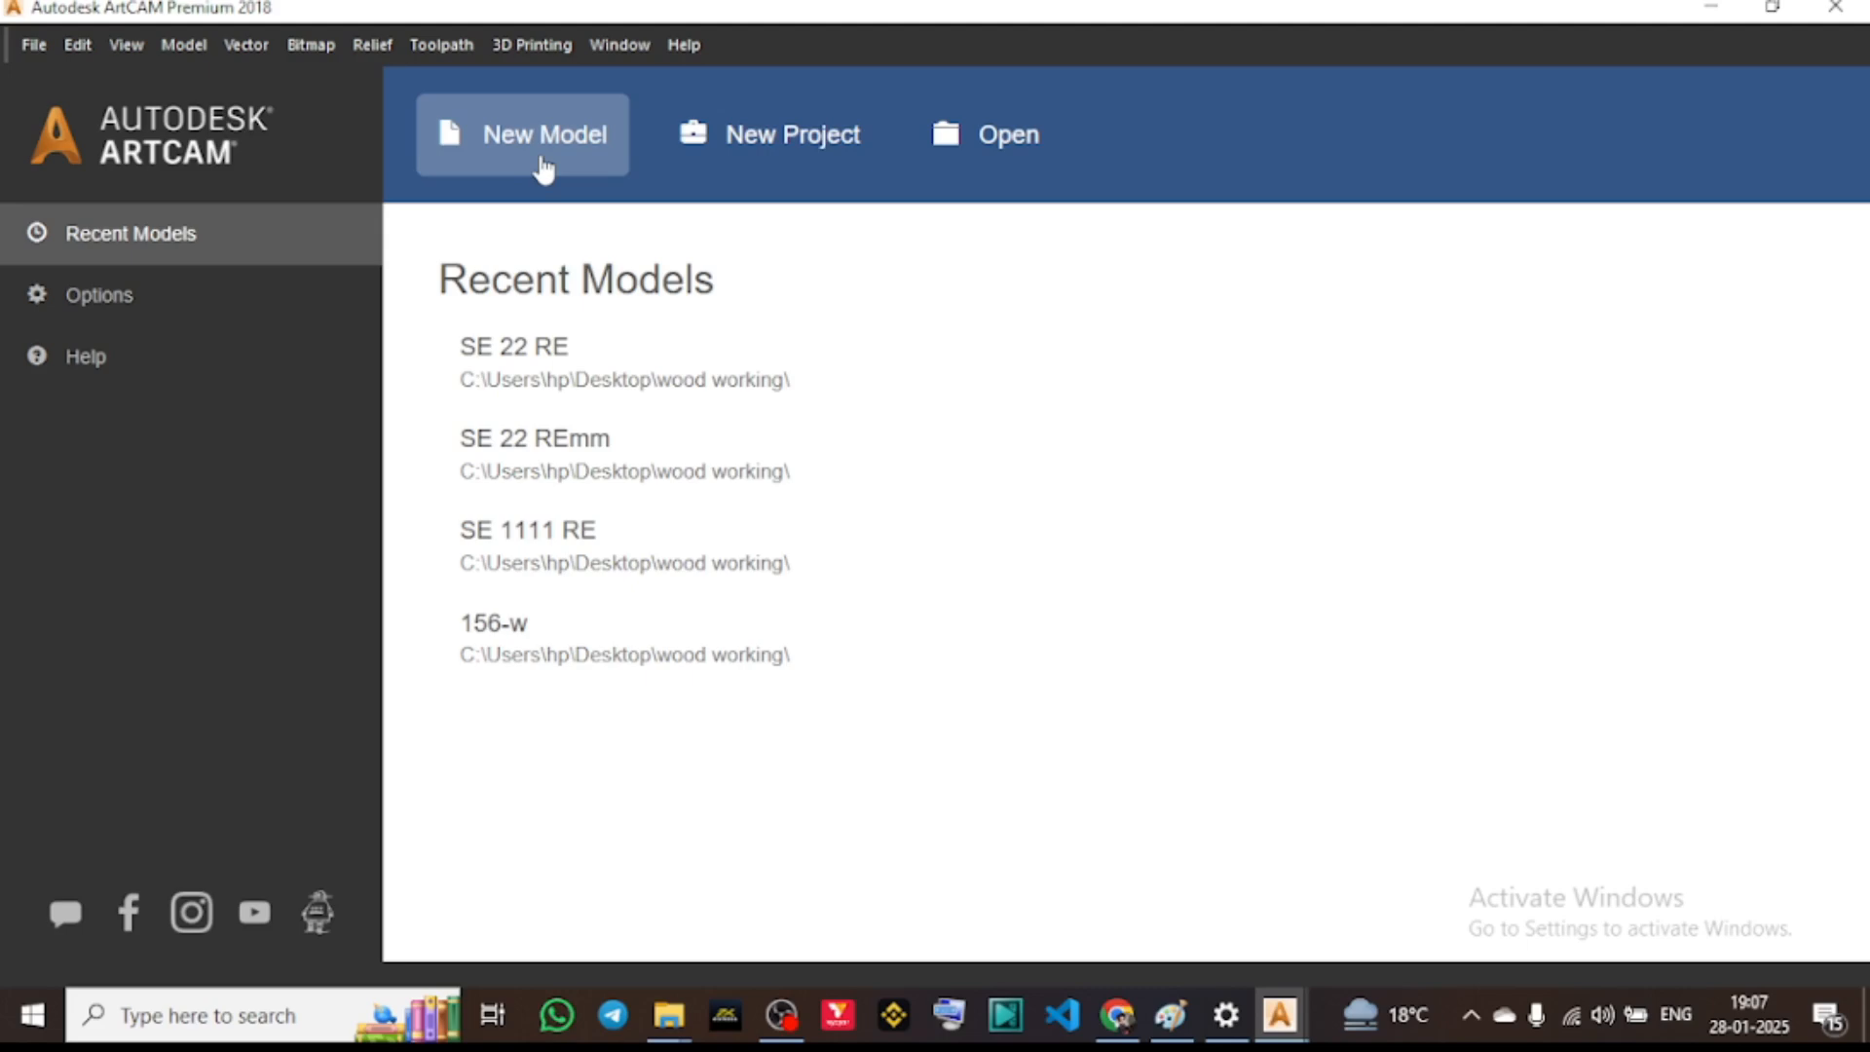
Start a new model and set its width to 400 mm
left_click(538, 139)
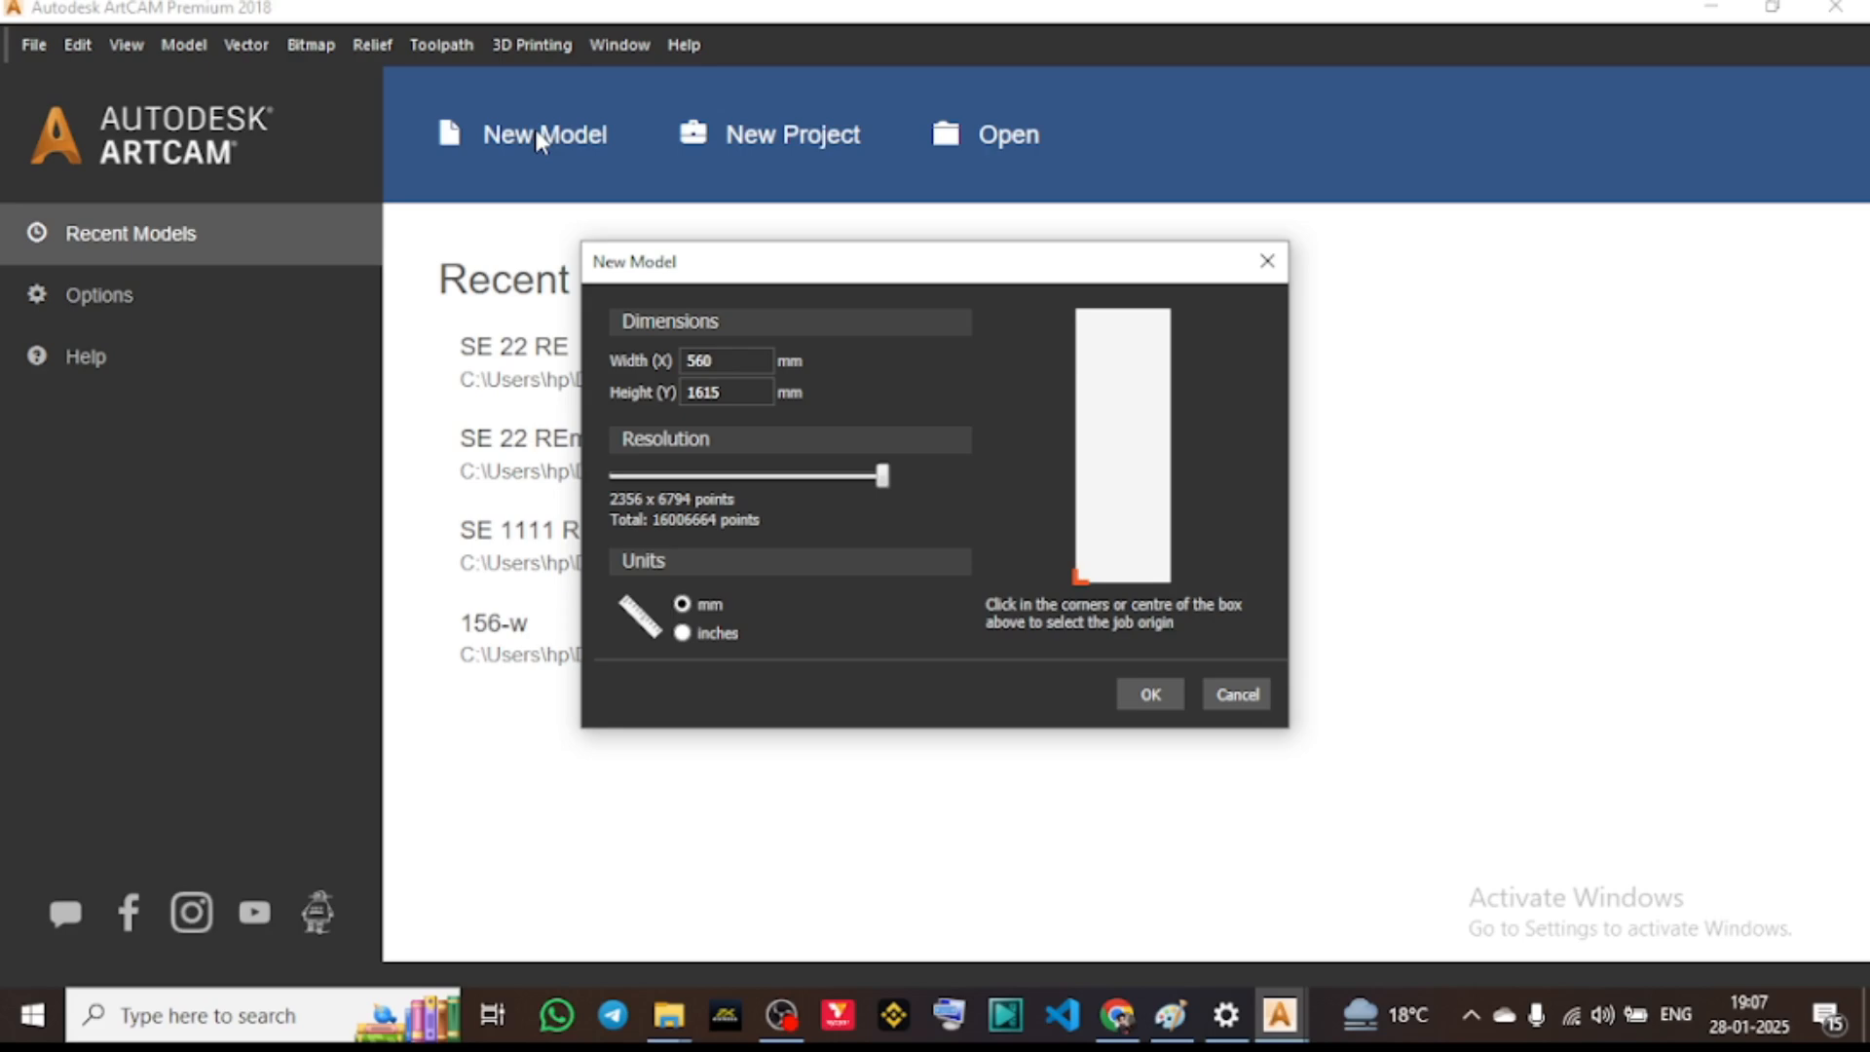
left_click(738, 392)
left_click(732, 362)
key("BackSpace")
key("BackSpace")
key("BackSpace")
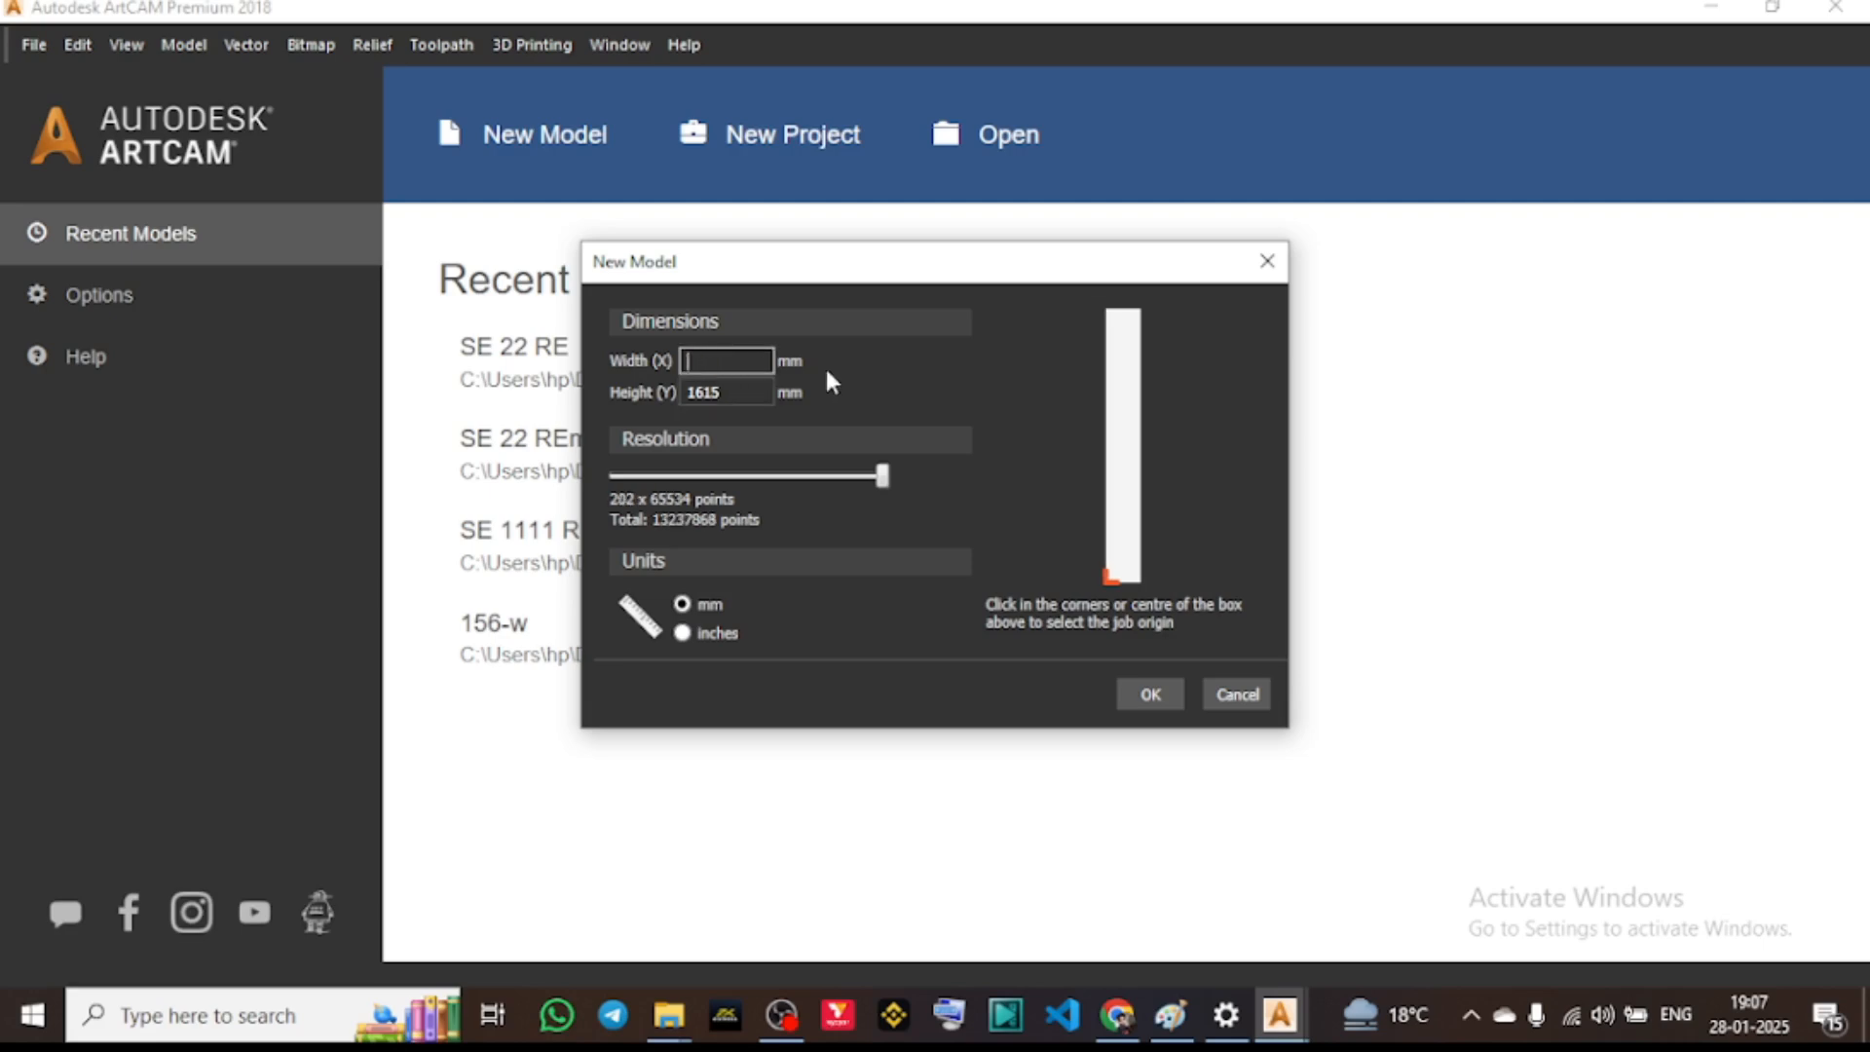
type("400")
Set the new model's height to 800 mm
left_click(760, 390)
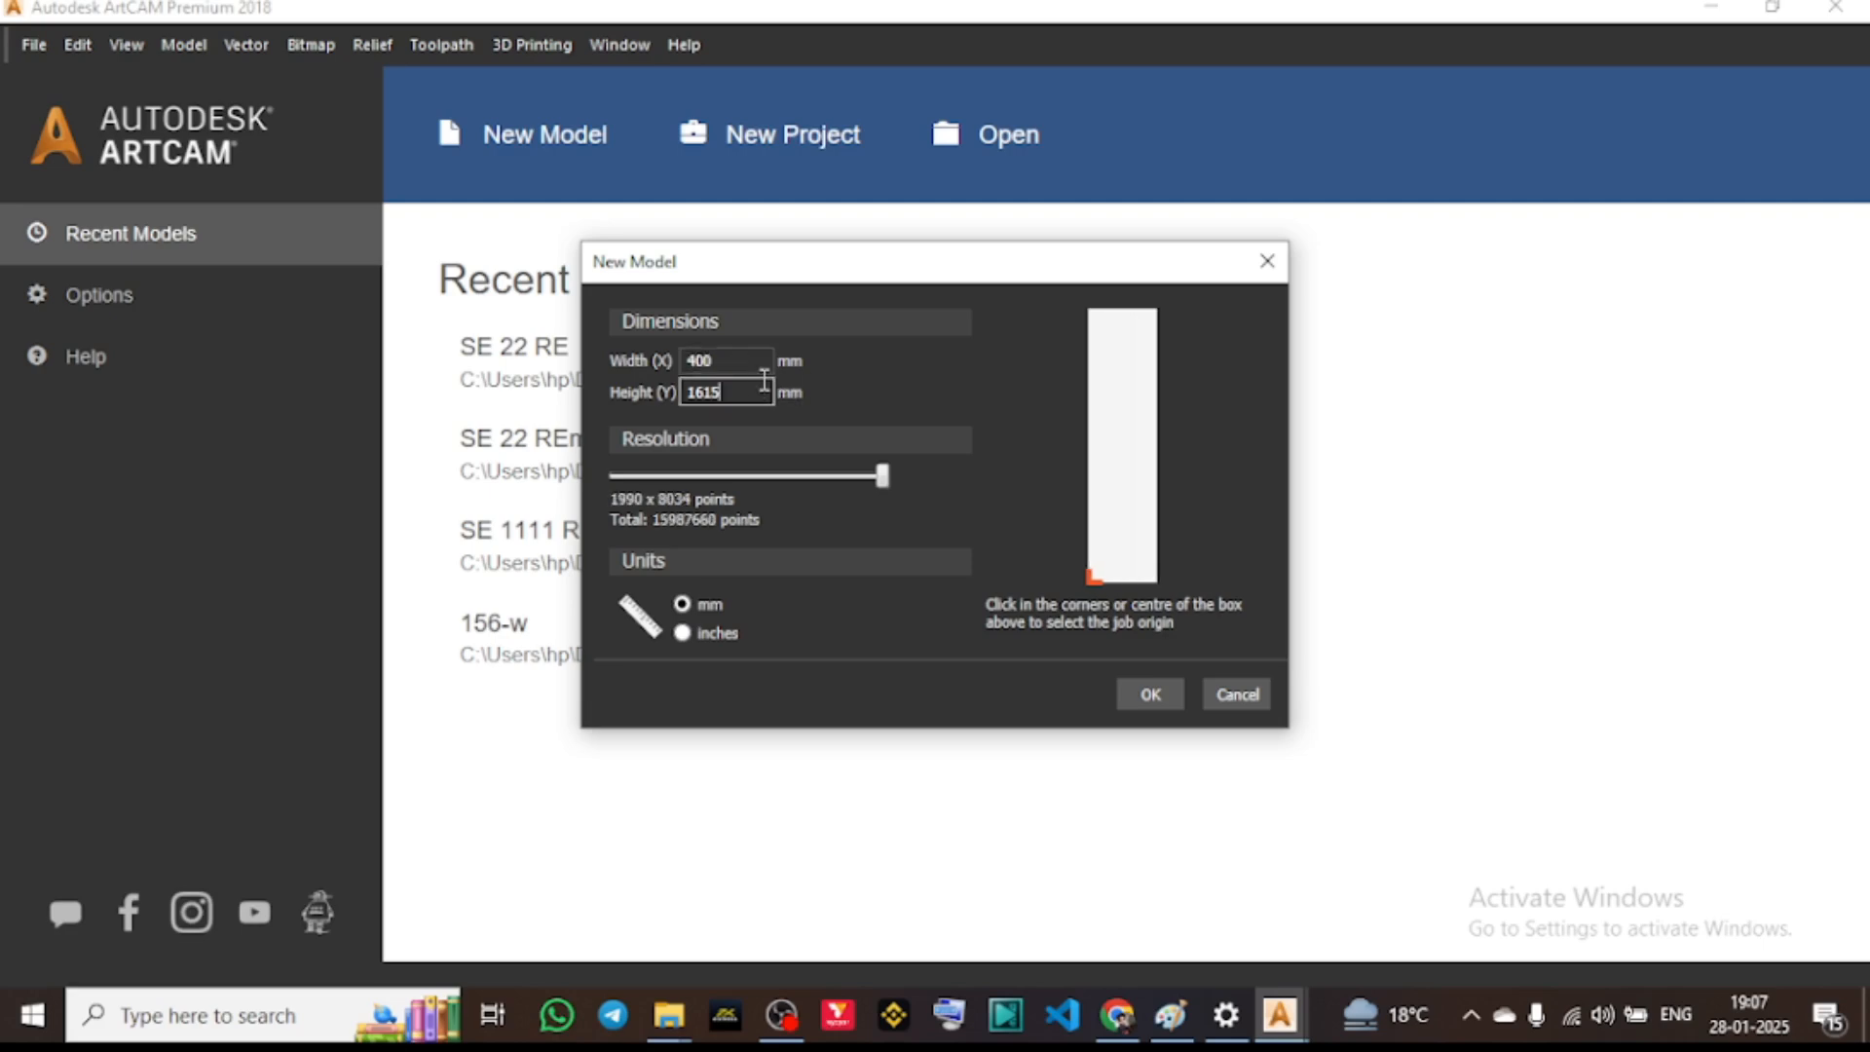
key("BackSpace")
key("BackSpace")
key("BackSpace")
key("BackSpace")
type("1800")
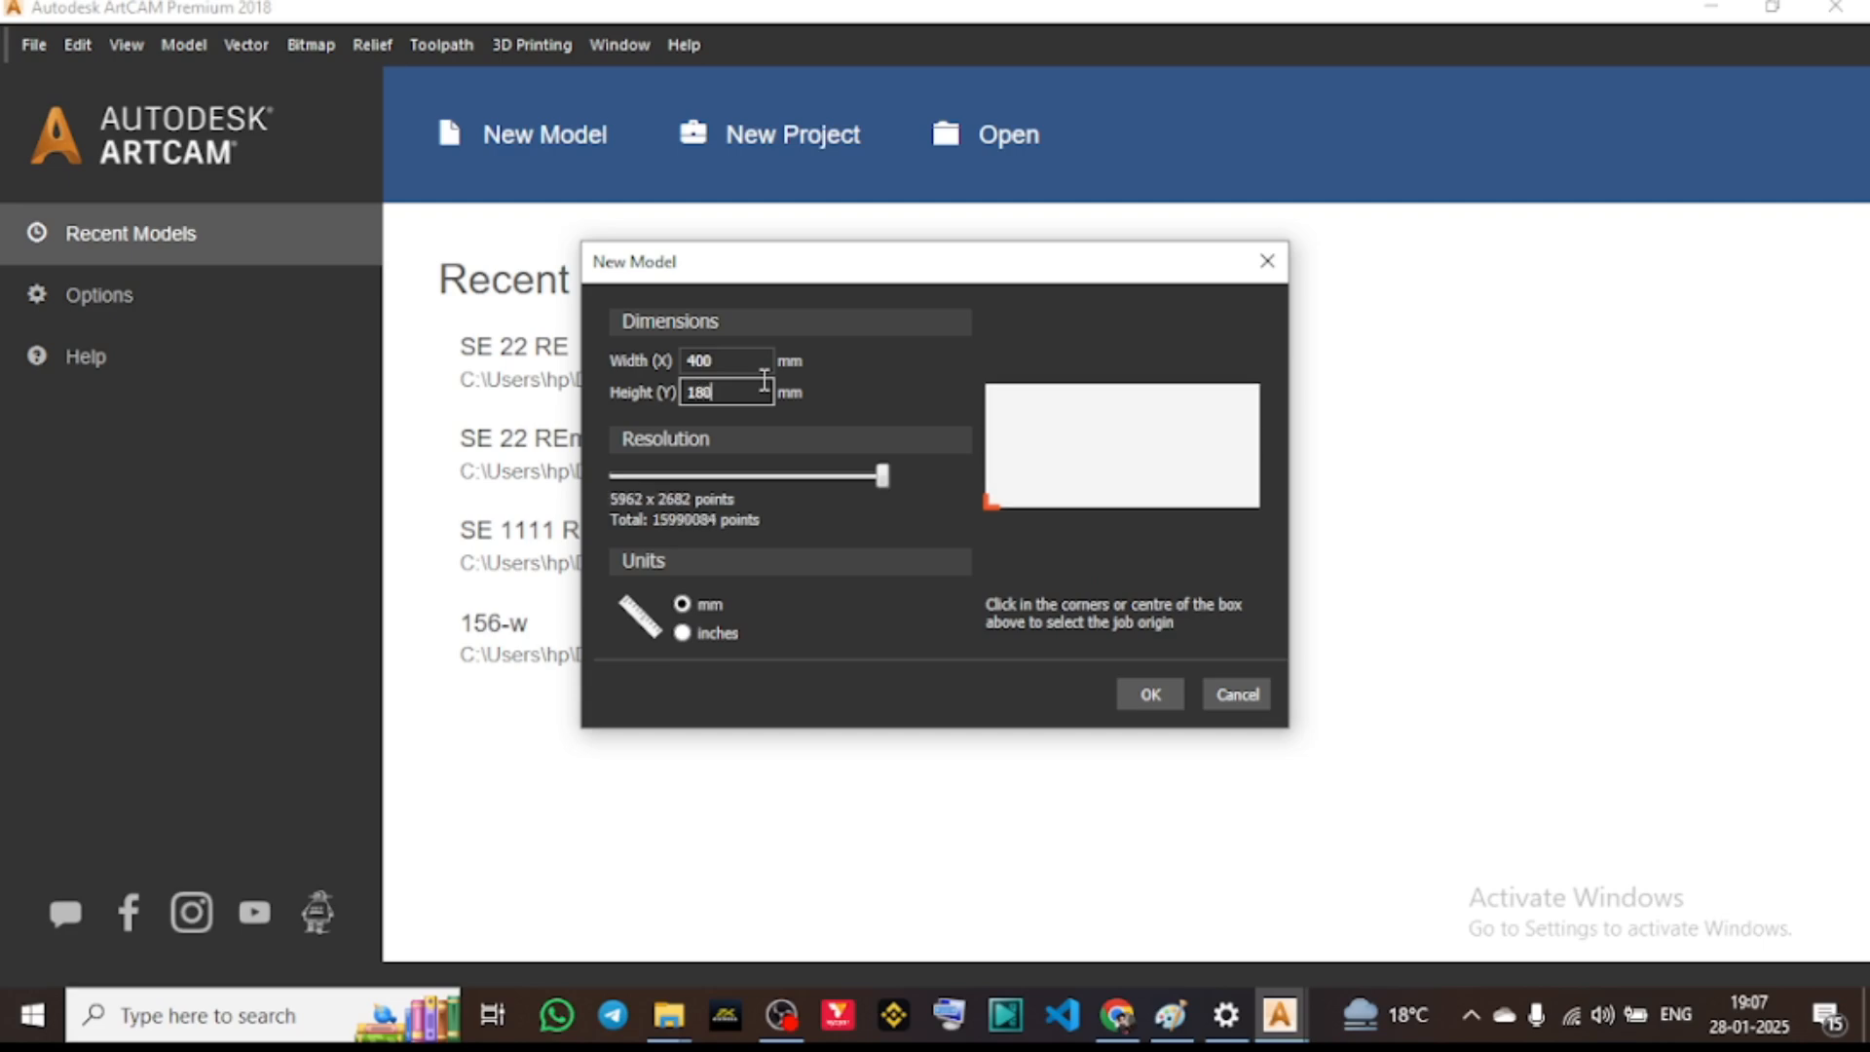
key("BackSpace")
key("BackSpace")
key("BackSpace")
key("BackSpace")
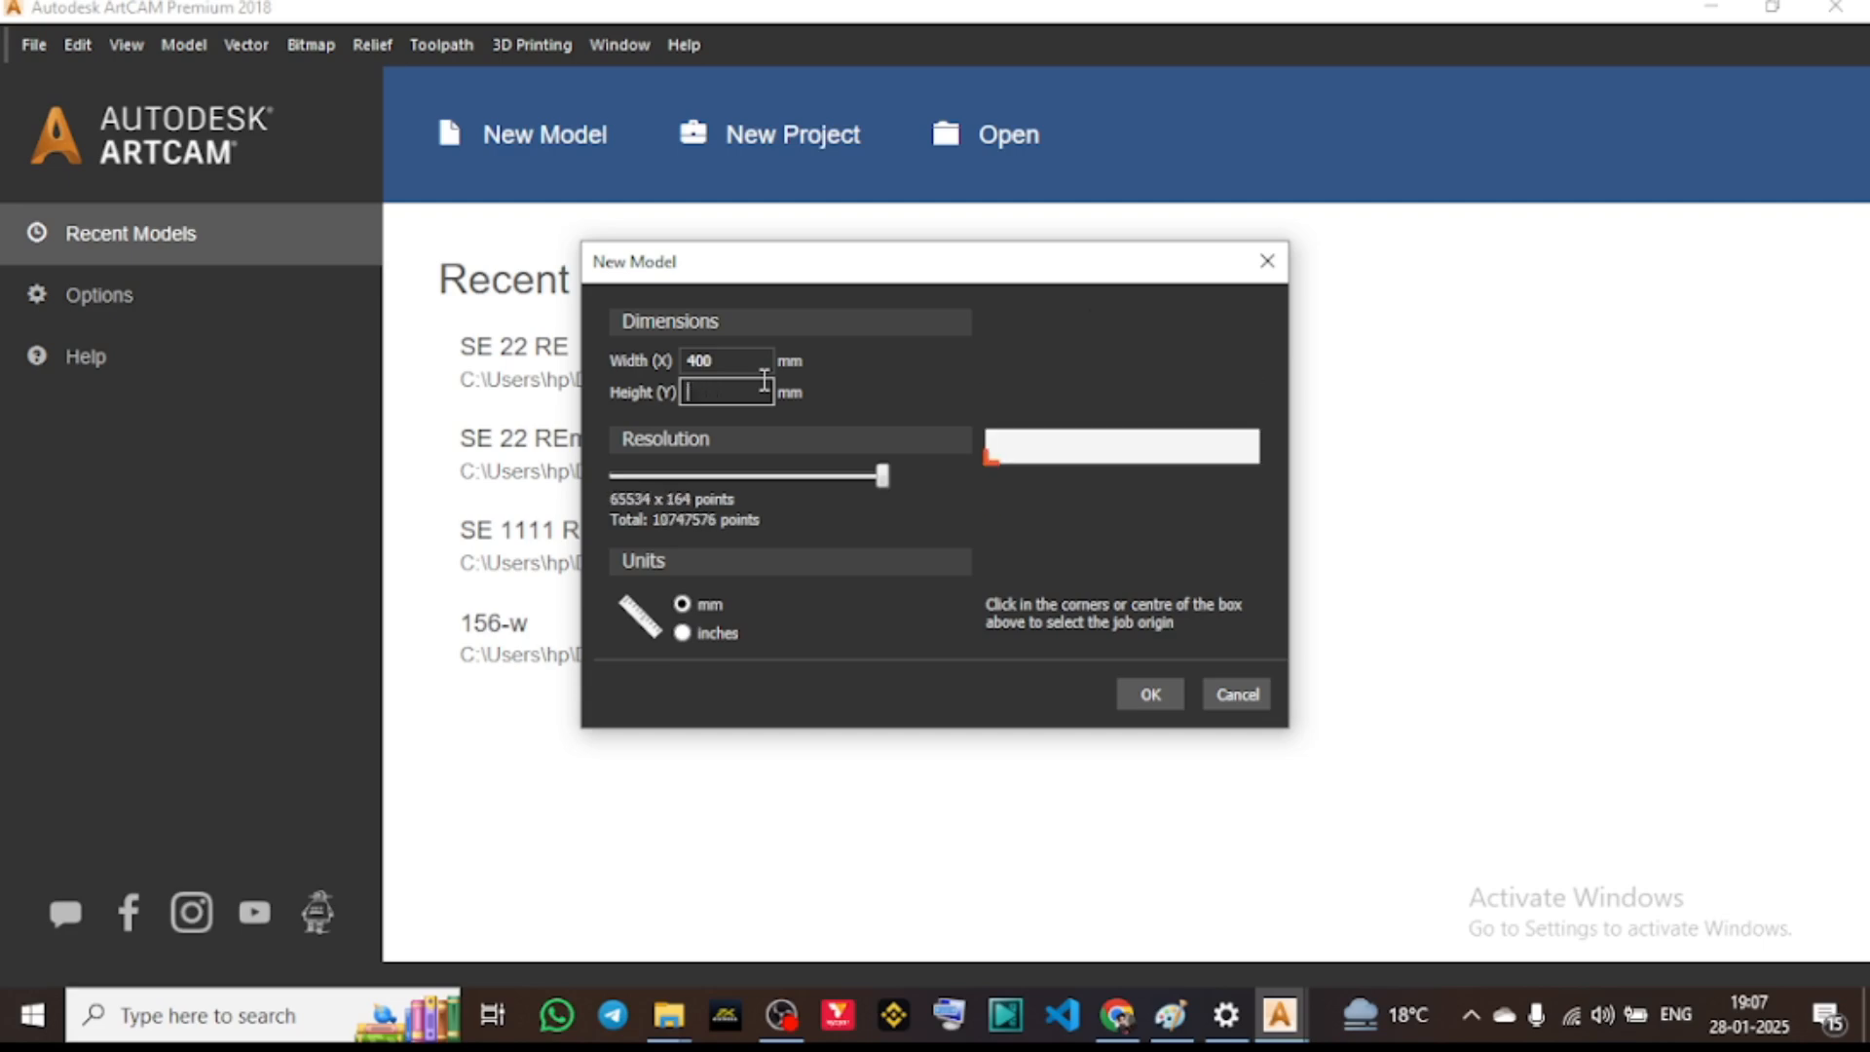
type("800")
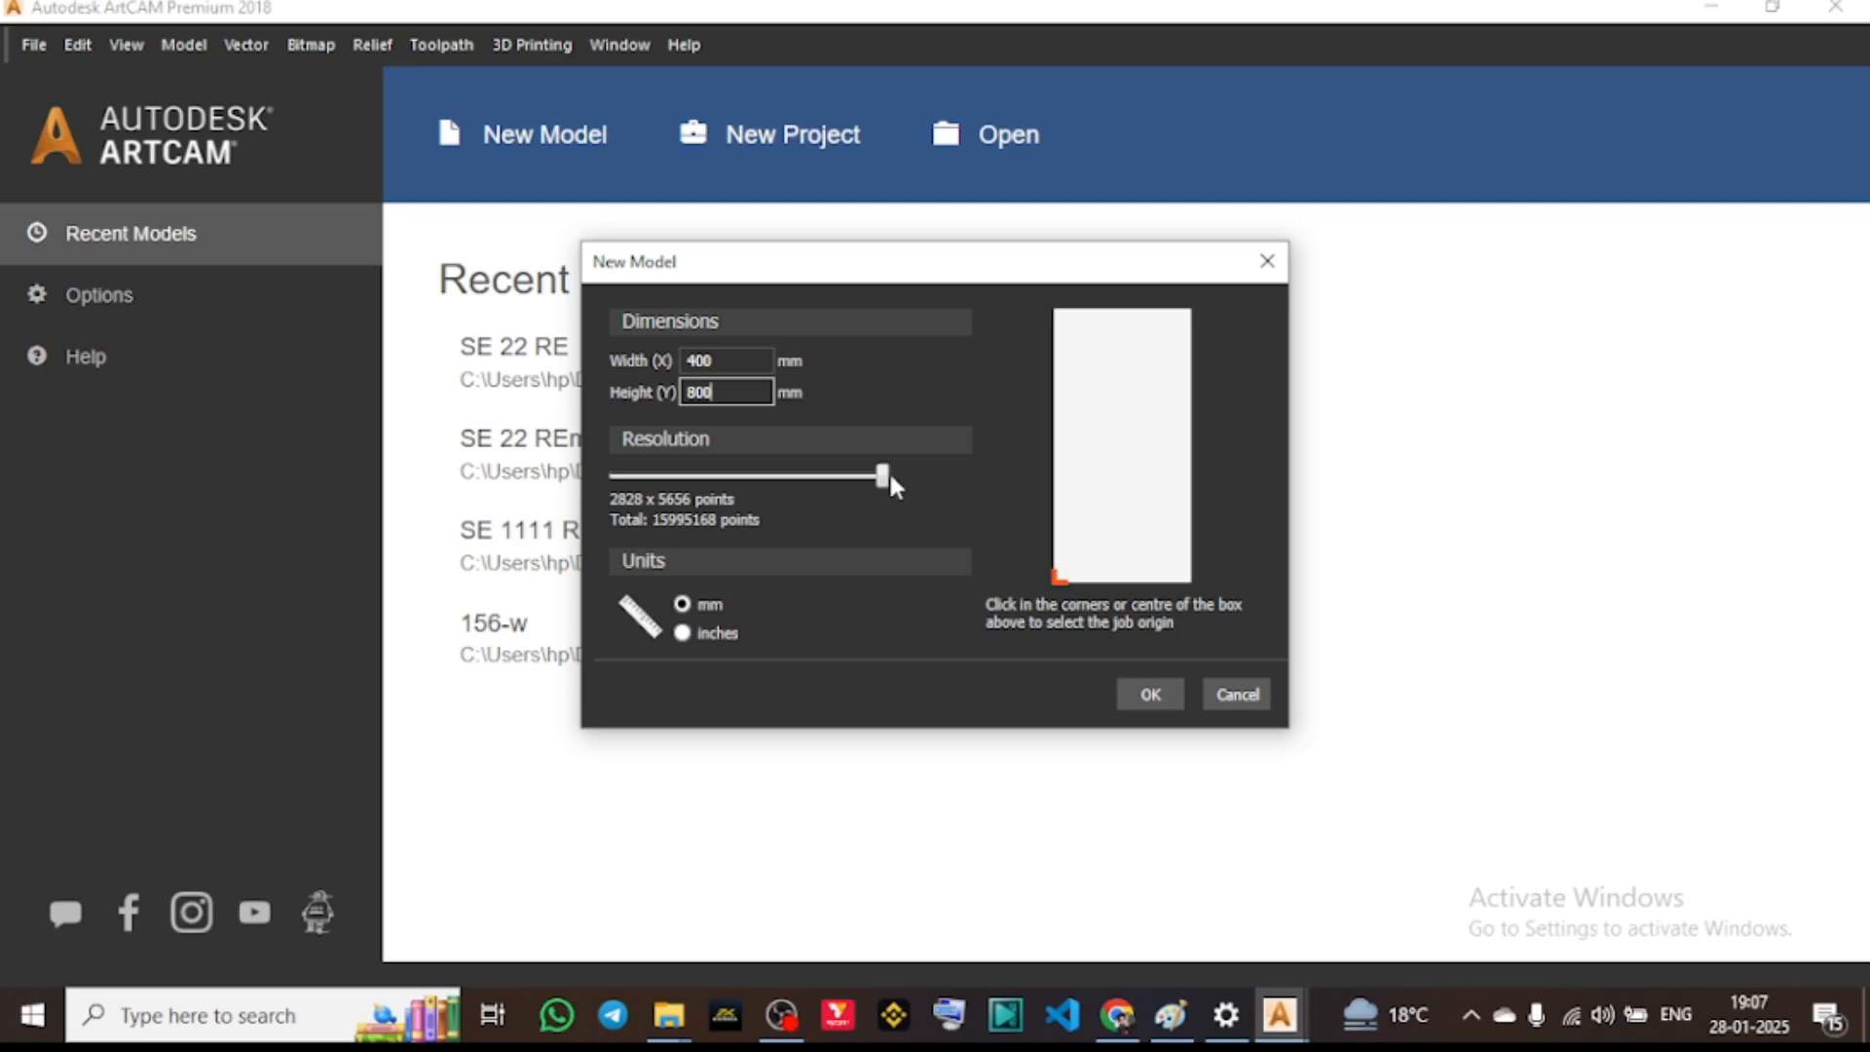
Create the model at the maximum resolution of 2828 x 5656 points, with the job origin at its lower-left corner
left_click(786, 477)
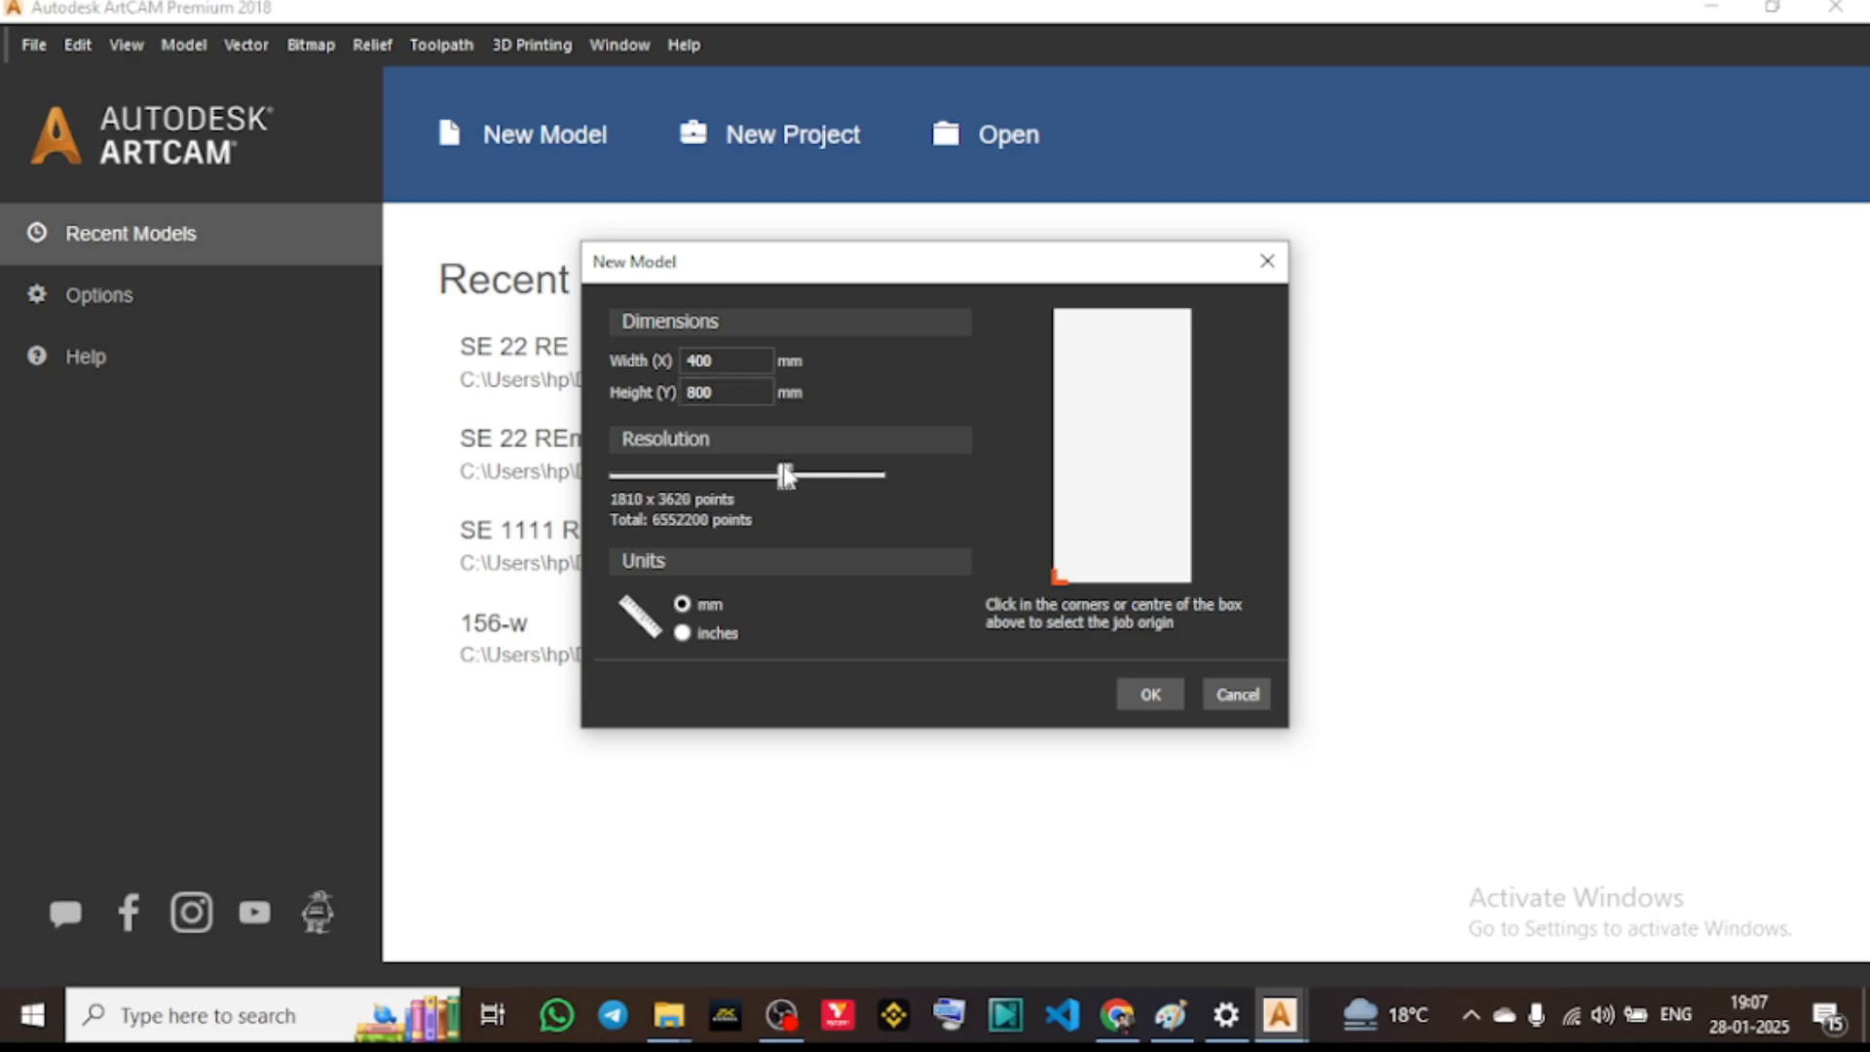
left_click(883, 478)
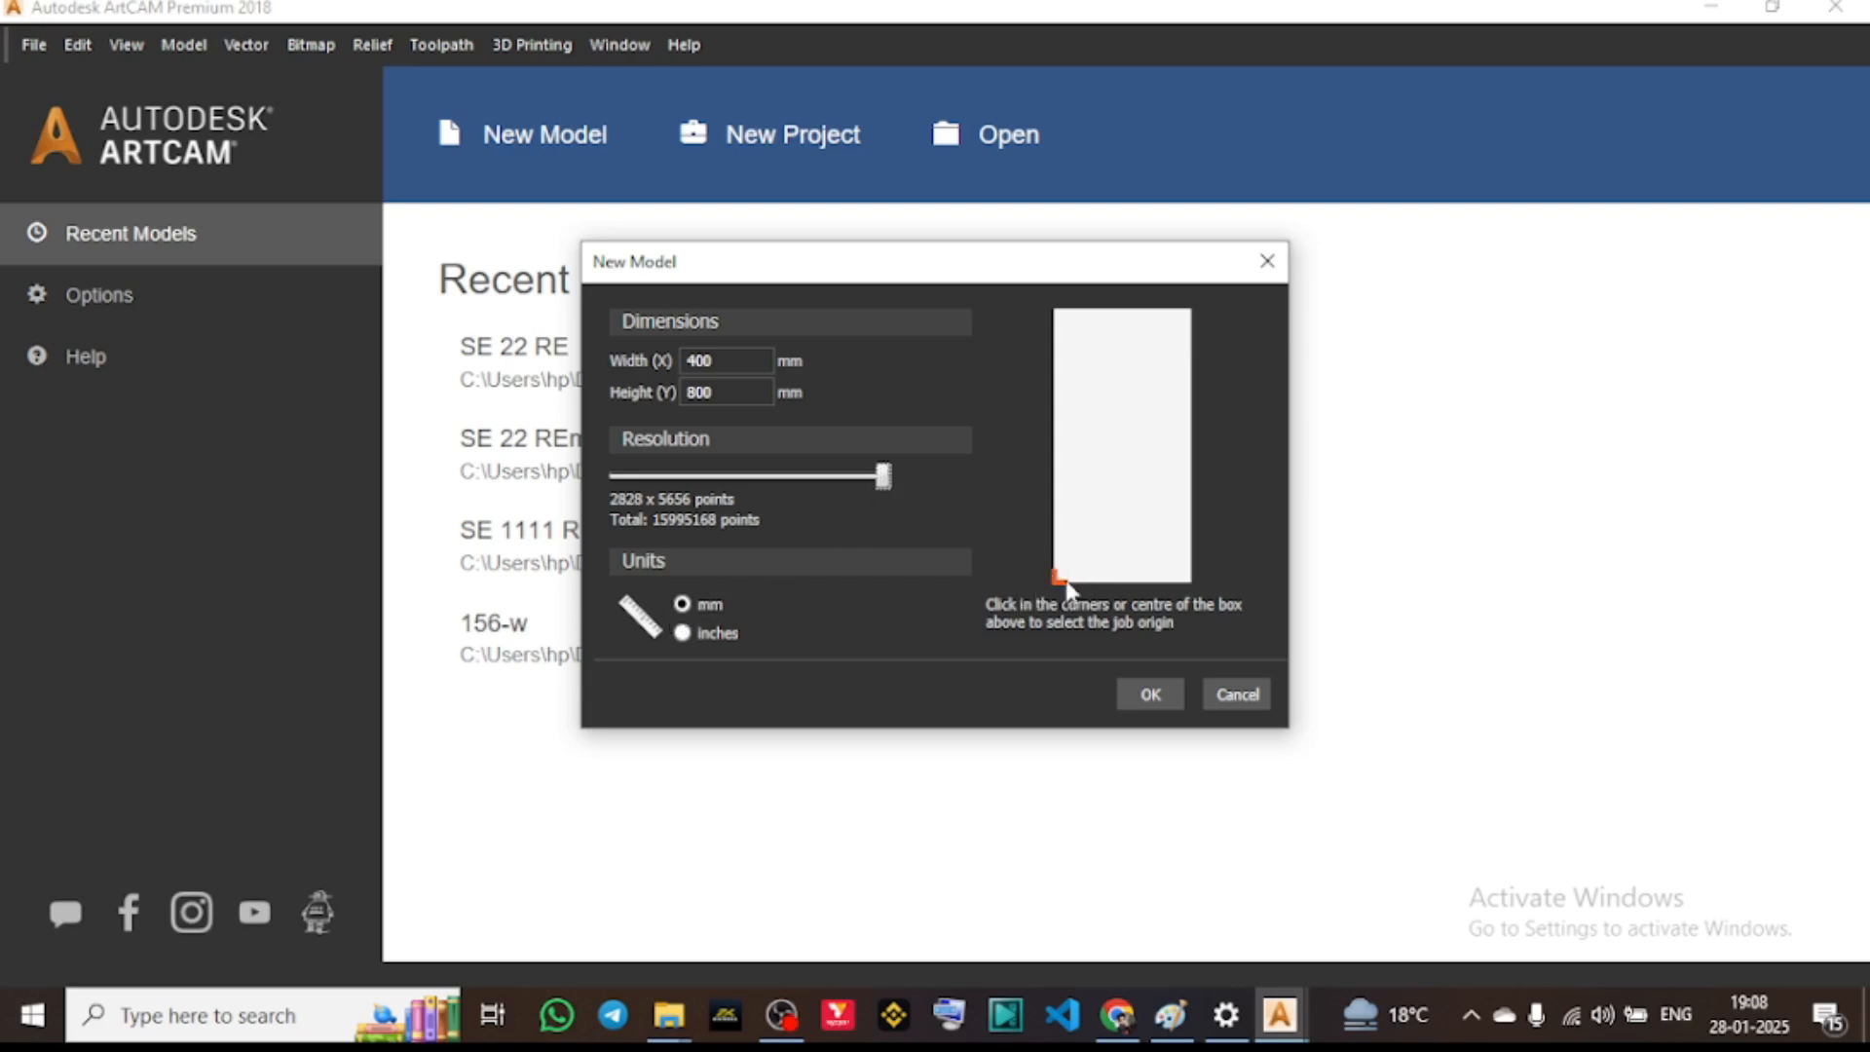
left_click(1191, 577)
left_click(1128, 440)
left_click(1194, 324)
left_click(1132, 472)
left_click(1059, 579)
left_click(1147, 694)
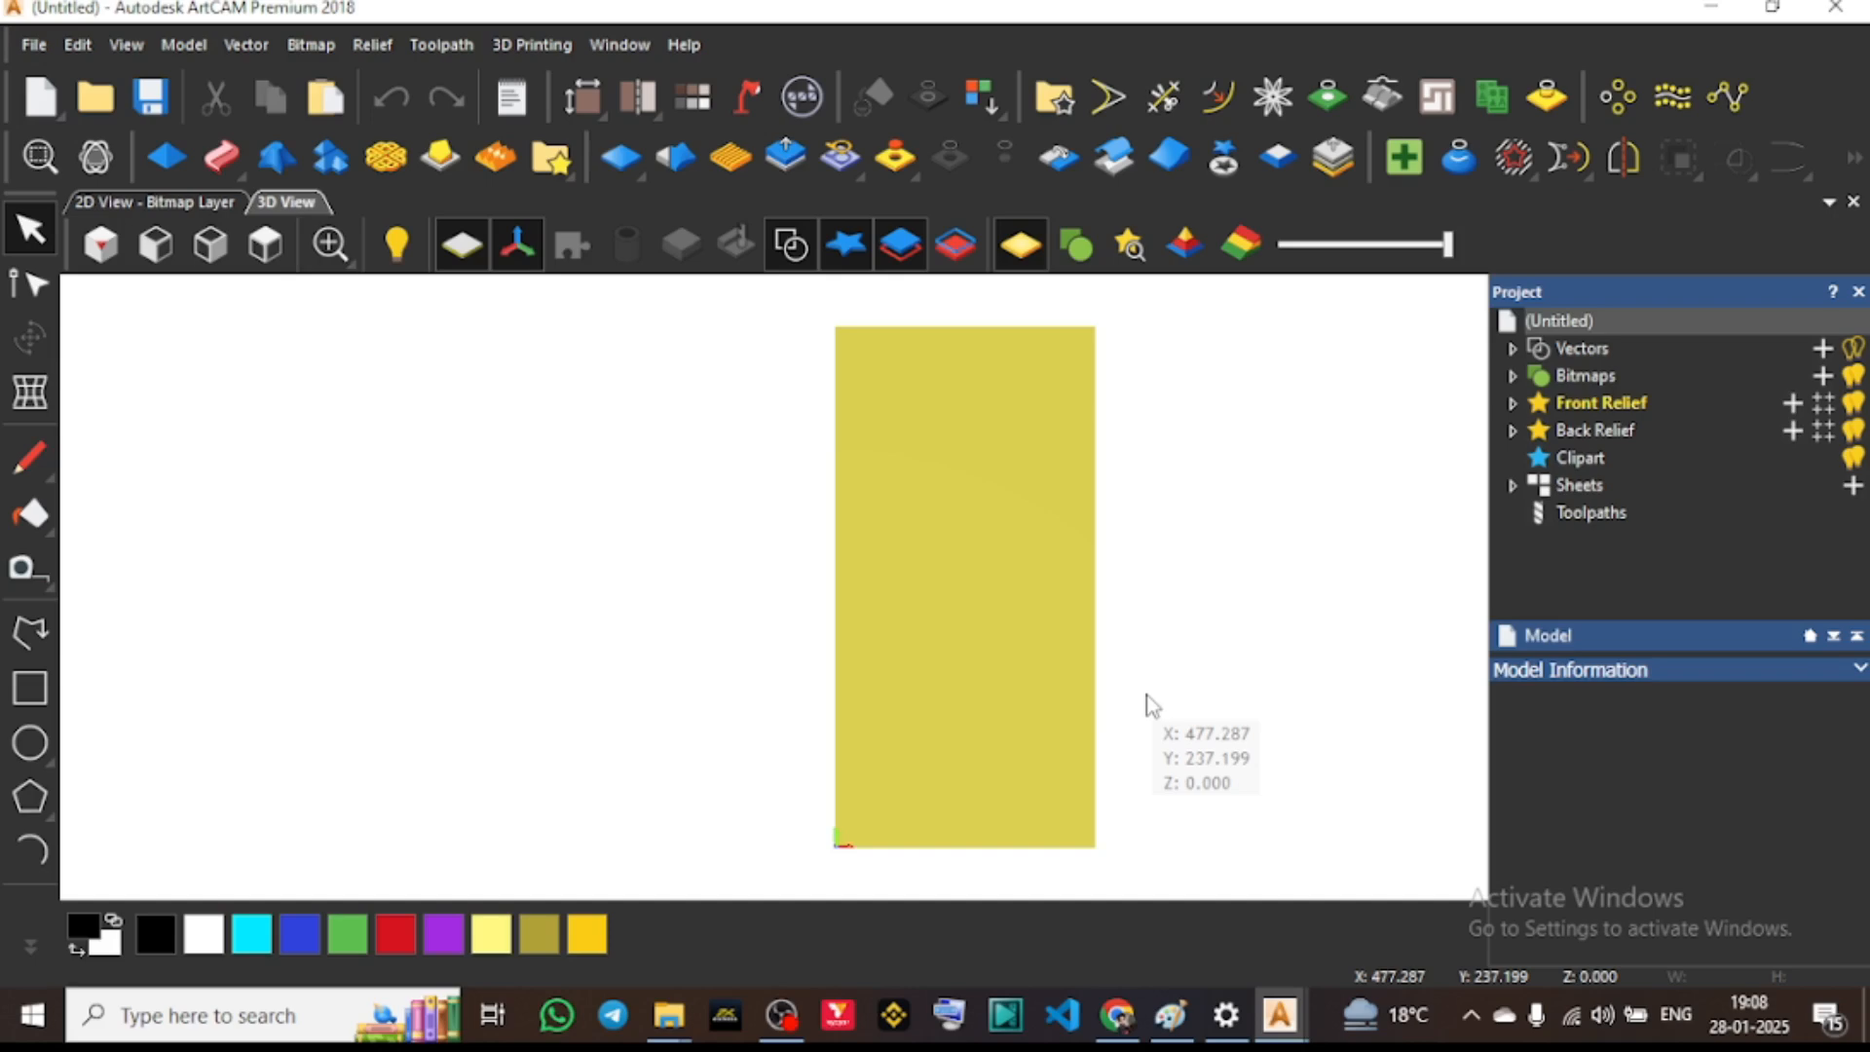
left_click(35, 45)
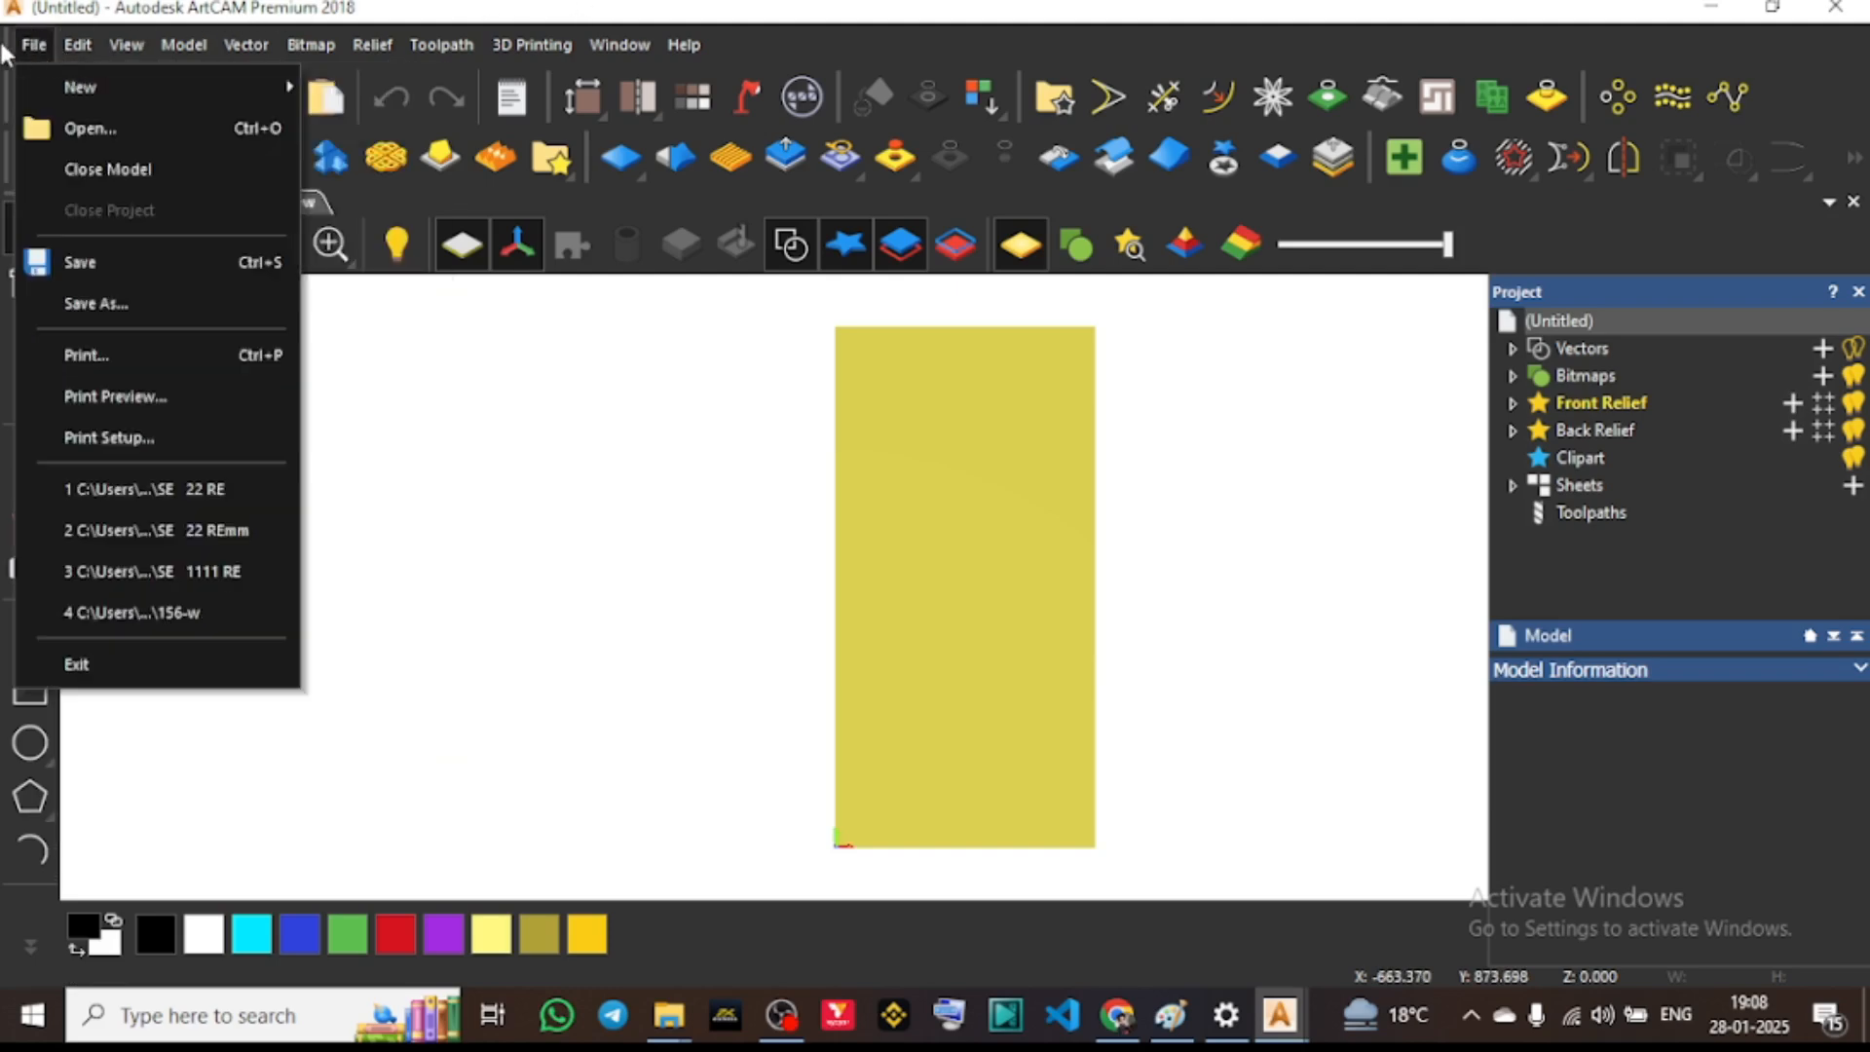
mouse_move(86, 93)
left_click(432, 8)
Examine the blank model in the 2D and 3D views, rotate it in 3D, and restore the top view
left_click(156, 202)
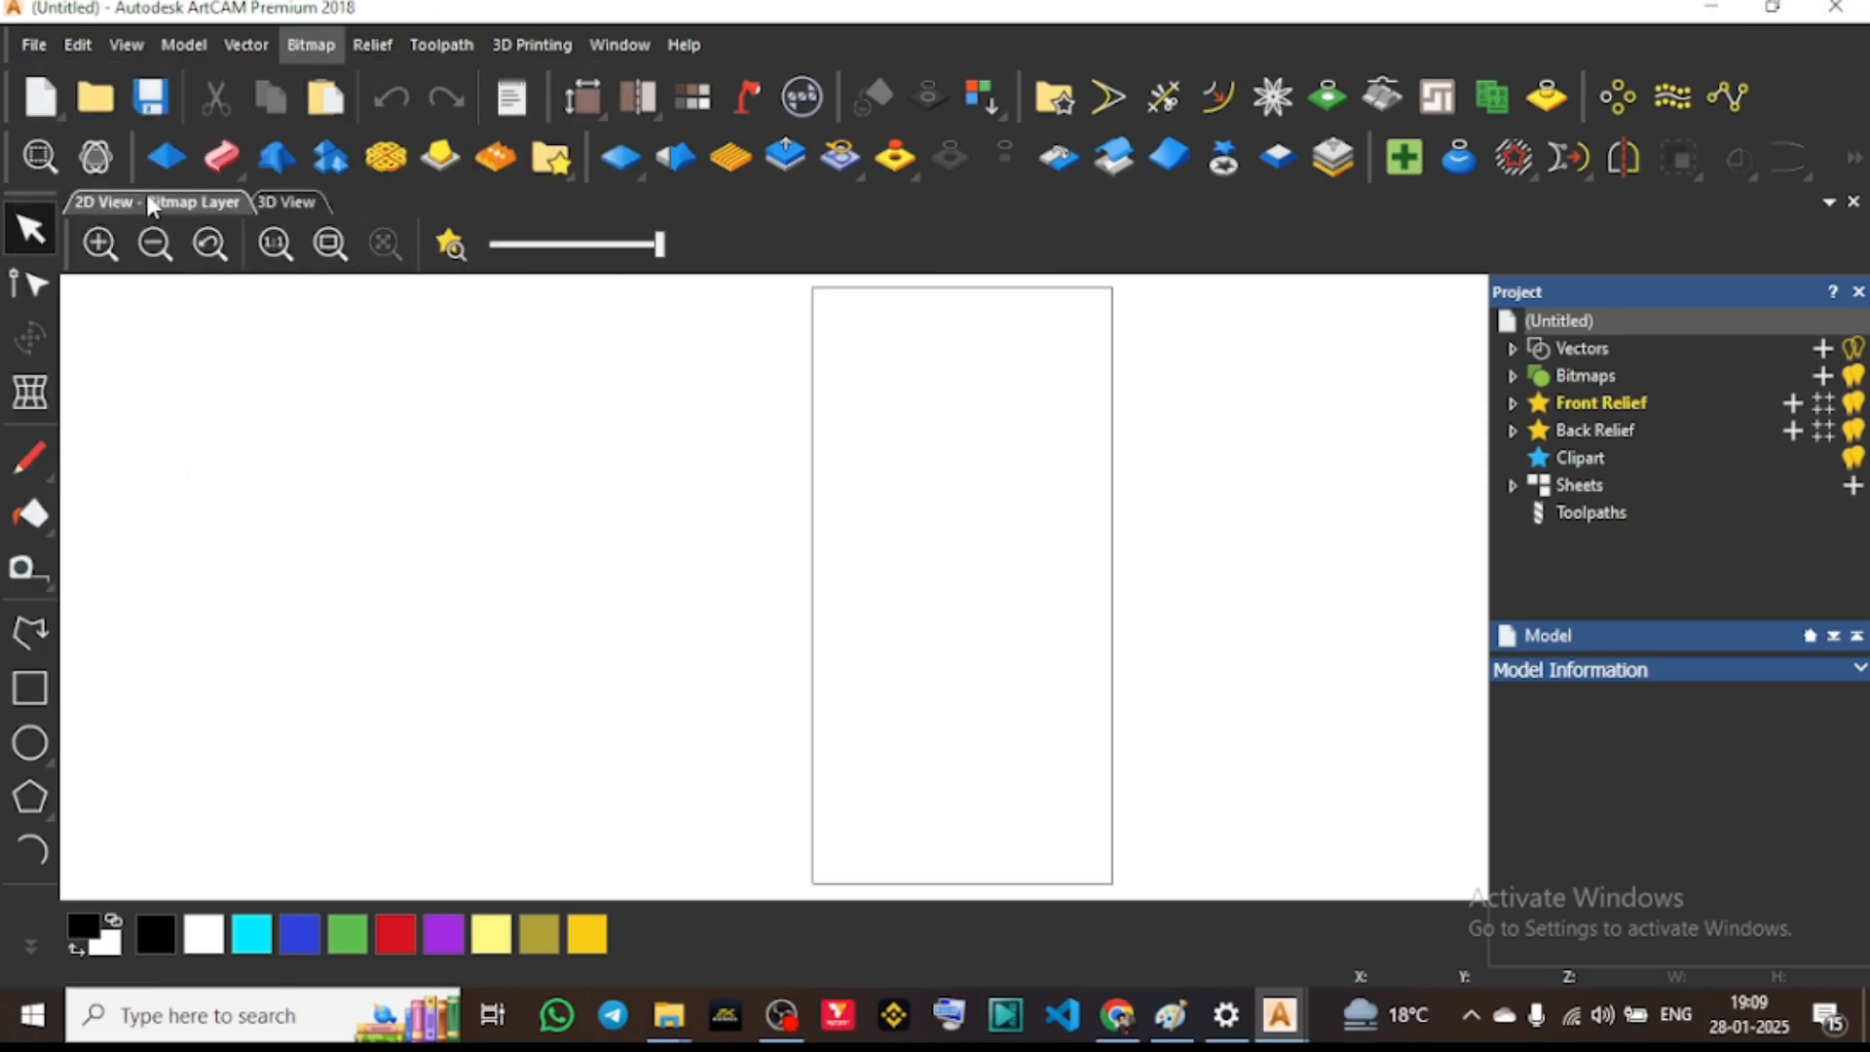
left_click(287, 201)
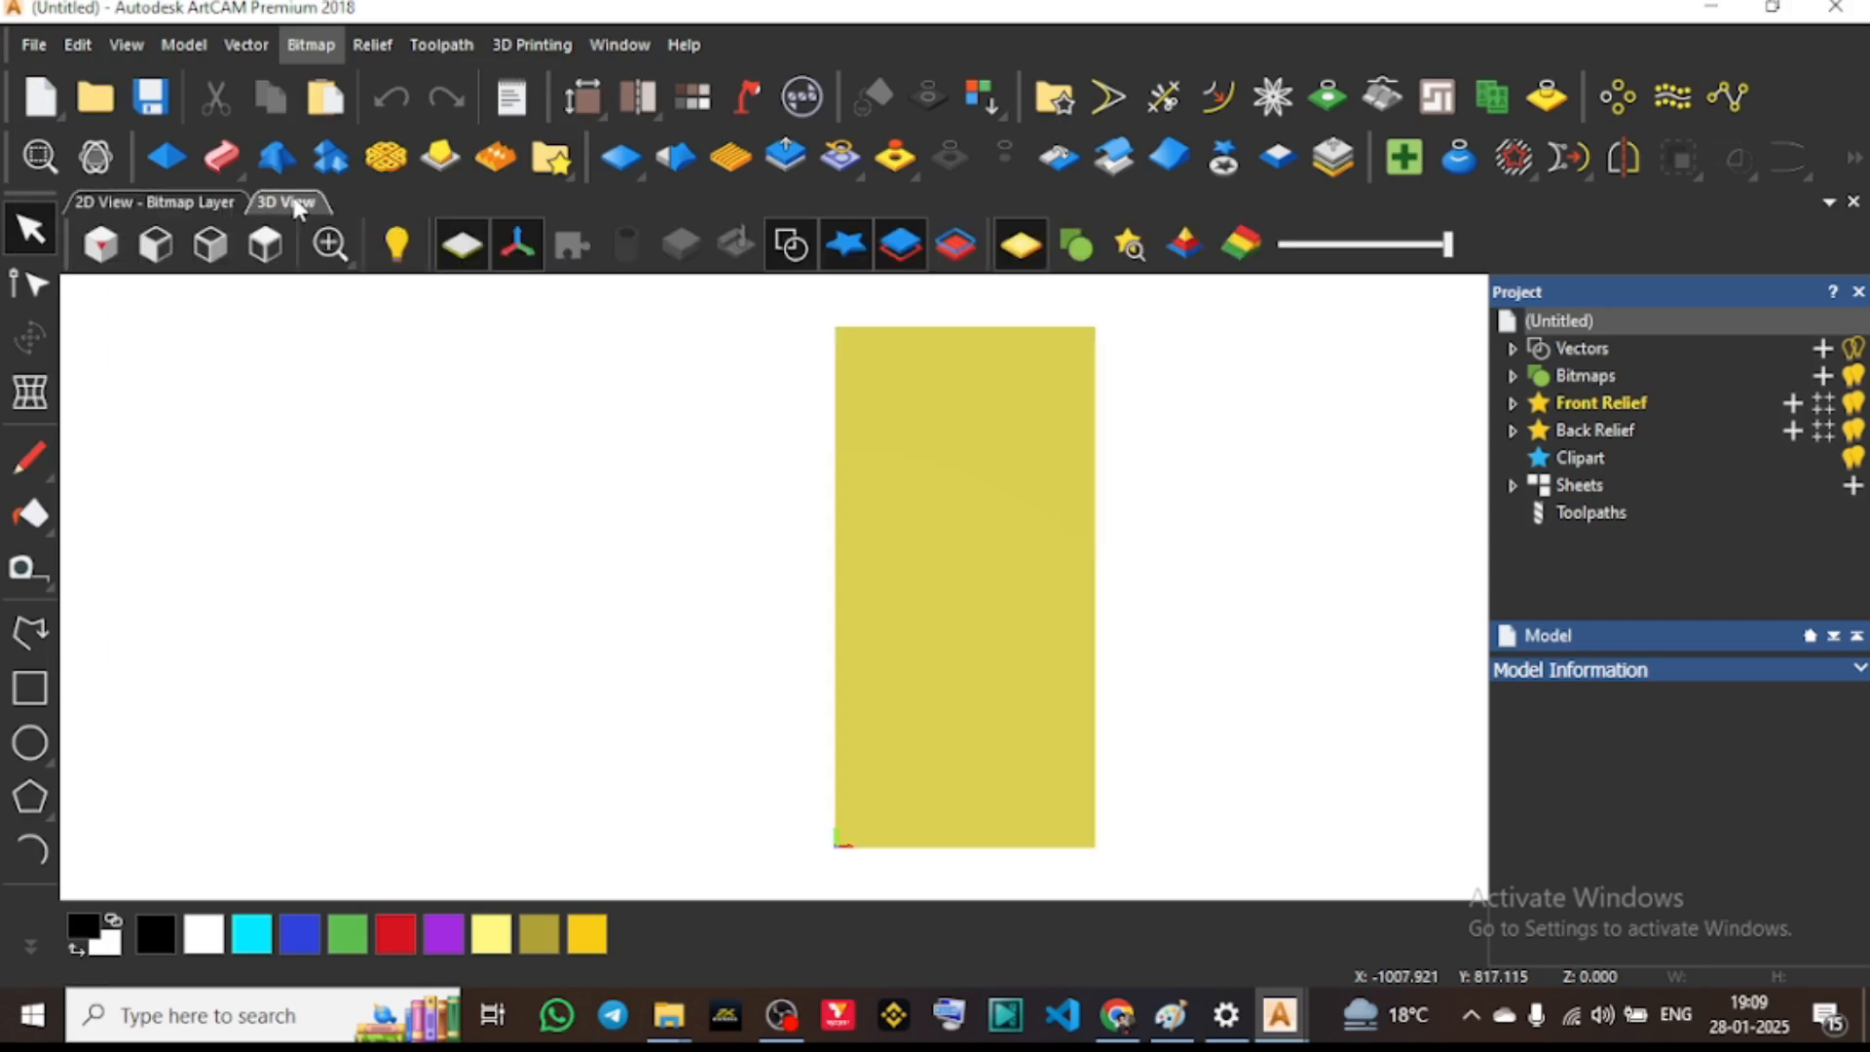
scroll(877, 494, "up", 3)
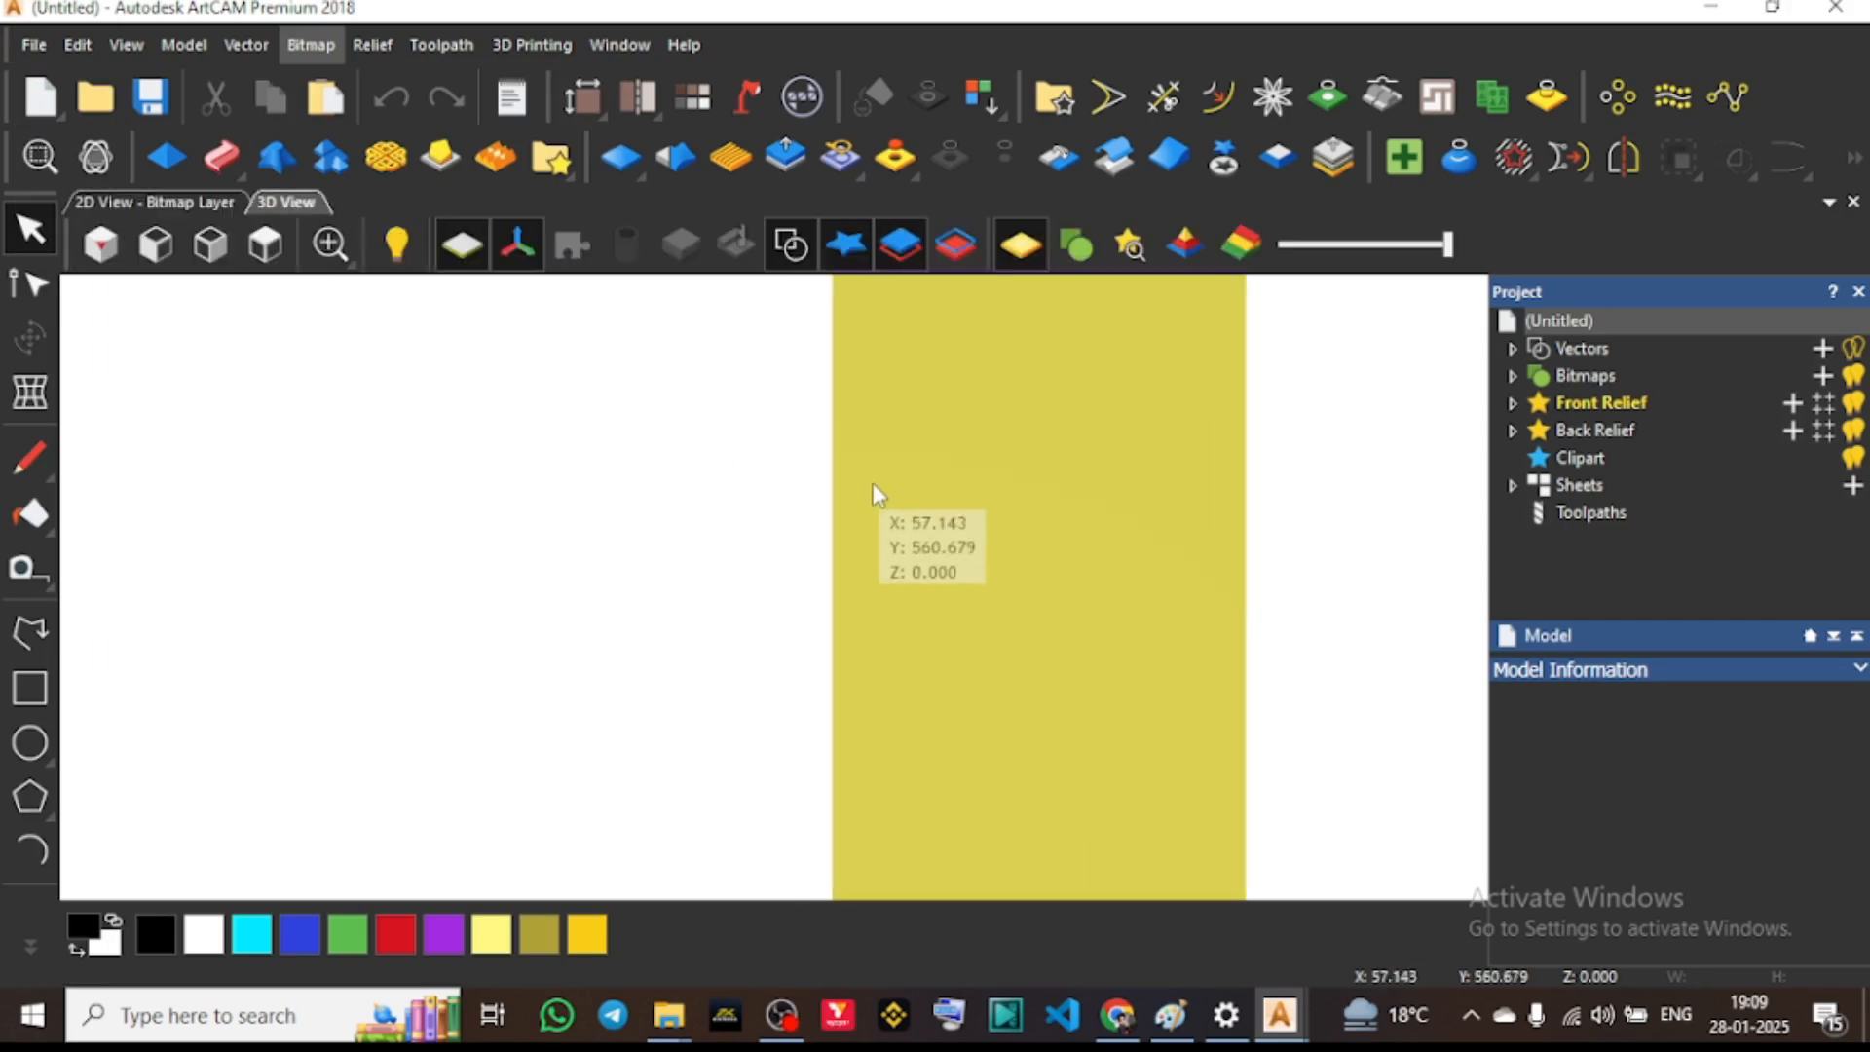
scroll(877, 493, "down", 3)
scroll(877, 494, "up", 2)
scroll(871, 493, "up", 1)
scroll(866, 487, "down", 3)
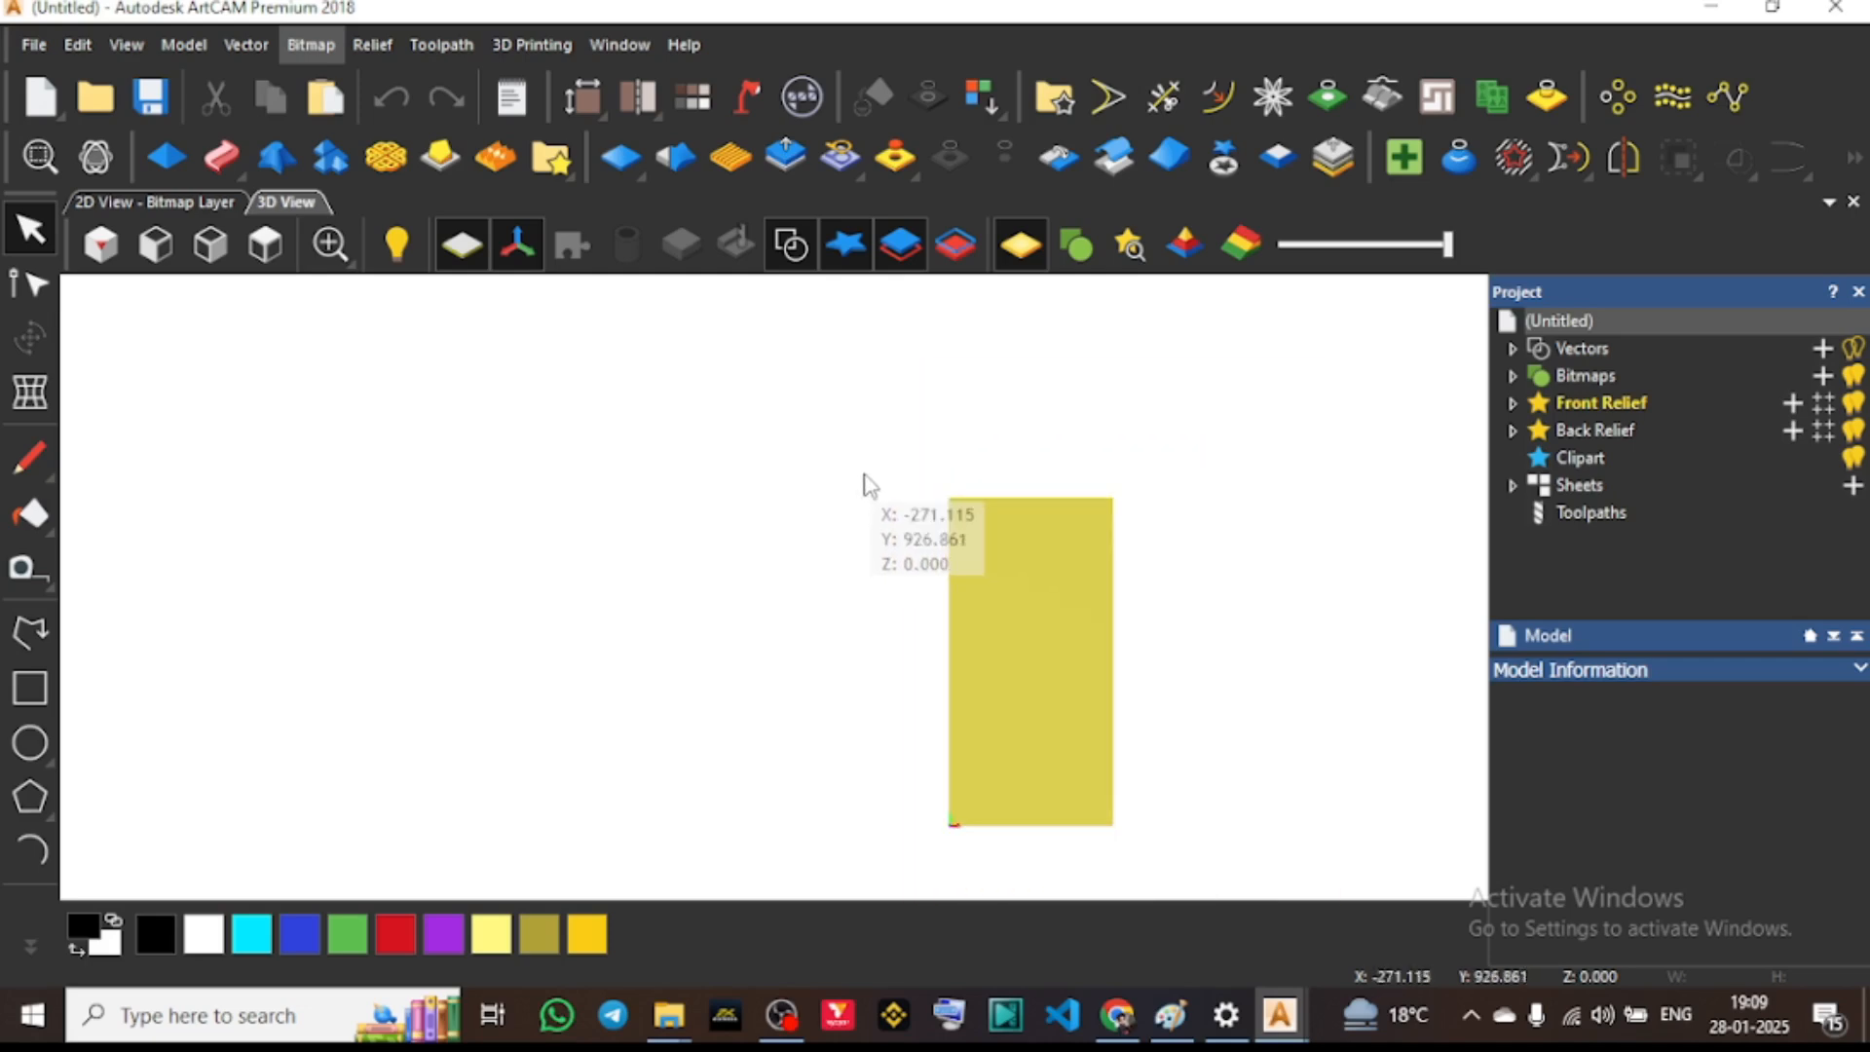
scroll(867, 489, "up", 3)
scroll(964, 584, "down", 3)
scroll(1120, 760, "up", 3)
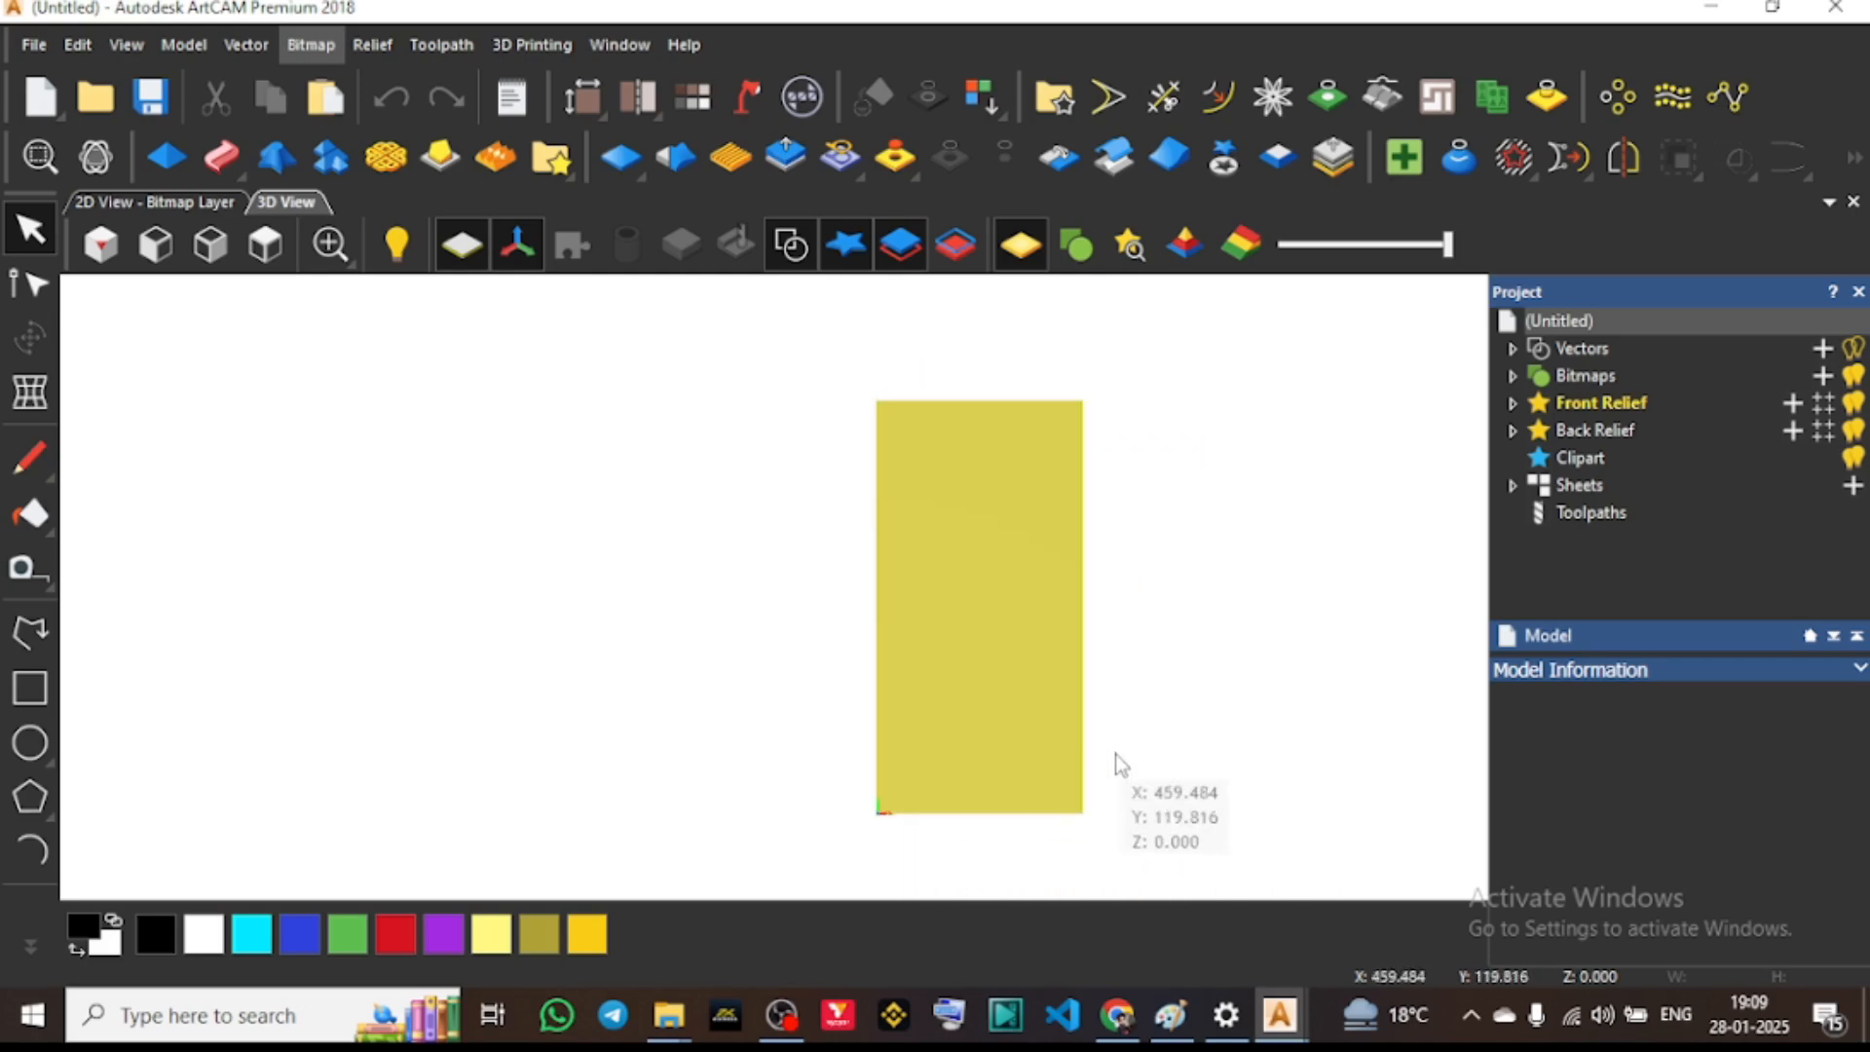
left_click_drag(916, 504, 984, 488)
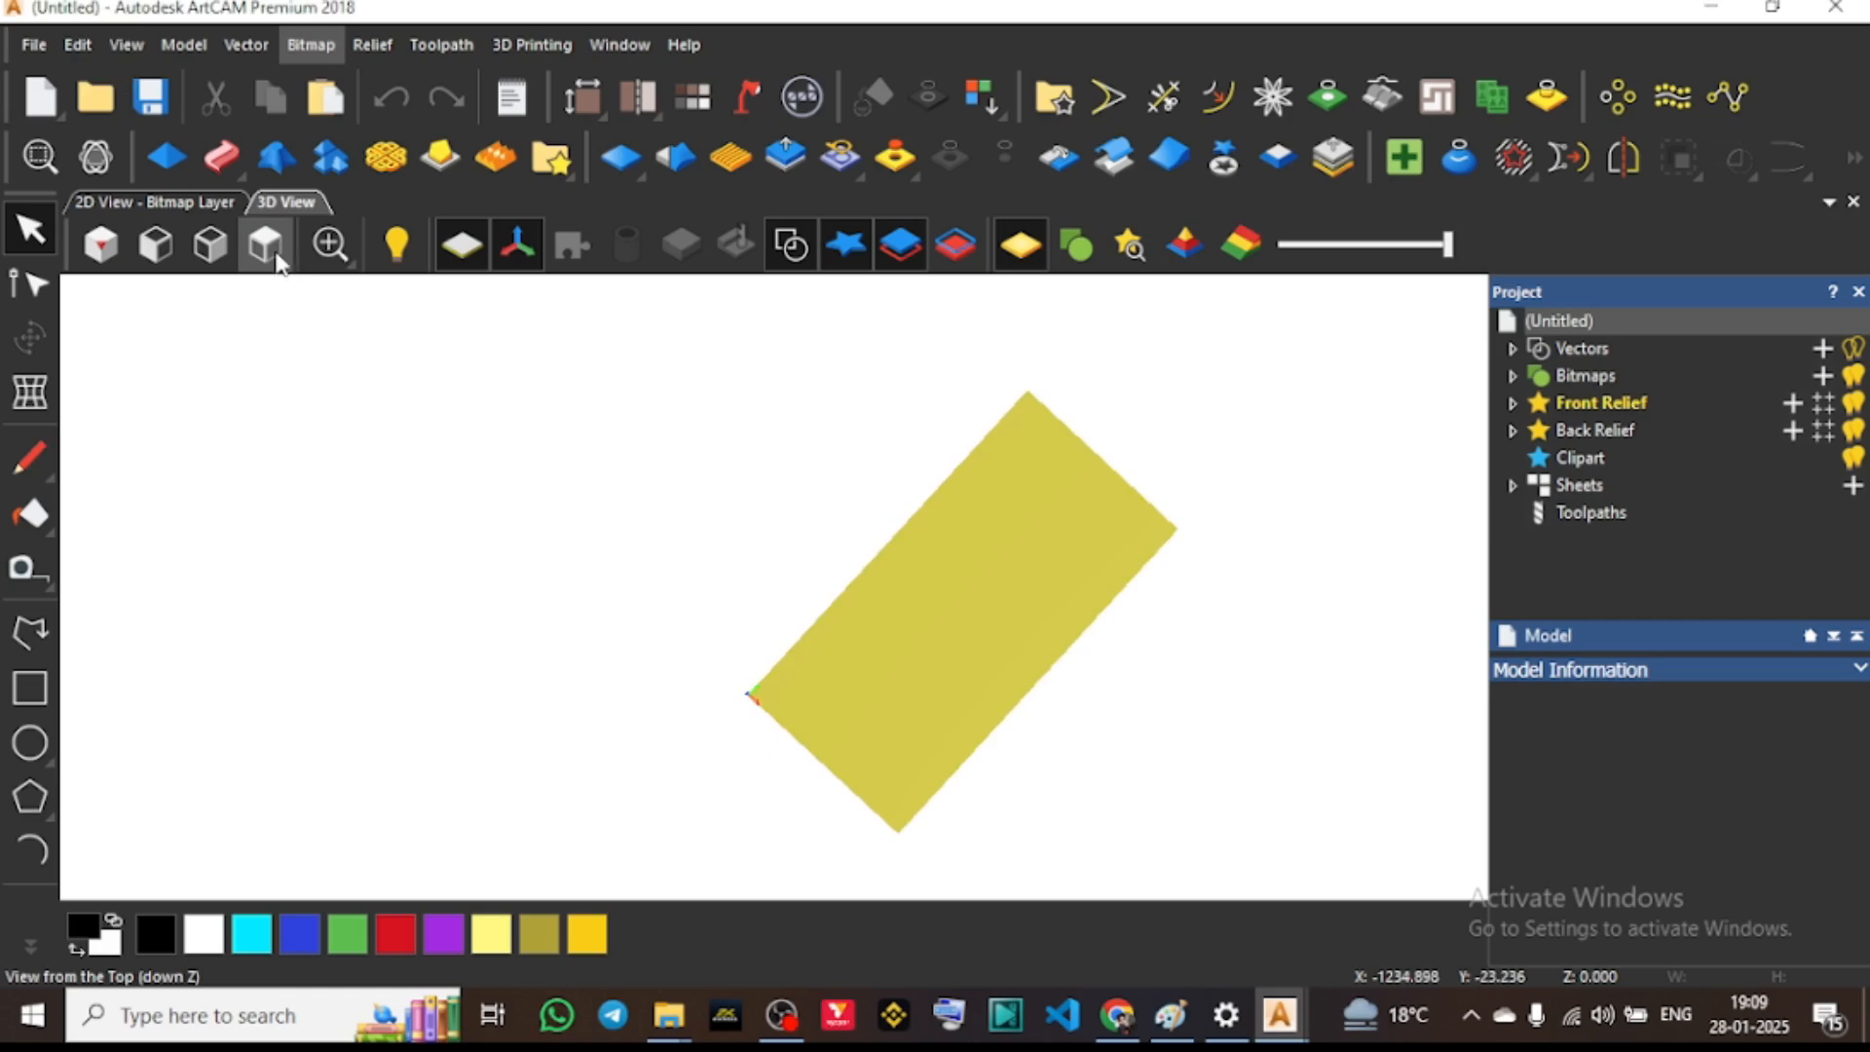
left_click(275, 257)
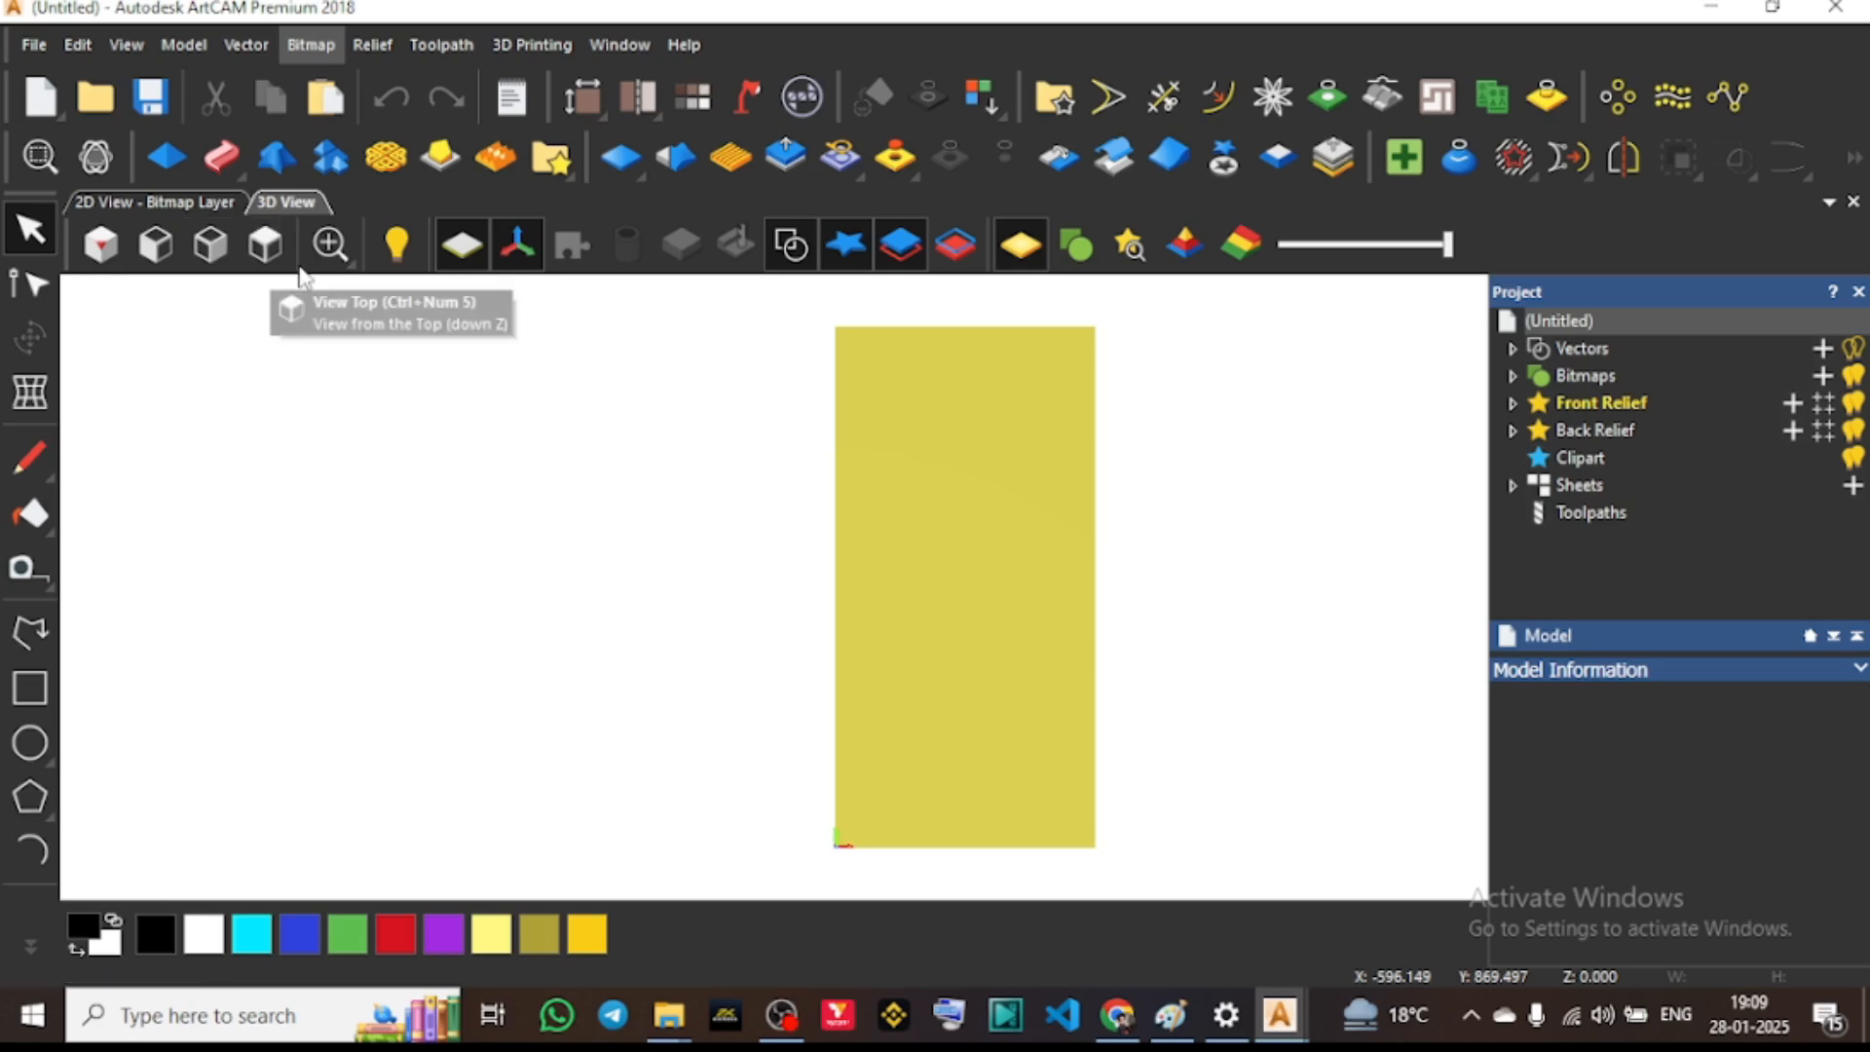
scroll(682, 551, "down", 1)
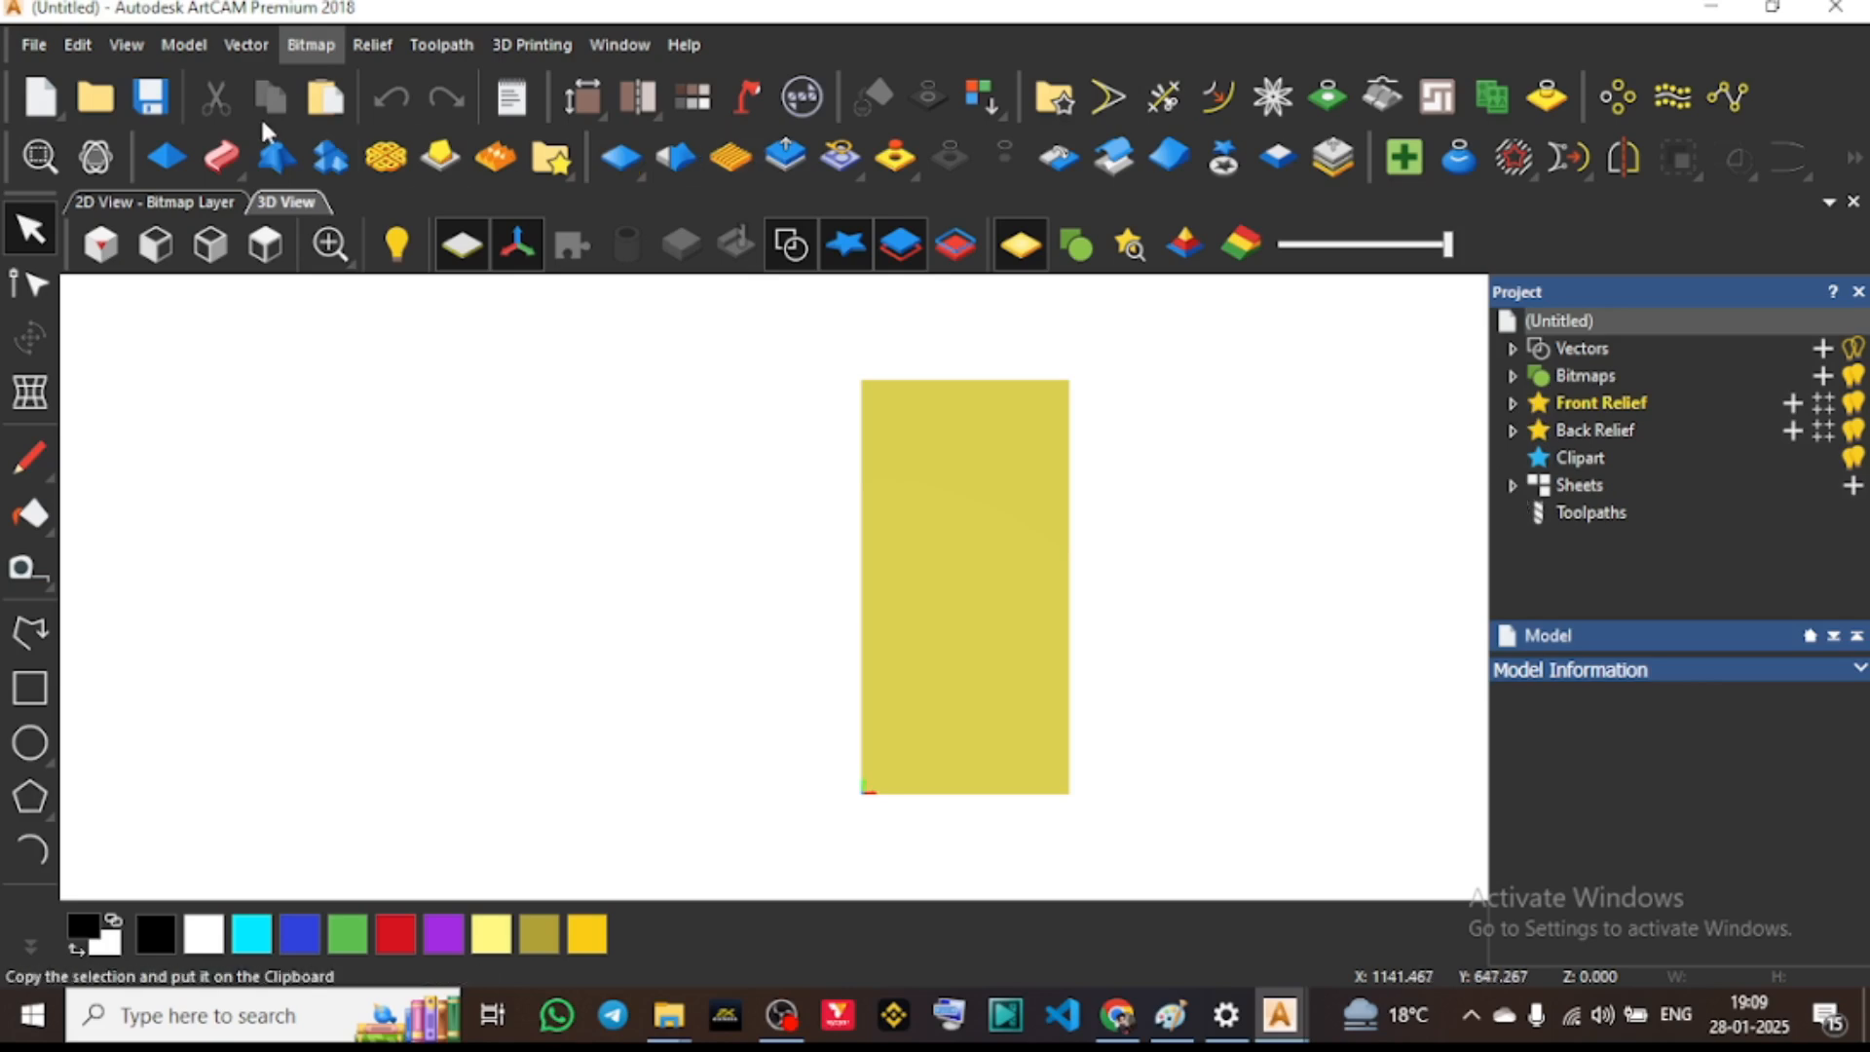
left_click(351, 51)
mouse_move(543, 88)
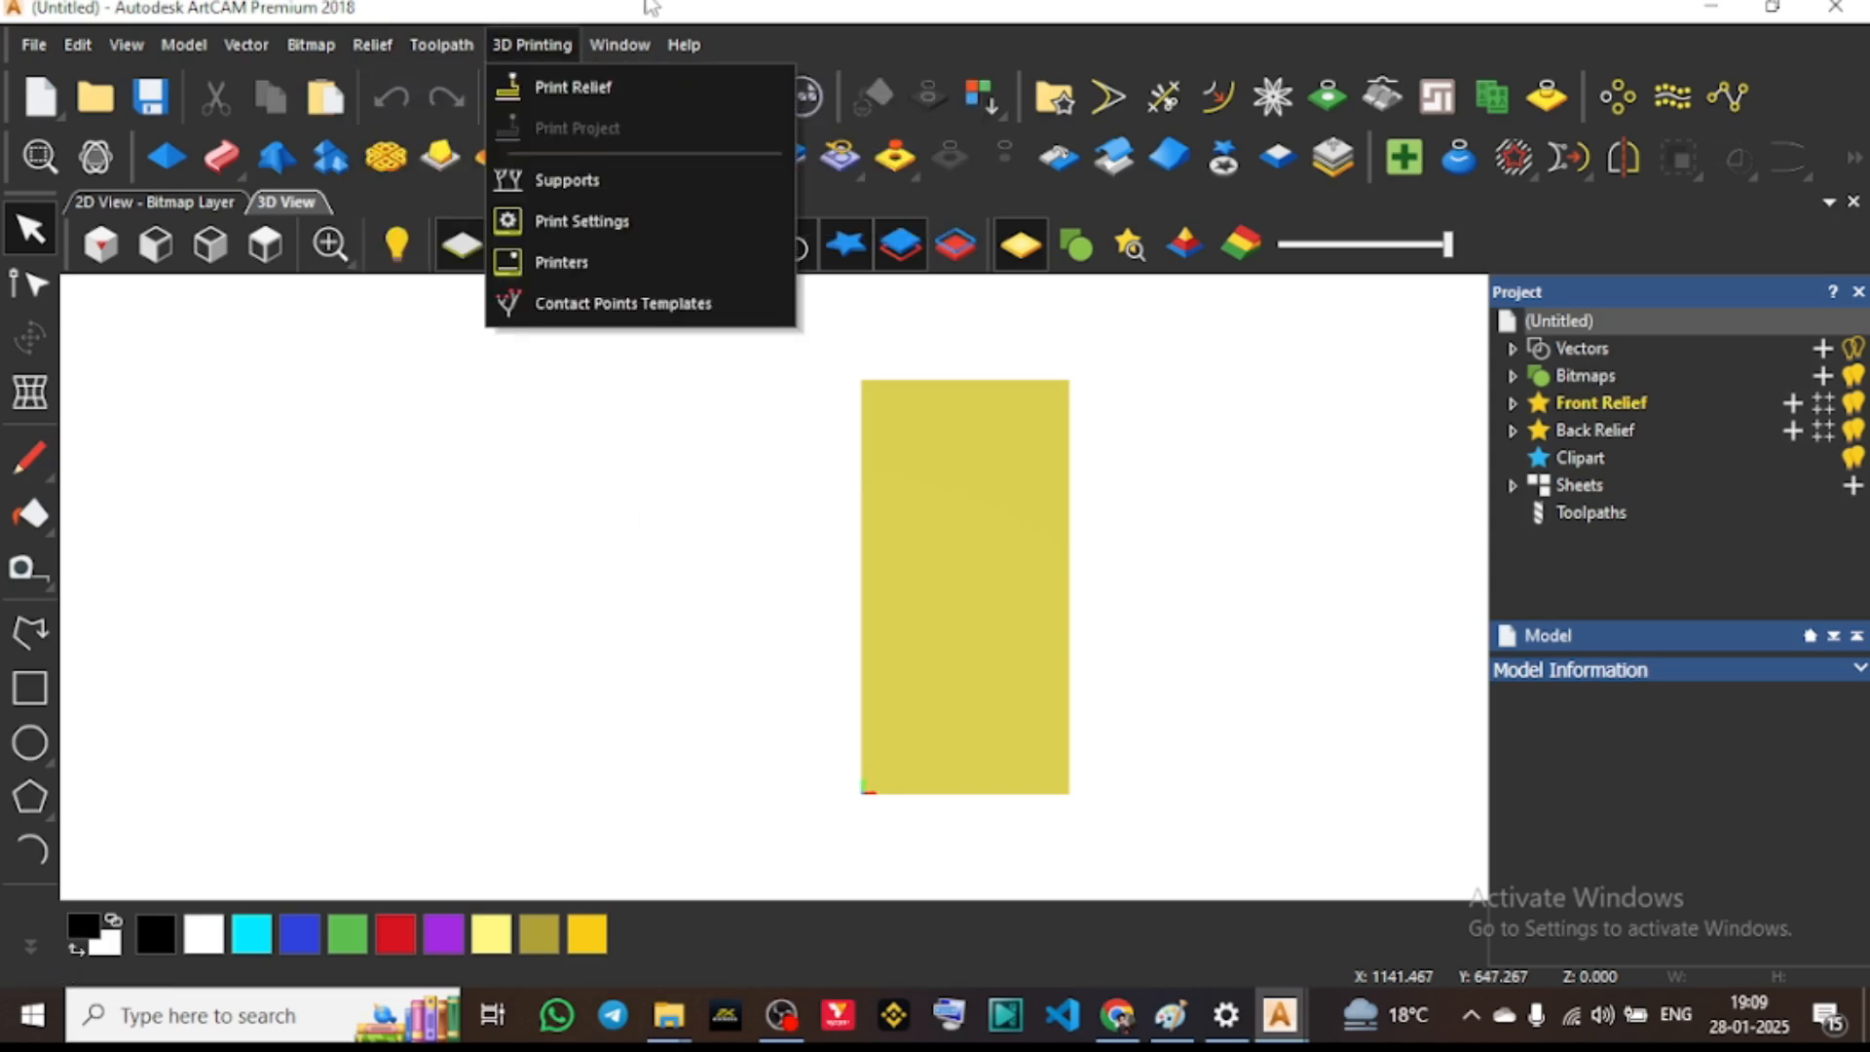
left_click(651, 8)
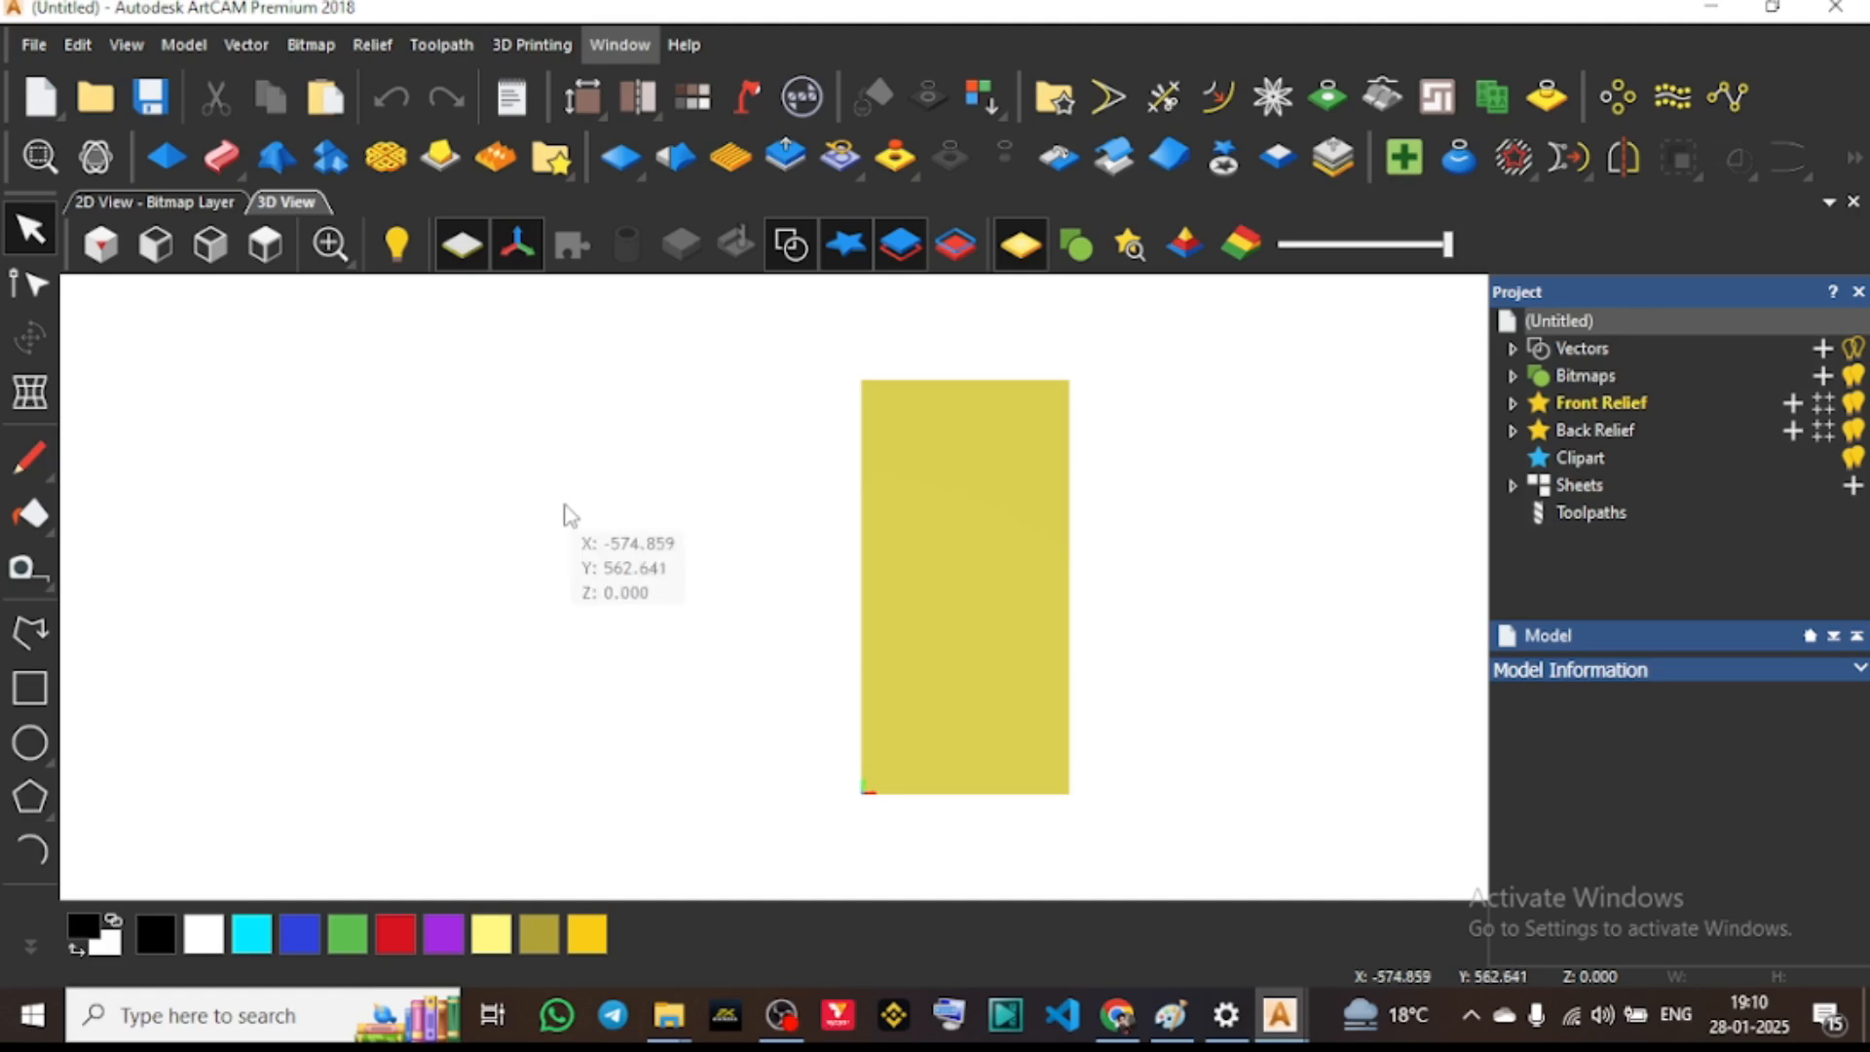
Create a 400 x 800 mm vector rectangle in the 2D view, from corner to corner of the model boundary
left_click(177, 201)
scroll(861, 468, "down", 2)
scroll(1094, 634, "up", 2)
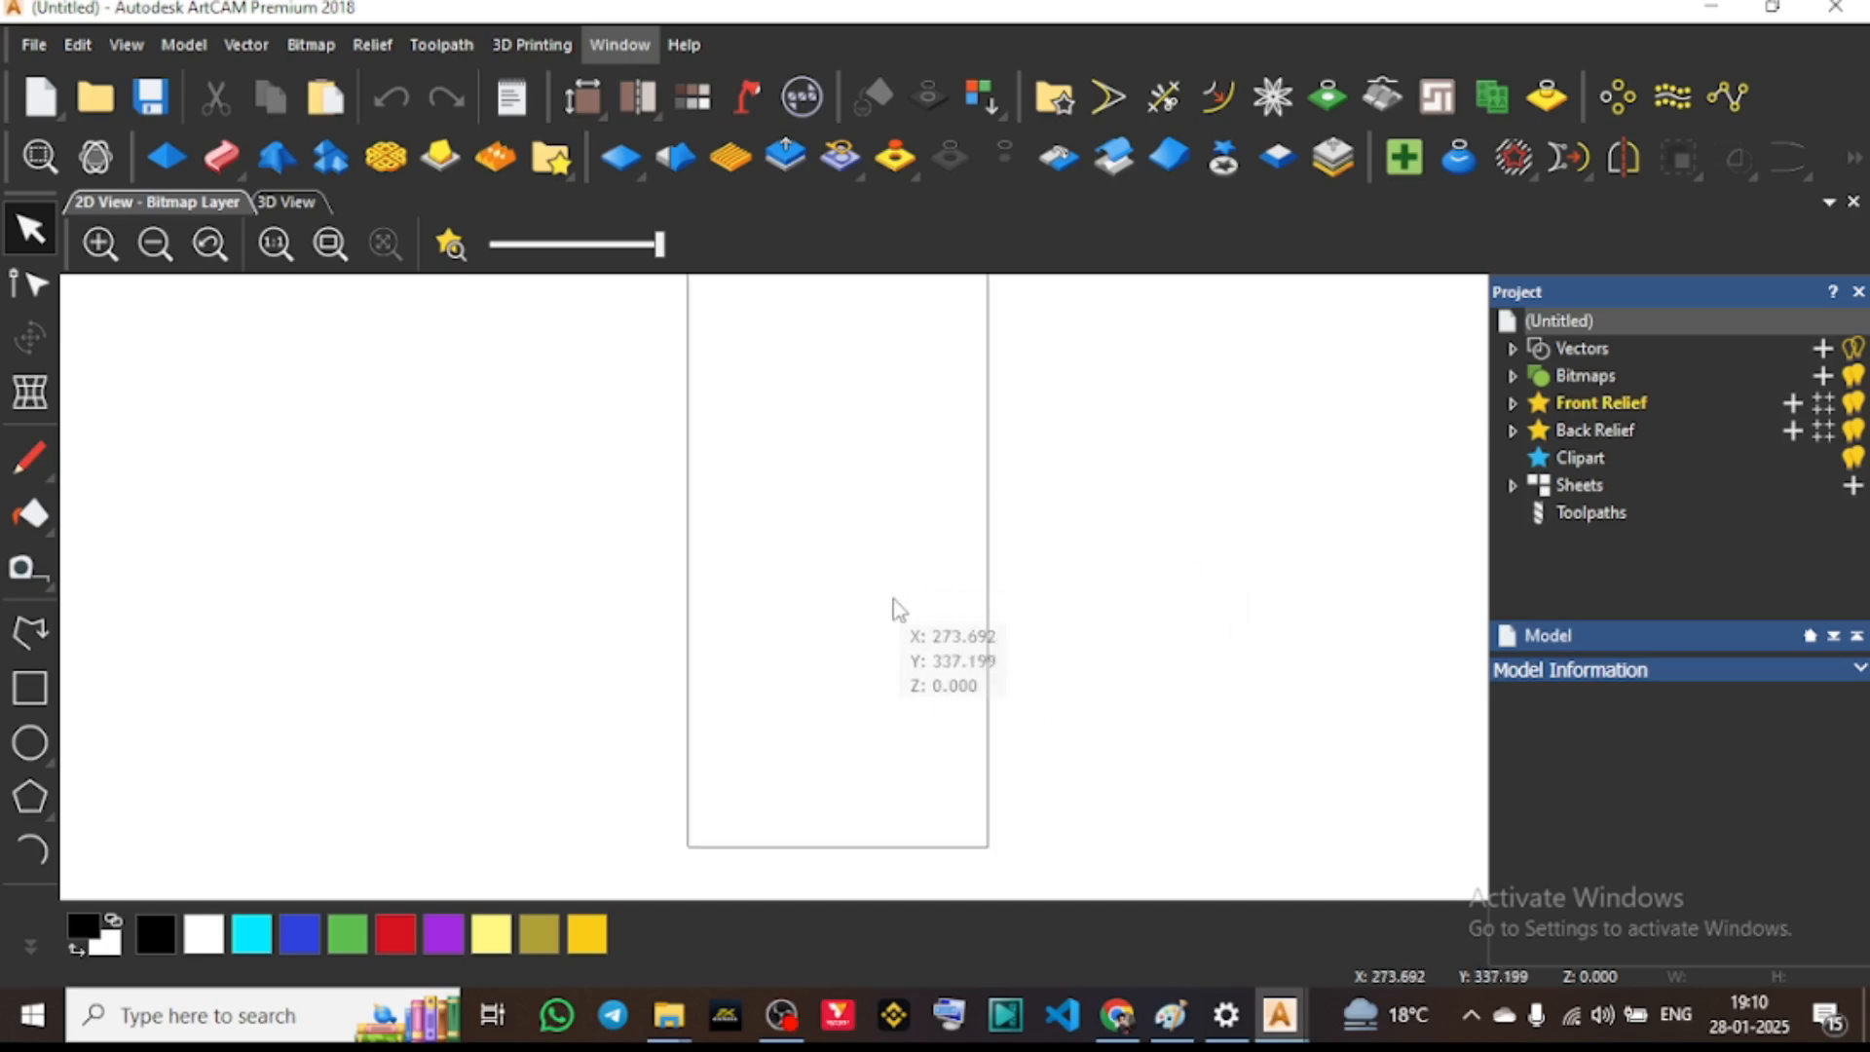
scroll(890, 607, "down", 2)
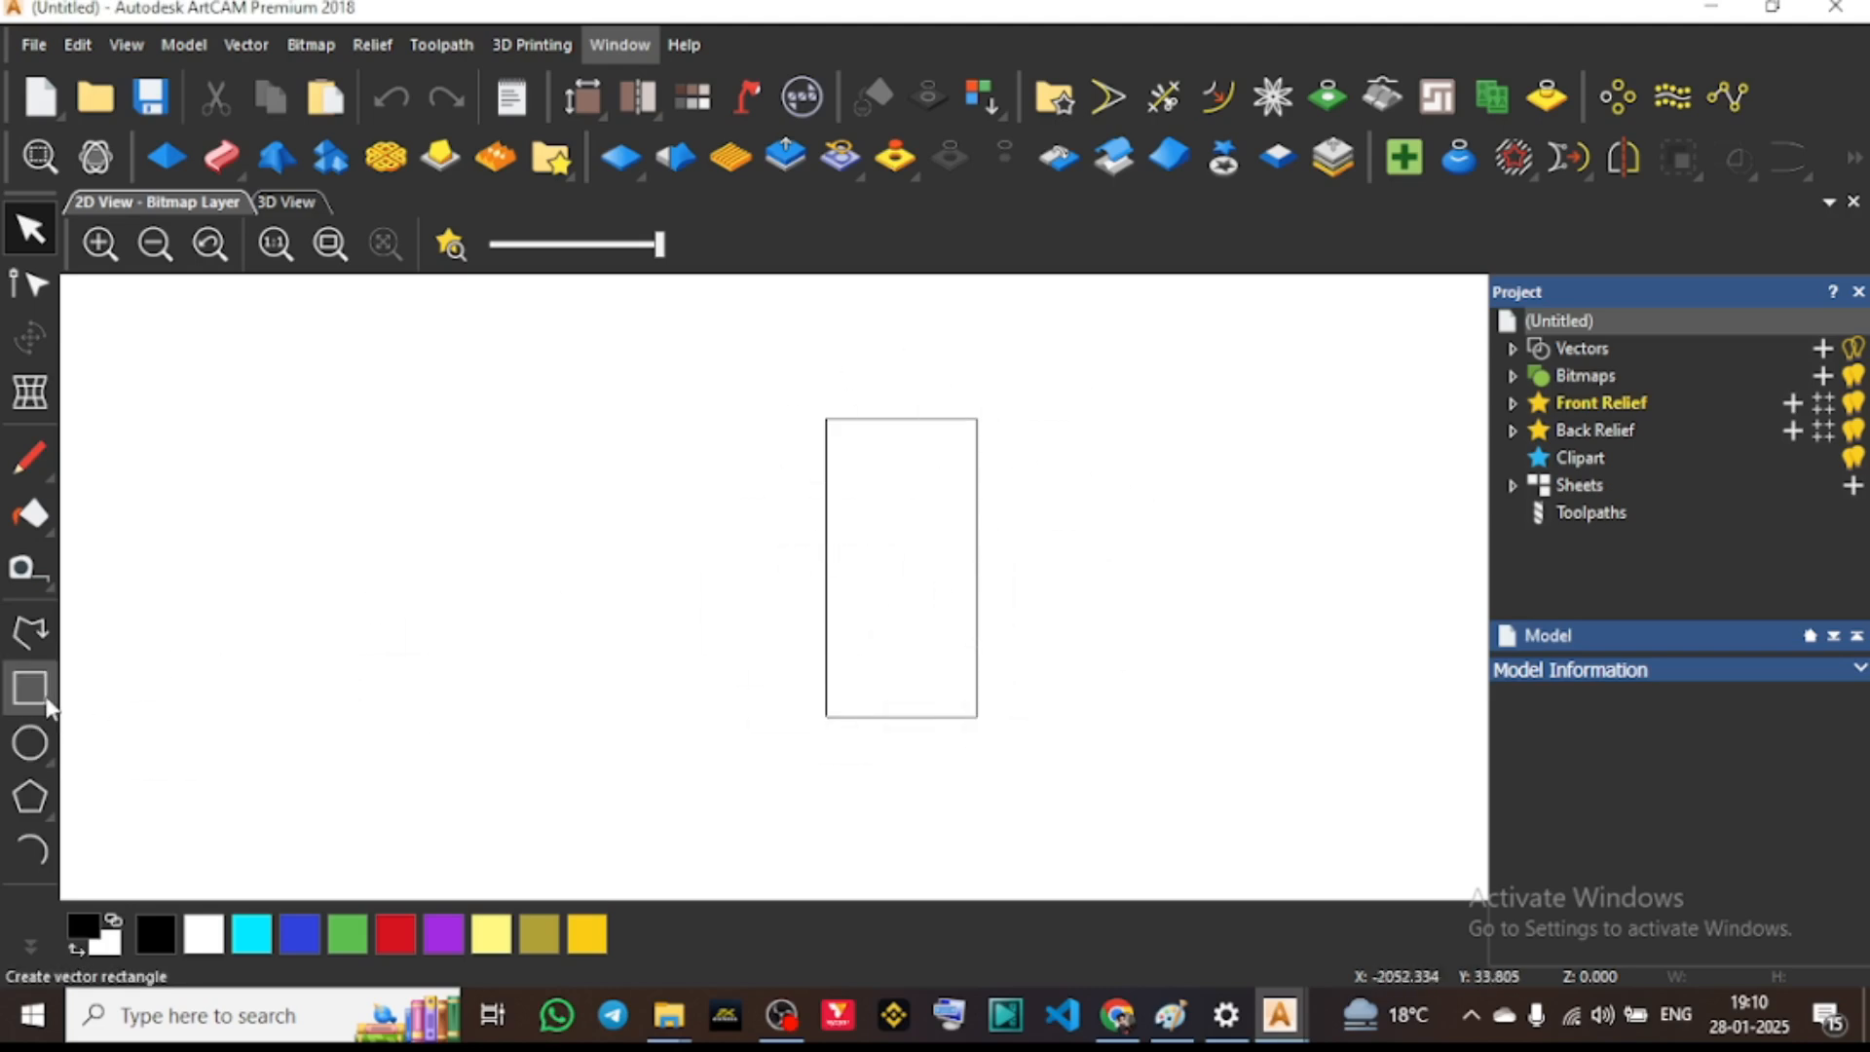
left_click(30, 687)
left_click_drag(826, 421, 976, 718)
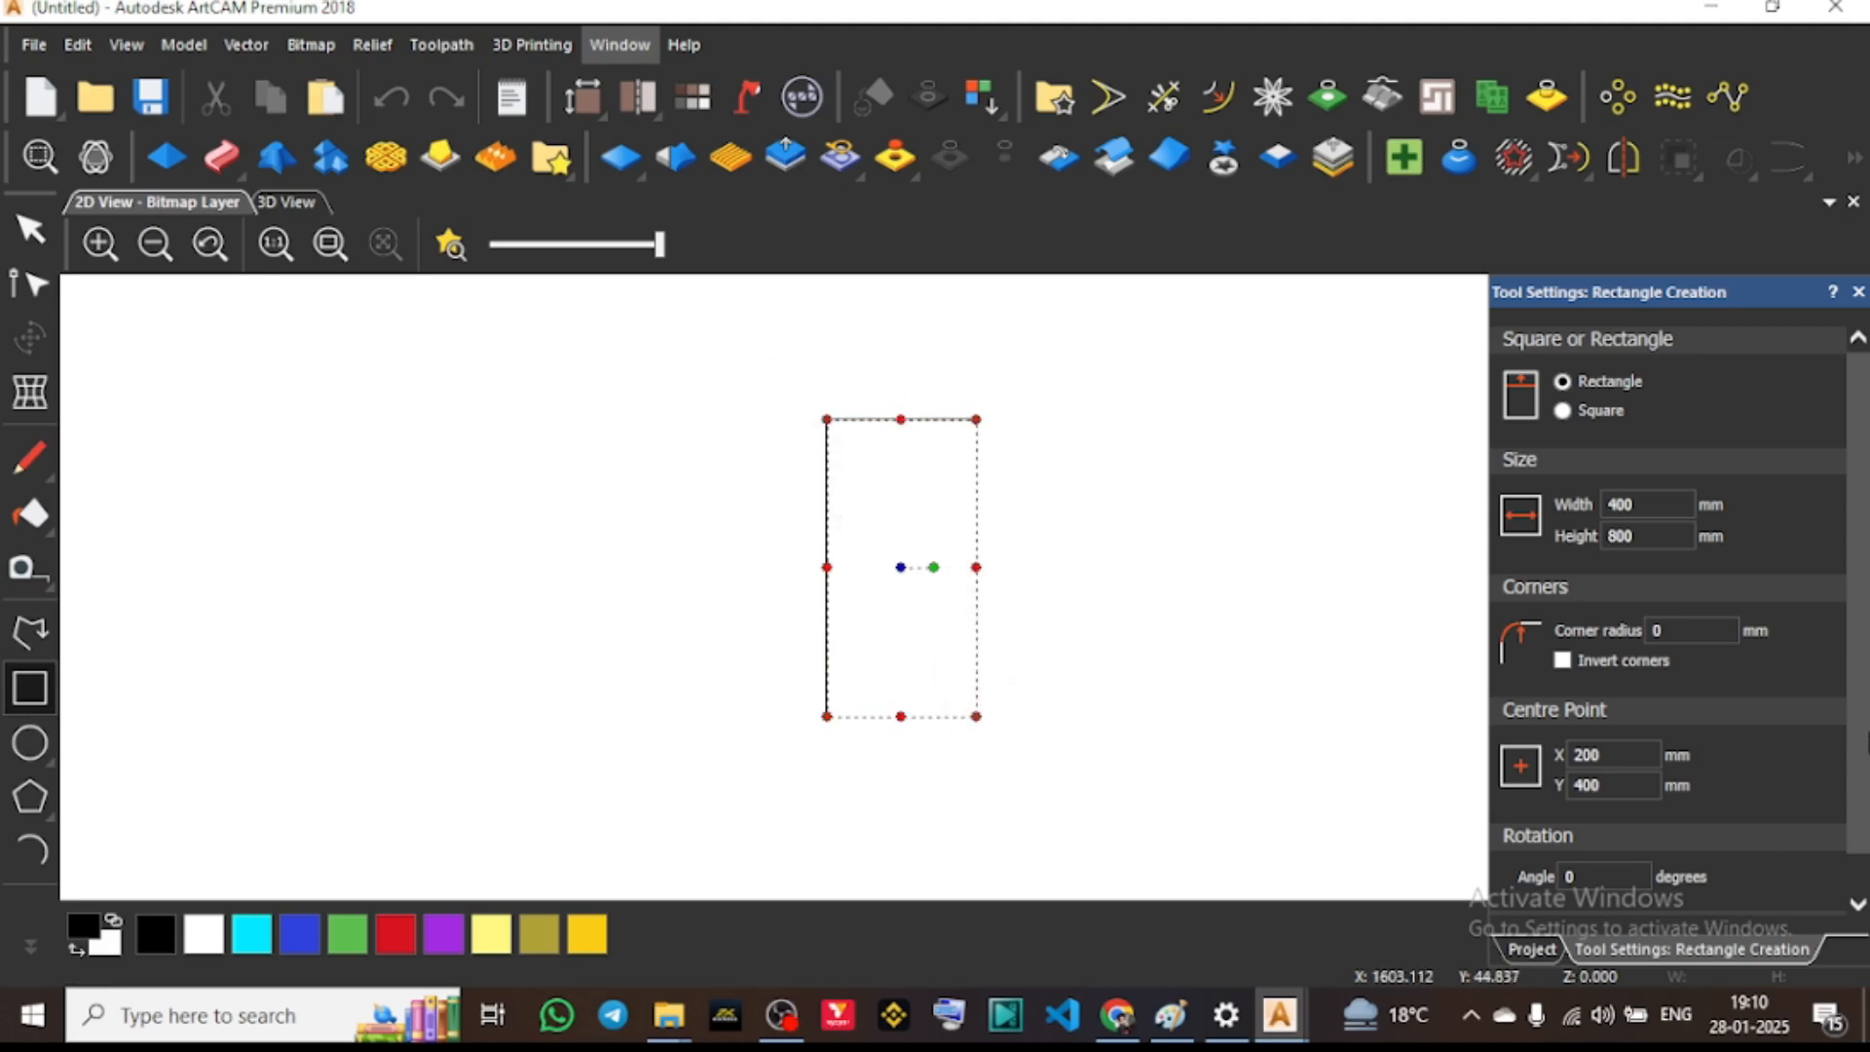
scroll(1853, 828, "down", 1)
left_click(1726, 912)
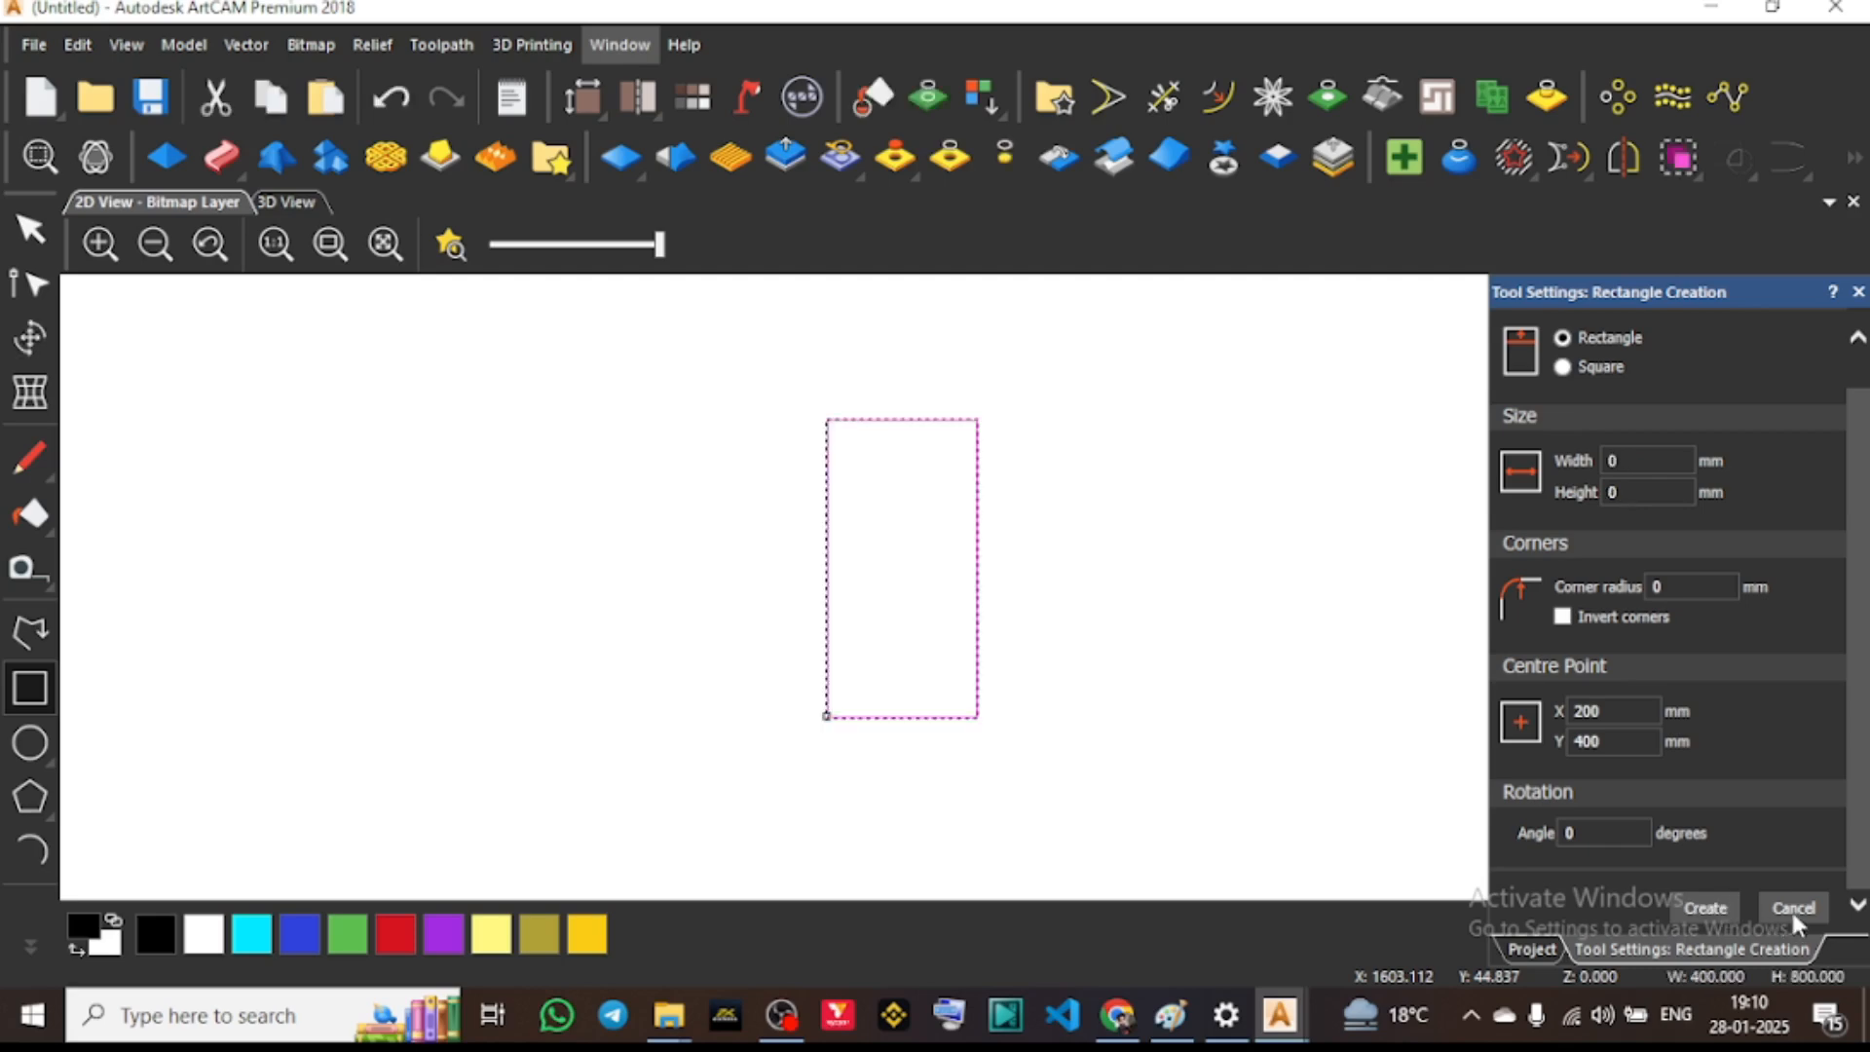
left_click(1794, 908)
Create a 30 x 7 mm rectangle inside the border near its left edge, centred at about X 60, Y 519 mm
scroll(1034, 449, "up", 2)
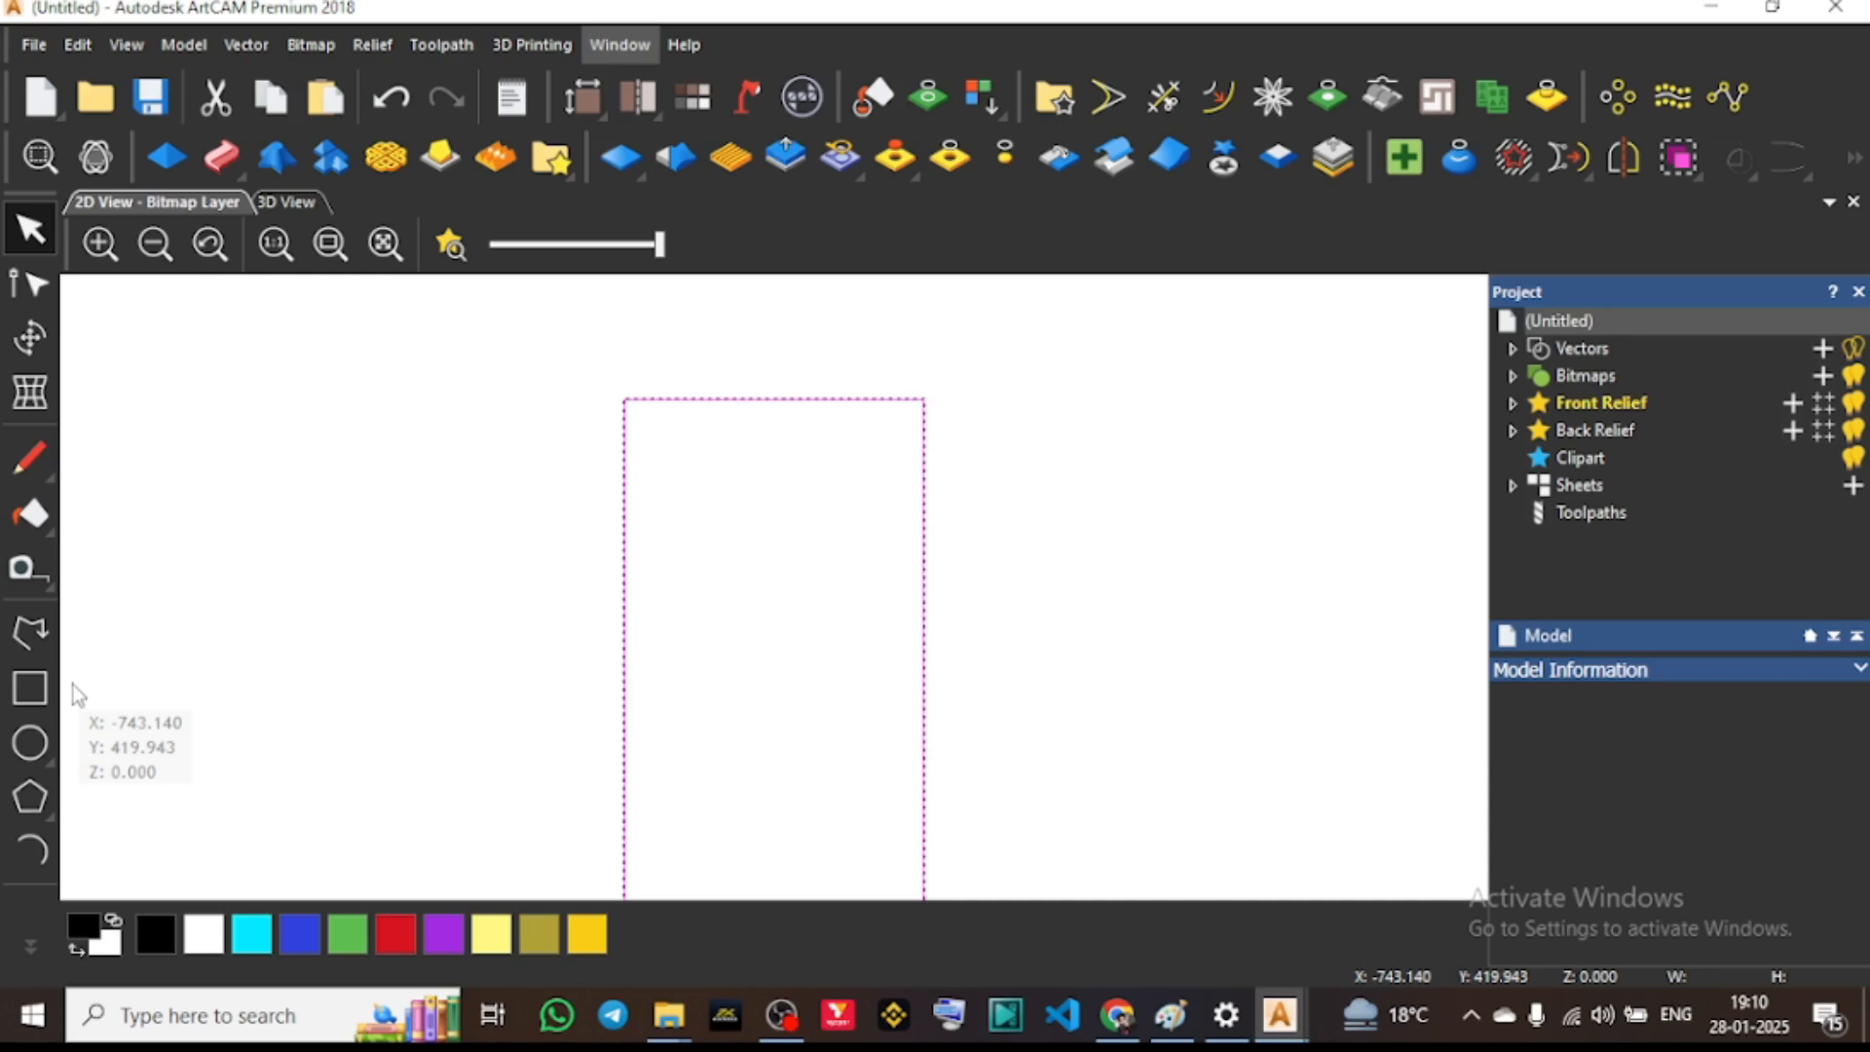
left_click(29, 688)
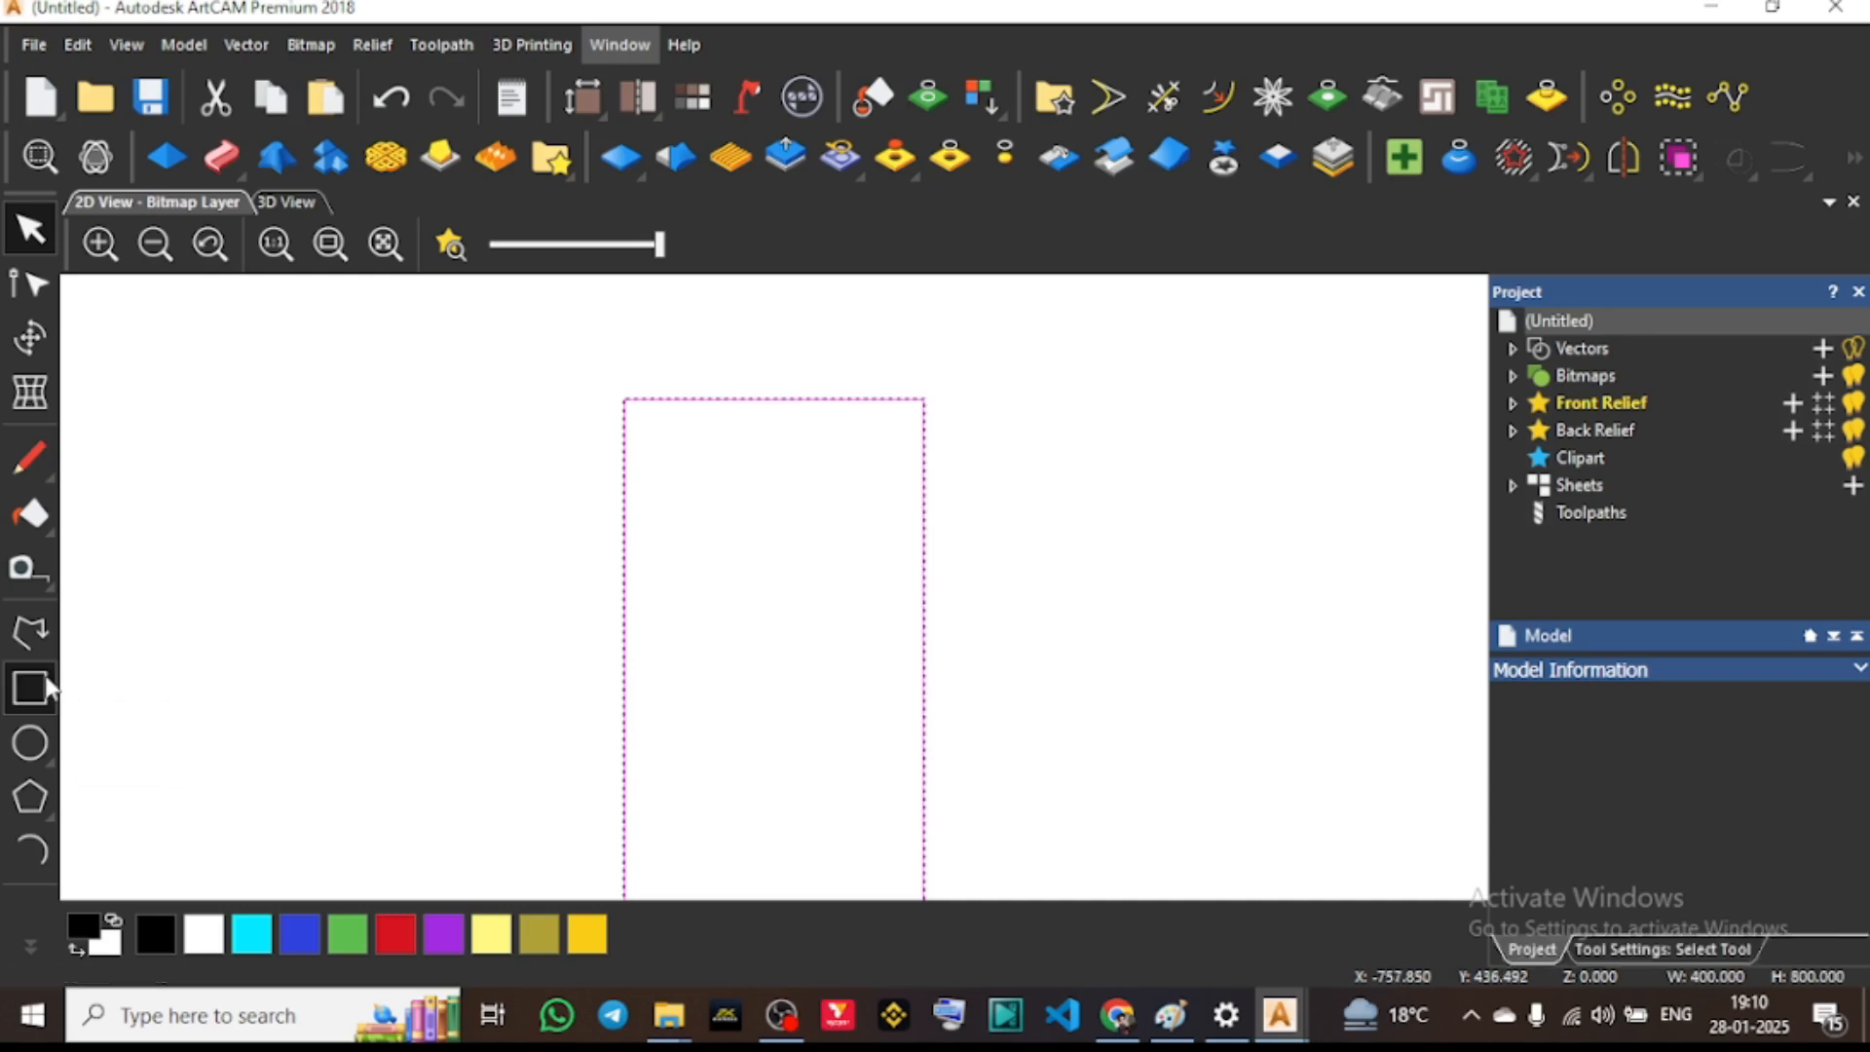
scroll(704, 544, "up", 5)
left_click_drag(642, 480, 759, 533)
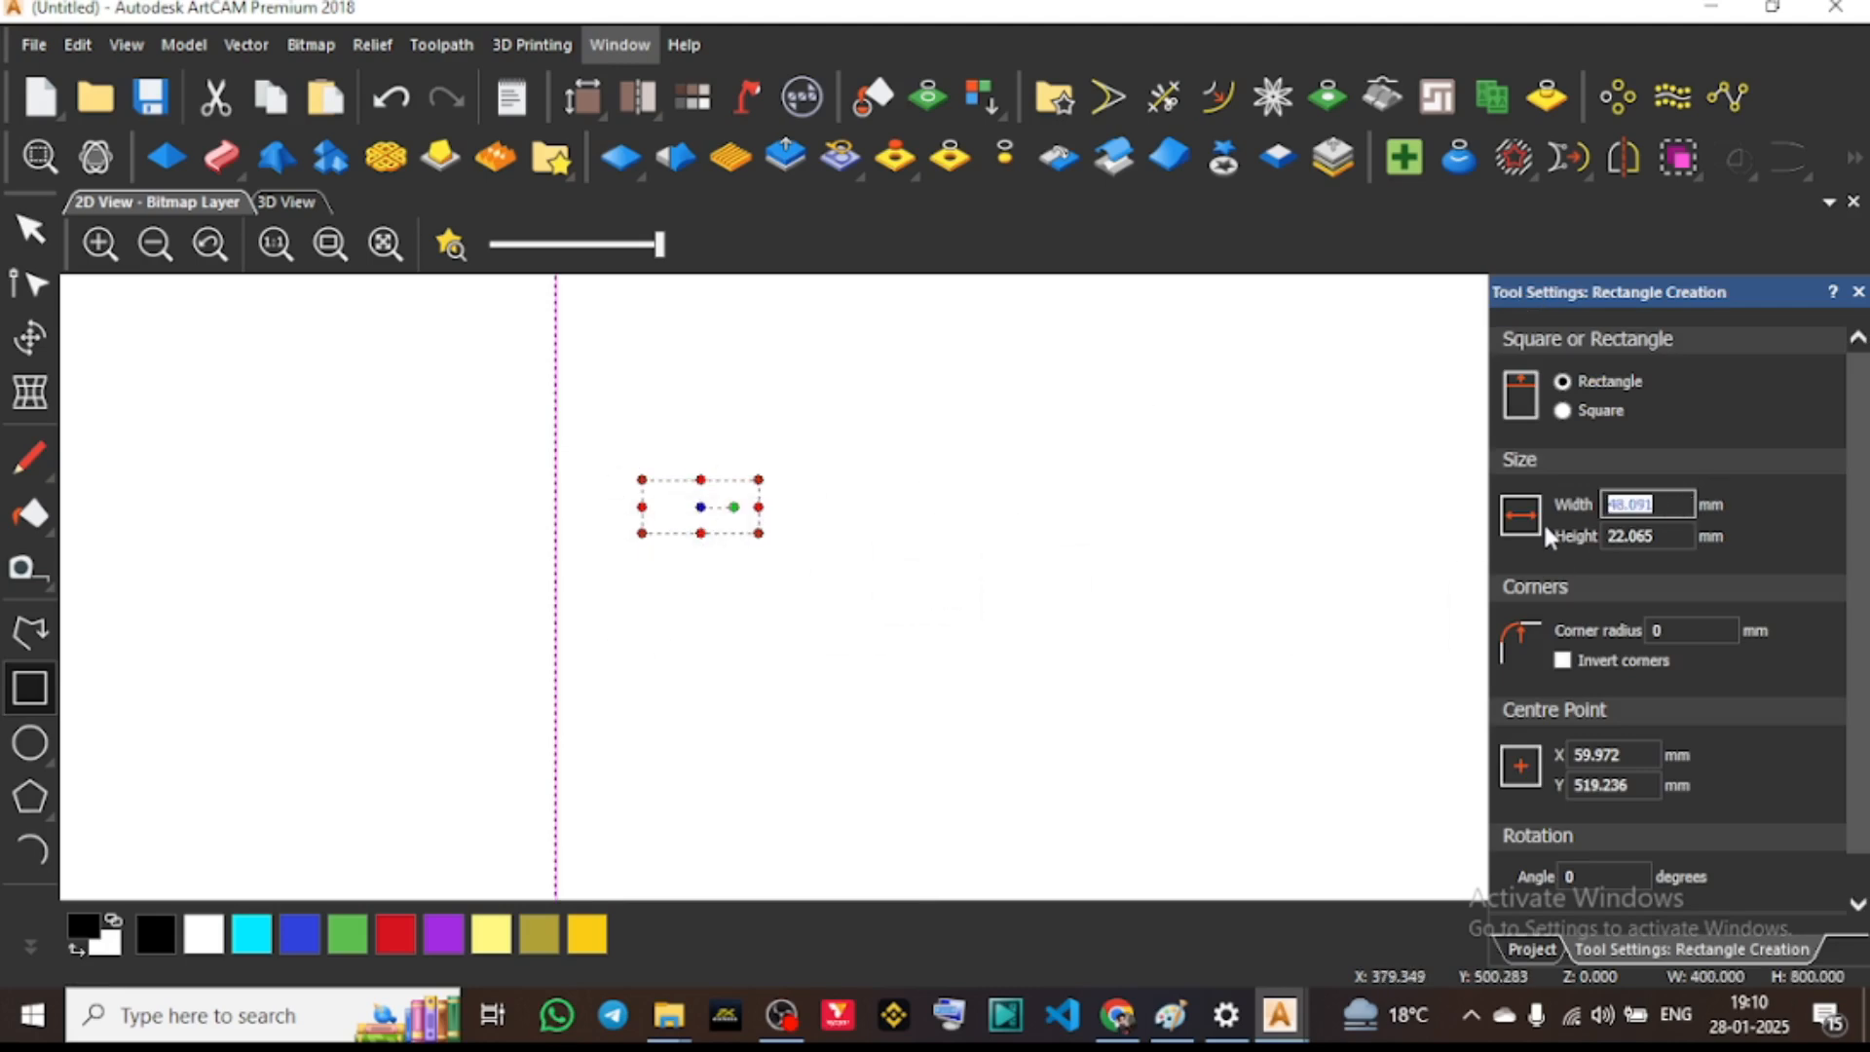
type("30")
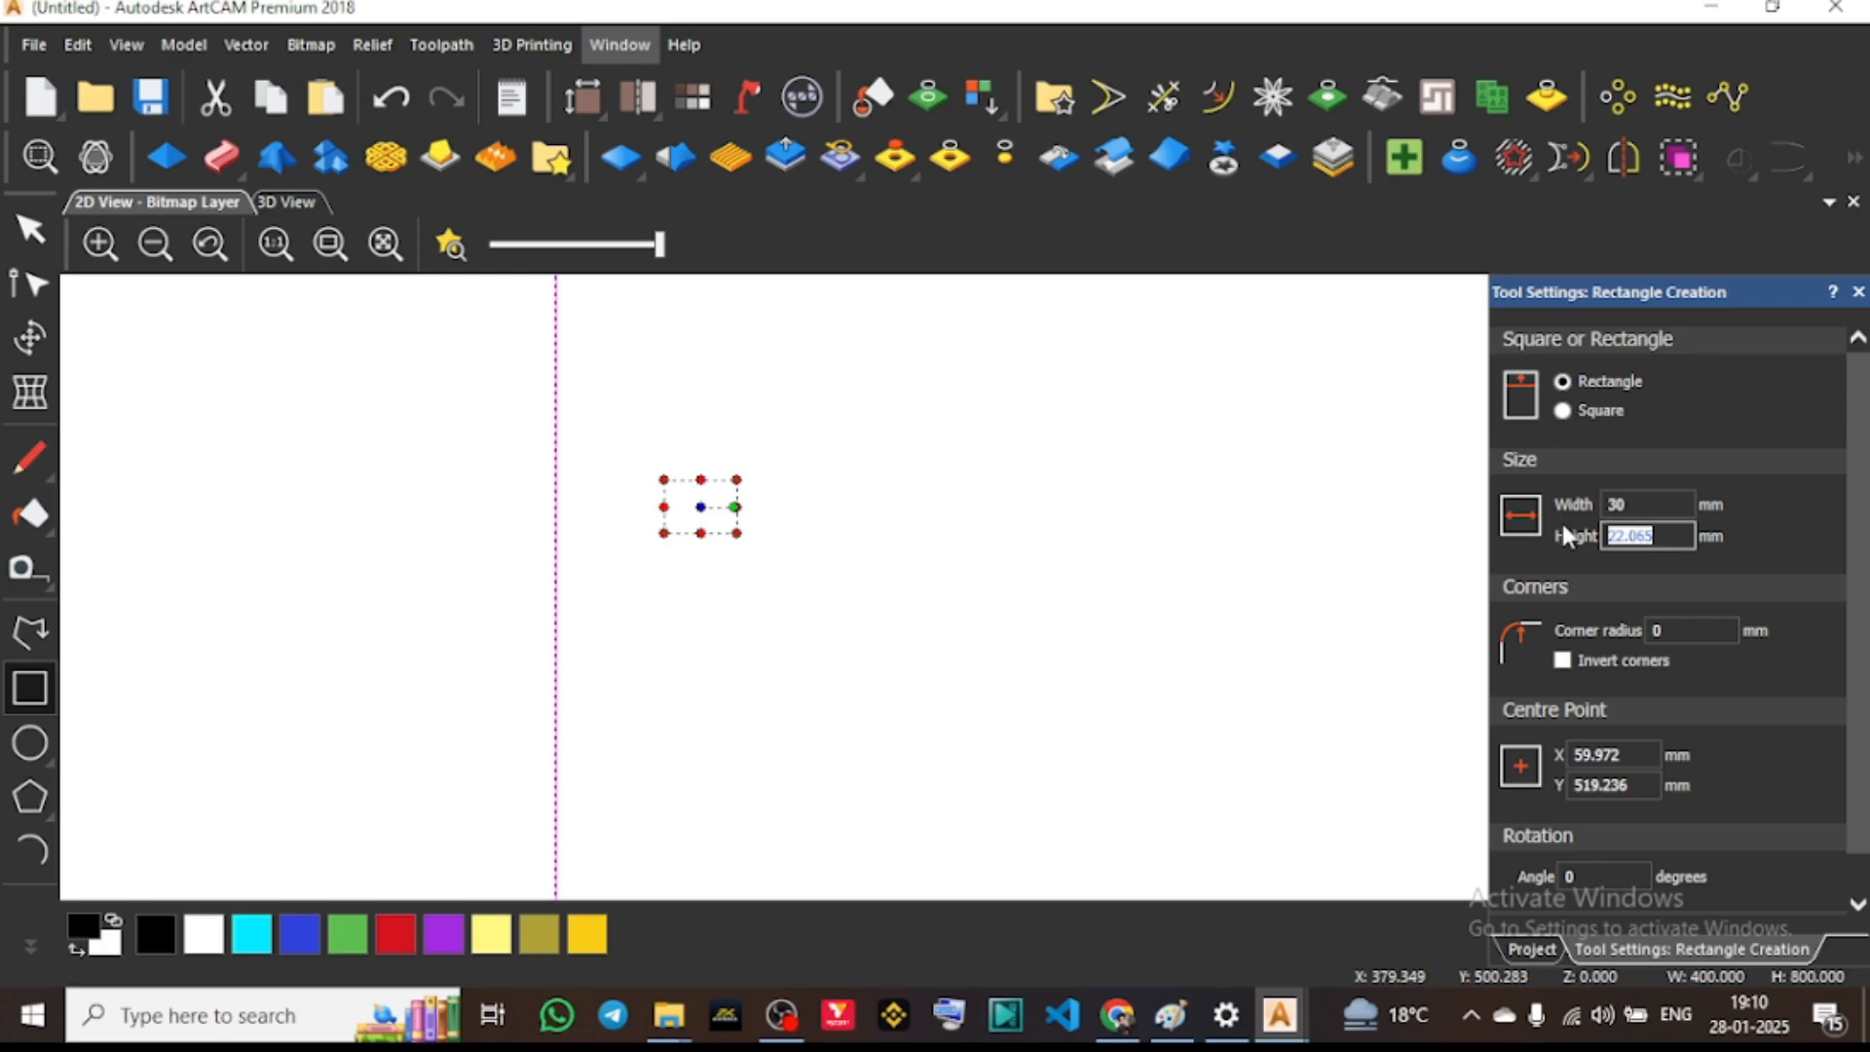
type("7")
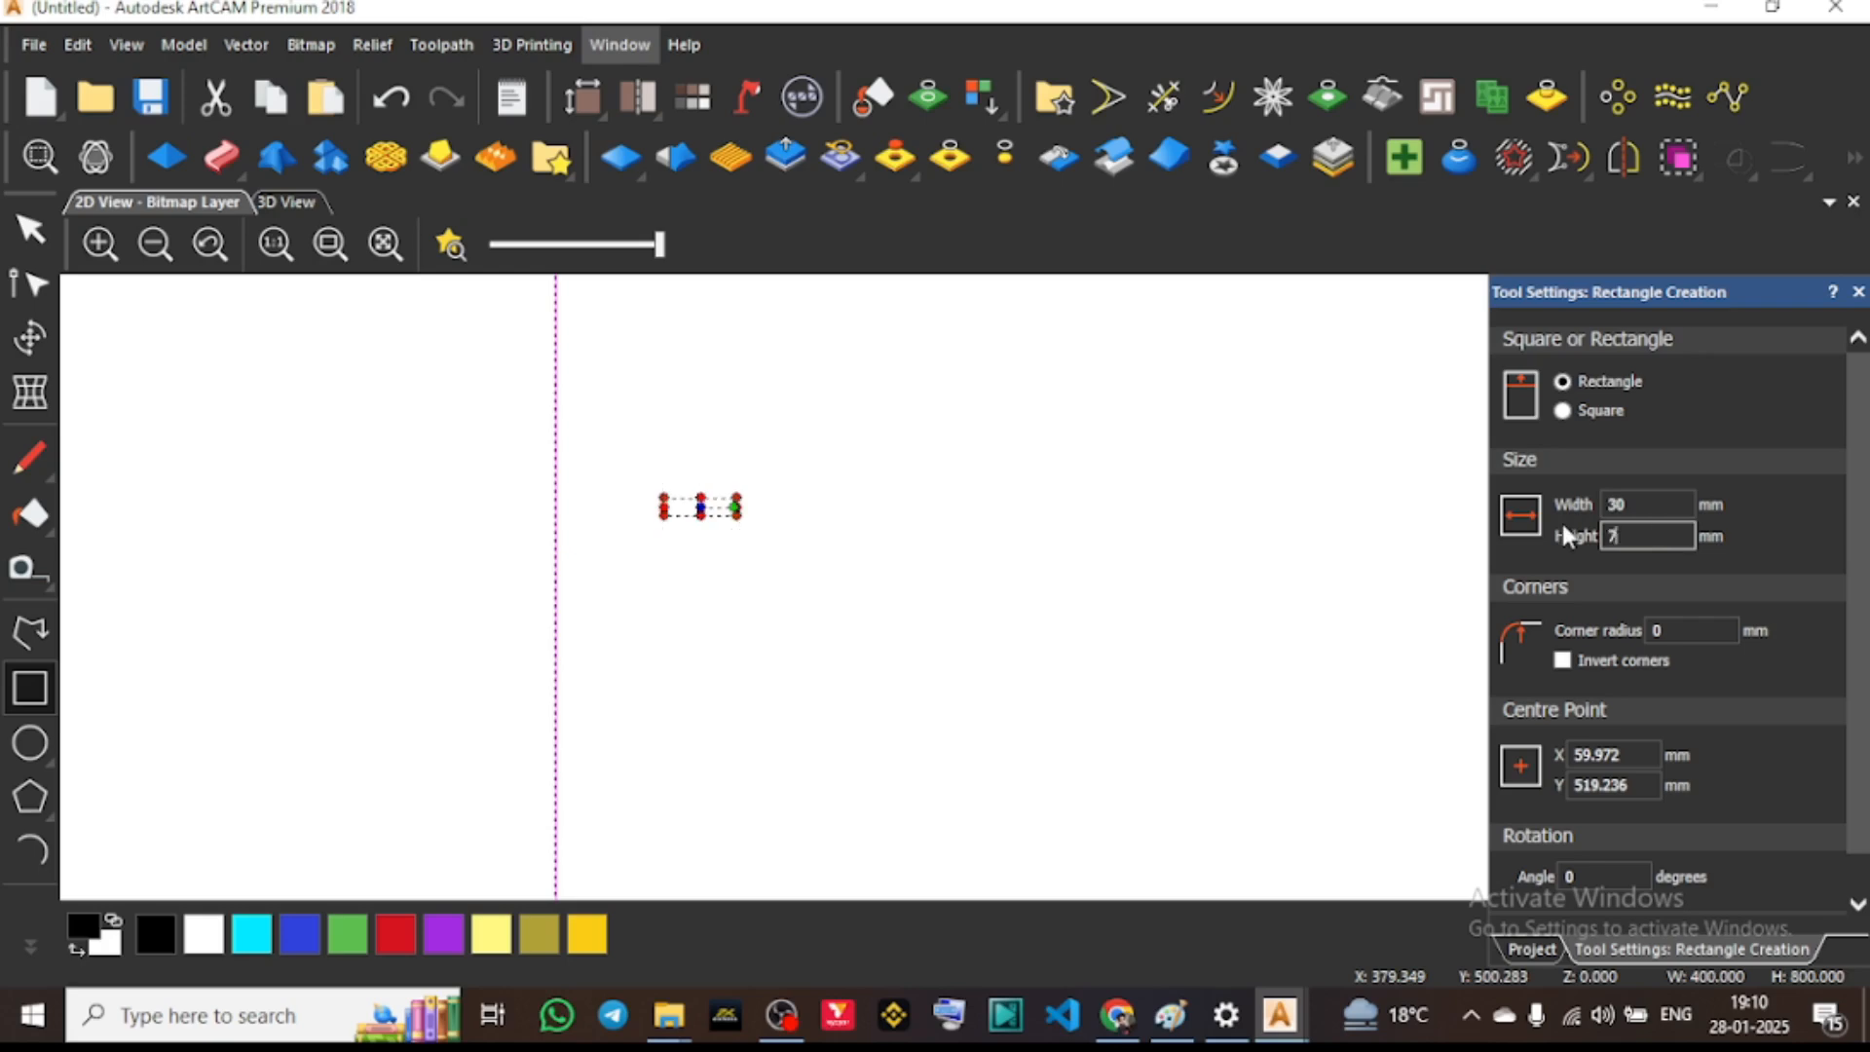
scroll(1794, 594, "down", 2)
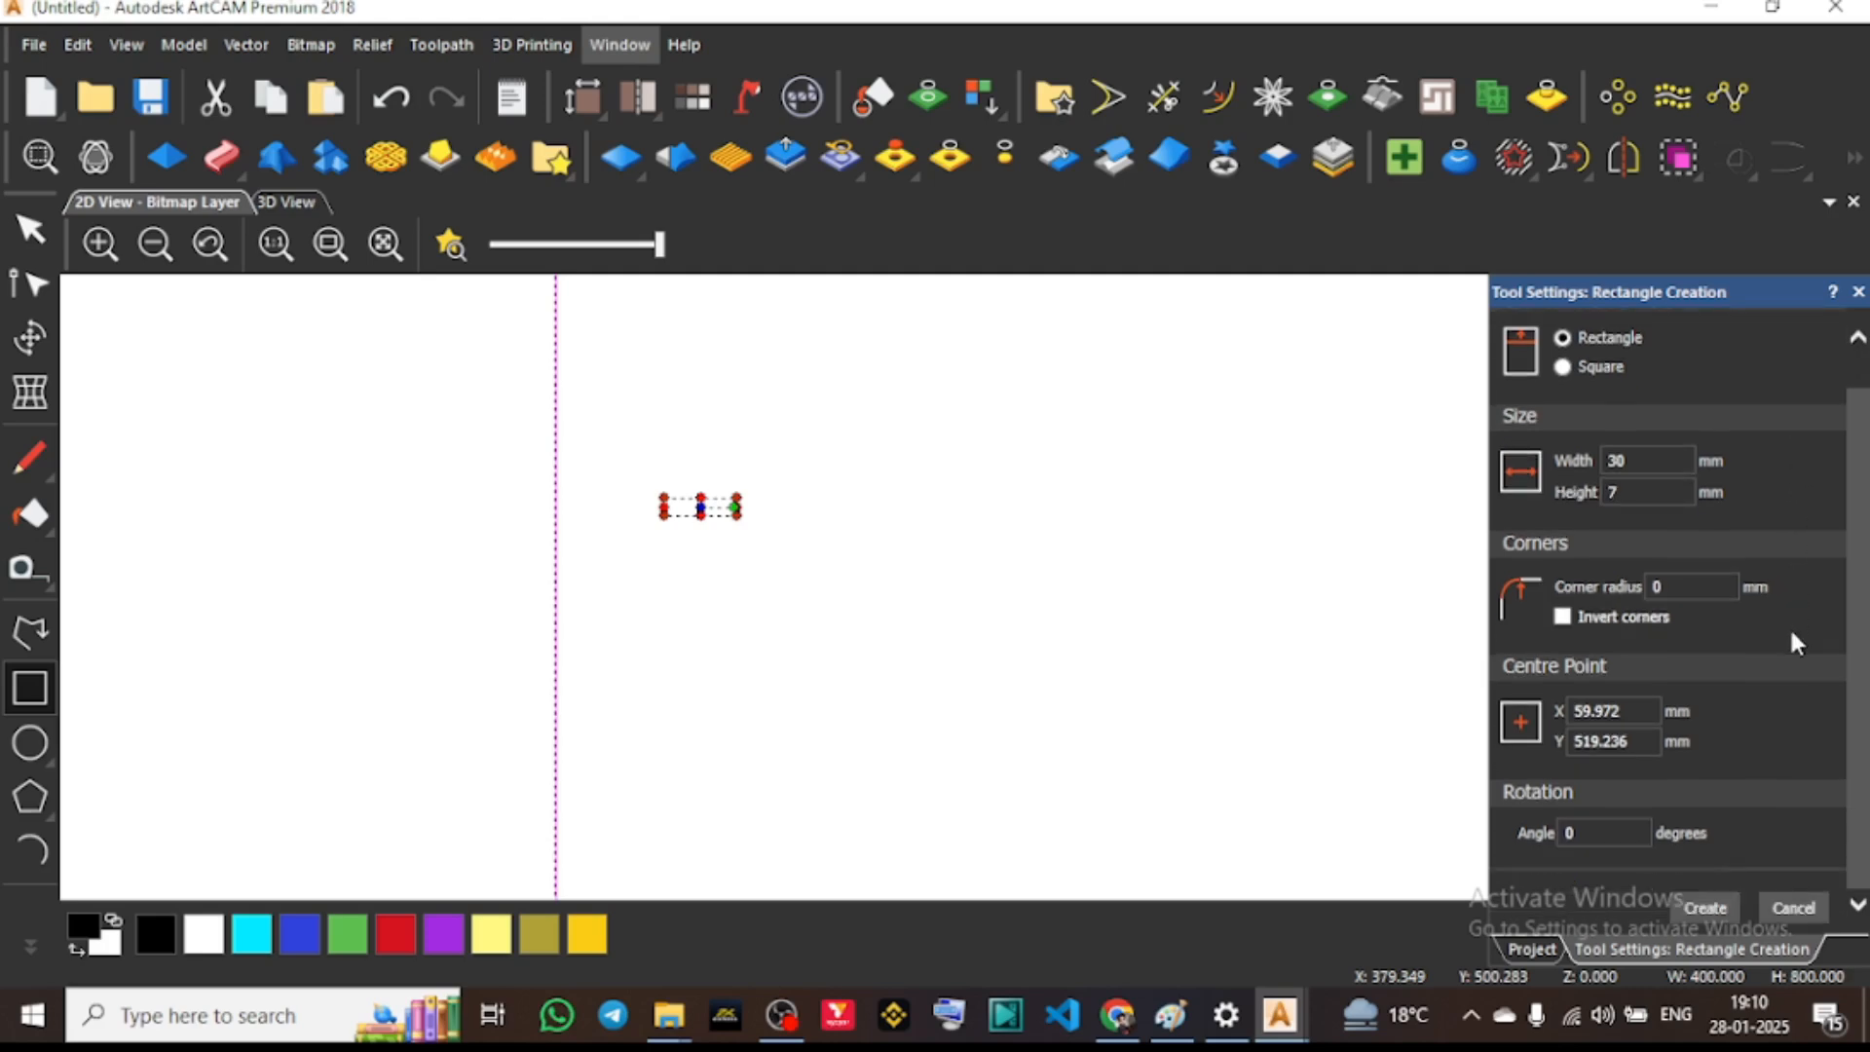
left_click(1727, 906)
left_click(1796, 908)
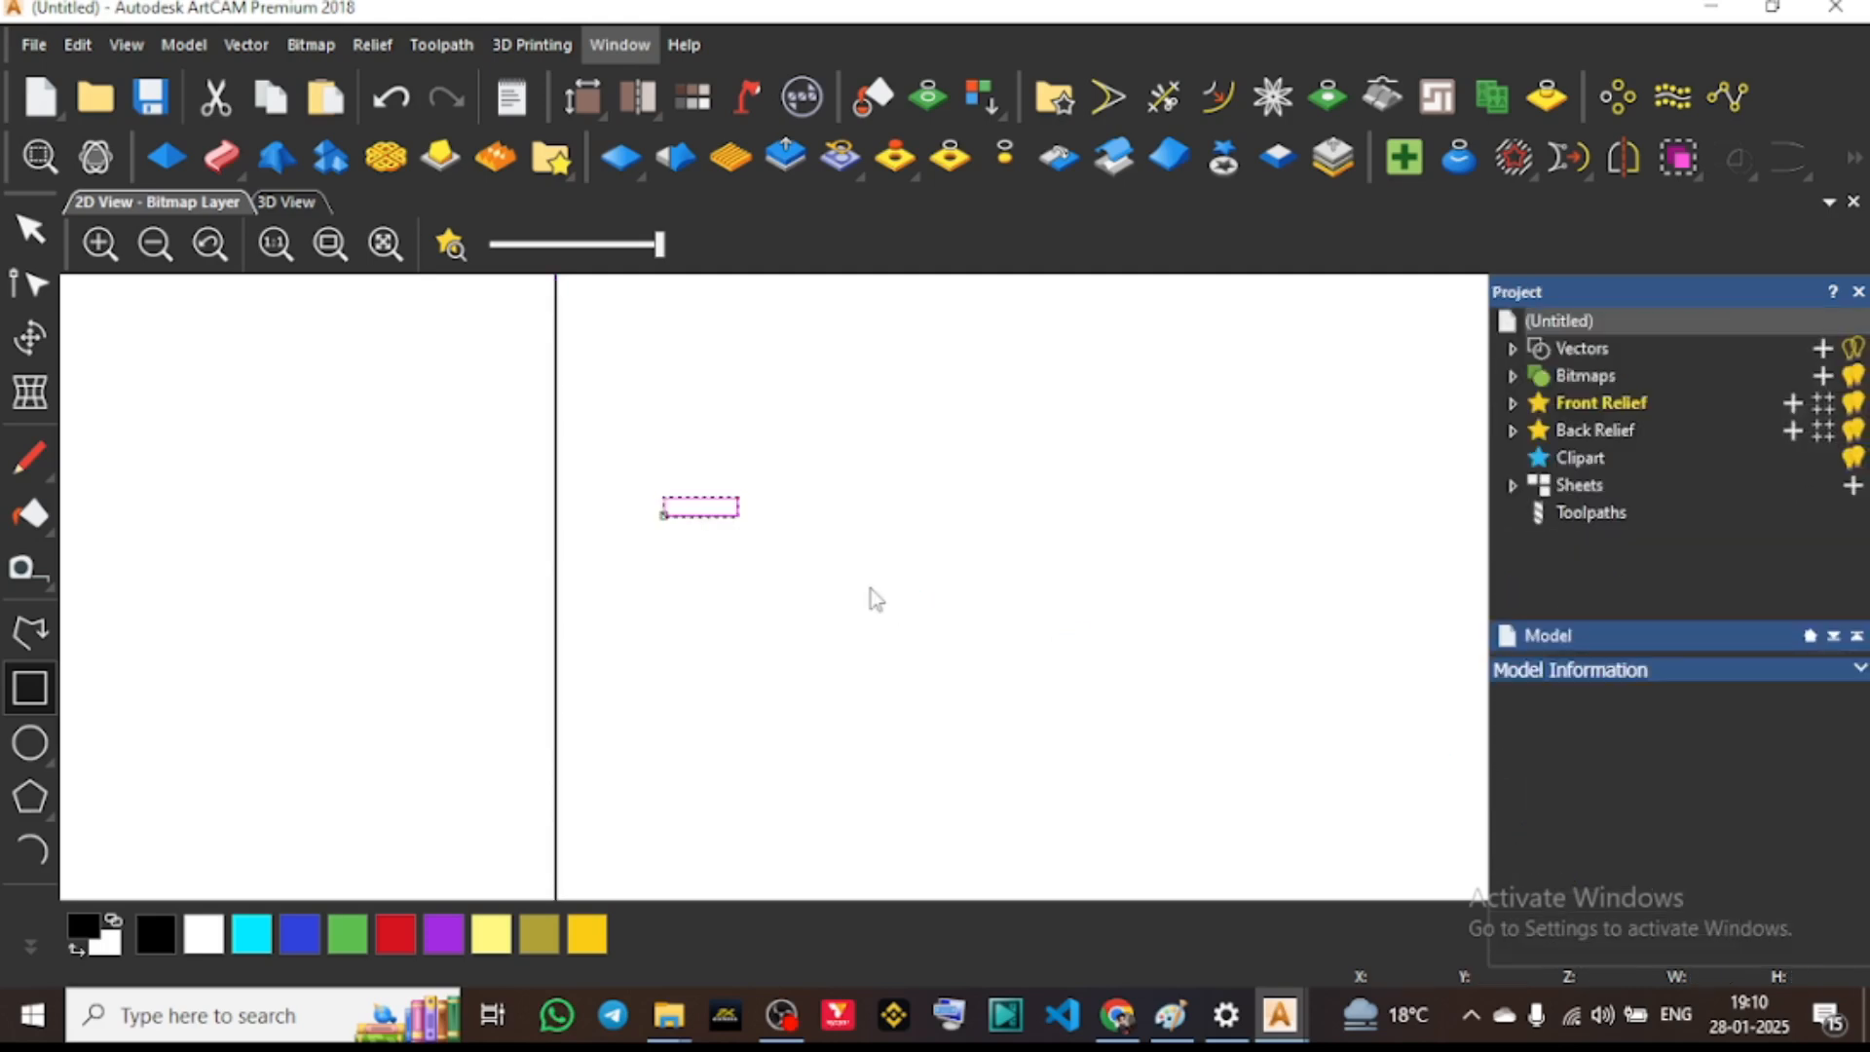
Draw a start-end-point-on-arc vector, radius about 10.5 mm, from the small rectangle's lower-right corner to its top edge
scroll(672, 512, "up", 5)
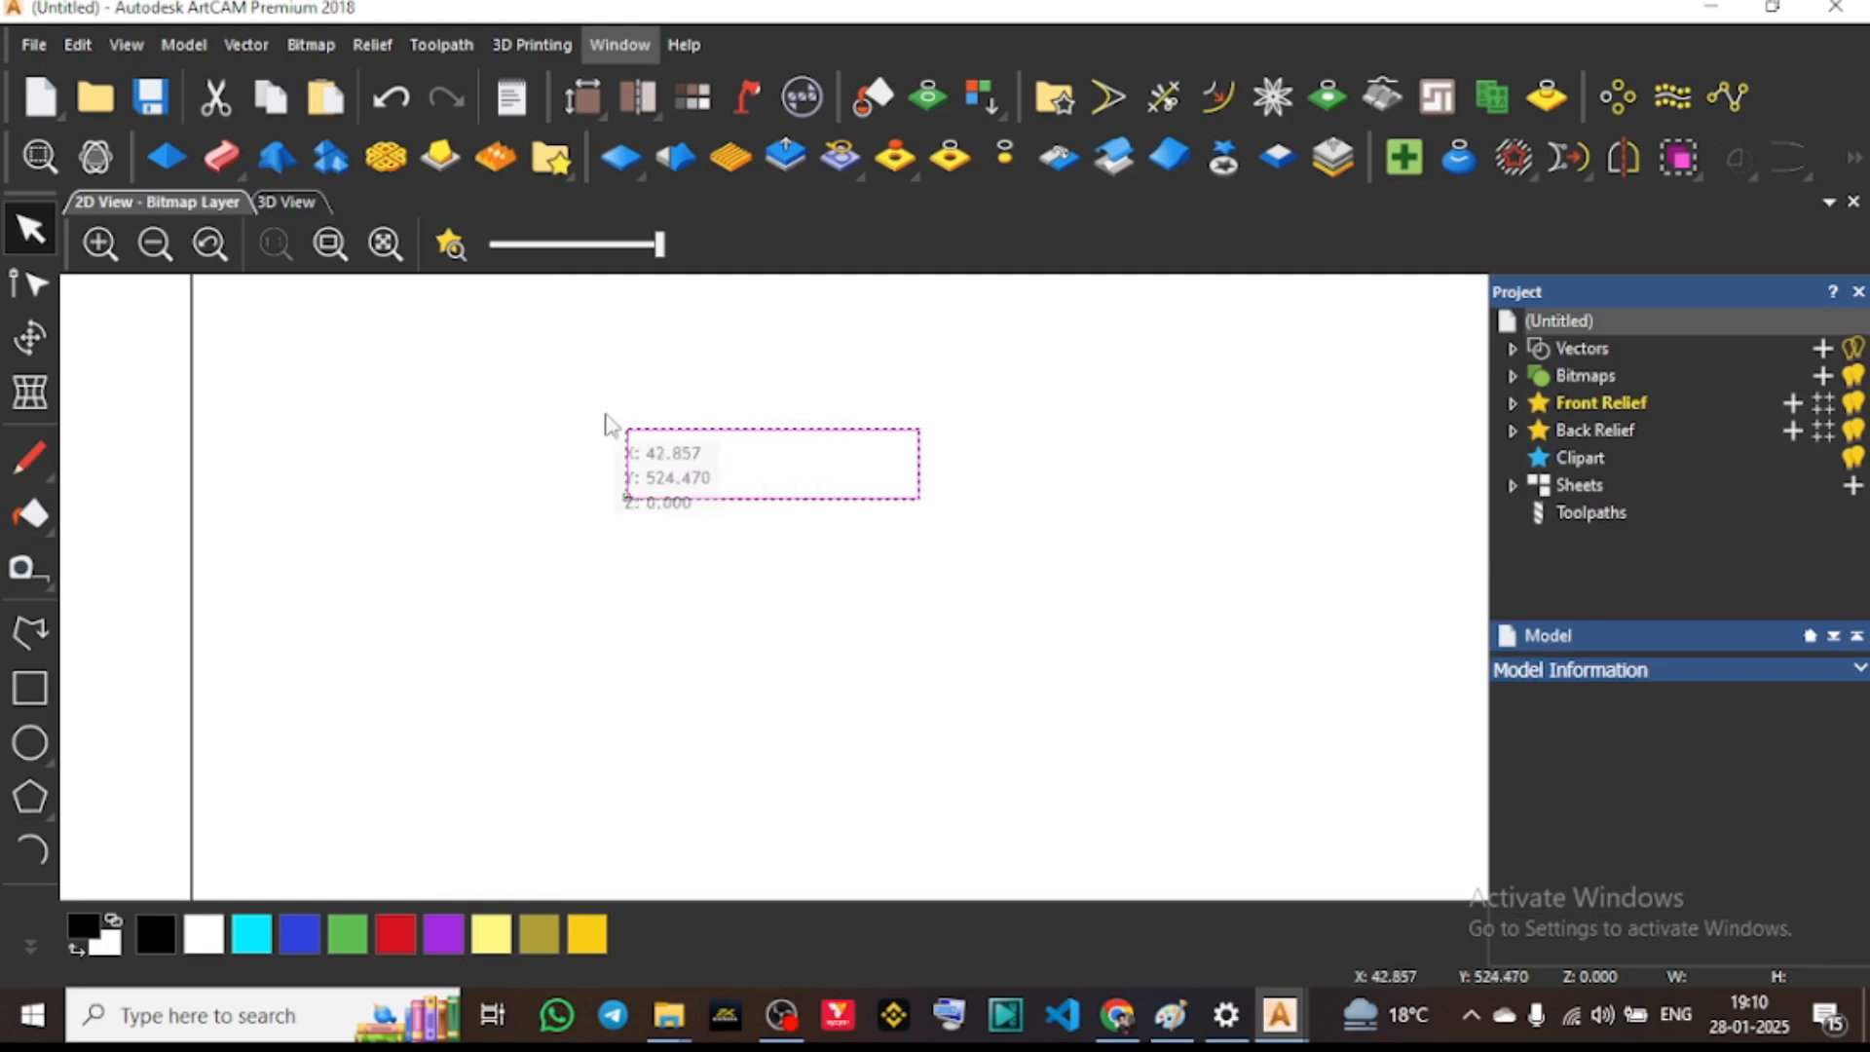
left_click(31, 849)
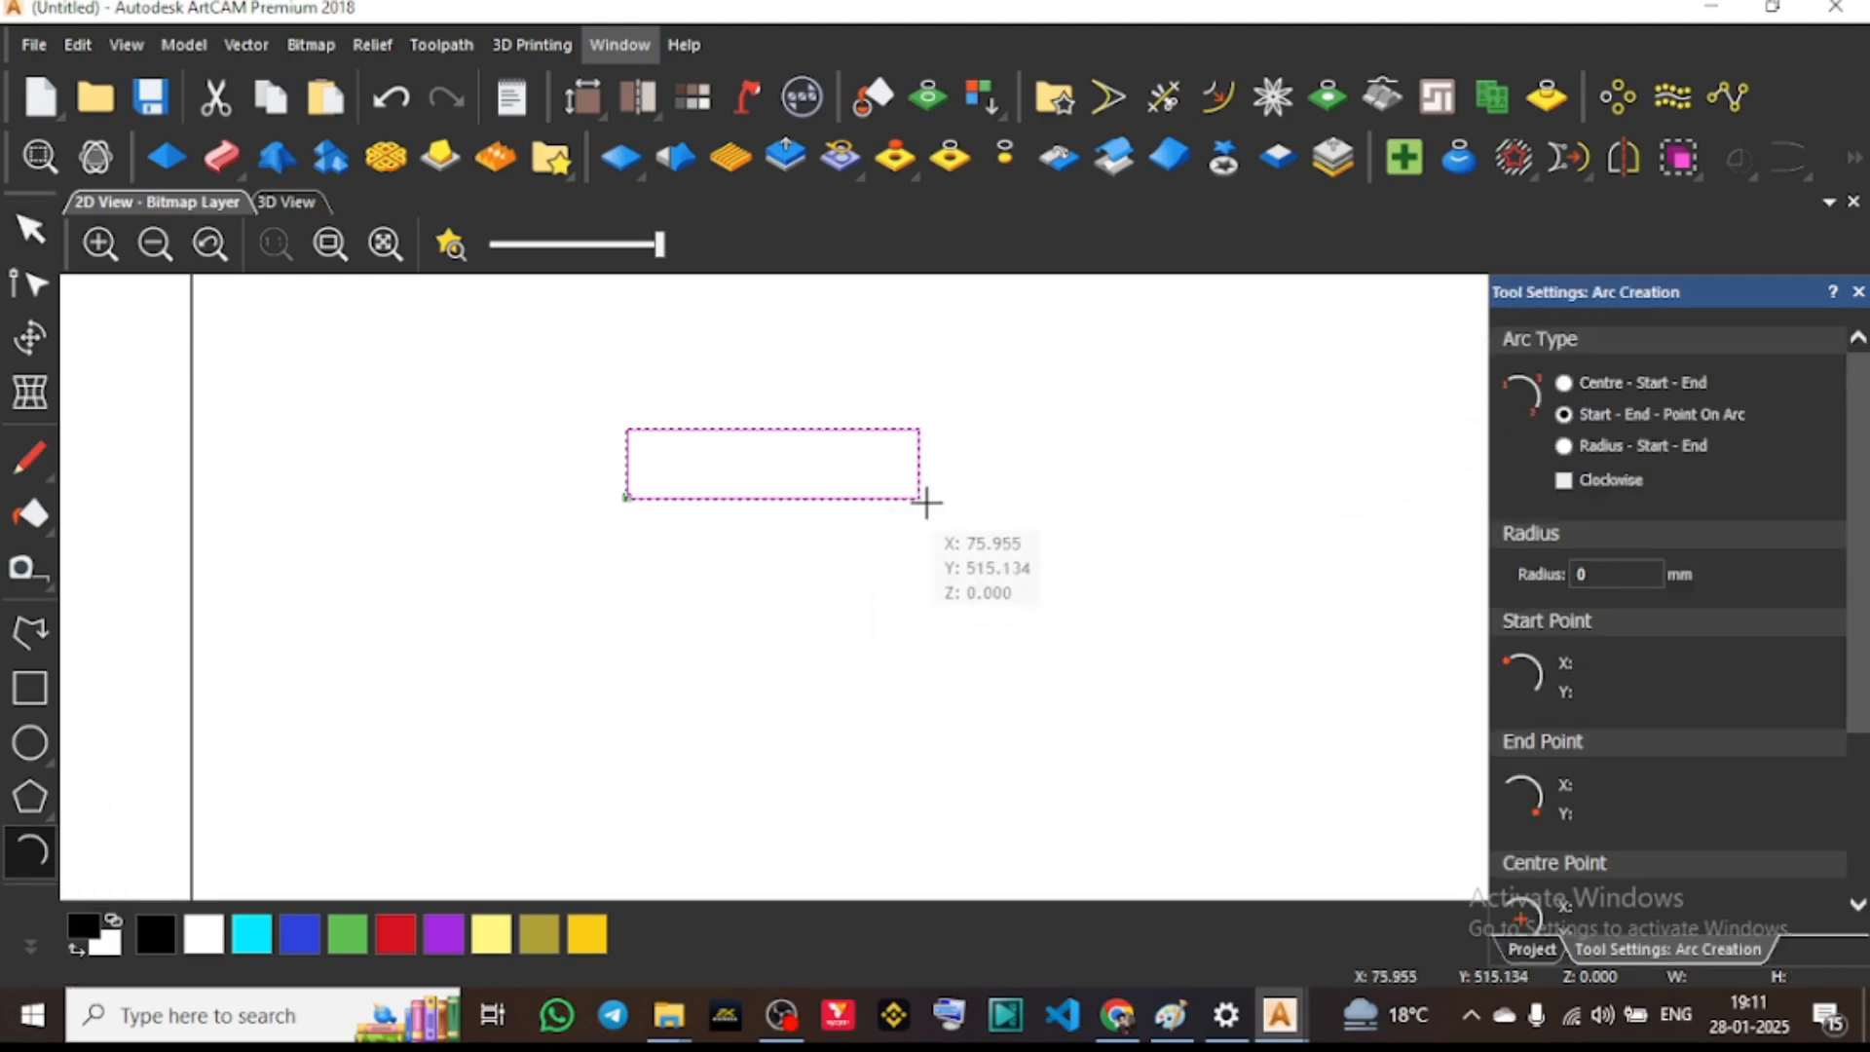
left_click(919, 498)
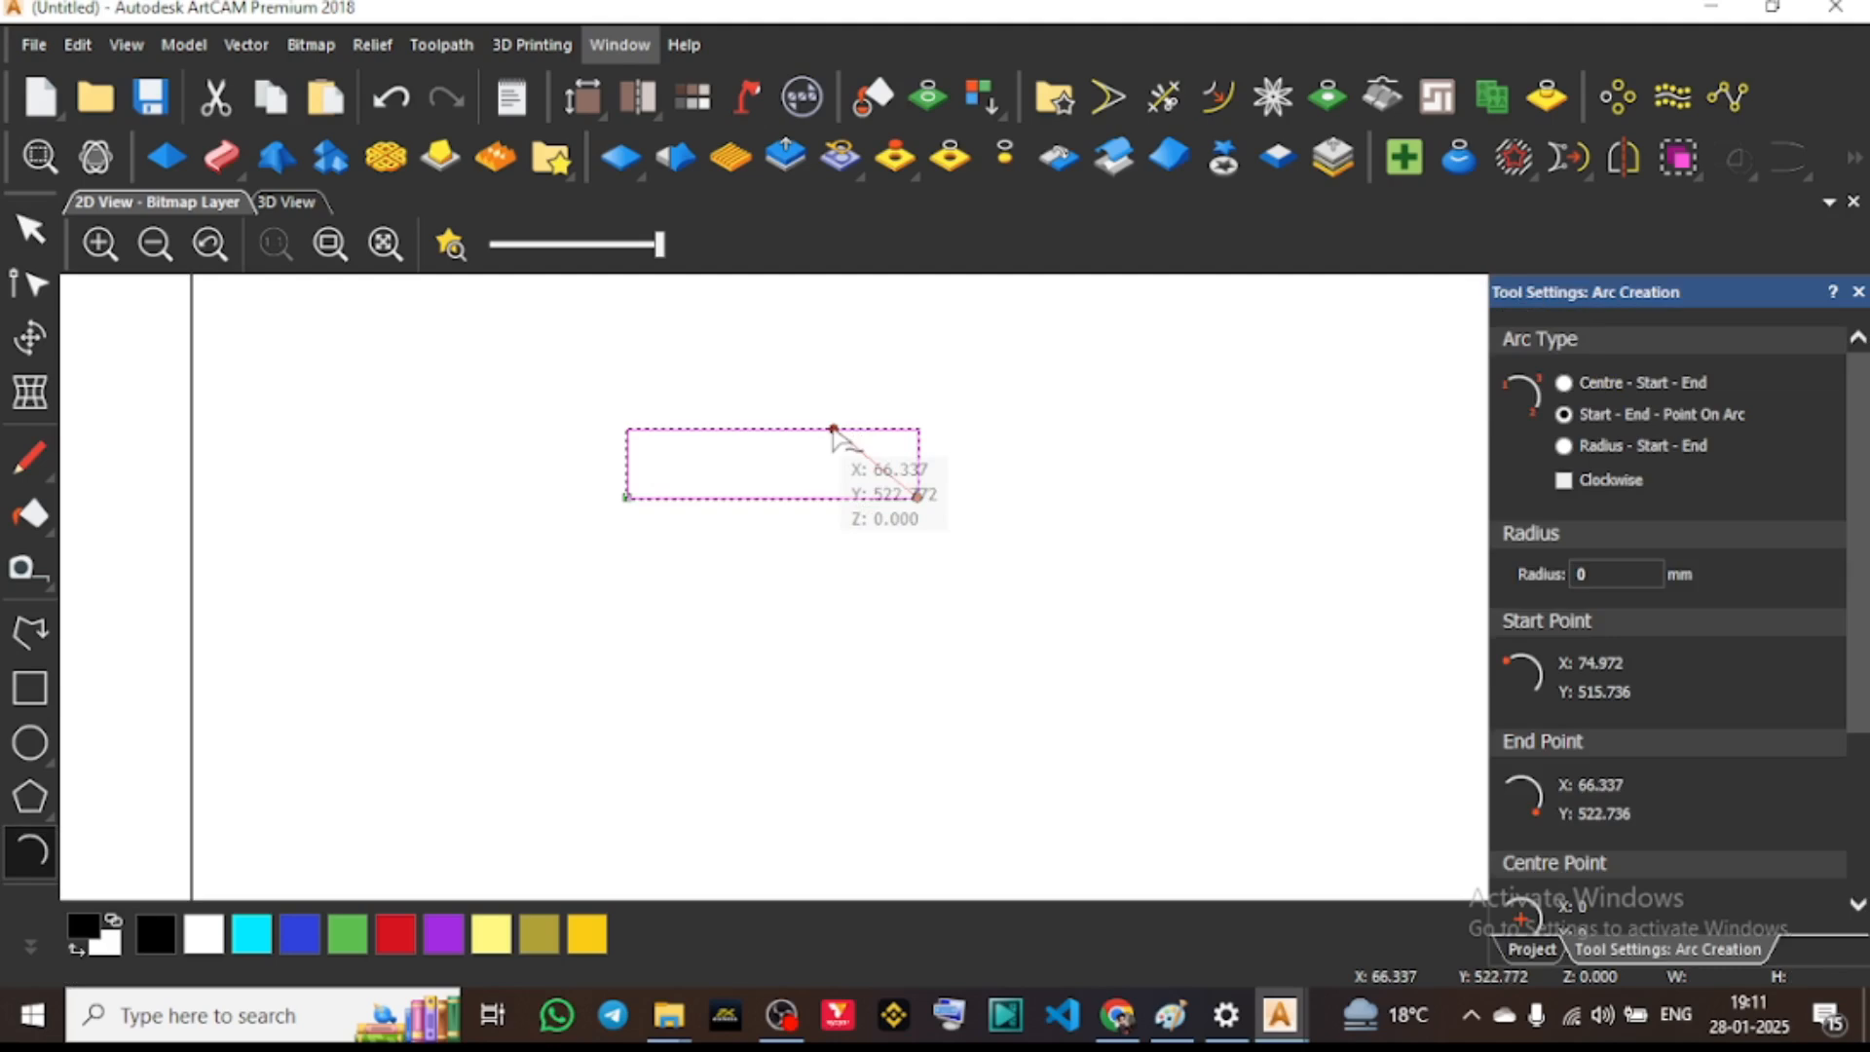
left_click(823, 429)
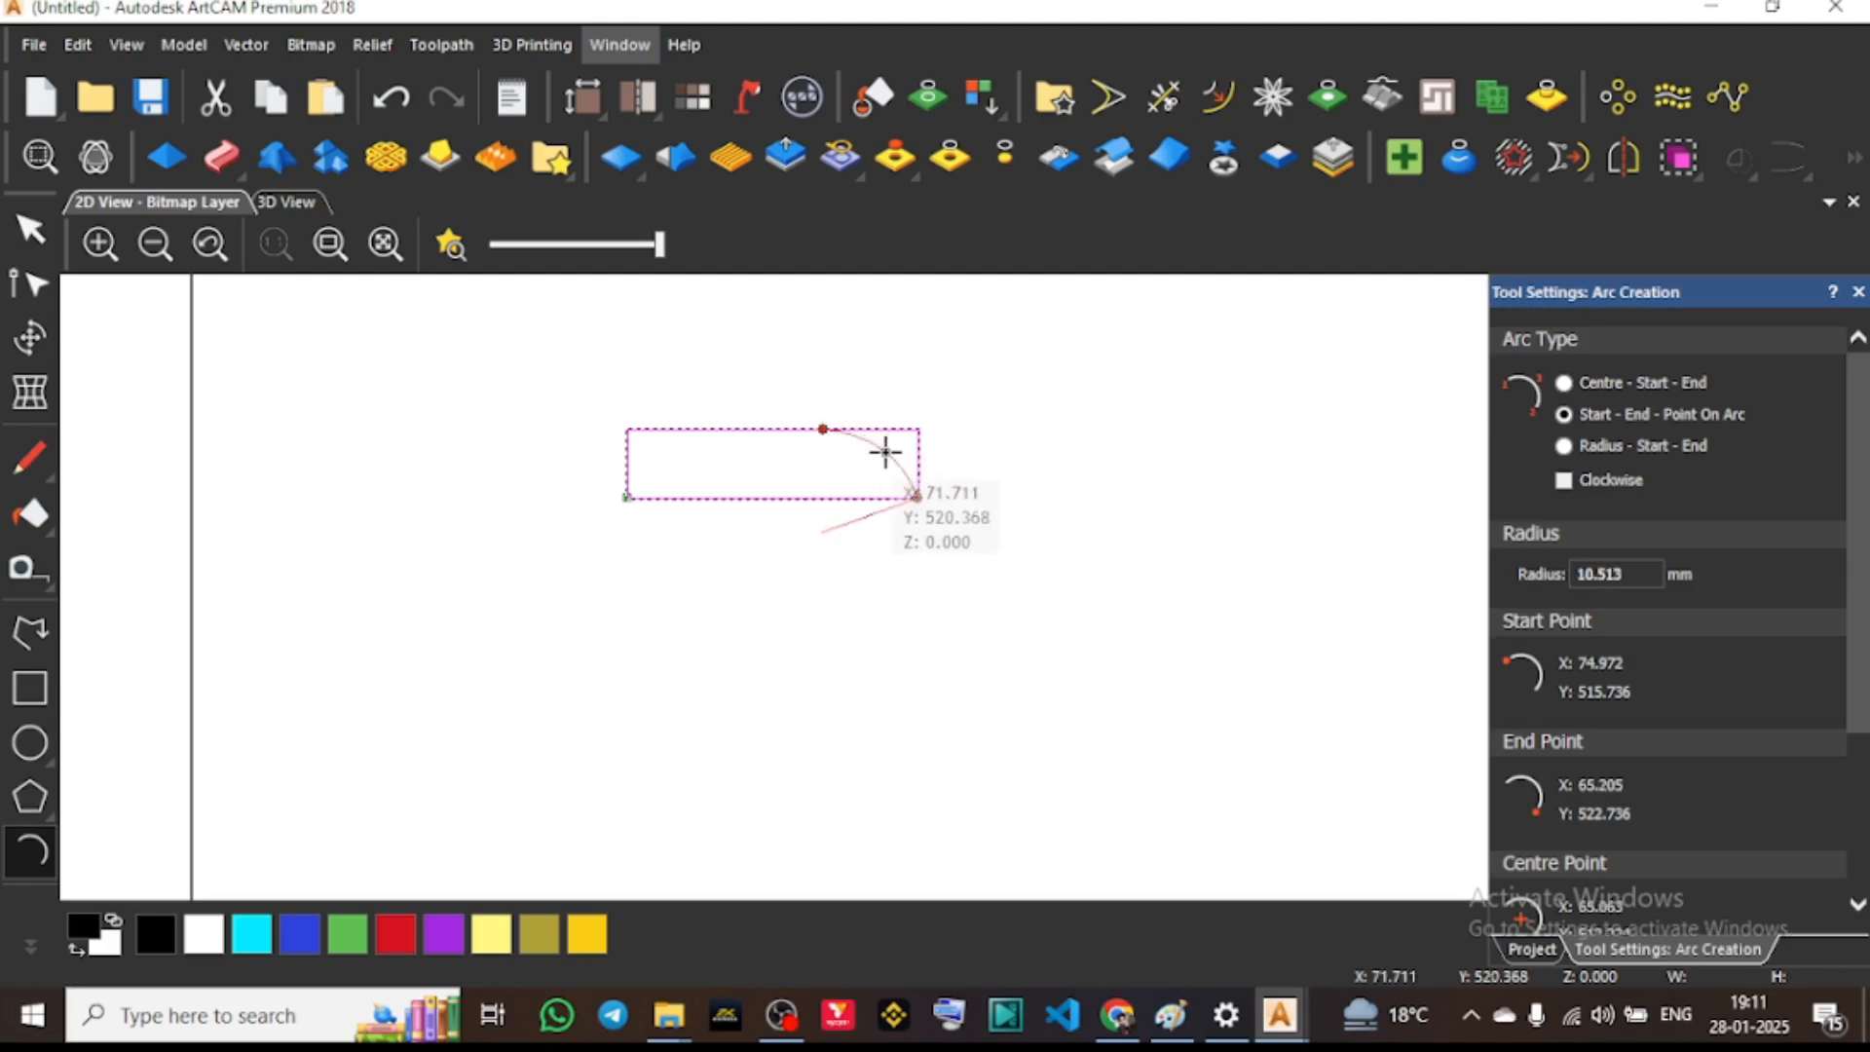
left_click(885, 451)
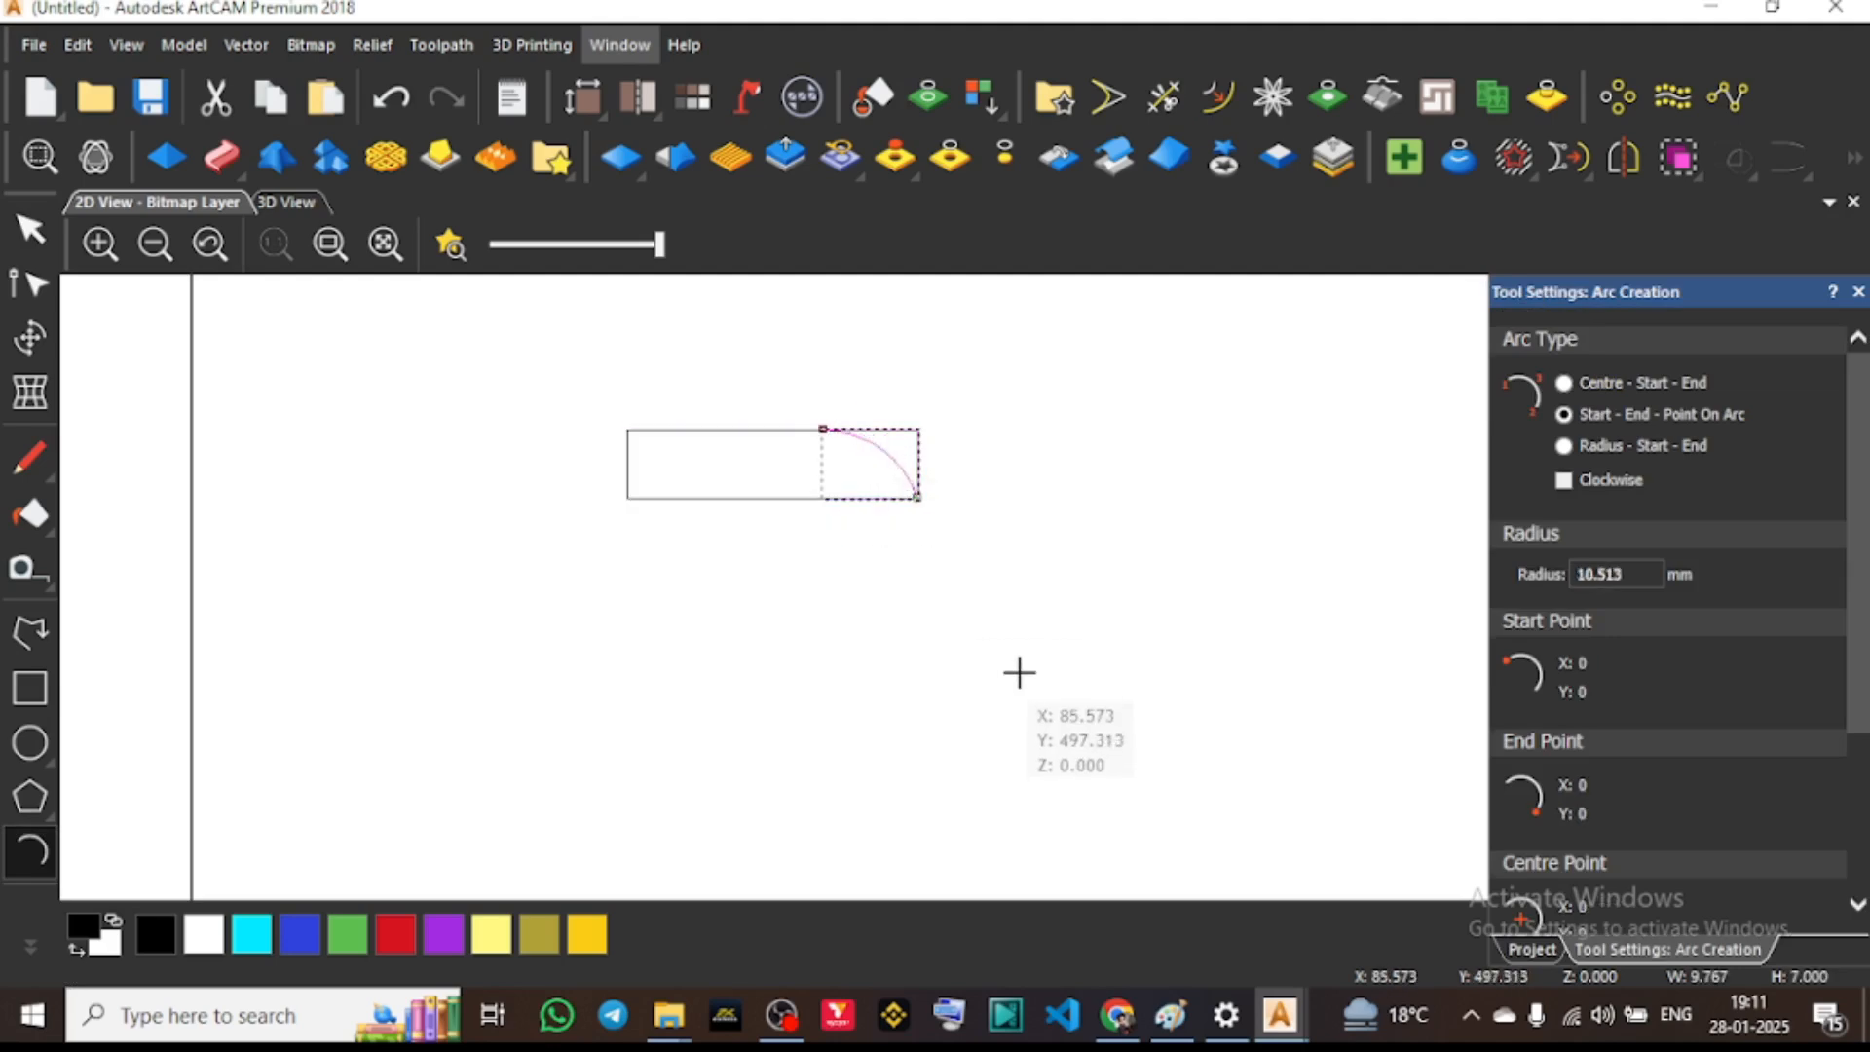
left_click(1858, 291)
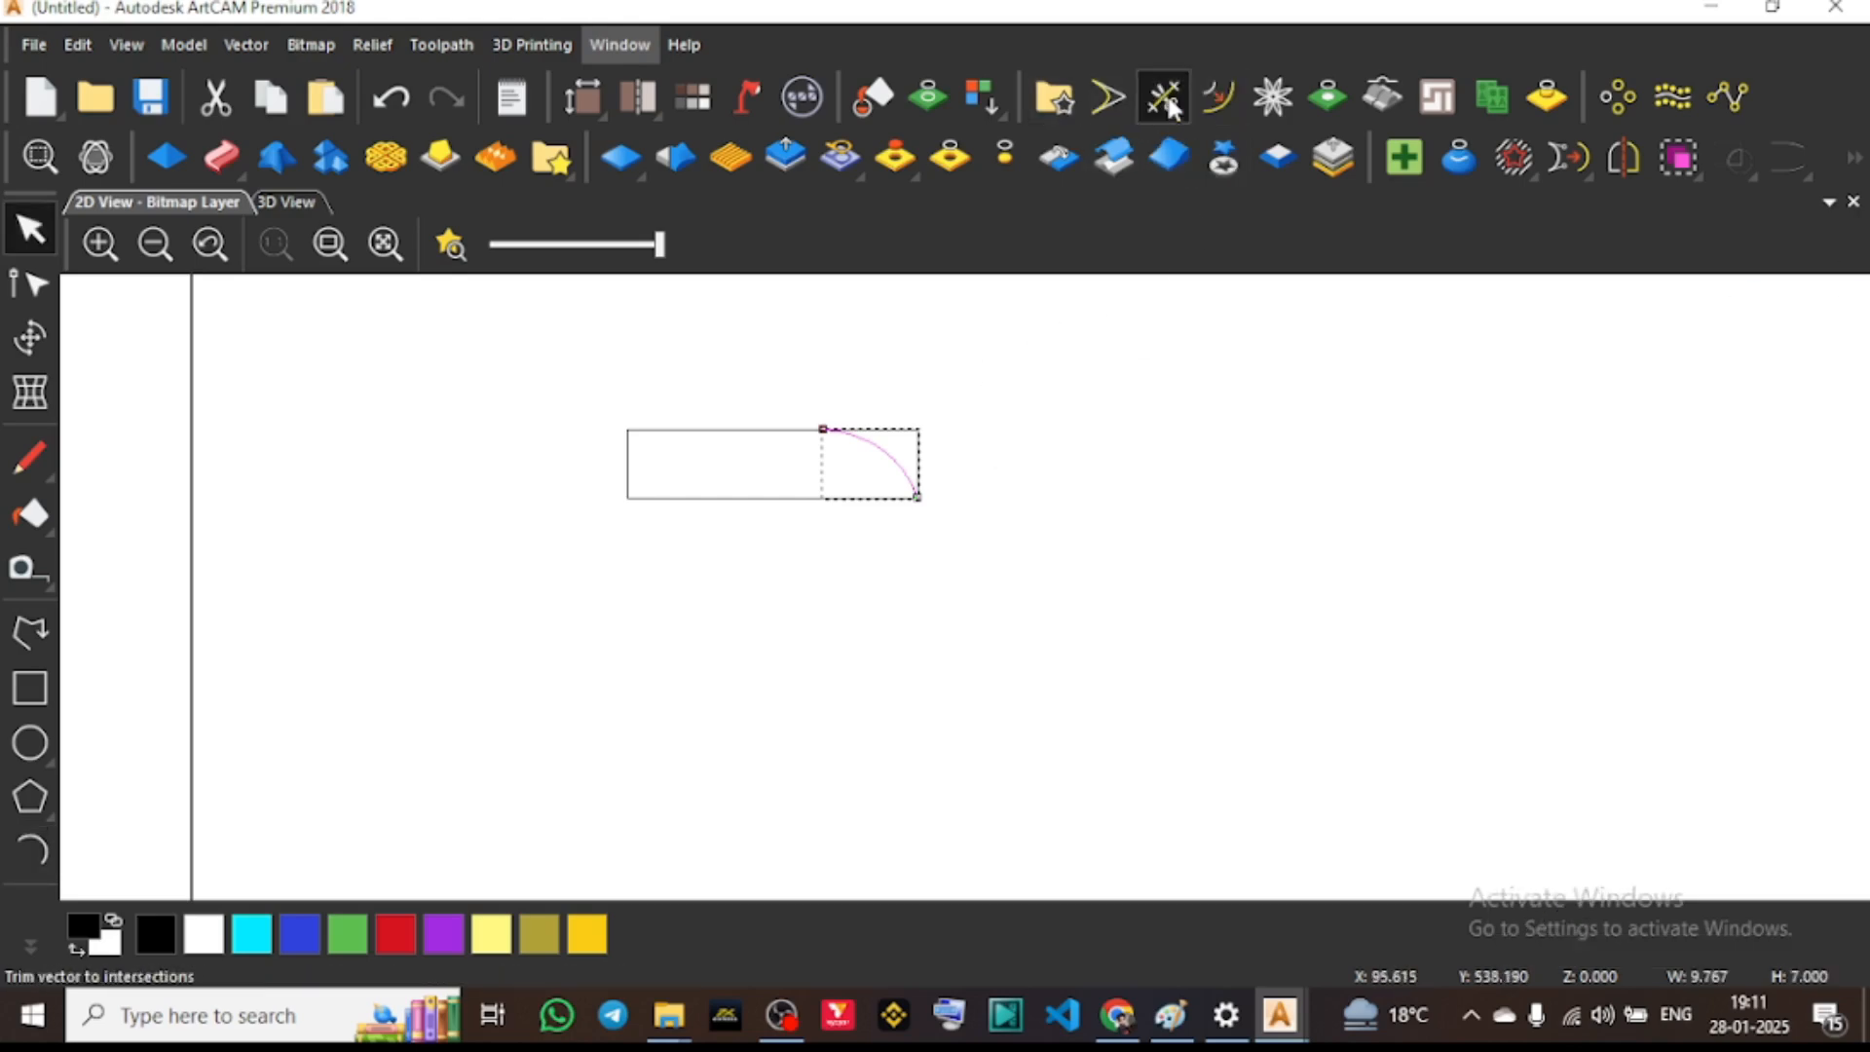
Trim away the small rectangle's corner outside the arc and undo the extra trim
left_click(1163, 97)
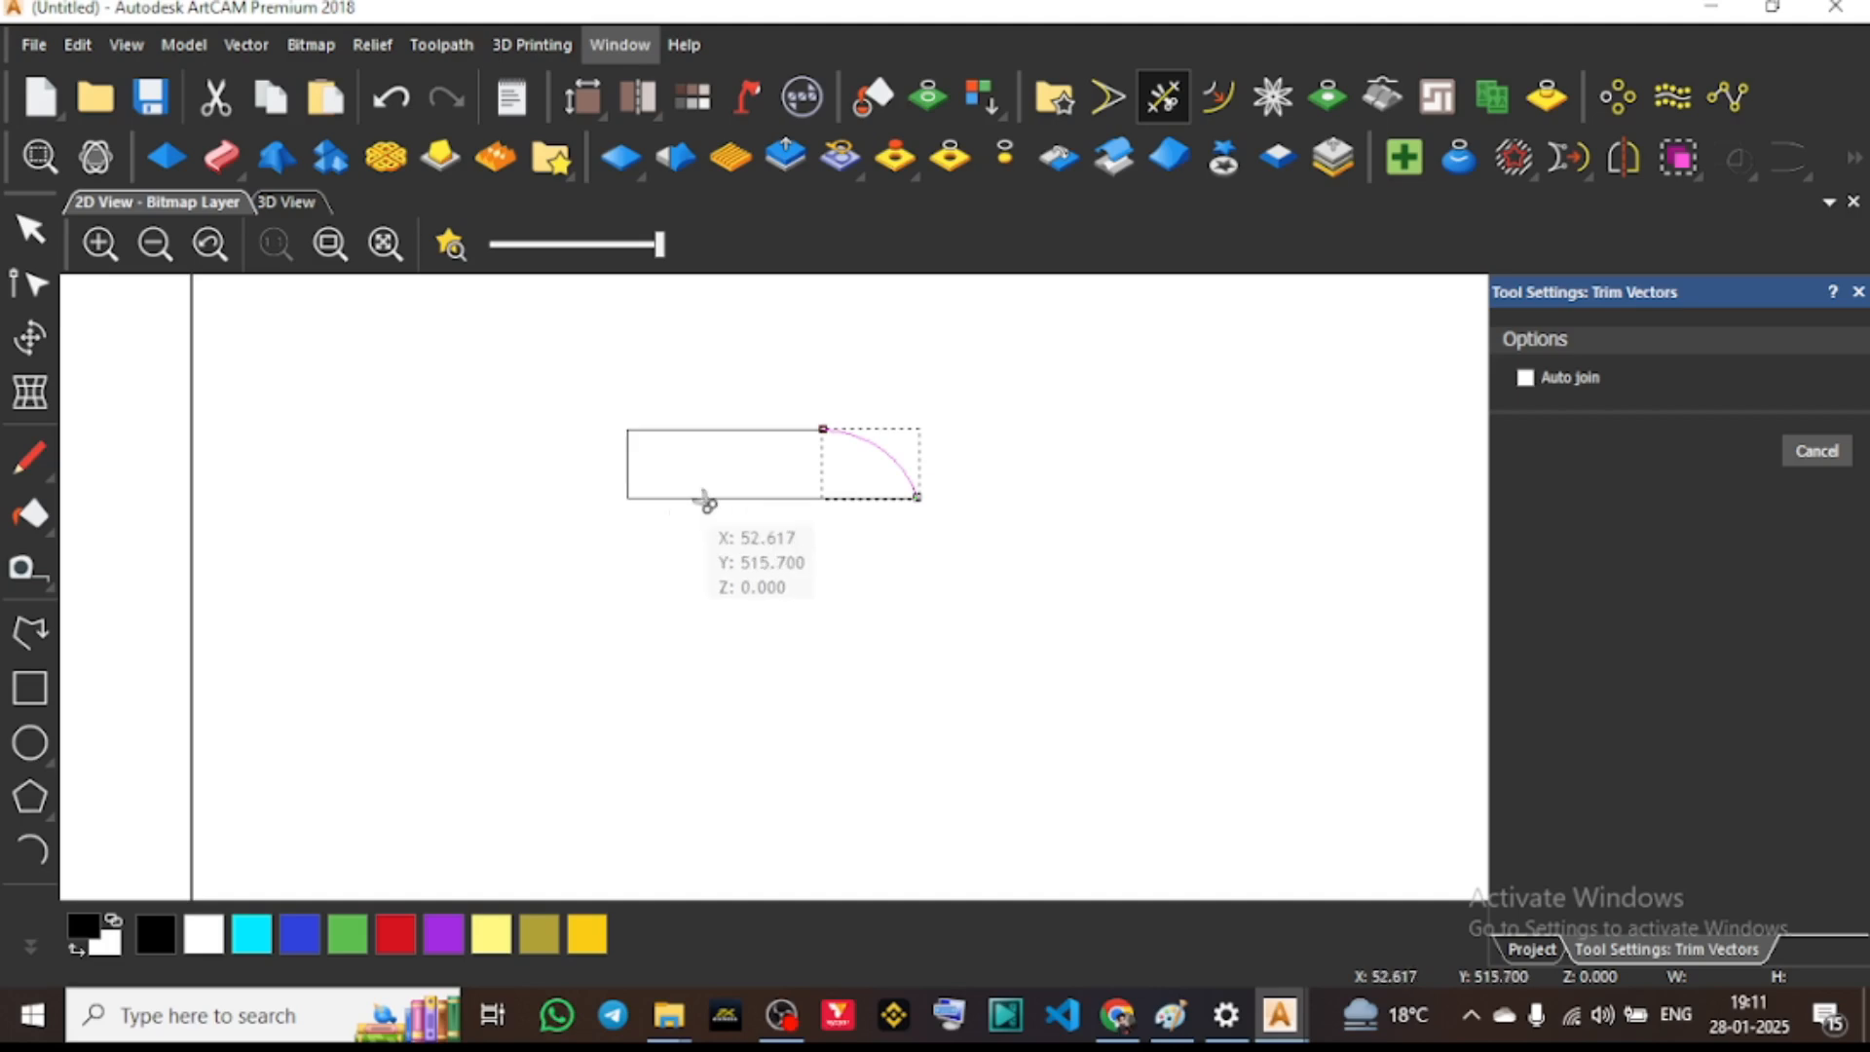
left_click(401, 94)
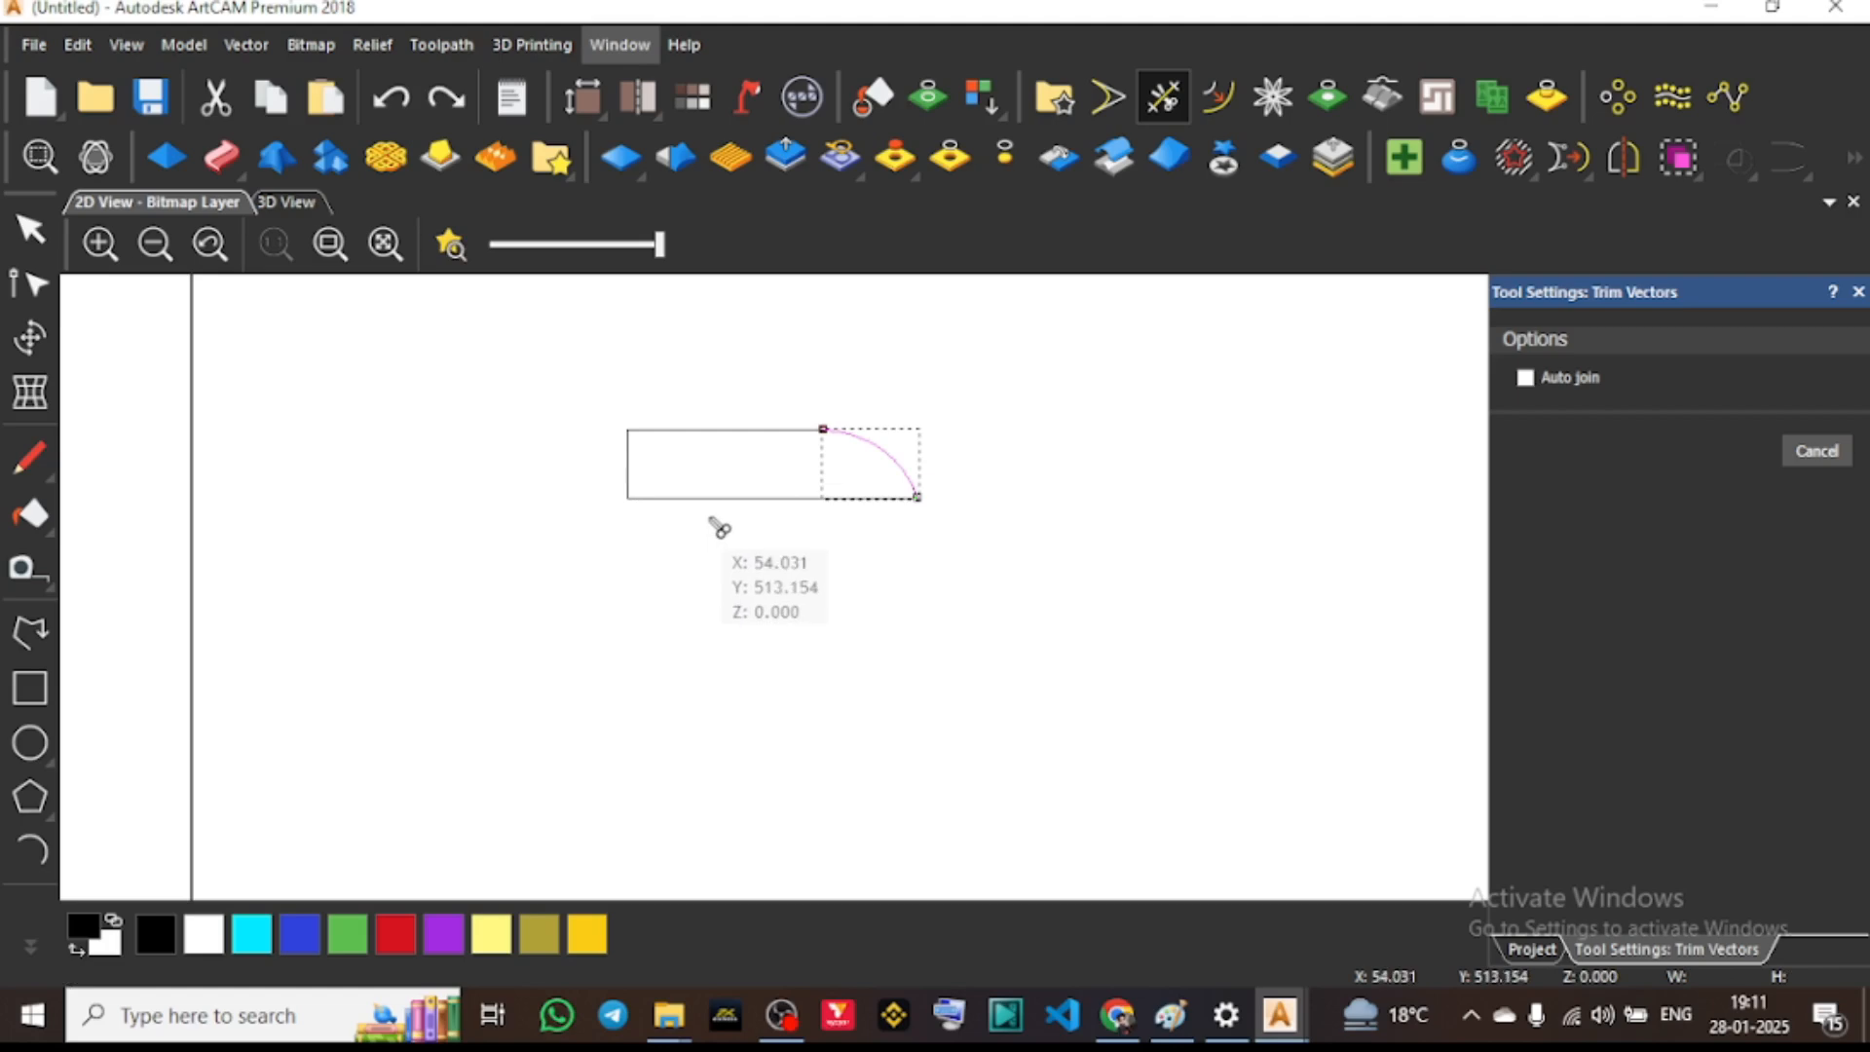
left_click(29, 229)
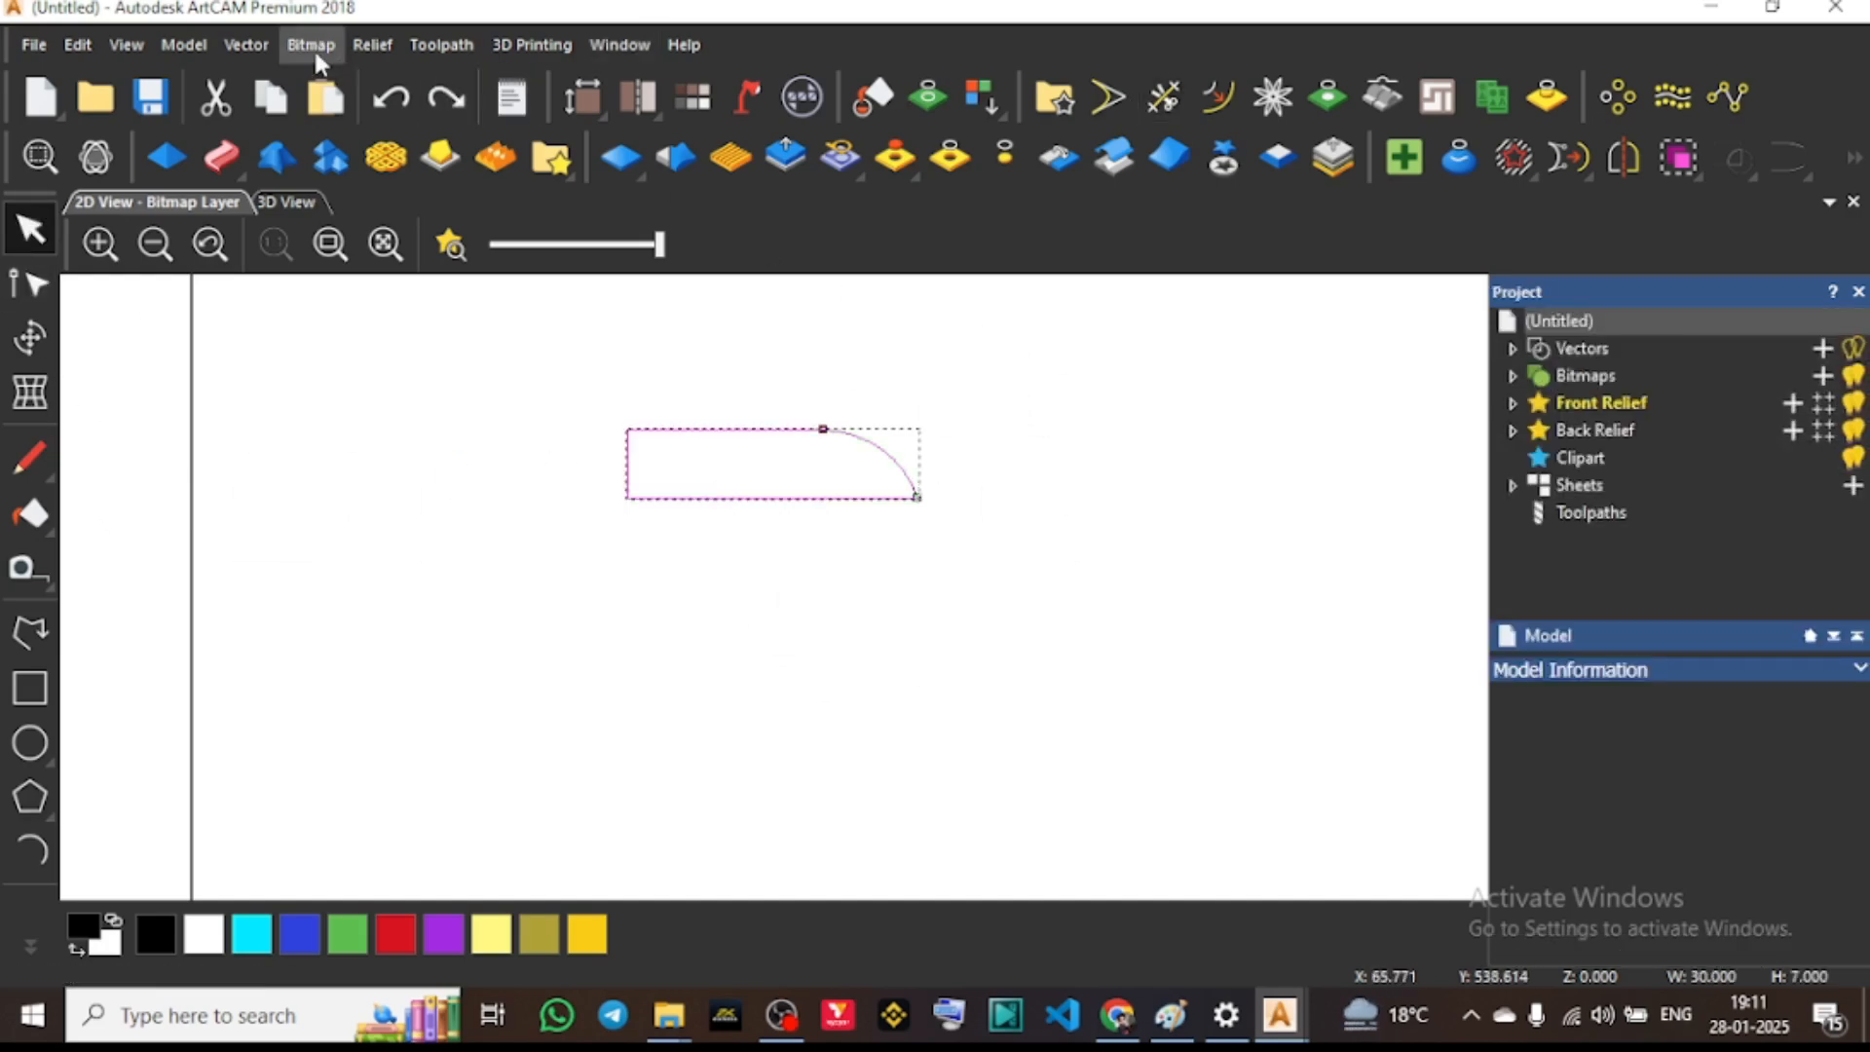
Separate the small profile's bottom edge at its lower-left node with node editing and delete that edge
left_click(249, 45)
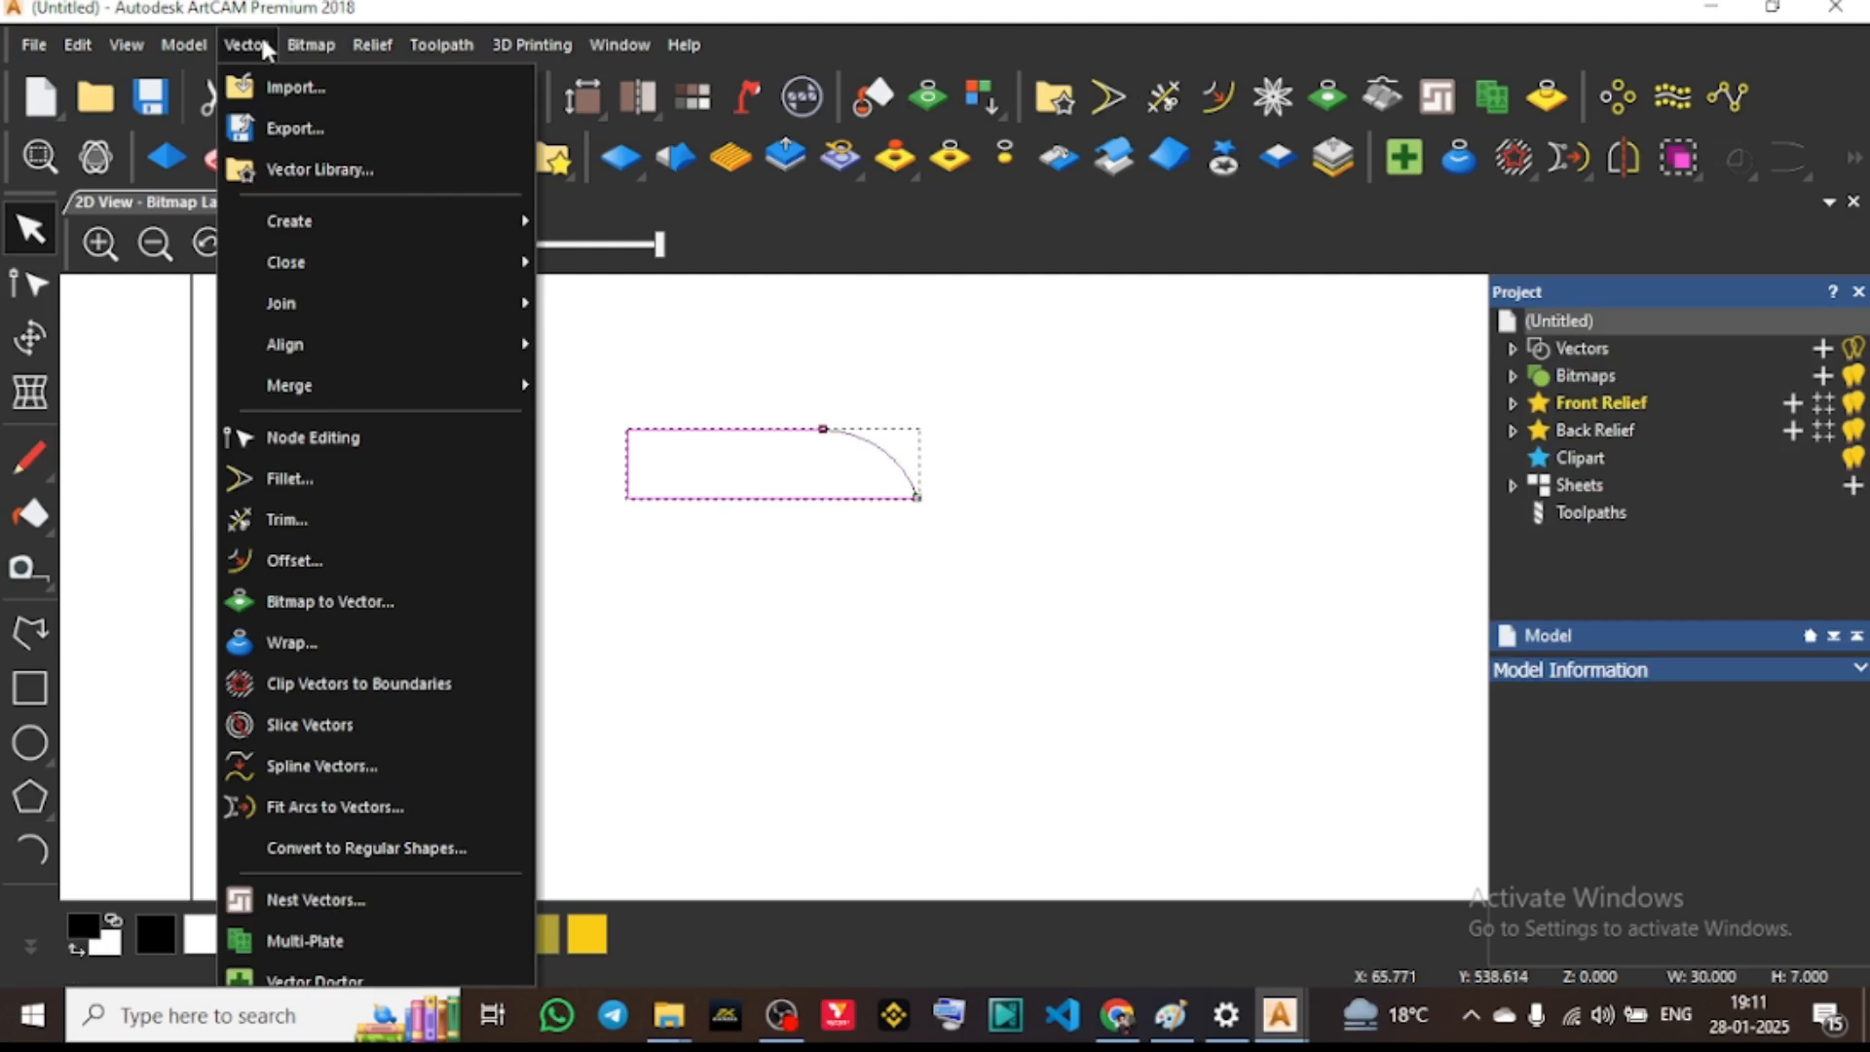
left_click(312, 438)
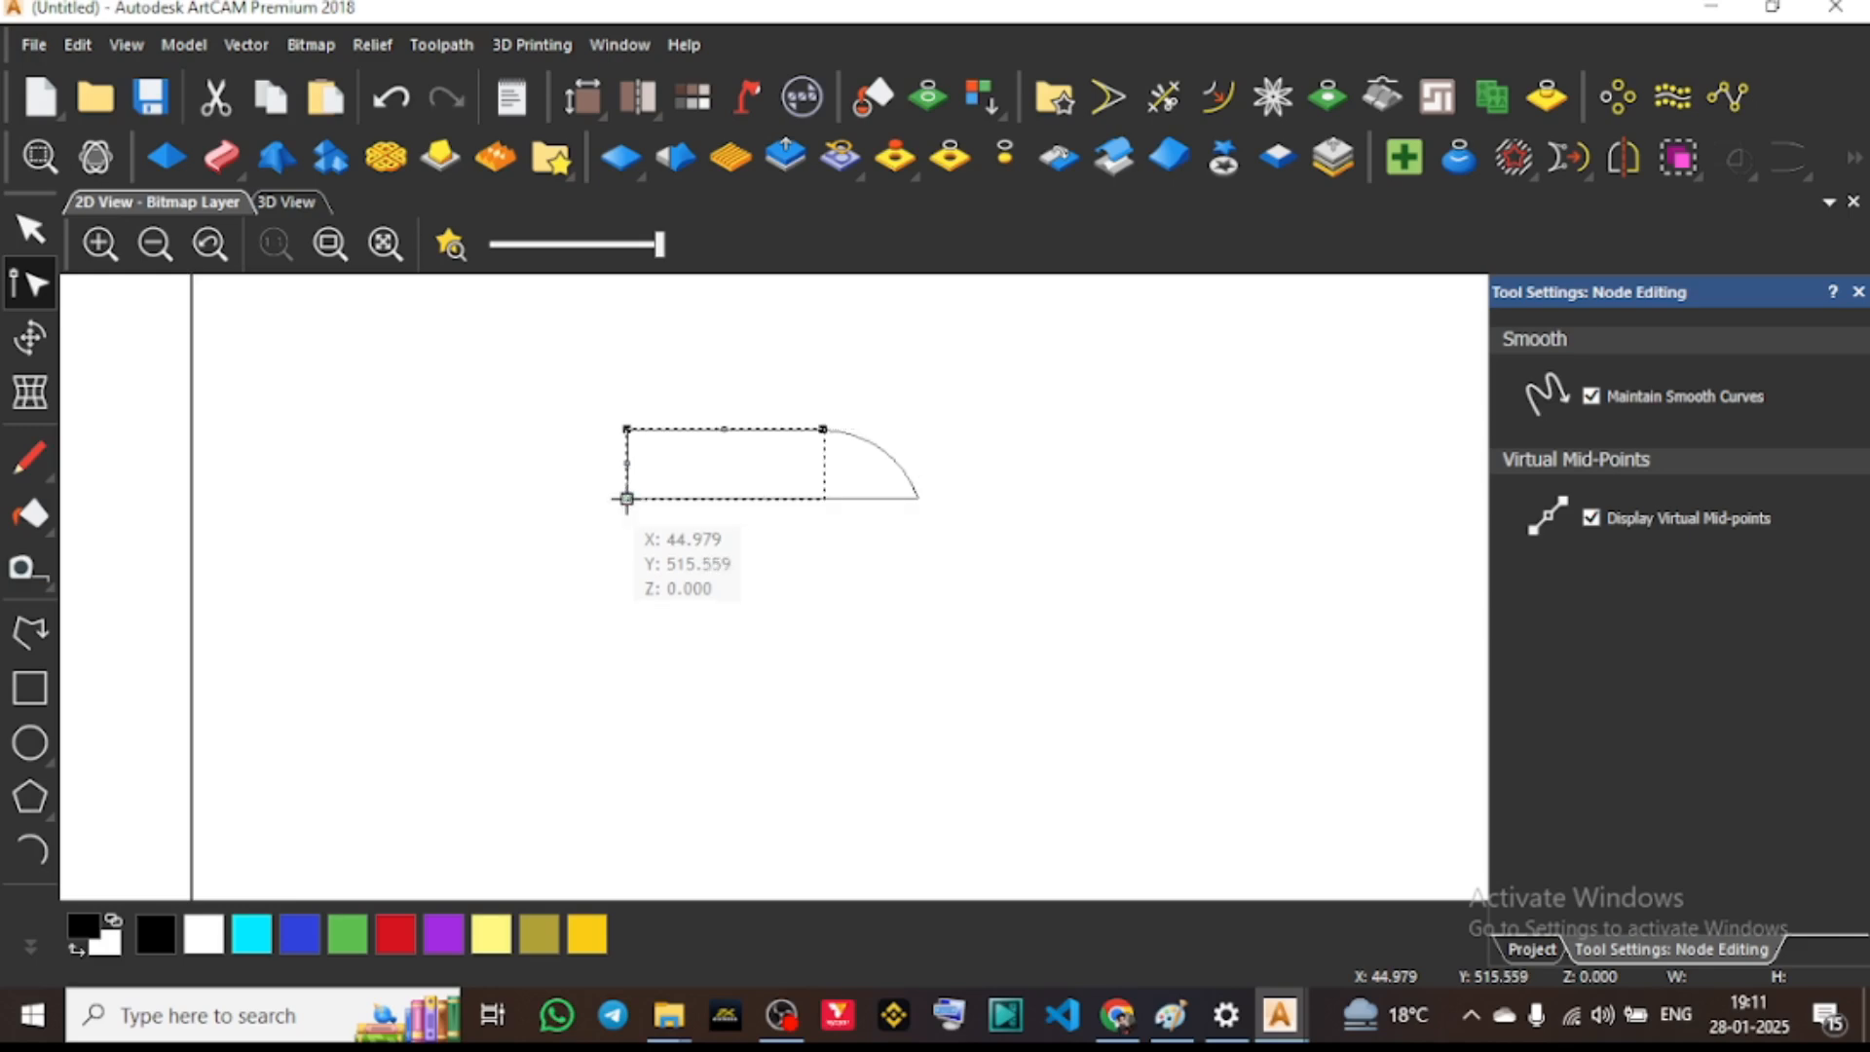
left_click(604, 533)
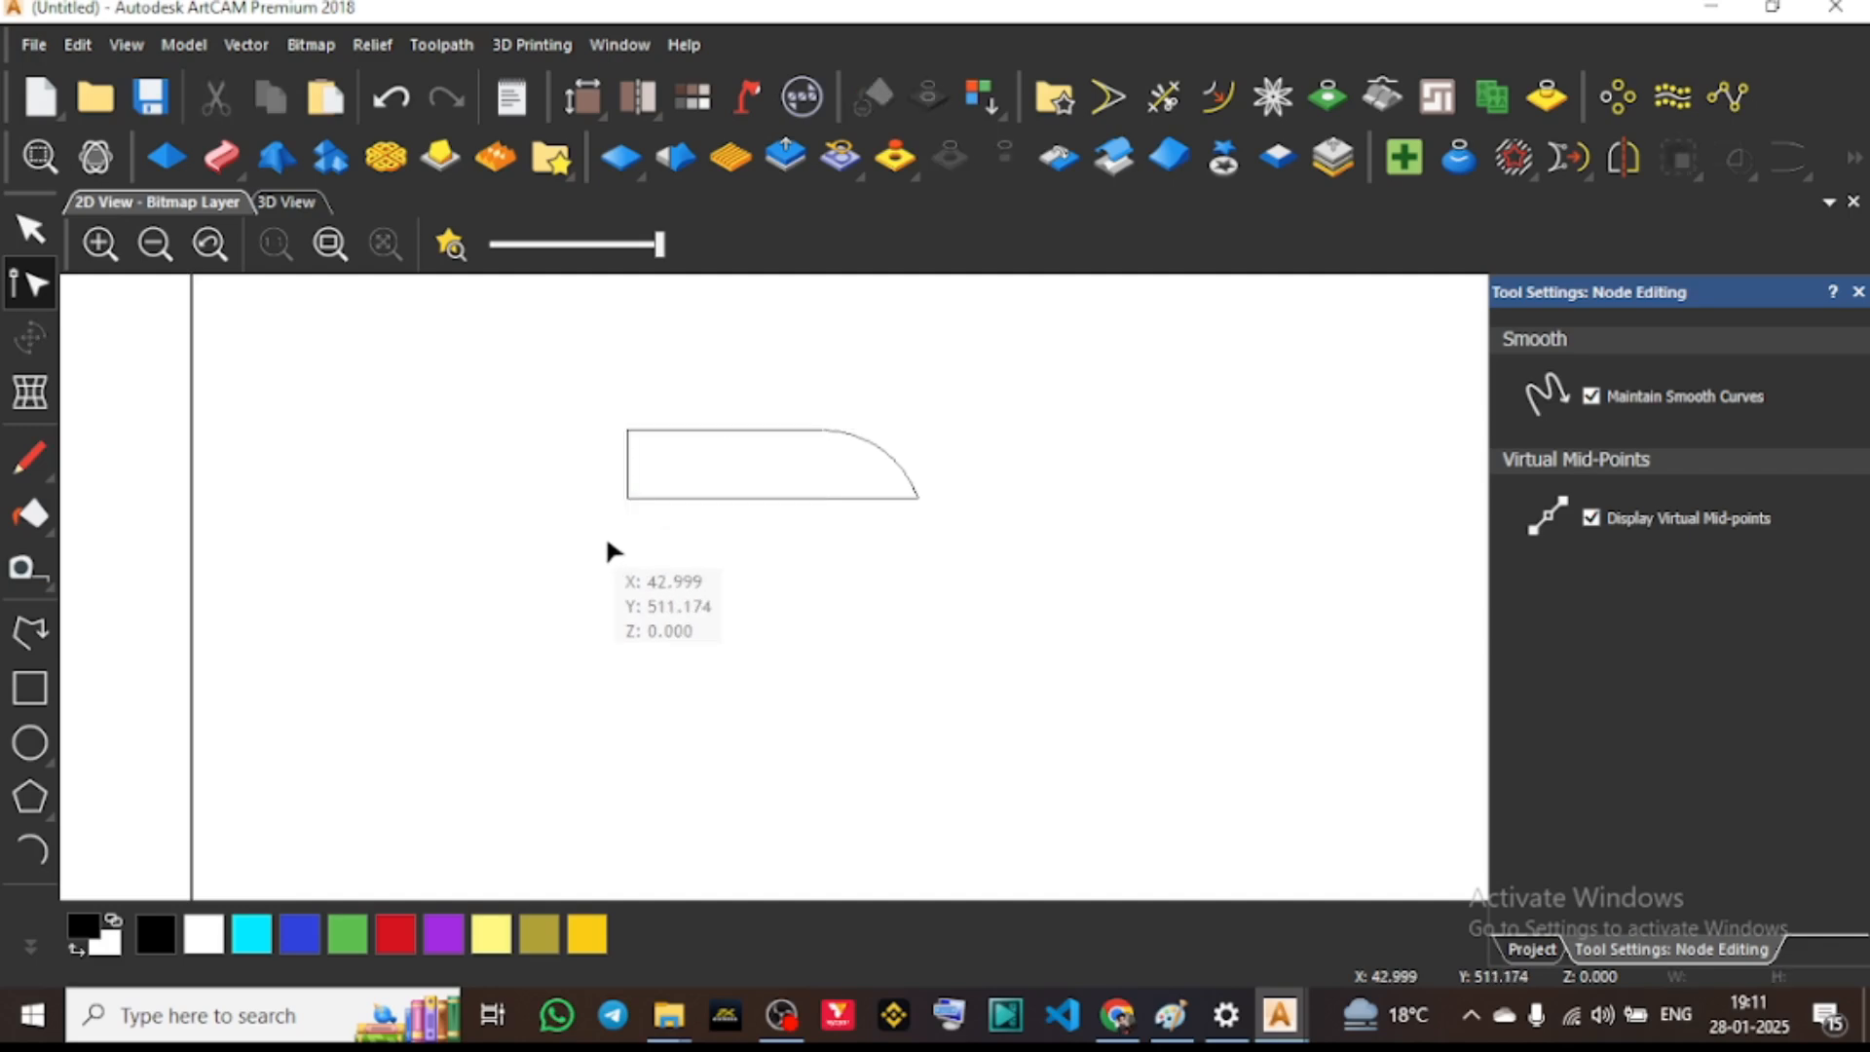
left_click(693, 497)
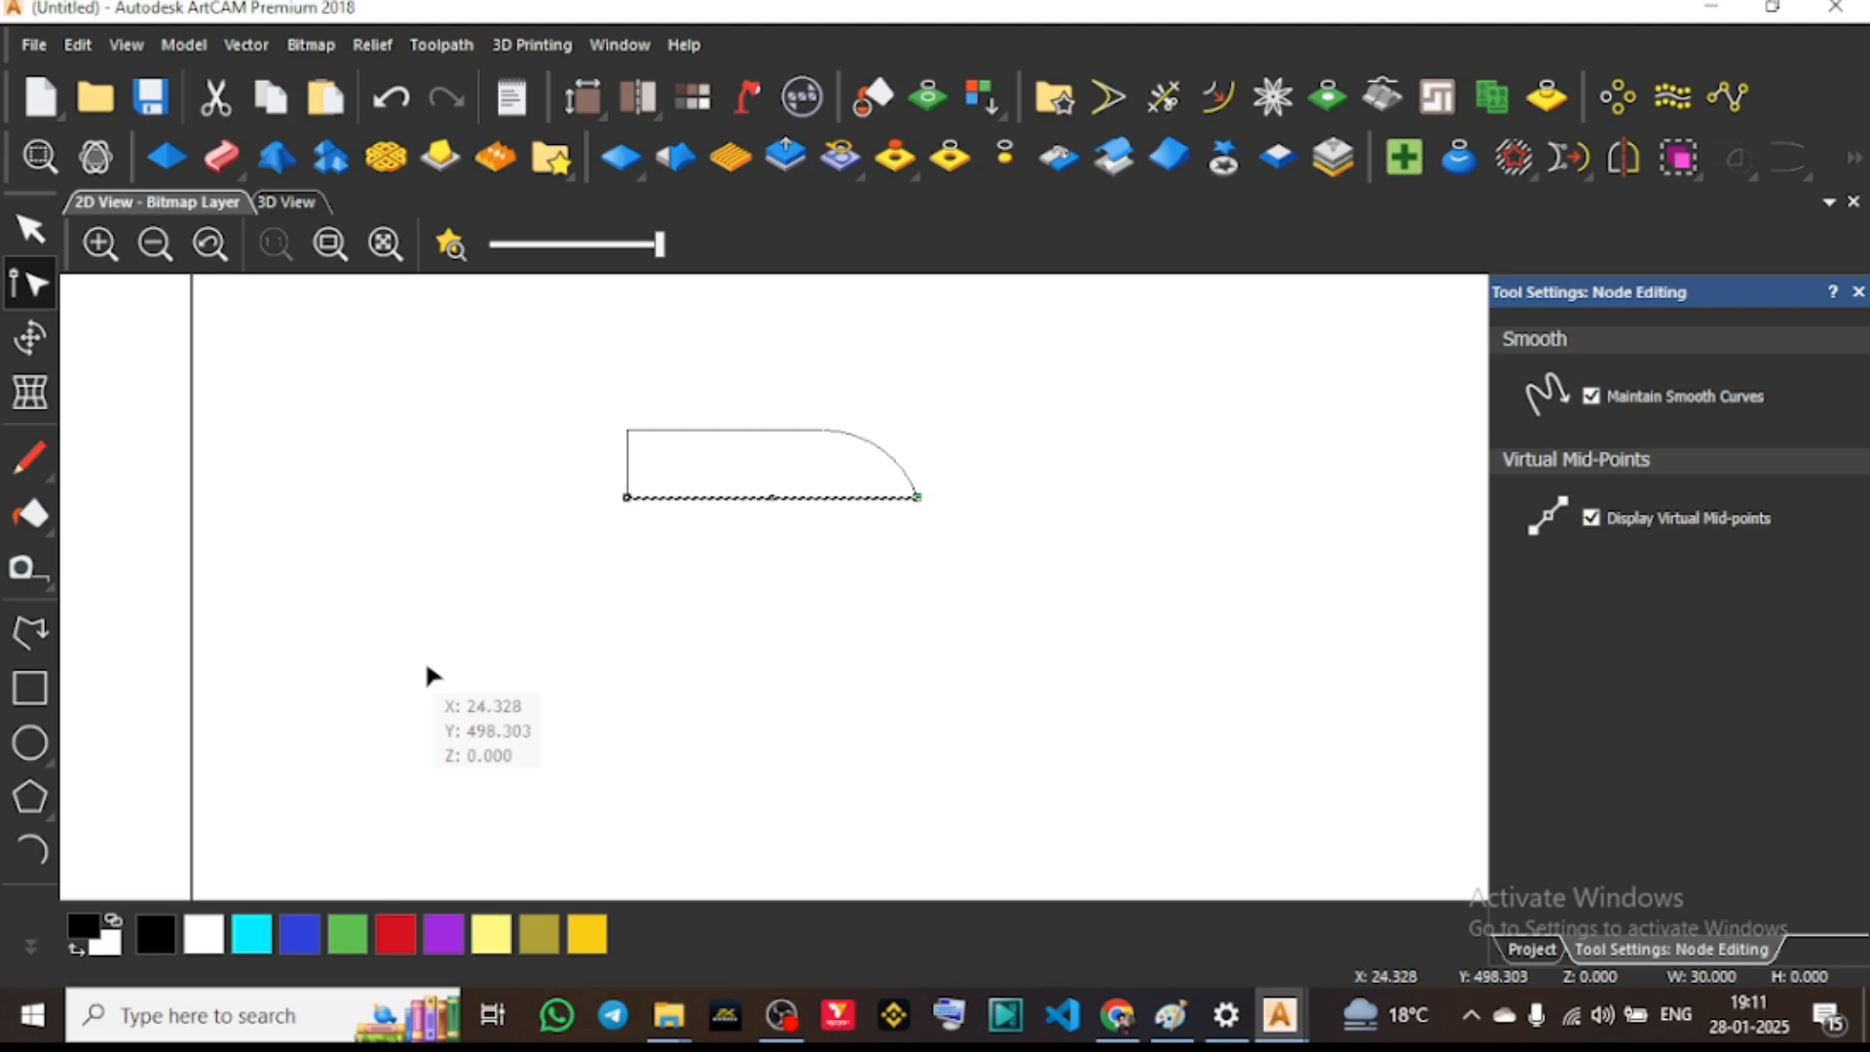
key("Delete")
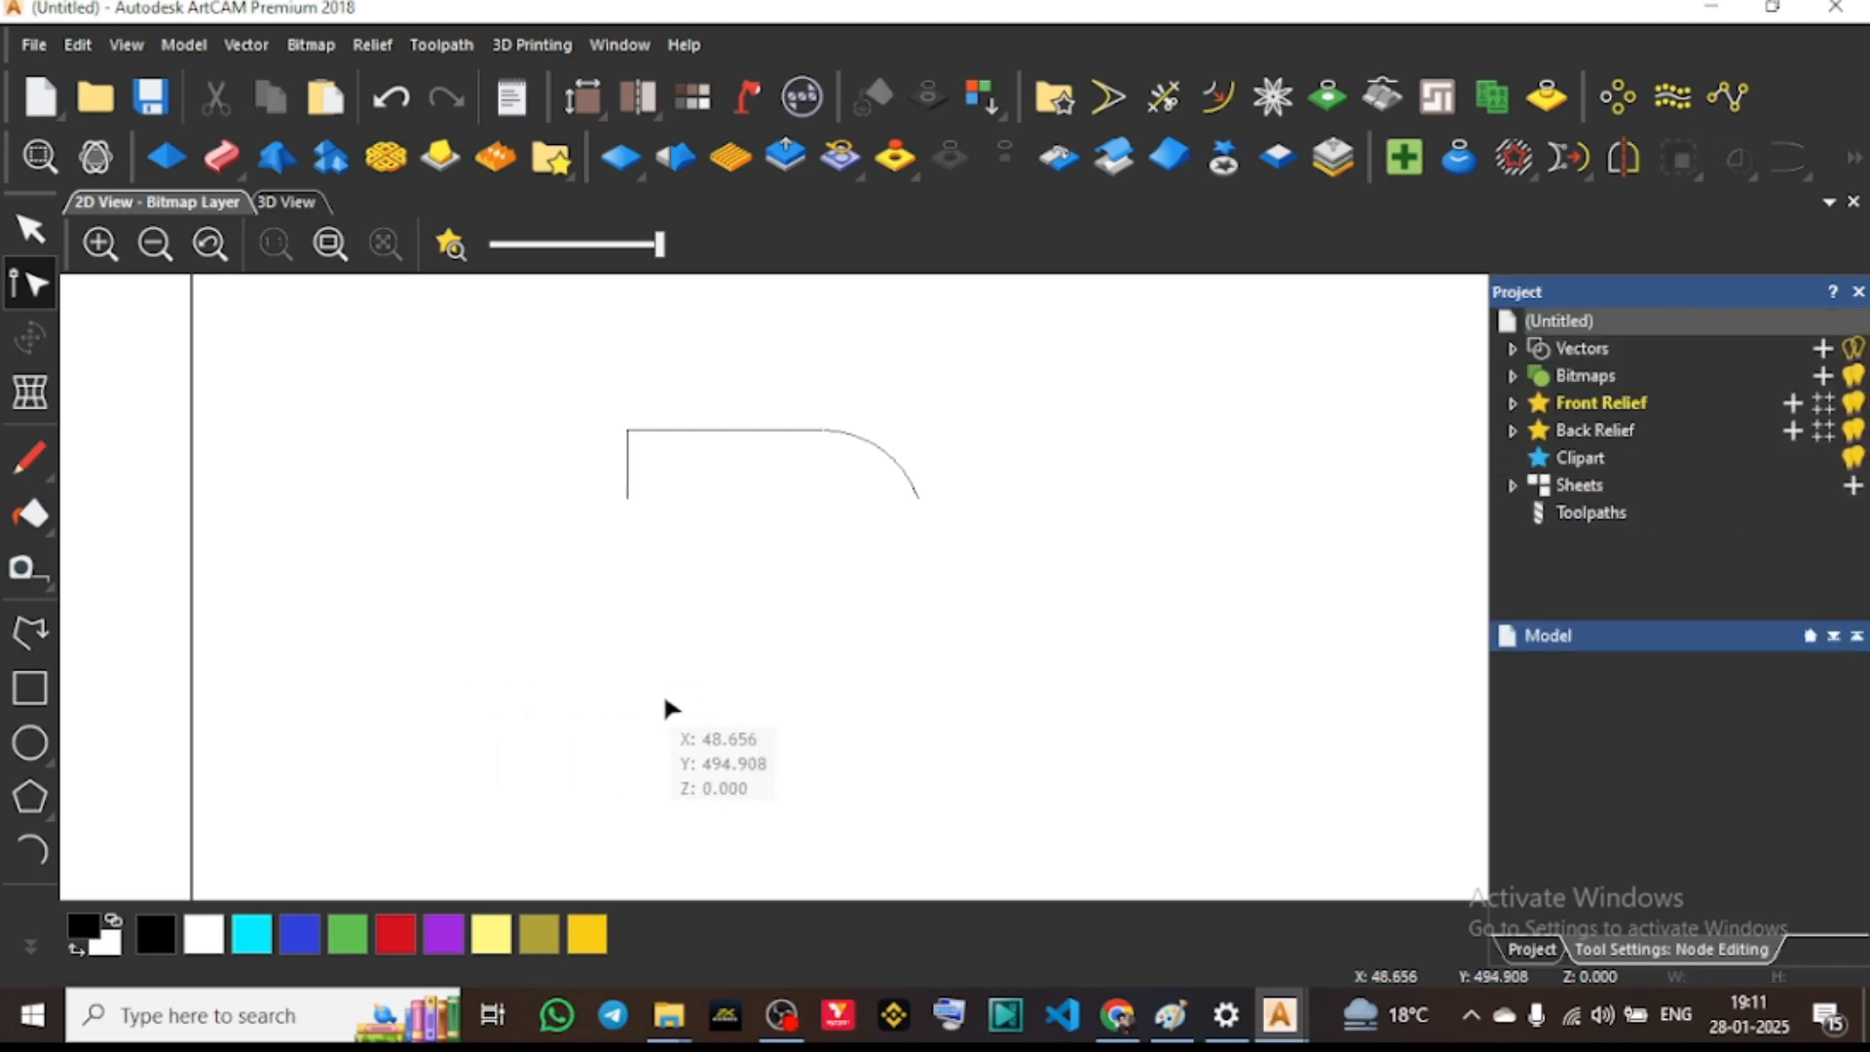
Join the profile's straight edges and the arc into one open vector with a smooth curve
left_click(668, 429)
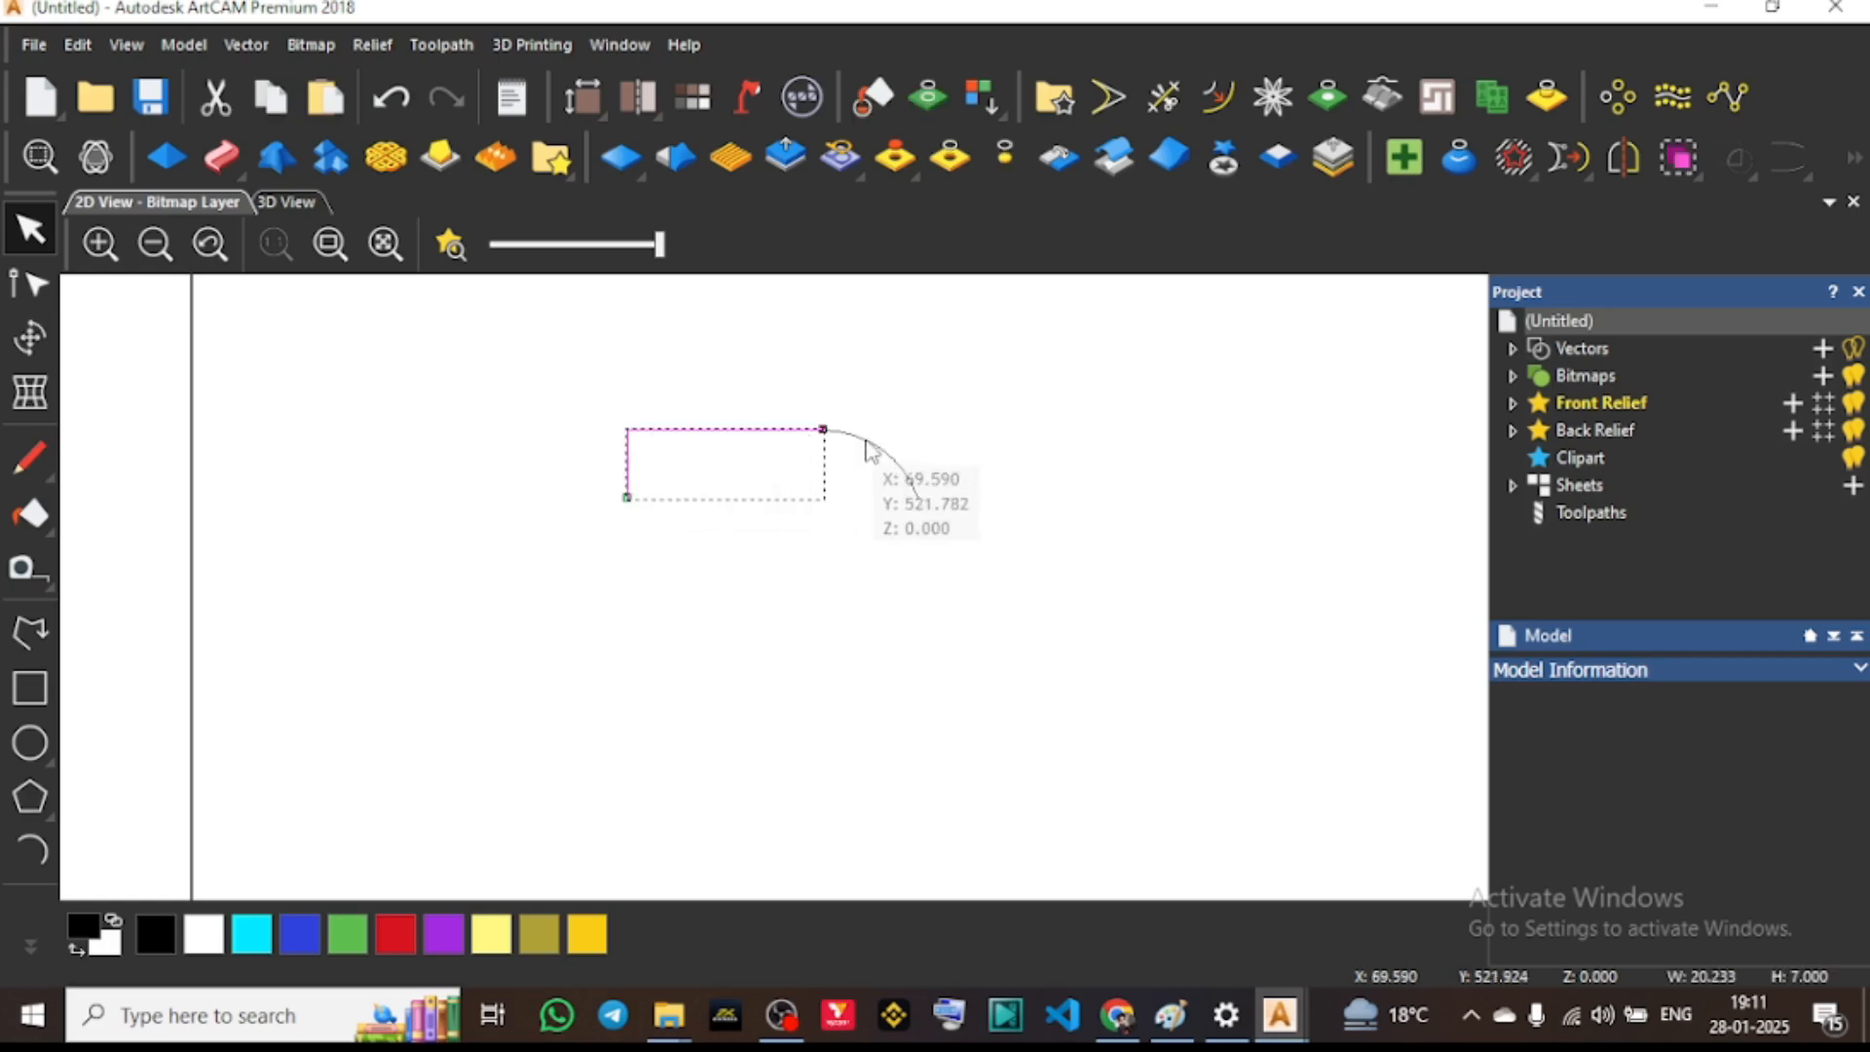
left_click(867, 445)
left_click(968, 384)
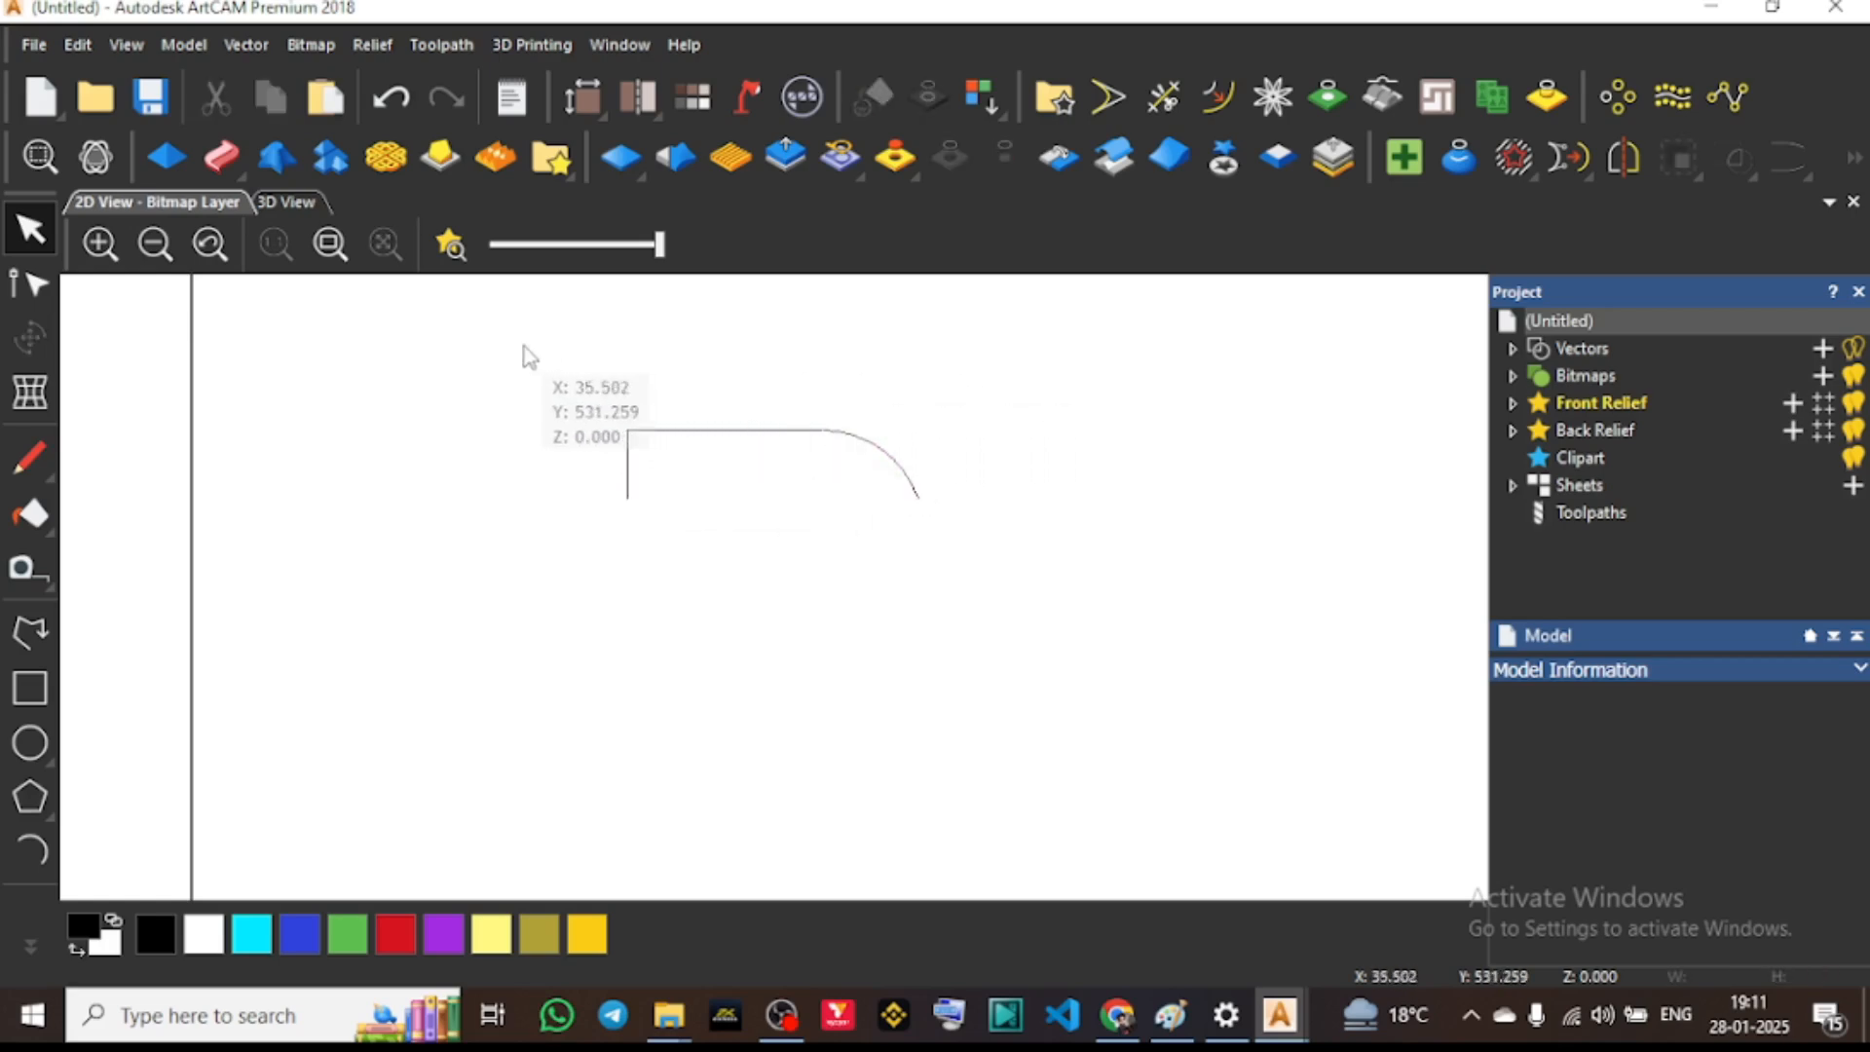
left_click_drag(499, 368, 1085, 617)
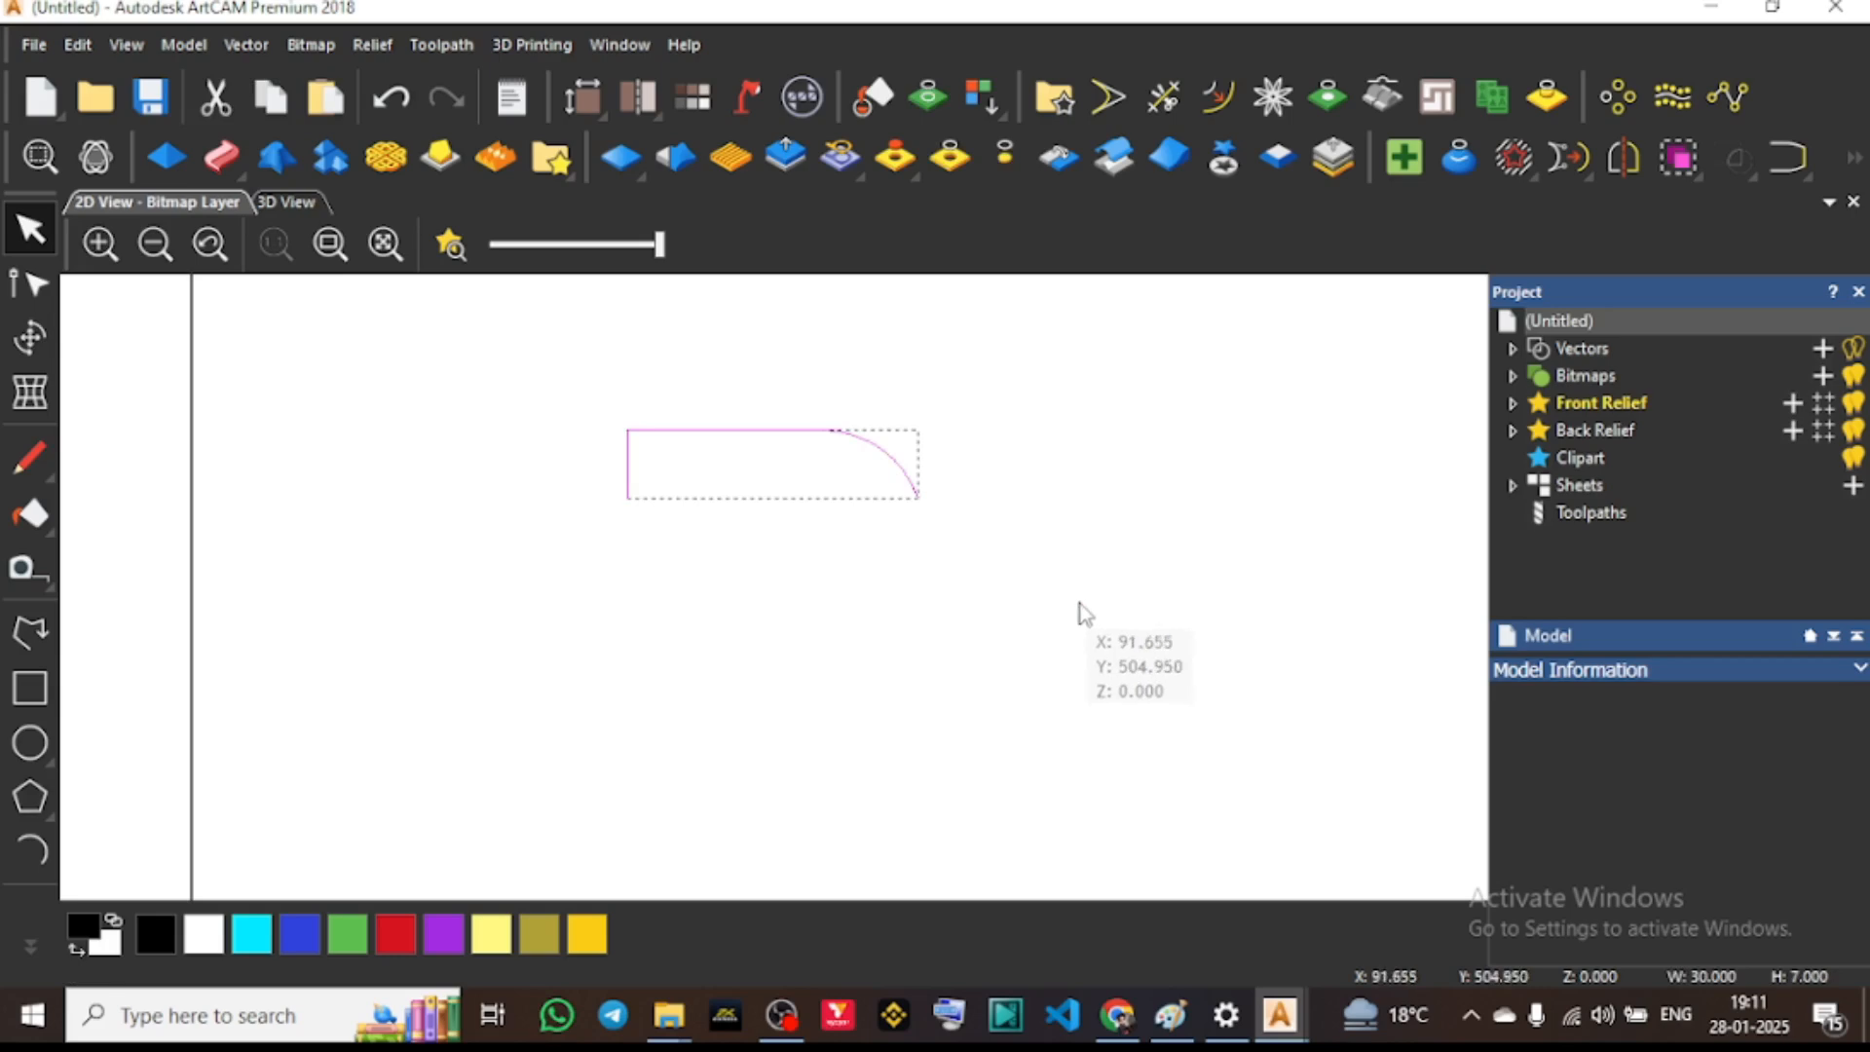
left_click(250, 45)
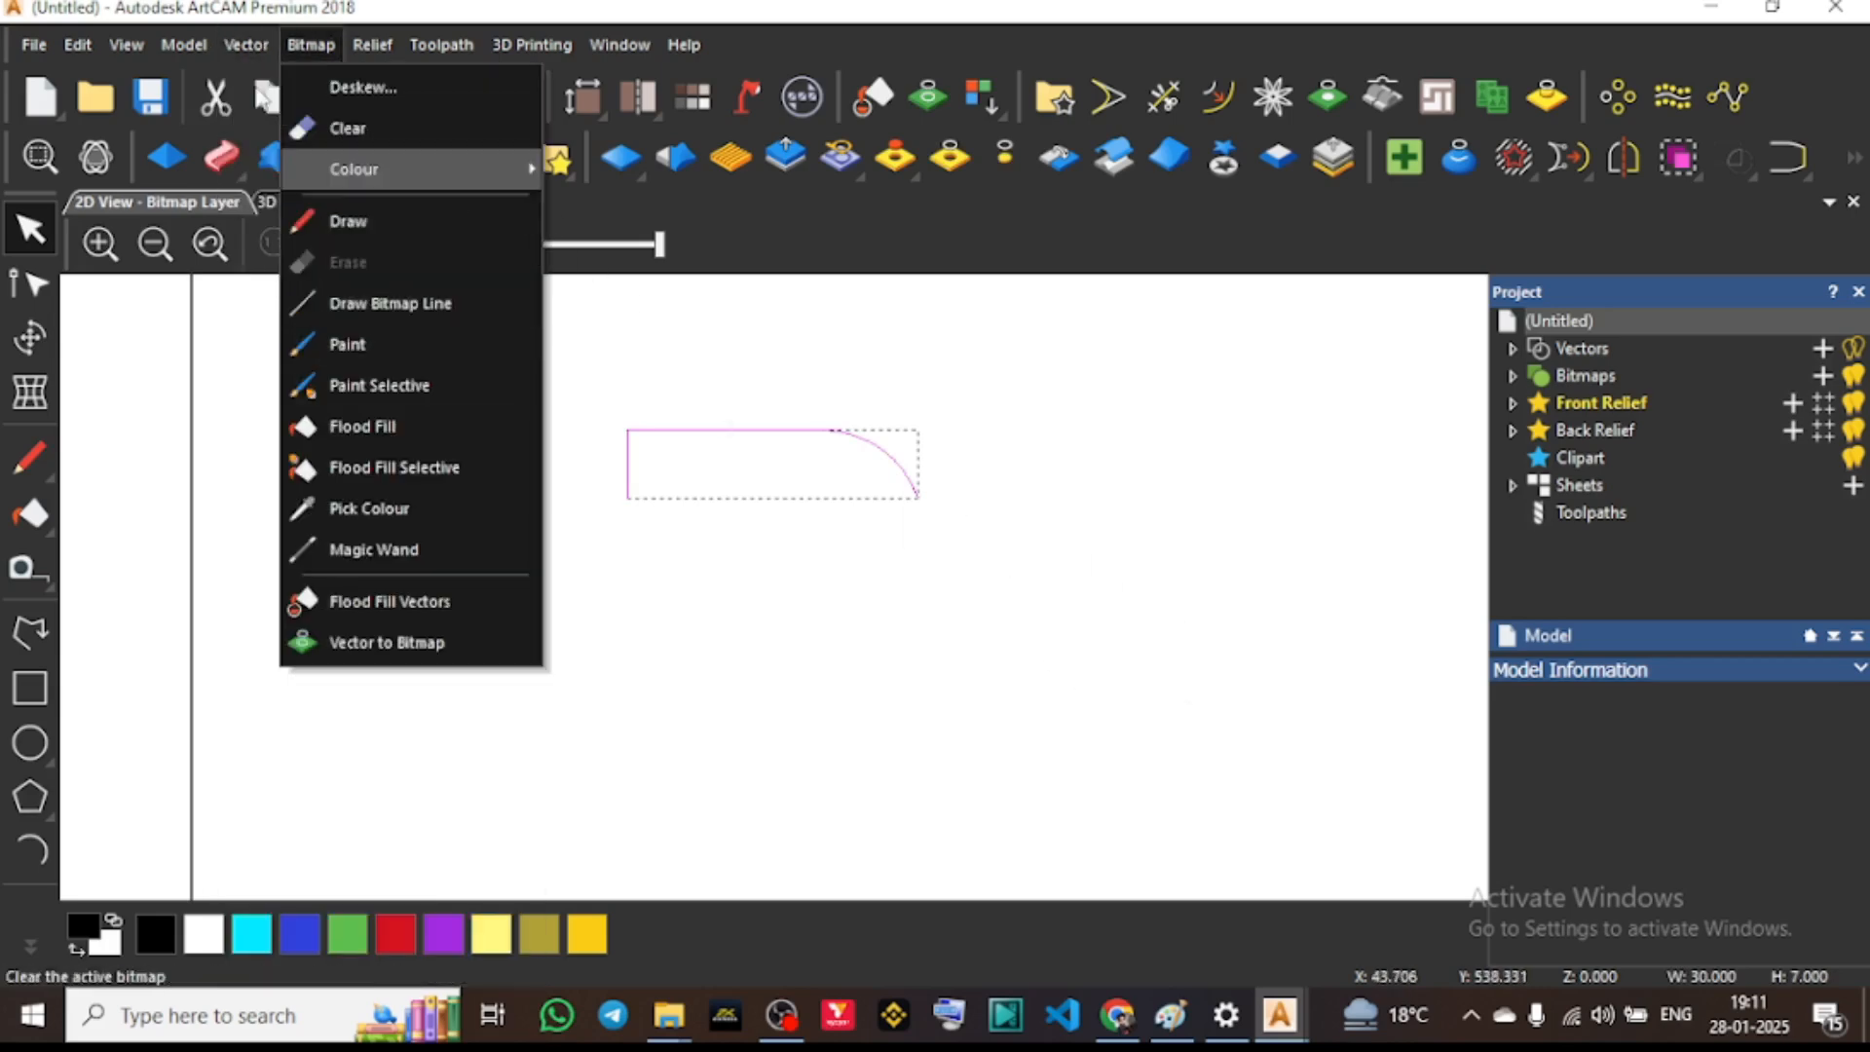
mouse_move(324, 305)
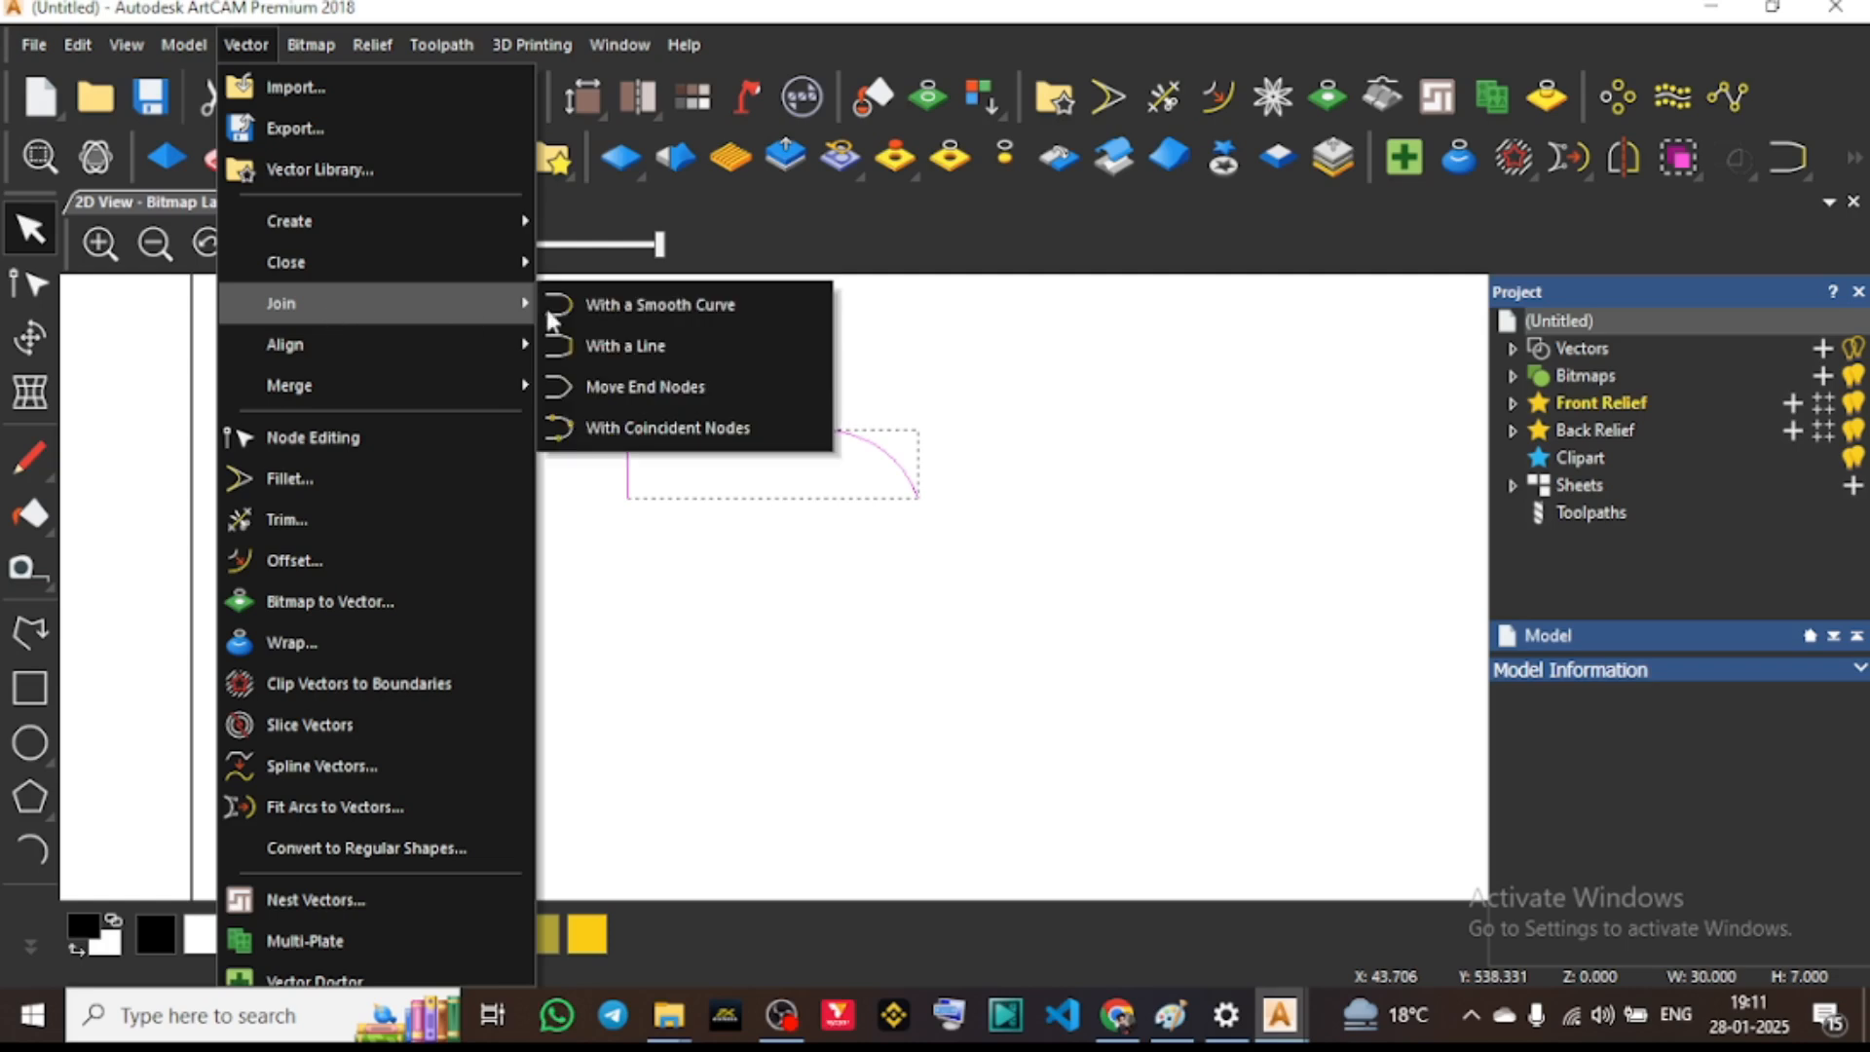
left_click(670, 306)
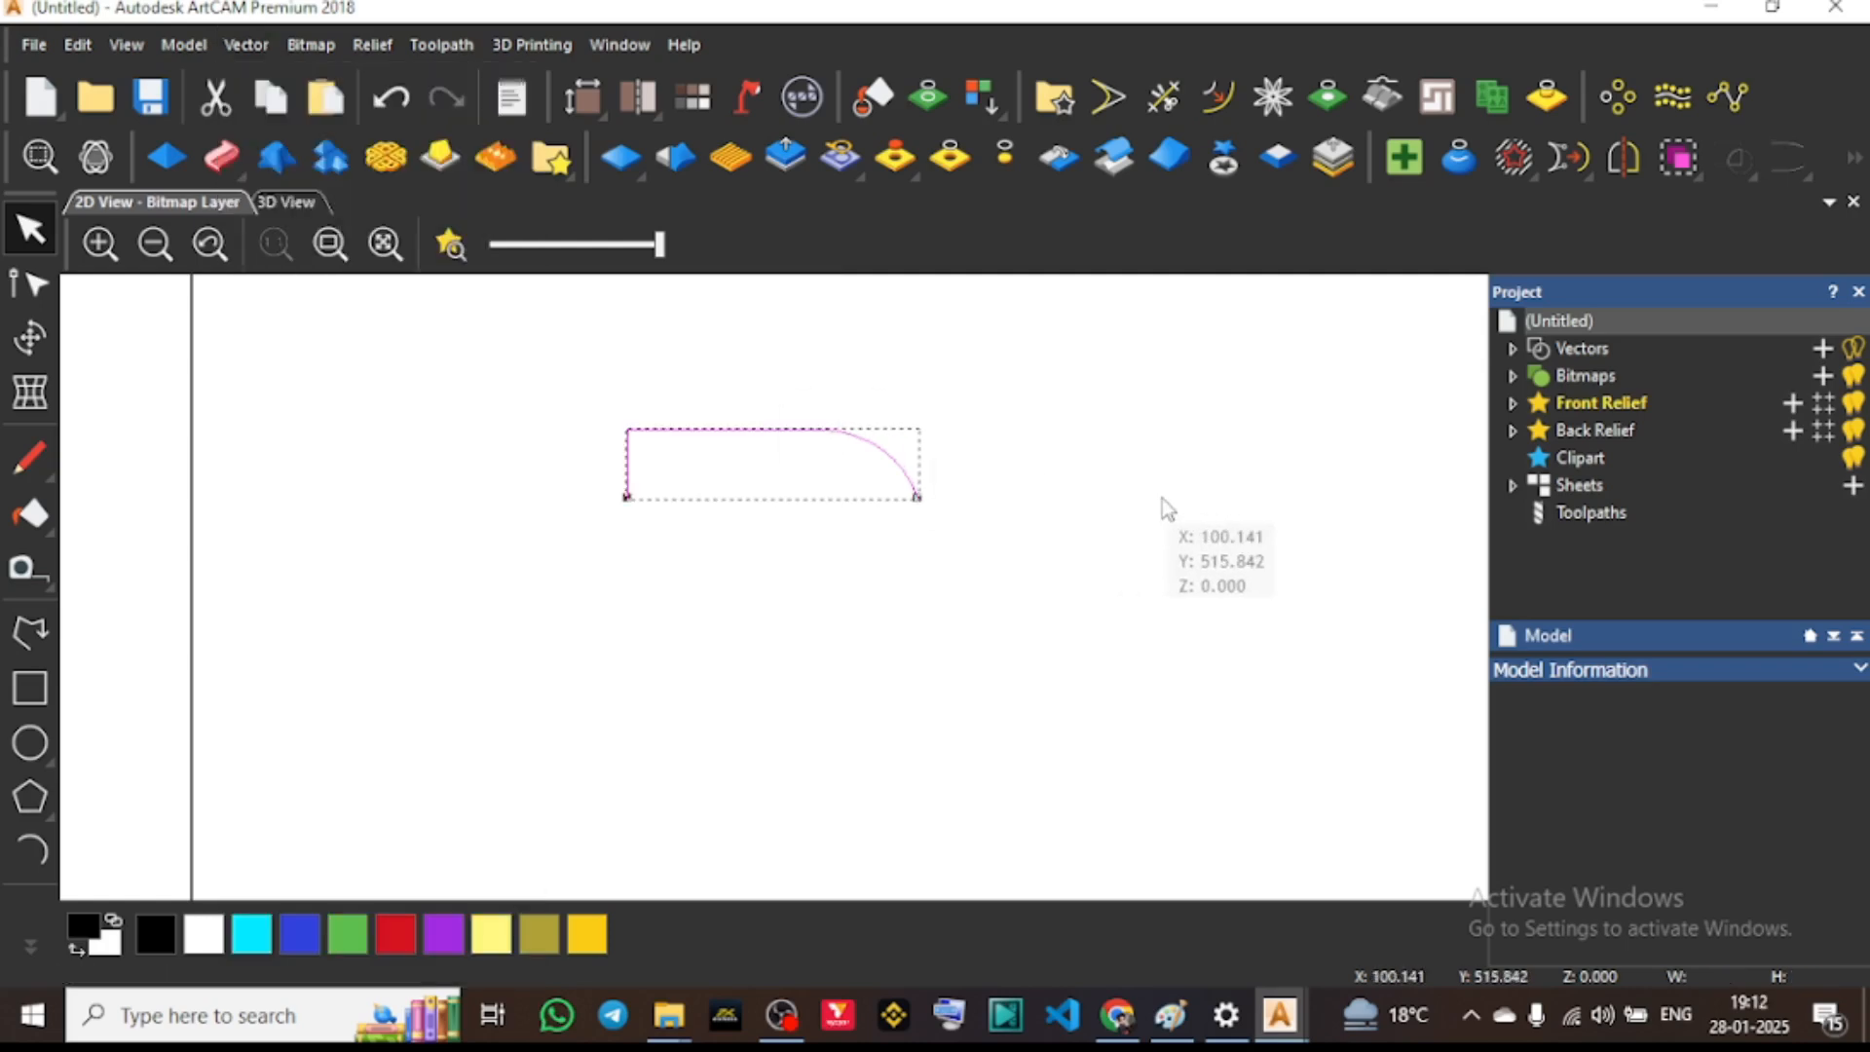
left_click(636, 407)
Start an Extrude relief and assign the 400 x 800 mm border rectangle as its drive rail
scroll(967, 590, "down", 5)
scroll(1048, 625, "down", 3)
scroll(1061, 623, "up", 3)
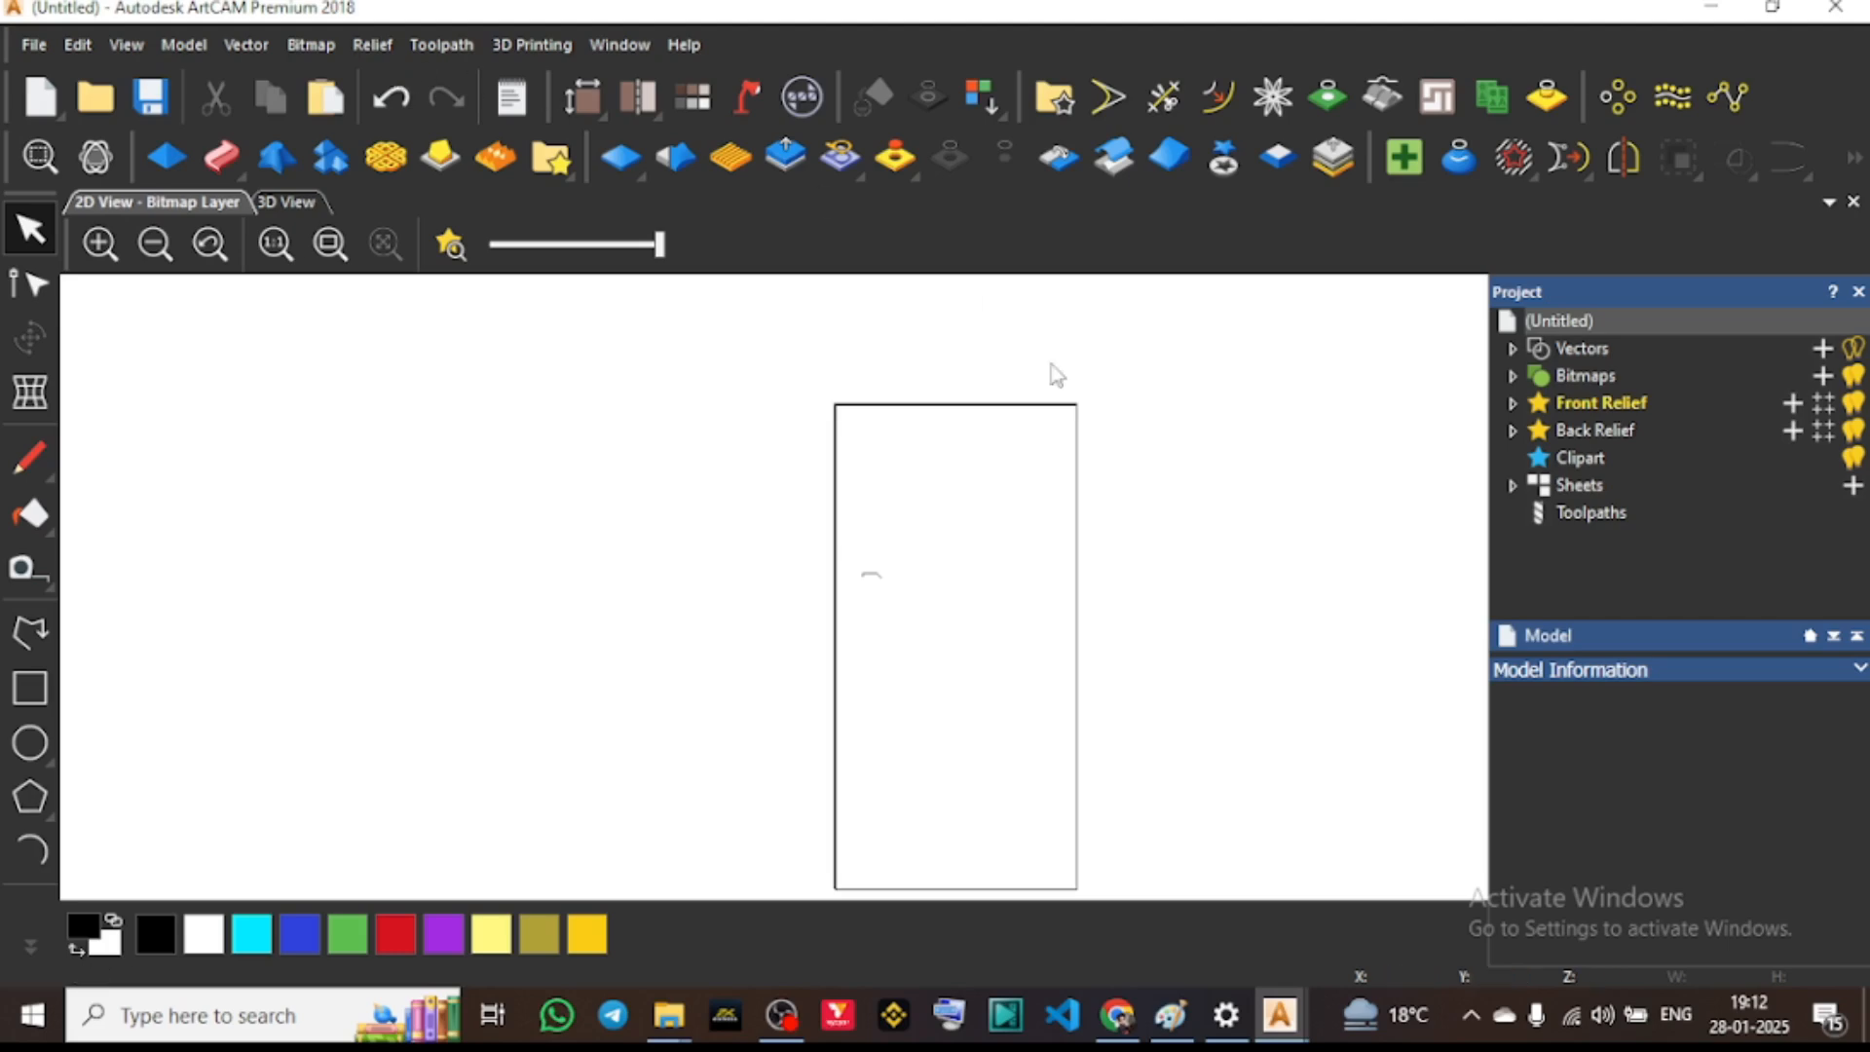
left_click(375, 46)
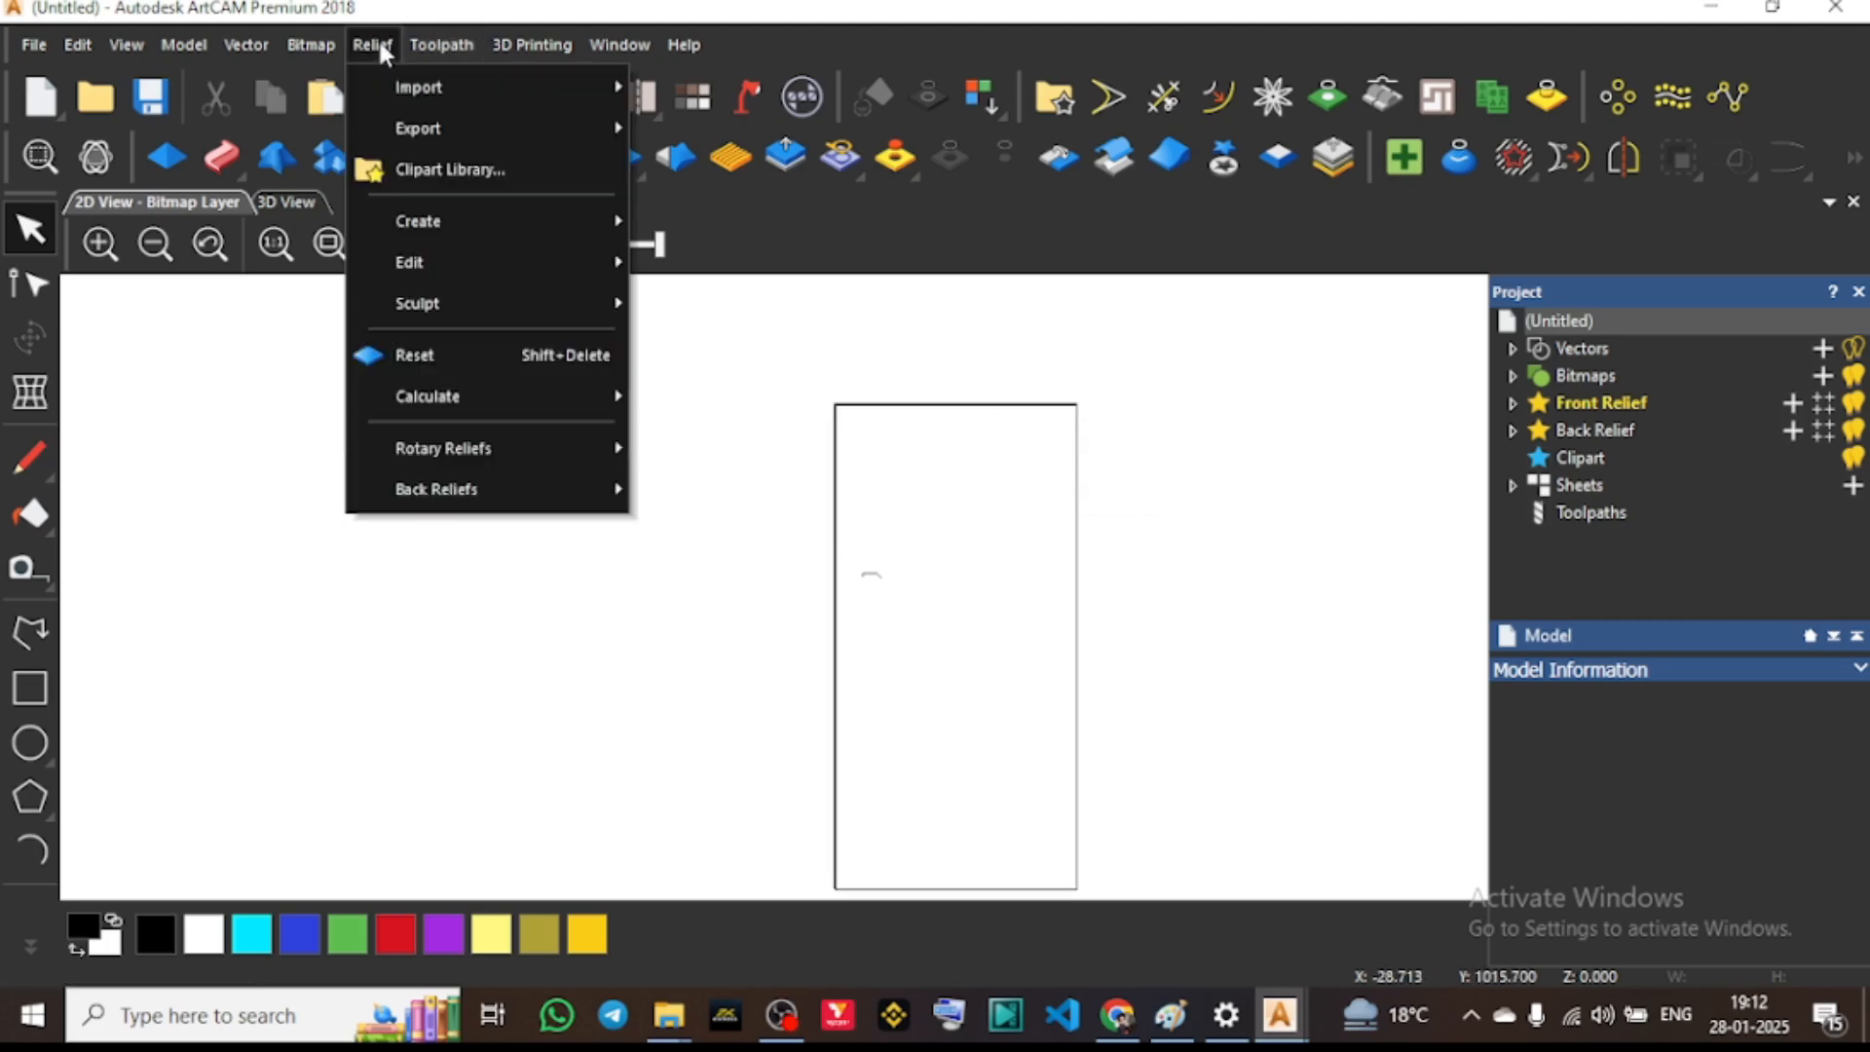
mouse_move(453, 223)
left_click(754, 563)
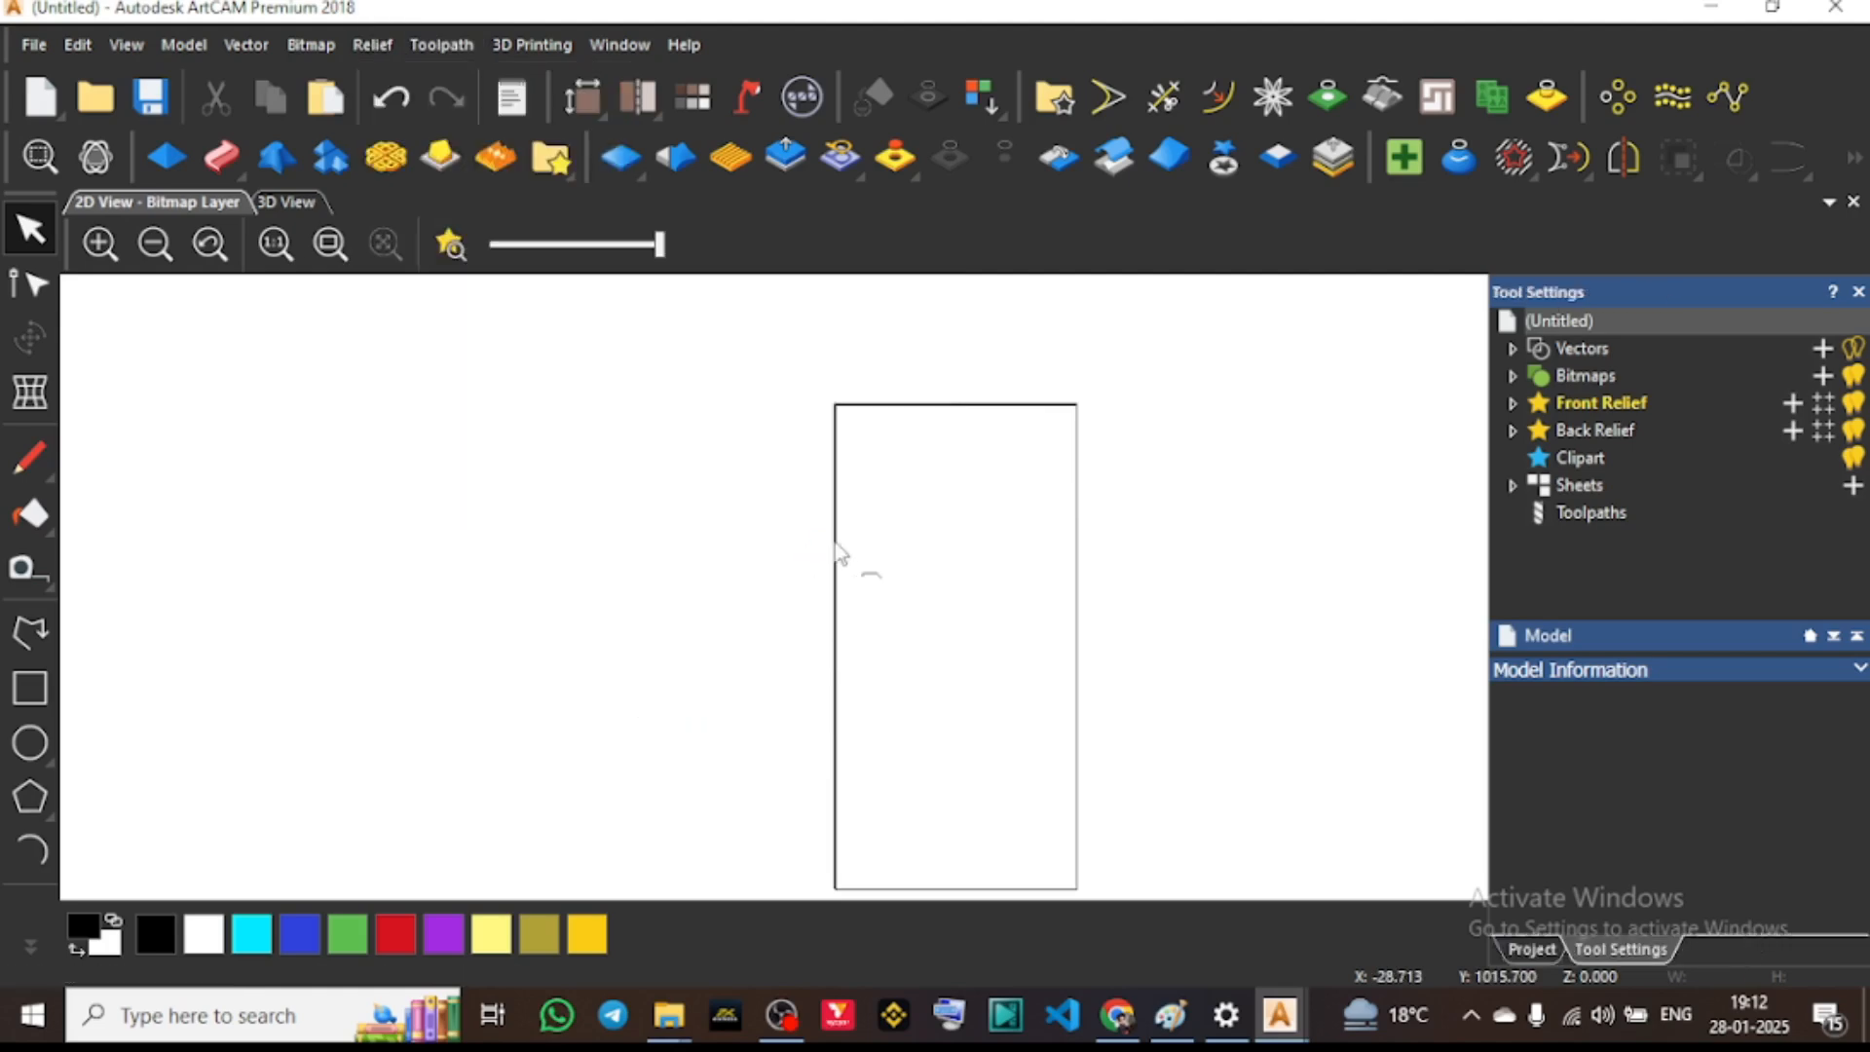
left_click(836, 456)
left_click(1598, 394)
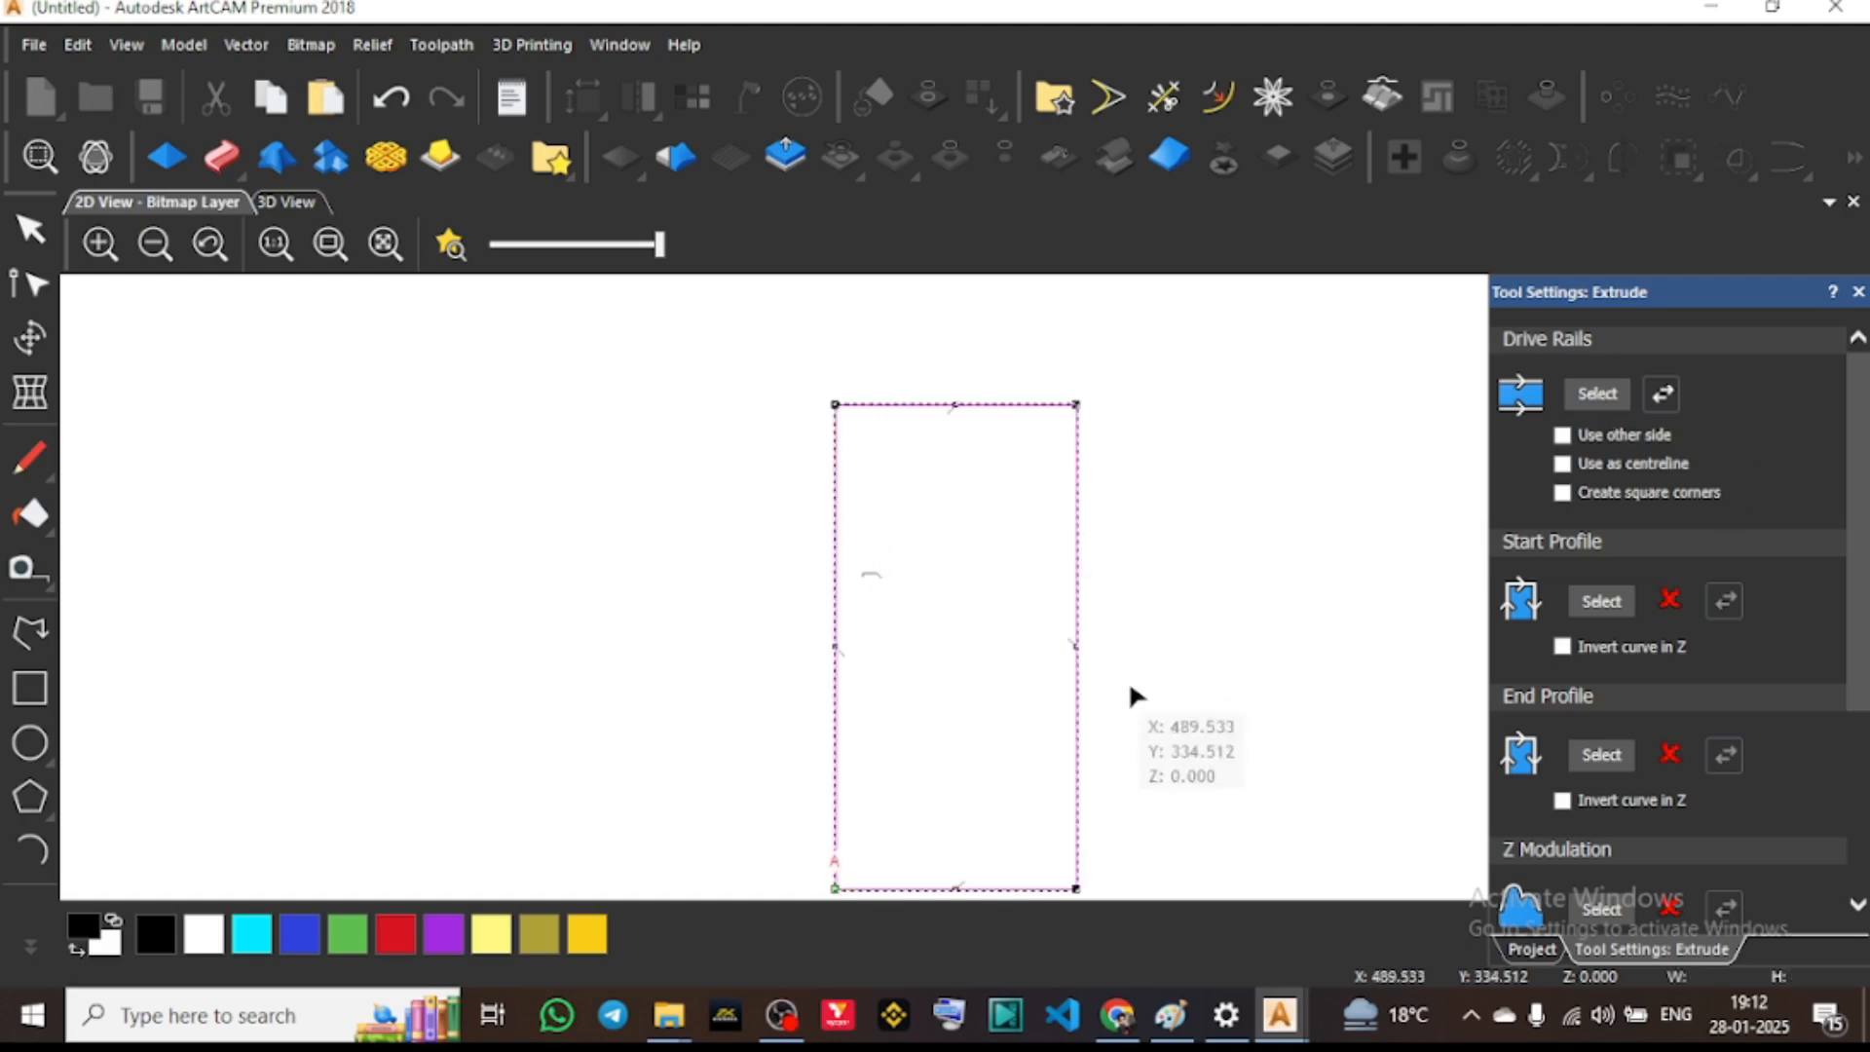
Assign the small open profile vector as the extrusion's start profile
scroll(865, 662, "up", 3)
scroll(723, 575, "down", 1)
scroll(824, 624, "down", 1)
scroll(1062, 487, "up", 1)
scroll(969, 535, "down", 2)
scroll(1091, 560, "up", 2)
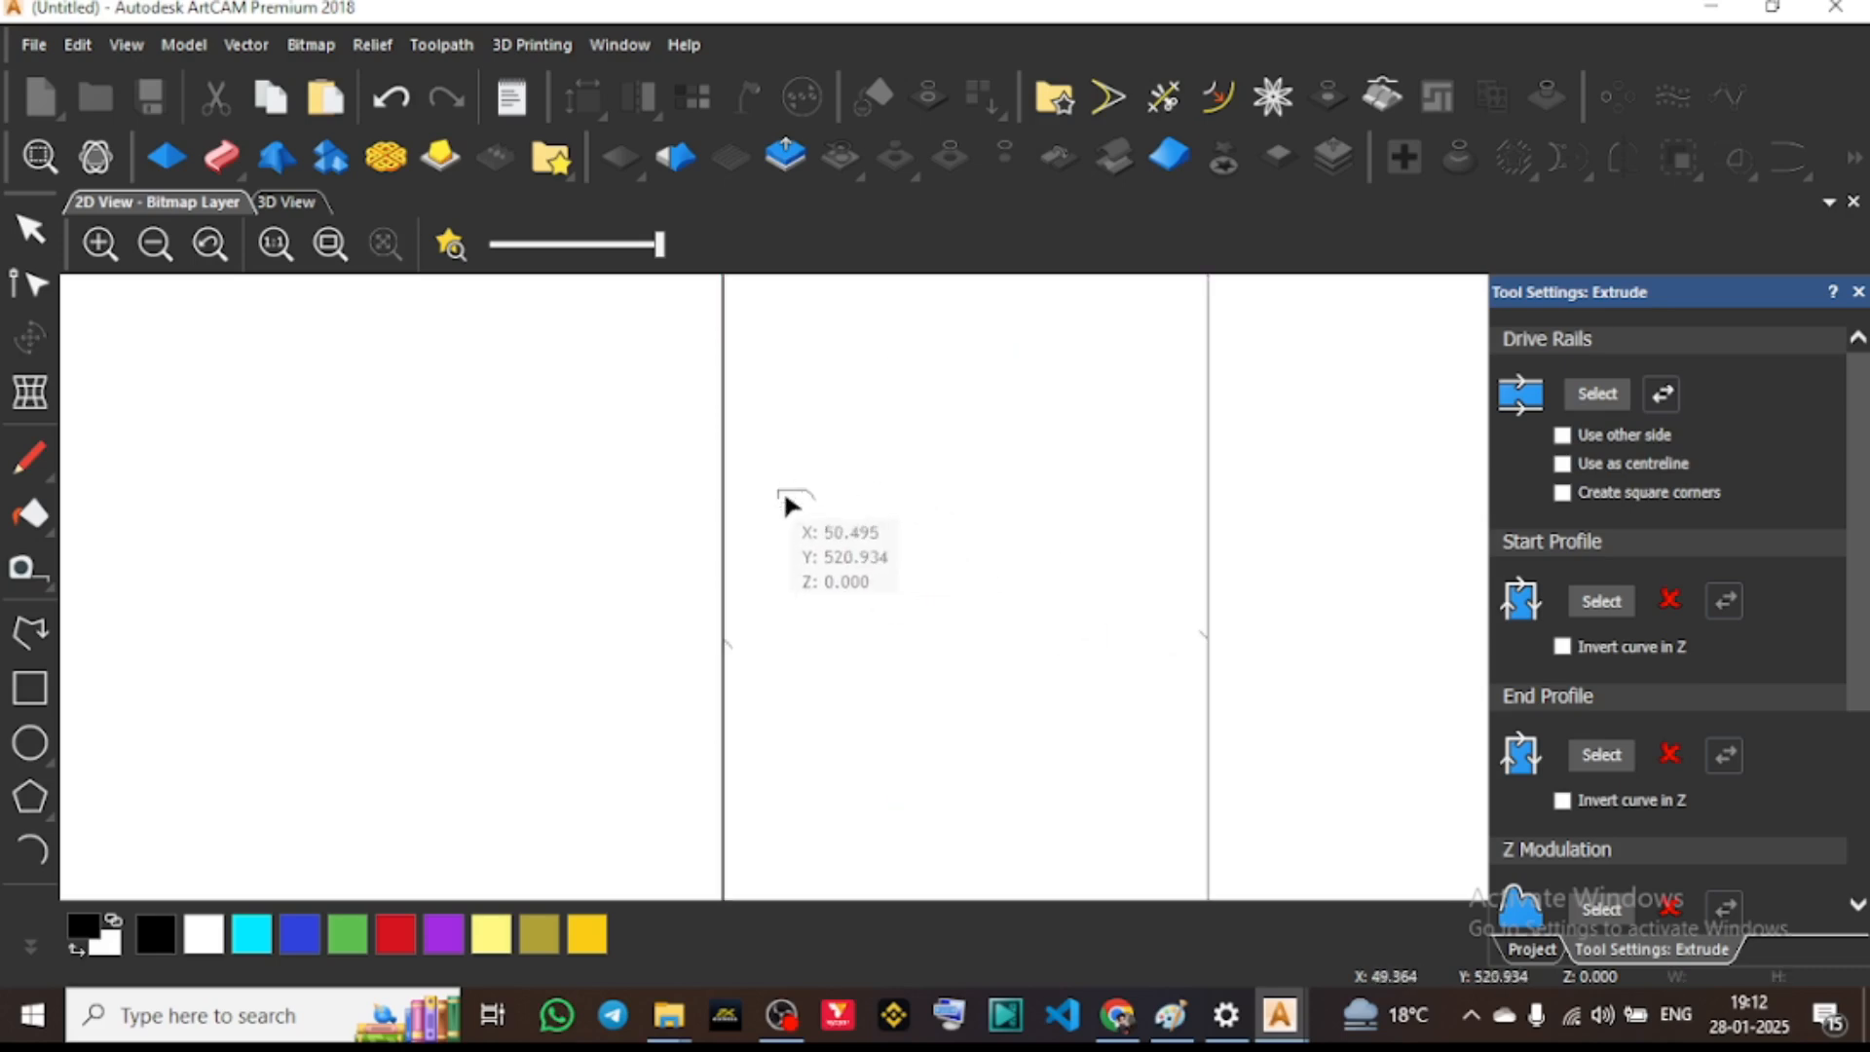
scroll(811, 521, "up", 3)
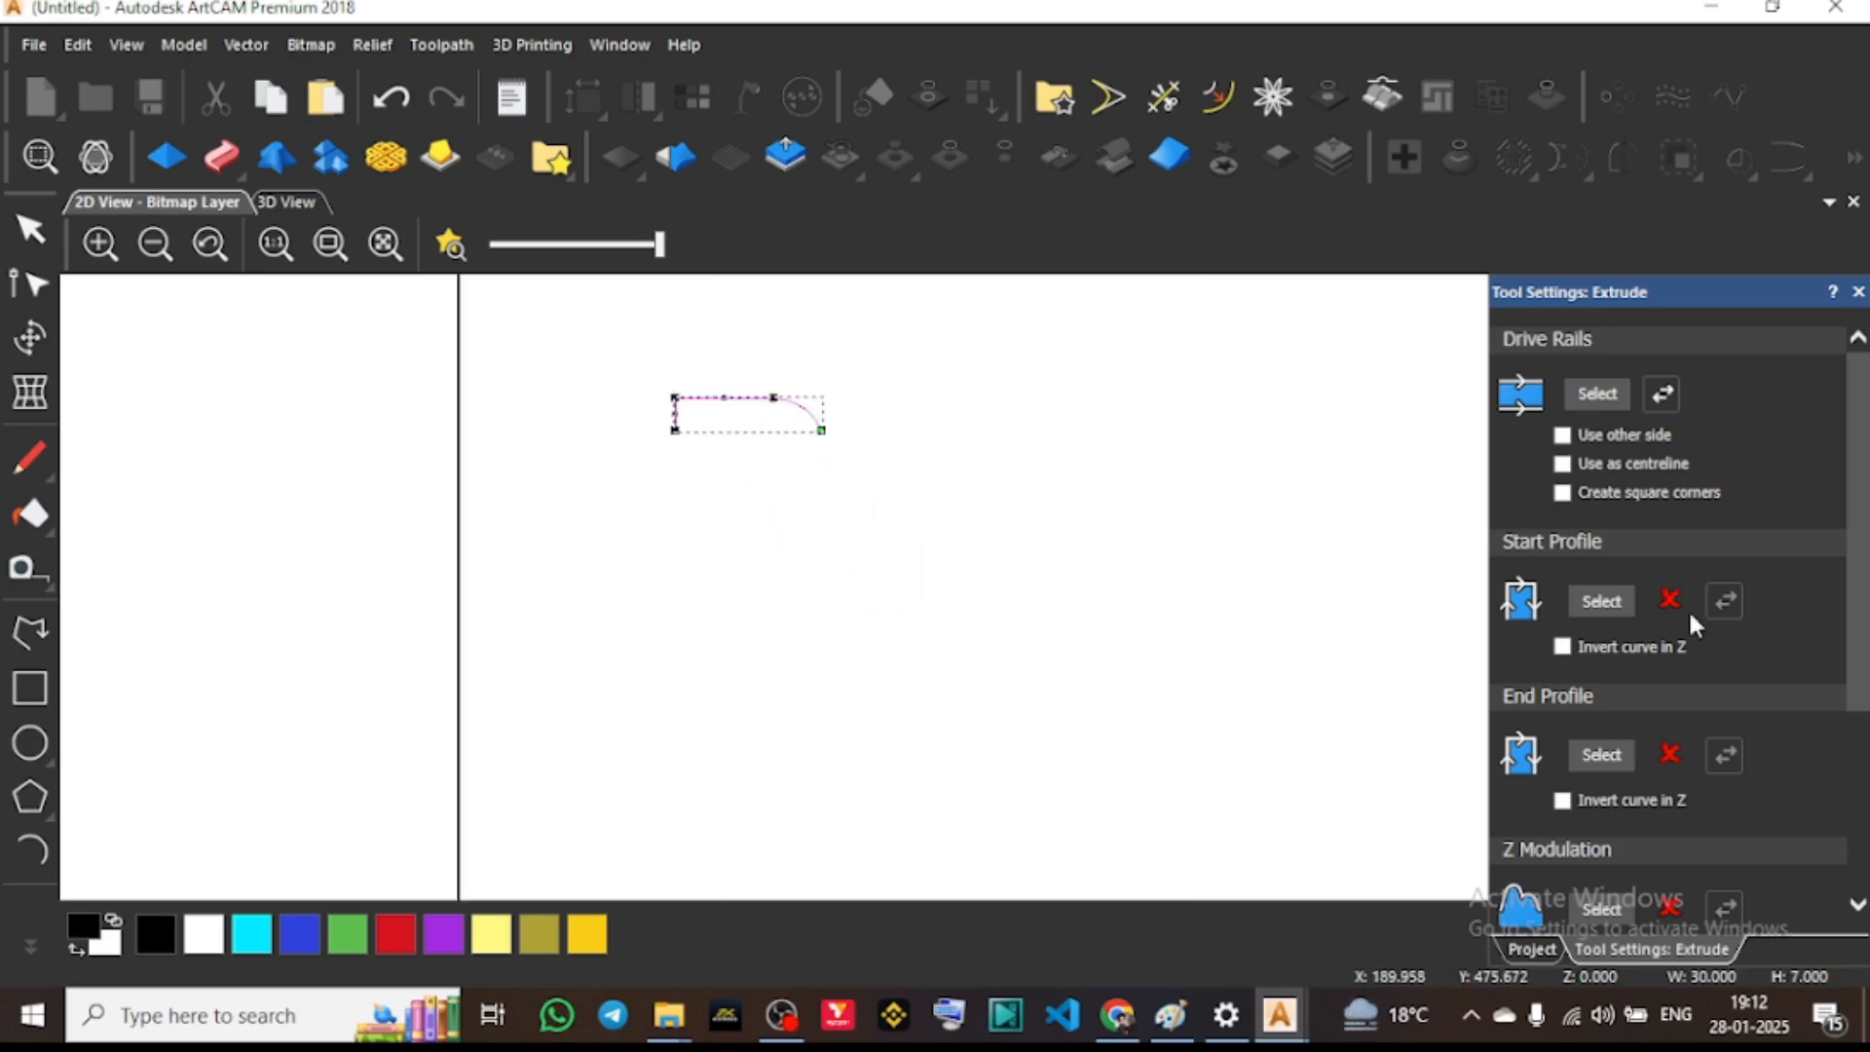
scroll(726, 419, "up", 2)
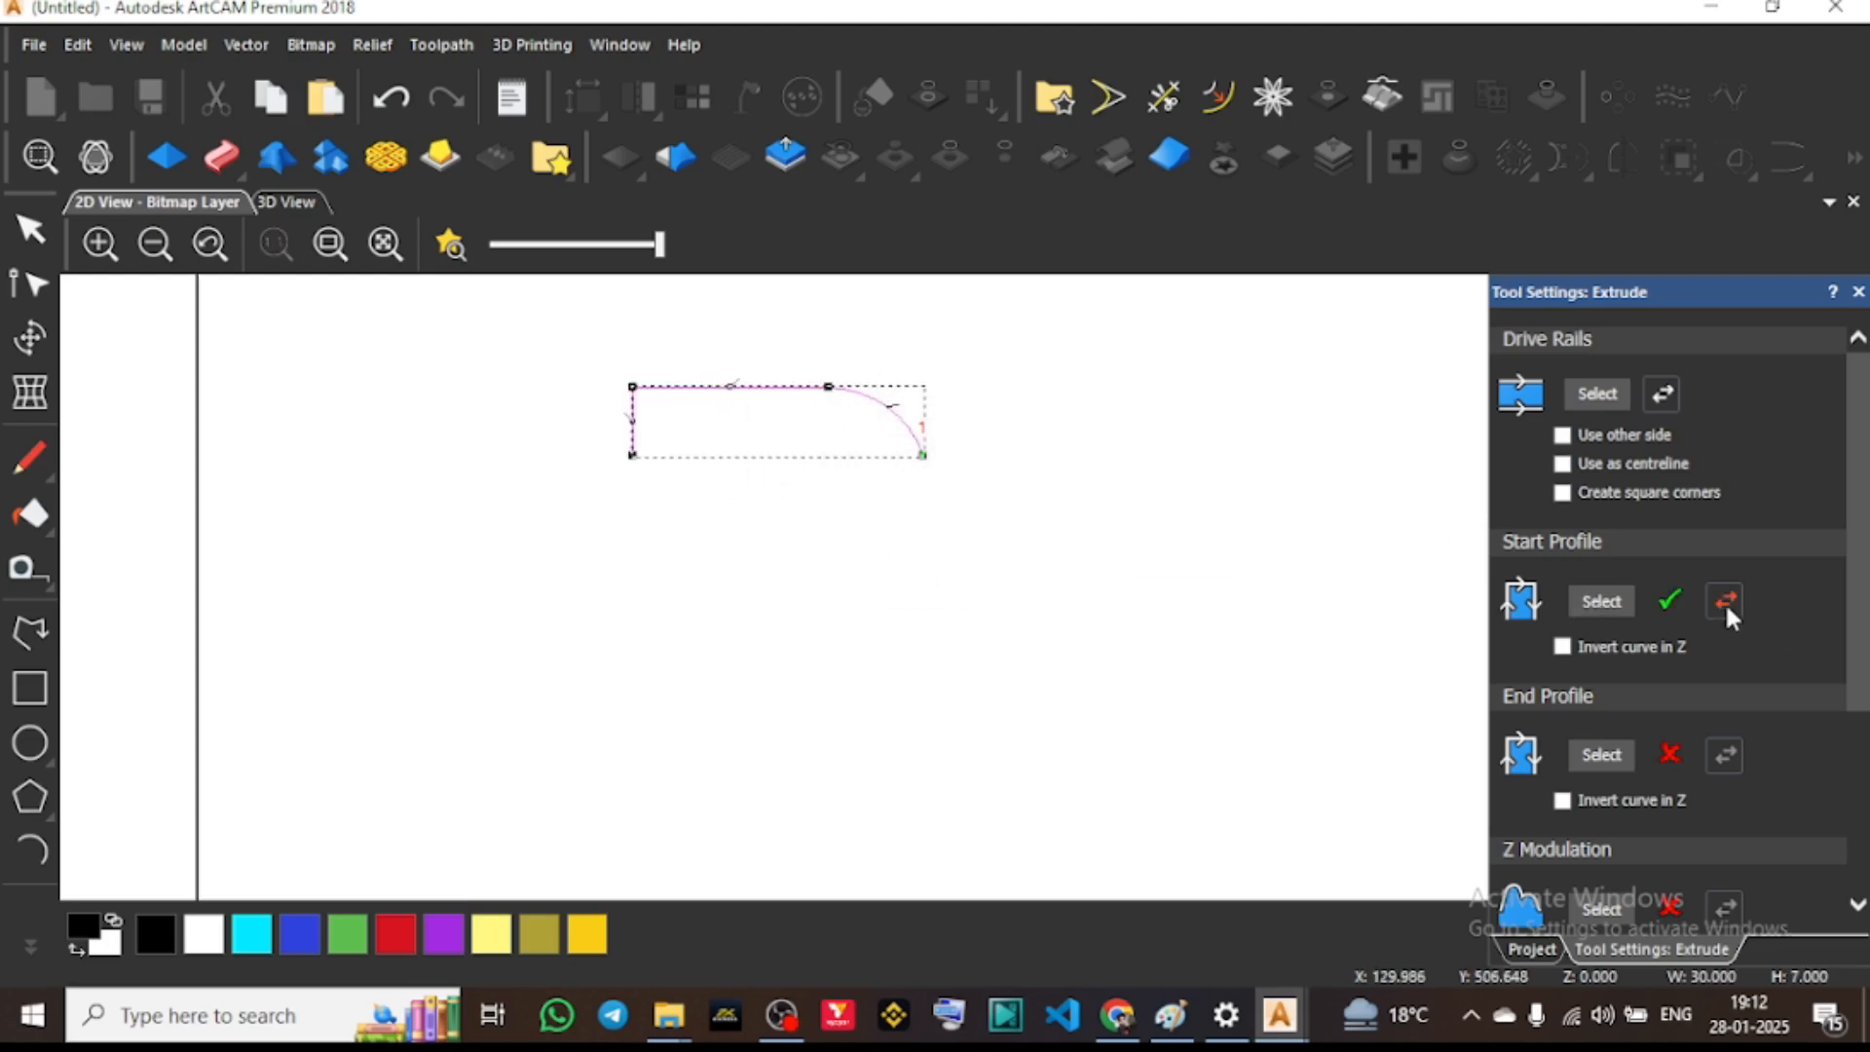
Examine the upper-left corner of the extruded frame from several angles in the 3D view
left_click(313, 203)
scroll(915, 360, "up", 5)
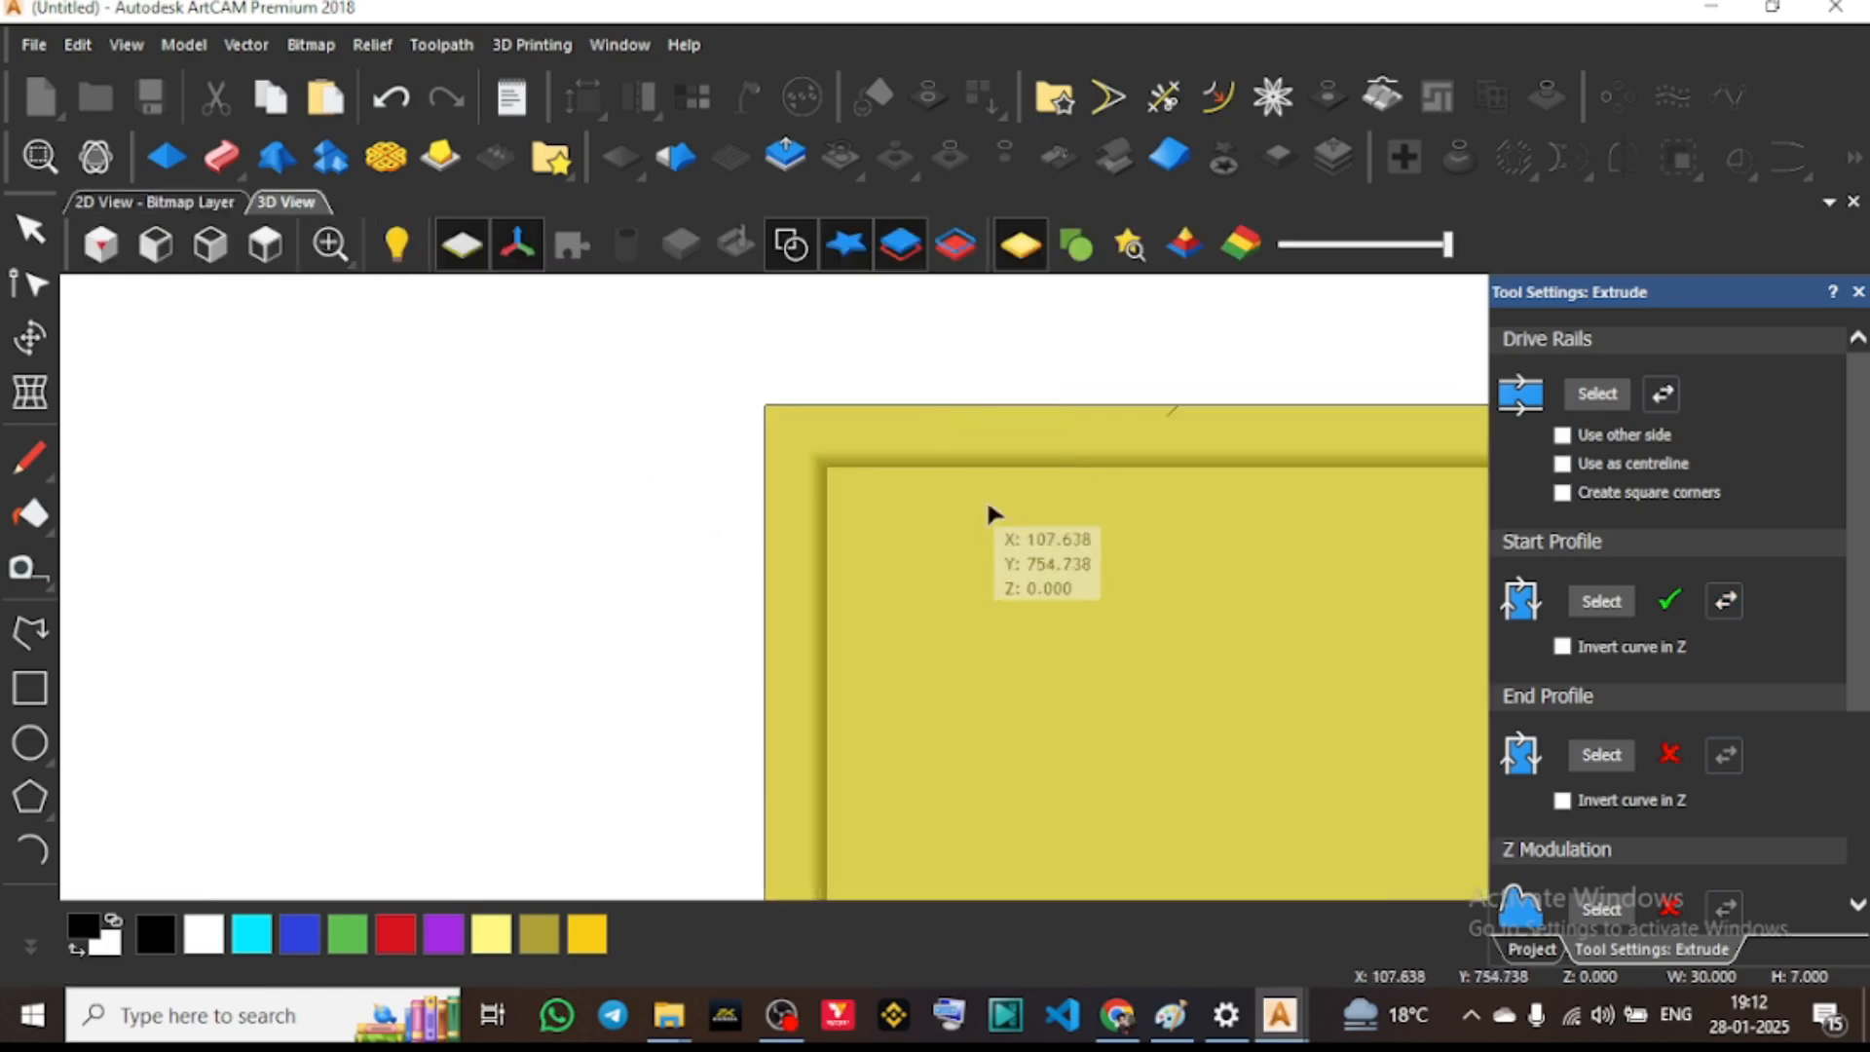
left_click_drag(991, 460, 989, 343)
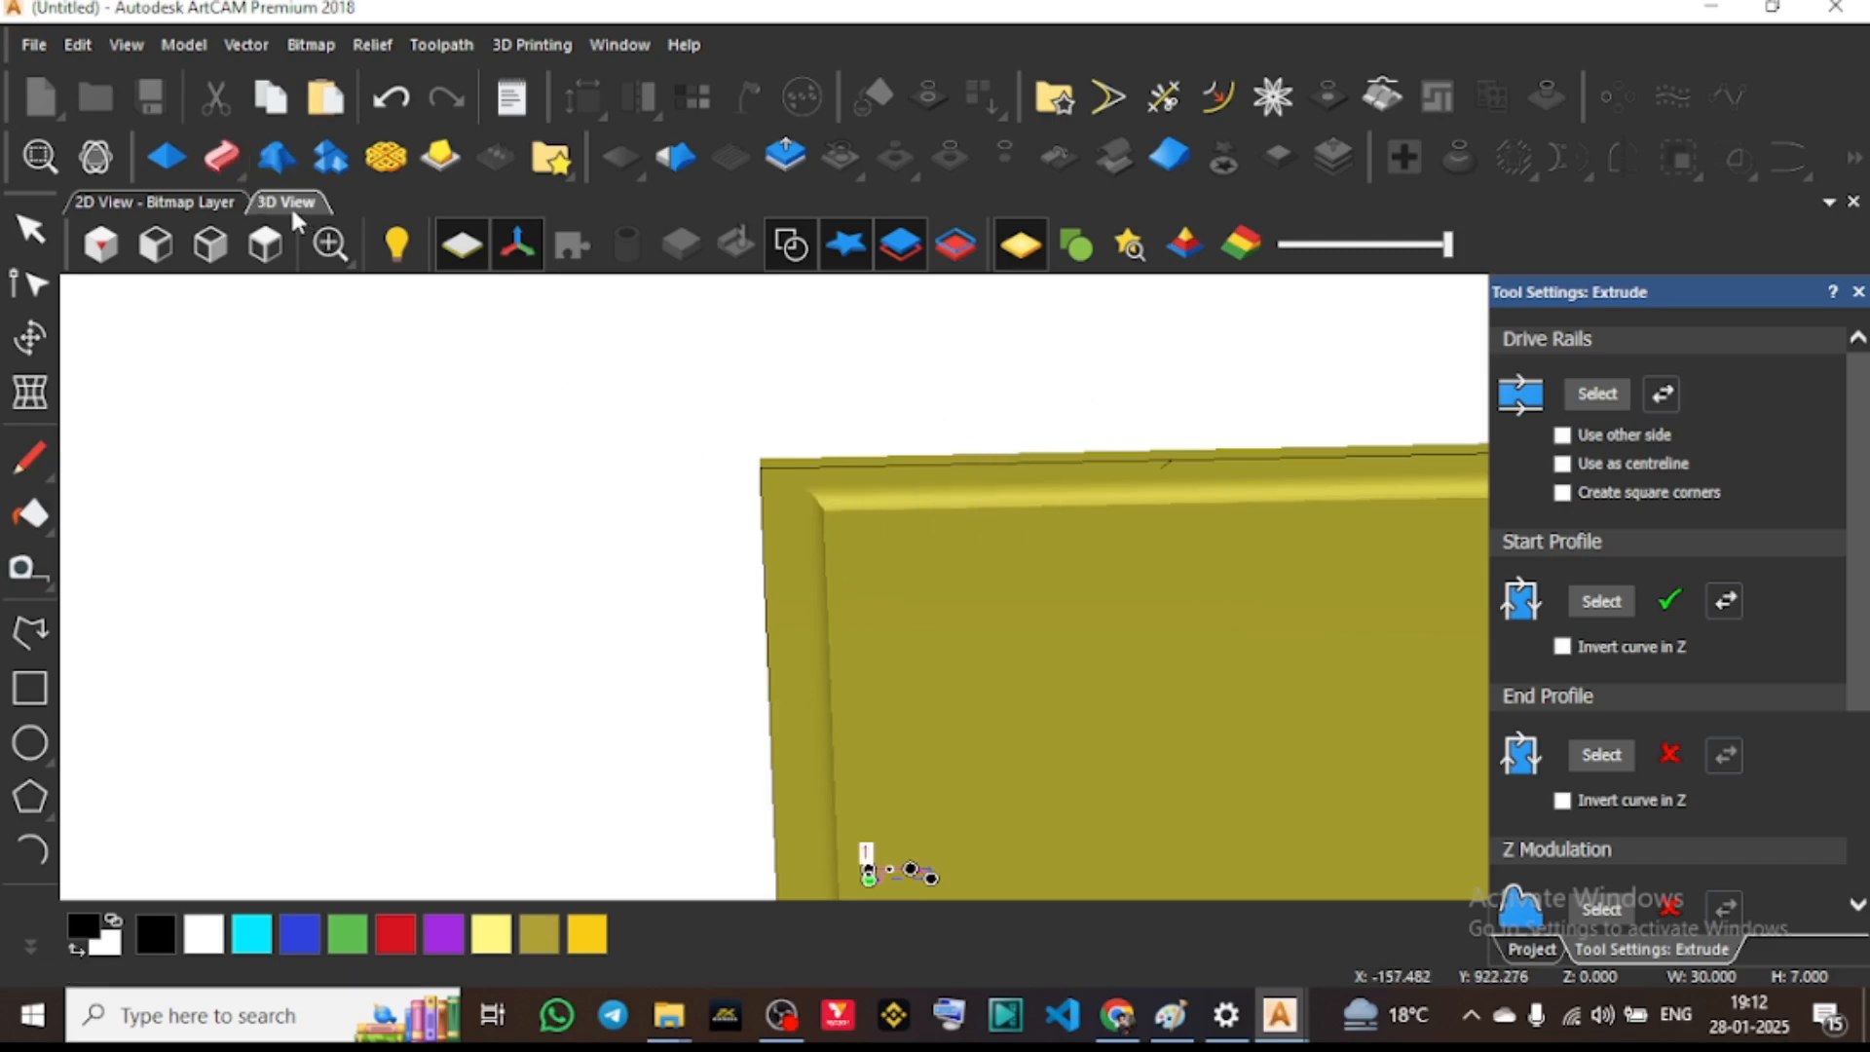
scroll(763, 546, "down", 3)
scroll(923, 526, "up", 3)
mouse_move(920, 482)
left_mouse_down()
mouse_move(887, 587)
mouse_move(880, 534)
left_mouse_up()
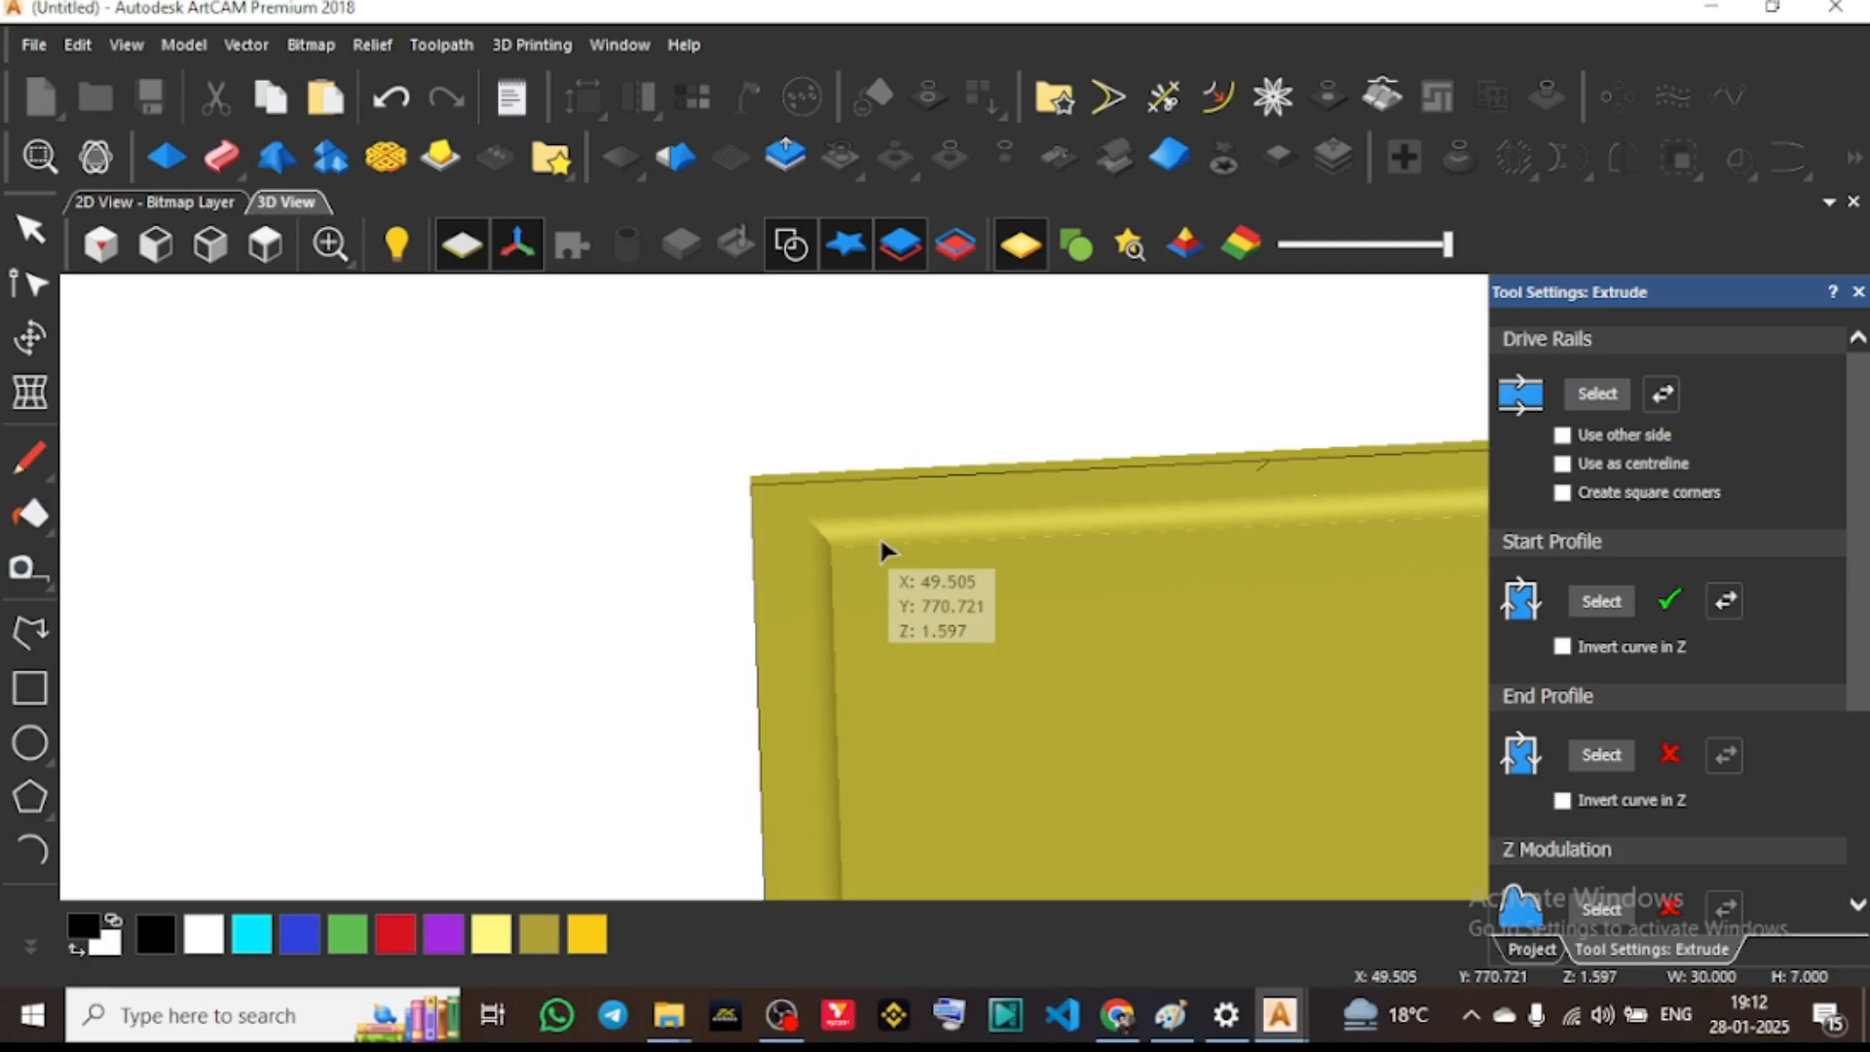
left_click_drag(846, 450, 827, 547)
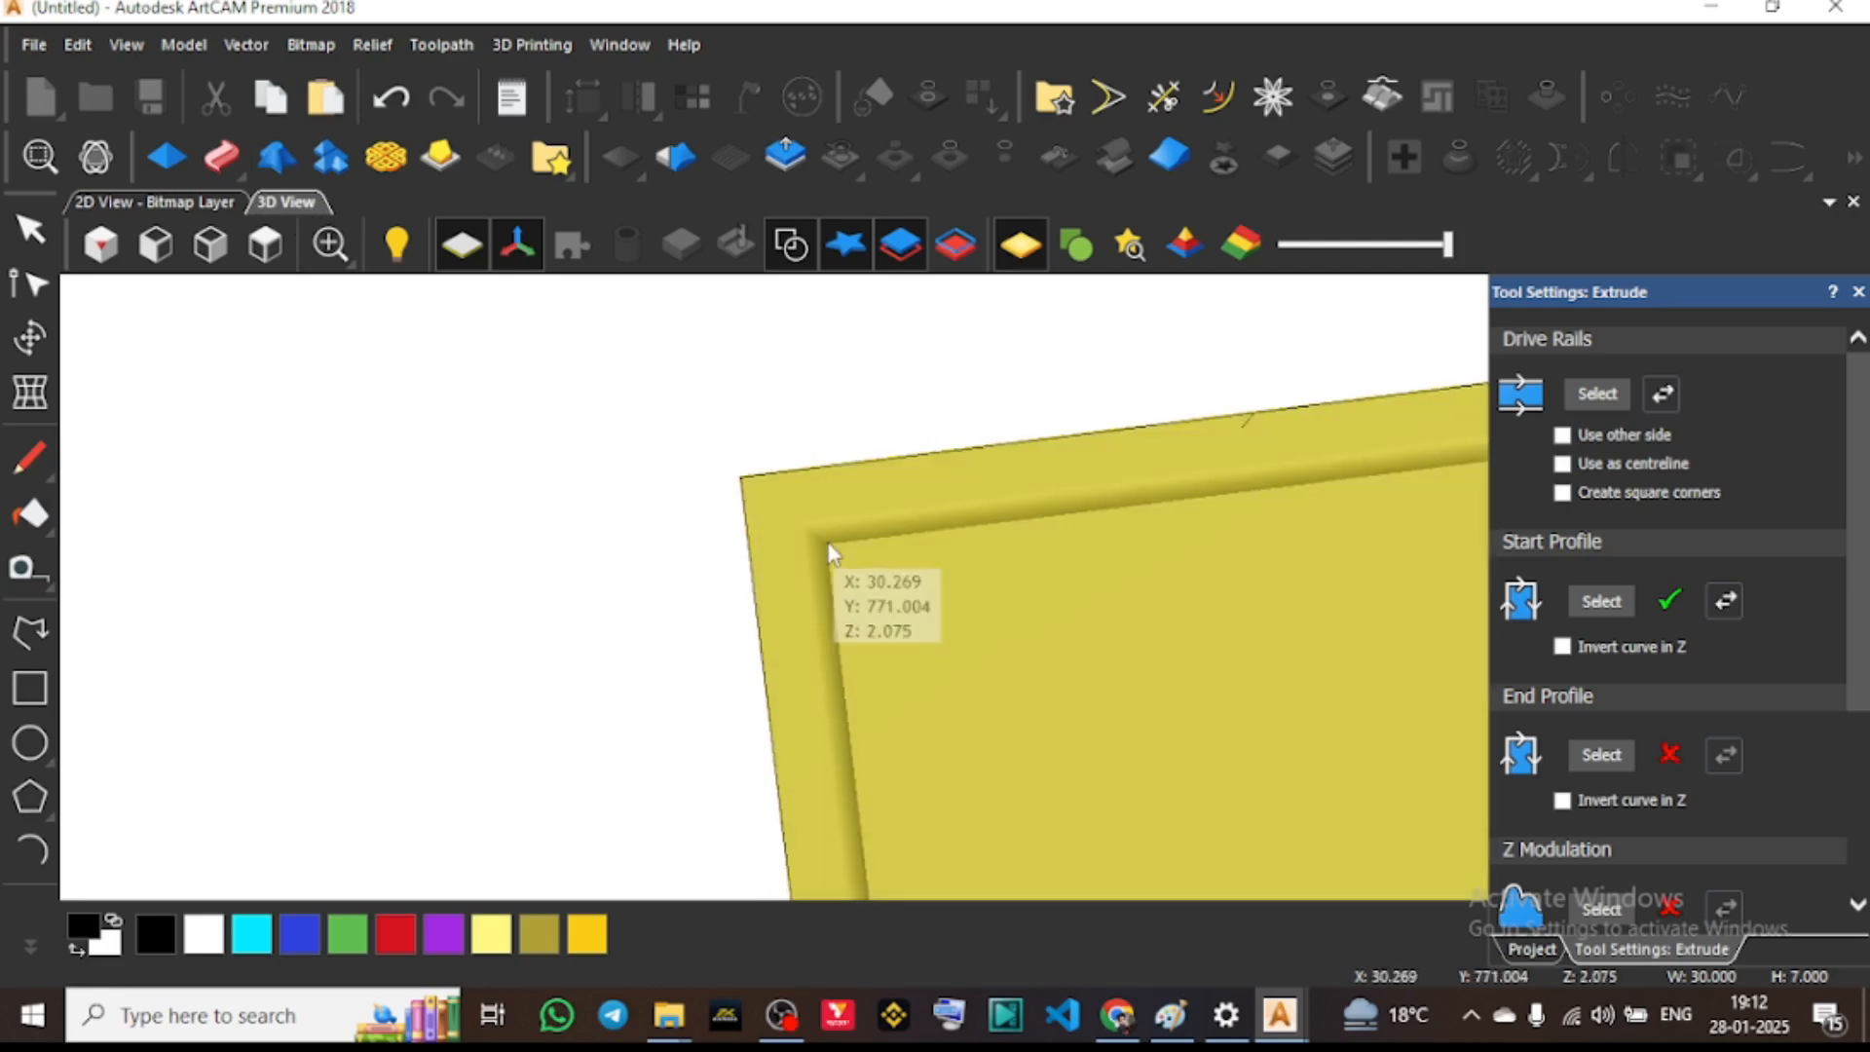
Try reversing the start profile's direction and inspect the frame's edges in 3D
left_click(1728, 602)
scroll(781, 465, "up", 4)
scroll(780, 464, "down", 3)
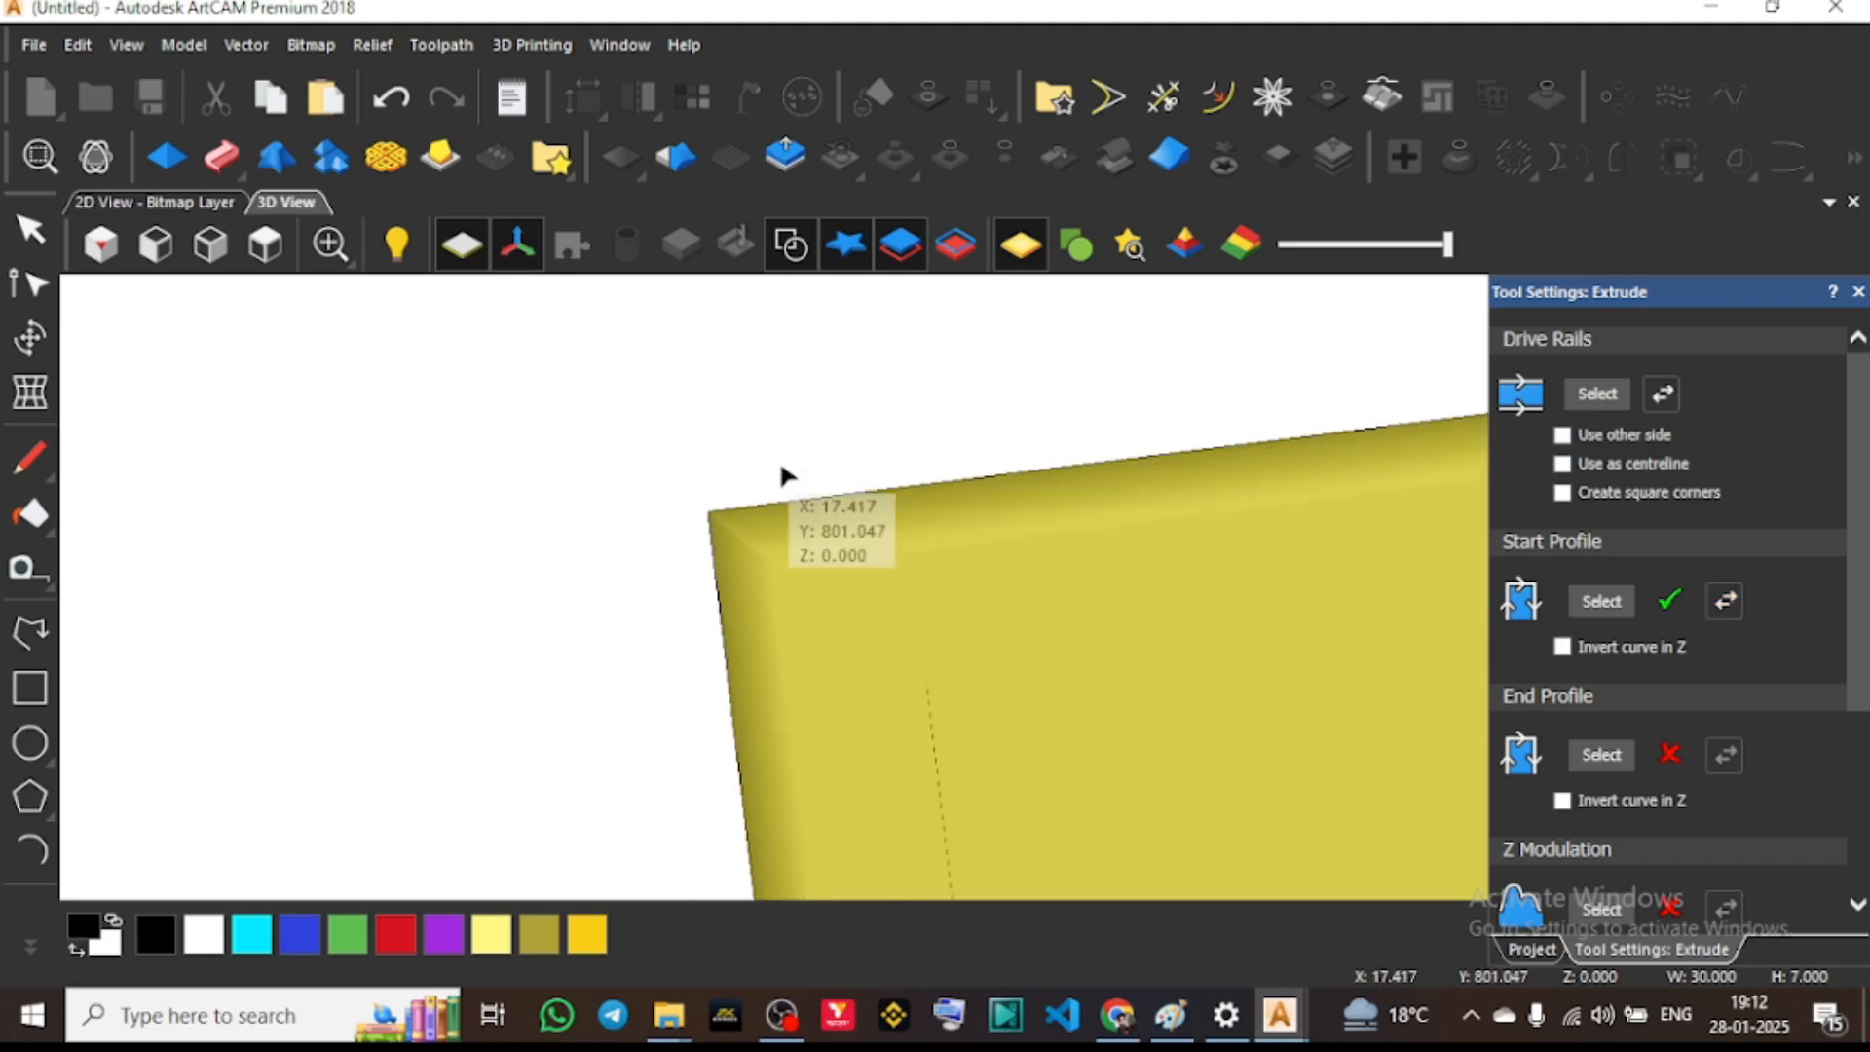
left_click_drag(835, 523, 1043, 377)
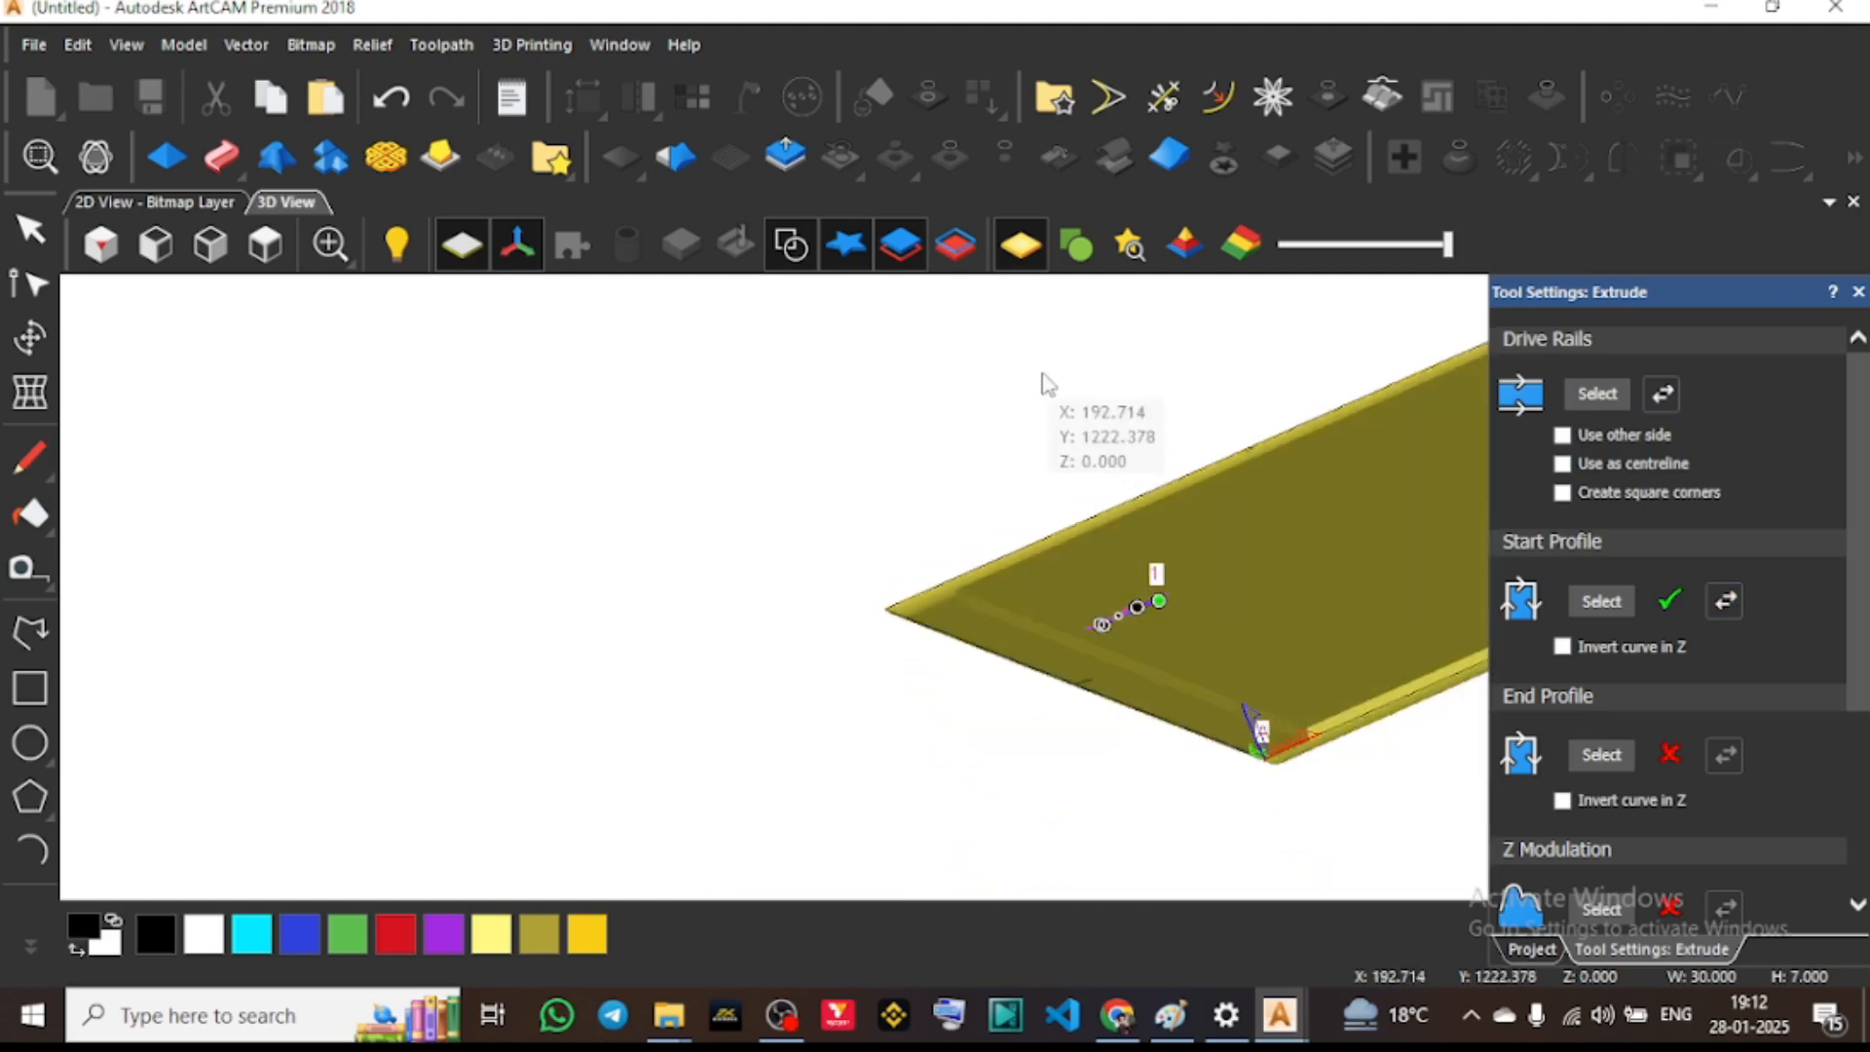
Flip the start profile back to its previous direction and review the frame in 3D
left_click(1721, 596)
mouse_move(1065, 722)
left_mouse_down()
mouse_move(1010, 647)
mouse_move(1033, 731)
mouse_move(975, 640)
left_mouse_up()
scroll(514, 551, "up", 3)
scroll(534, 547, "down", 9)
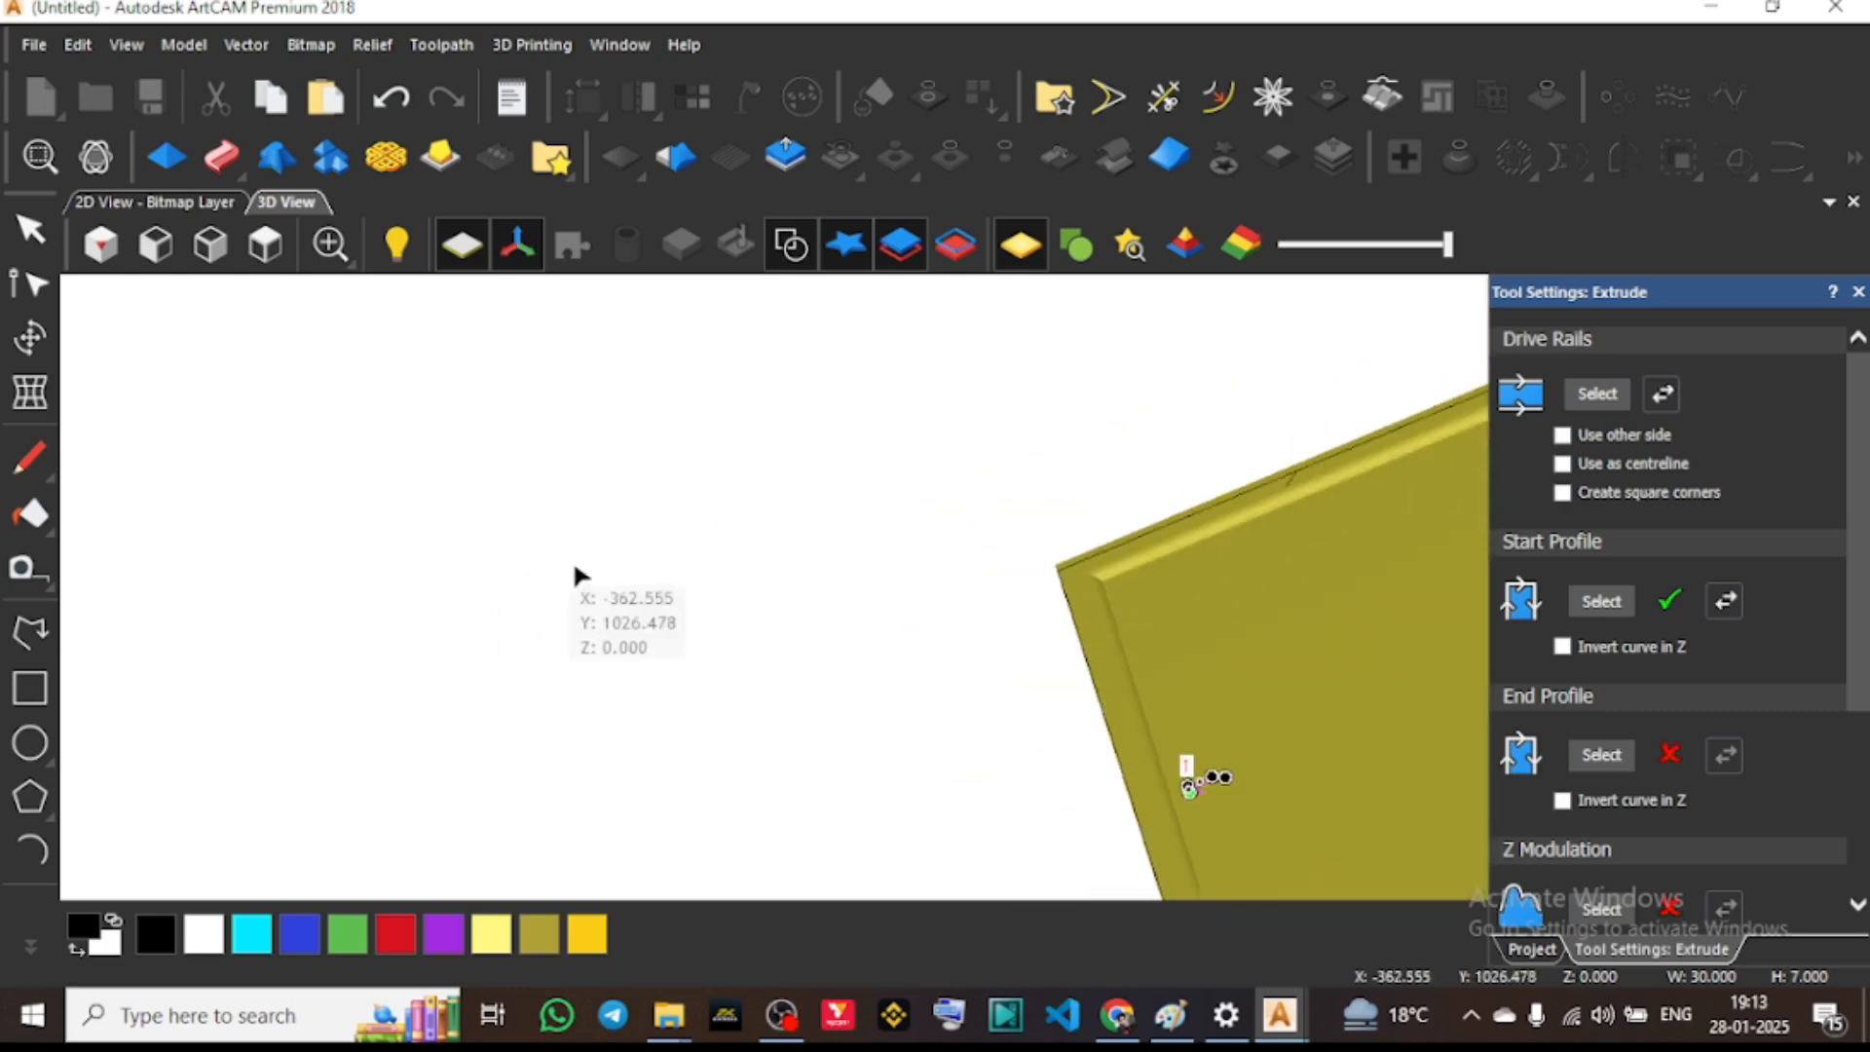
scroll(1083, 563, "up", 3)
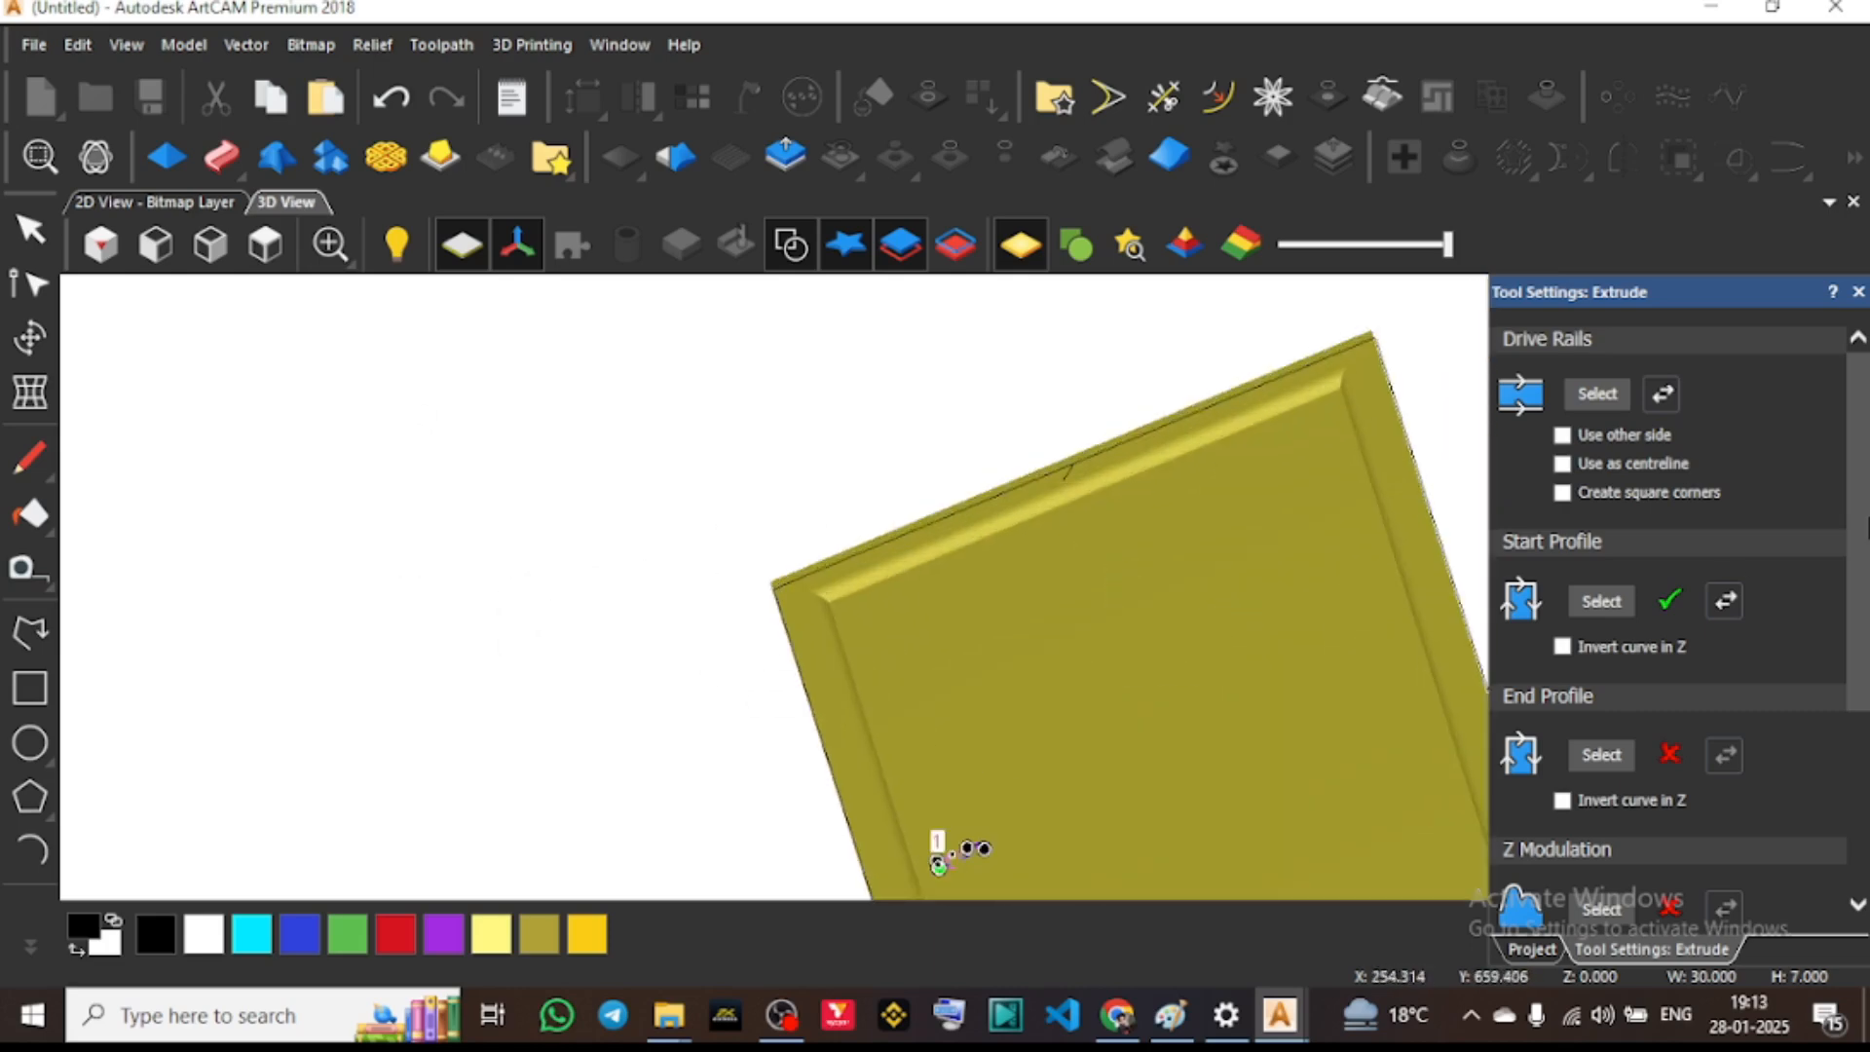
Apply the border extrusion in Add combine mode and close the extrusion settings
scroll(1668, 624, "down", 3)
left_click(1688, 916)
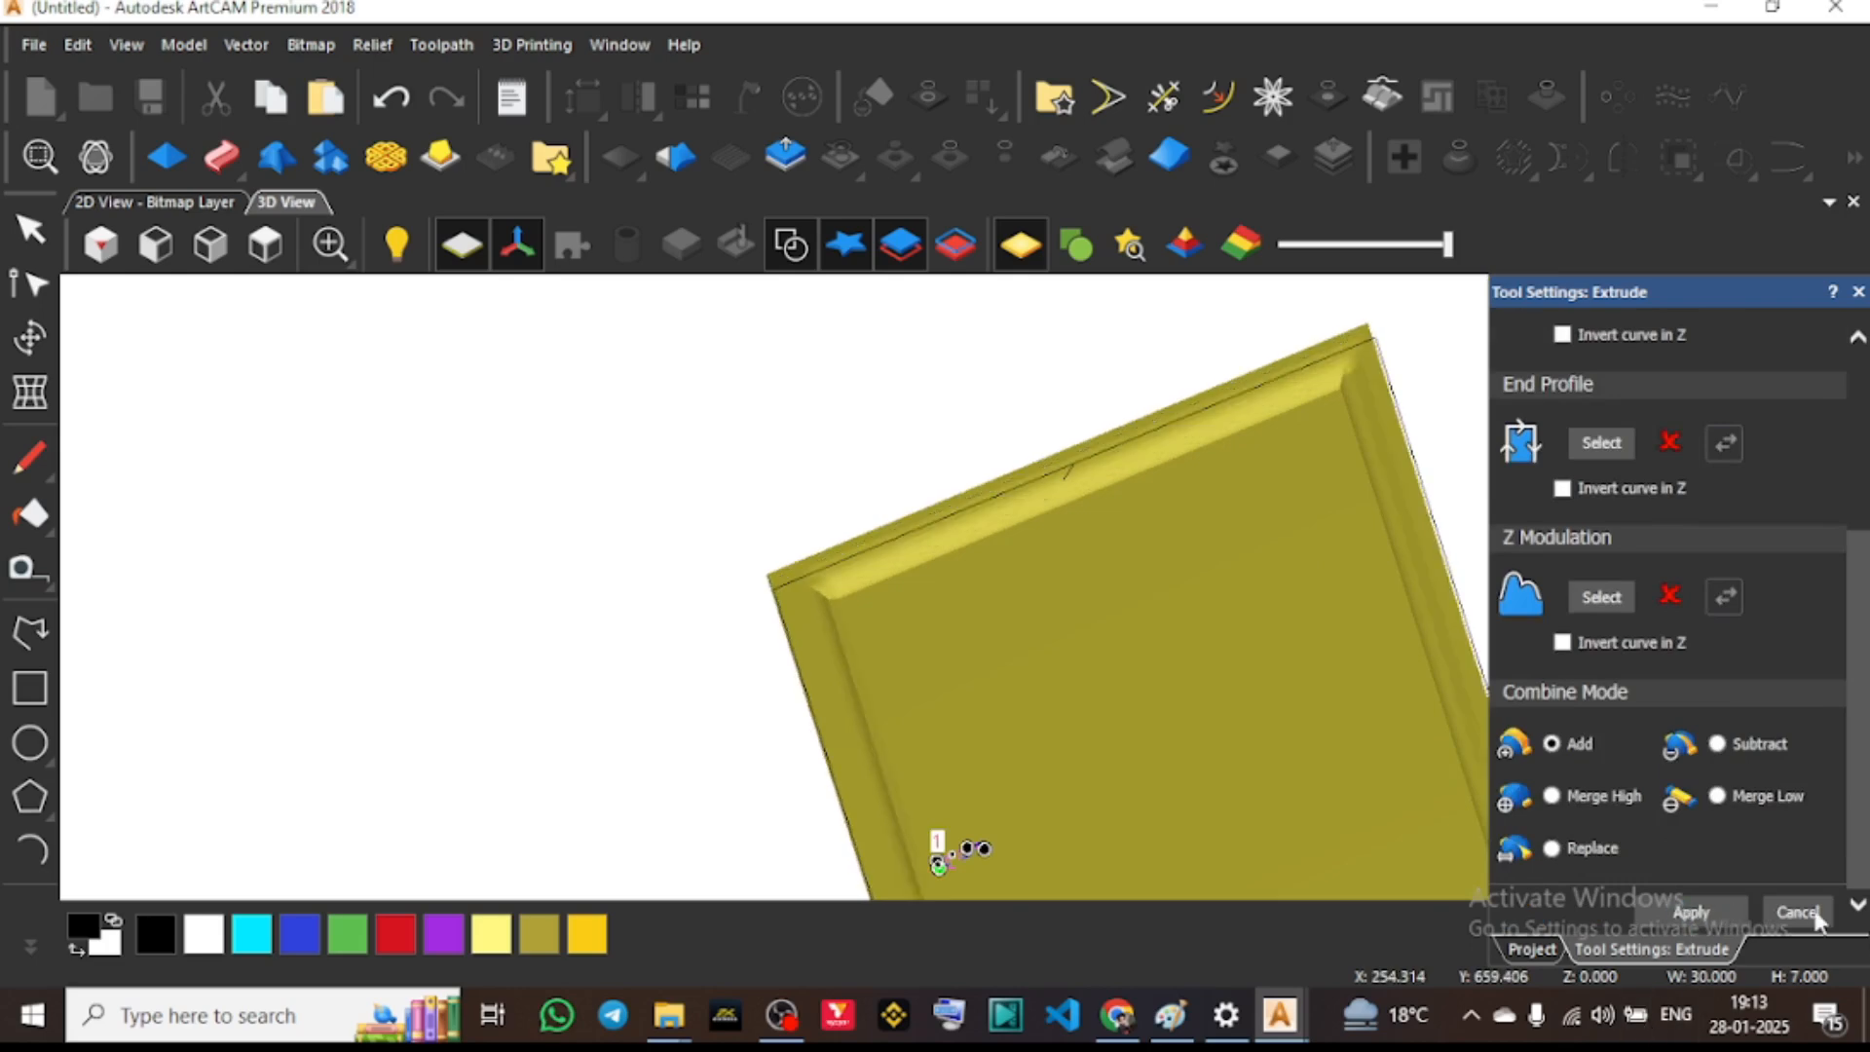
left_click(1811, 913)
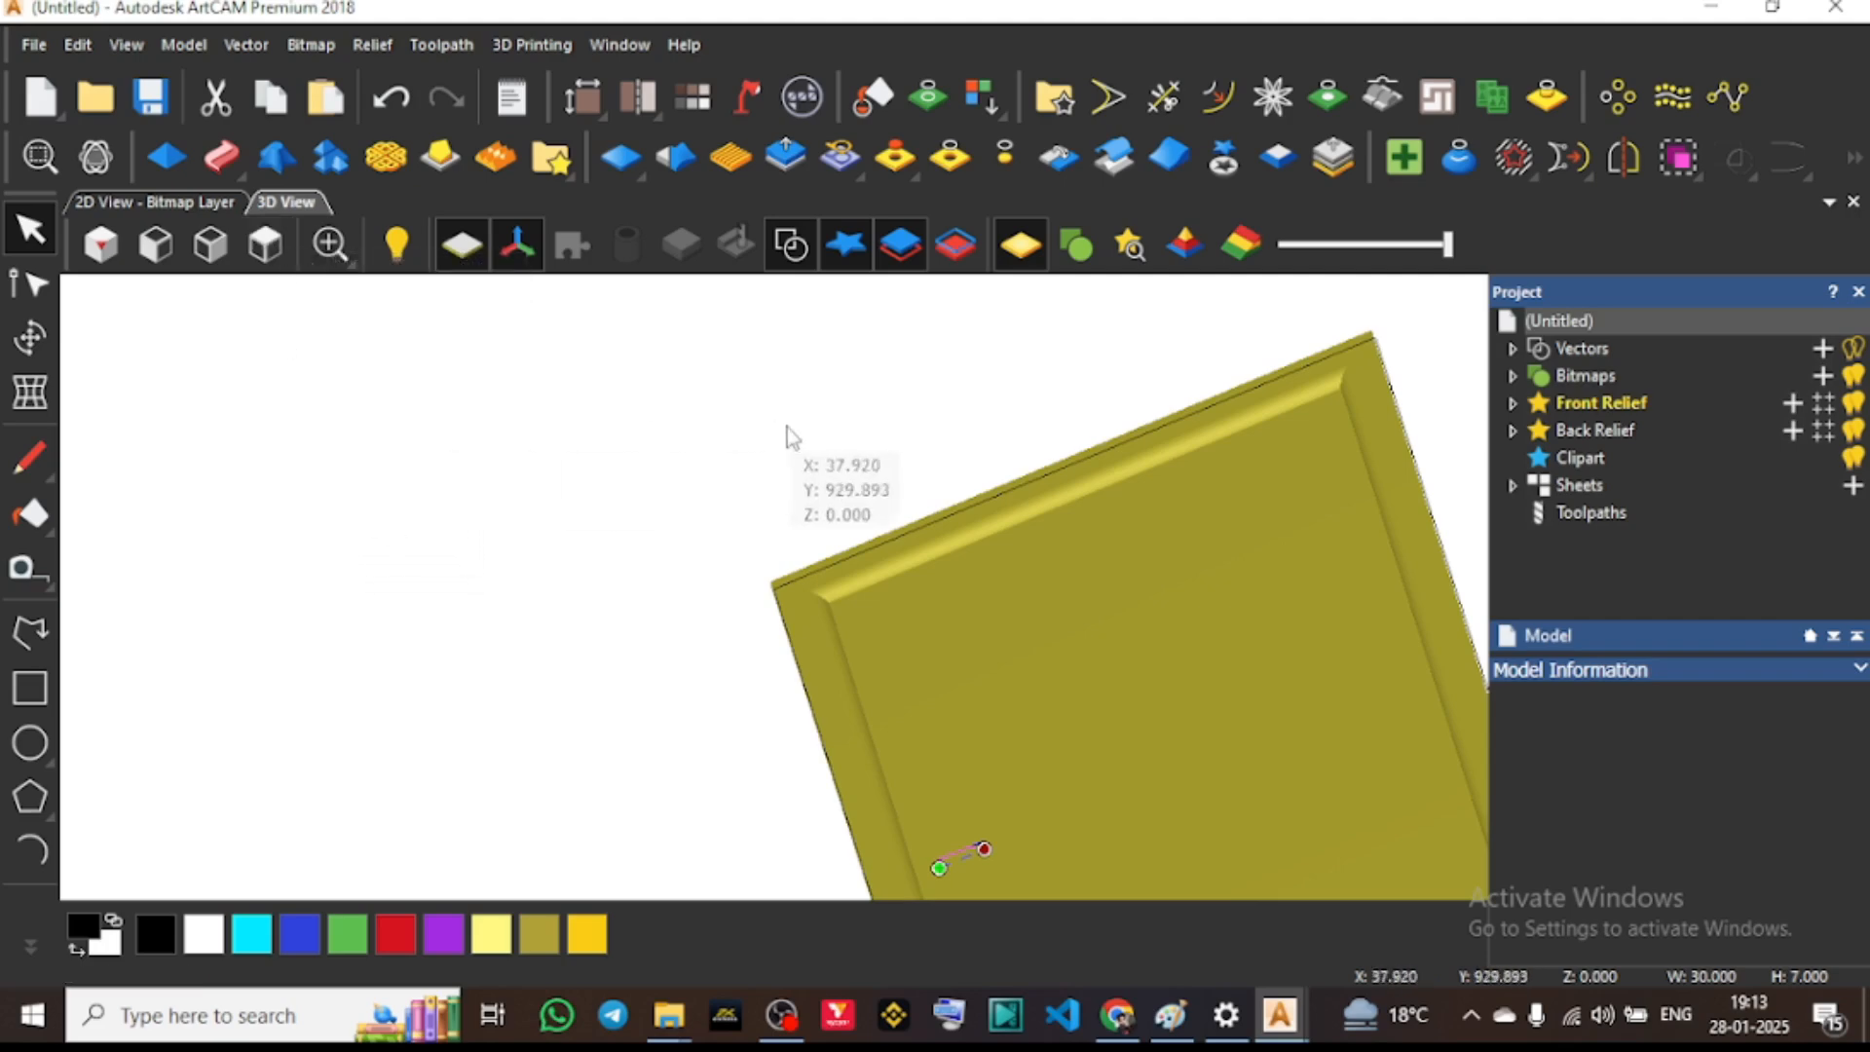
Review the extruded panel relief at an angle and from above in the 3D view
scroll(911, 510, "up", 3)
scroll(968, 588, "down", 6)
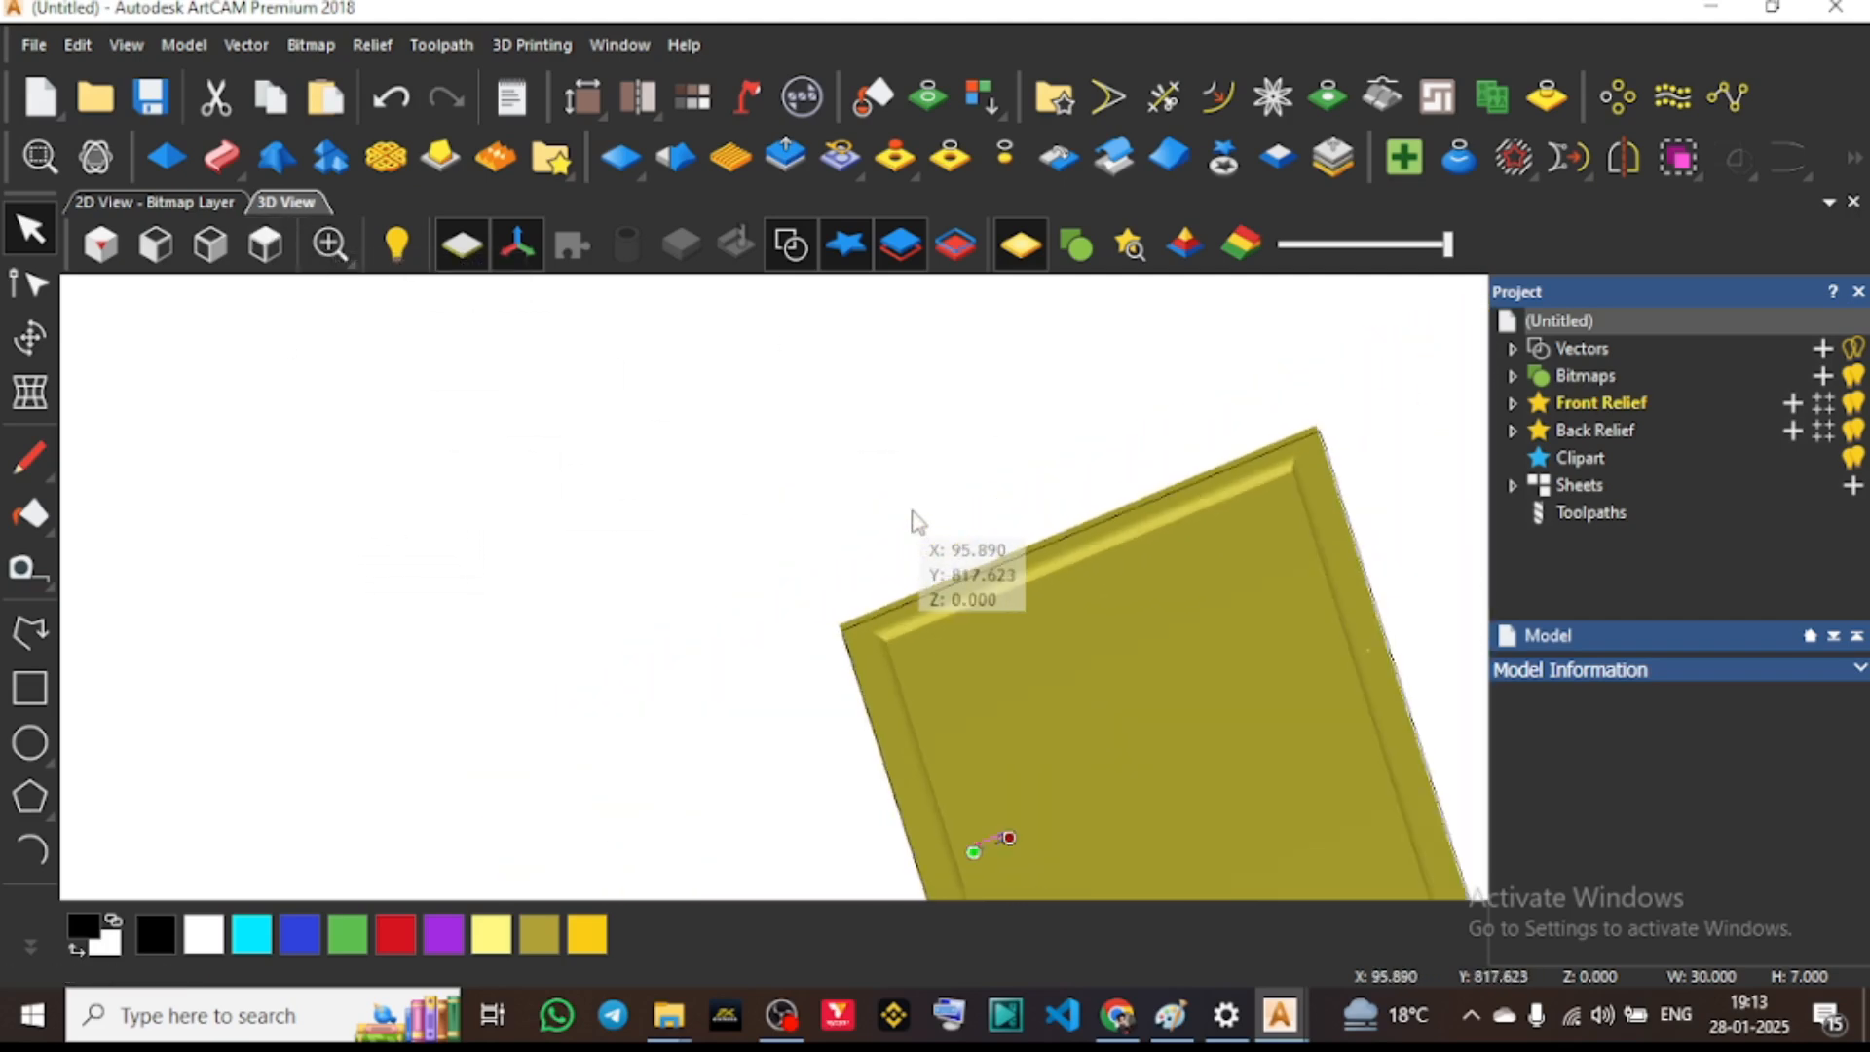
scroll(1029, 728, "up", 3)
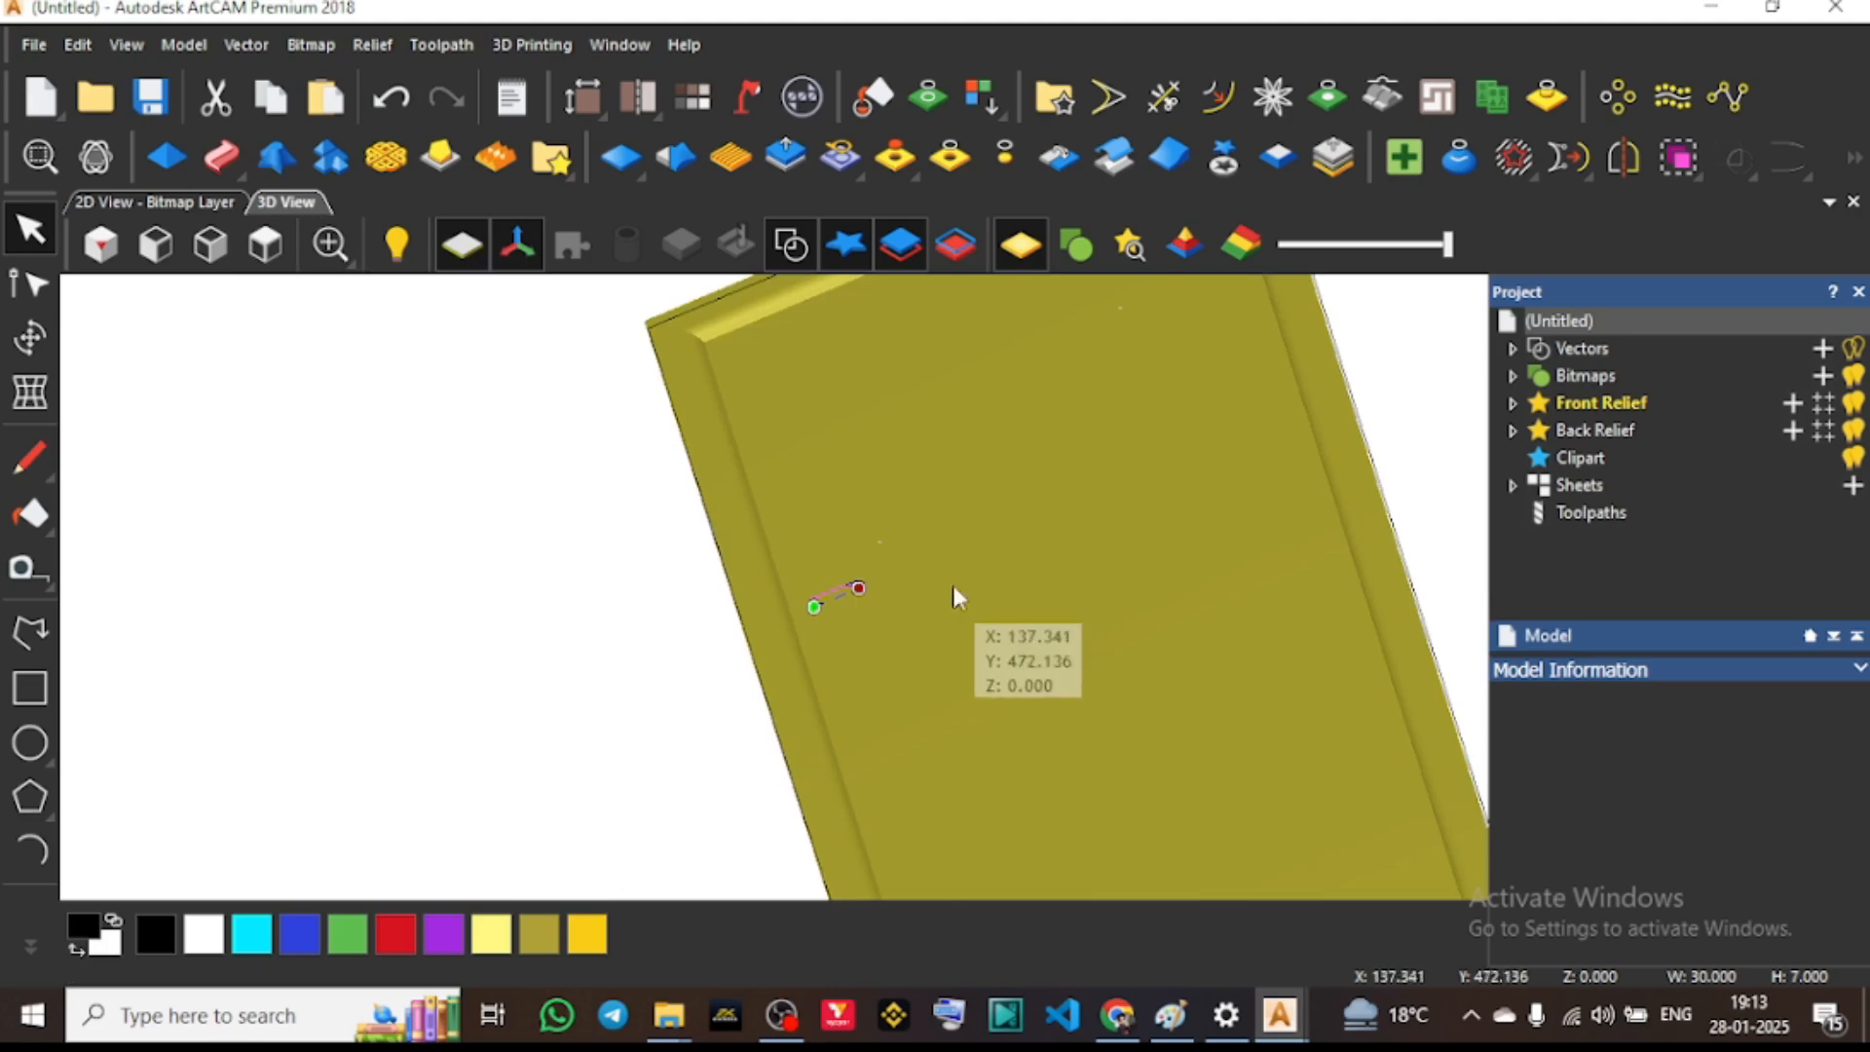
left_click(274, 255)
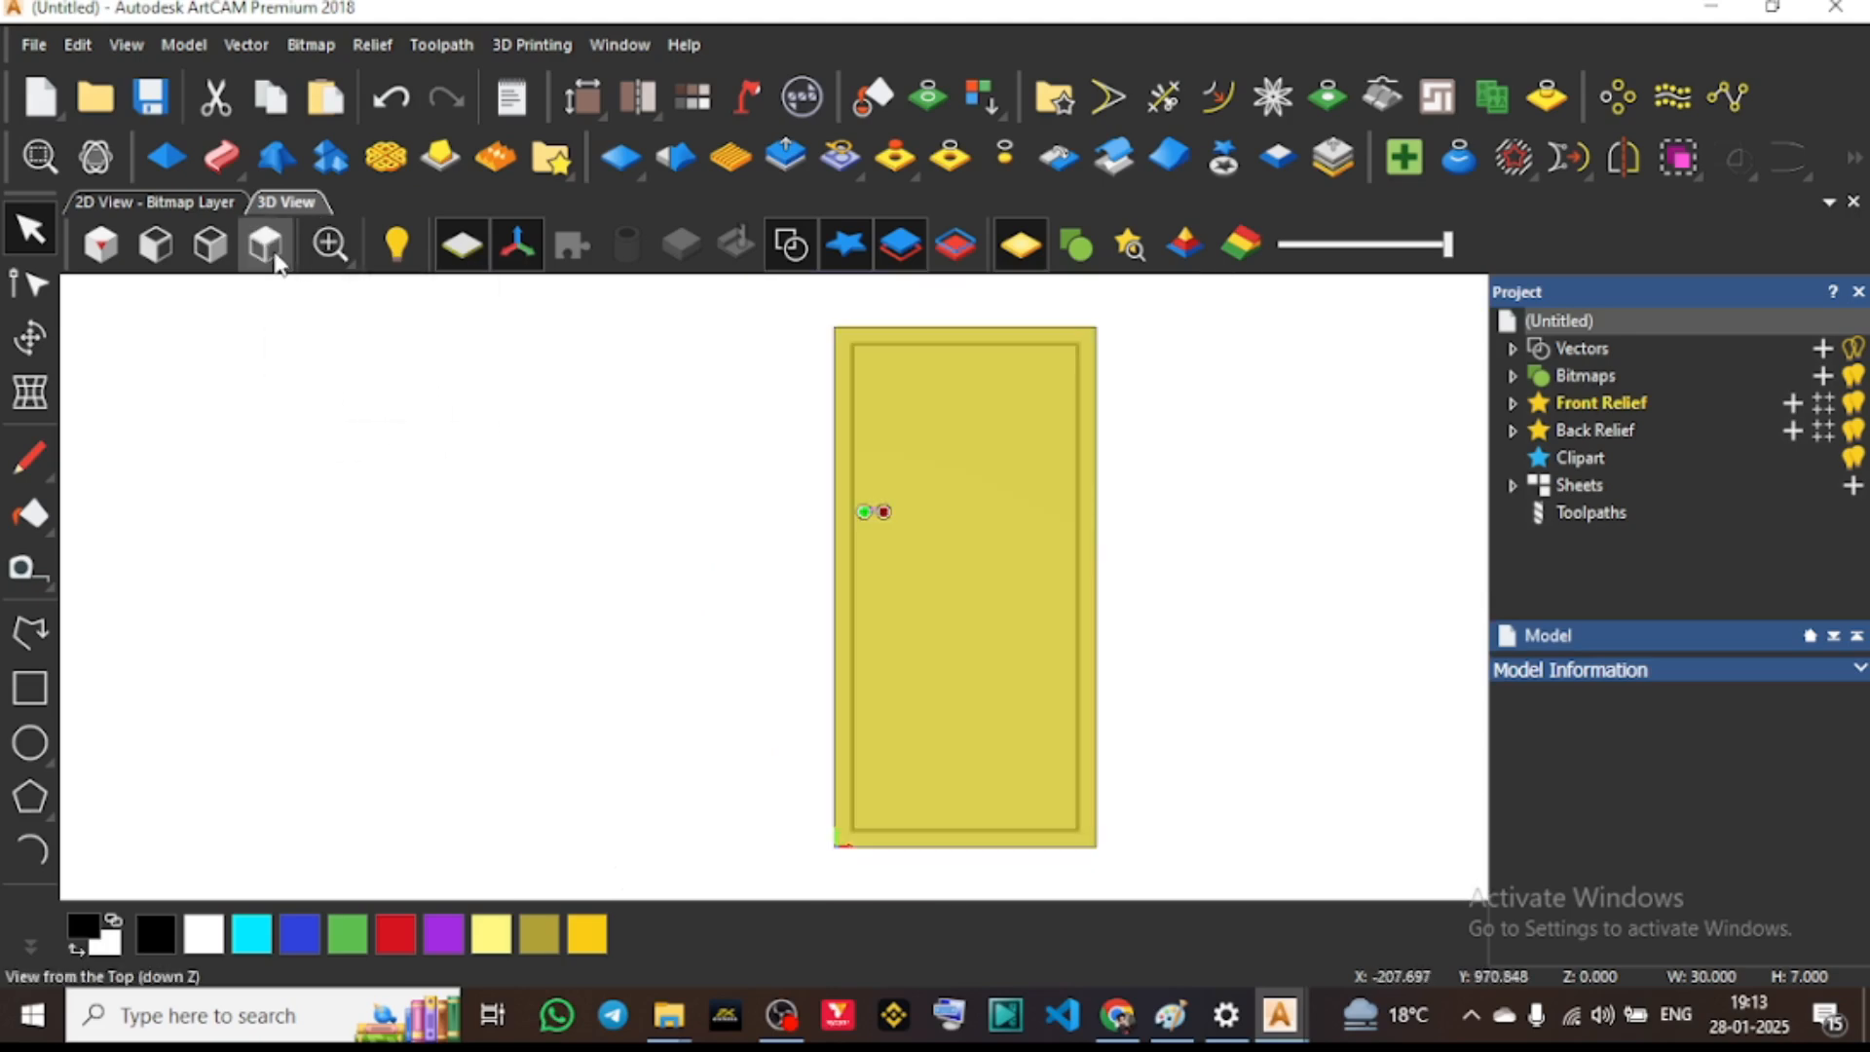
scroll(1004, 565, "up", 2)
scroll(1120, 536, "down", 2)
scroll(978, 355, "up", 3)
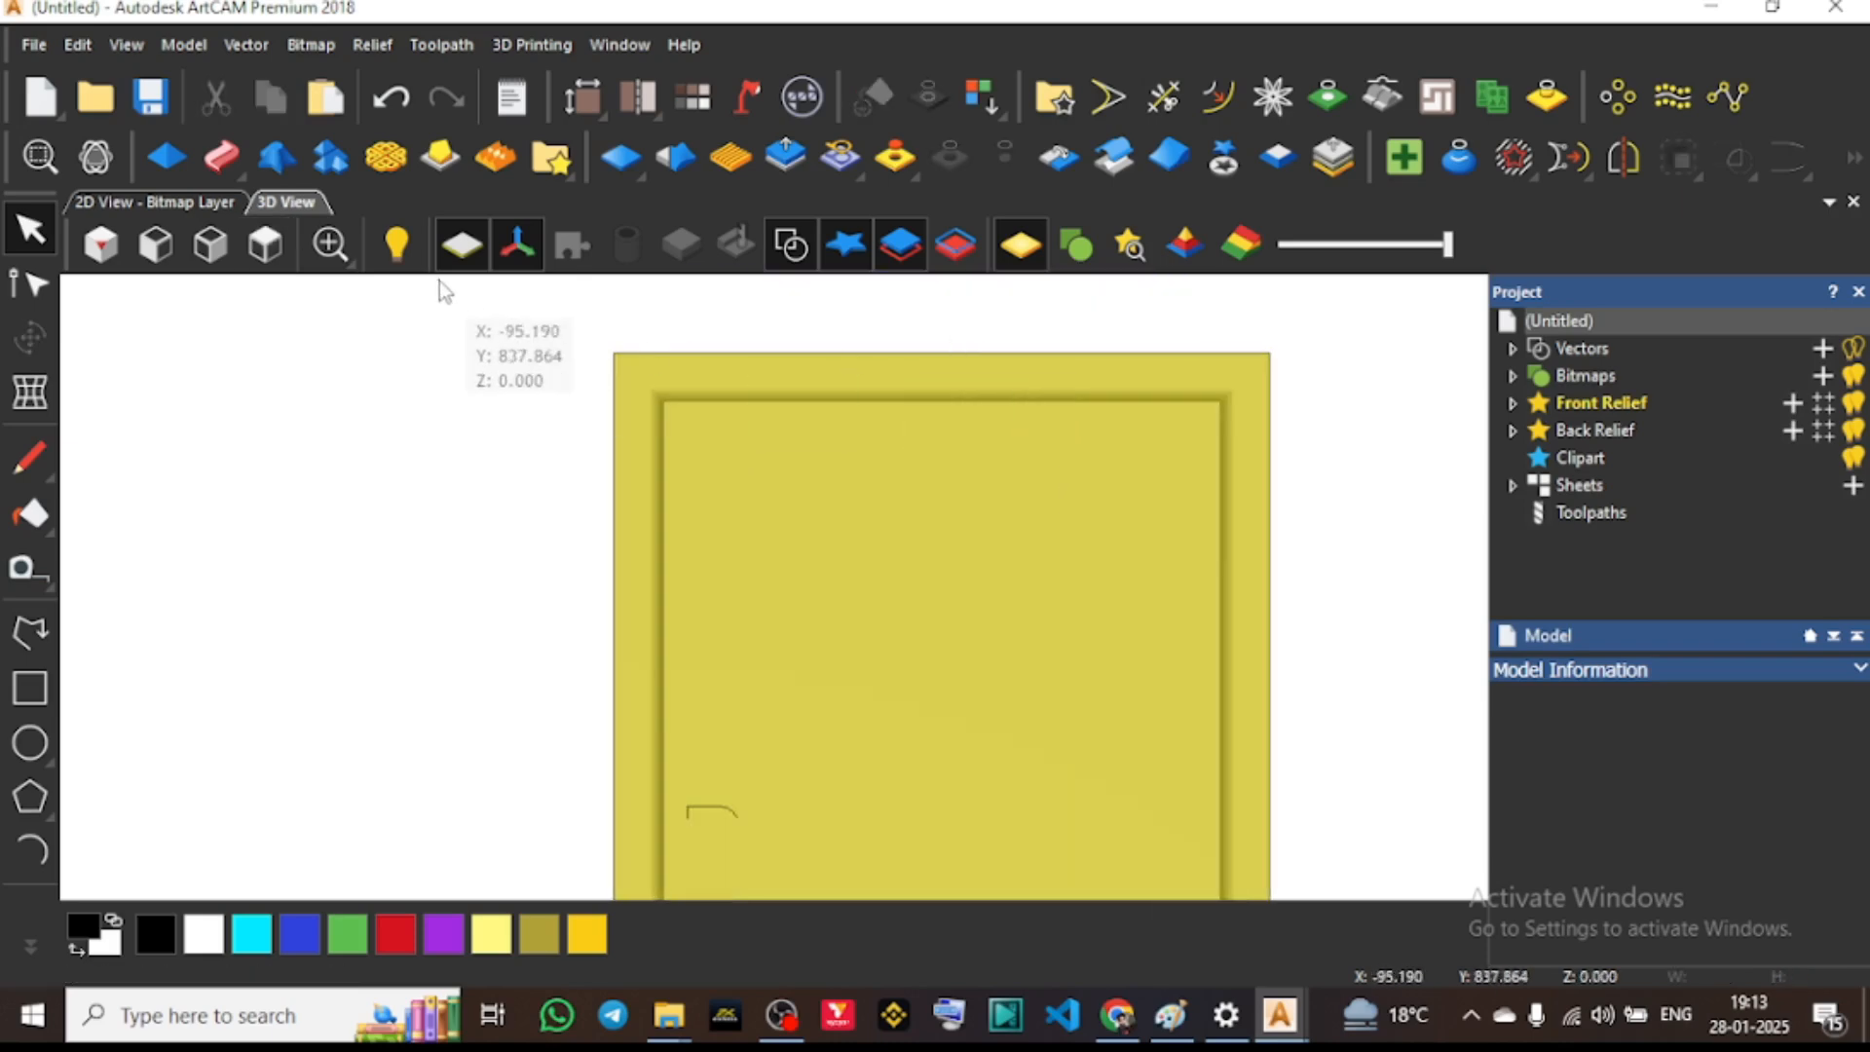
Hide the zero plane, examine the frame alone from above and at oblique angles, and show the plane again
left_click(461, 265)
left_click_drag(834, 489, 802, 301)
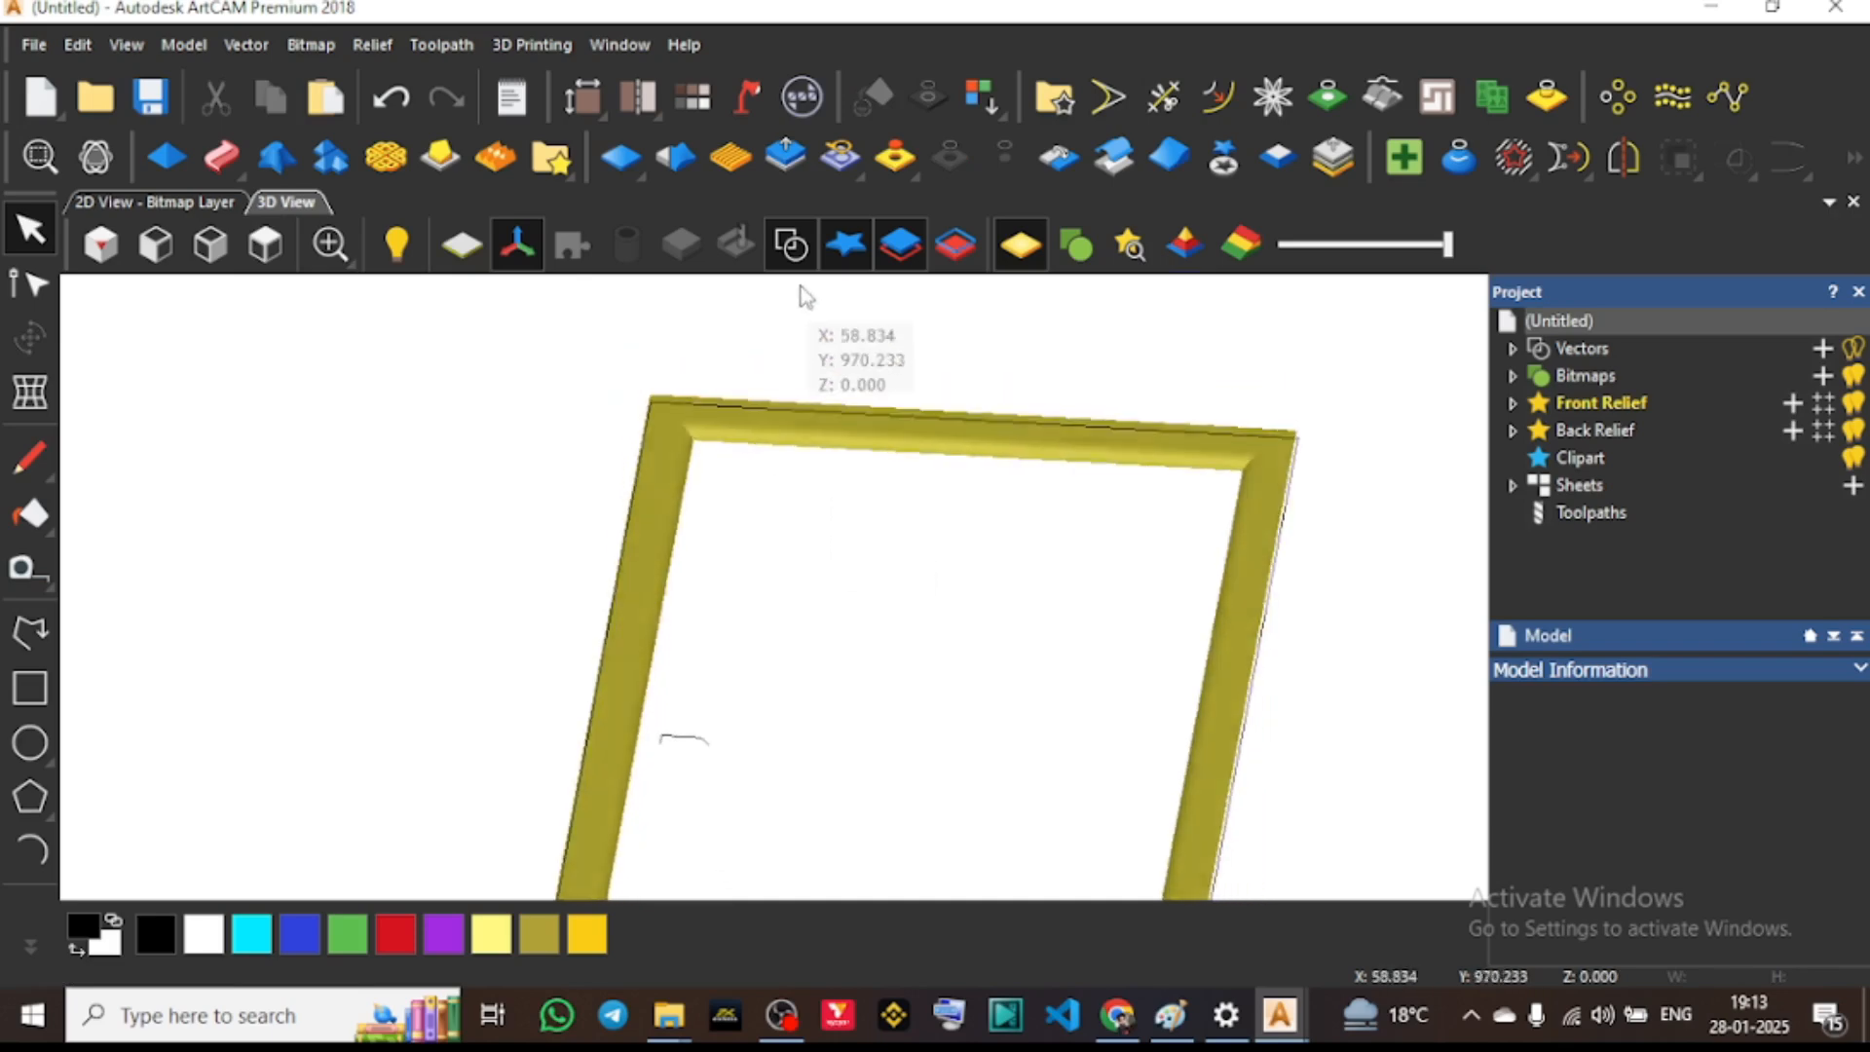
left_click(272, 242)
scroll(776, 689, "up", 3)
scroll(785, 681, "down", 6)
scroll(1079, 458, "up", 4)
scroll(854, 463, "down", 3)
scroll(835, 501, "up", 2)
scroll(1061, 576, "up", 2)
scroll(1036, 547, "down", 3)
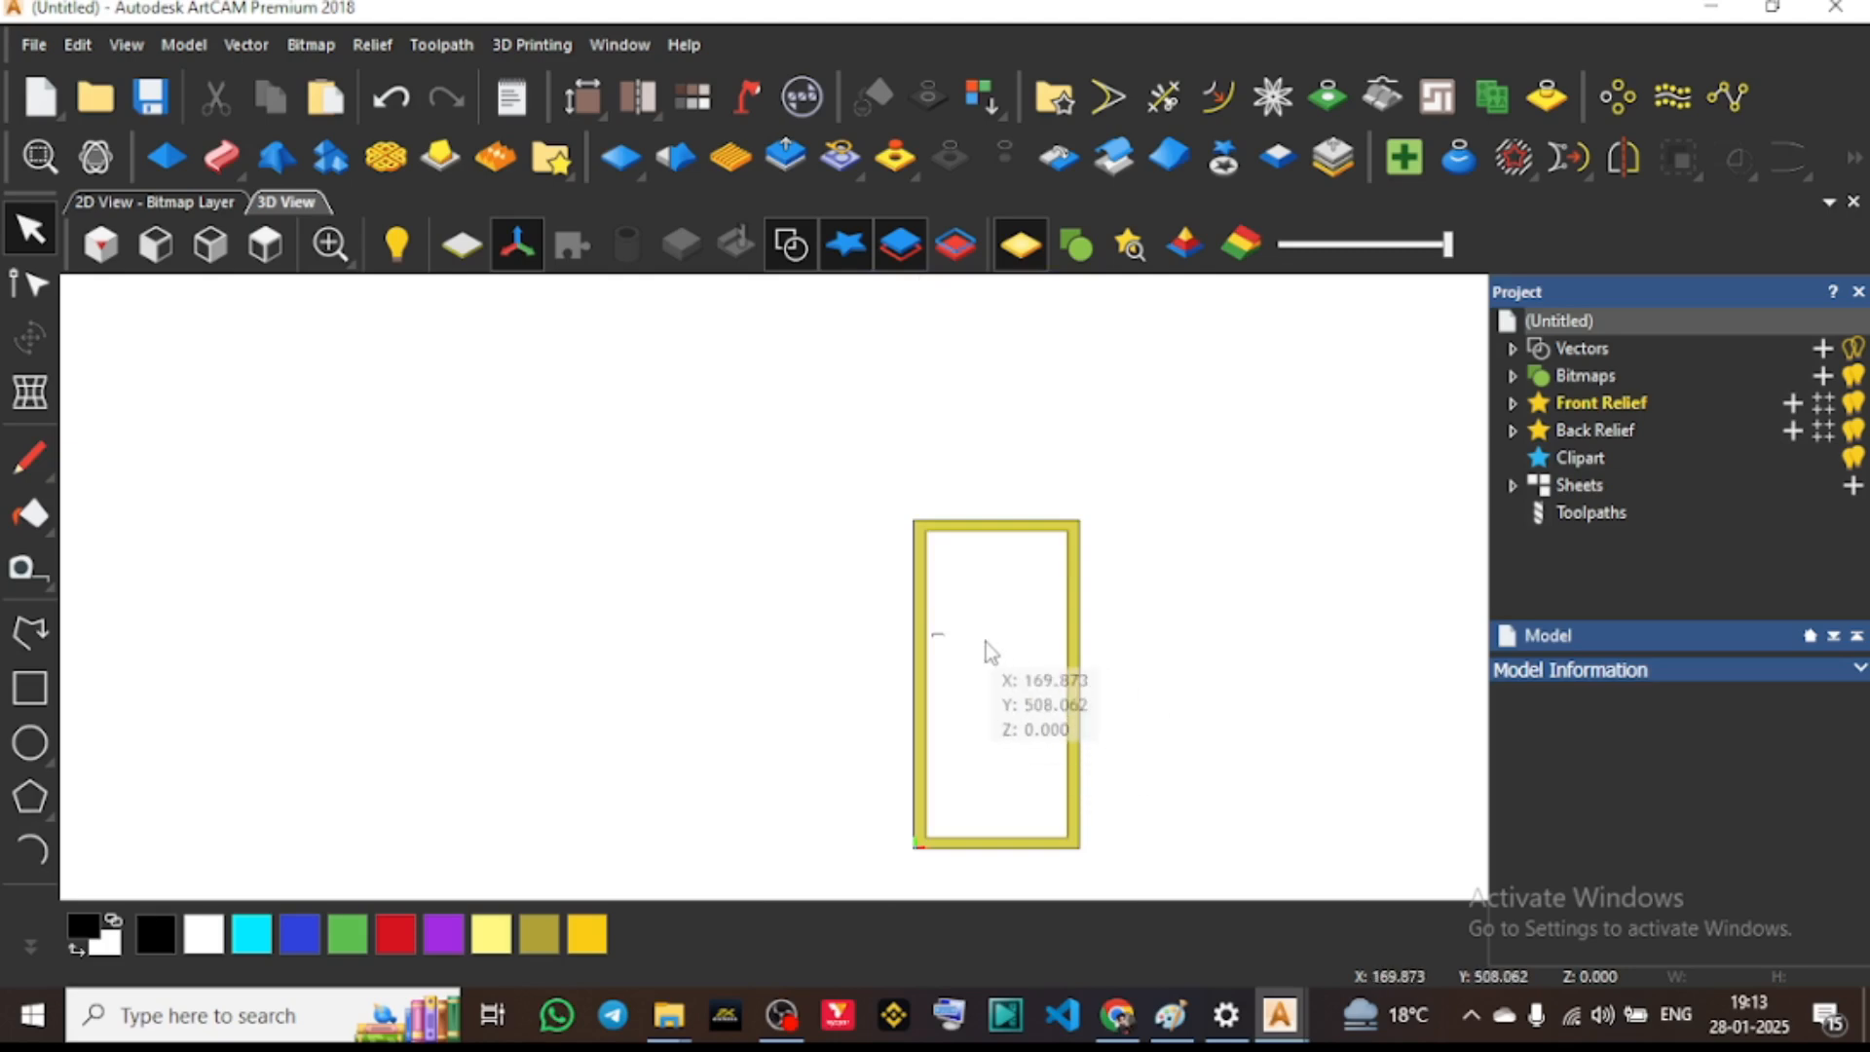
scroll(986, 641, "up", 2)
left_click_drag(984, 509, 1197, 532)
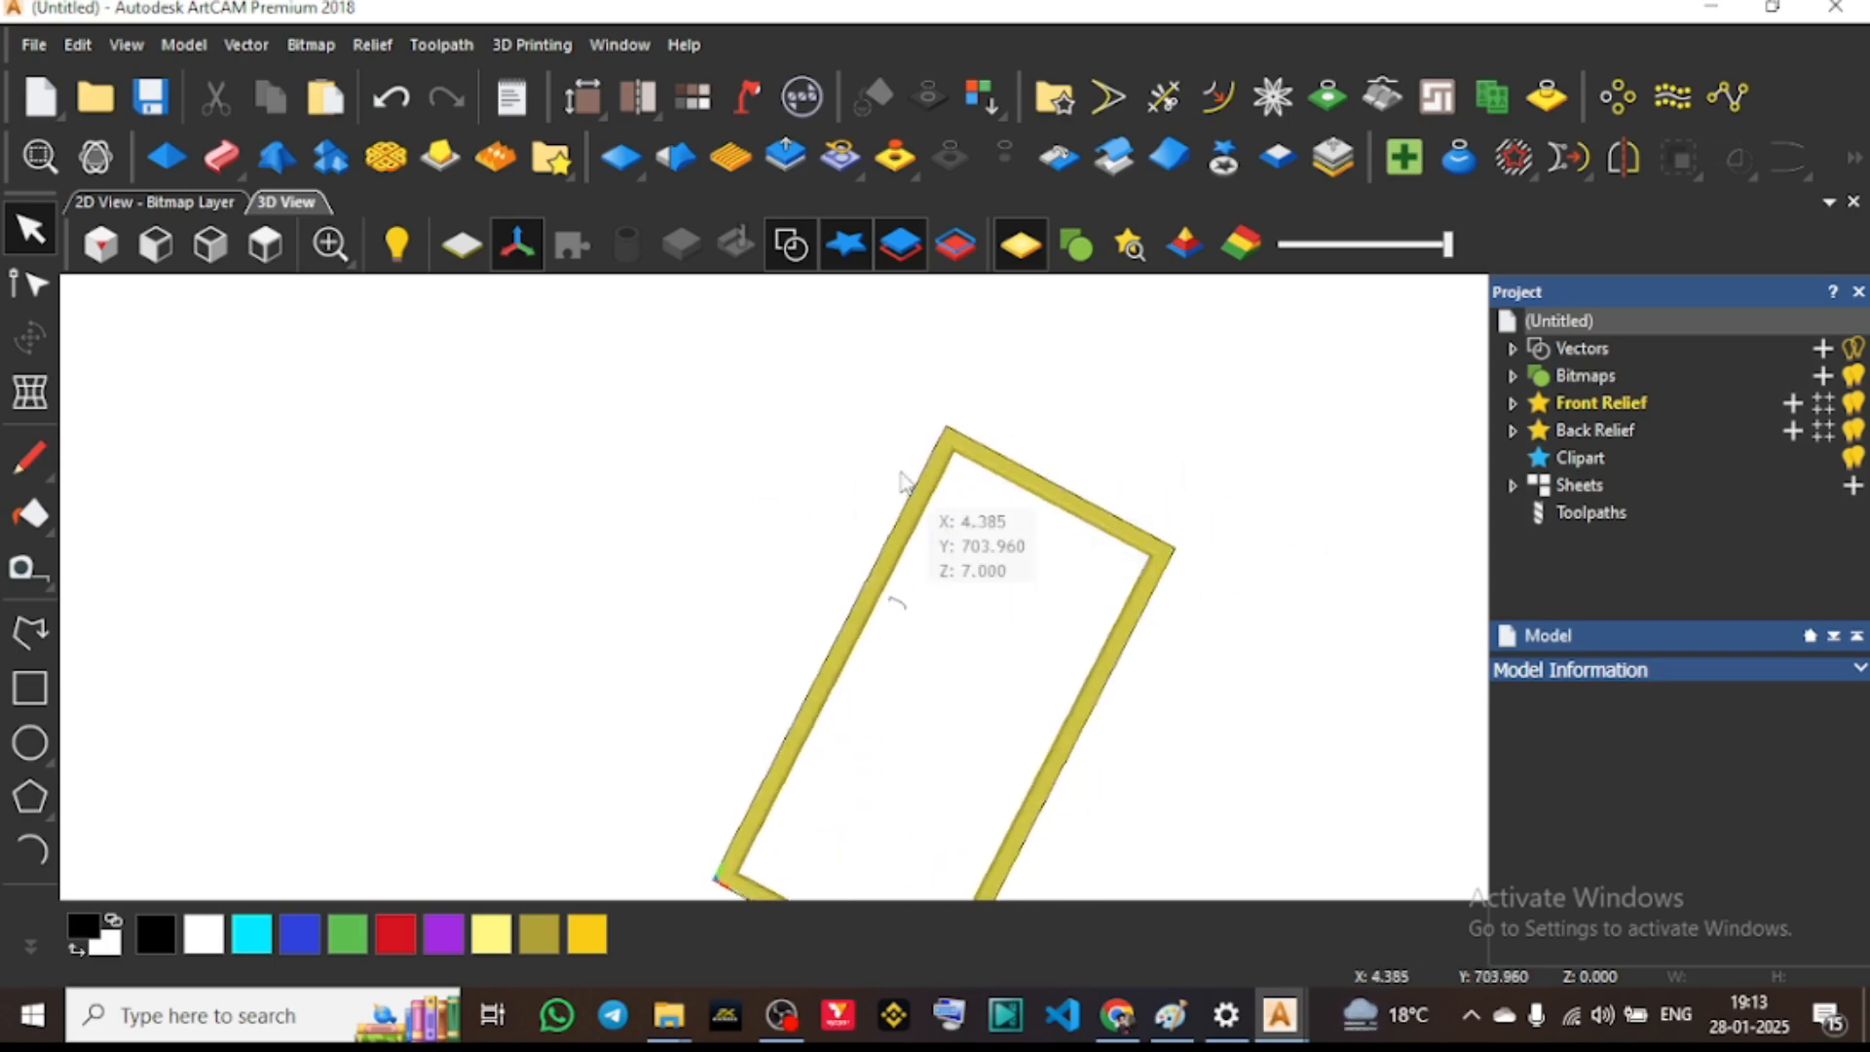
left_click_drag(840, 507, 726, 314)
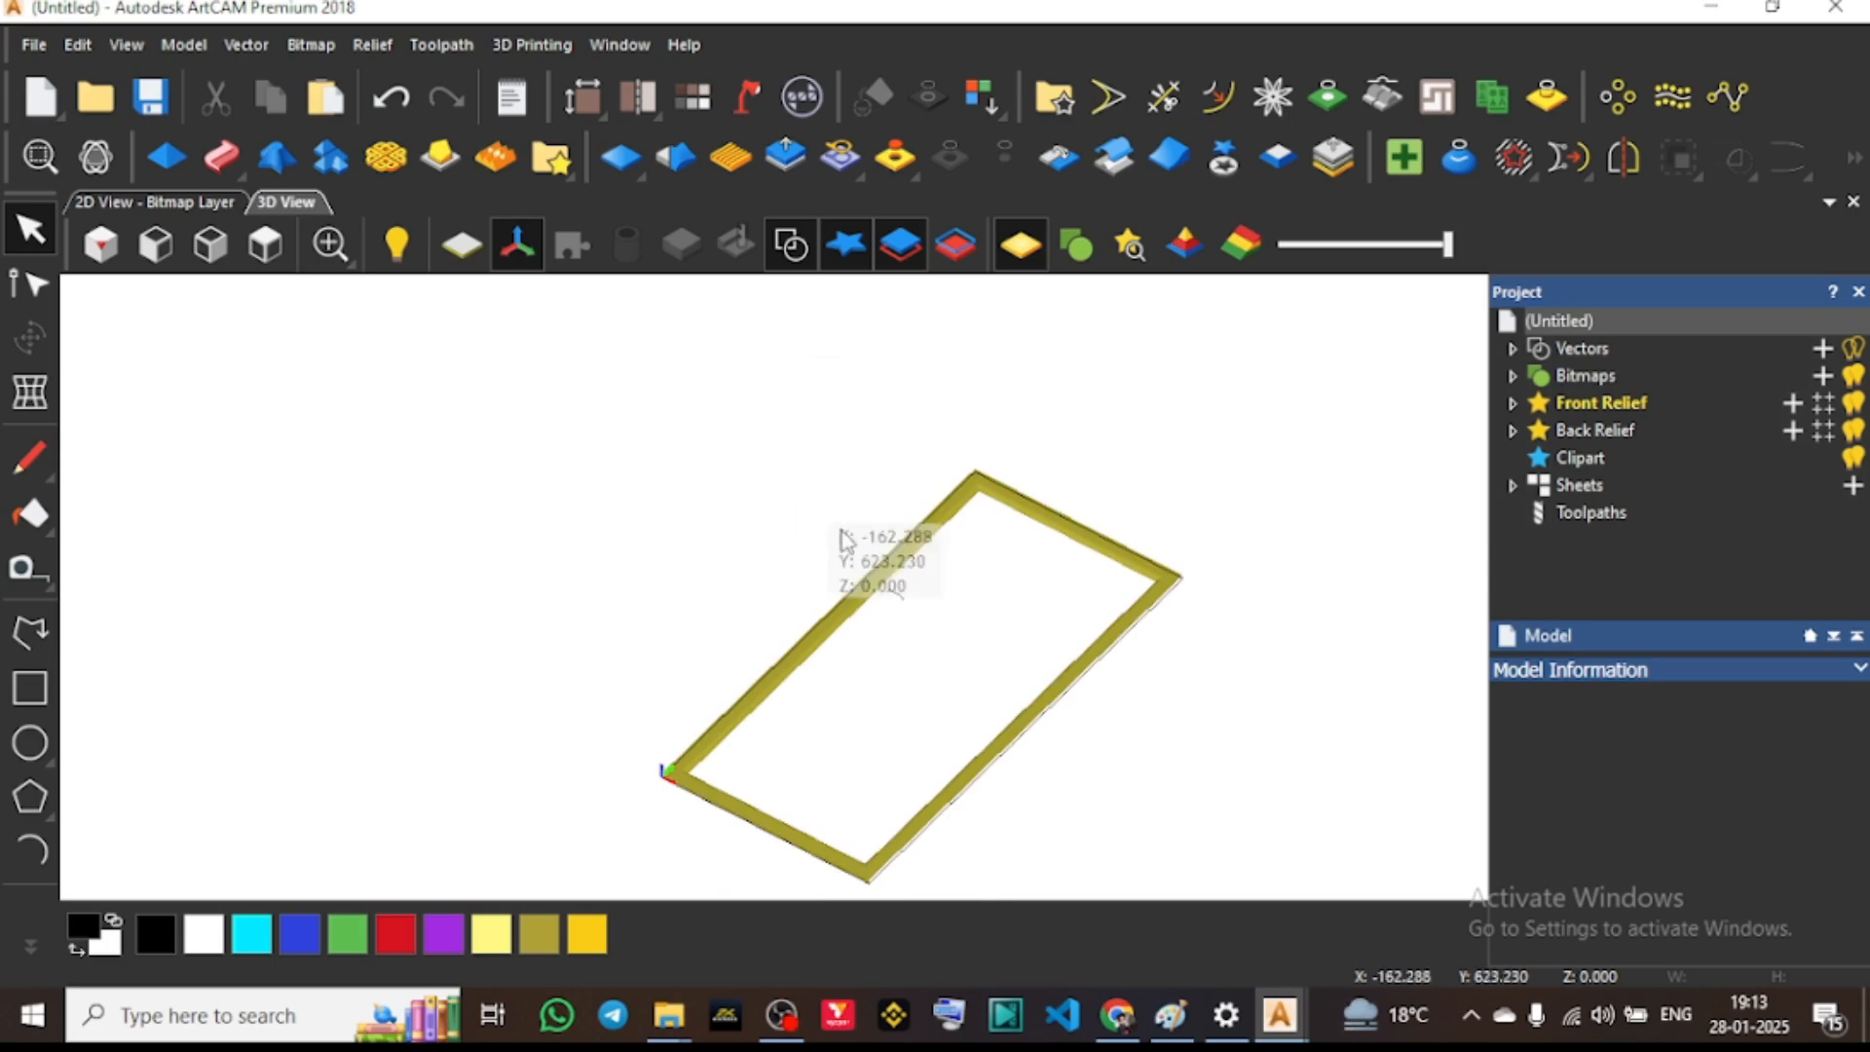
left_click_drag(911, 727, 1159, 612)
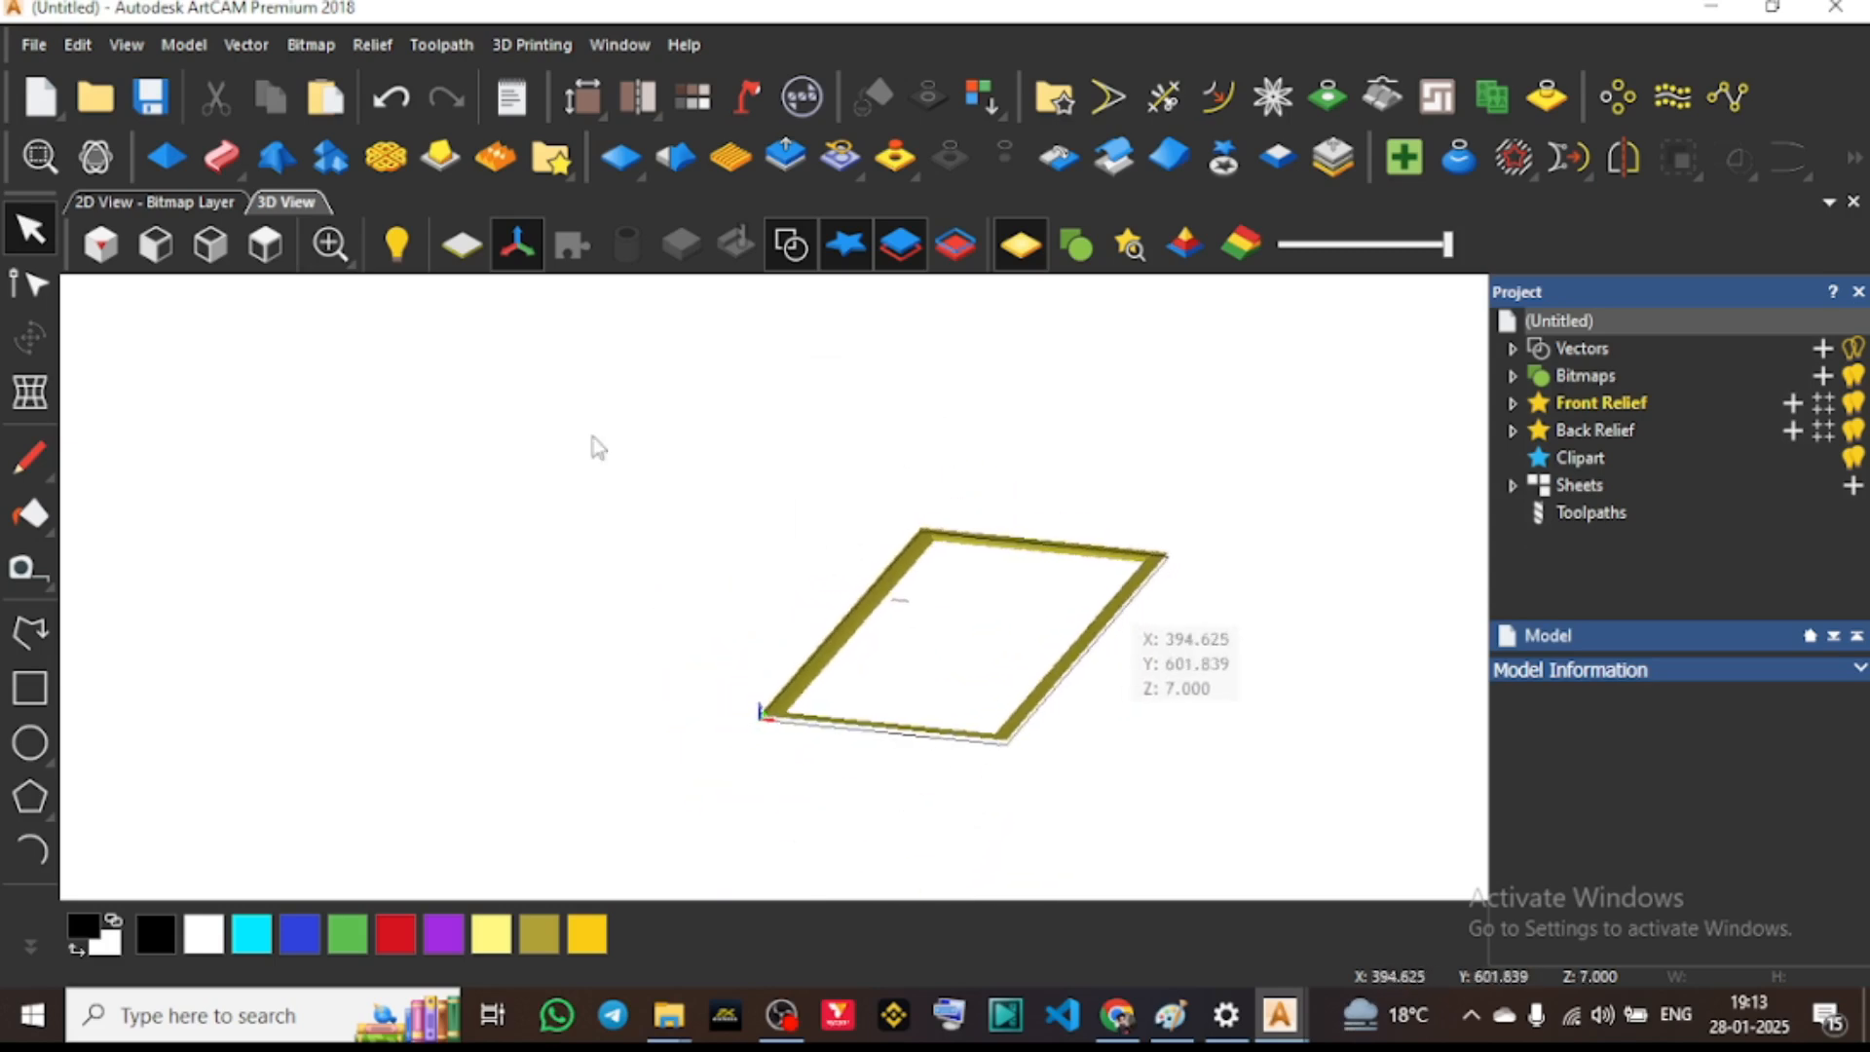
left_click(463, 244)
mouse_move(989, 544)
left_mouse_down()
mouse_move(1064, 721)
mouse_move(1034, 625)
left_mouse_up()
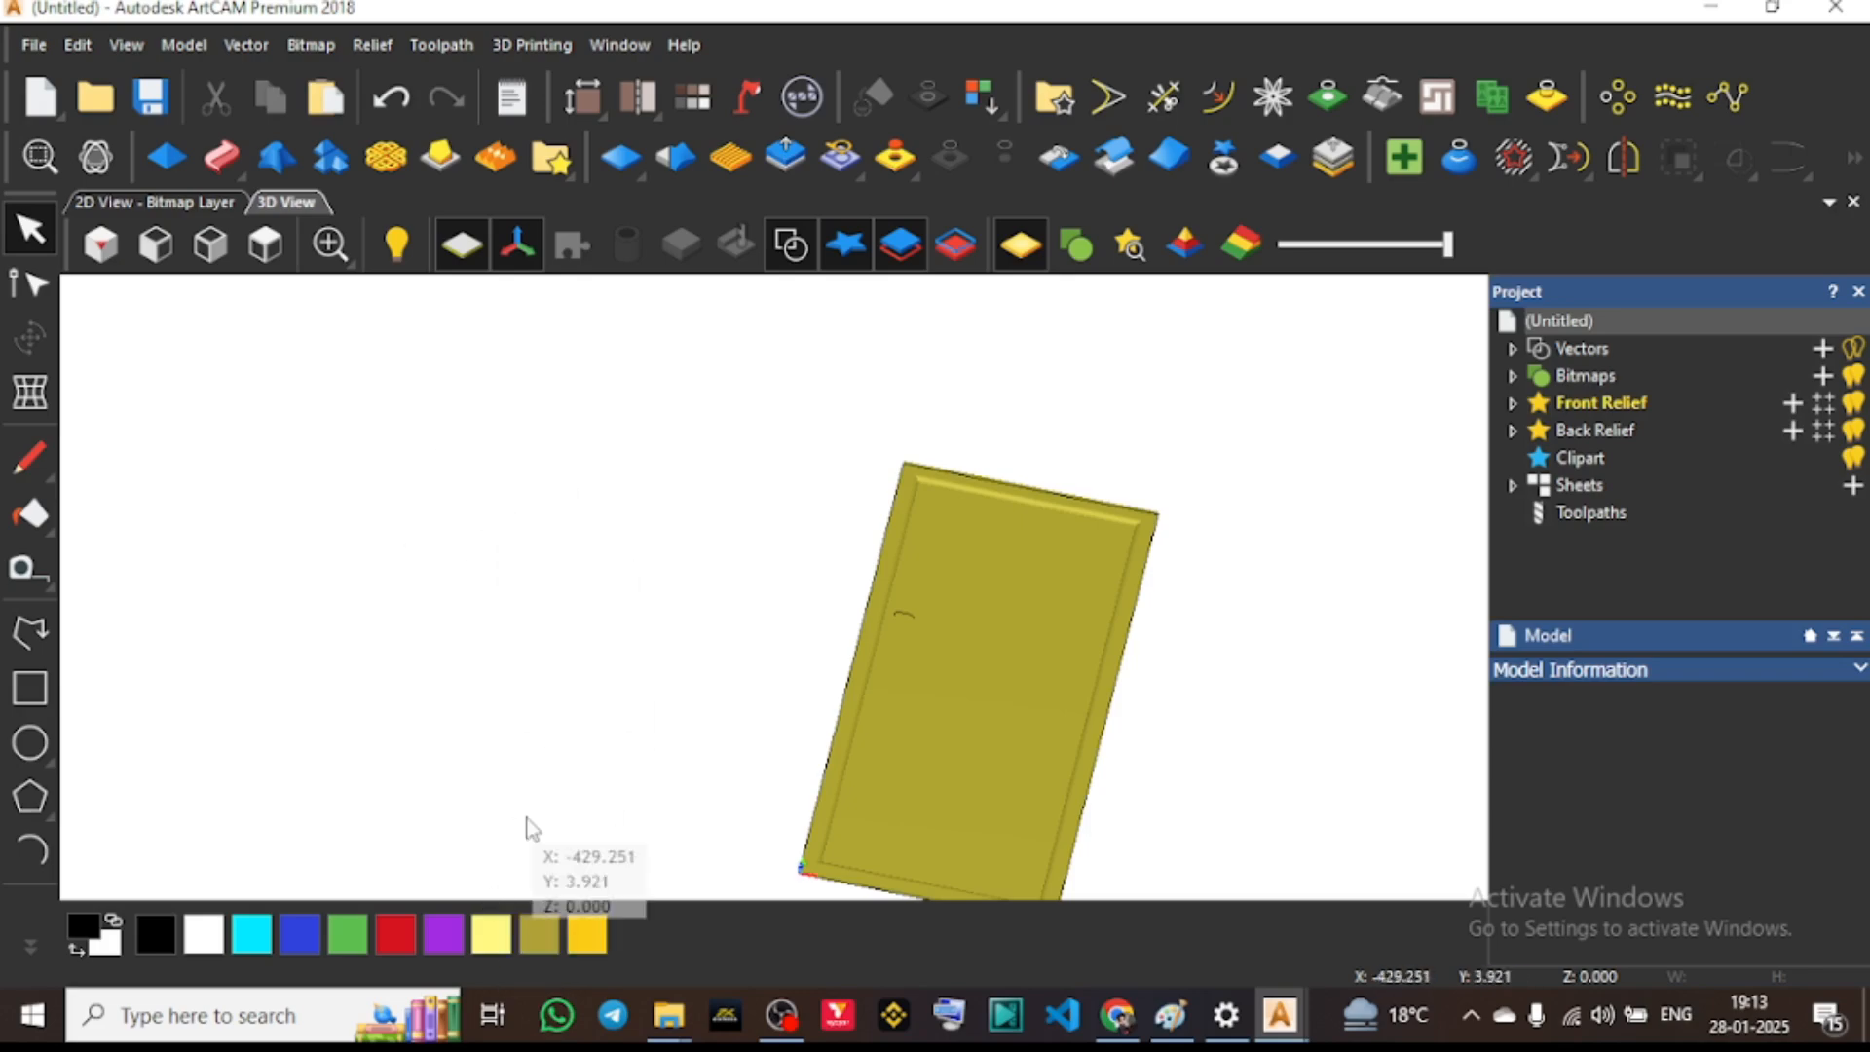
Inspect the whole panel in 3D up close, from above and at a slight tilt
scroll(531, 826, "up", 1)
scroll(534, 814, "up", 1)
scroll(534, 814, "down", 1)
scroll(534, 813, "up", 2)
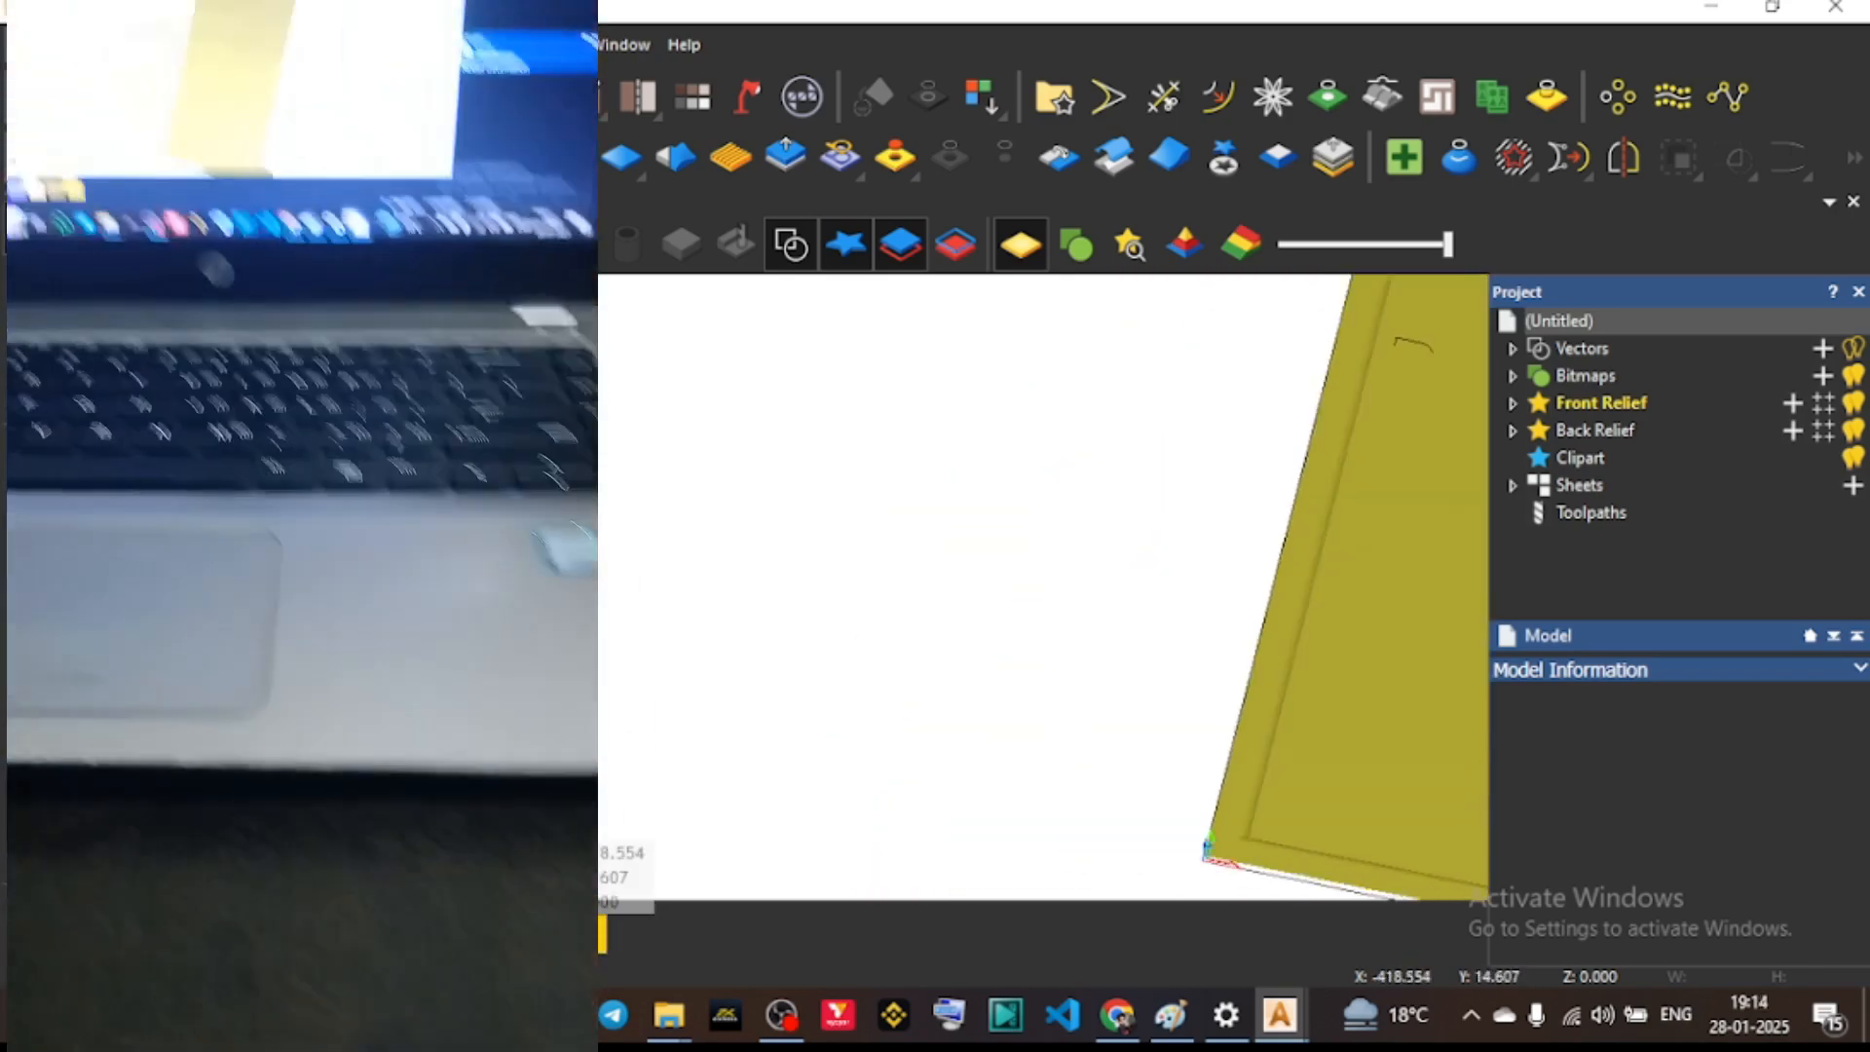
scroll(542, 820, "down", 3)
scroll(541, 820, "up", 3)
scroll(542, 821, "down", 3)
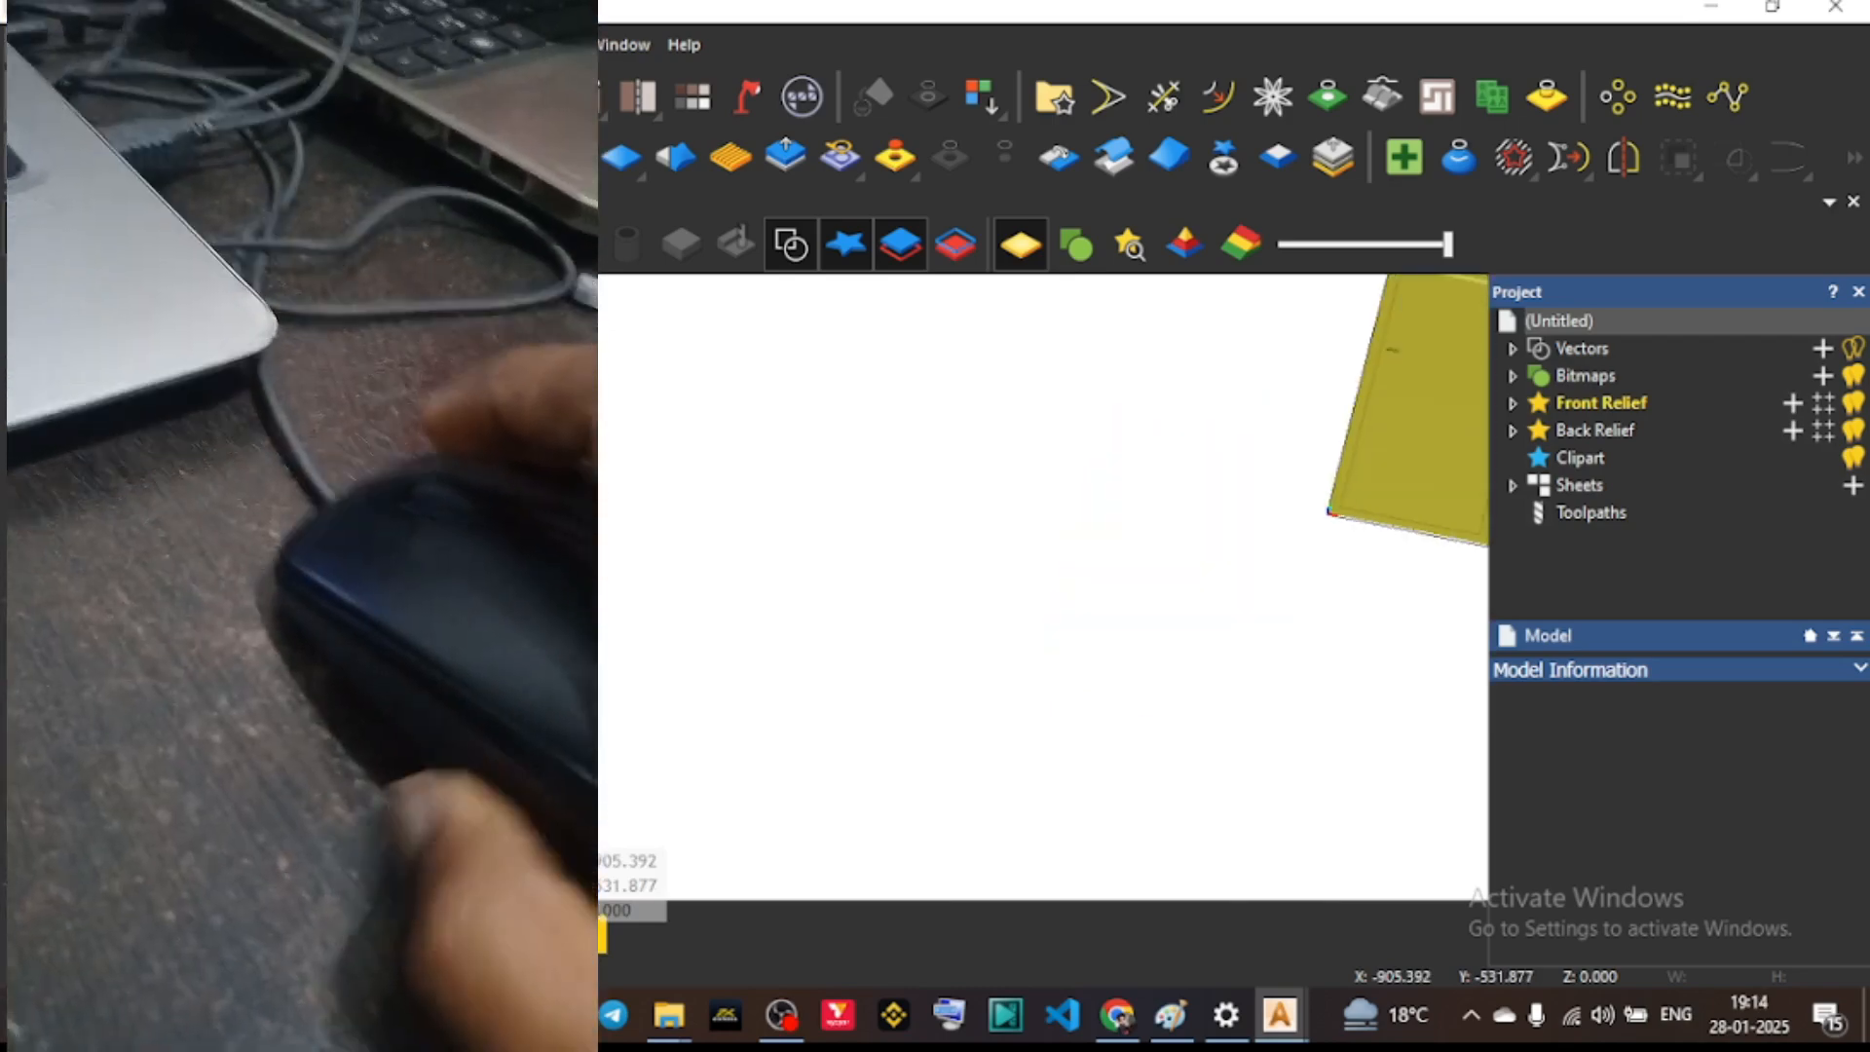
scroll(542, 820, "up", 2)
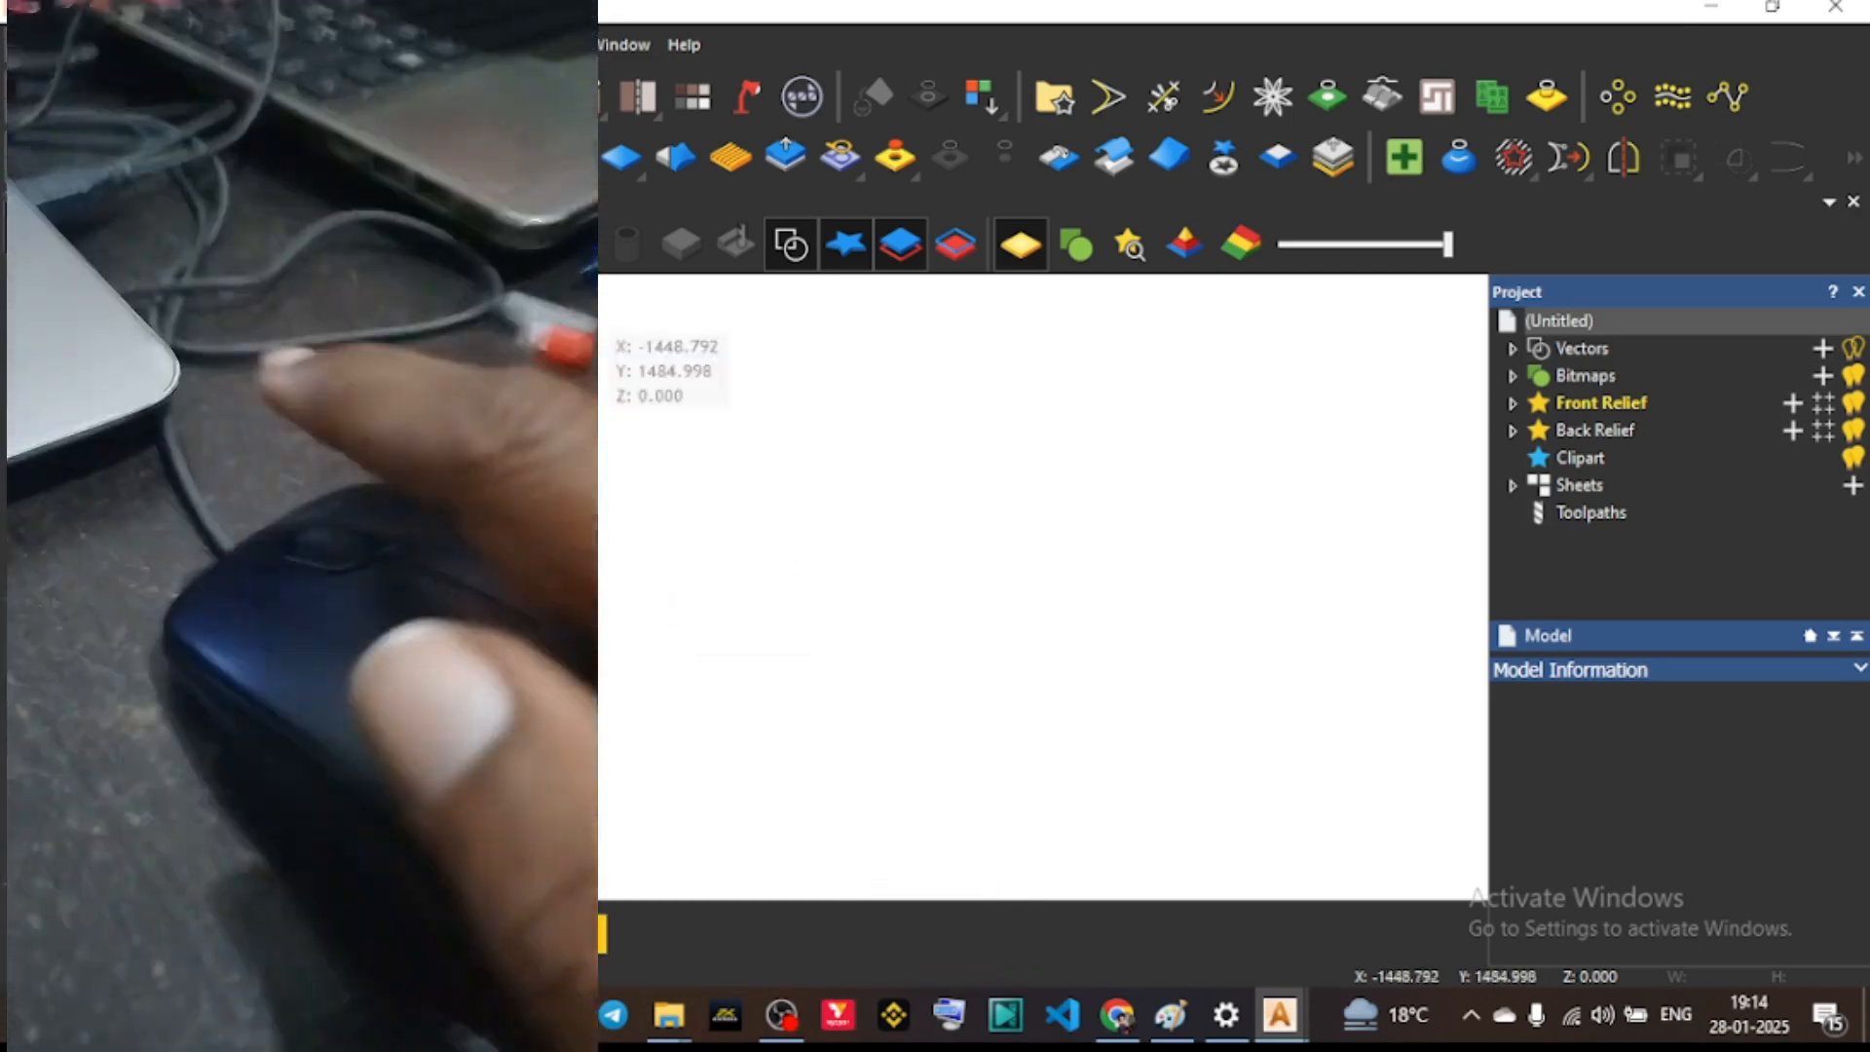
left_click(517, 244)
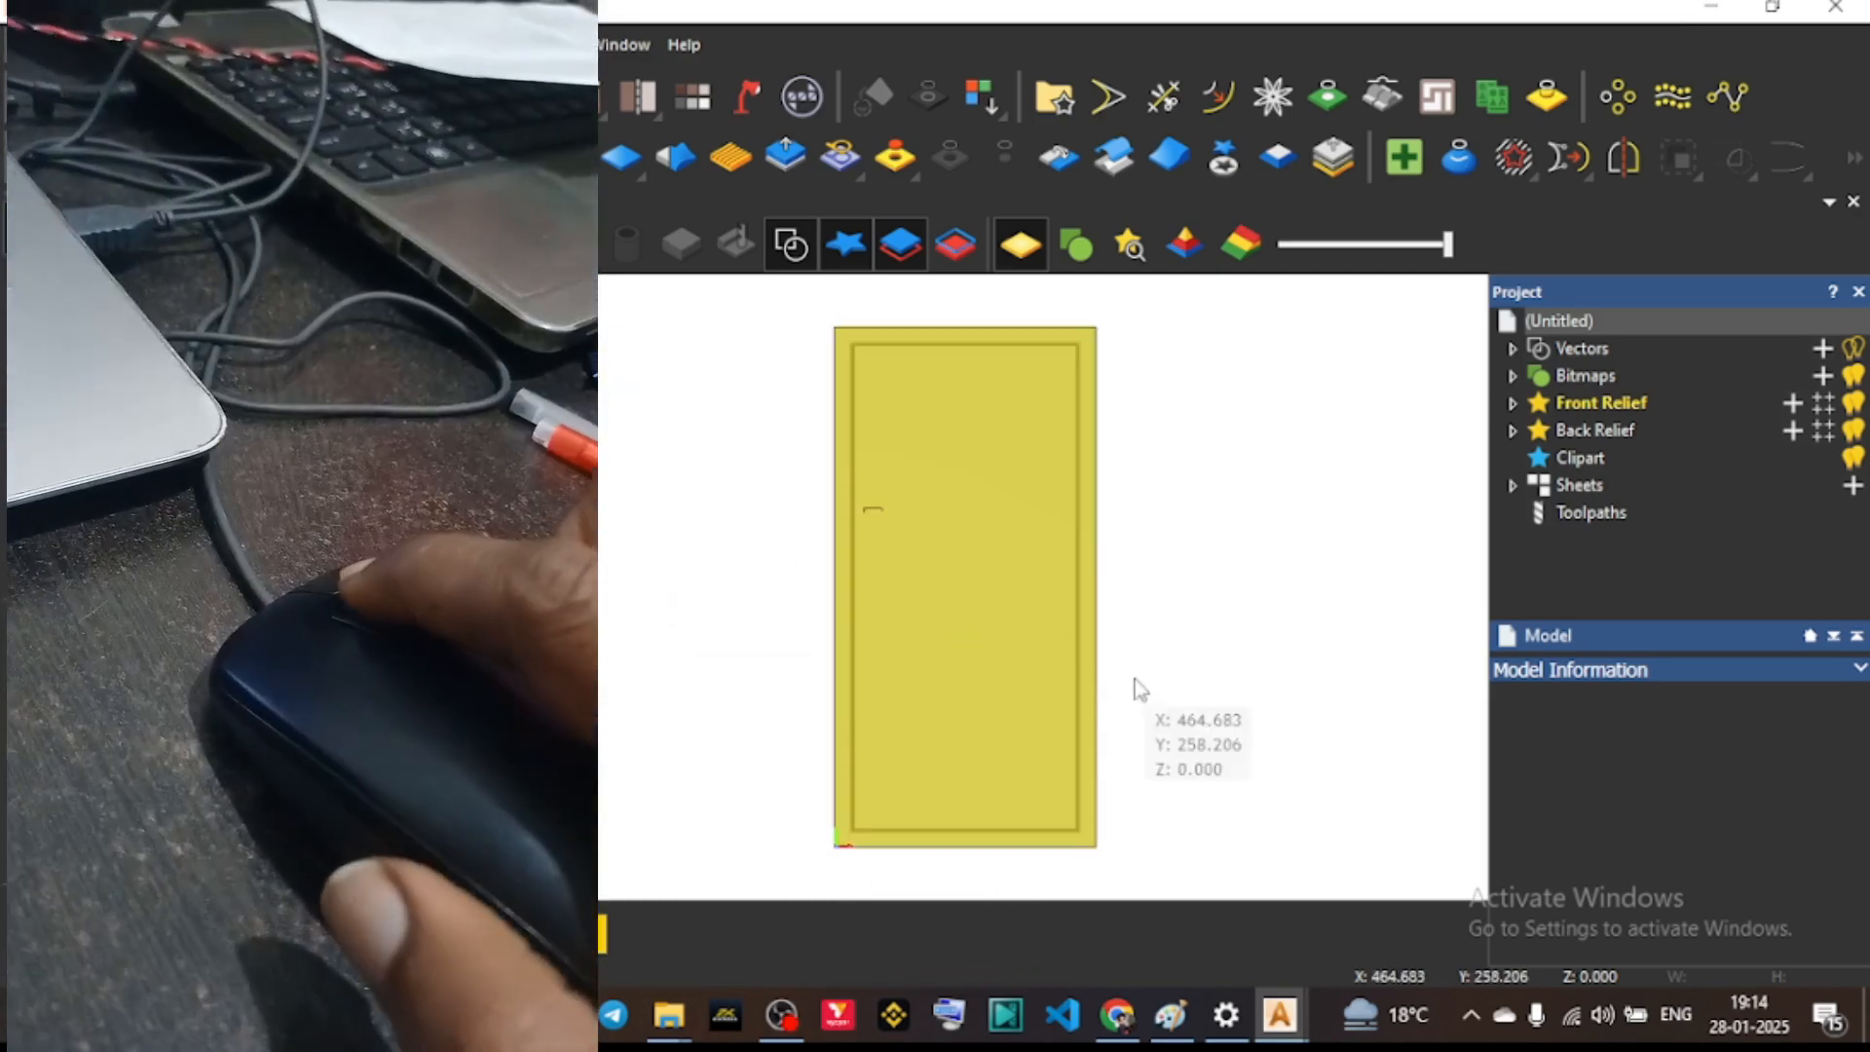
left_click_drag(1014, 618, 1052, 495)
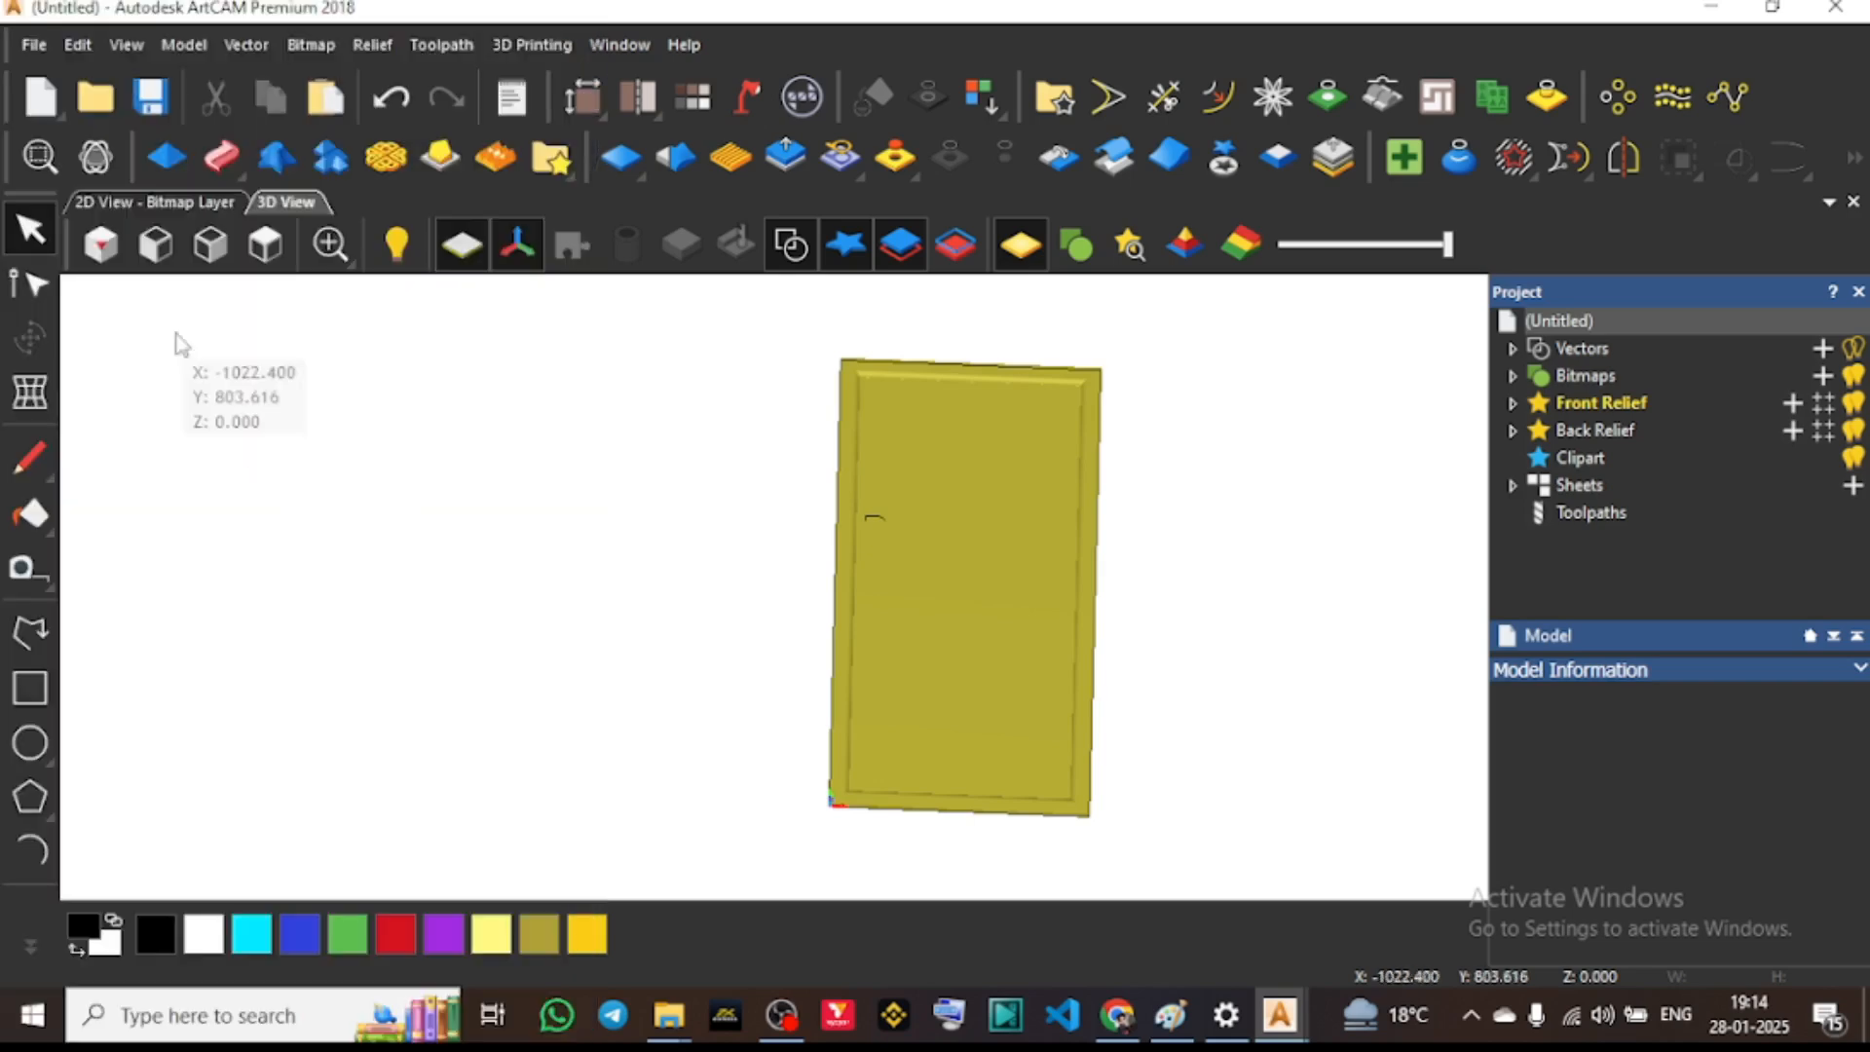
Start a relief import and go to the Desktop folder
left_click(372, 46)
mouse_move(419, 90)
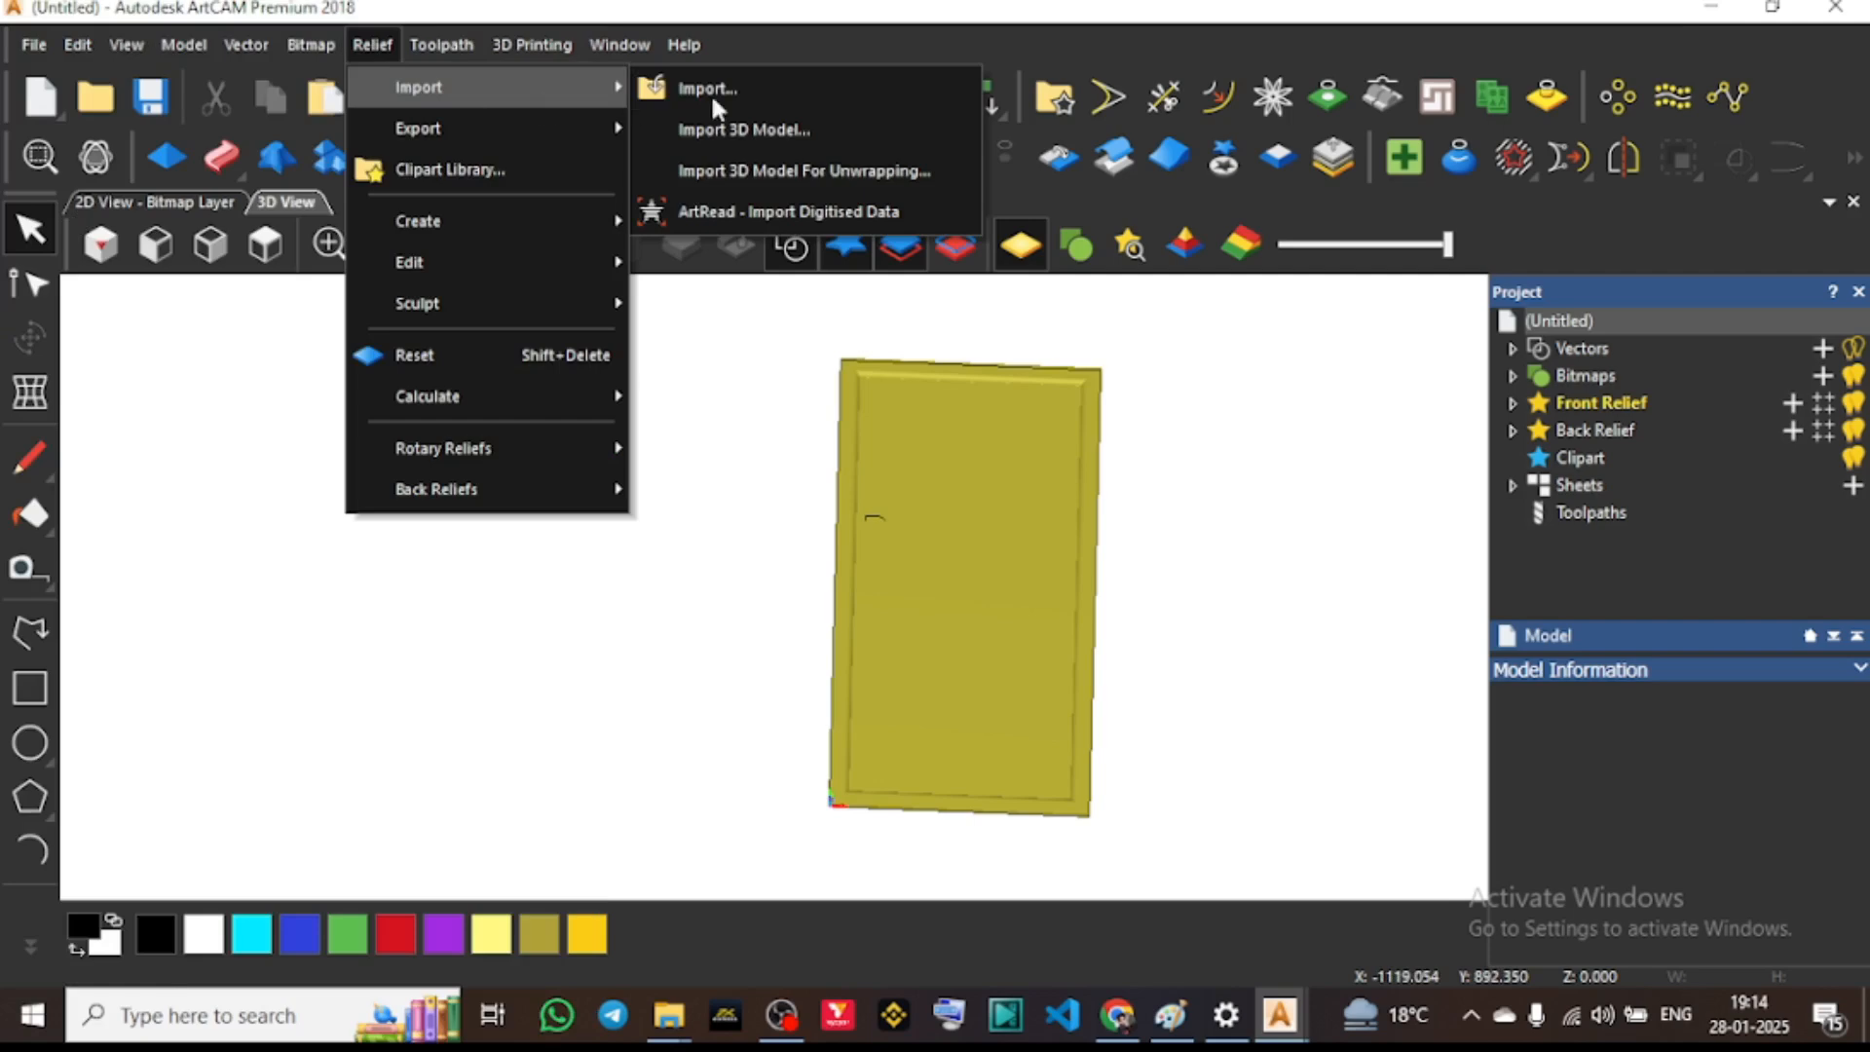
left_click(765, 103)
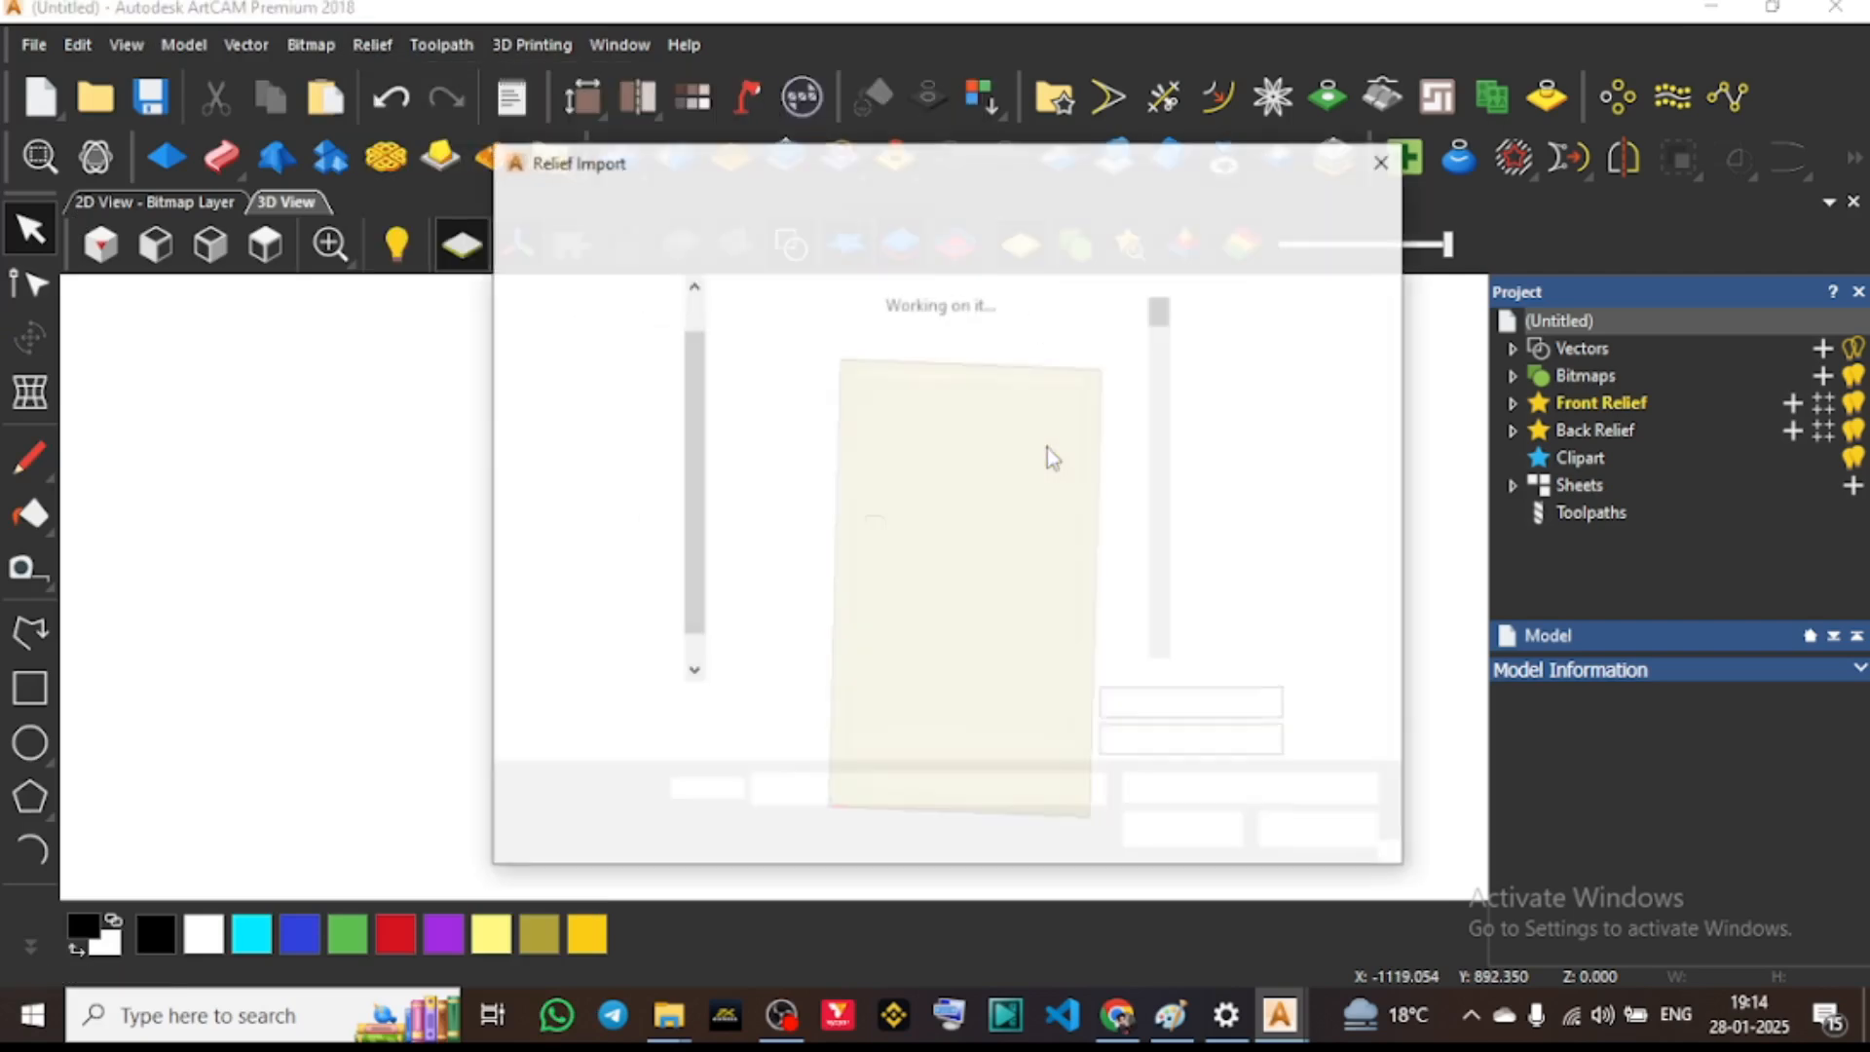
left_click(604, 410)
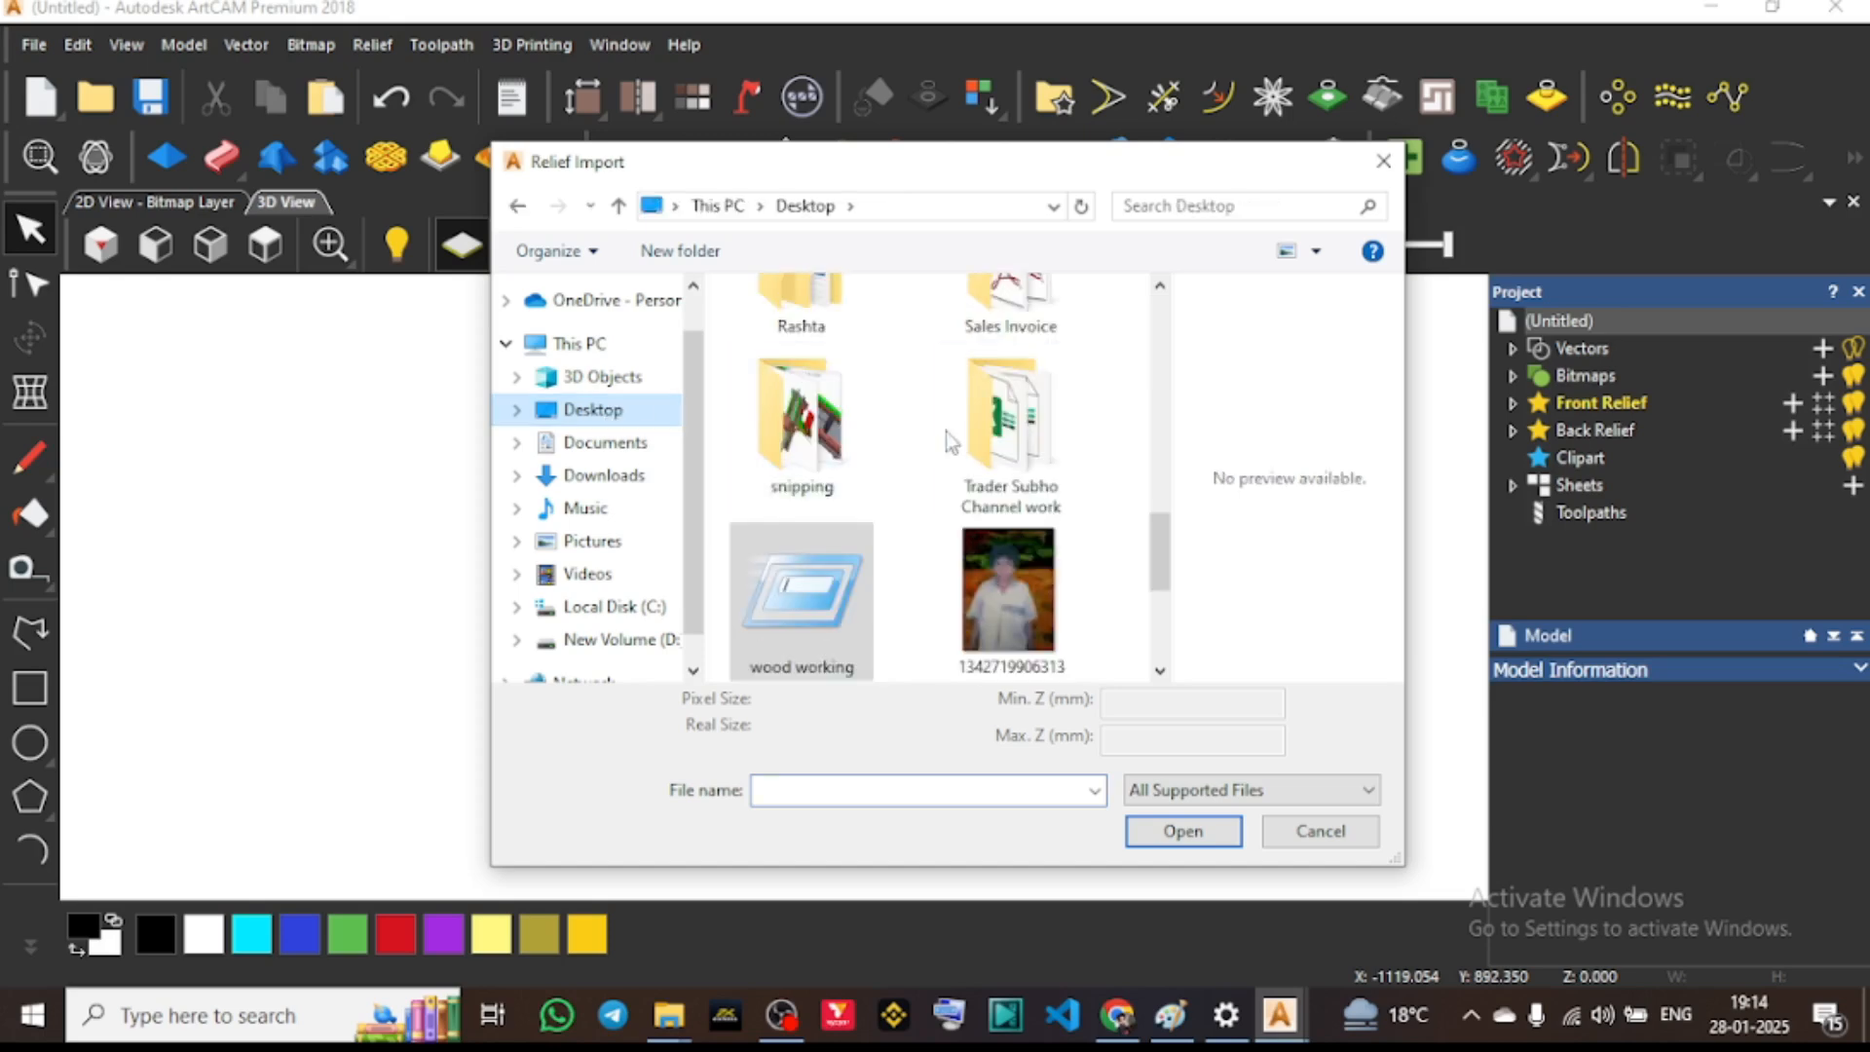
Browse the Desktop's folders and files for the relief to import
scroll(938, 501, "down", 2)
scroll(938, 502, "down", 2)
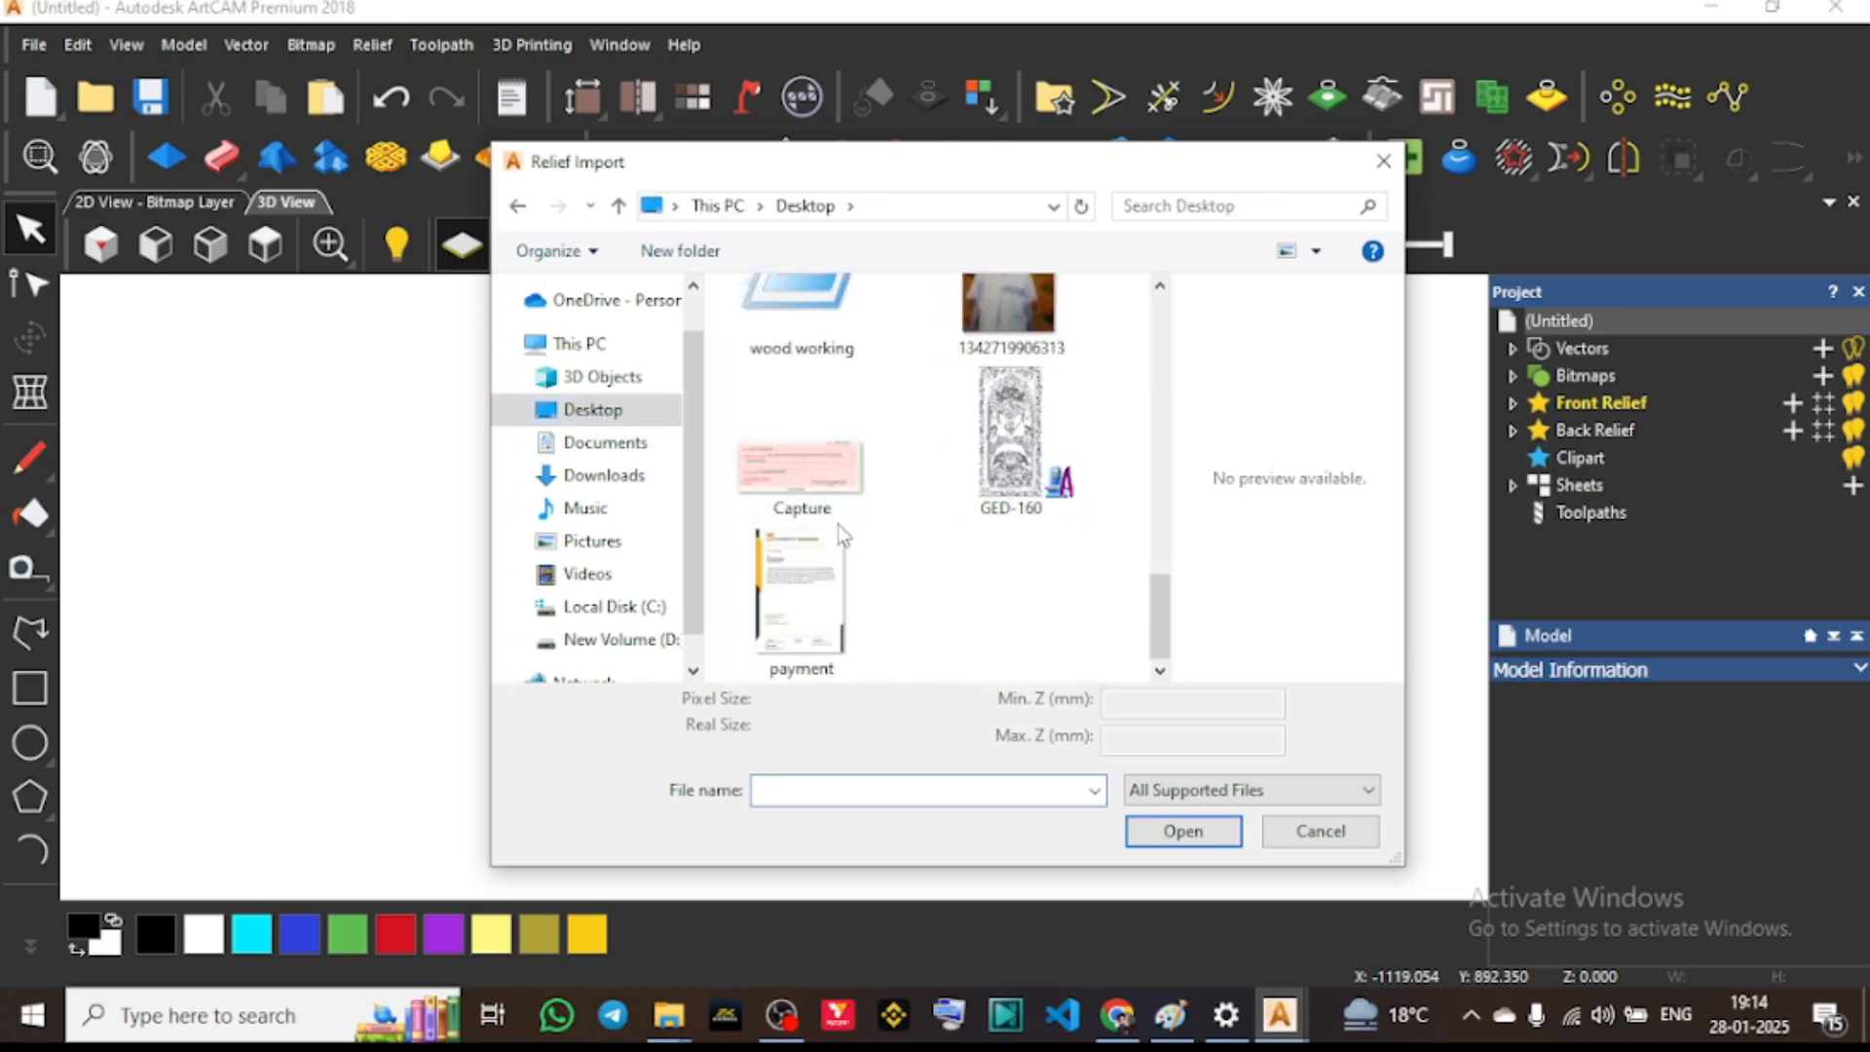
scroll(843, 536, "up", 3)
scroll(894, 443, "up", 8)
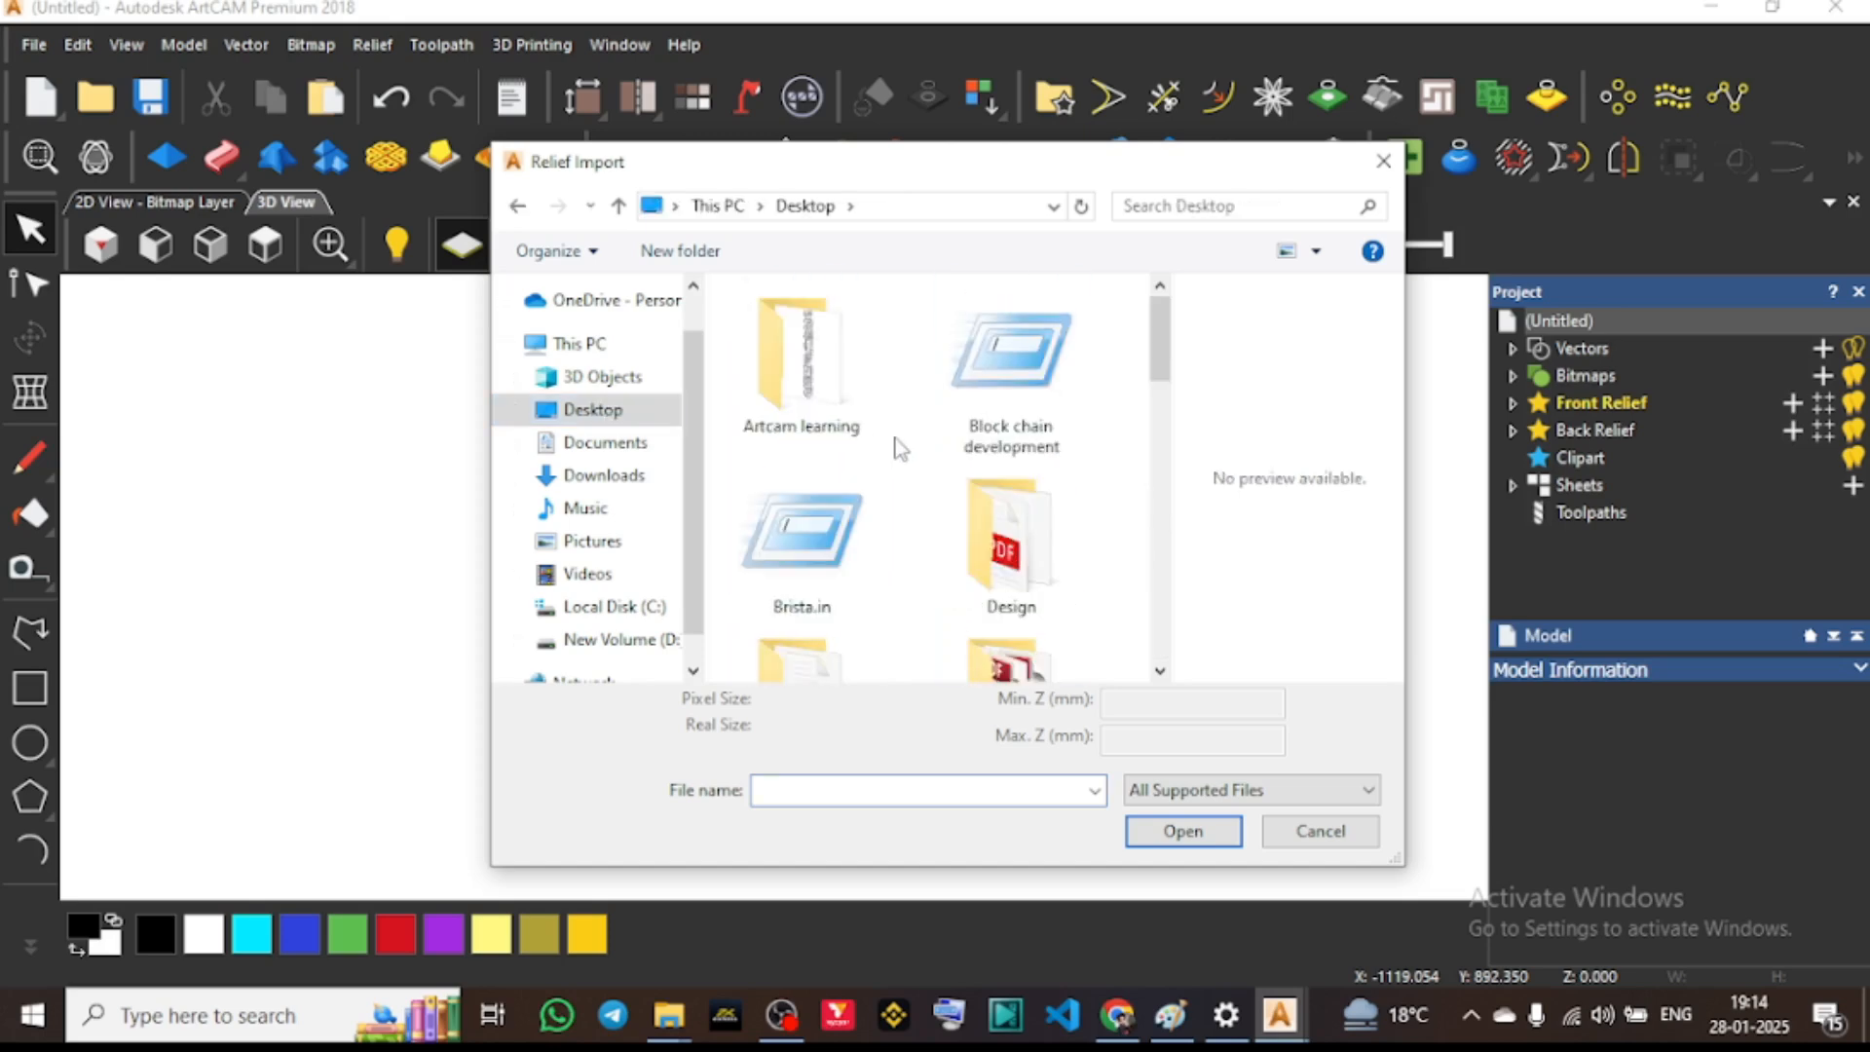
scroll(974, 477, "down", 2)
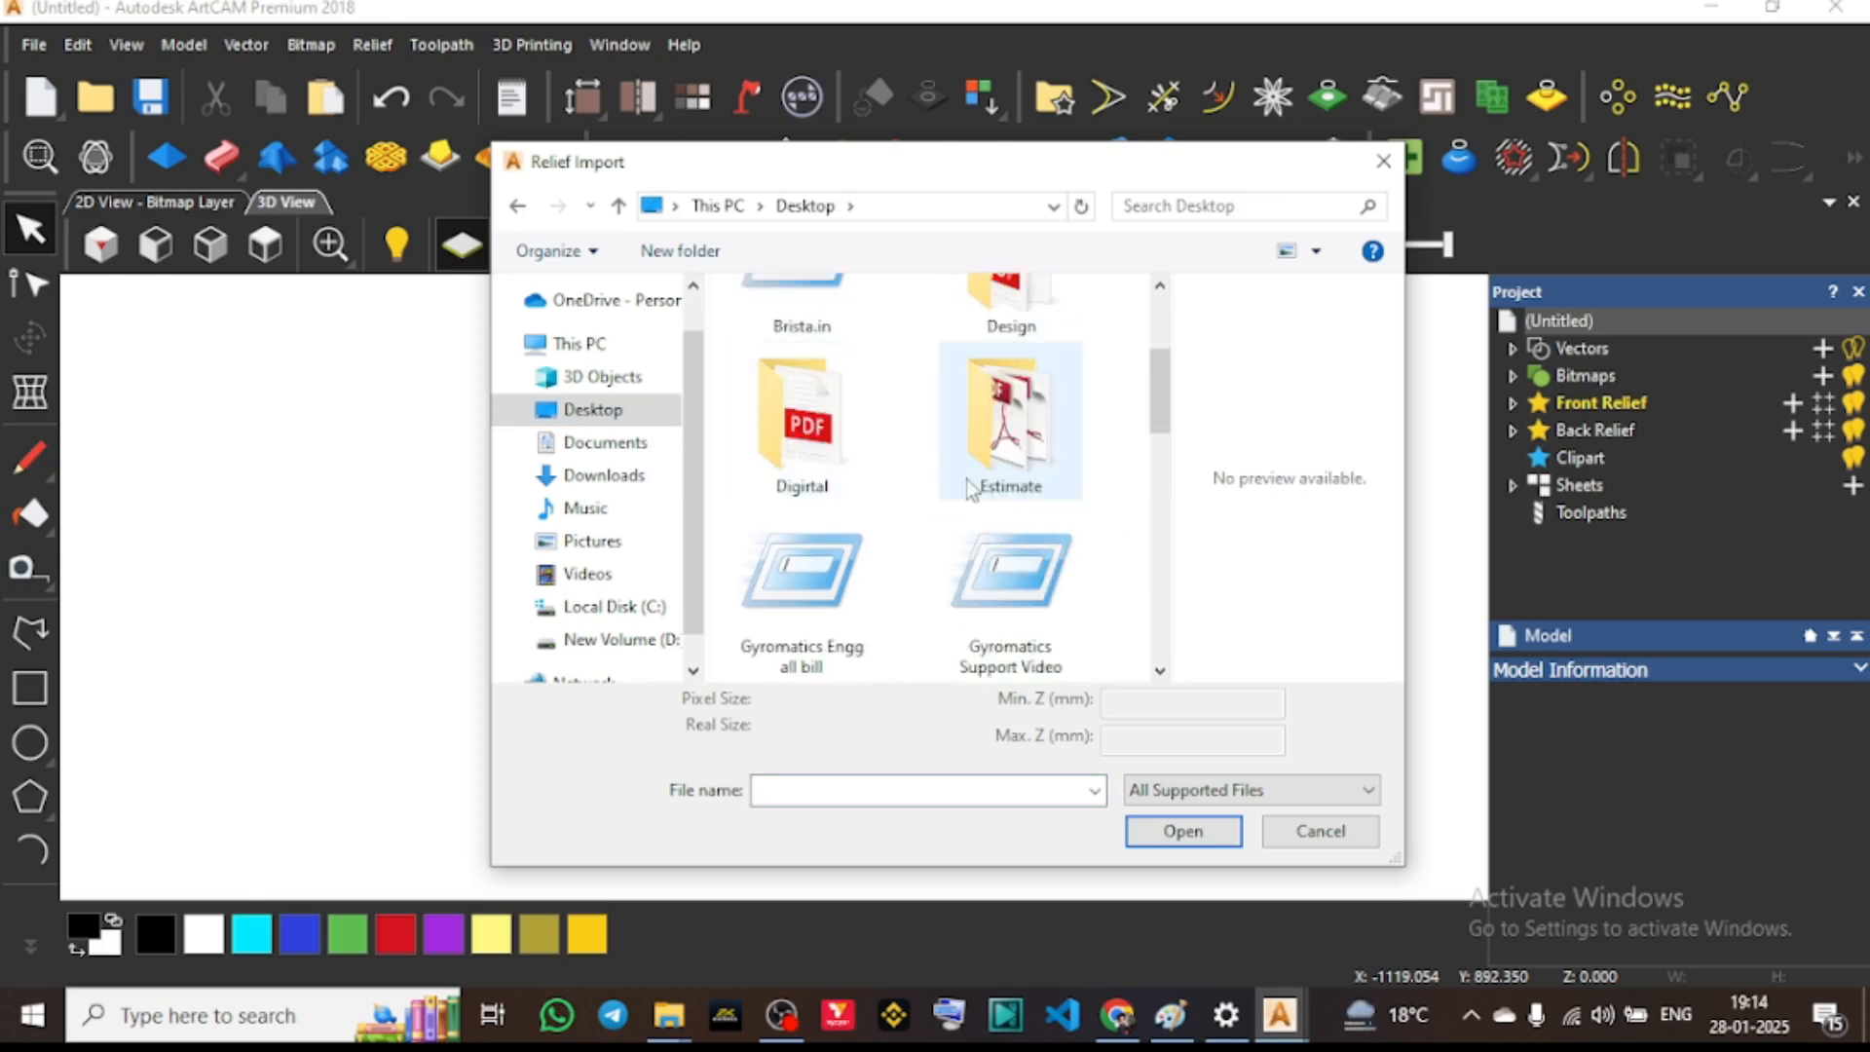
scroll(1004, 502, "down", 2)
scroll(862, 653, "down", 3)
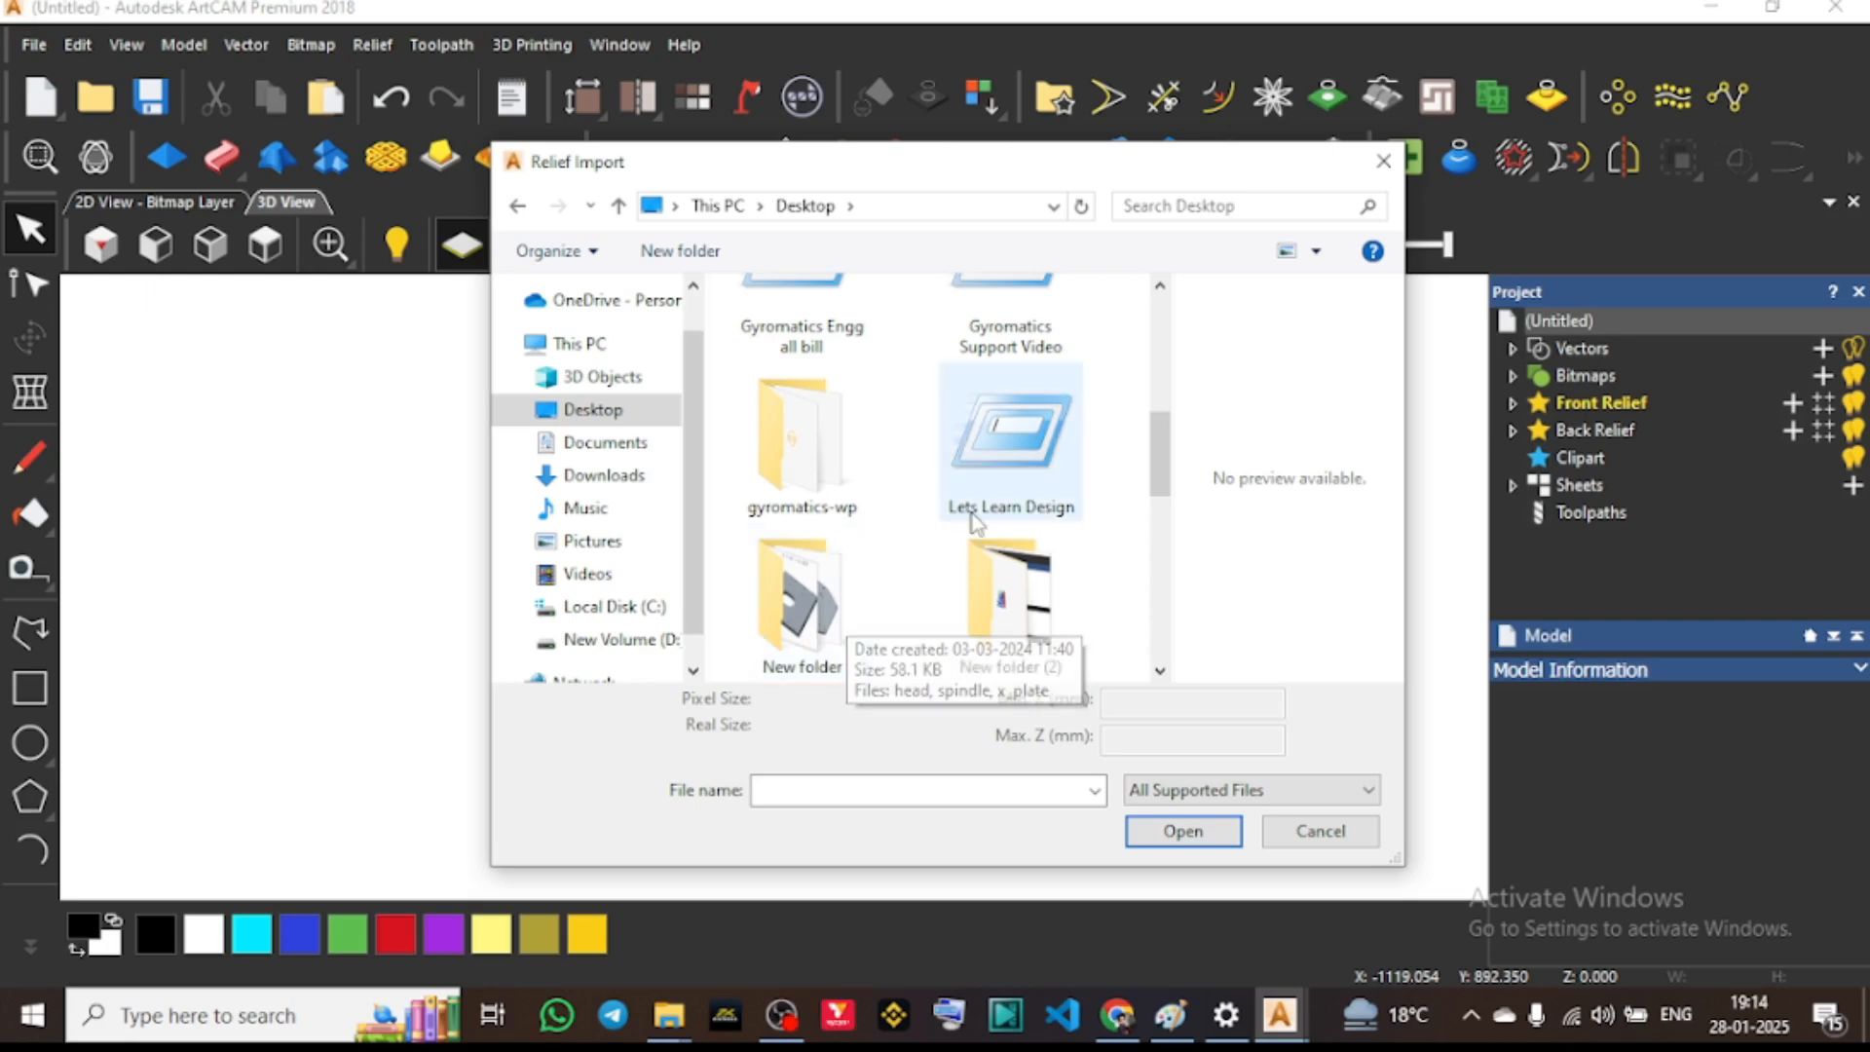
scroll(1013, 619, "down", 1)
left_click(1013, 624)
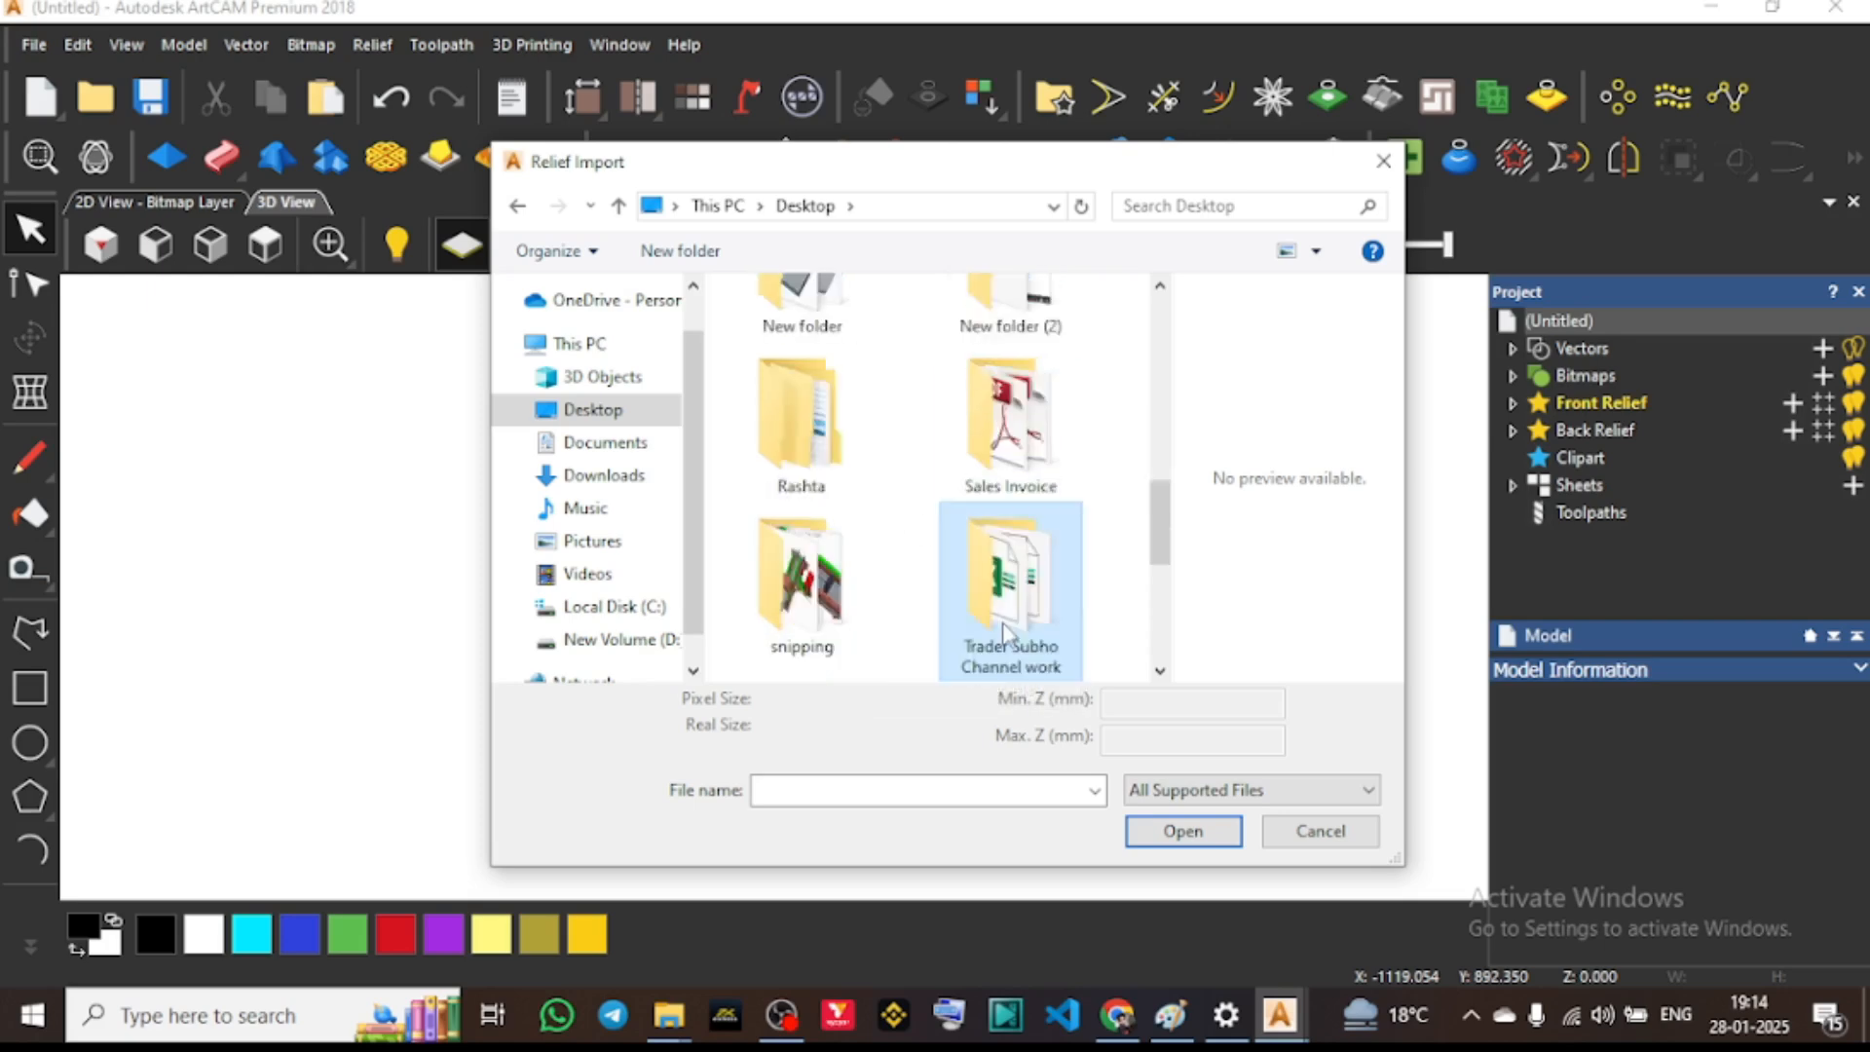
scroll(1008, 628, "down", 1)
scroll(784, 446, "down", 3)
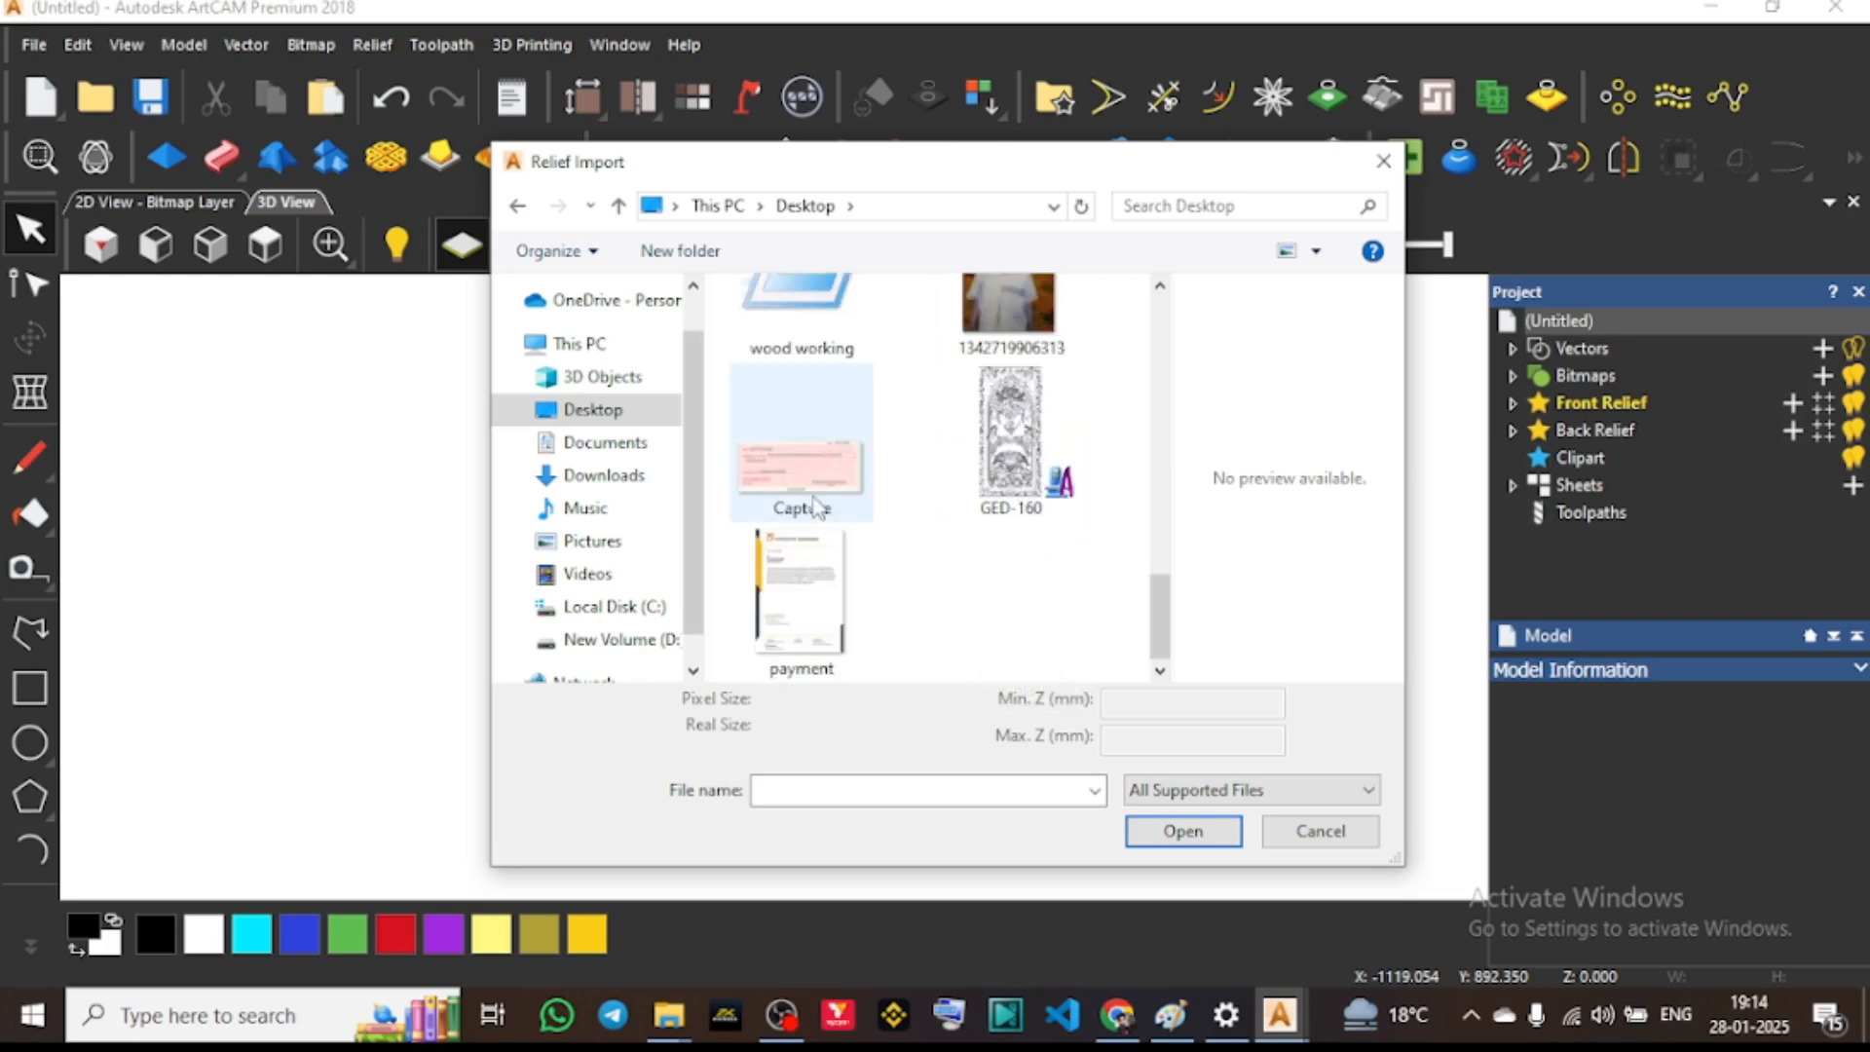
scroll(820, 644, "up", 5)
scroll(820, 645, "up", 3)
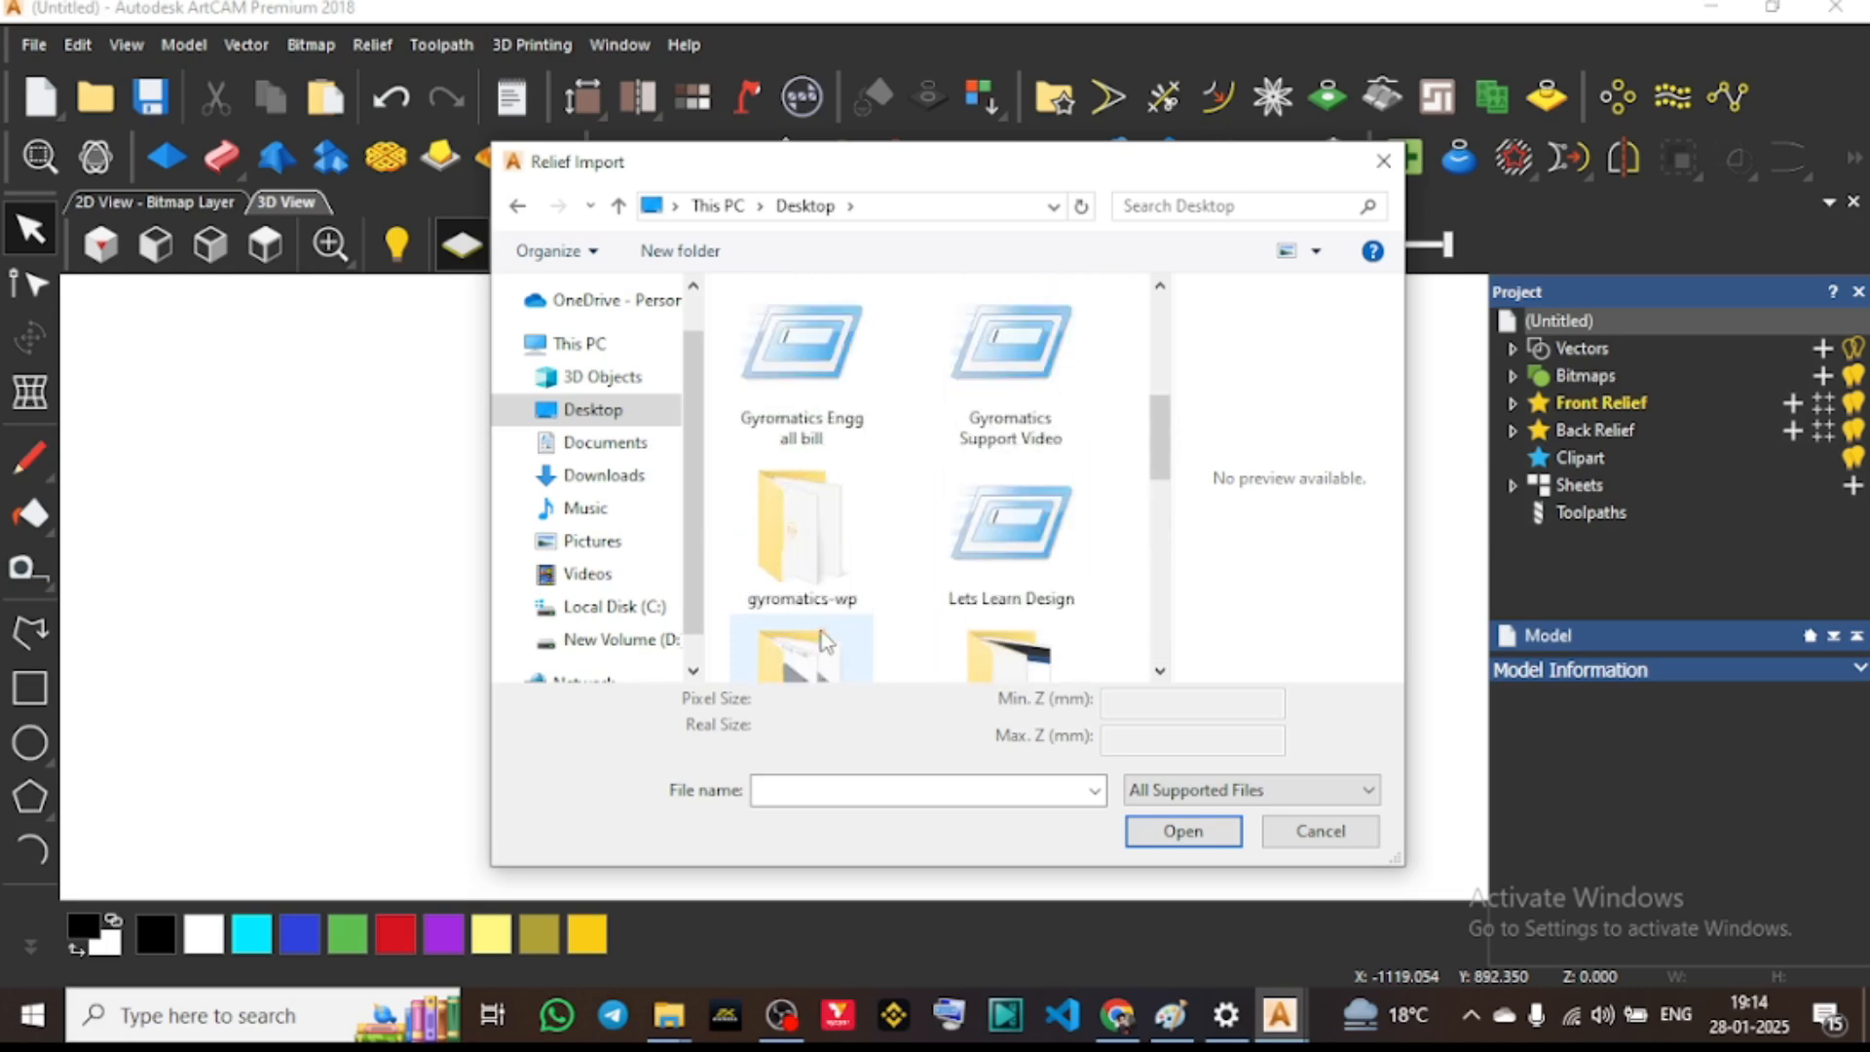
scroll(835, 570, "up", 1)
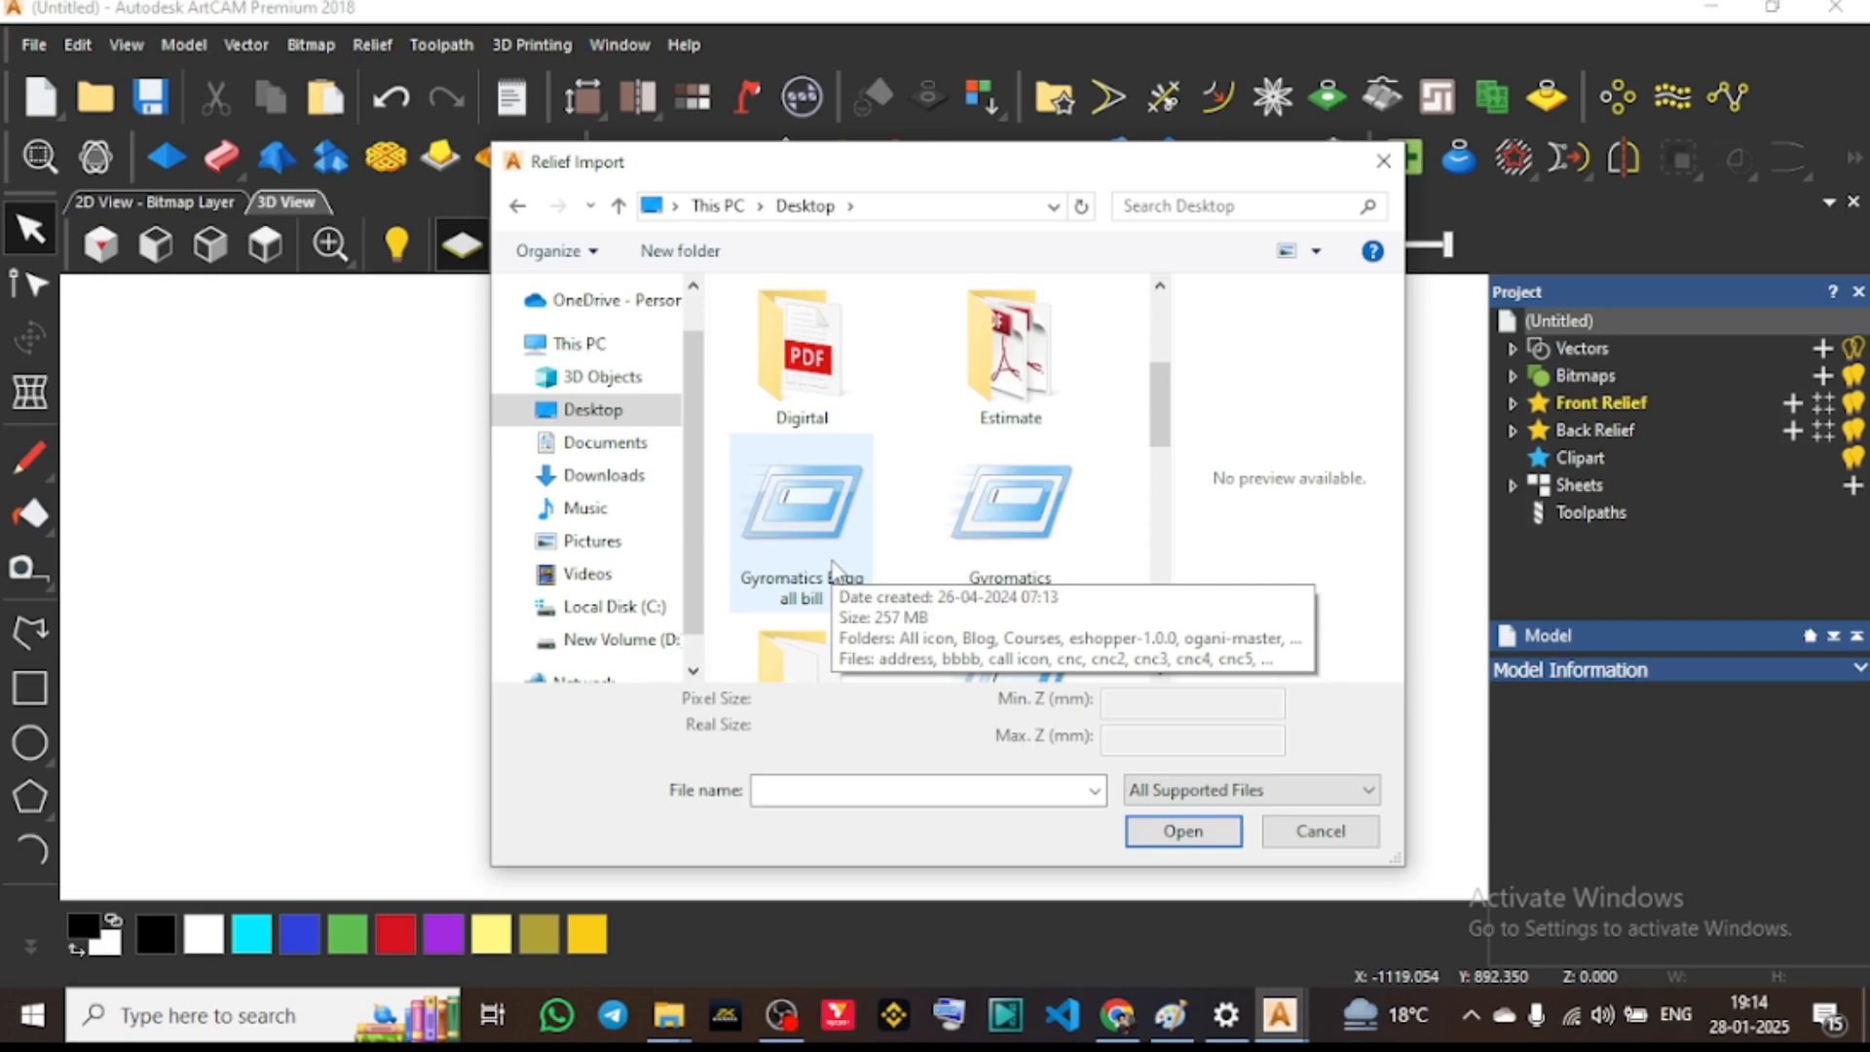
scroll(835, 570, "up", 2)
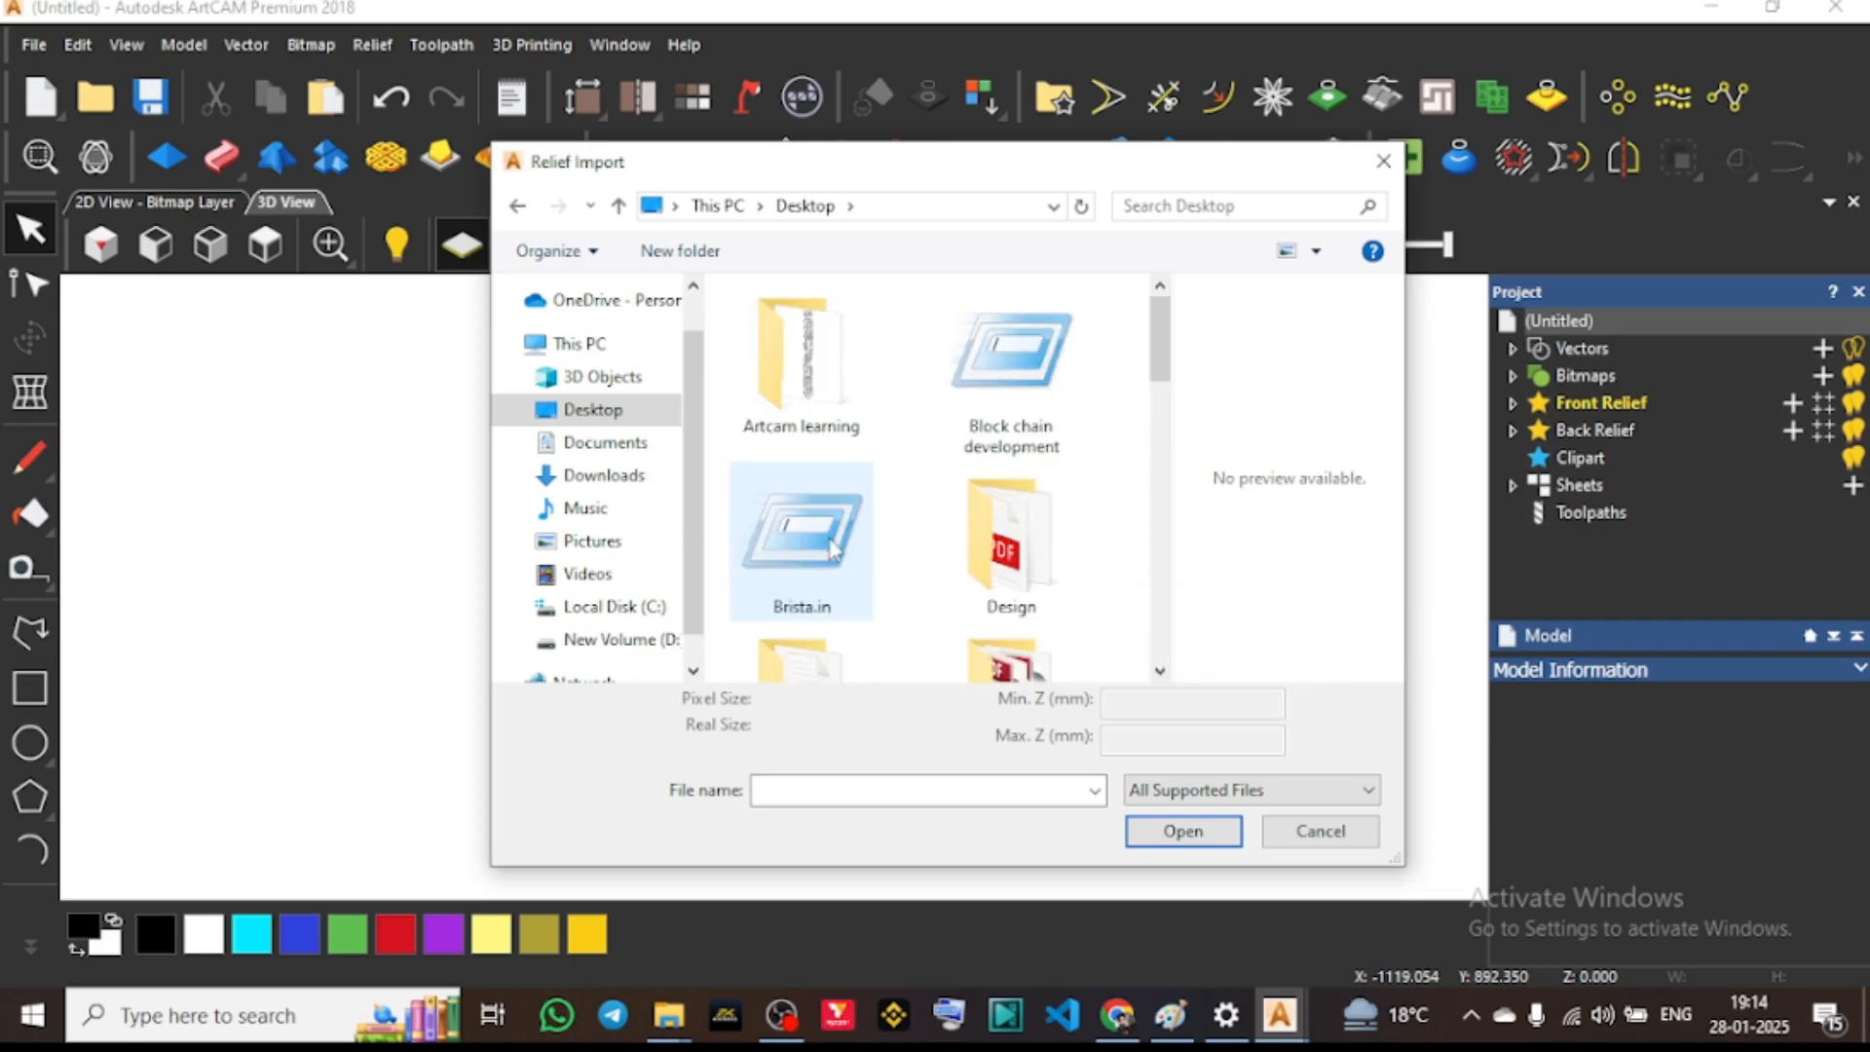
Import the relief file from the Artcam learning folder onto the panel
double_click(807, 390)
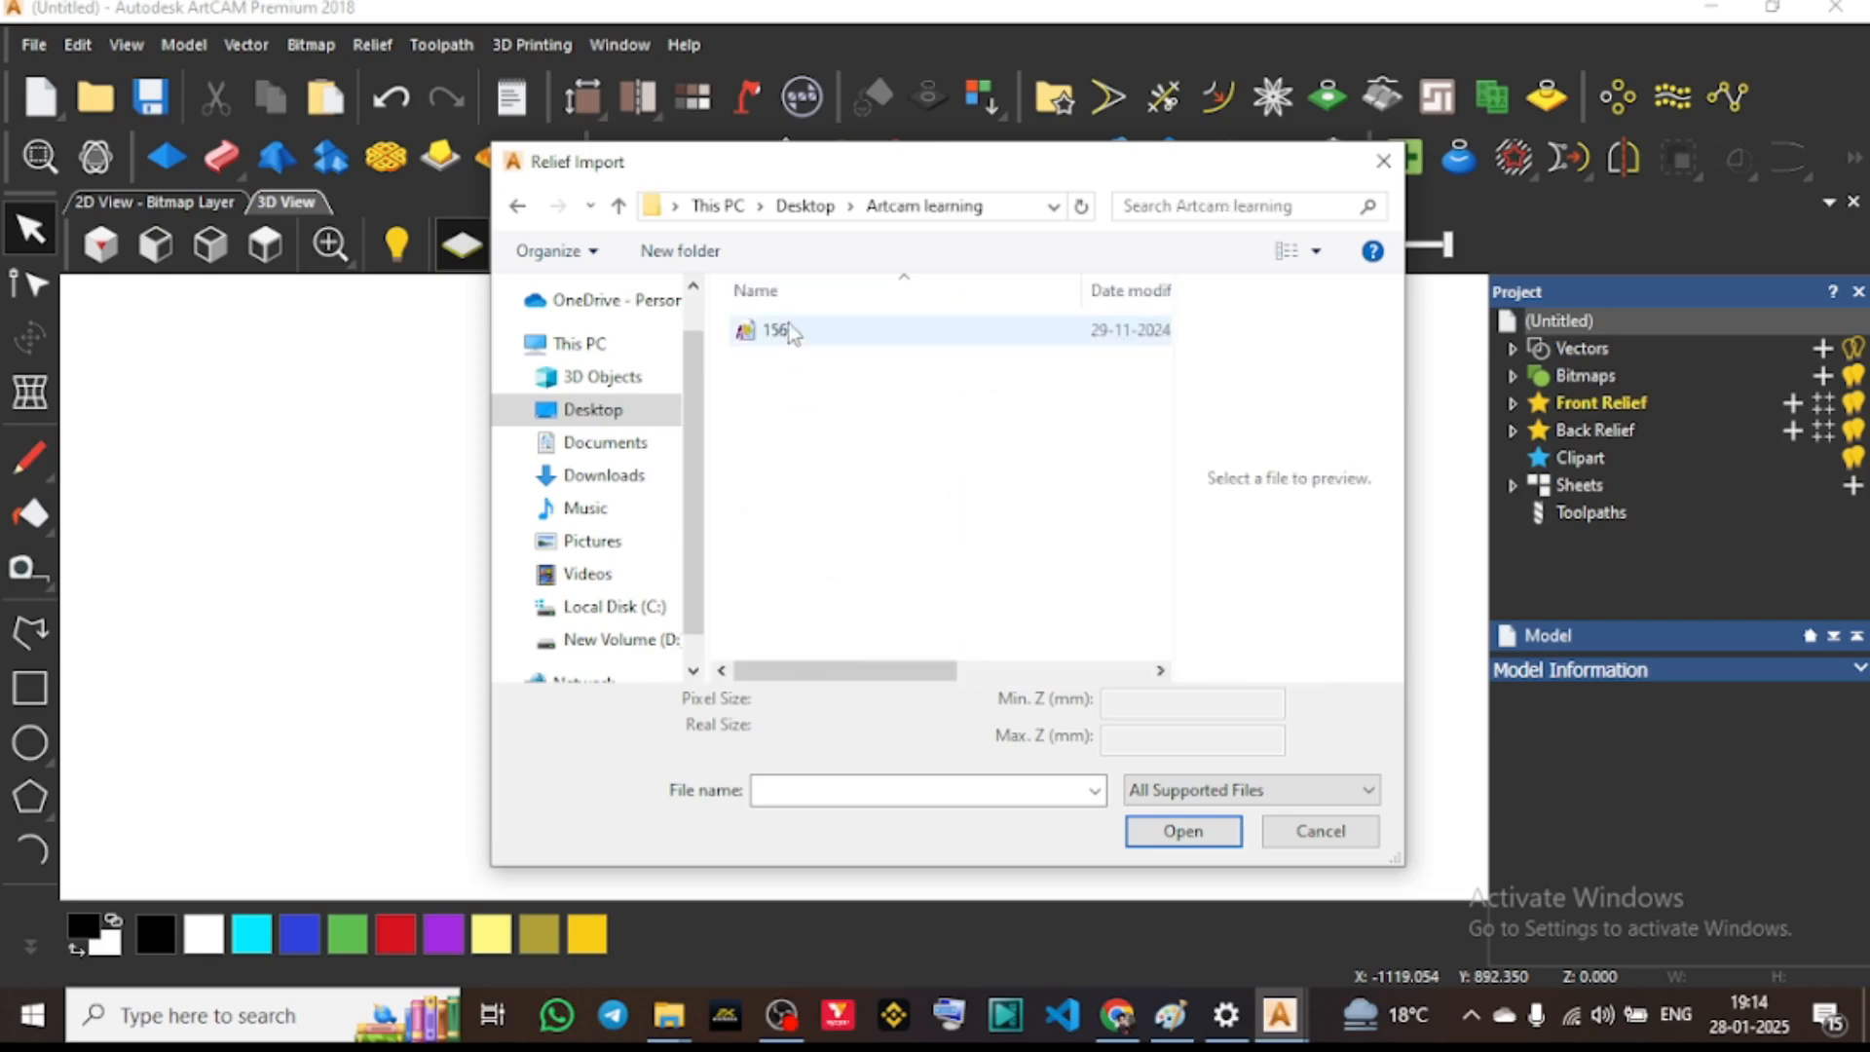
left_click(789, 337)
left_click(1200, 833)
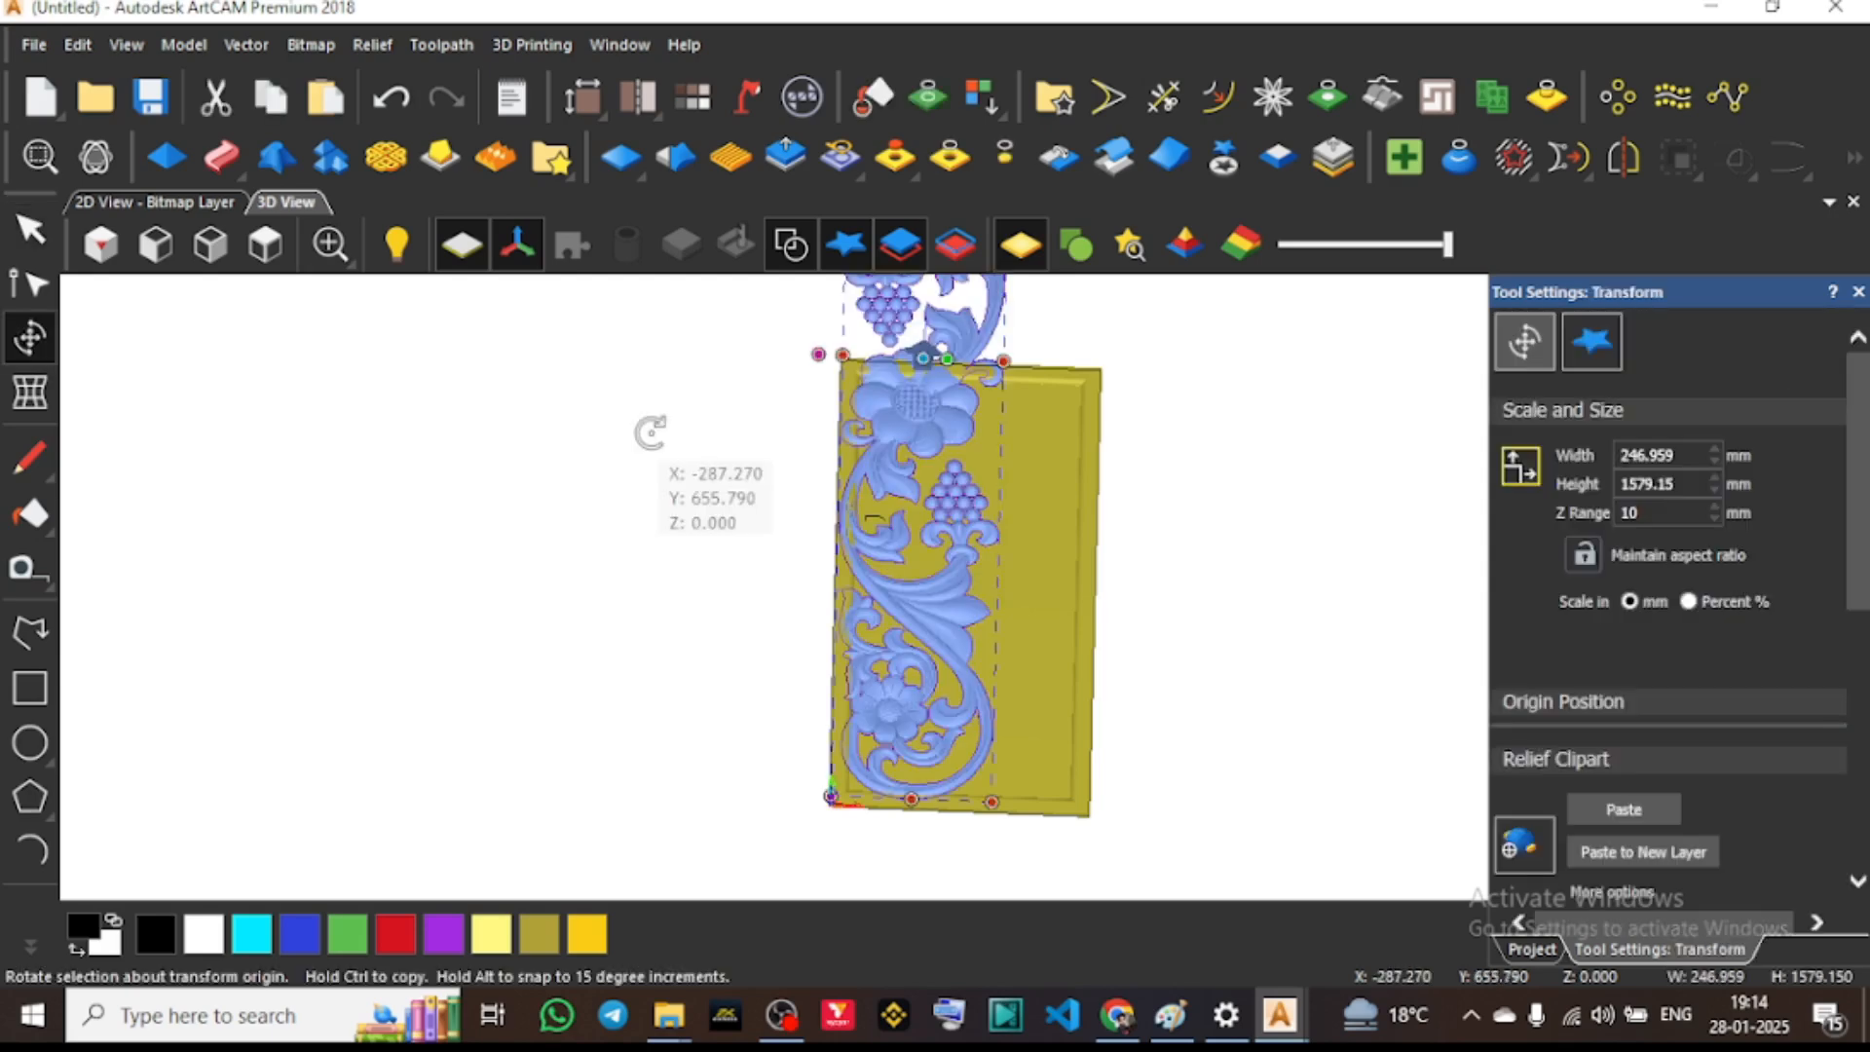
Shorten the imported floral relief in the 2D view to a height of about 738 mm to fit within the panel
left_click(156, 201)
scroll(998, 562, "down", 6)
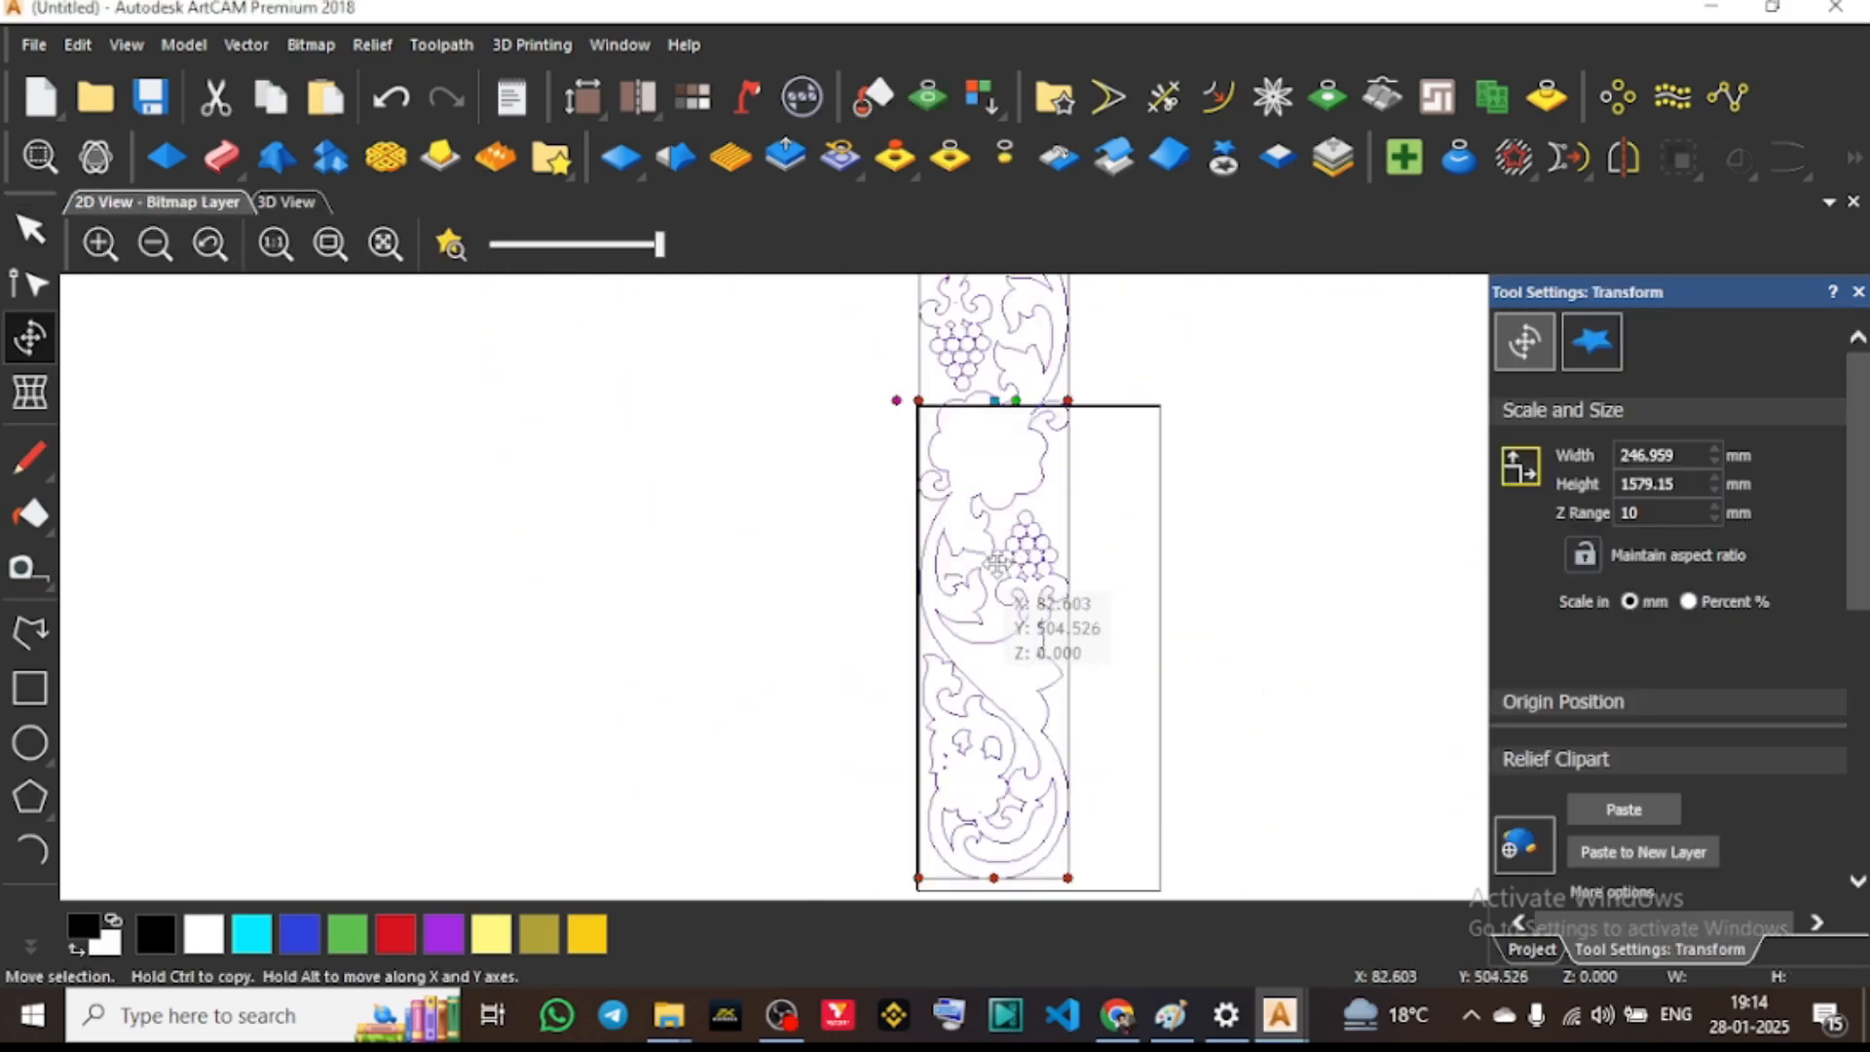
scroll(1085, 598, "up", 5)
scroll(1085, 598, "down", 4)
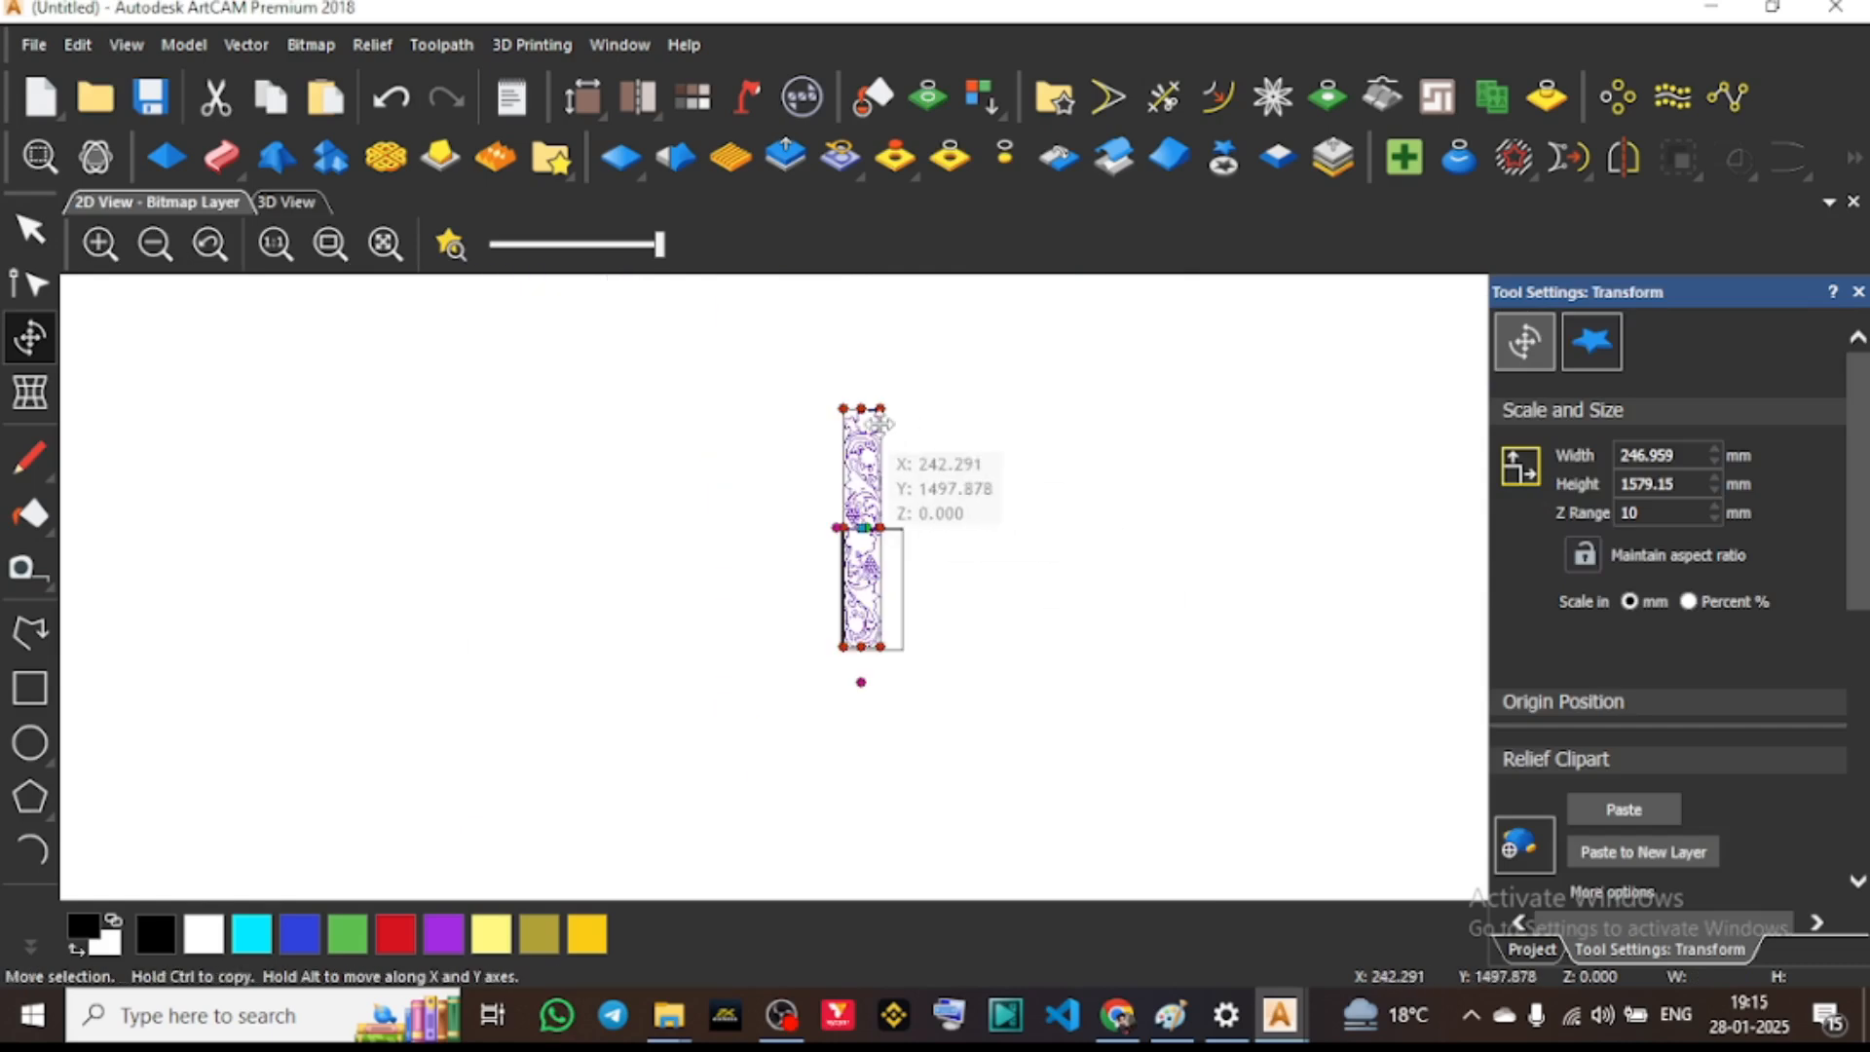
scroll(855, 404, "up", 3)
scroll(854, 404, "down", 1)
scroll(861, 765, "up", 1)
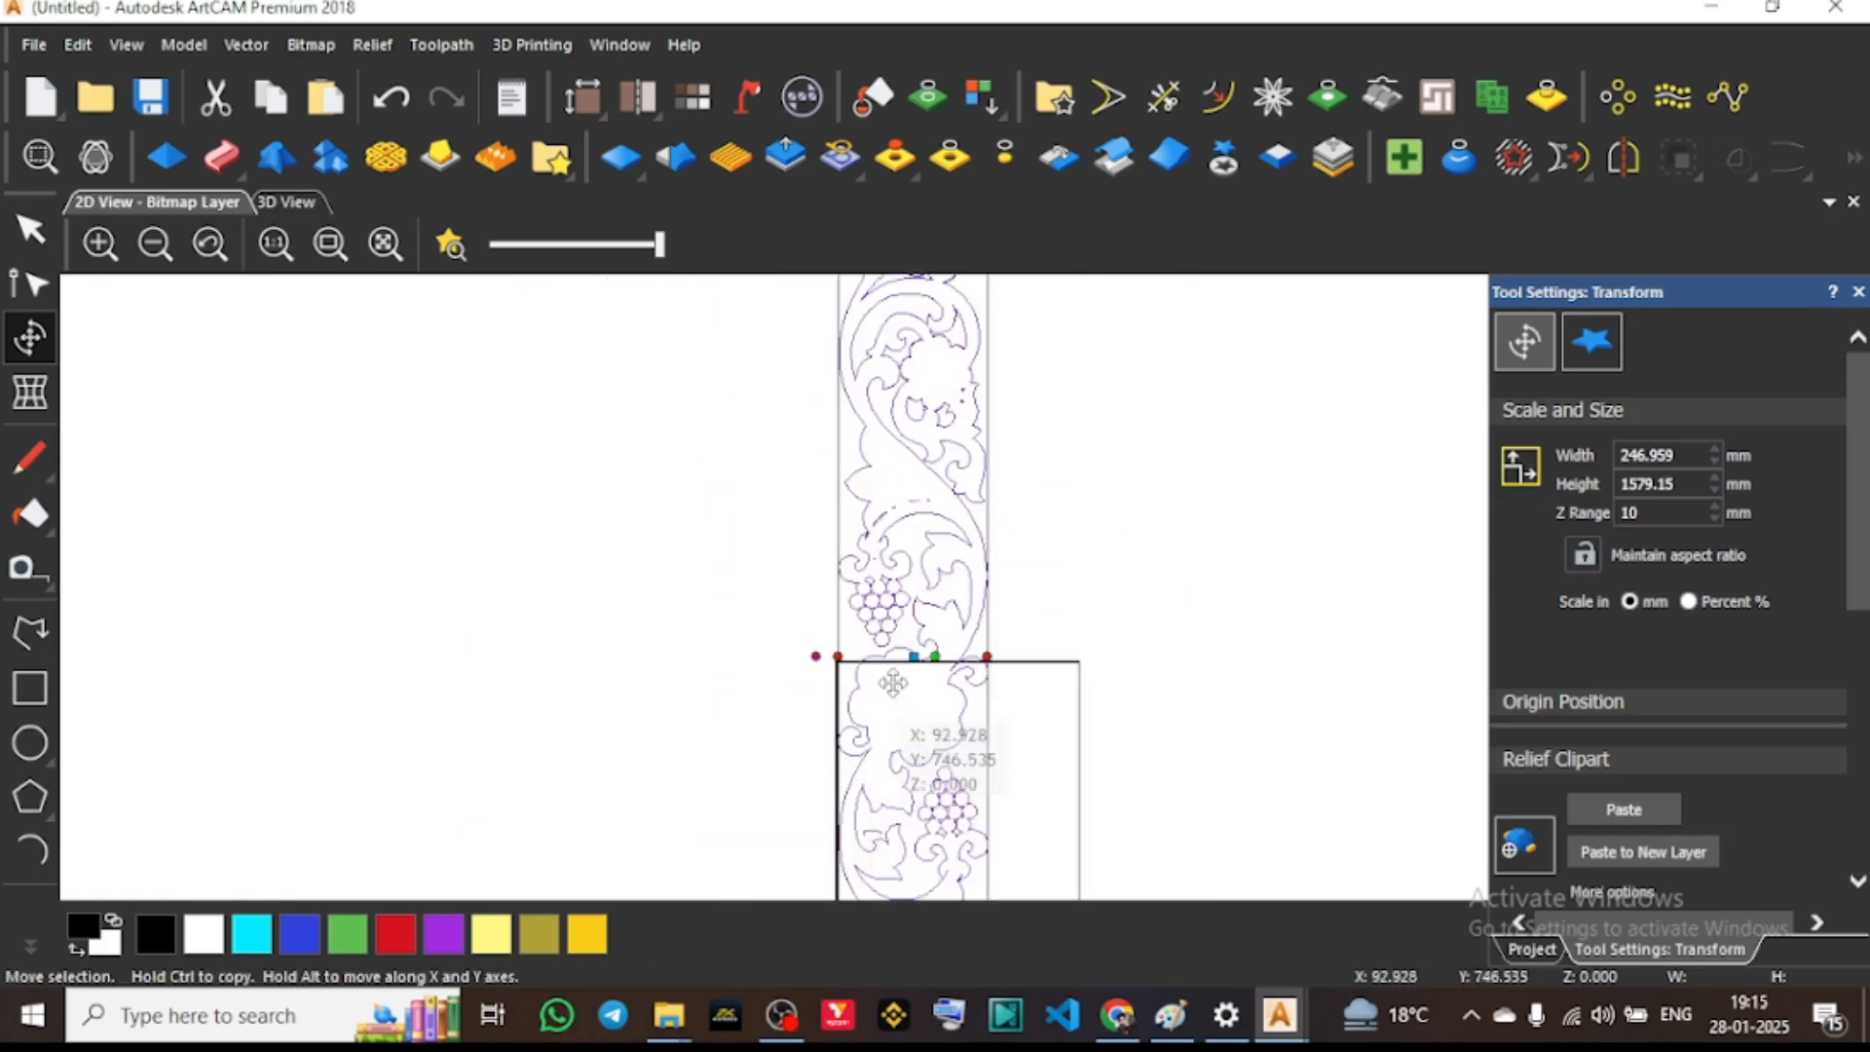
scroll(900, 524, "down", 1)
left_click_drag(939, 384, 1008, 708)
scroll(974, 710, "up", 3)
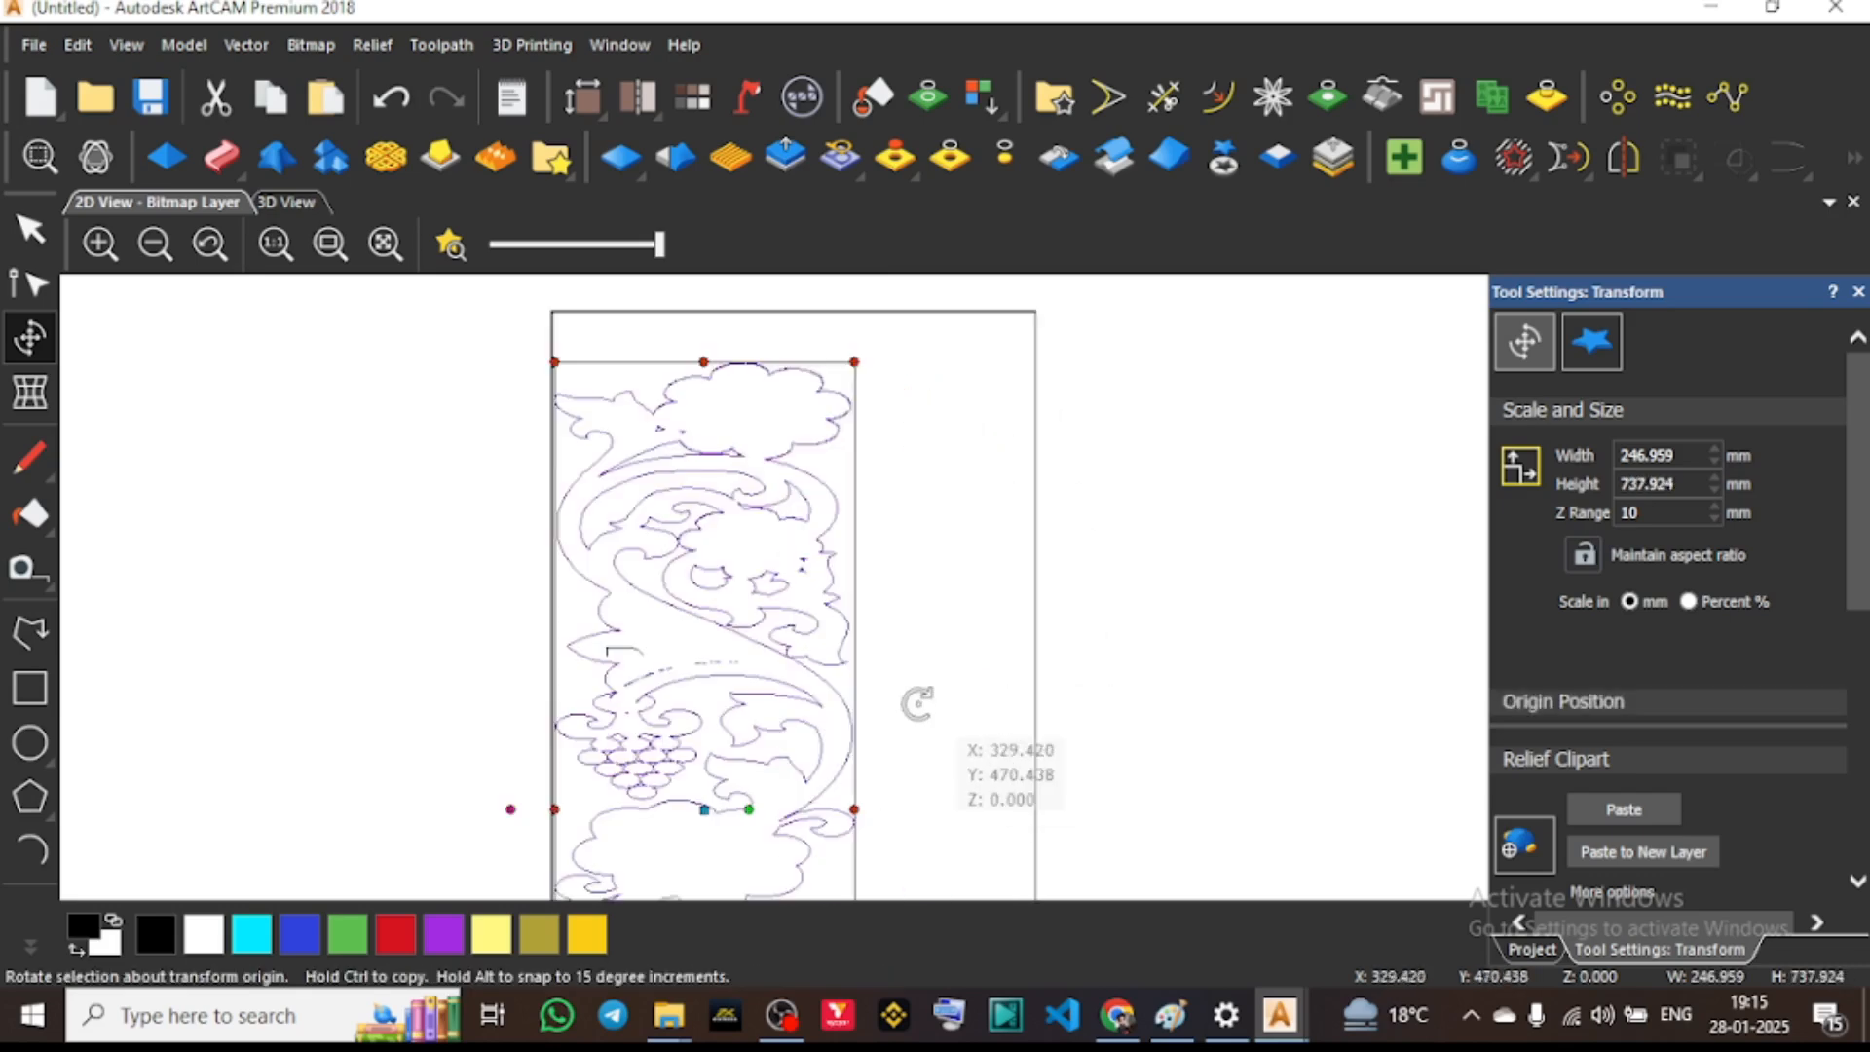
Turn on the relief preview in the 2D view and resize the floral relief to about 327 mm wide inside the frame
left_click_drag(854, 812, 1019, 816)
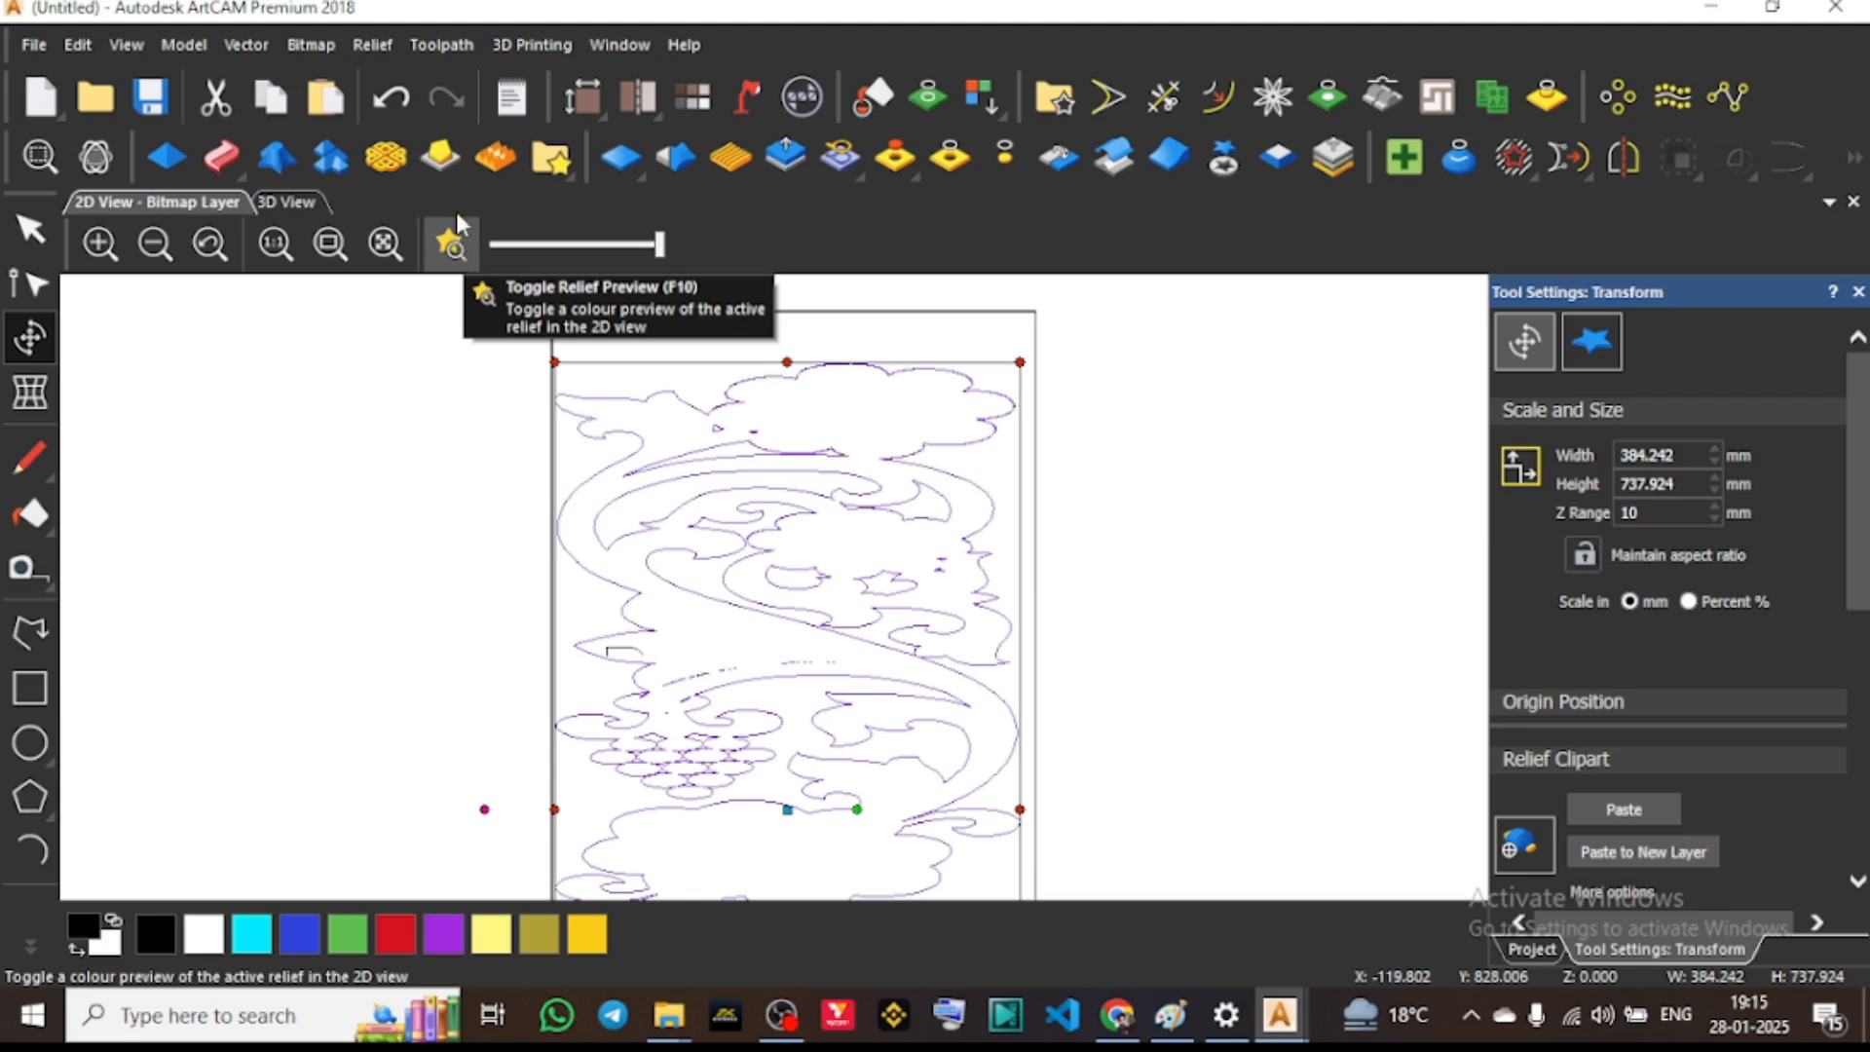
left_click(452, 243)
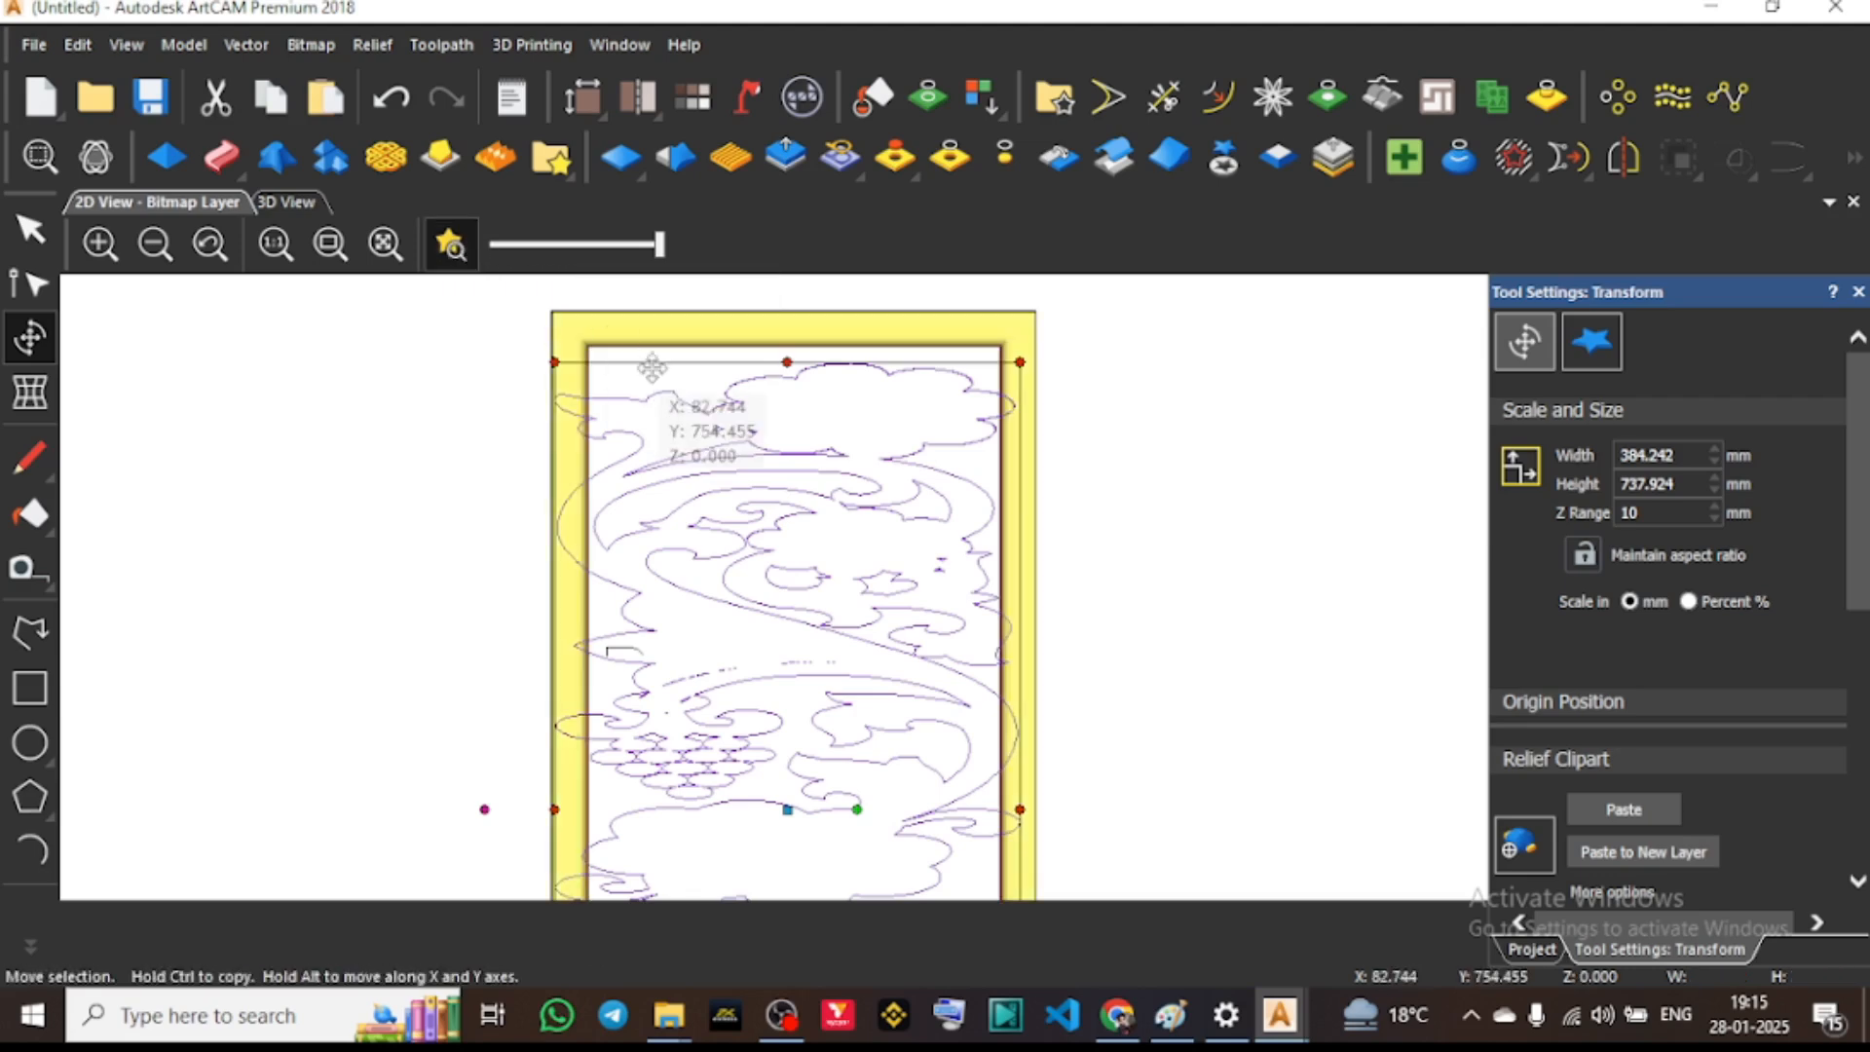
left_click_drag(554, 362, 595, 361)
mouse_move(1020, 360)
left_mouse_down()
mouse_move(969, 365)
mouse_move(989, 361)
left_mouse_up()
scroll(963, 584, "down", 3)
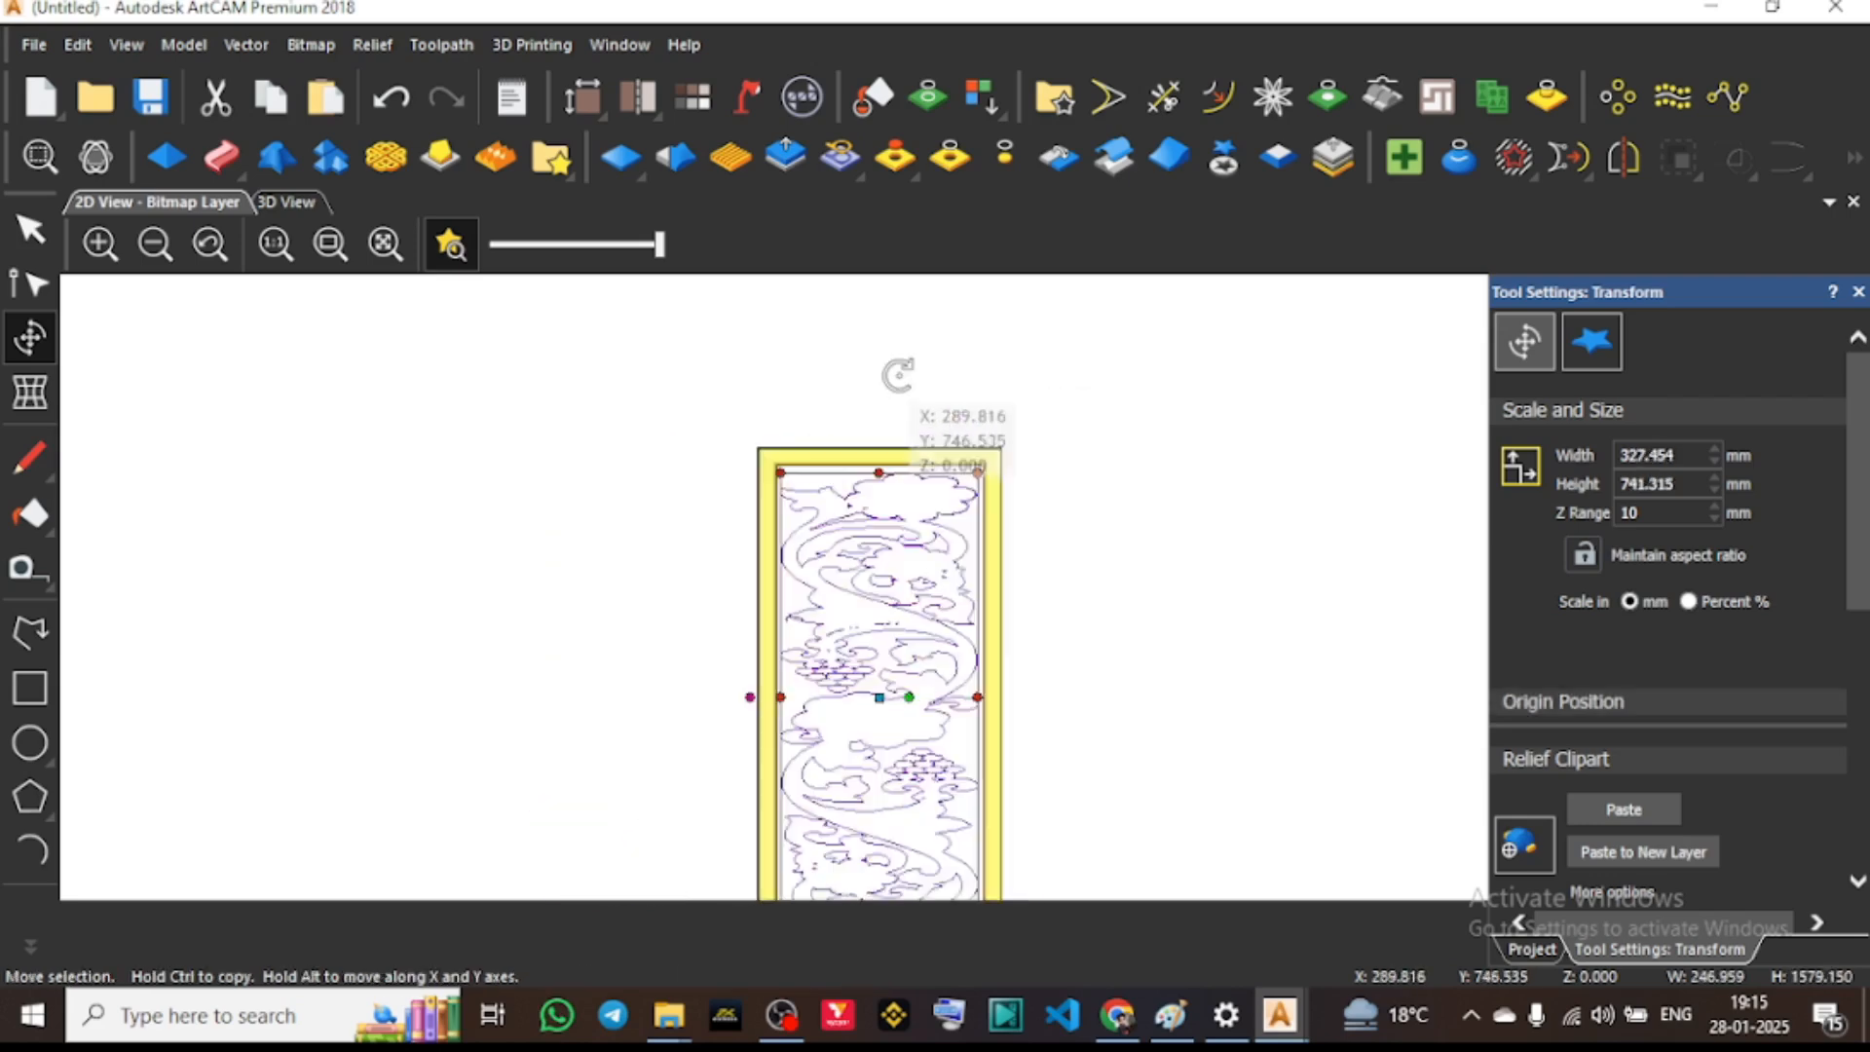
Adjust the floral relief's upper and lower edges to a height of about 730 mm so it fits within the frame
scroll(922, 755, "up", 3)
left_click_drag(958, 791, 959, 760)
scroll(1023, 697, "down", 3)
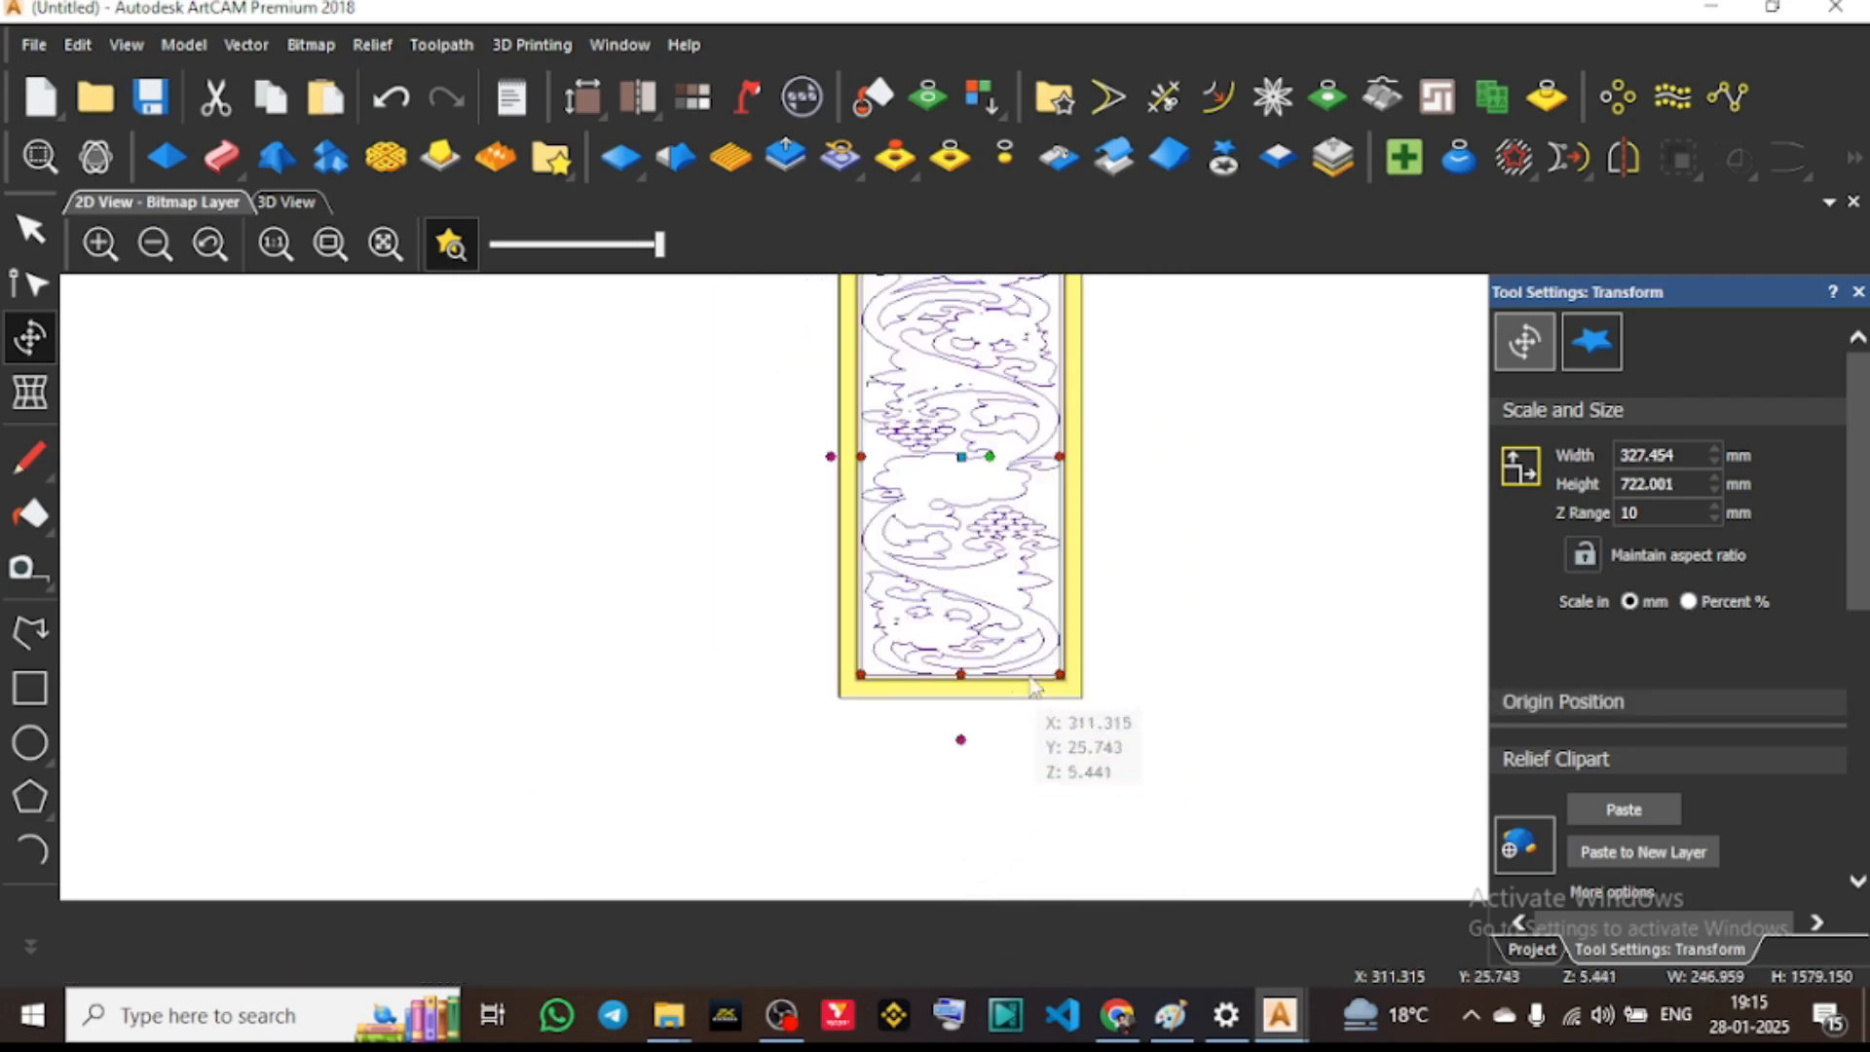
scroll(969, 414, "up", 4)
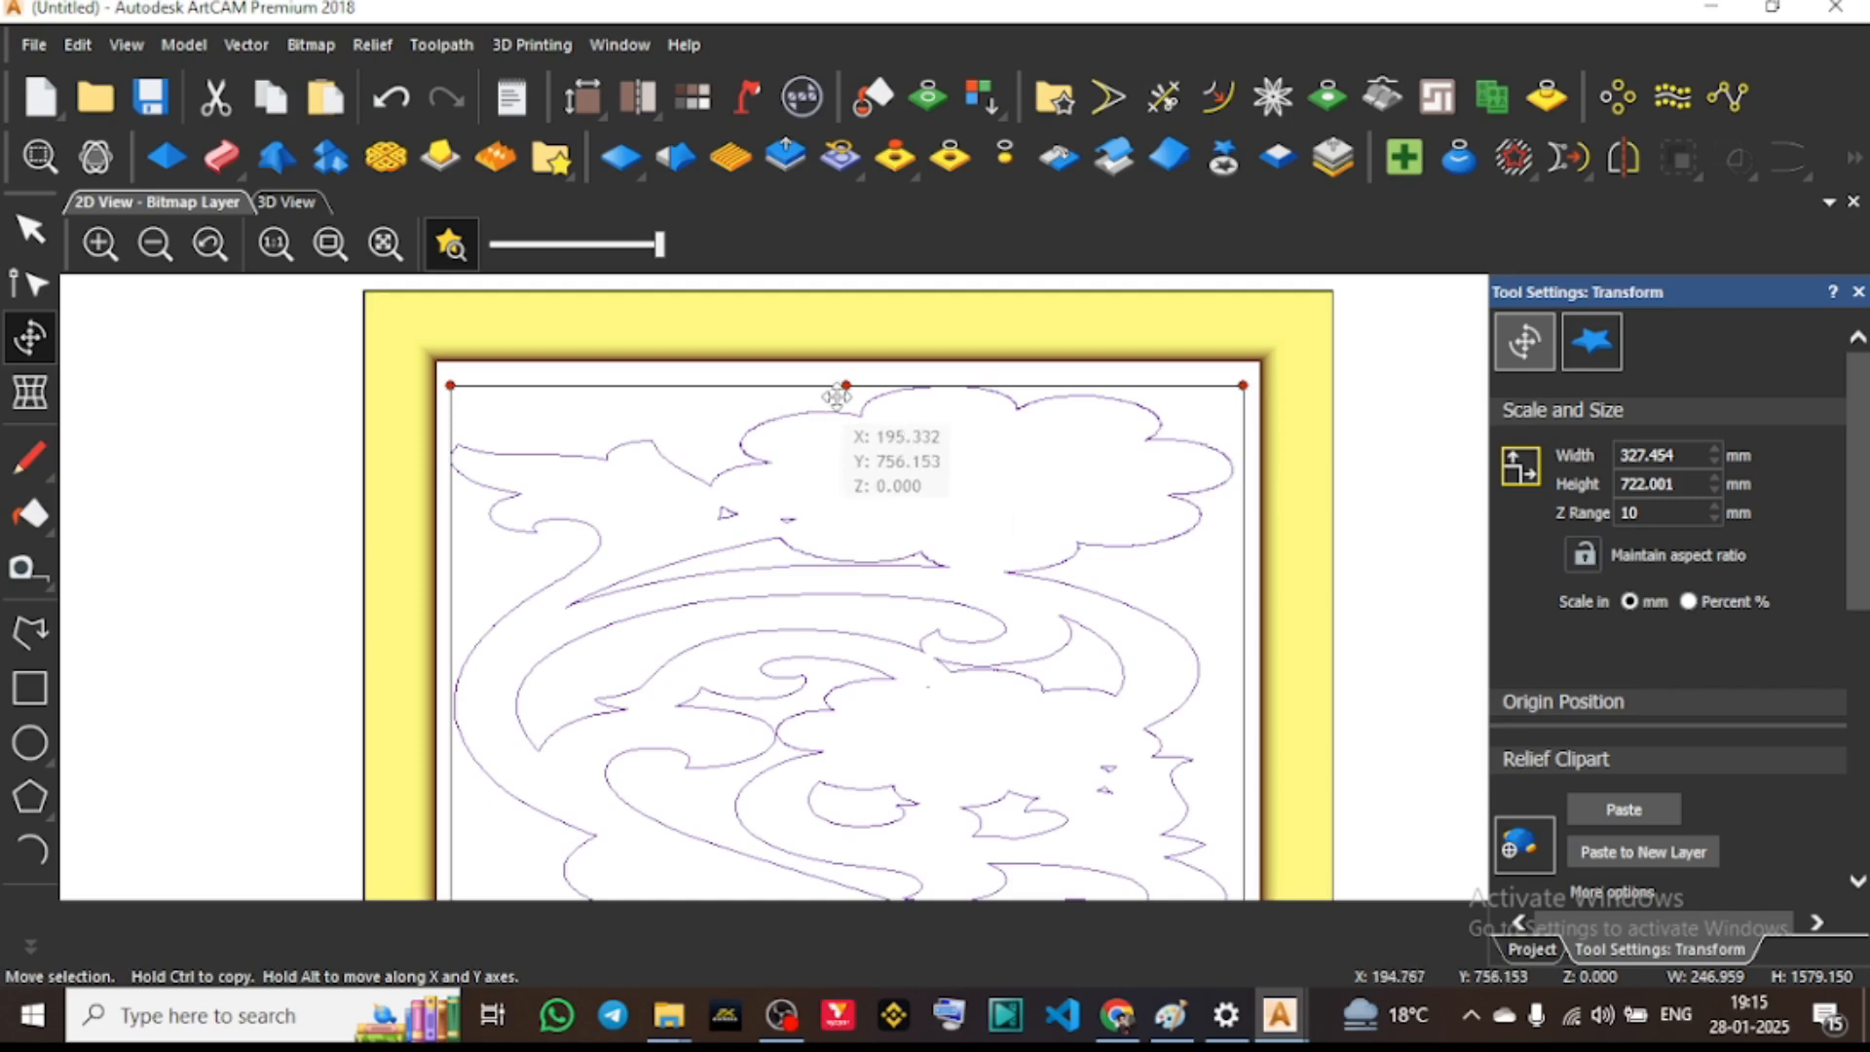
left_click_drag(846, 385, 846, 375)
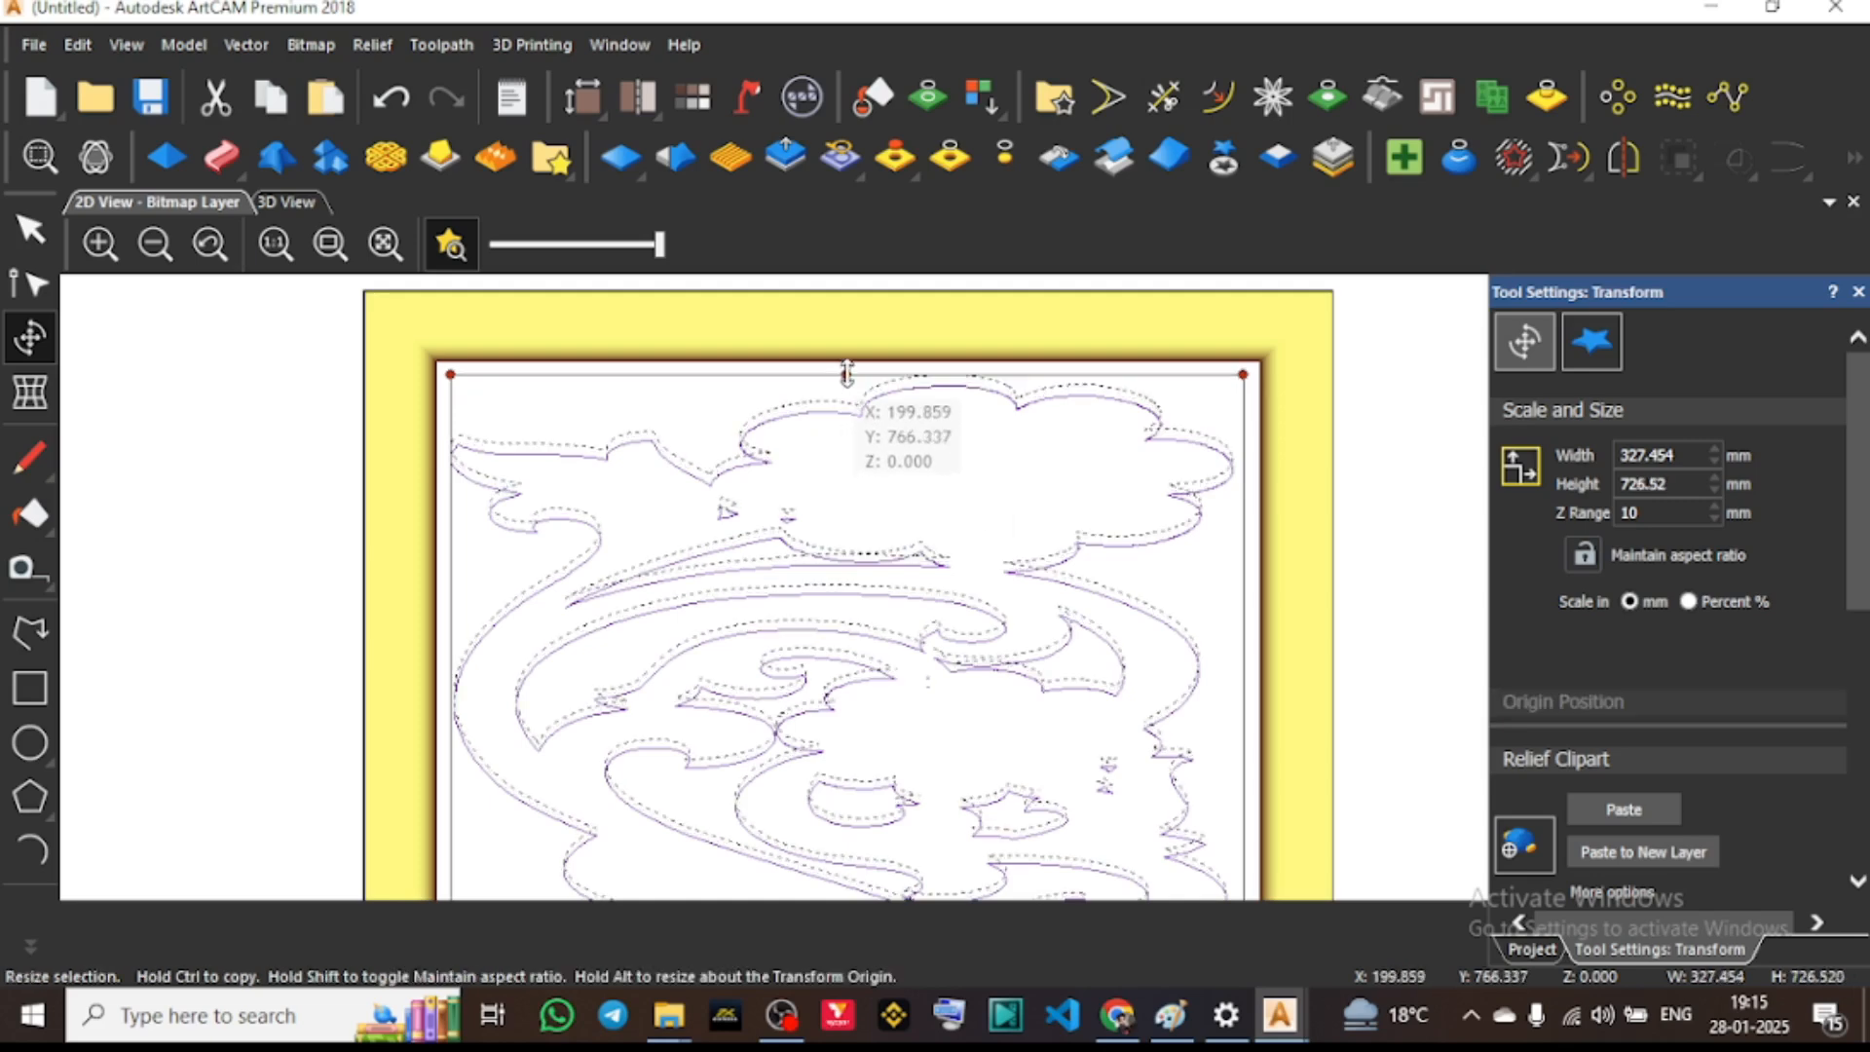
scroll(882, 395, "down", 4)
scroll(1023, 676, "up", 4)
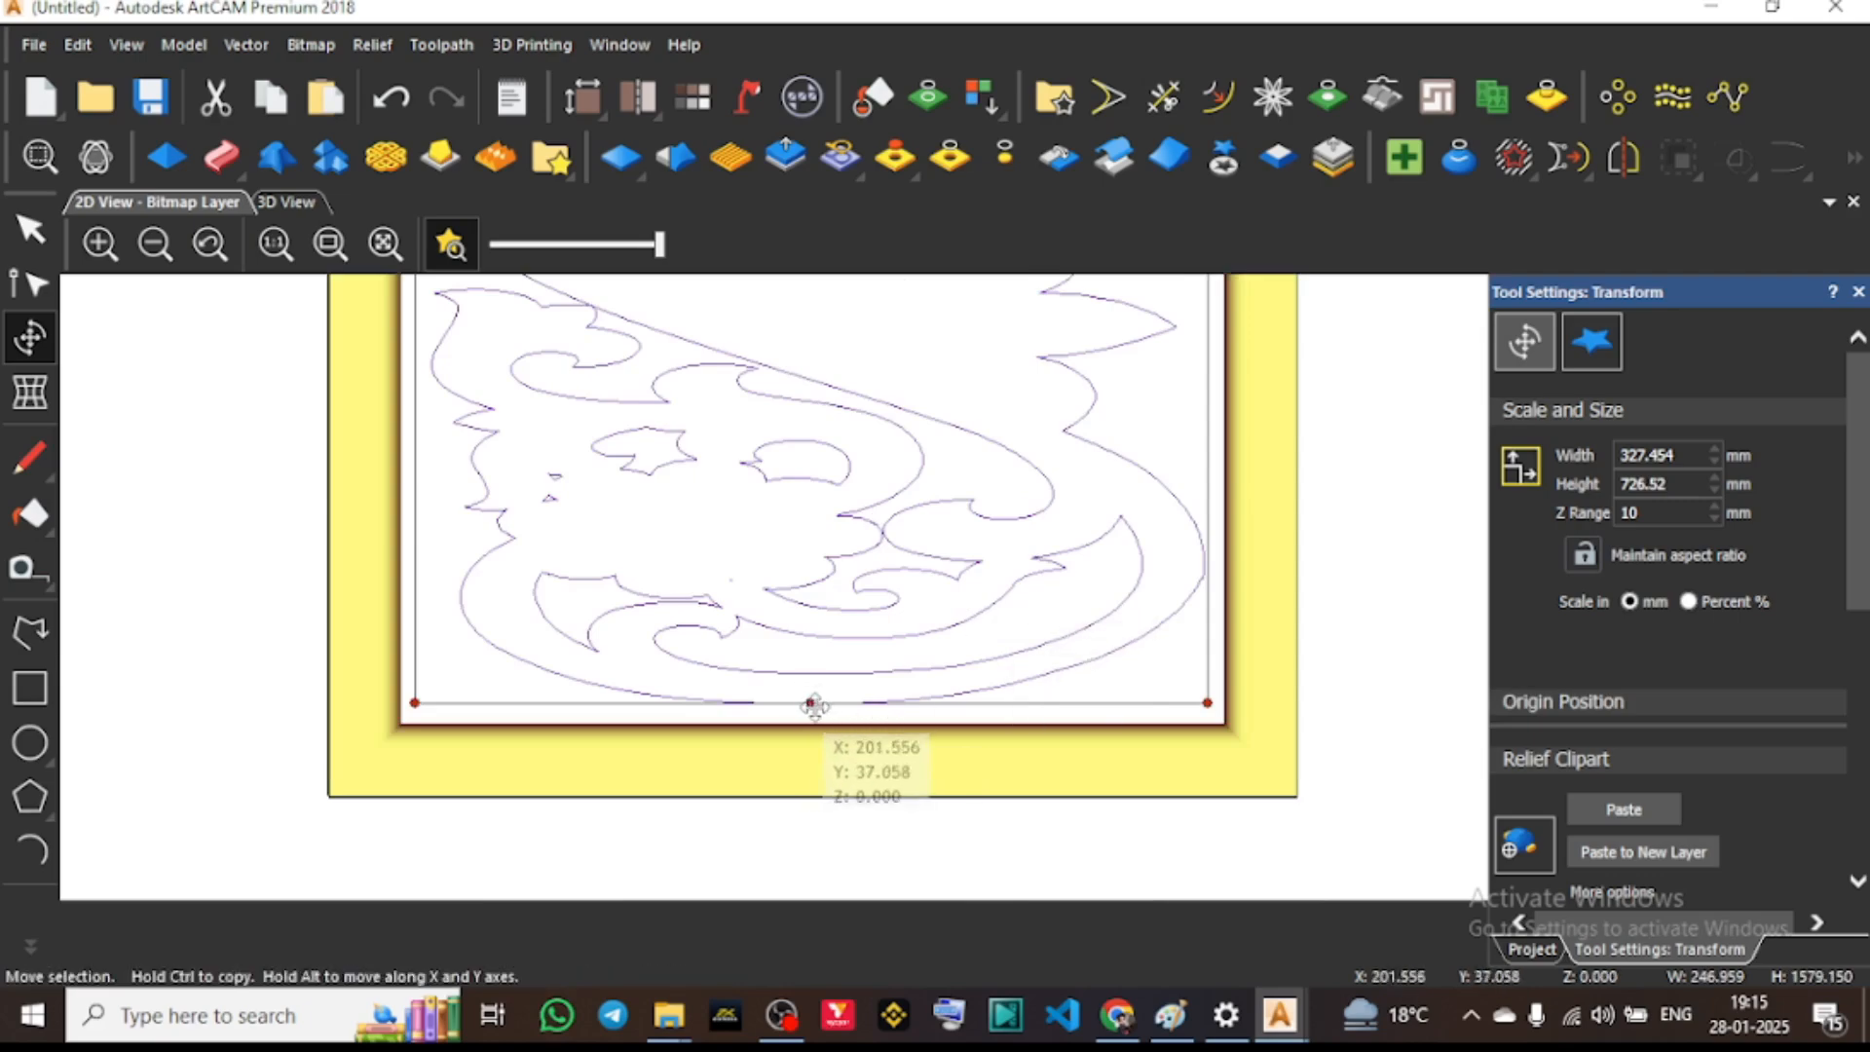
left_click_drag(811, 704, 811, 713)
scroll(868, 776, "down", 5)
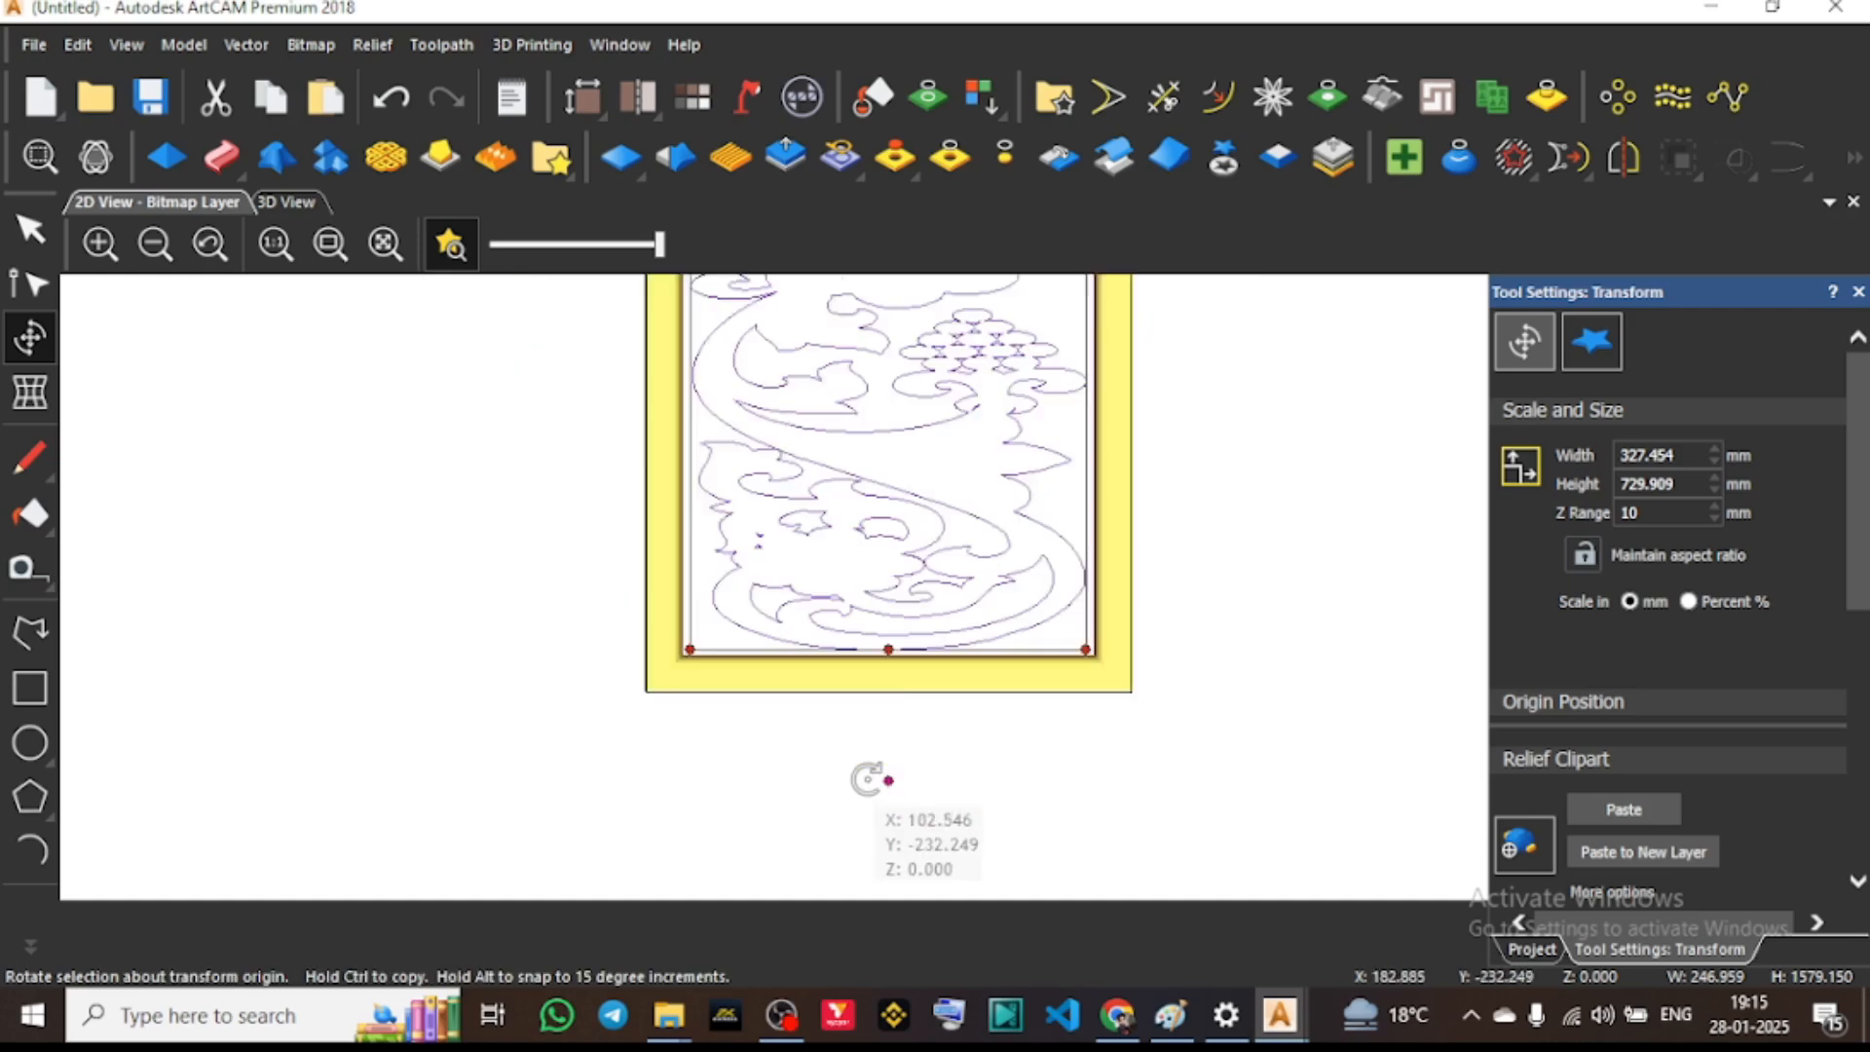
scroll(986, 417, "up", 3)
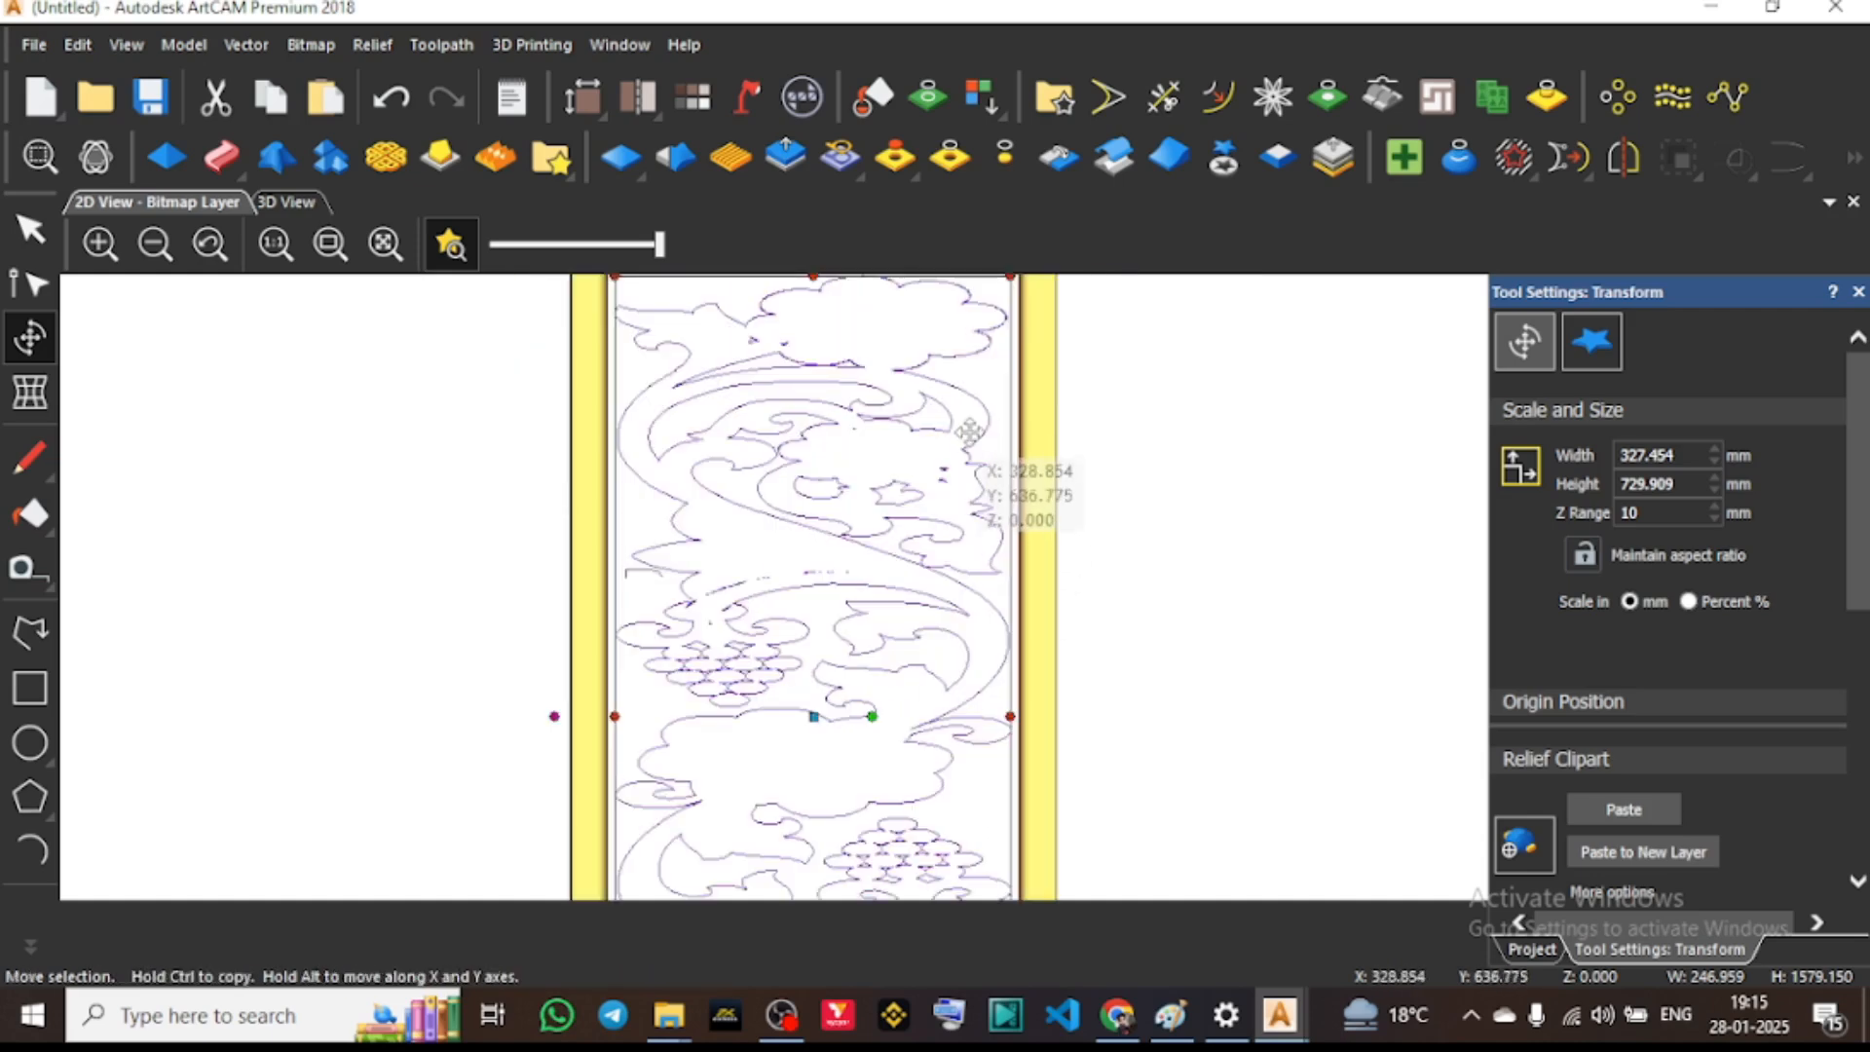
scroll(964, 585, "down", 2)
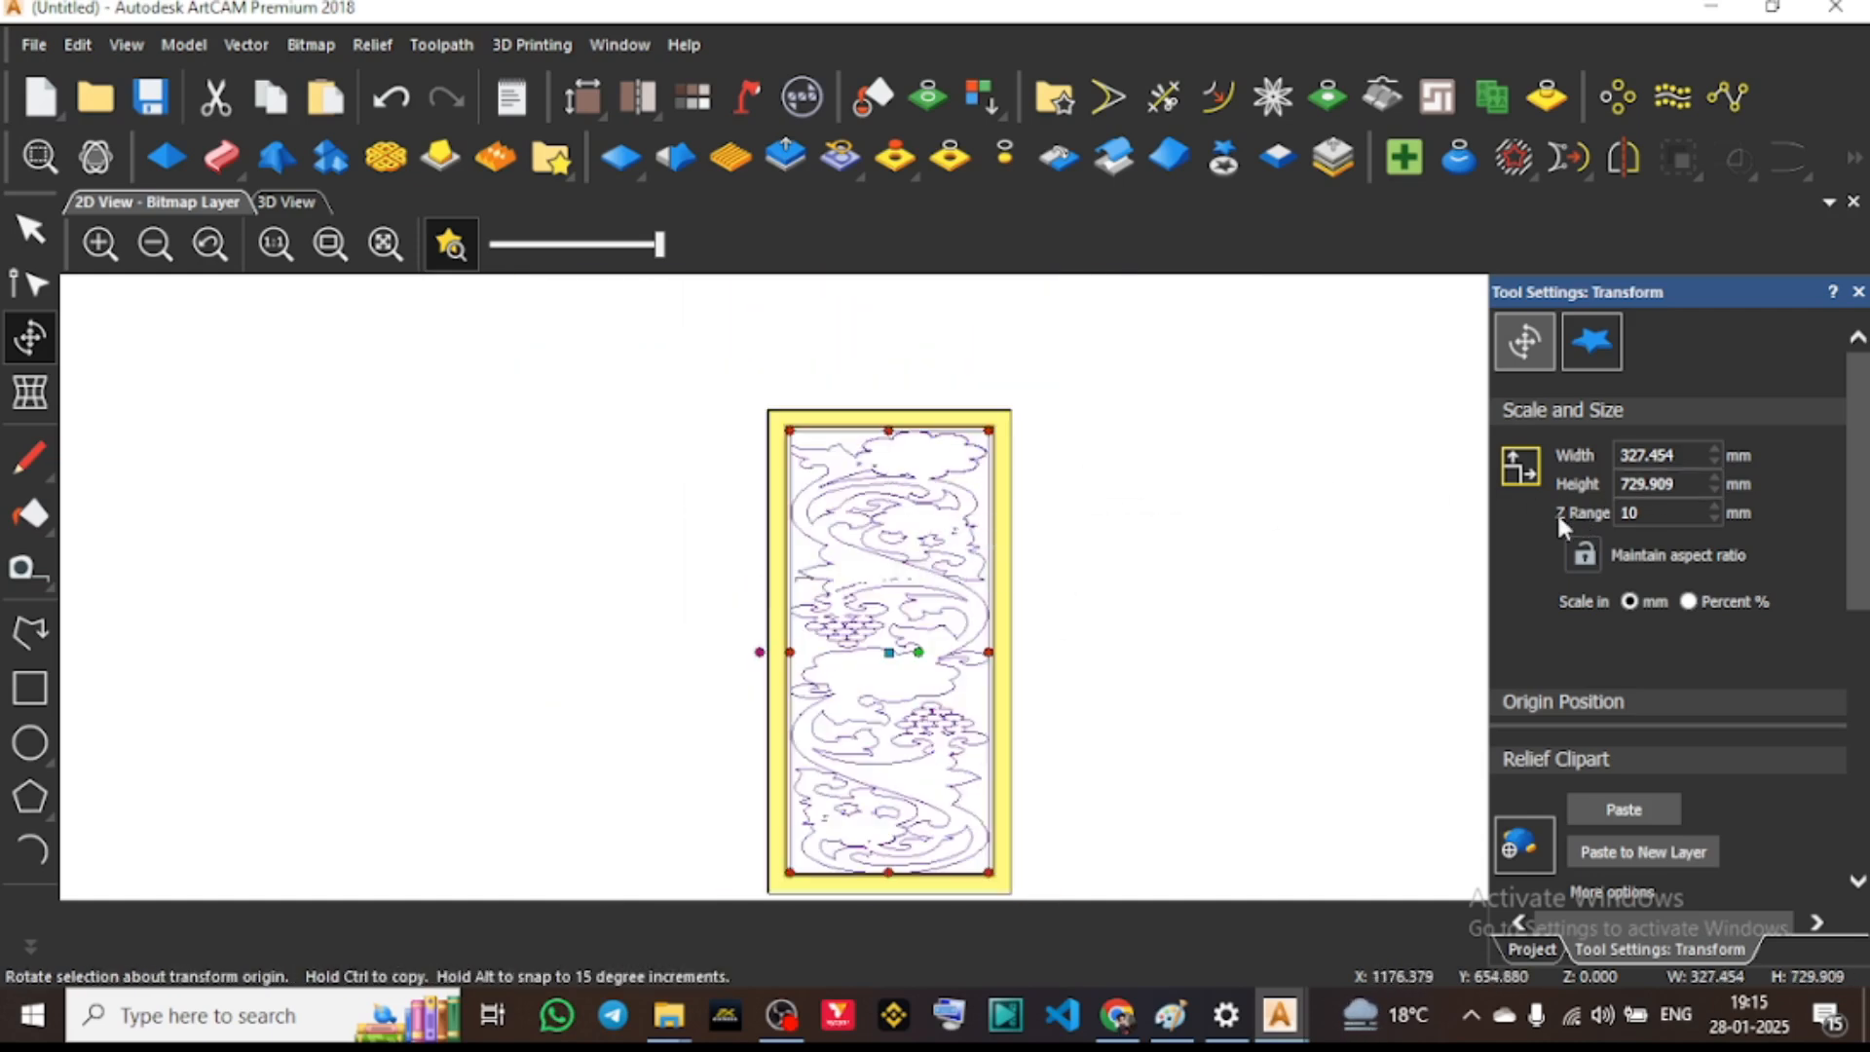
Set the floral relief's Z range to 7 mm and paste it into the panel relief
left_click(1584, 555)
left_click(1585, 557)
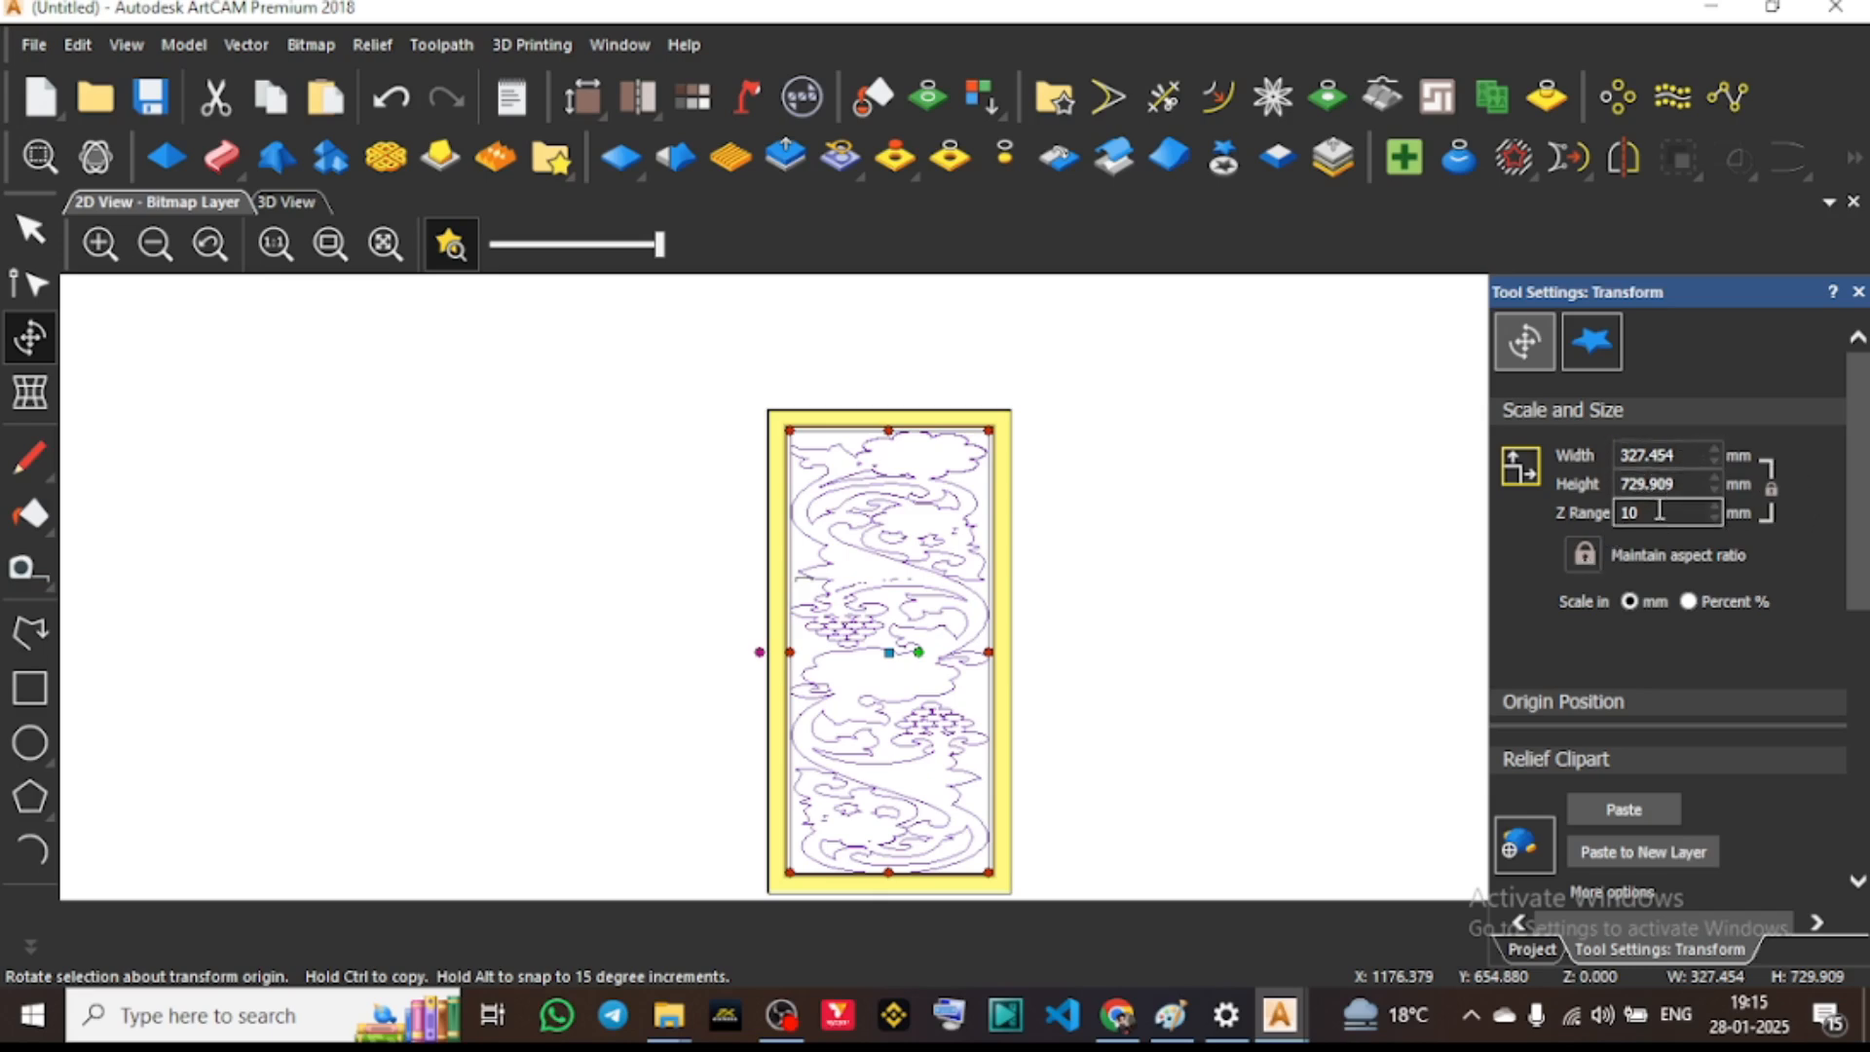
left_click(1593, 561)
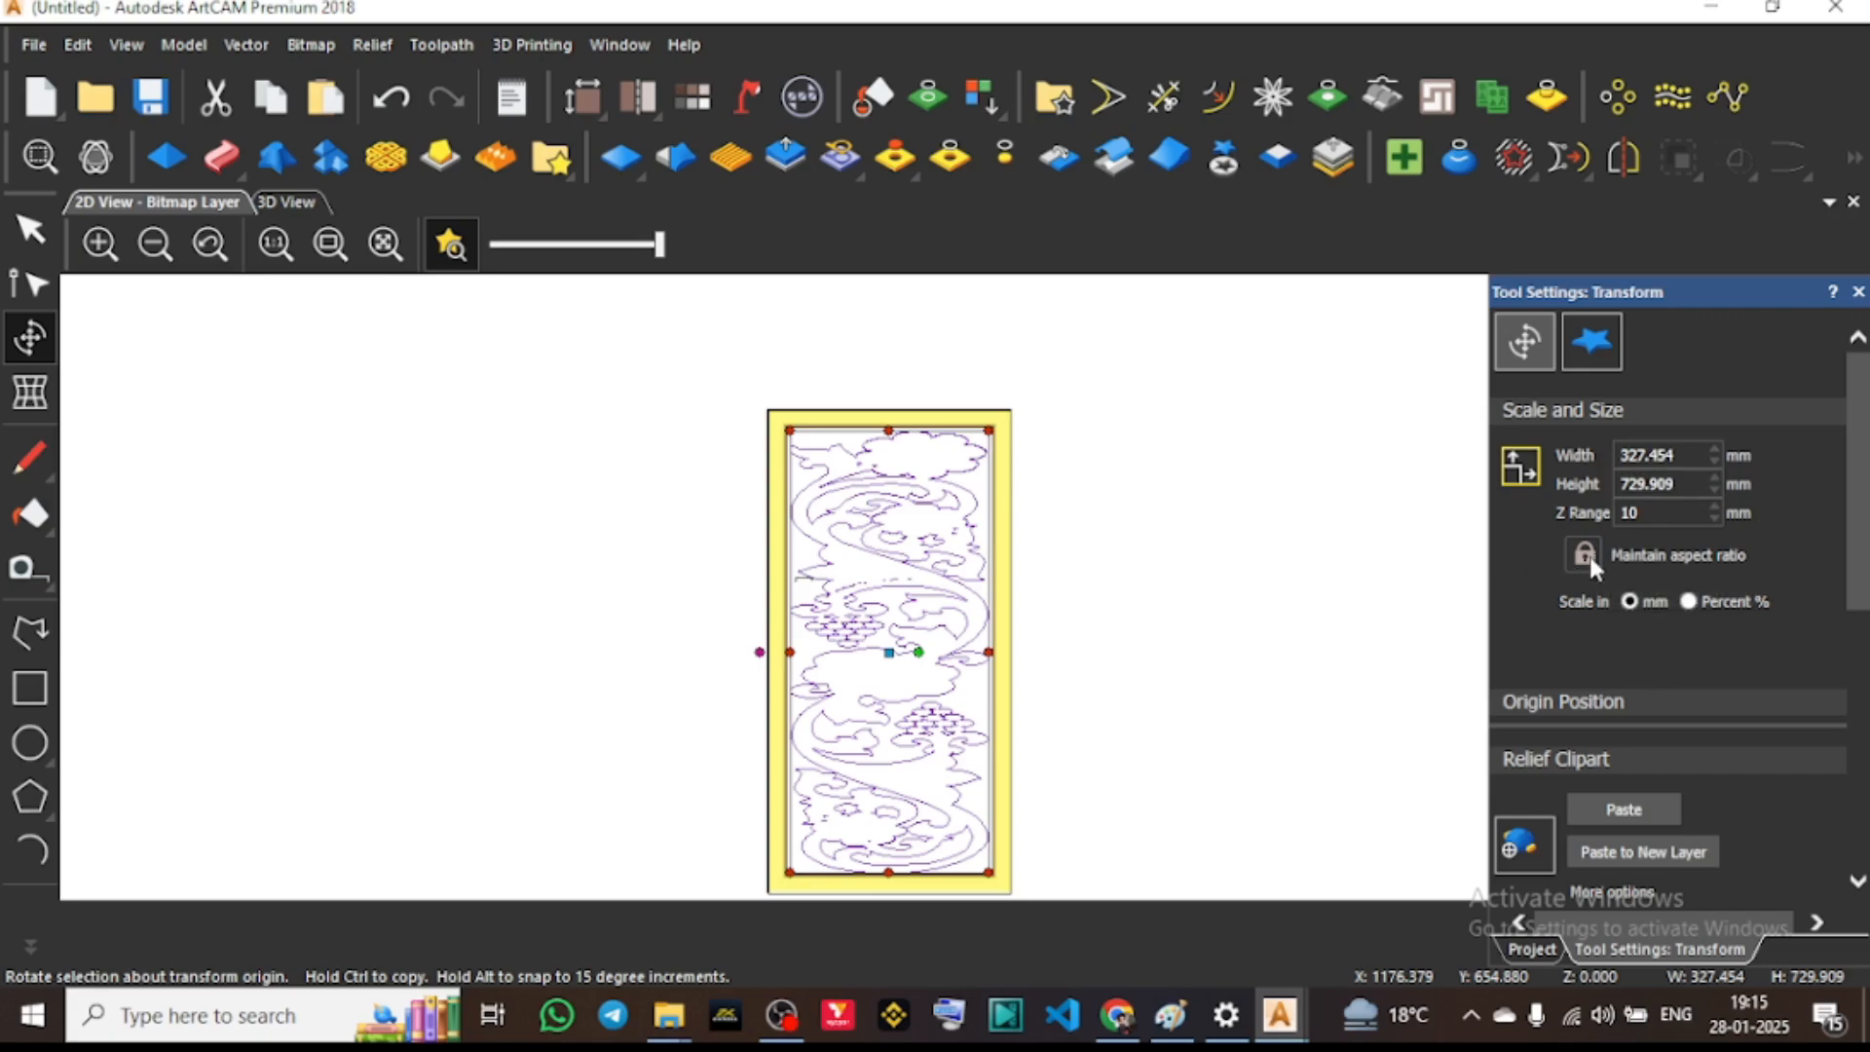
left_click(1670, 512)
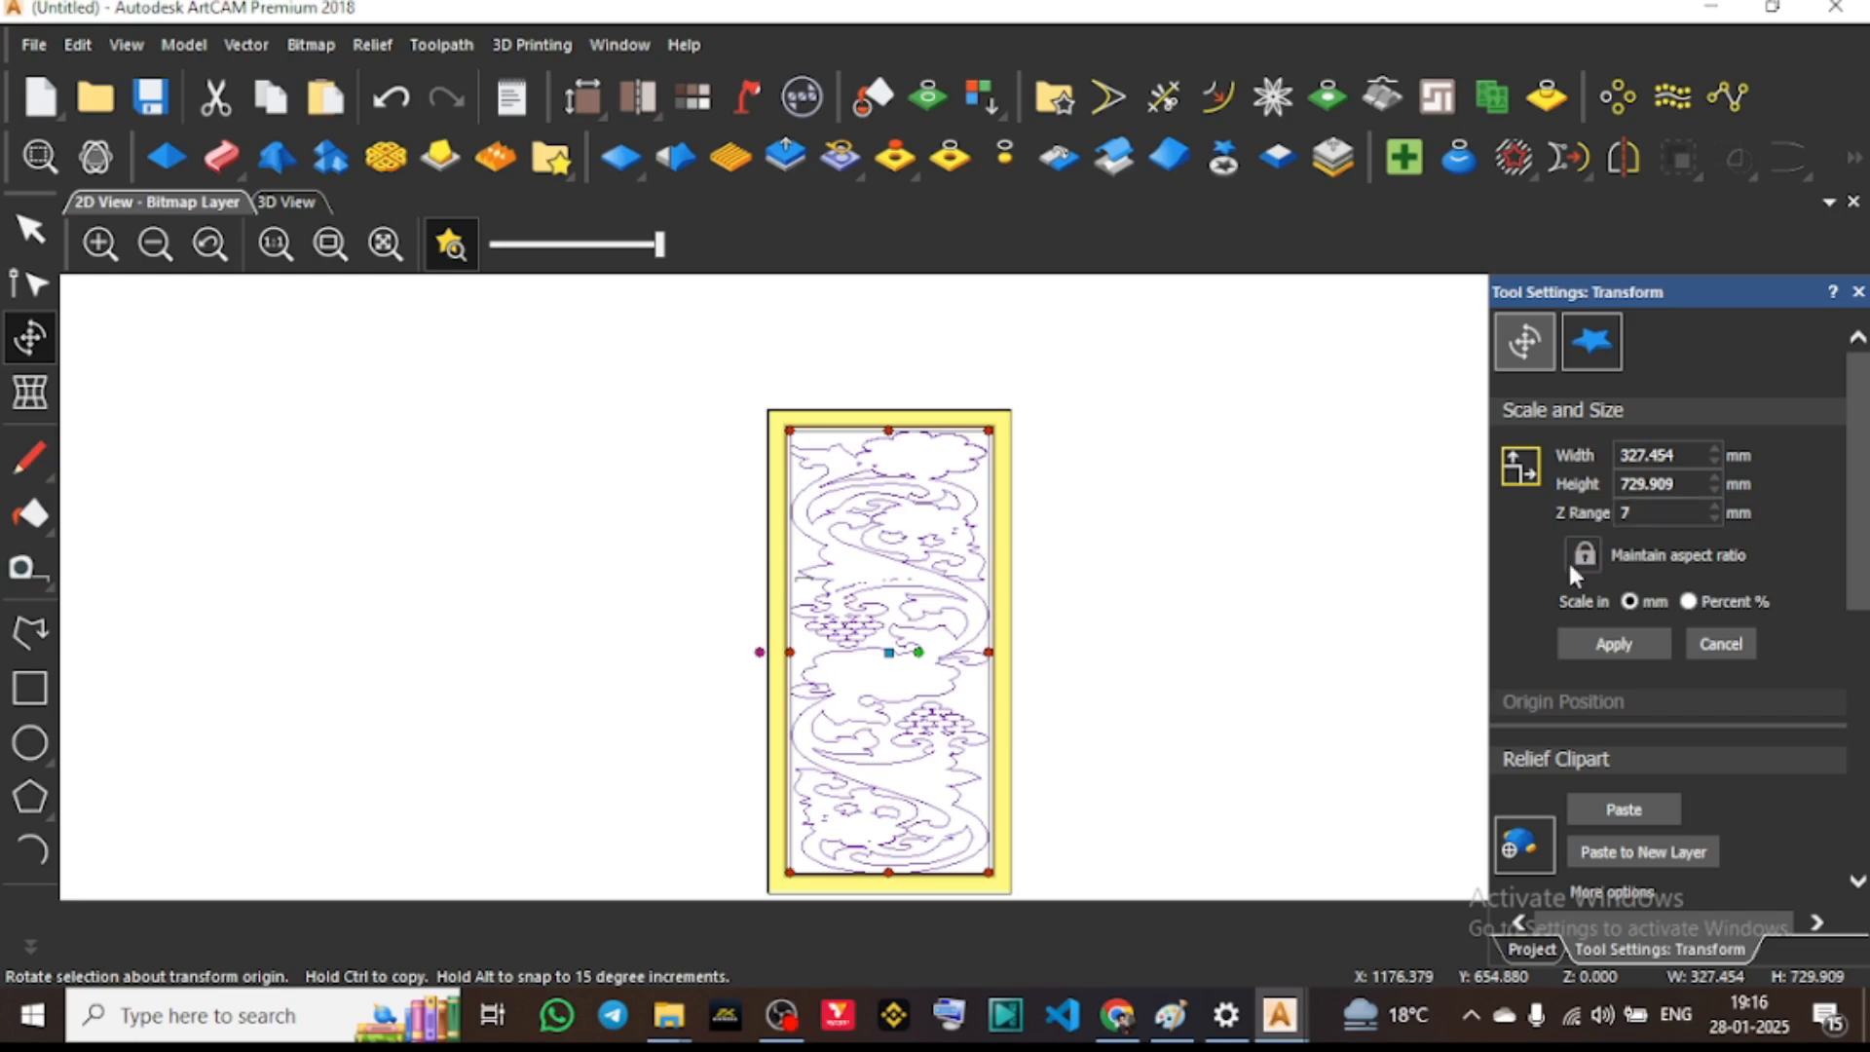
left_click(1603, 644)
left_click(1614, 810)
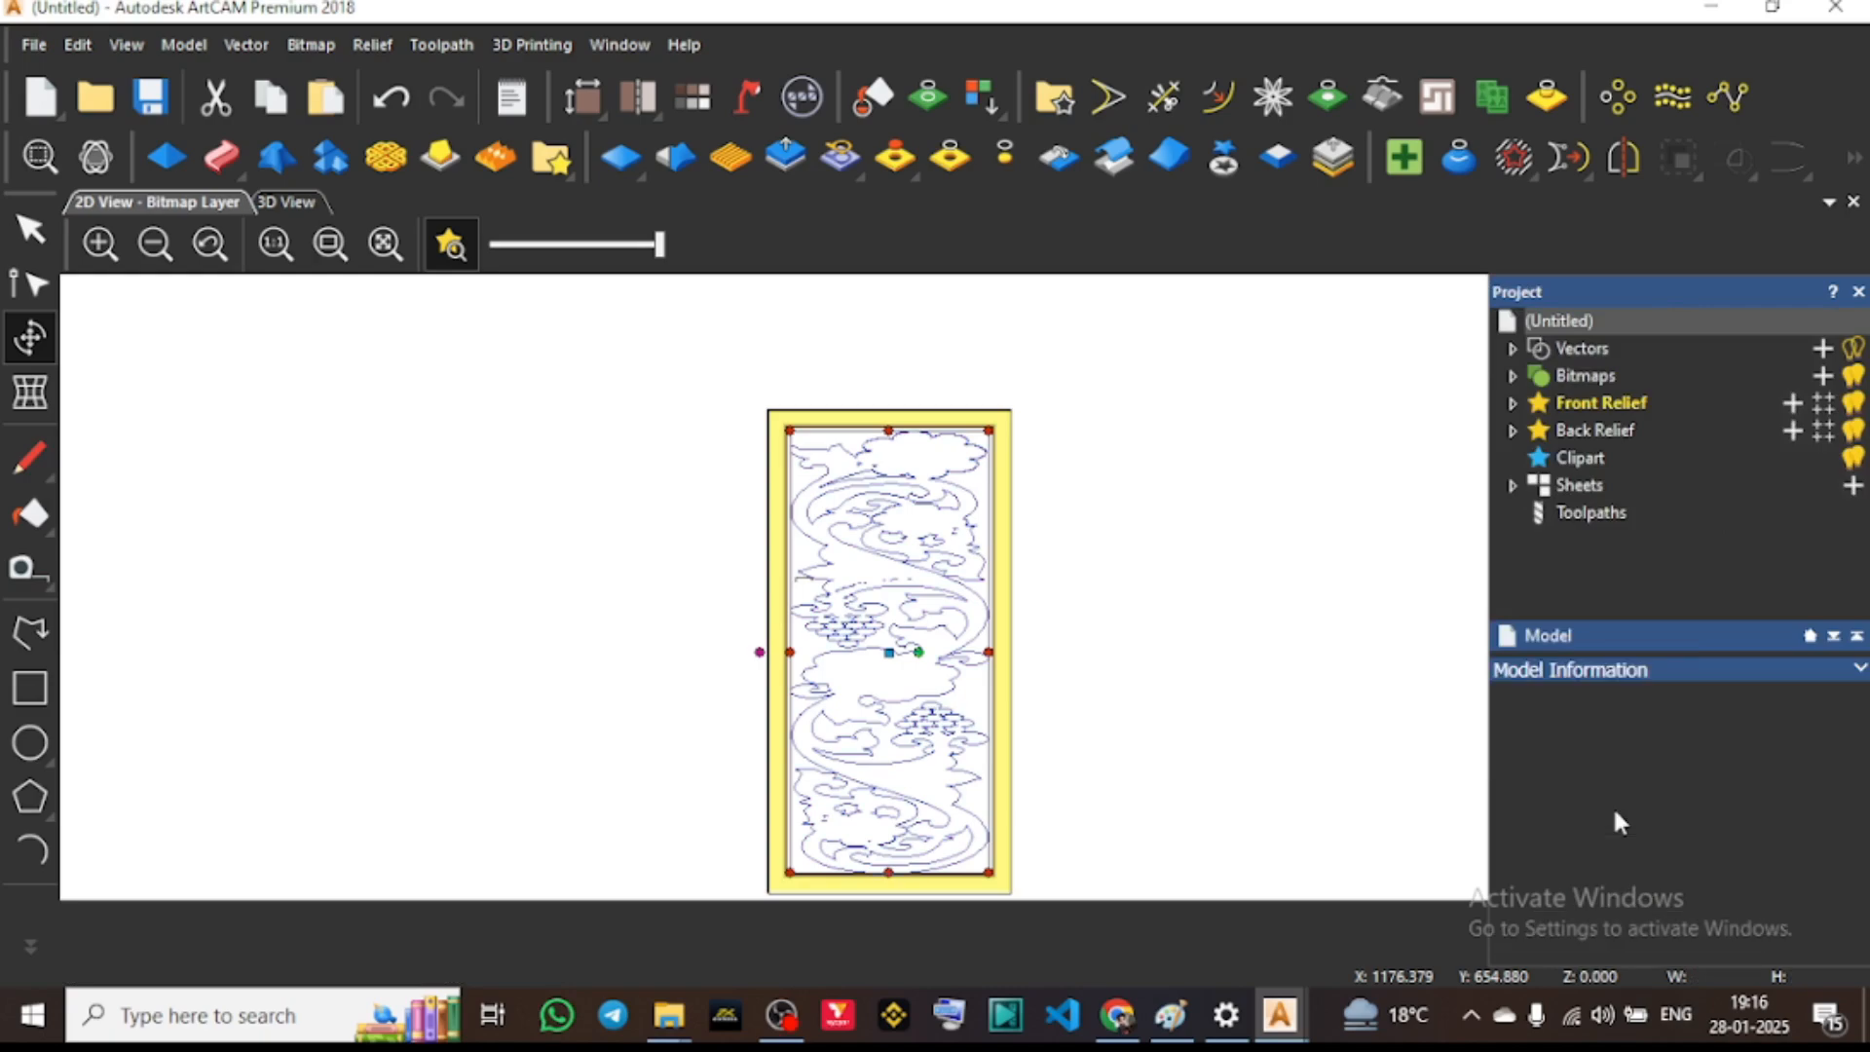
Inspect the combined frame and floral relief in 3D and in the 2D preview
left_click(307, 205)
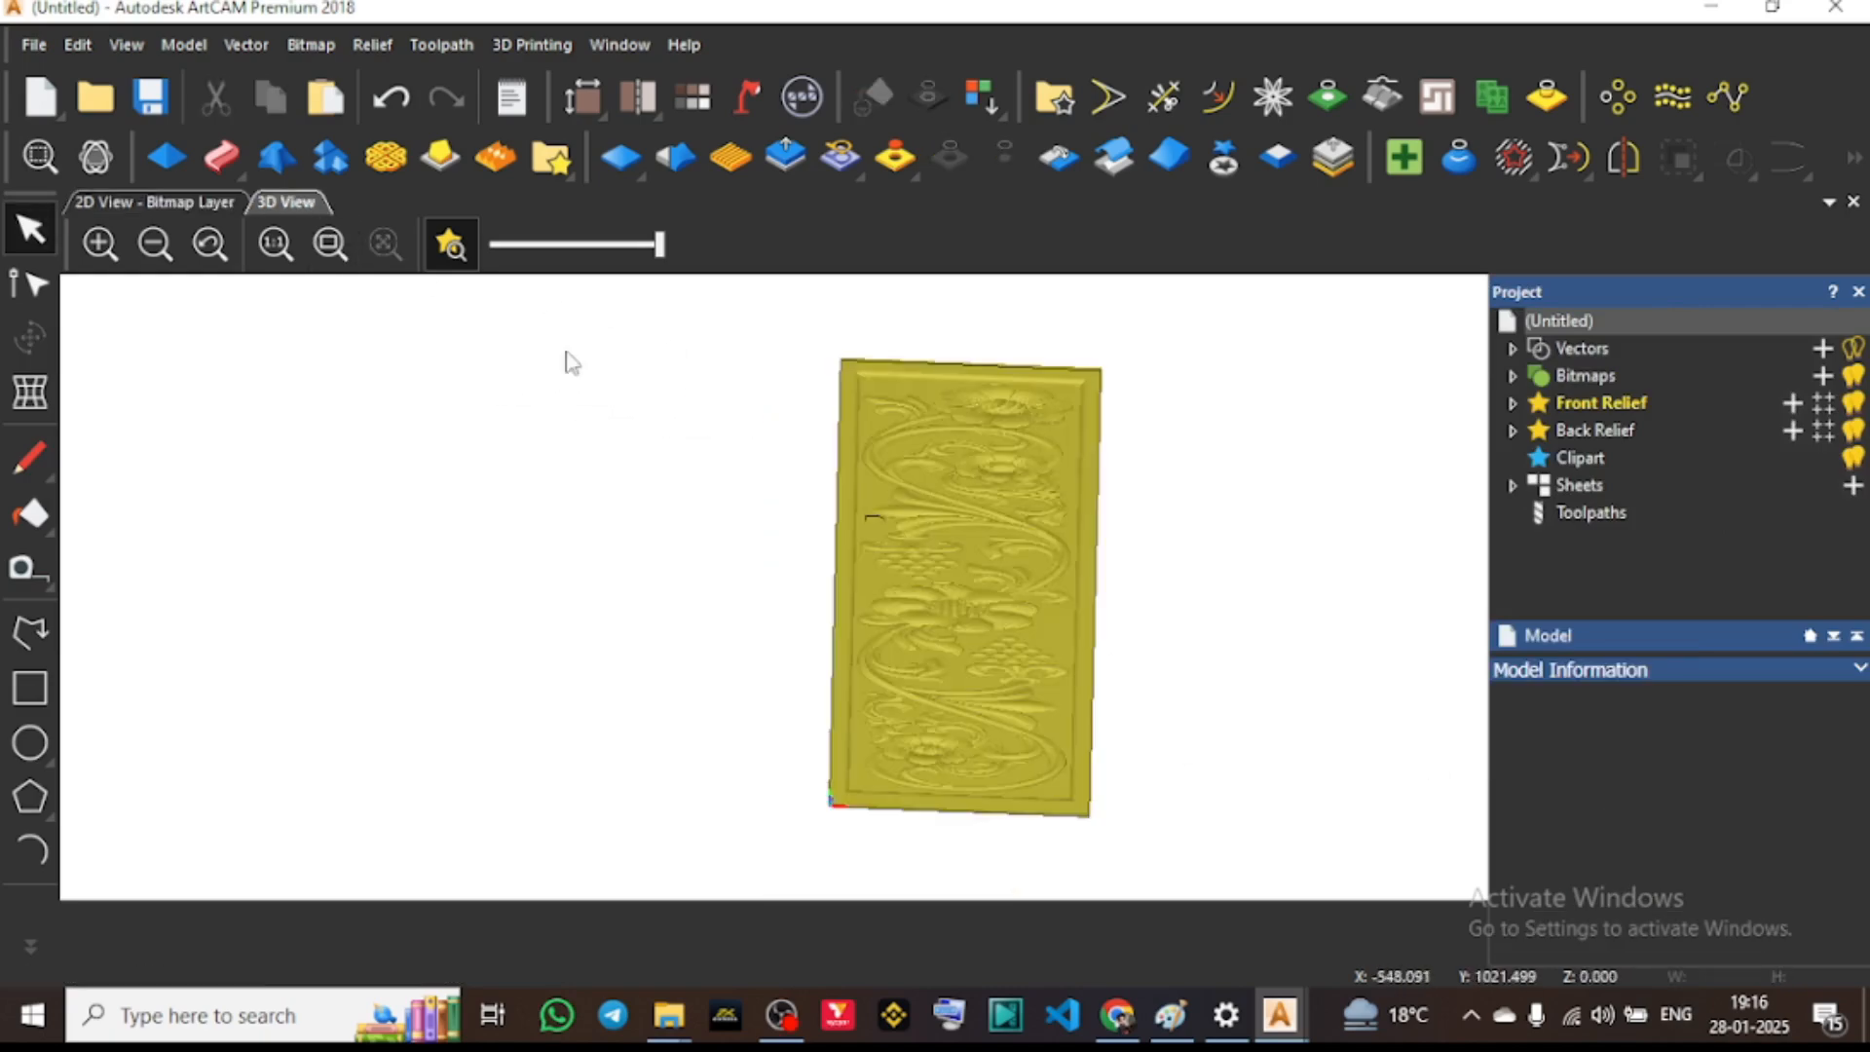
scroll(1027, 508, "up", 3)
left_click_drag(1028, 508, 831, 500)
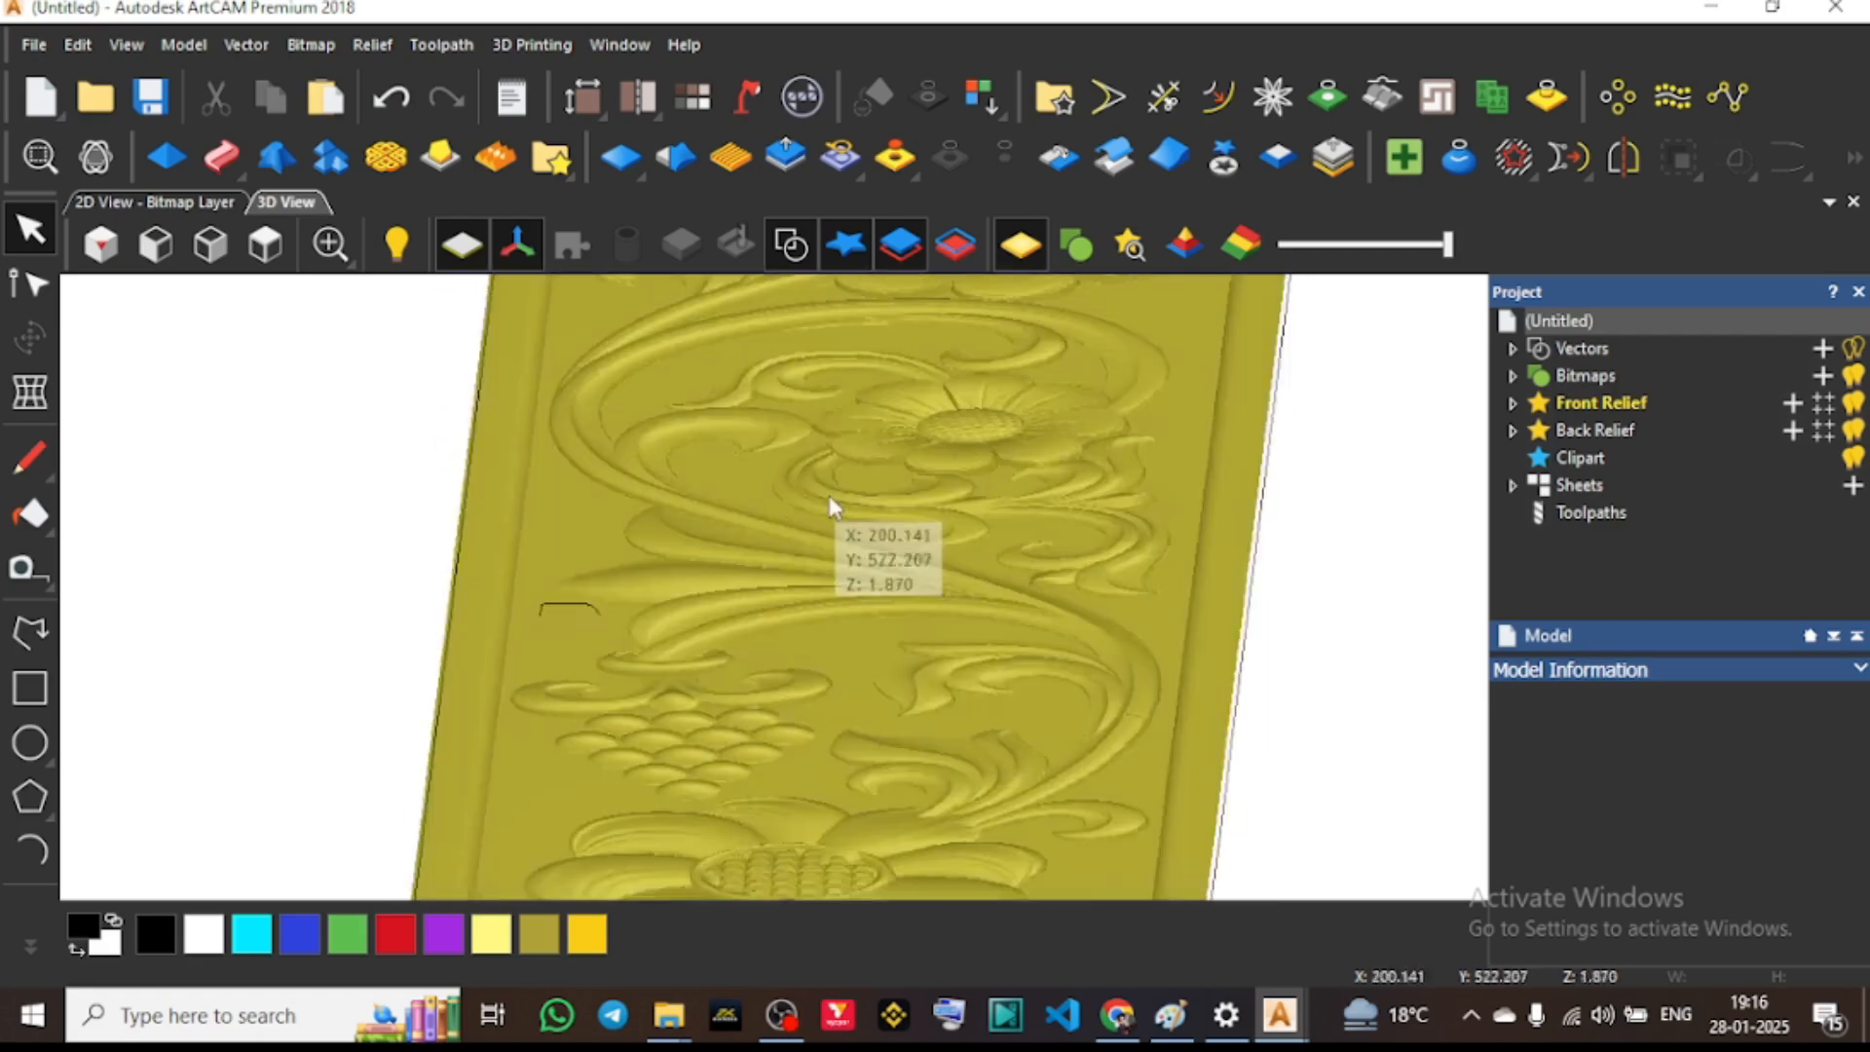
left_click(211, 208)
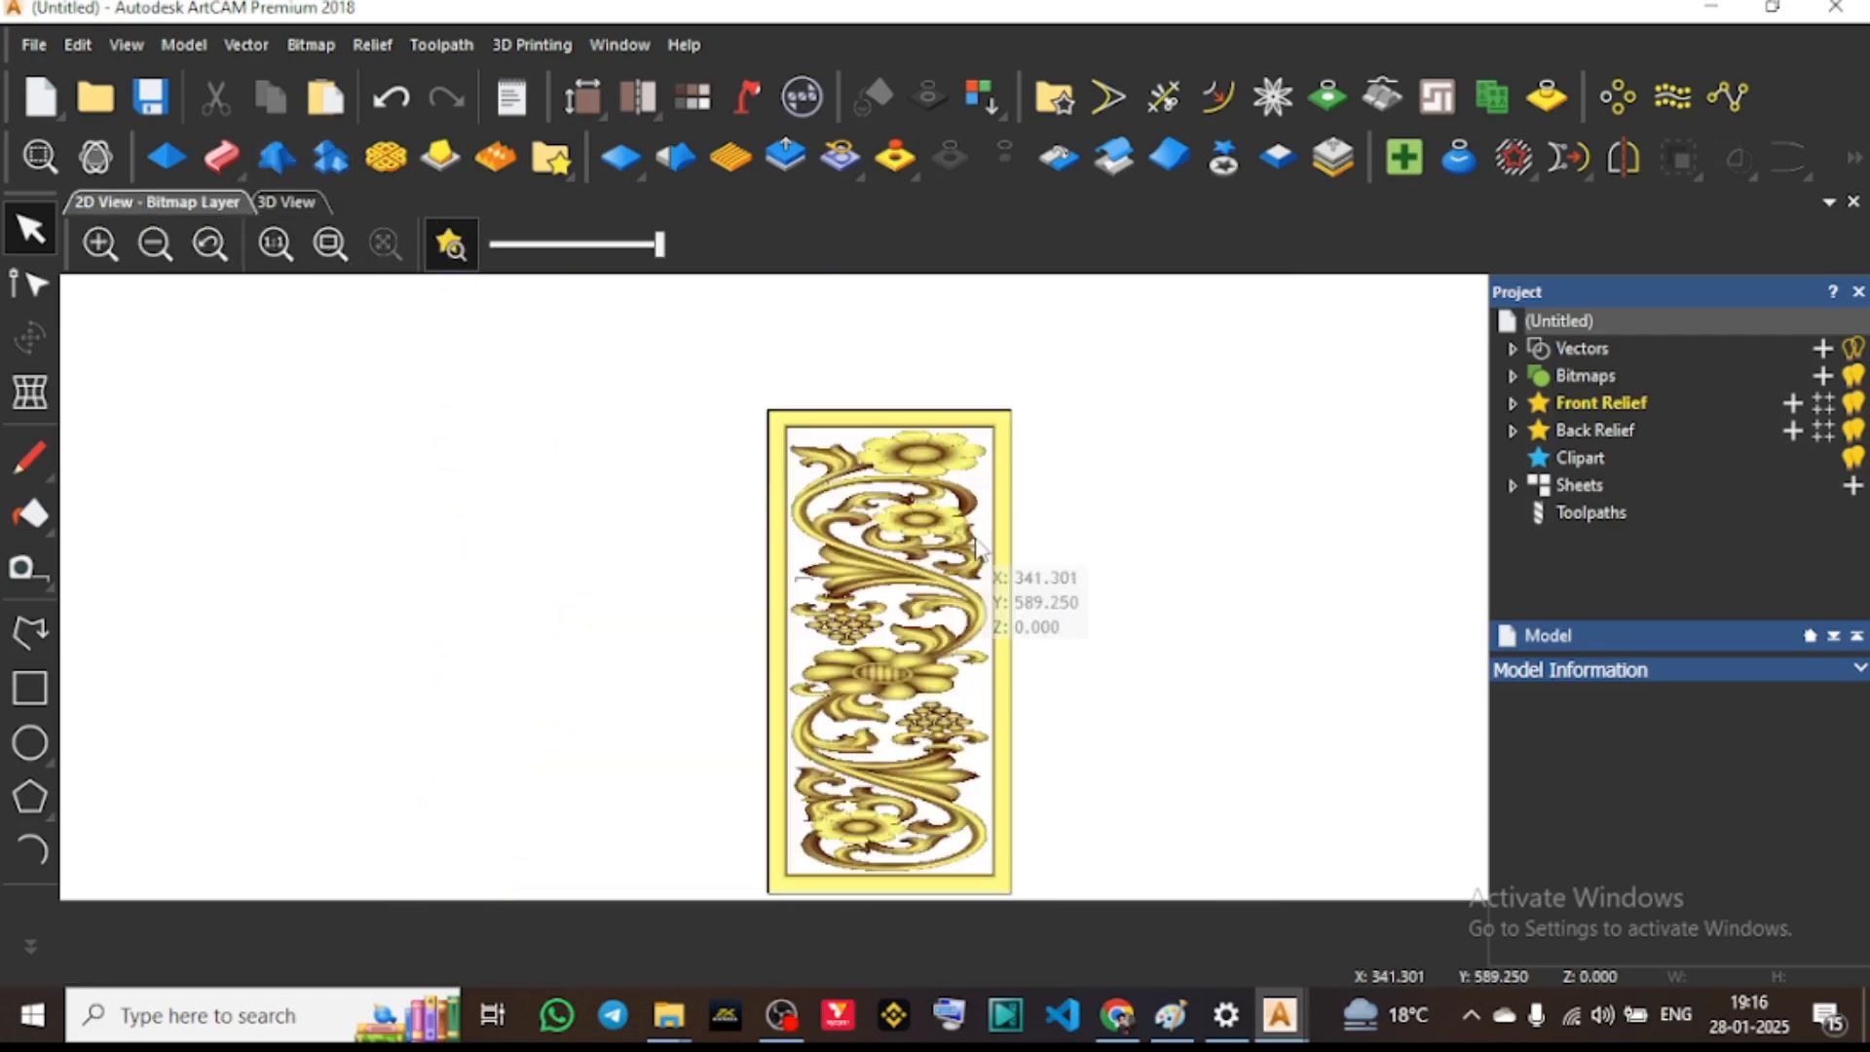
left_click(772, 516)
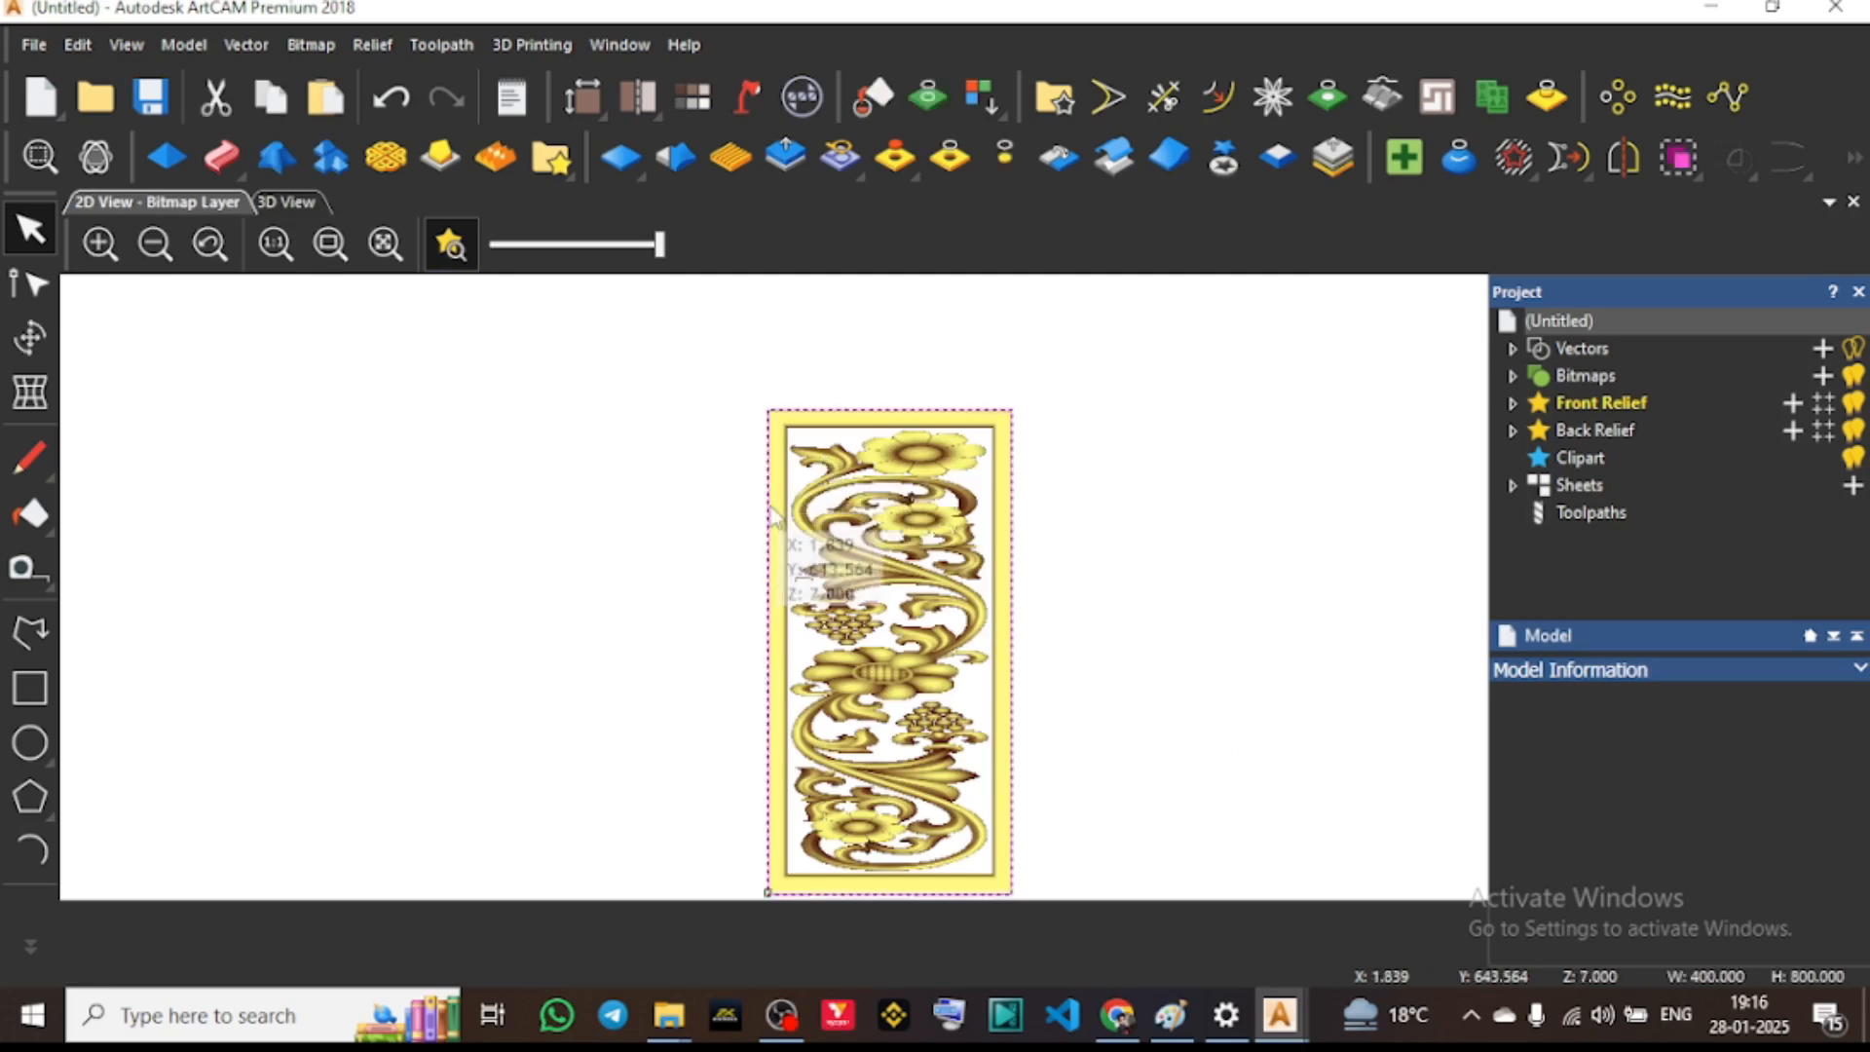
scroll(923, 506, "down", 1)
scroll(923, 614, "up", 1)
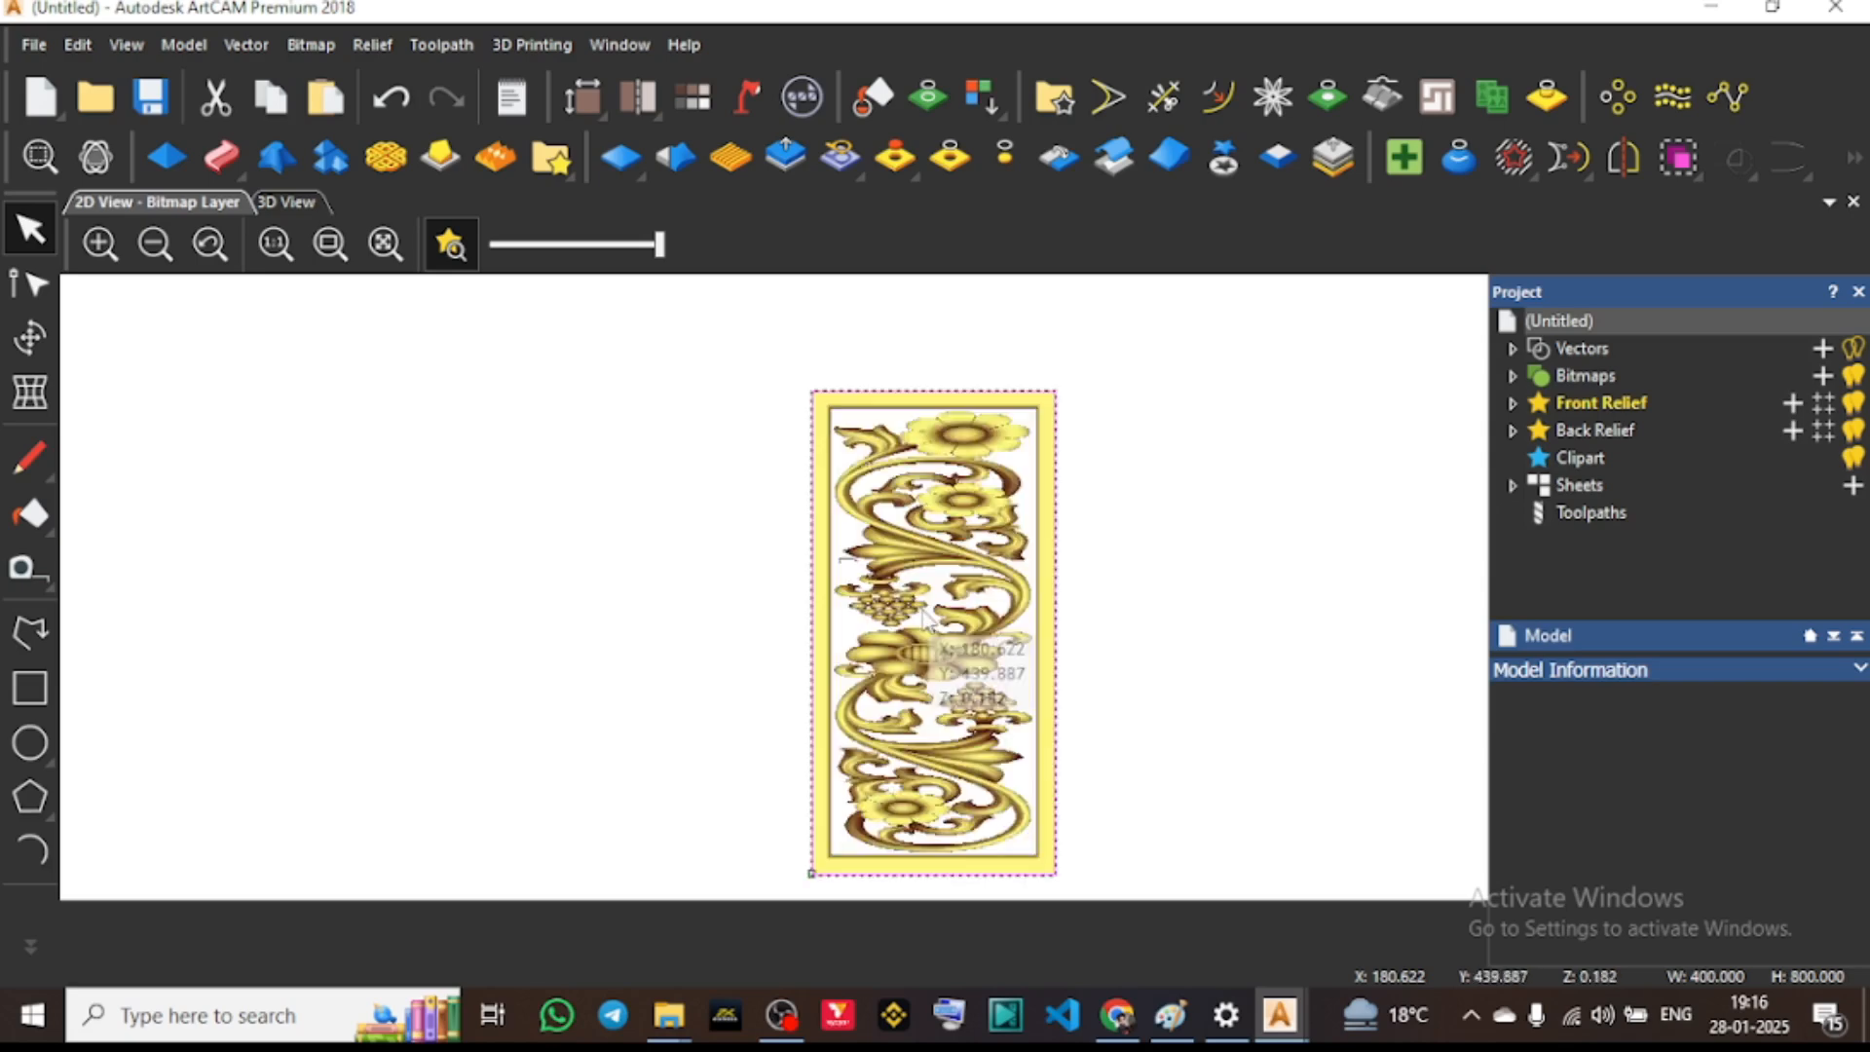
left_click(758, 502)
Start a Machine Relief 3D toolpath and set the area to machine to Whole Relief
left_click(440, 44)
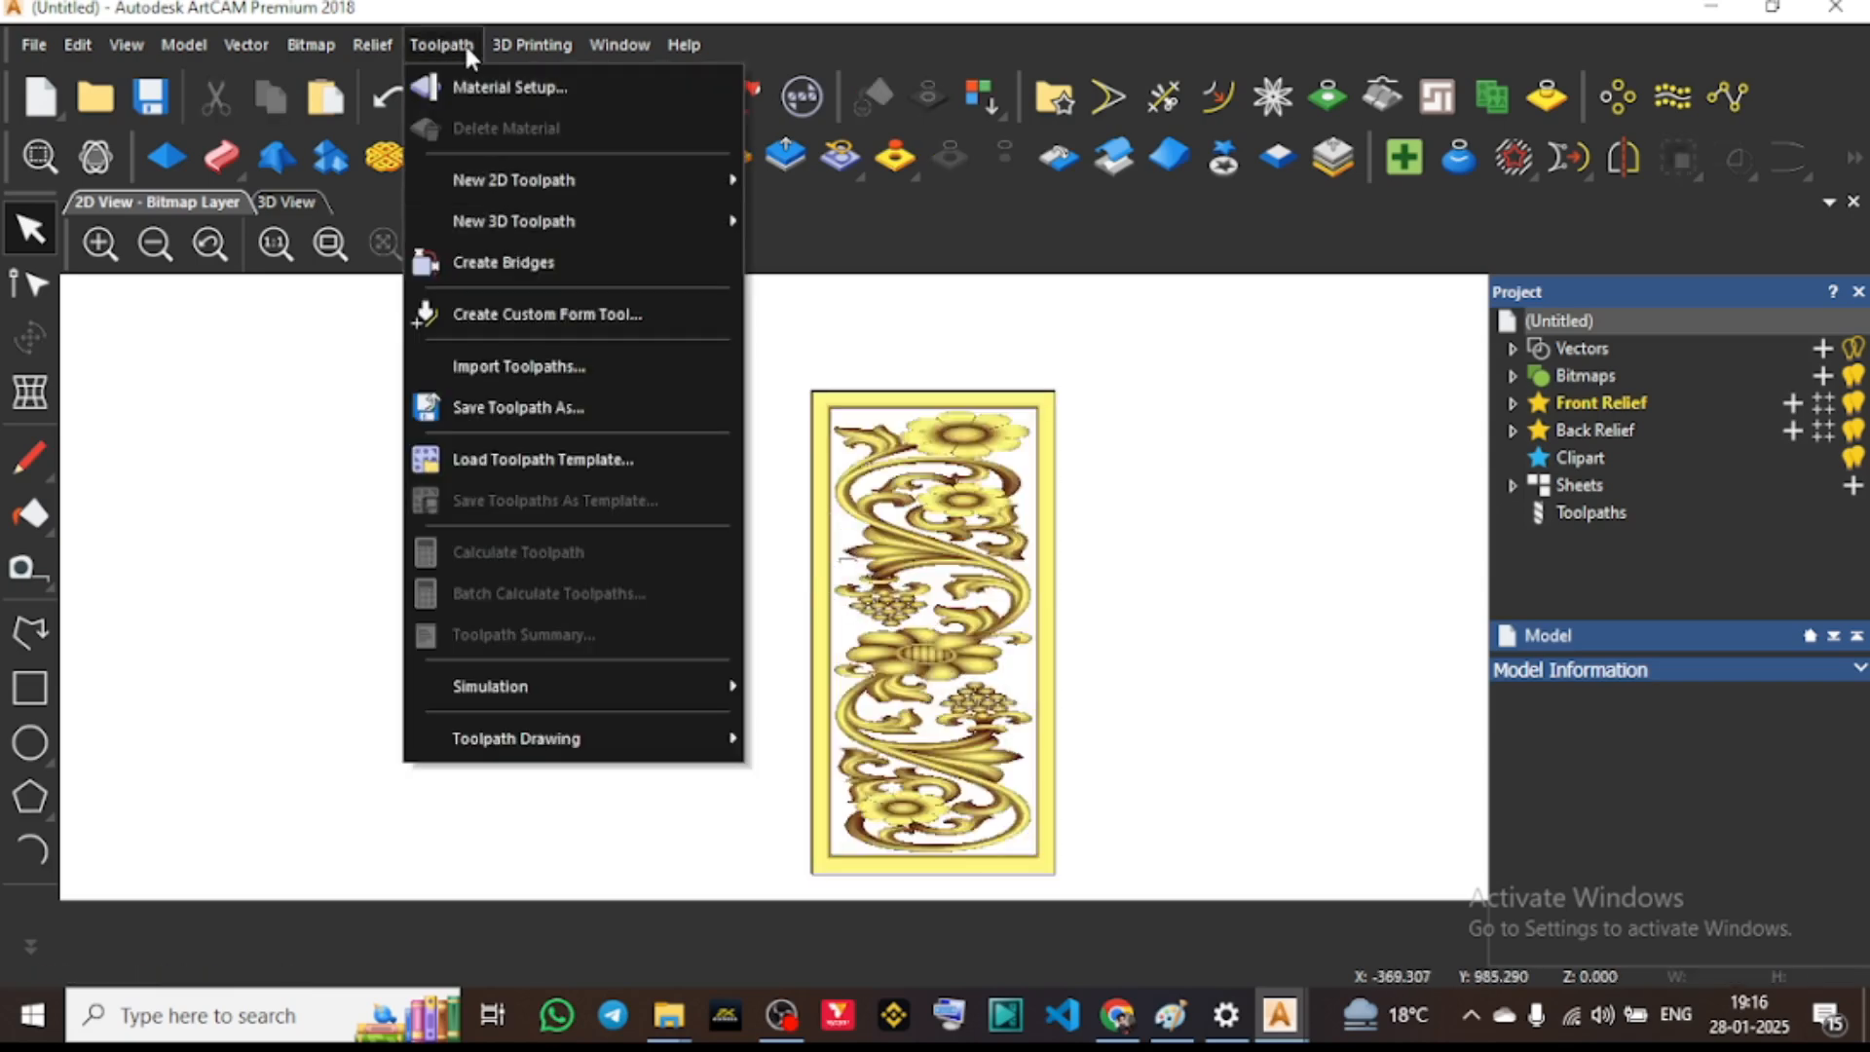
mouse_move(544, 234)
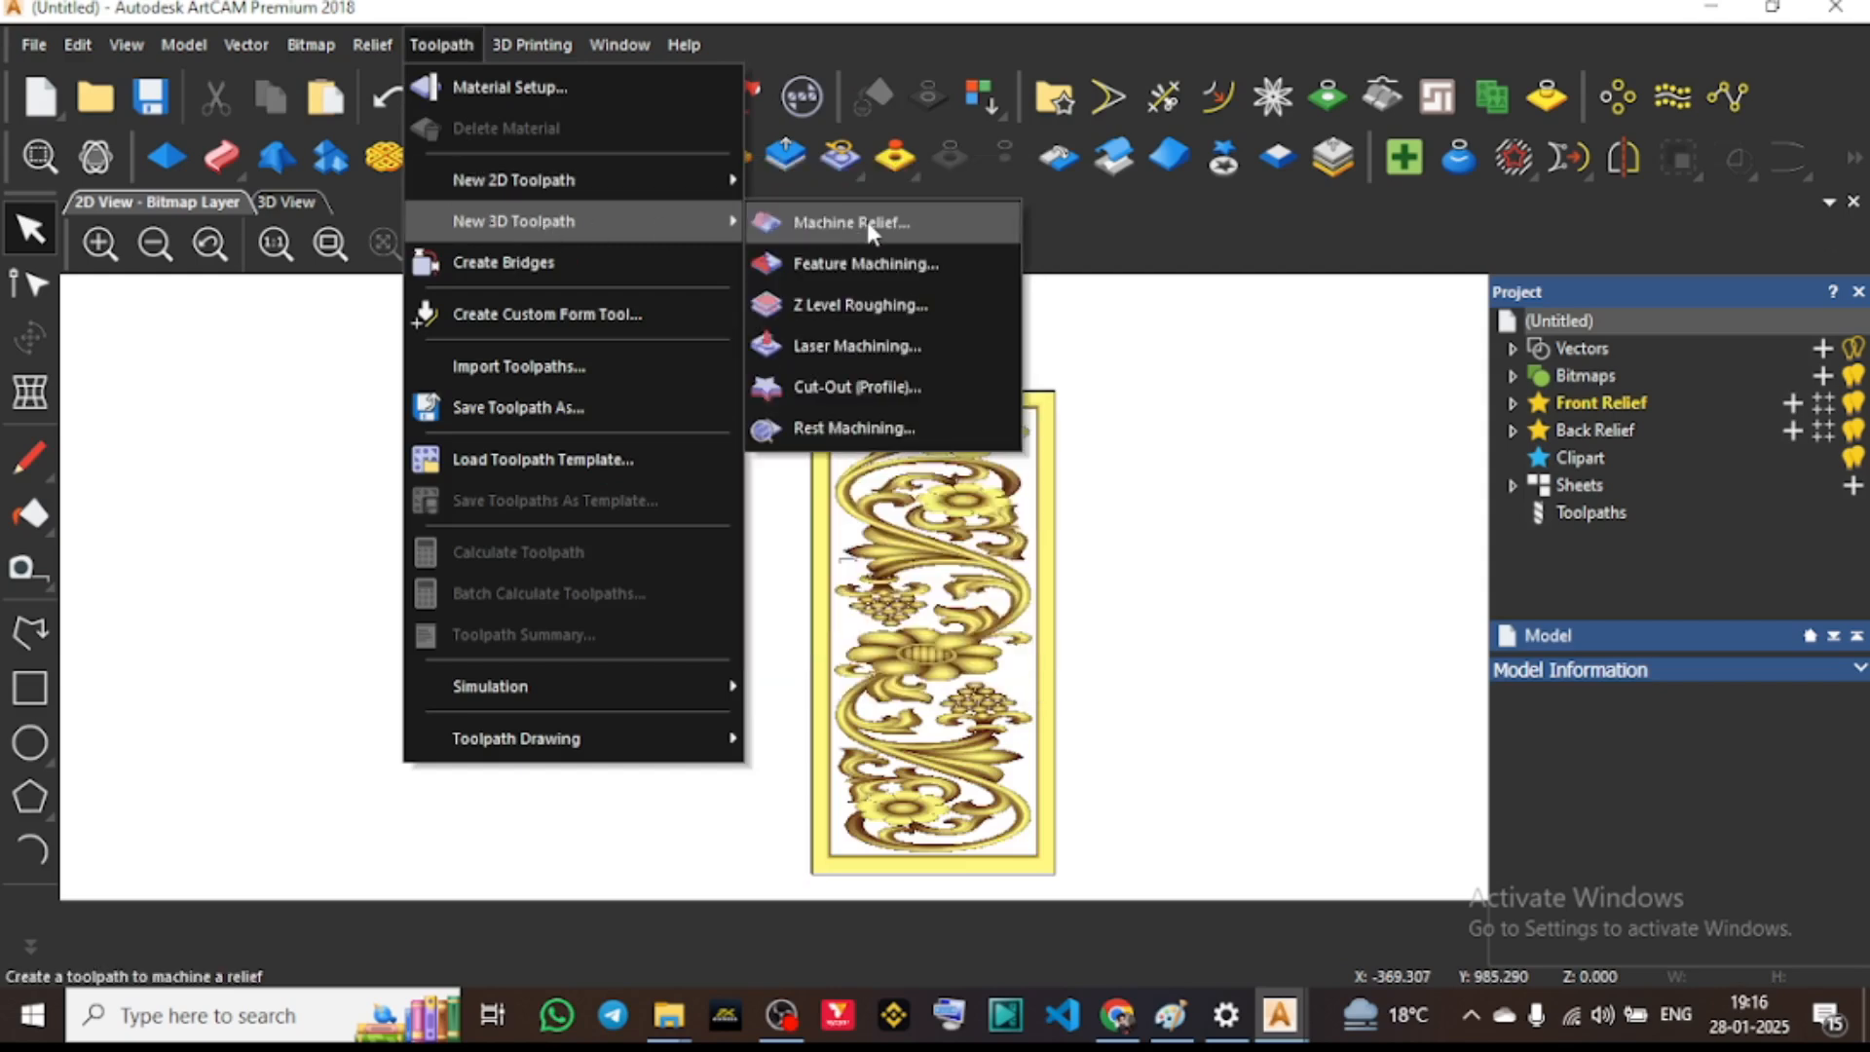
left_click(867, 220)
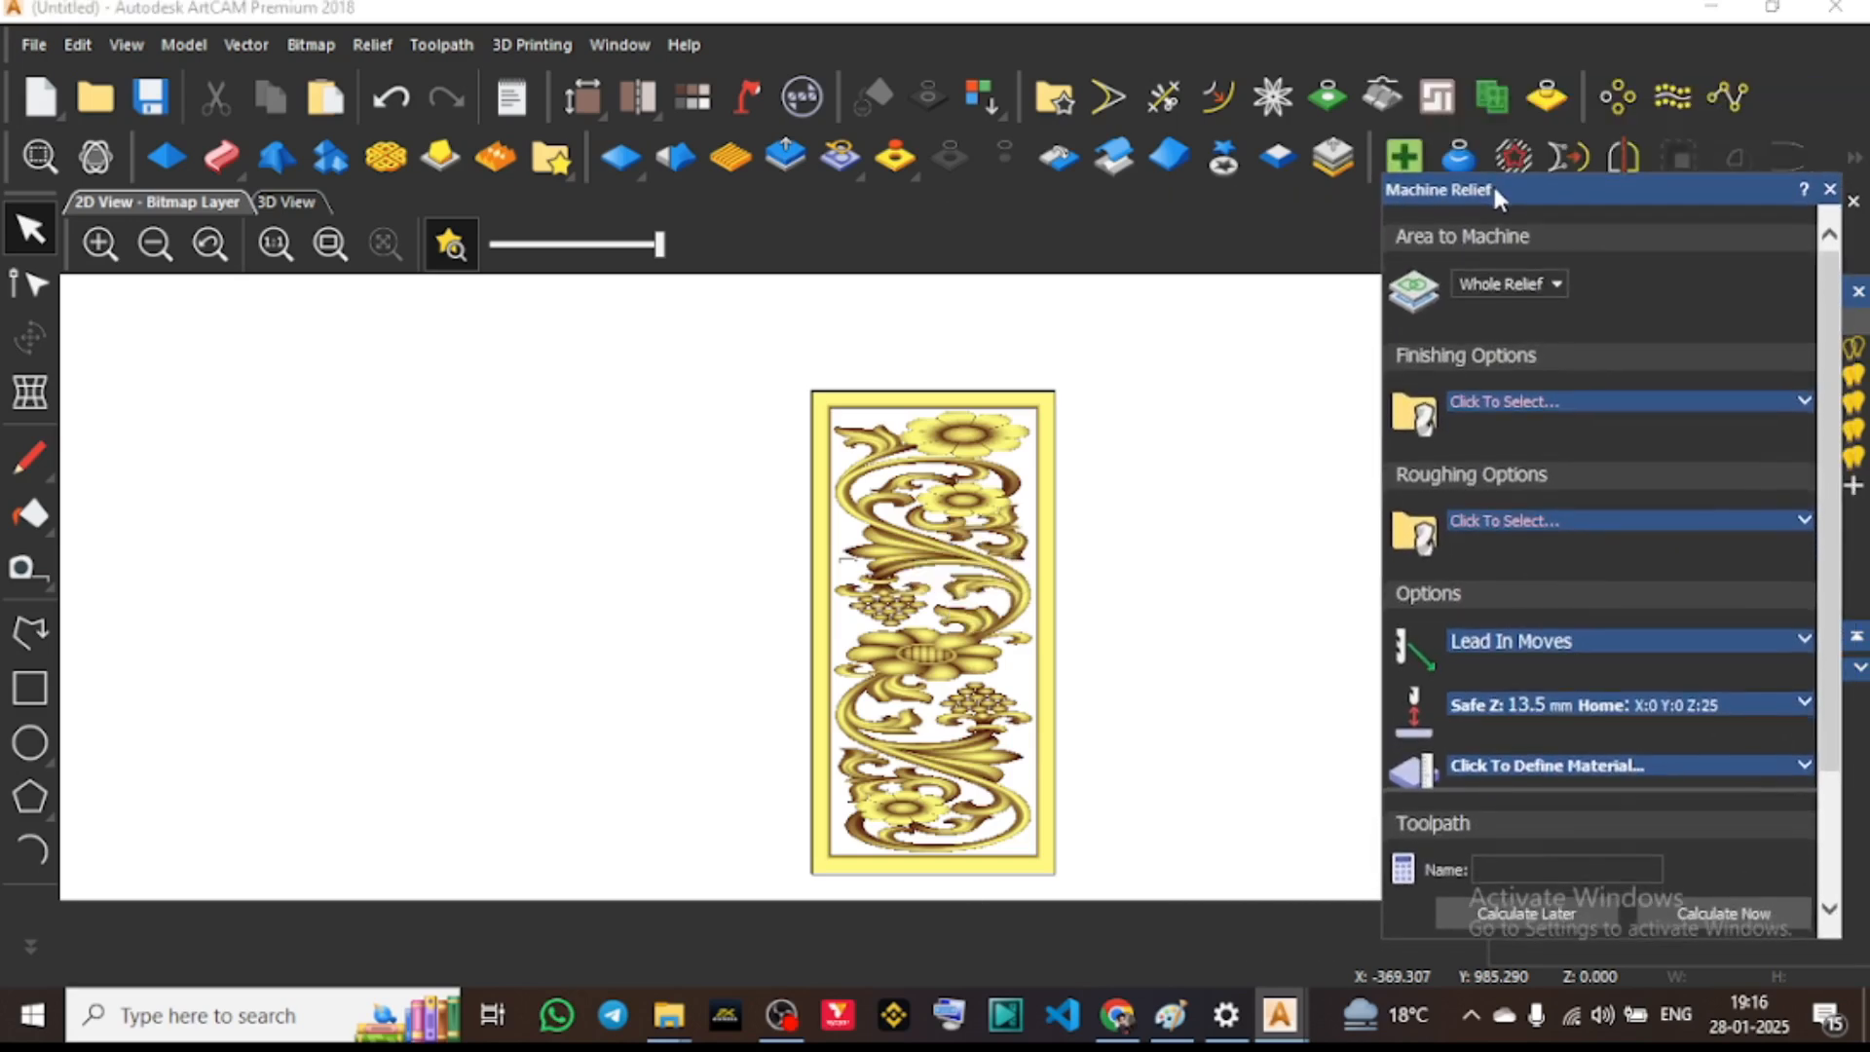
left_click(1482, 283)
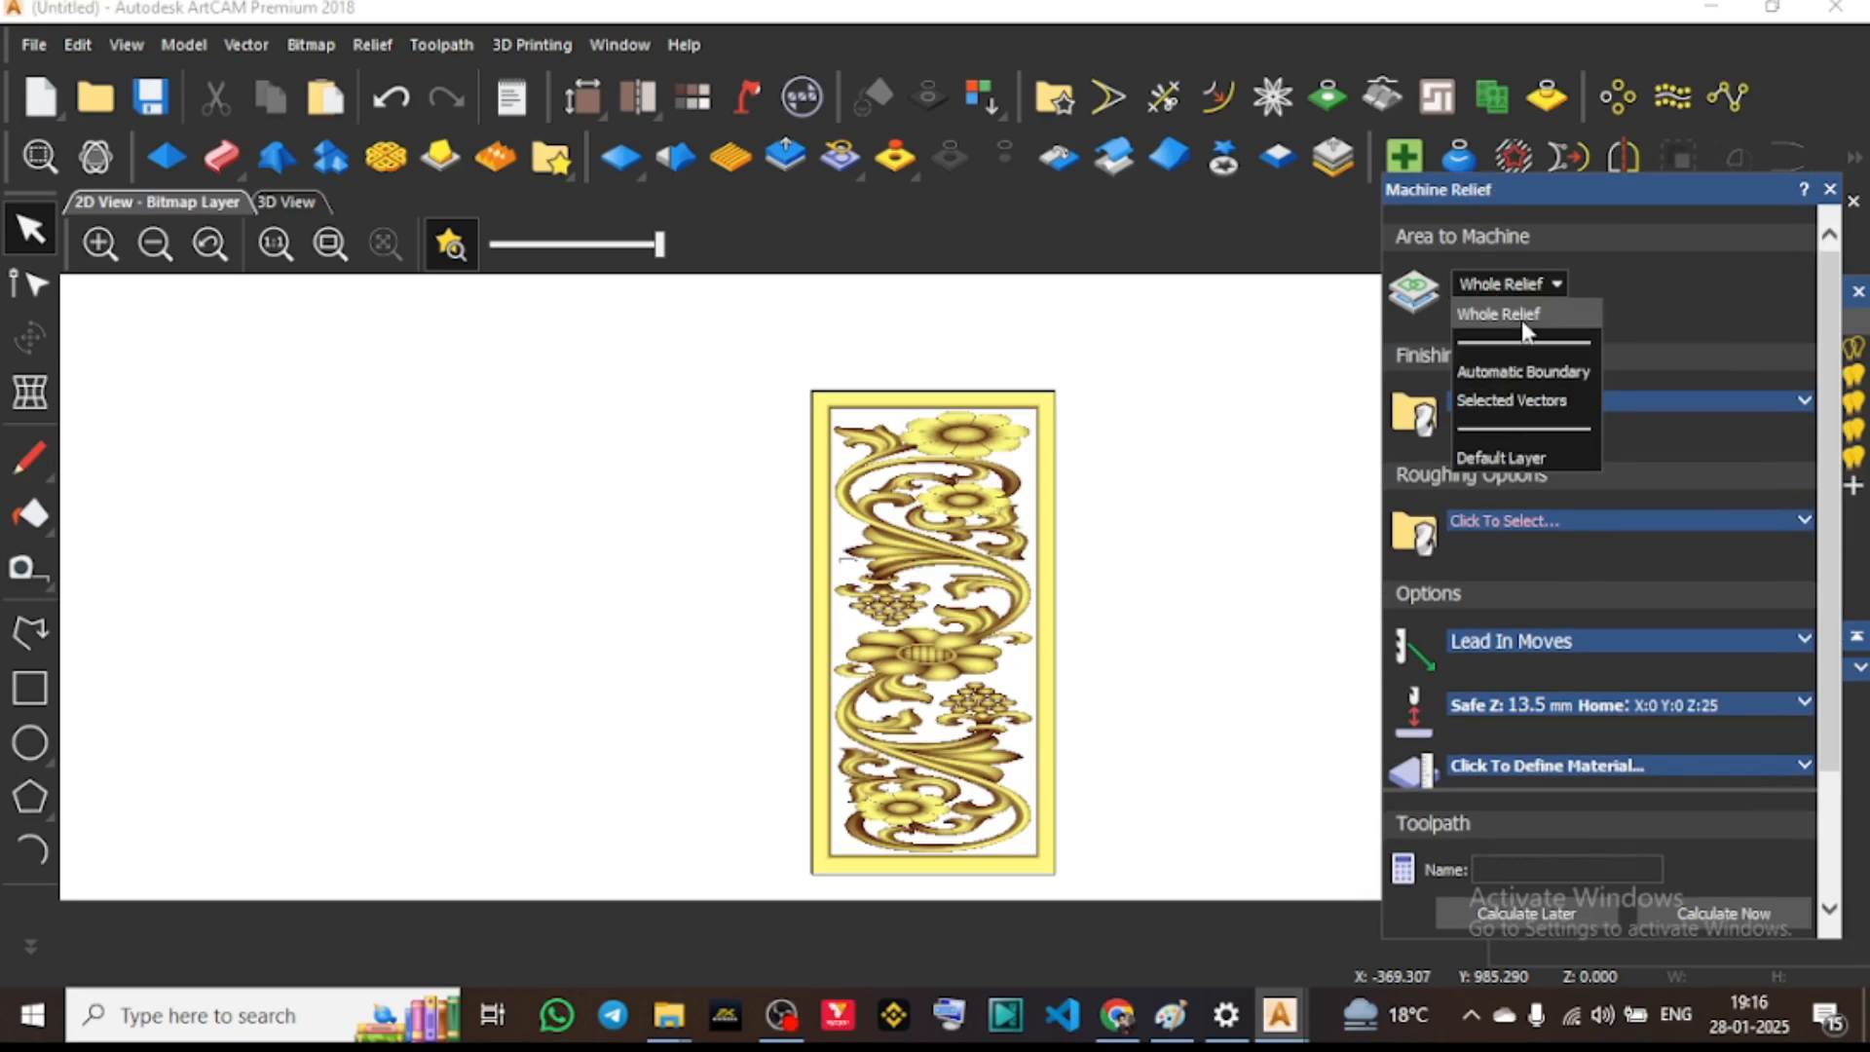
left_click(1624, 277)
left_click(1535, 279)
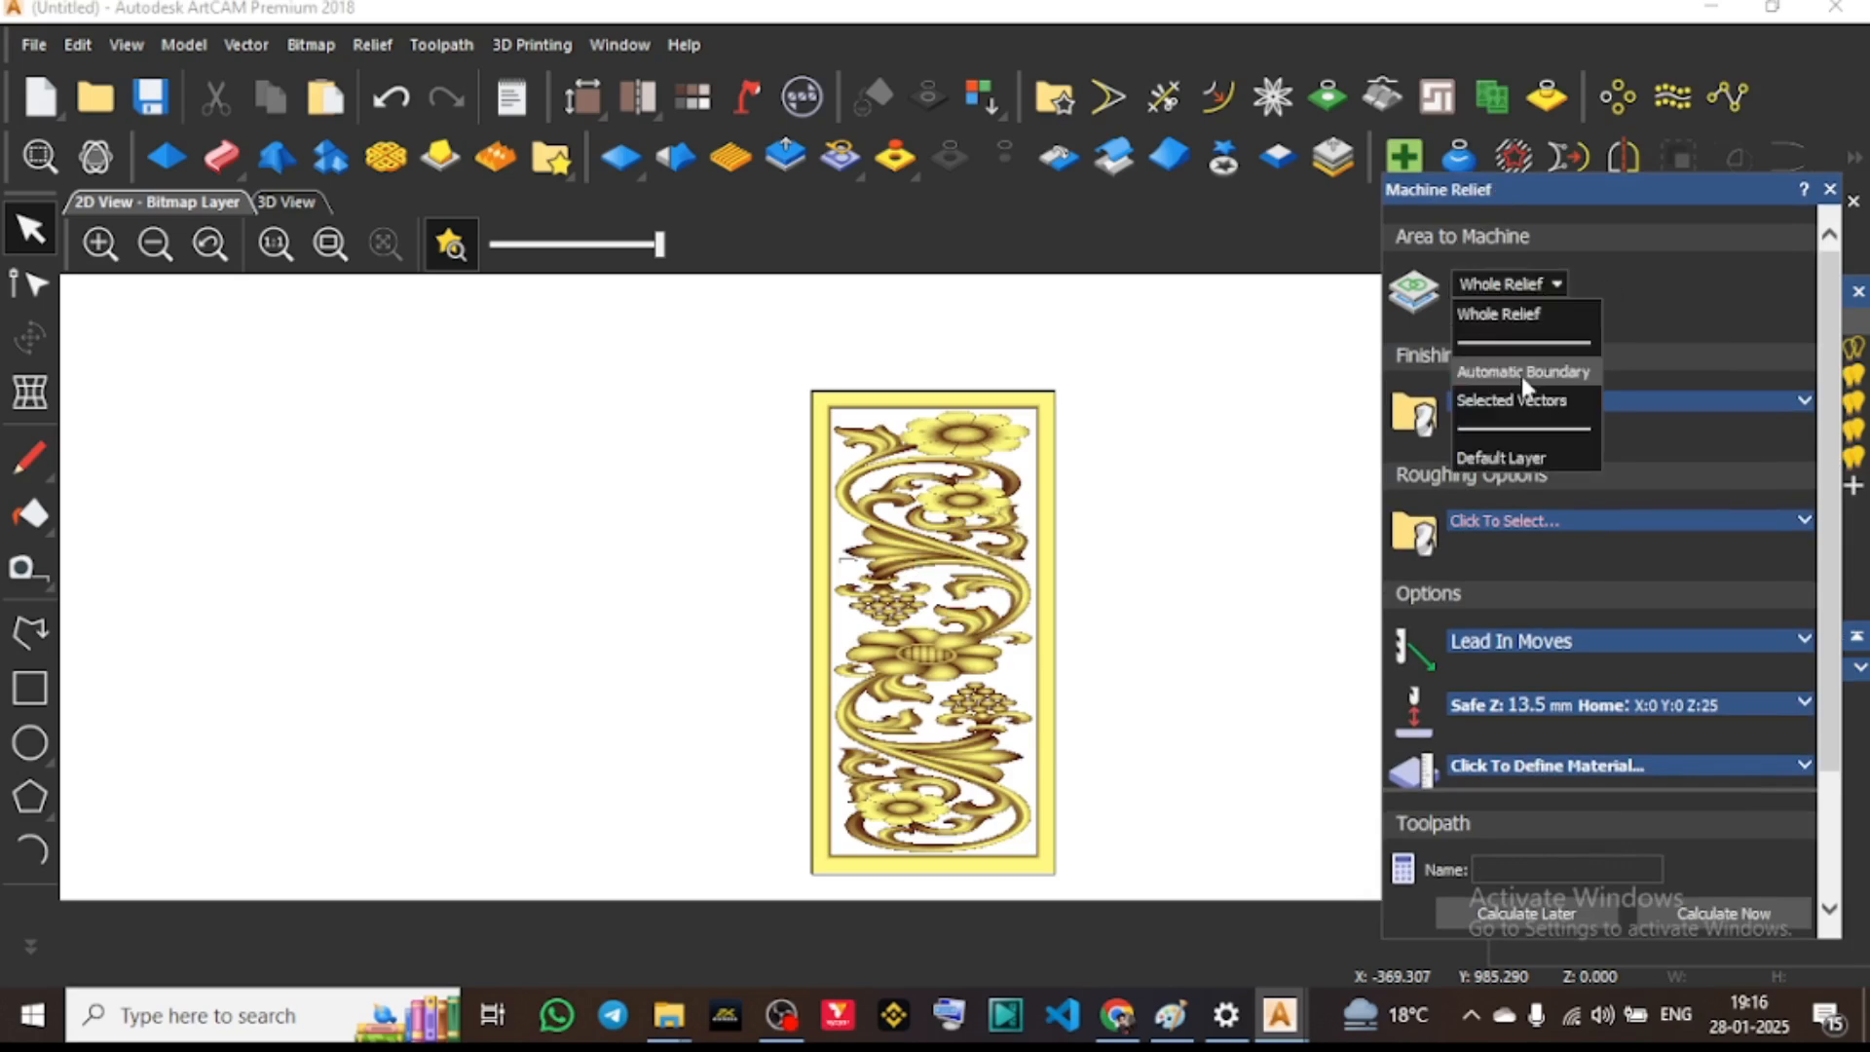
left_click(1516, 400)
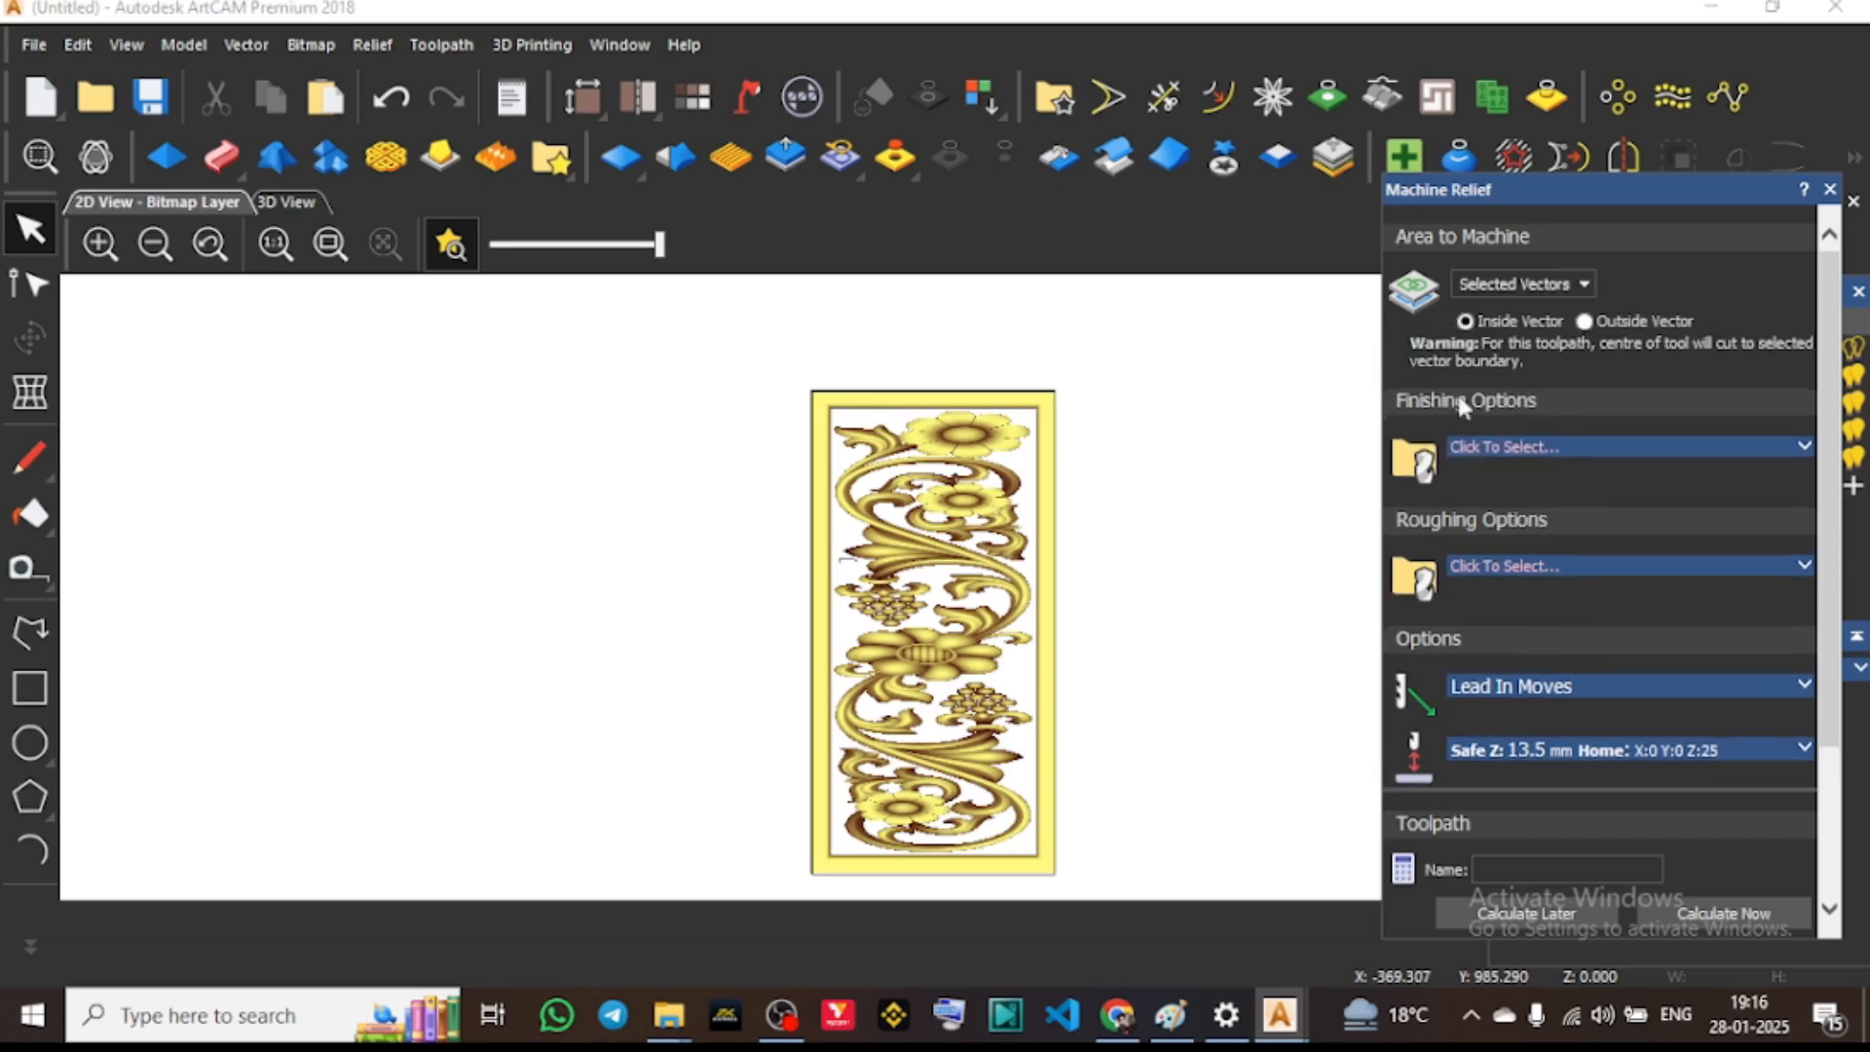
left_click(813, 453)
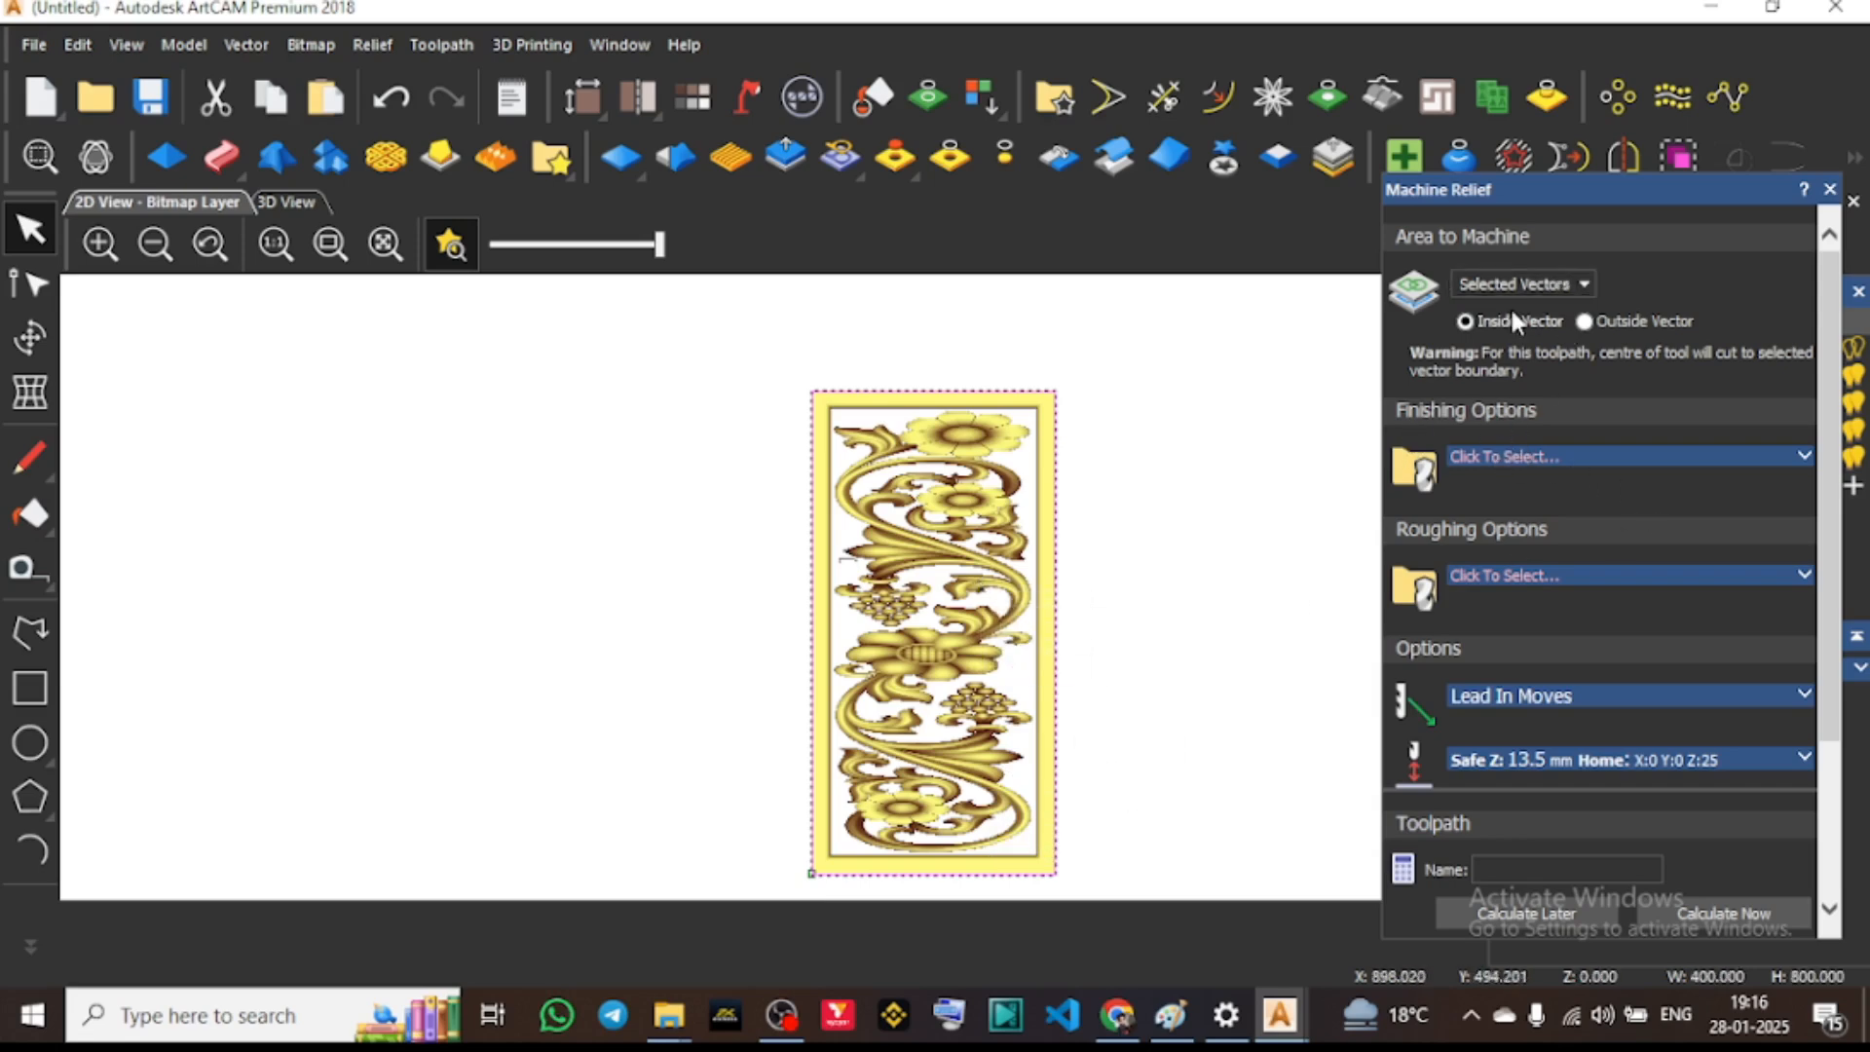
left_click(1539, 284)
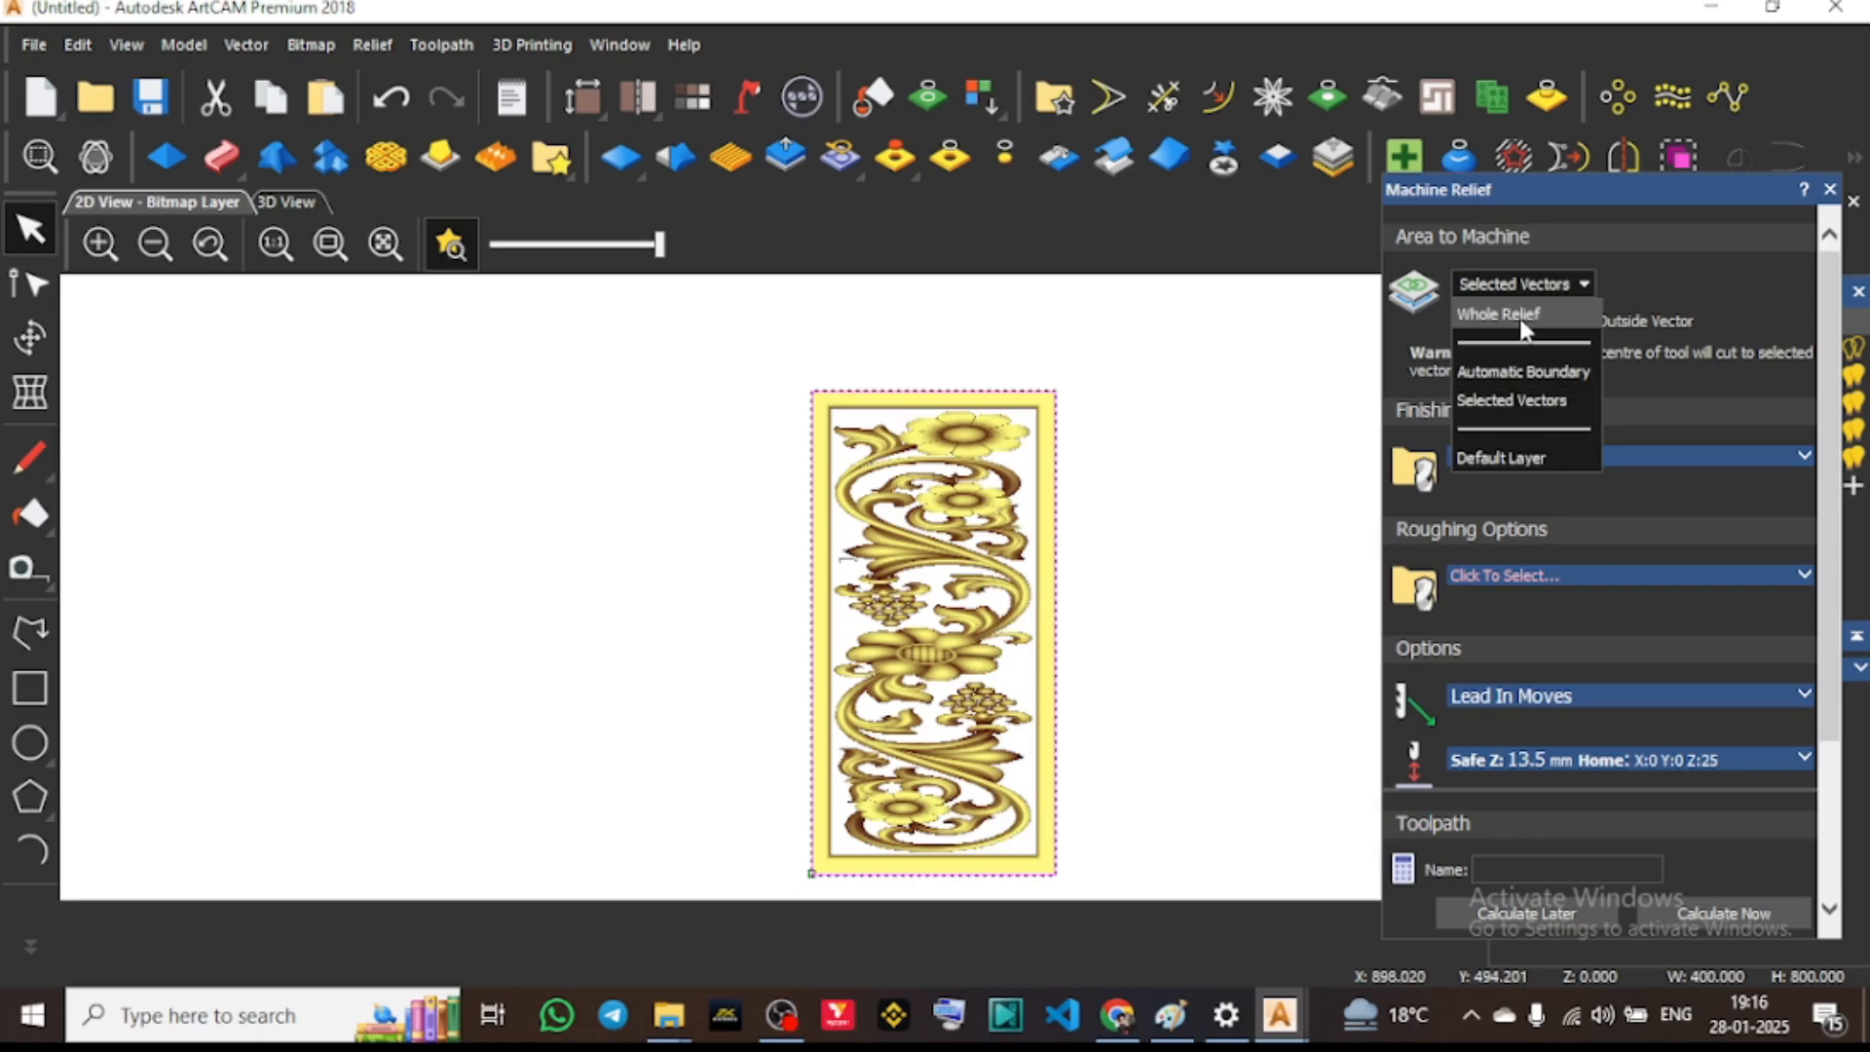
left_click(1522, 316)
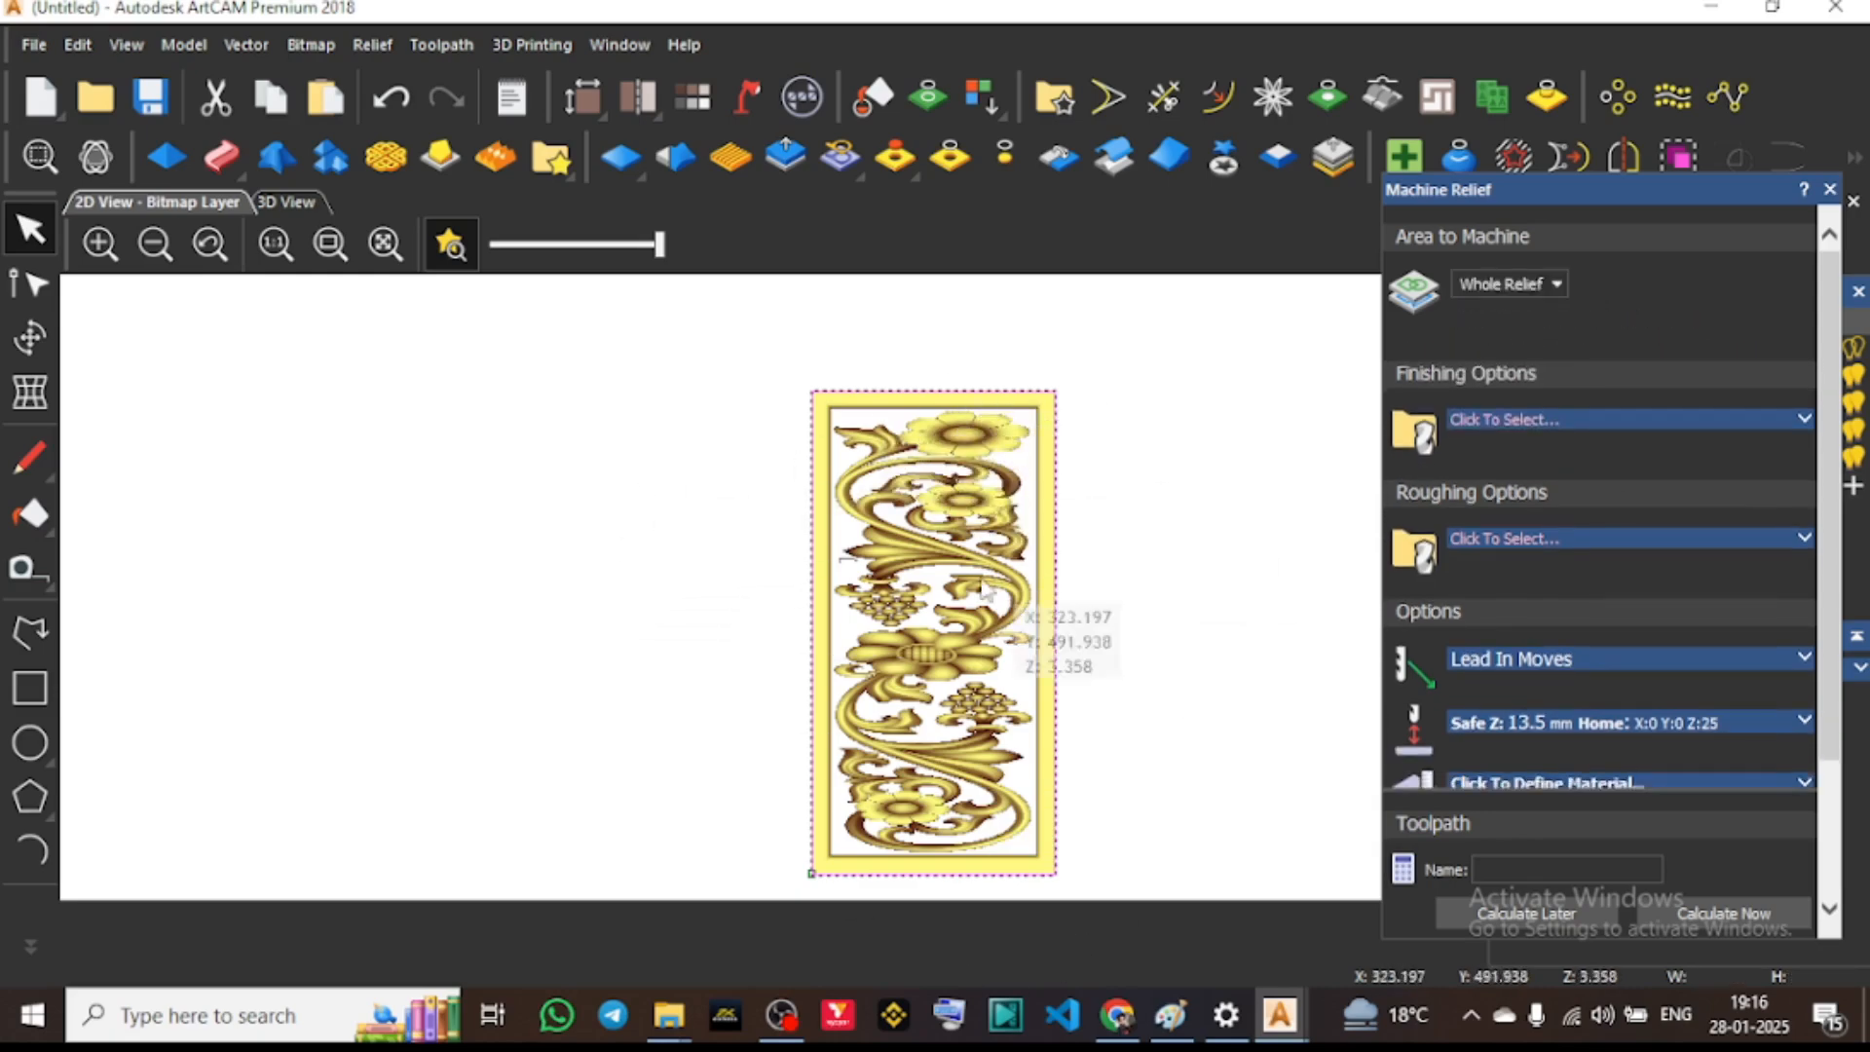
Review the settings of the Ball nose 6 mm tool and choose it as the finishing tool for the relief toolpath
left_click(1495, 424)
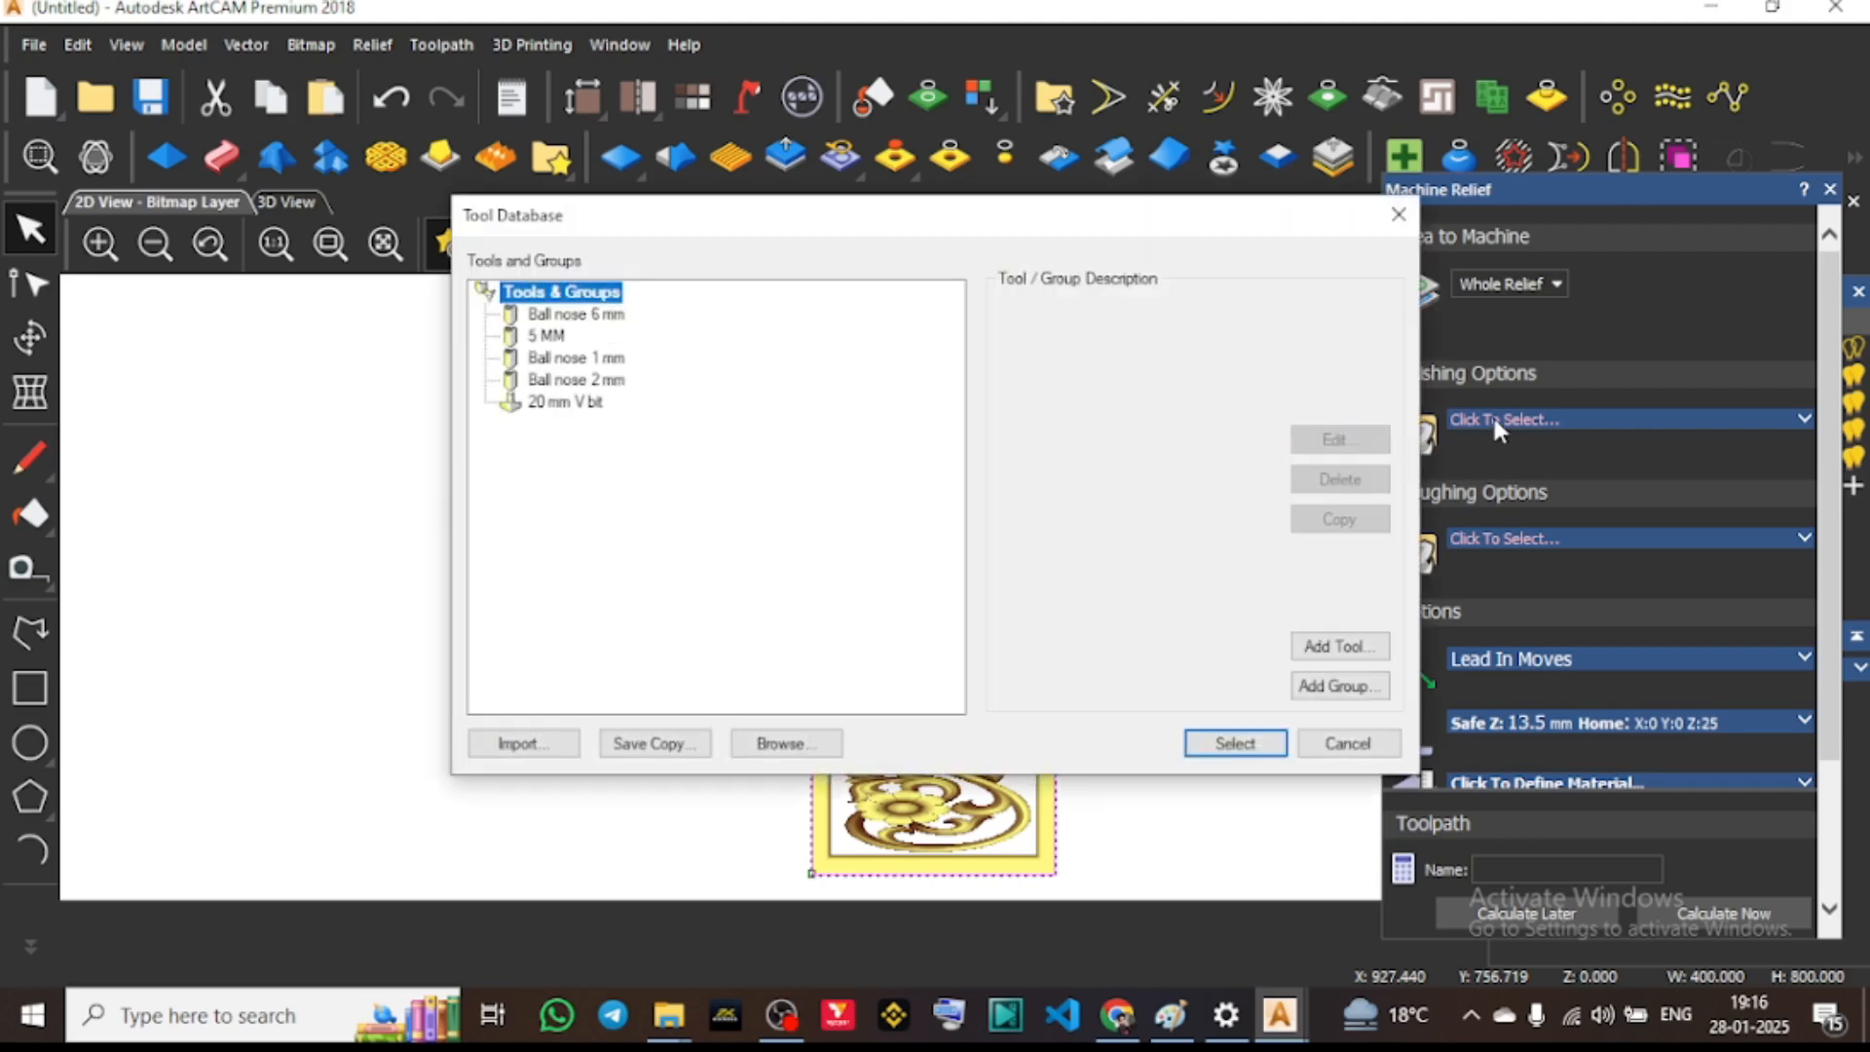
left_click(589, 316)
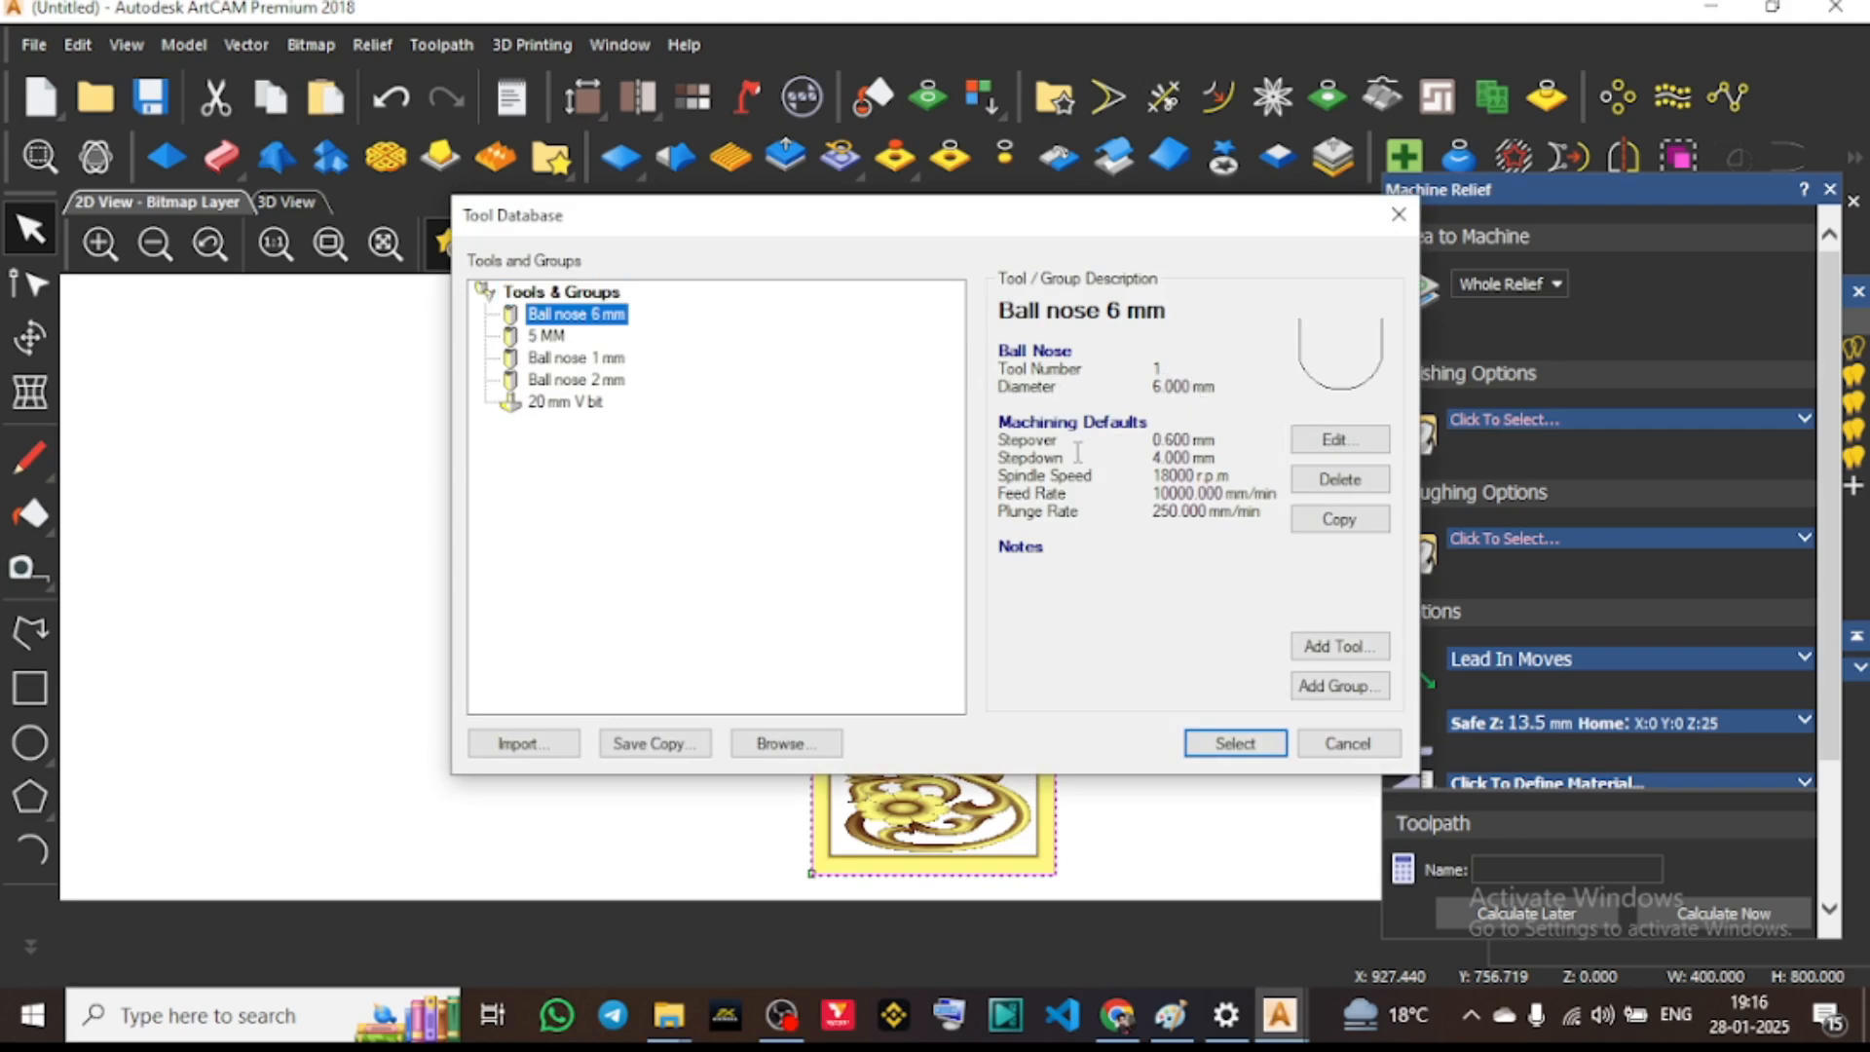
left_click(1317, 453)
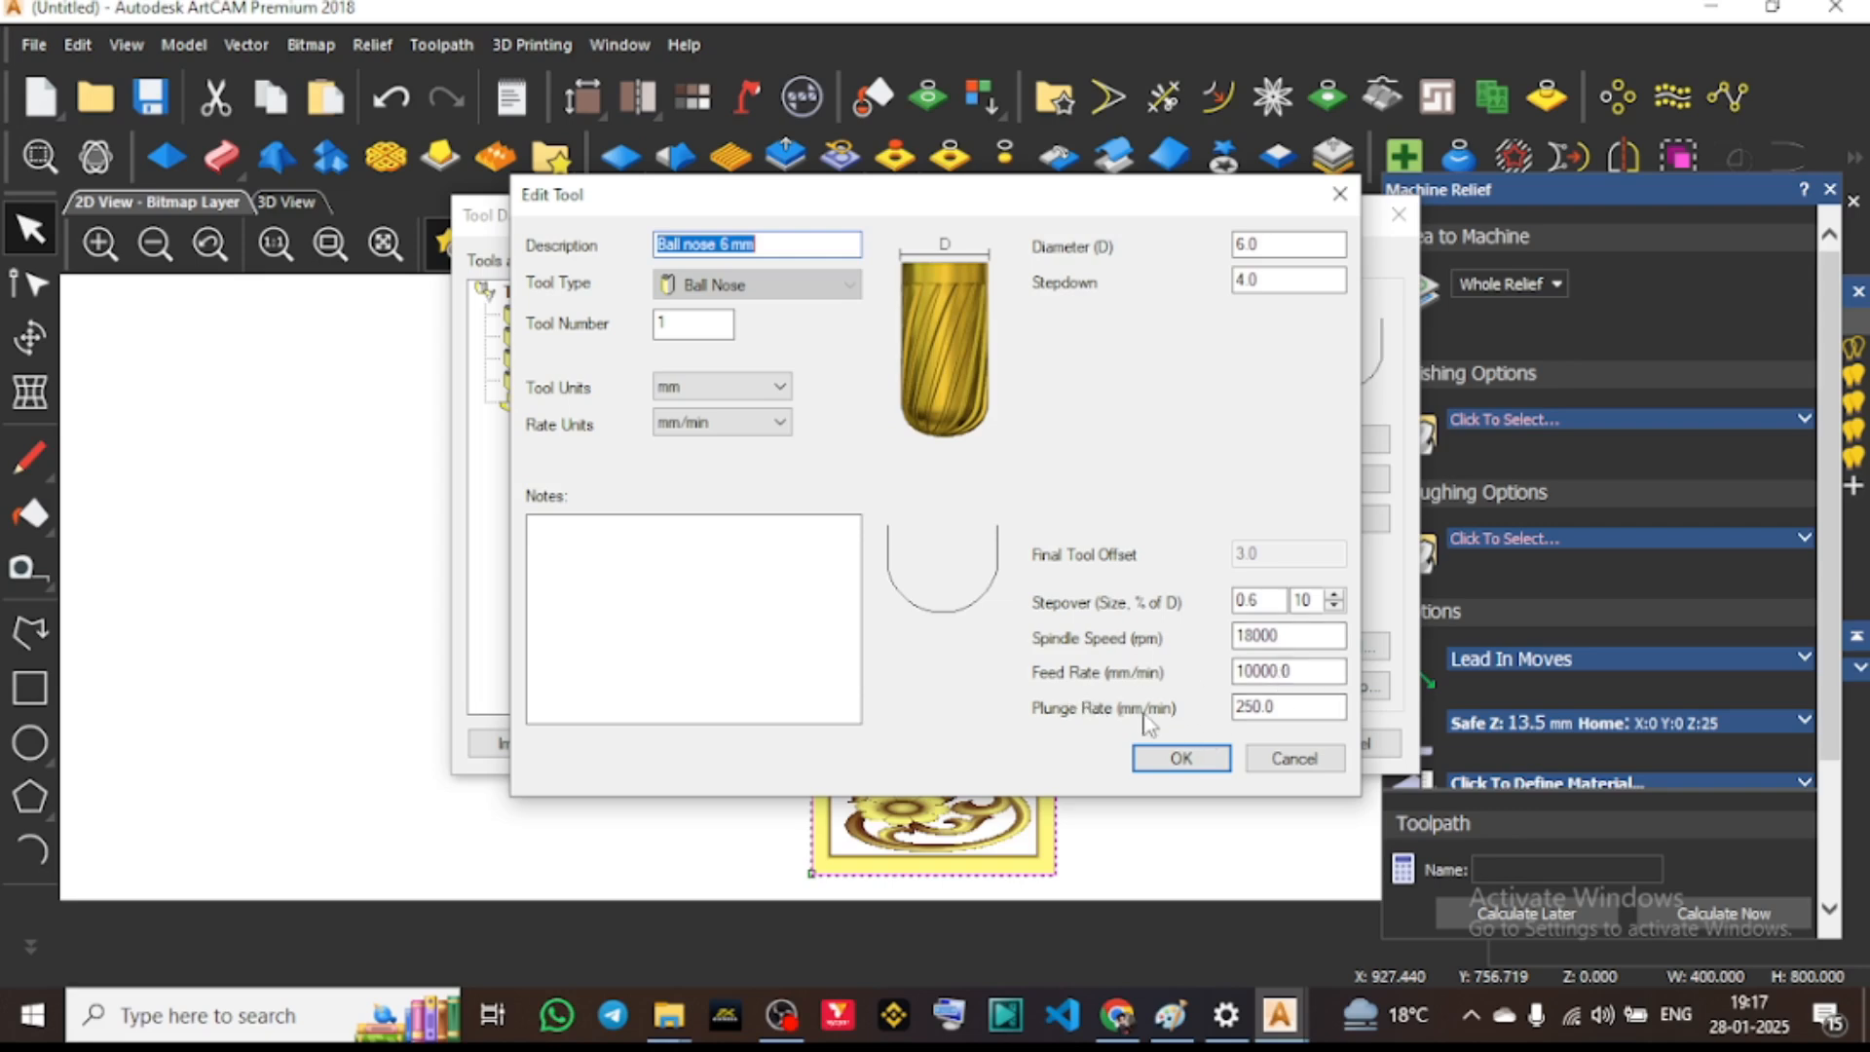
left_click(1297, 711)
left_click(1283, 243)
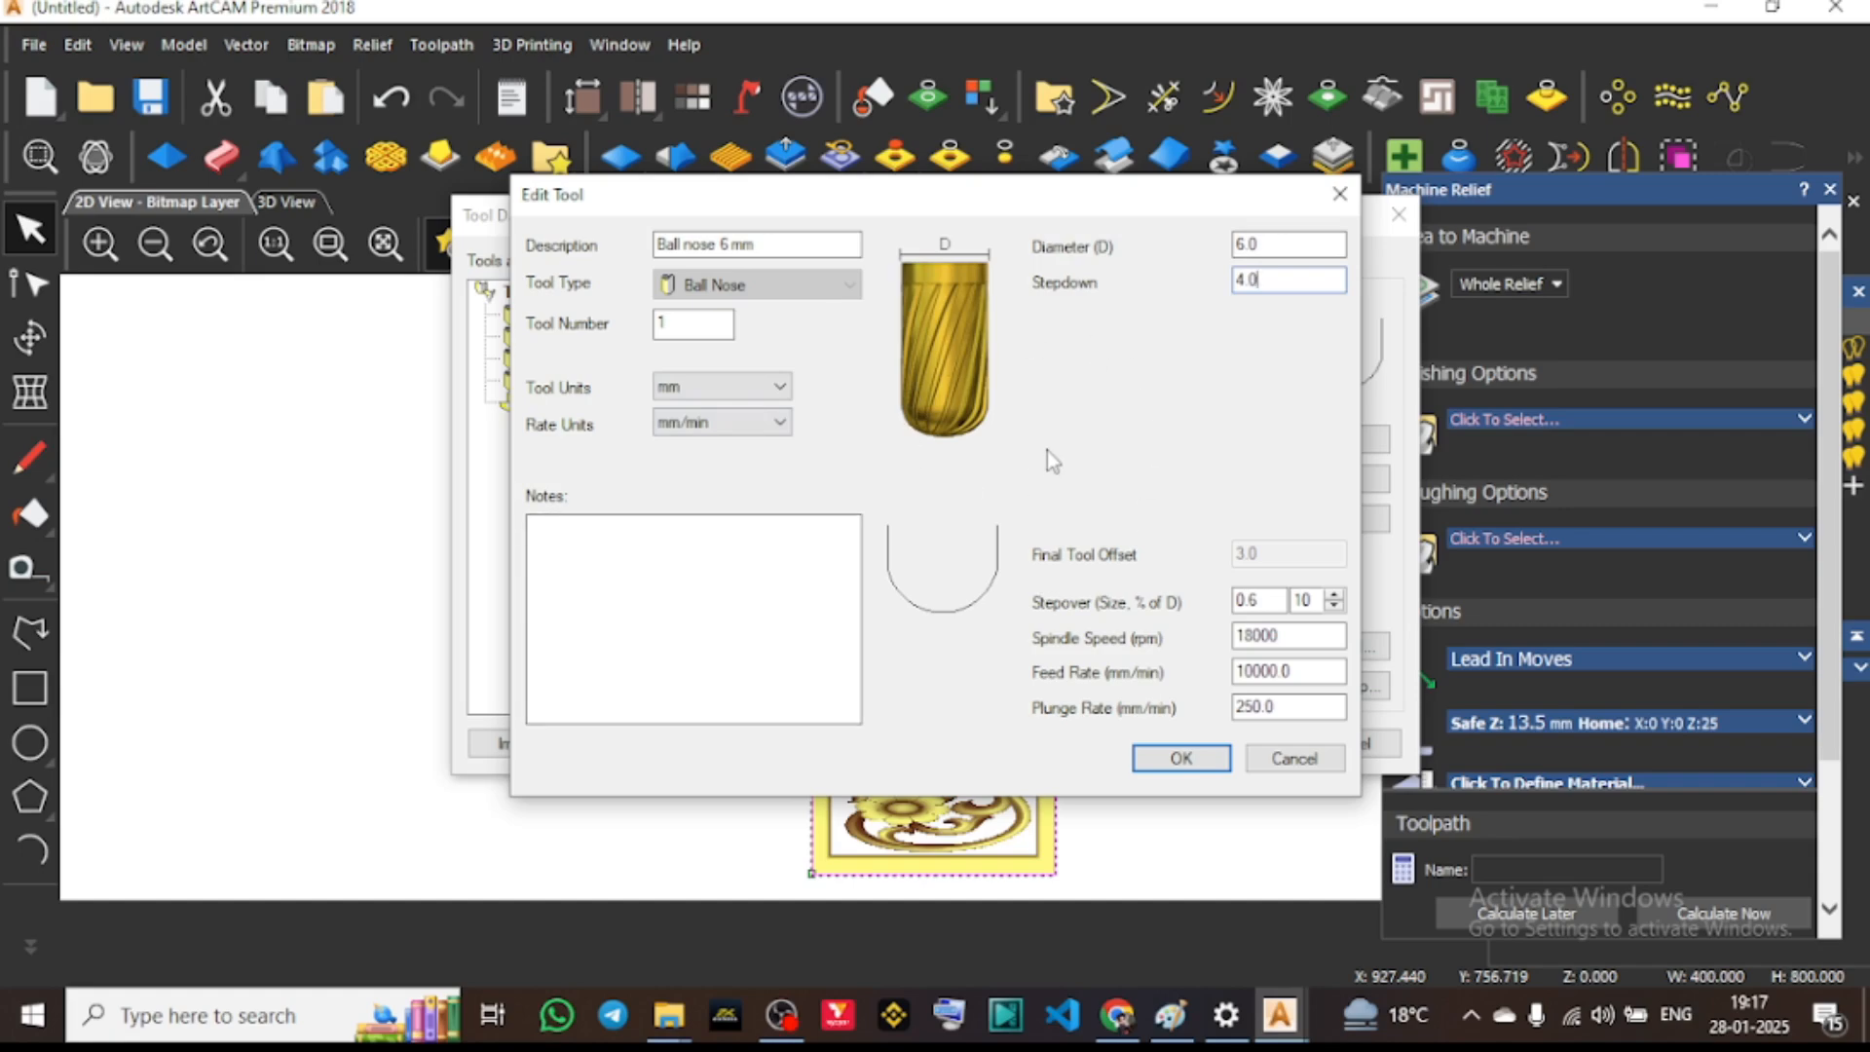
left_click(1181, 758)
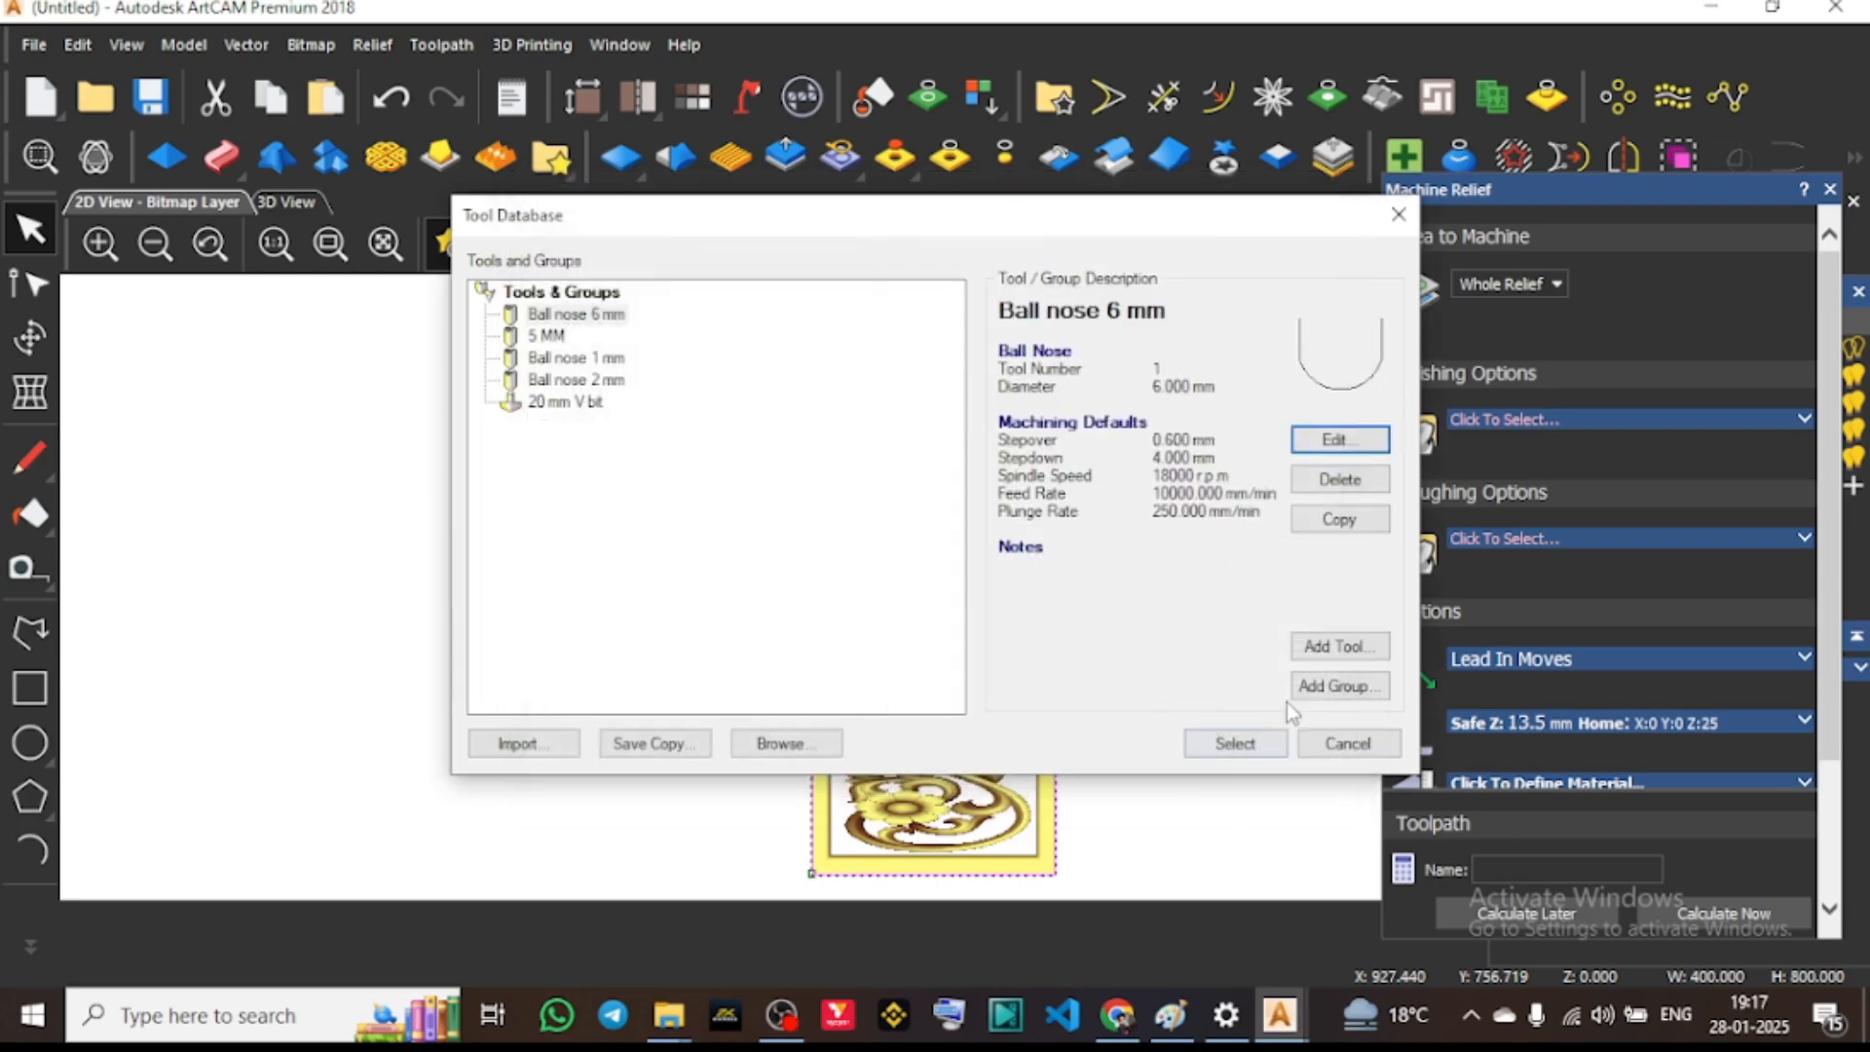
left_click(1233, 750)
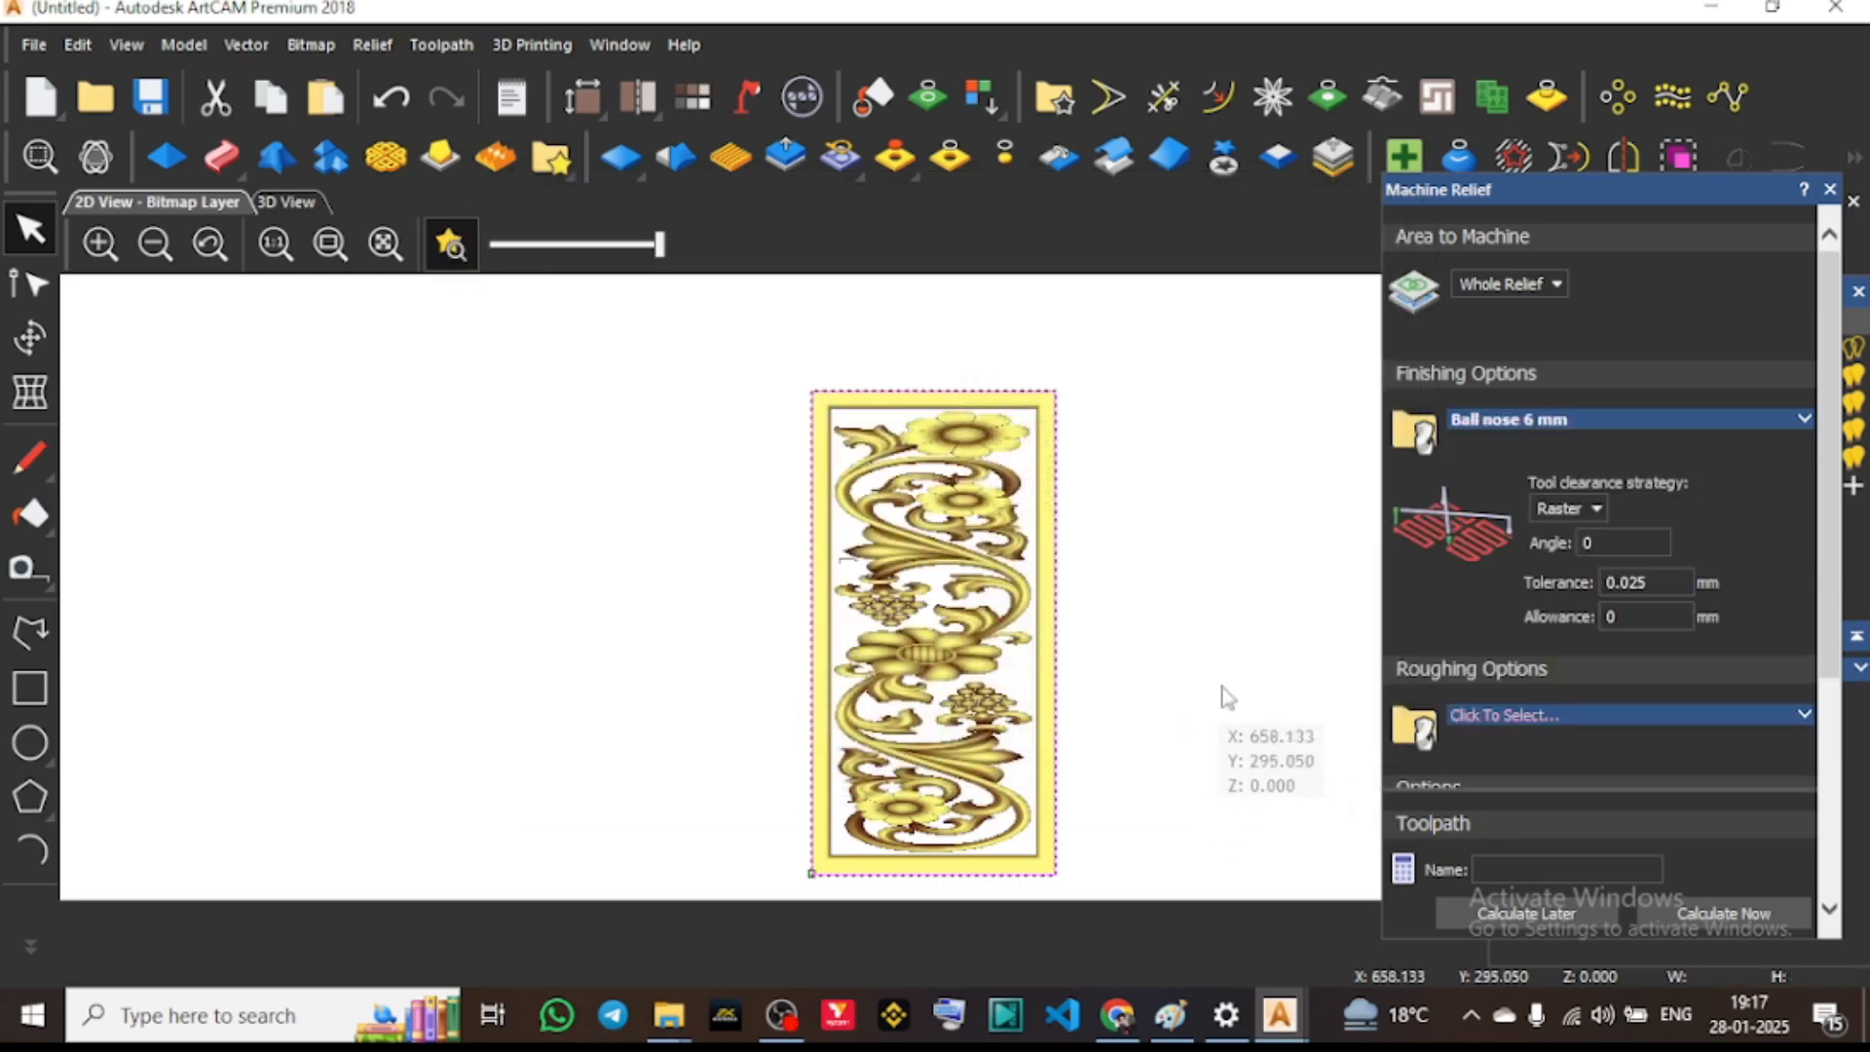
scroll(1742, 569, "down", 1)
scroll(1742, 569, "down", 5)
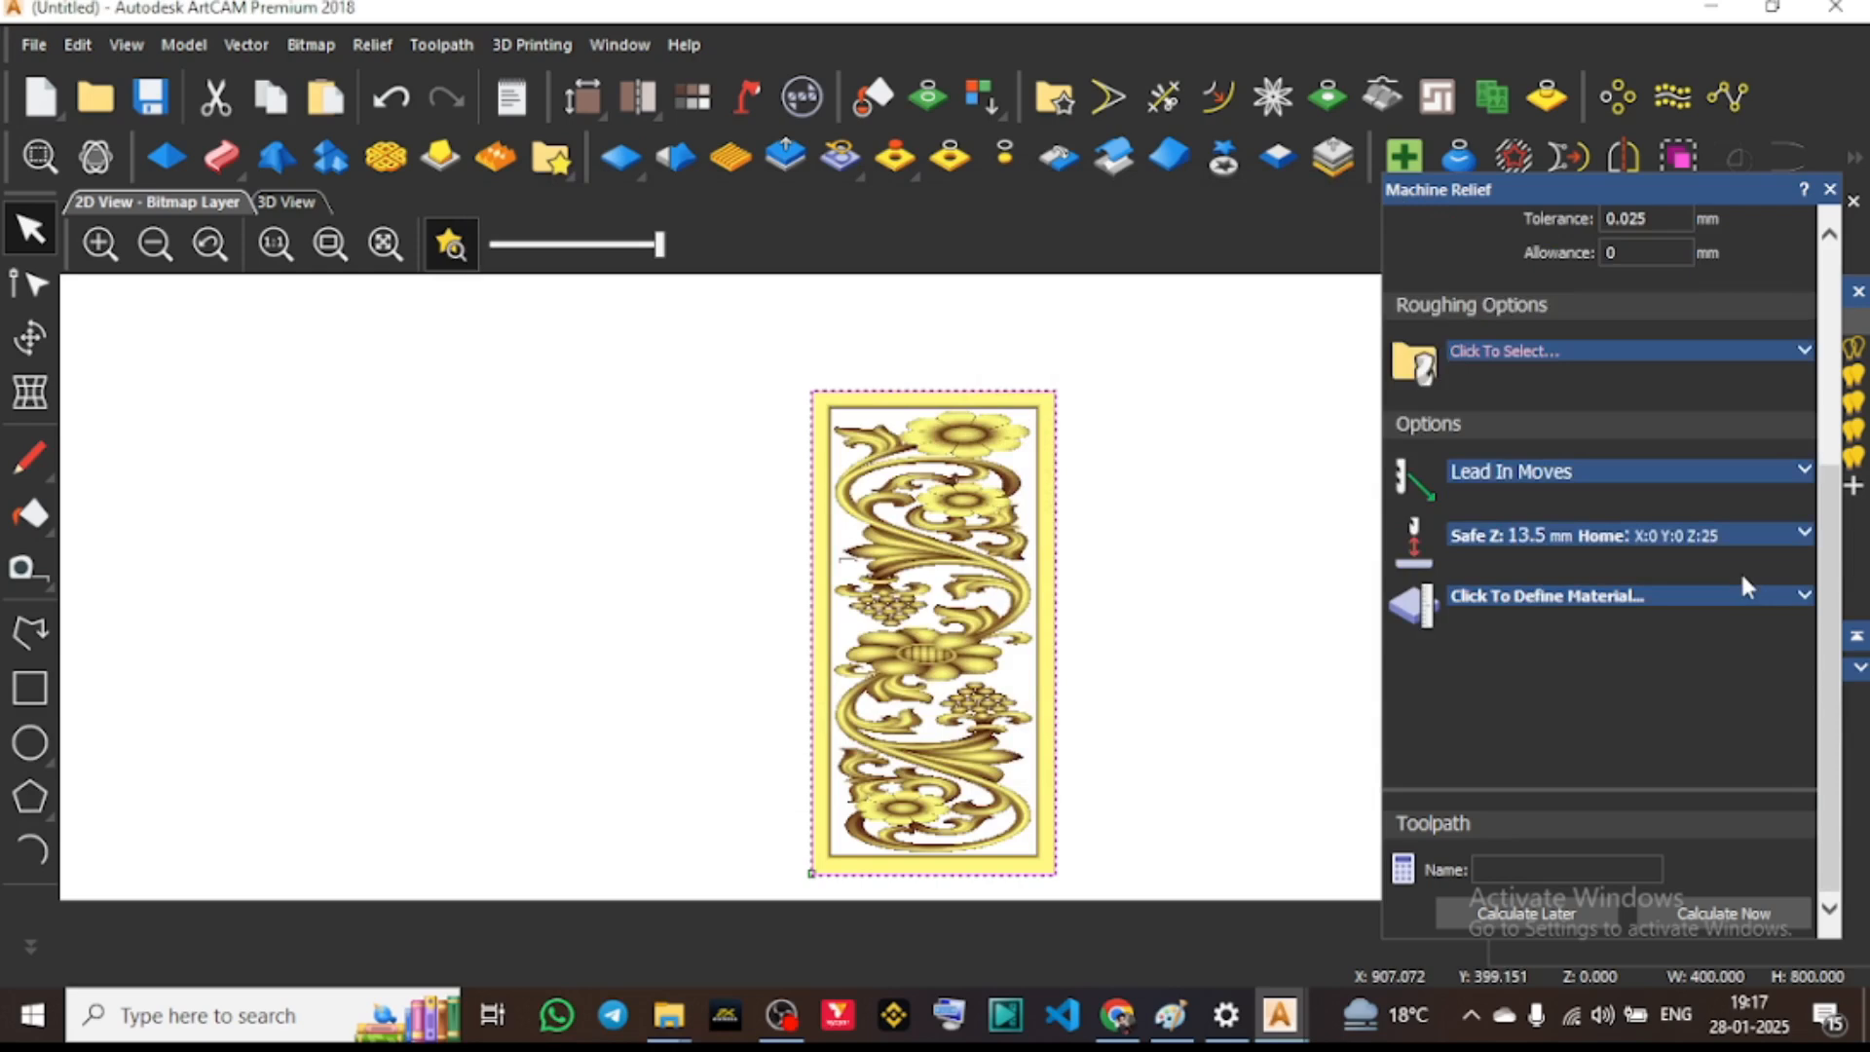
Define the material as 7 mm thick with a 0 mm top offset and calculate the Machine Relief toolpath
left_click(1606, 599)
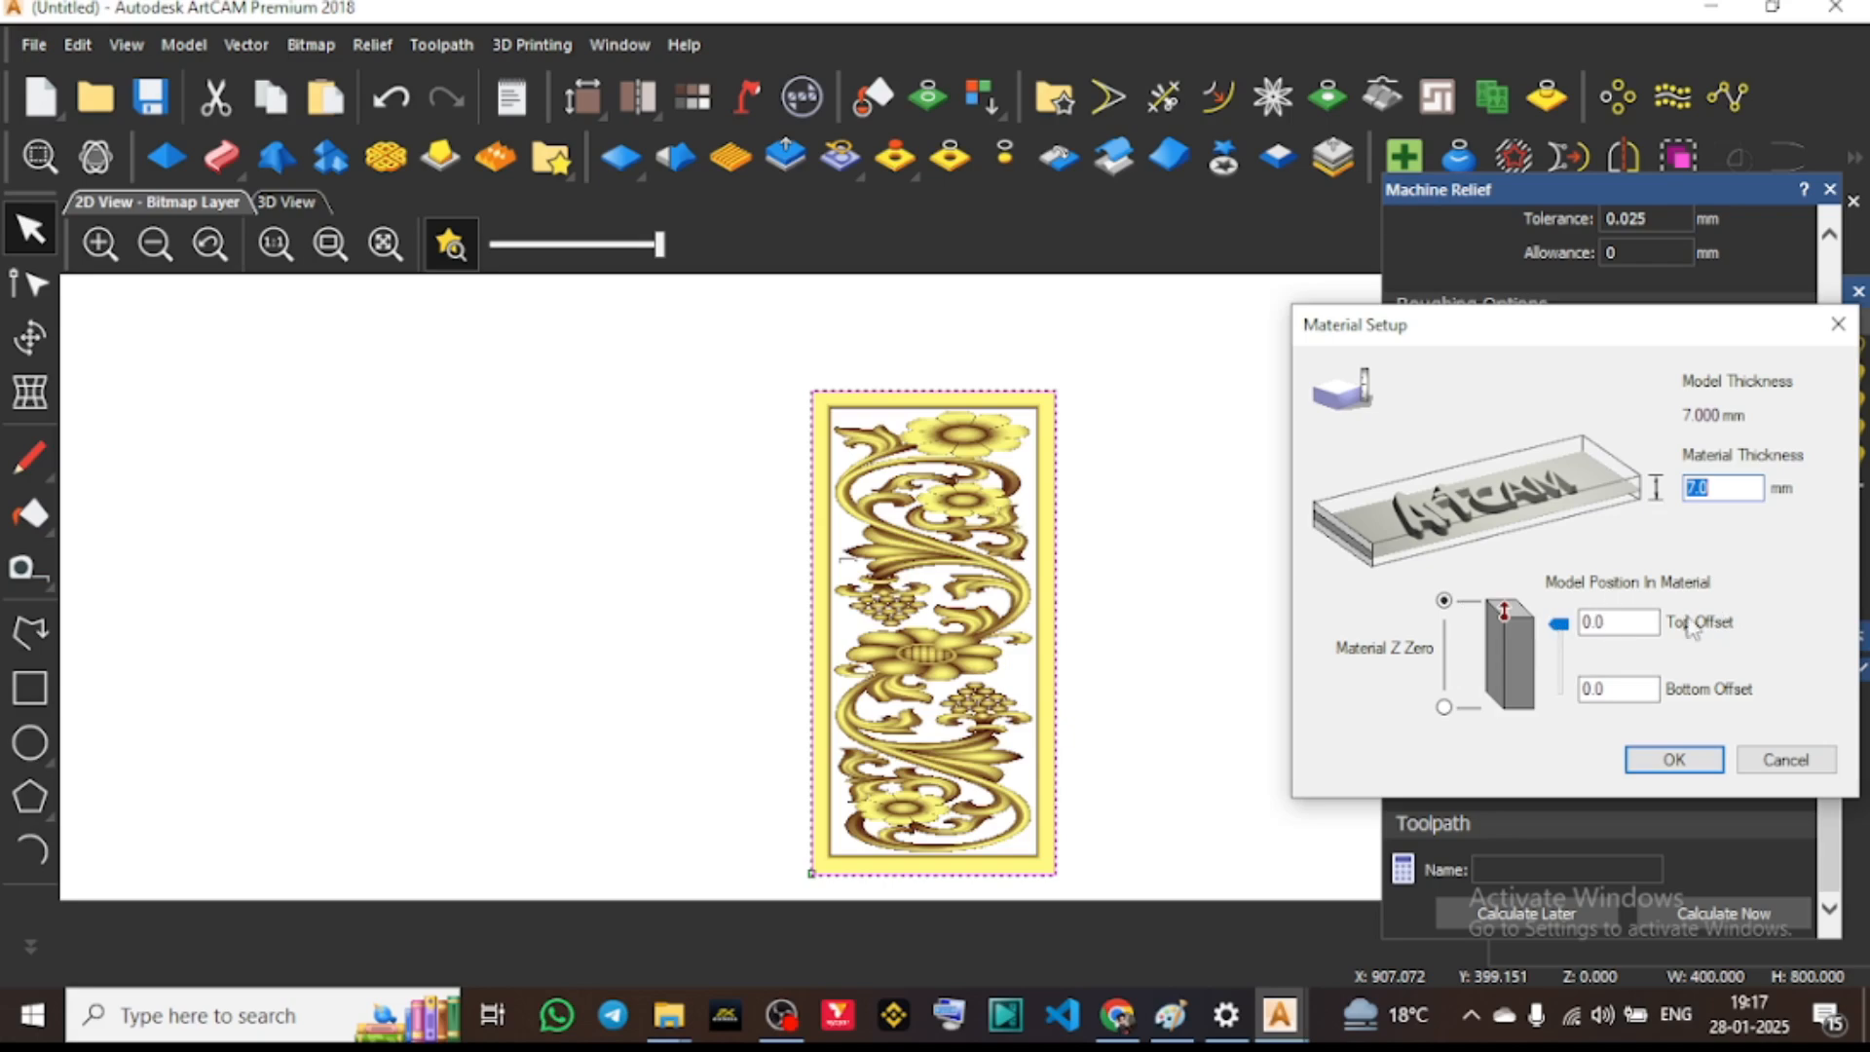
left_click(1558, 624)
left_click(1670, 769)
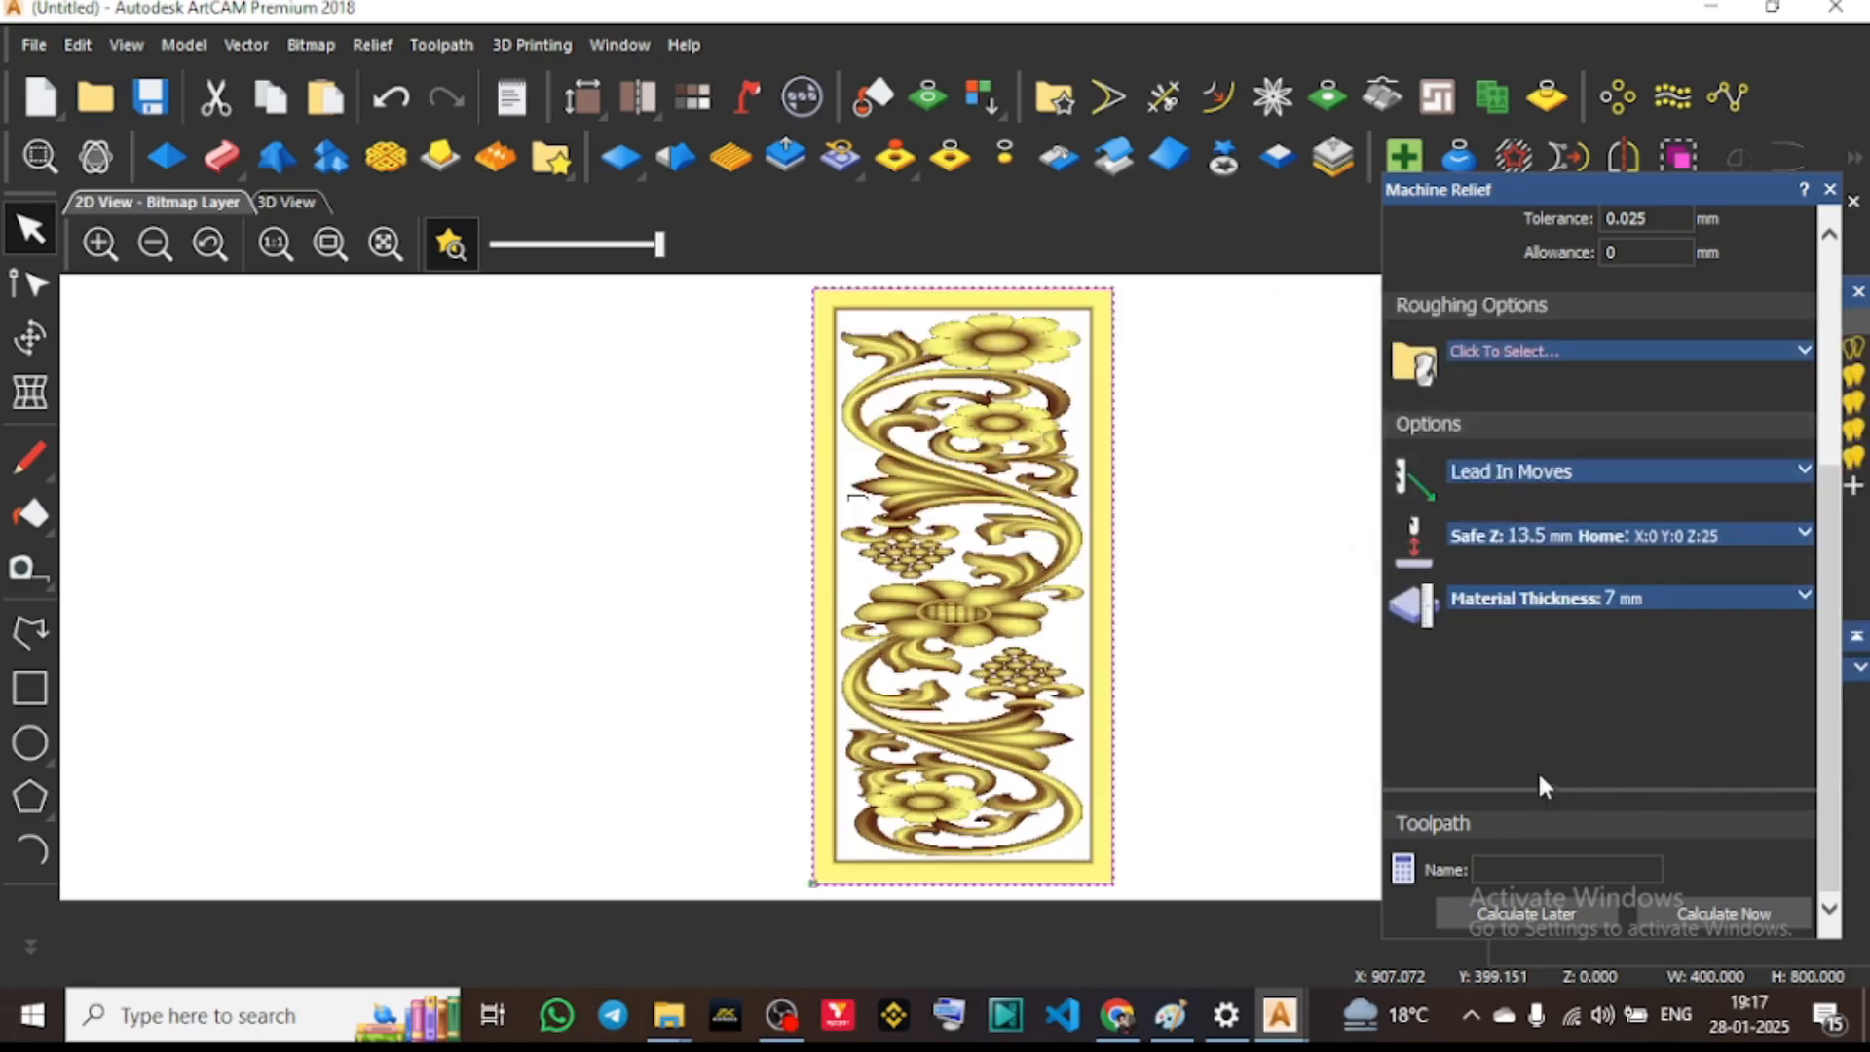
left_click(1700, 916)
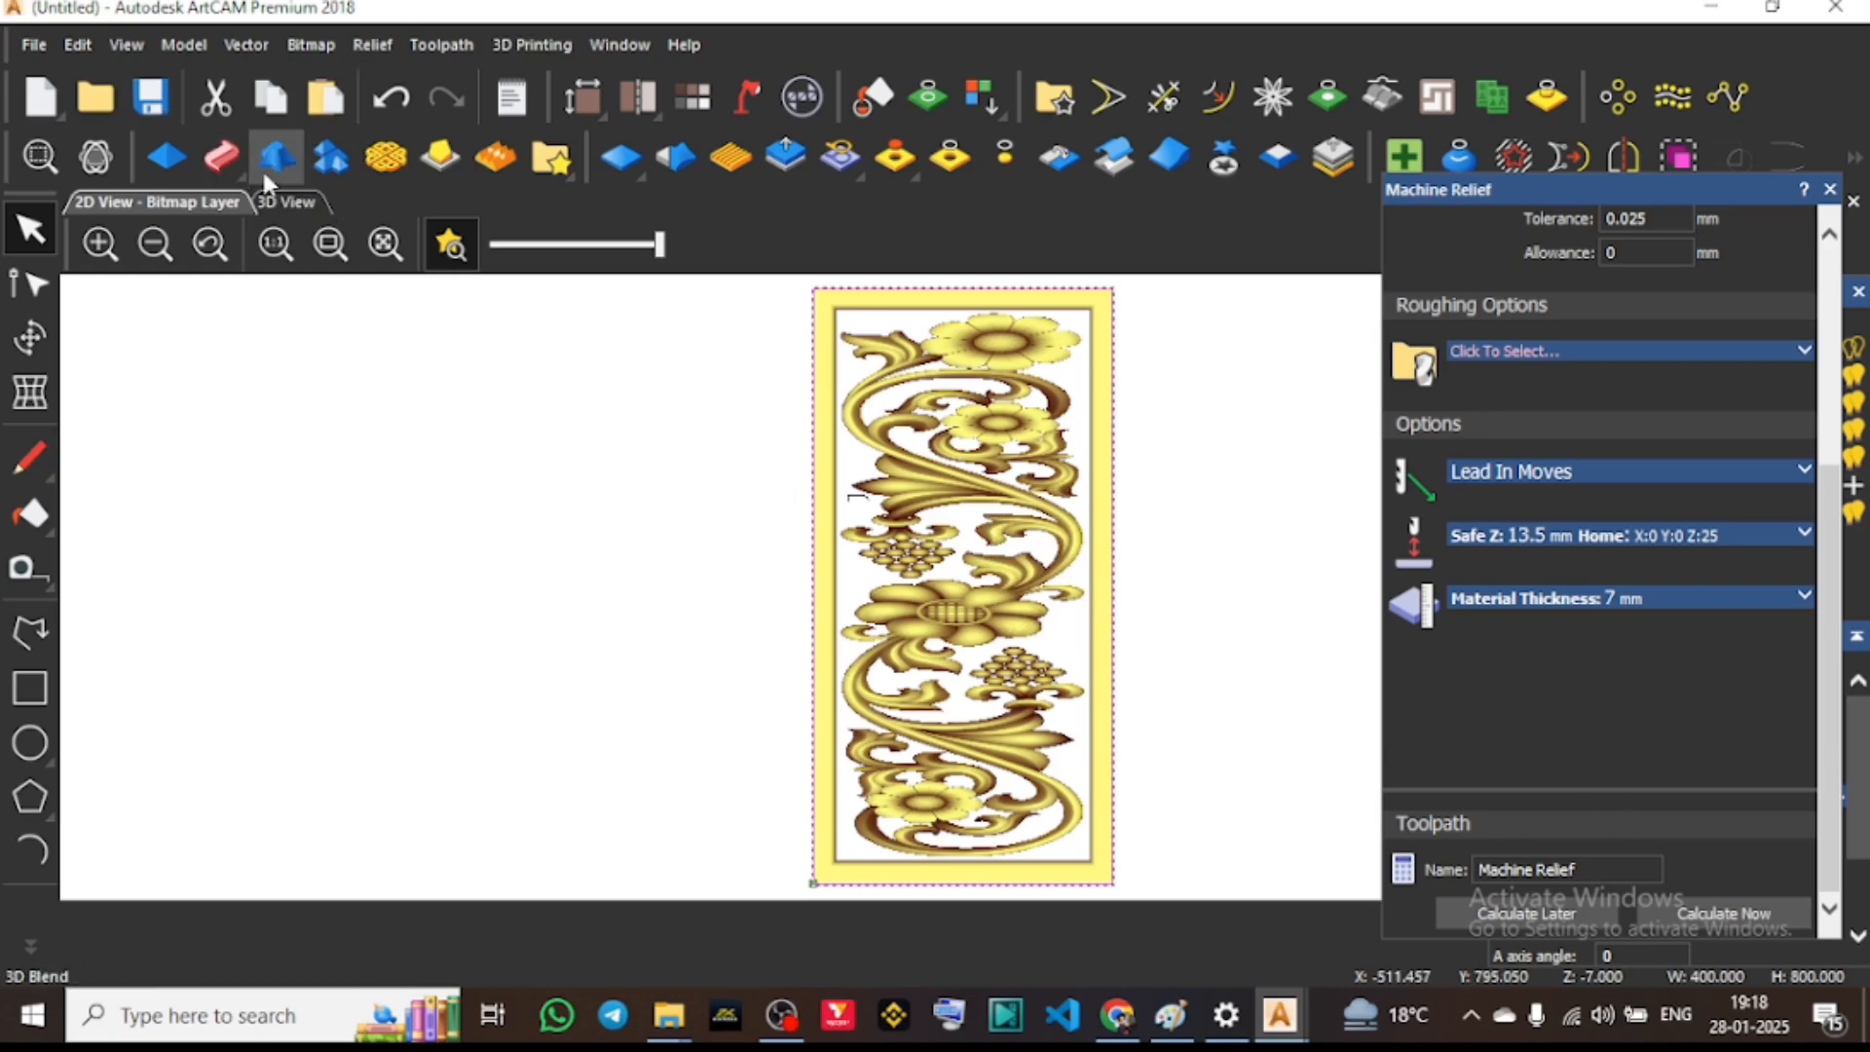
Examine the calculated Machine Relief toolpath lines over the floral panel in 3D and close the toolpath settings
left_click(288, 202)
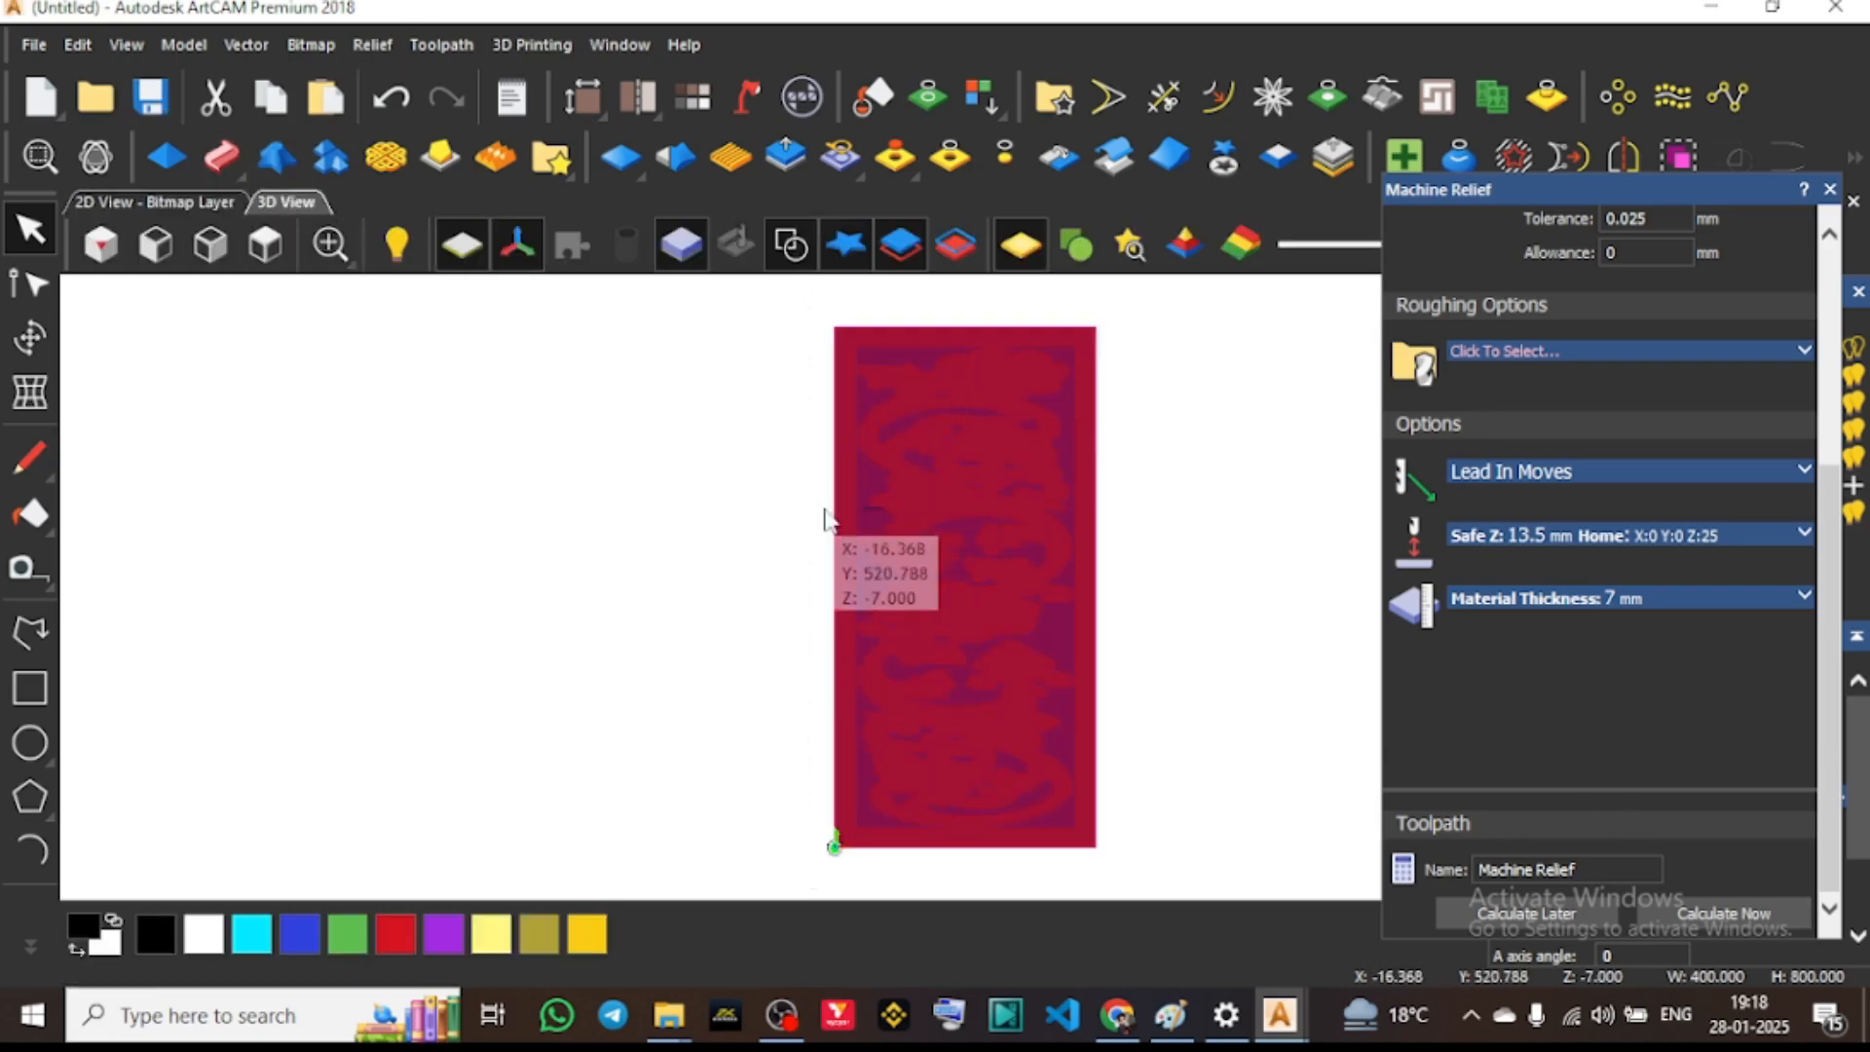
scroll(668, 530, "up", 5)
left_click_drag(717, 513, 817, 327)
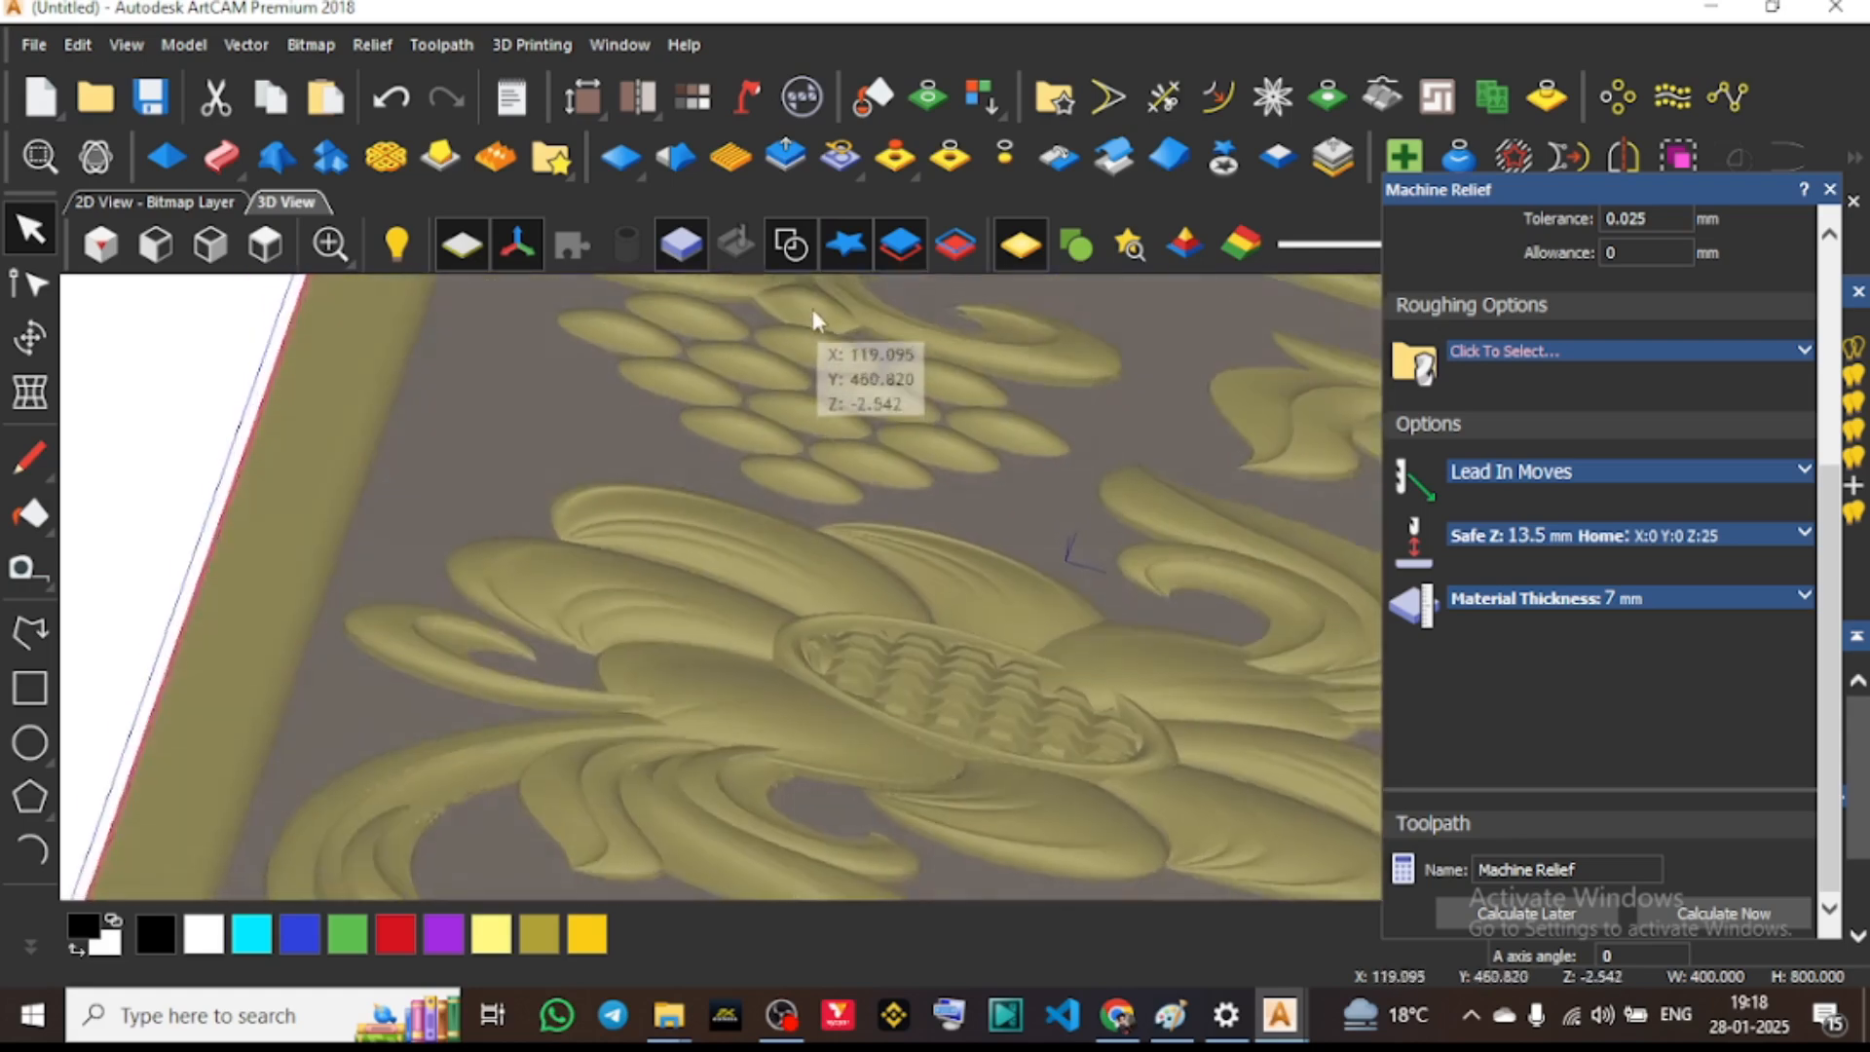
scroll(359, 626, "up", 10)
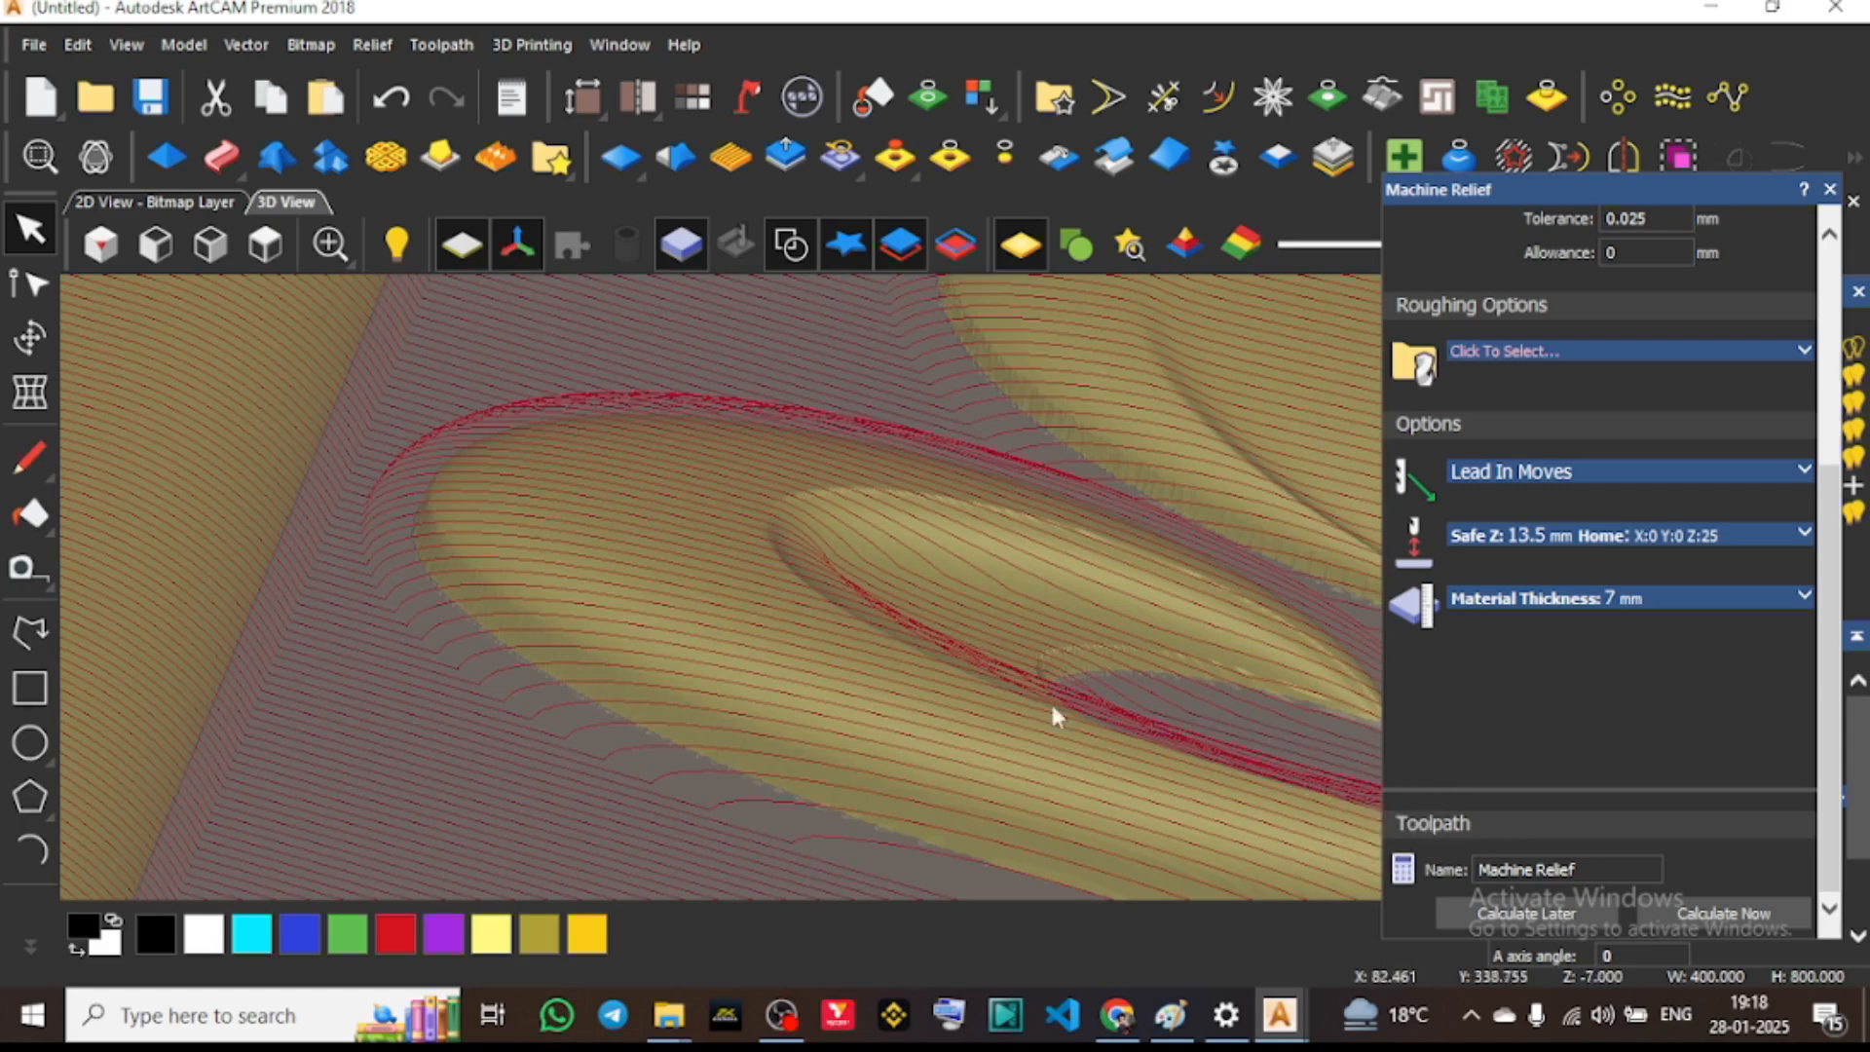
scroll(439, 546, "down", 5)
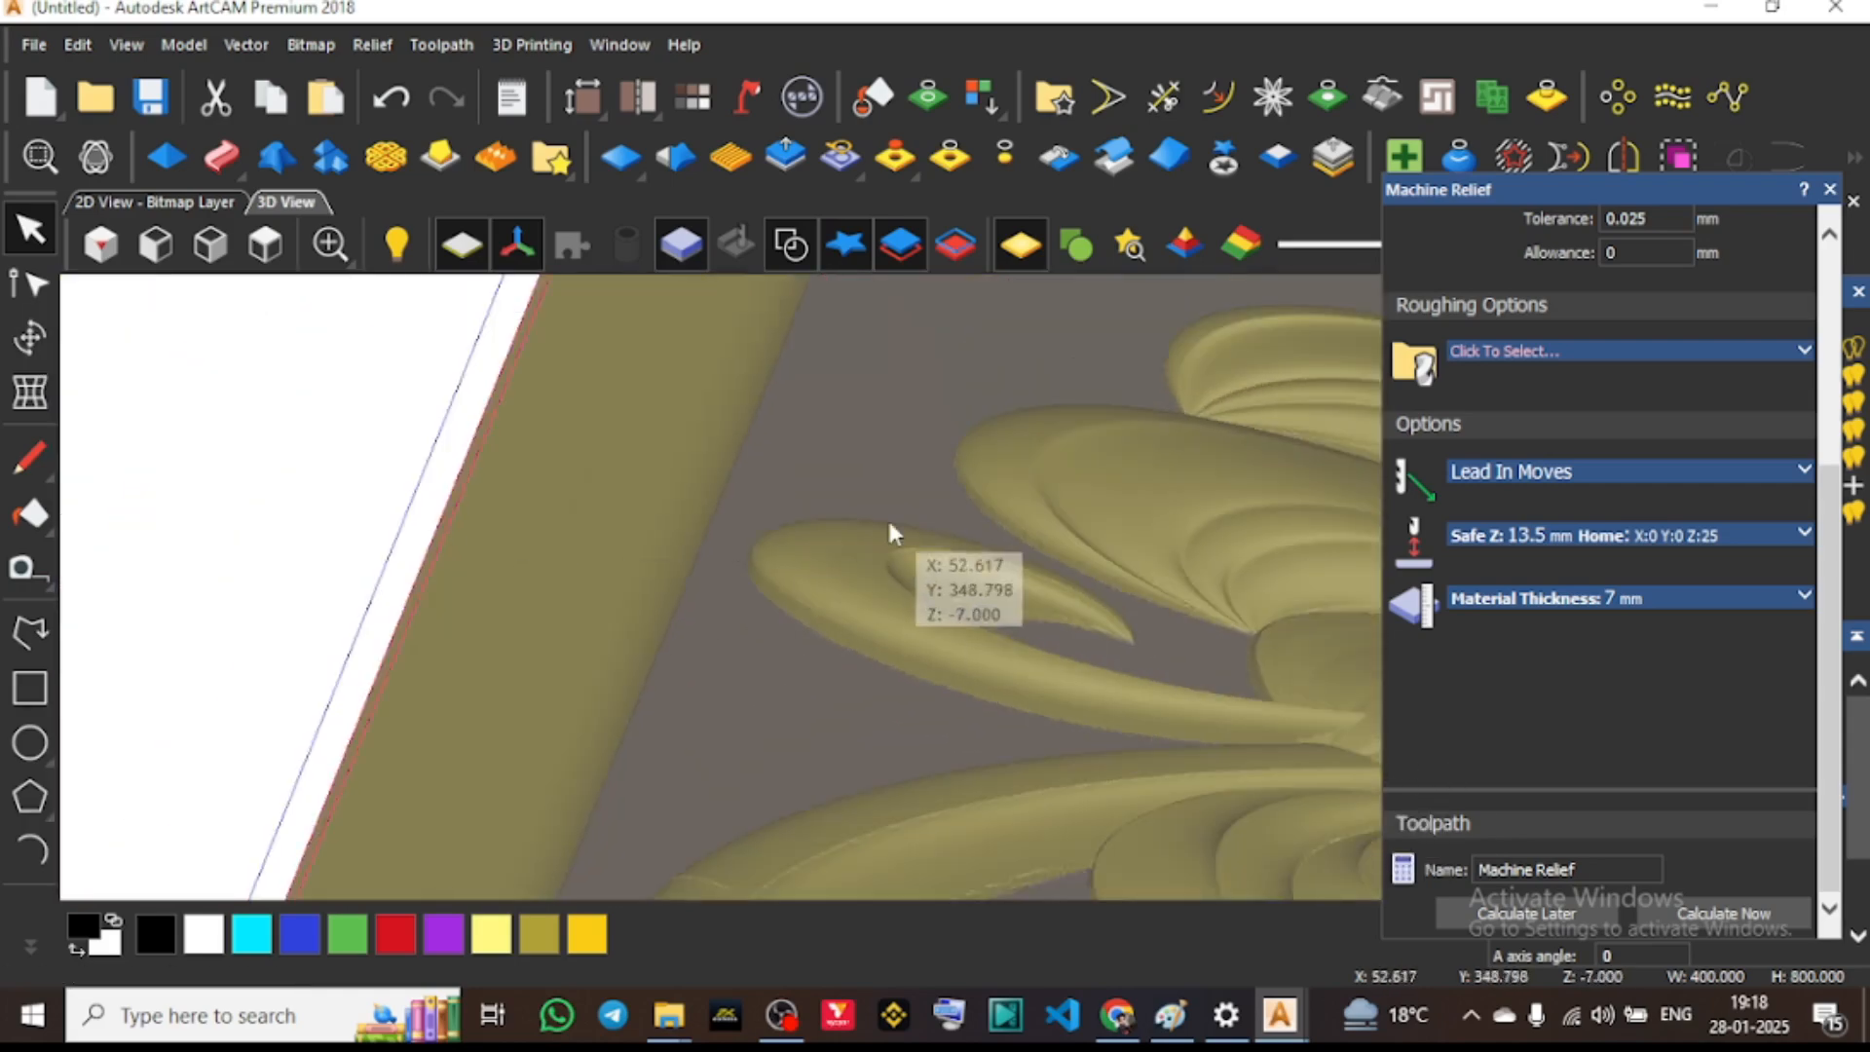
scroll(931, 544, "down", 10)
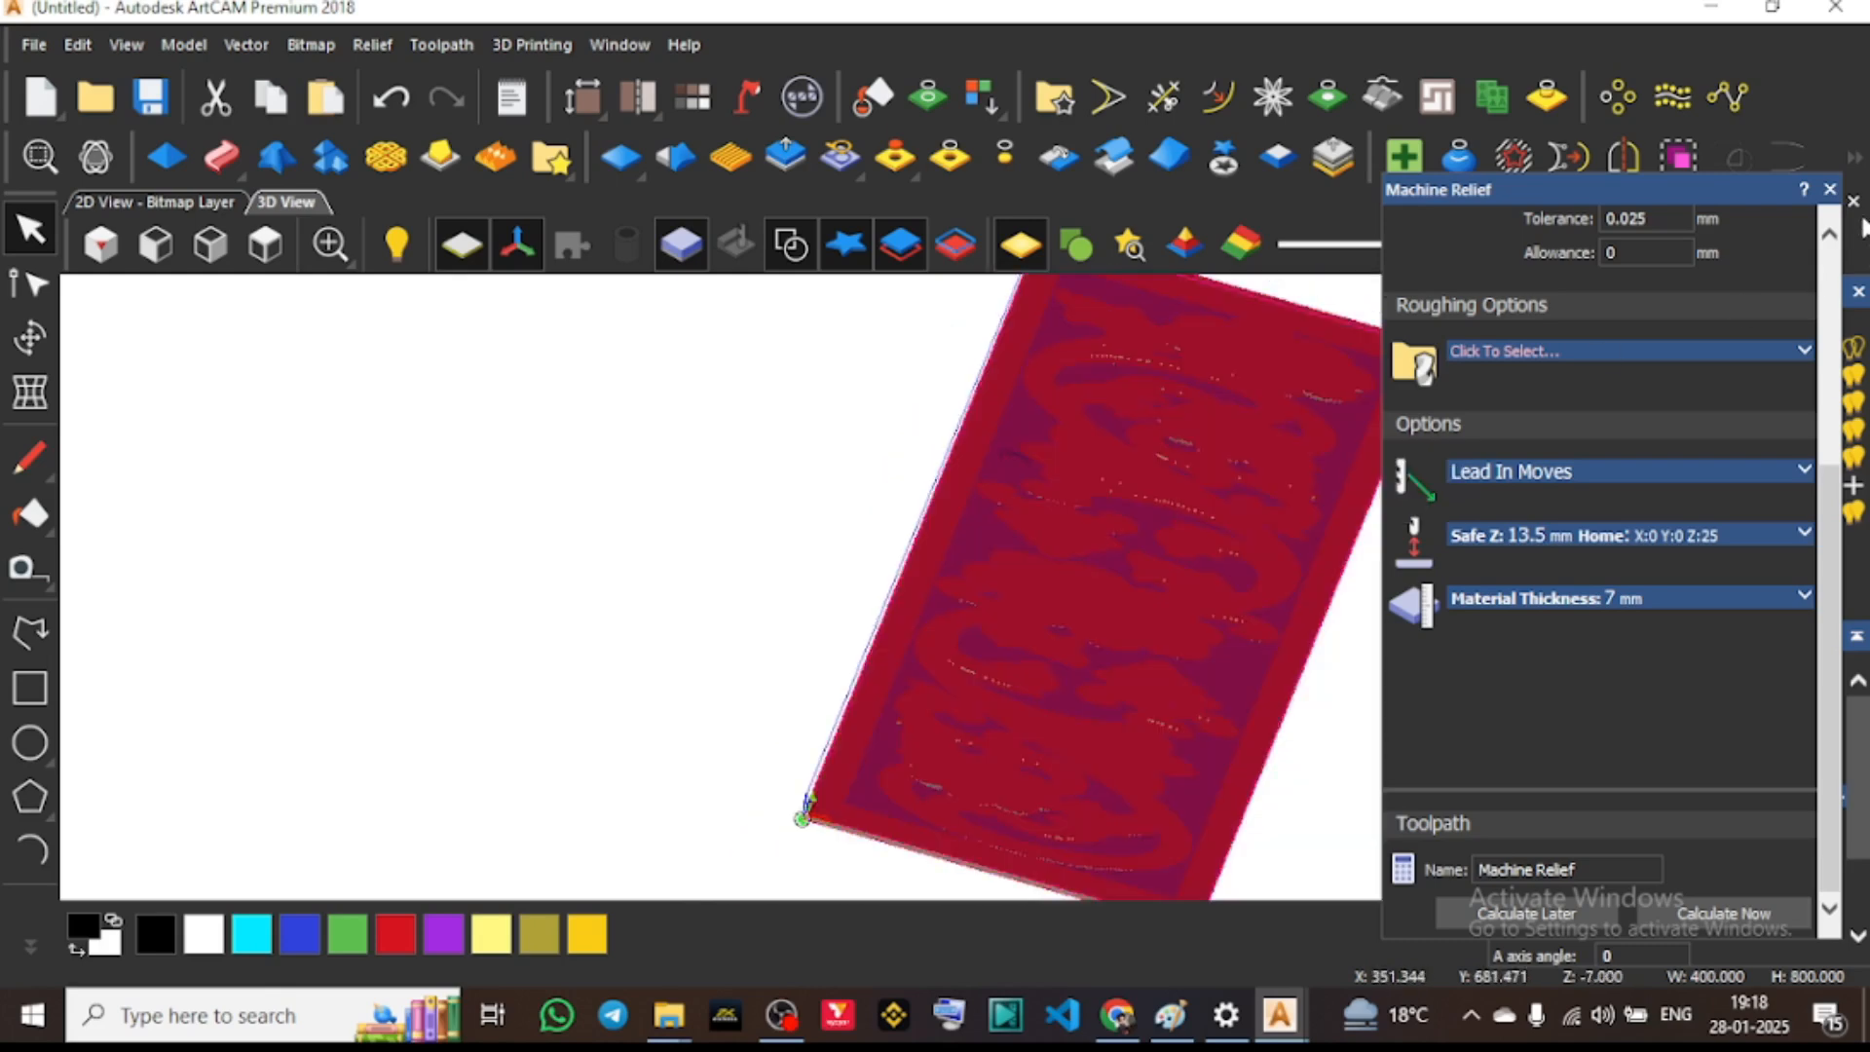
left_click(1831, 189)
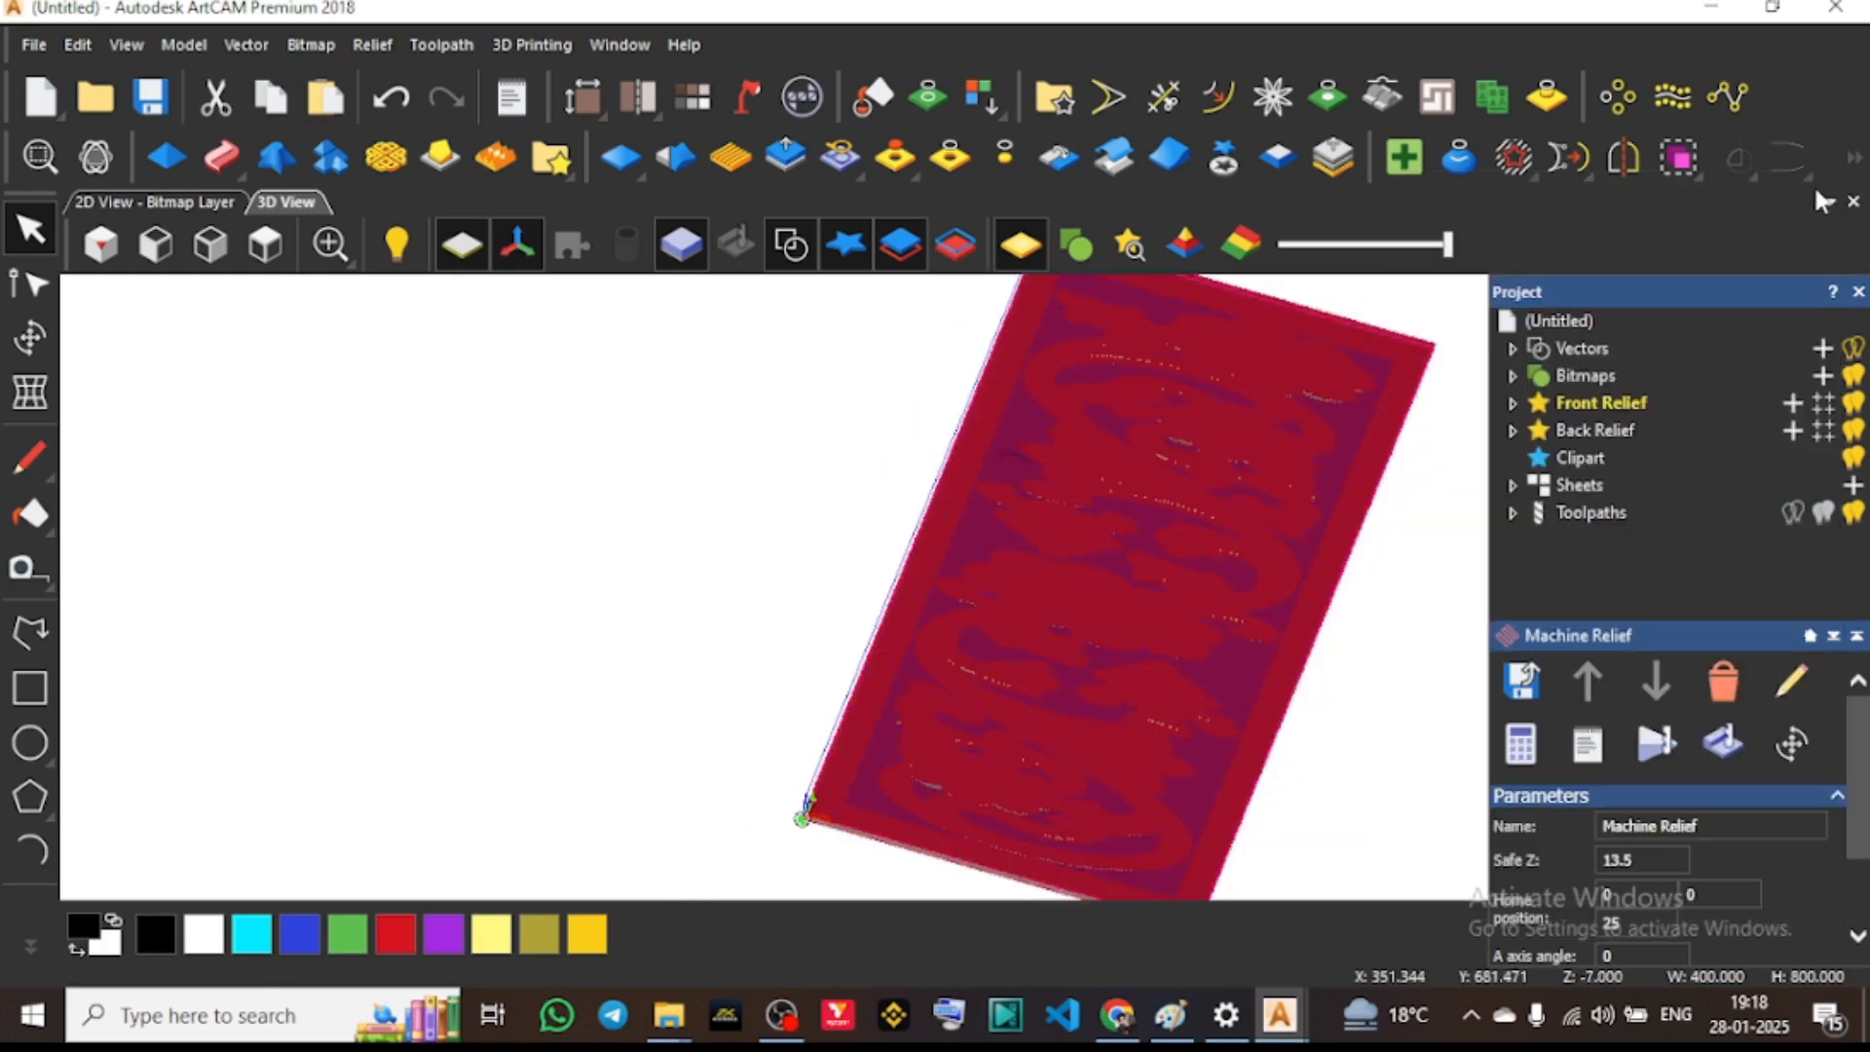
Start a simulation of the Machine Relief toolpath with a Whole Model block from 0 to -7 mm at Standard resolution
left_click(1513, 514)
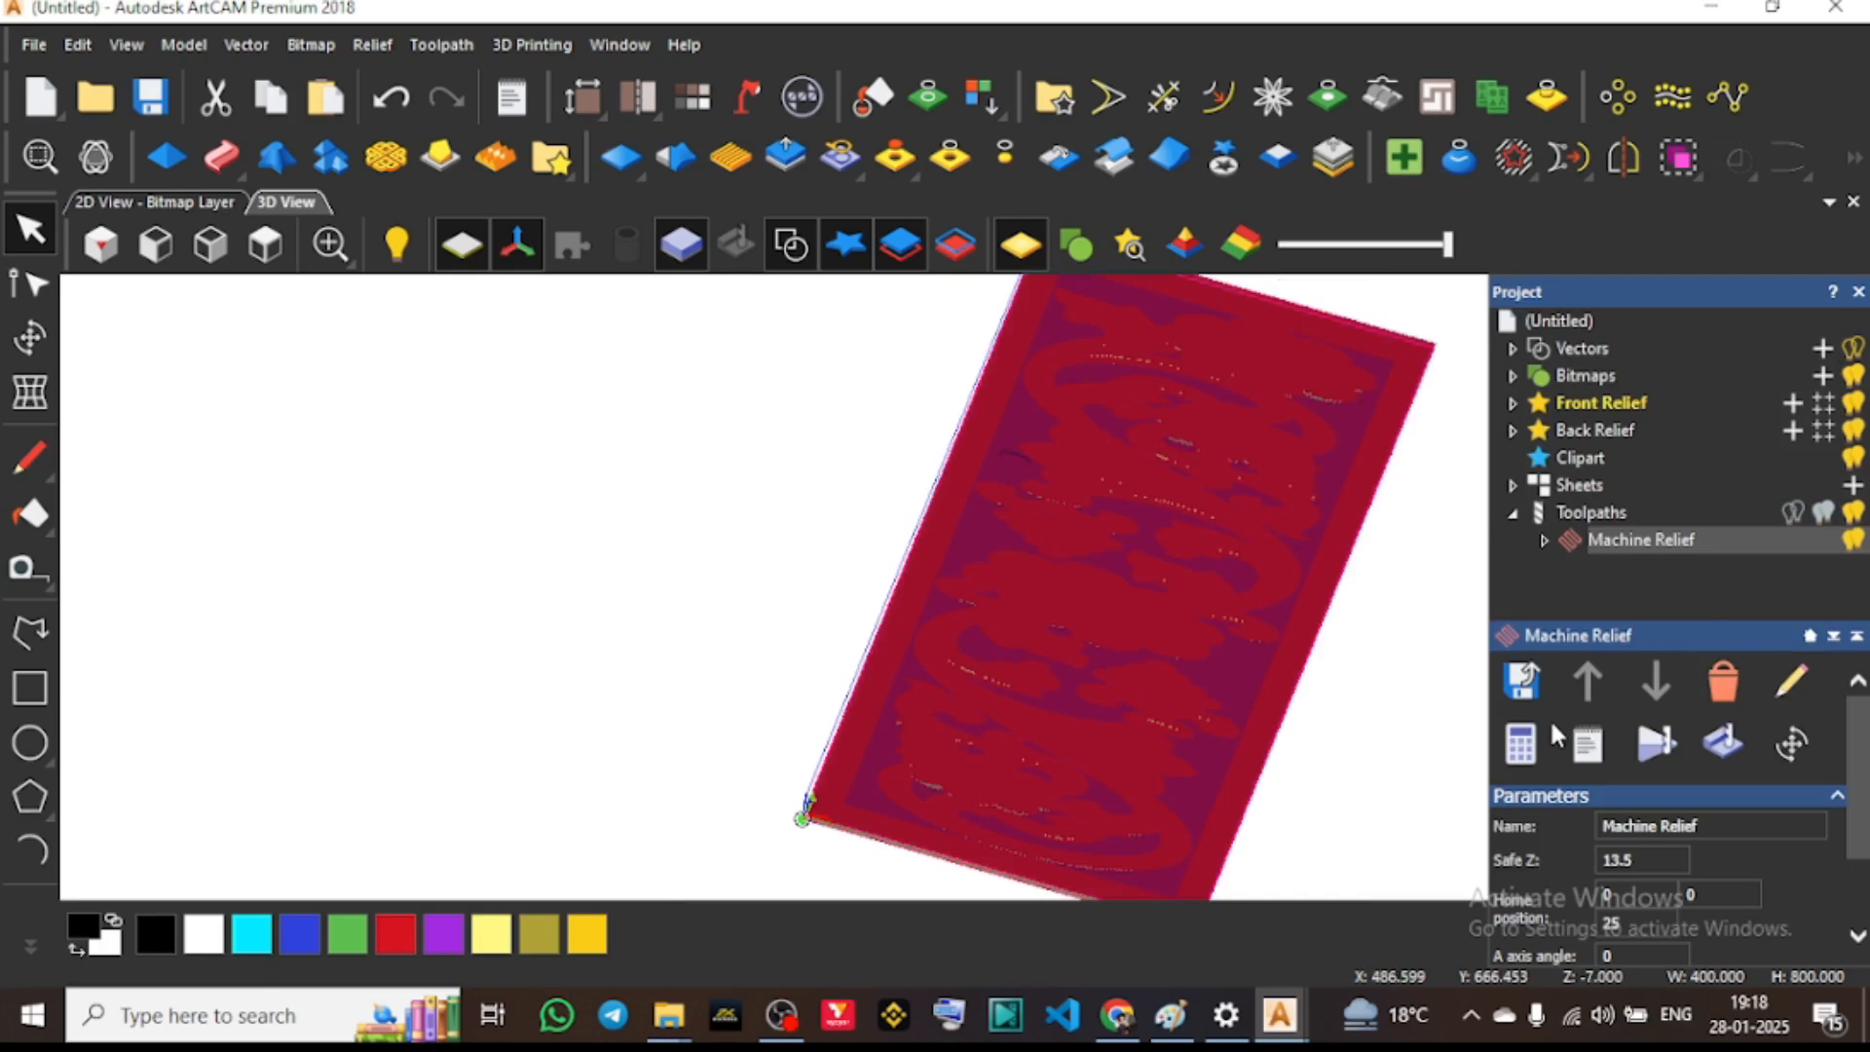
scroll(1656, 743, "down", 2)
scroll(1656, 779, "up", 2)
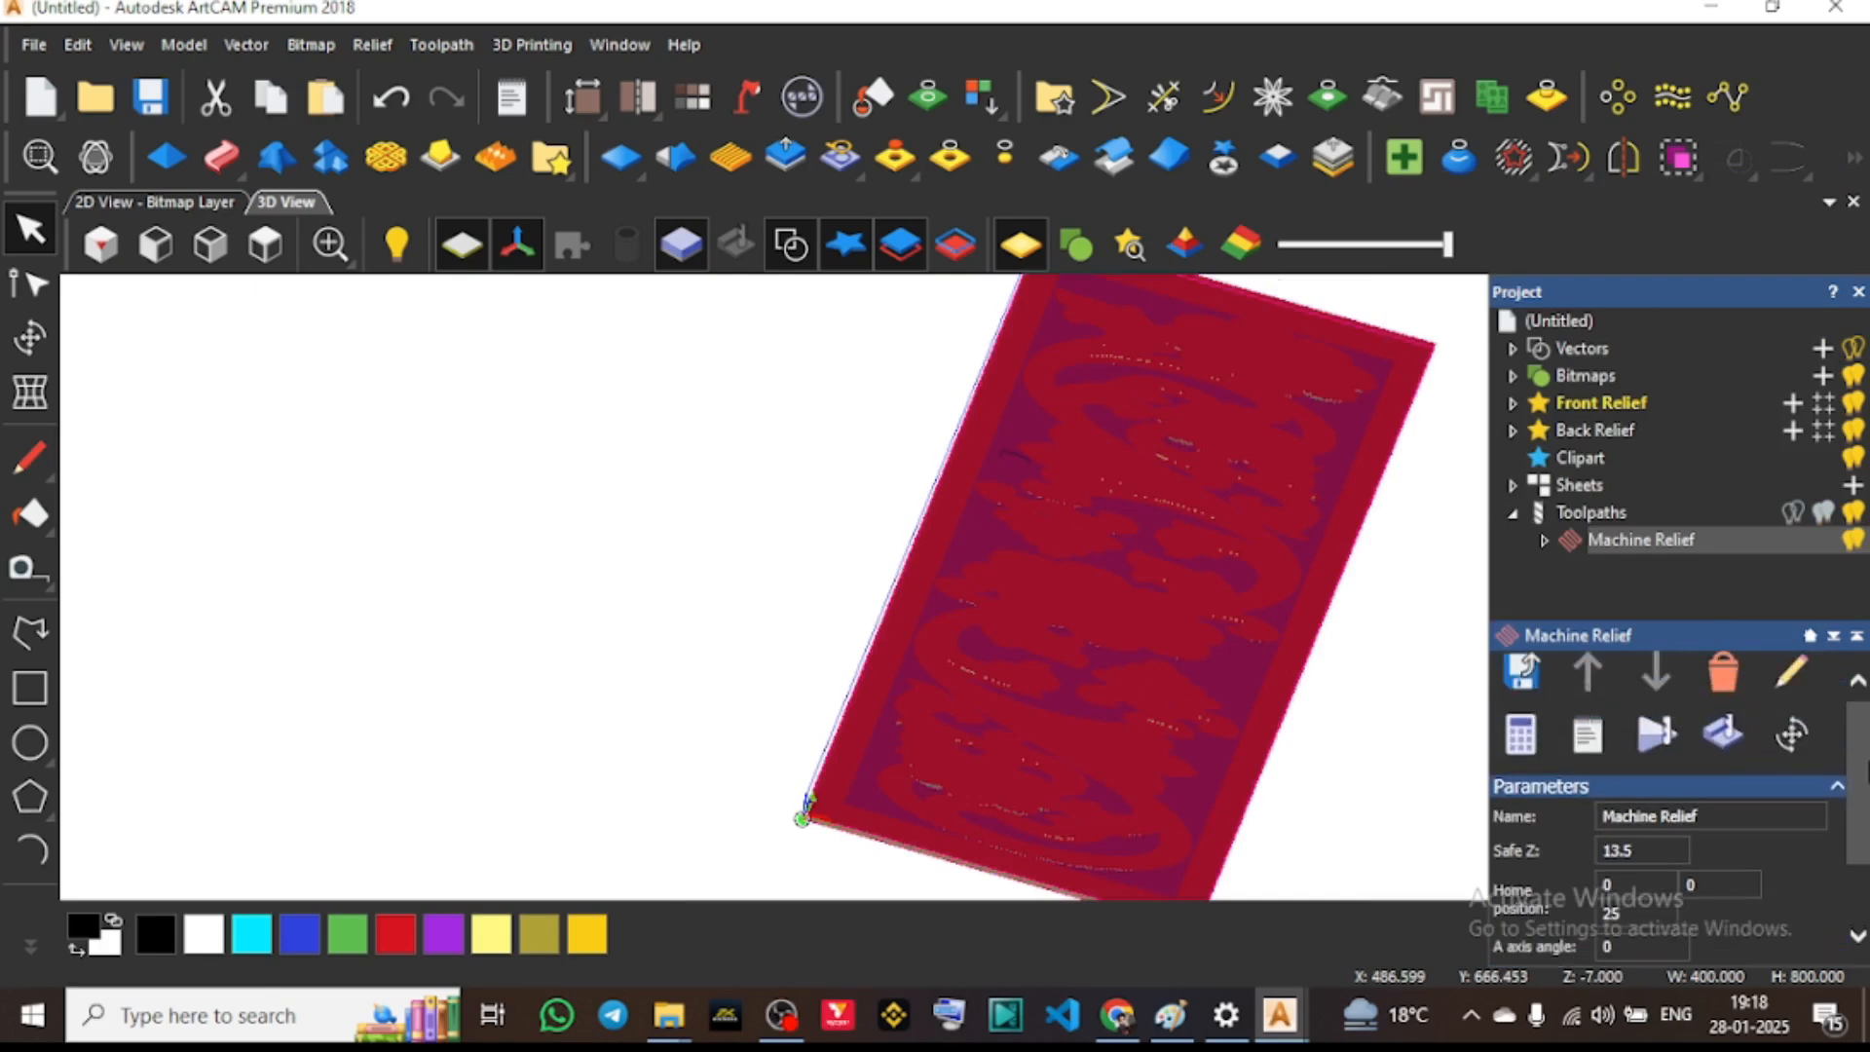
left_click(1656, 541)
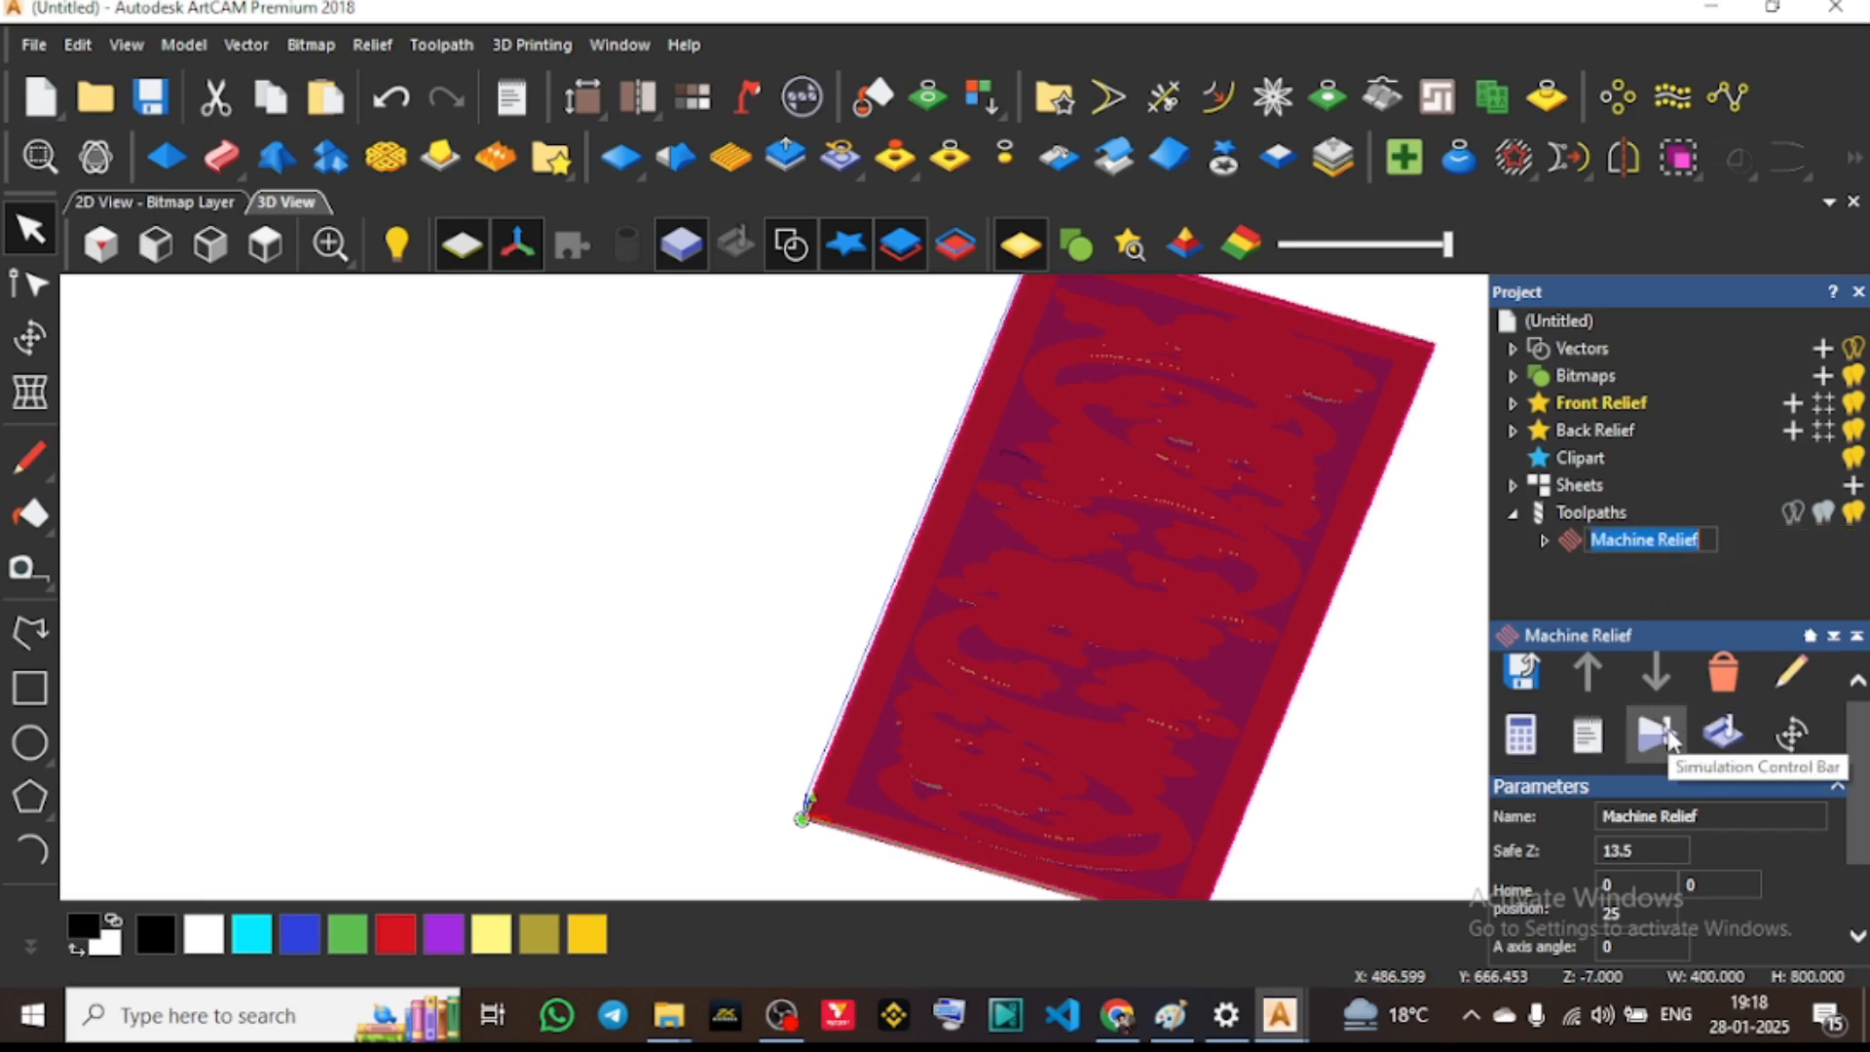
left_click(1668, 731)
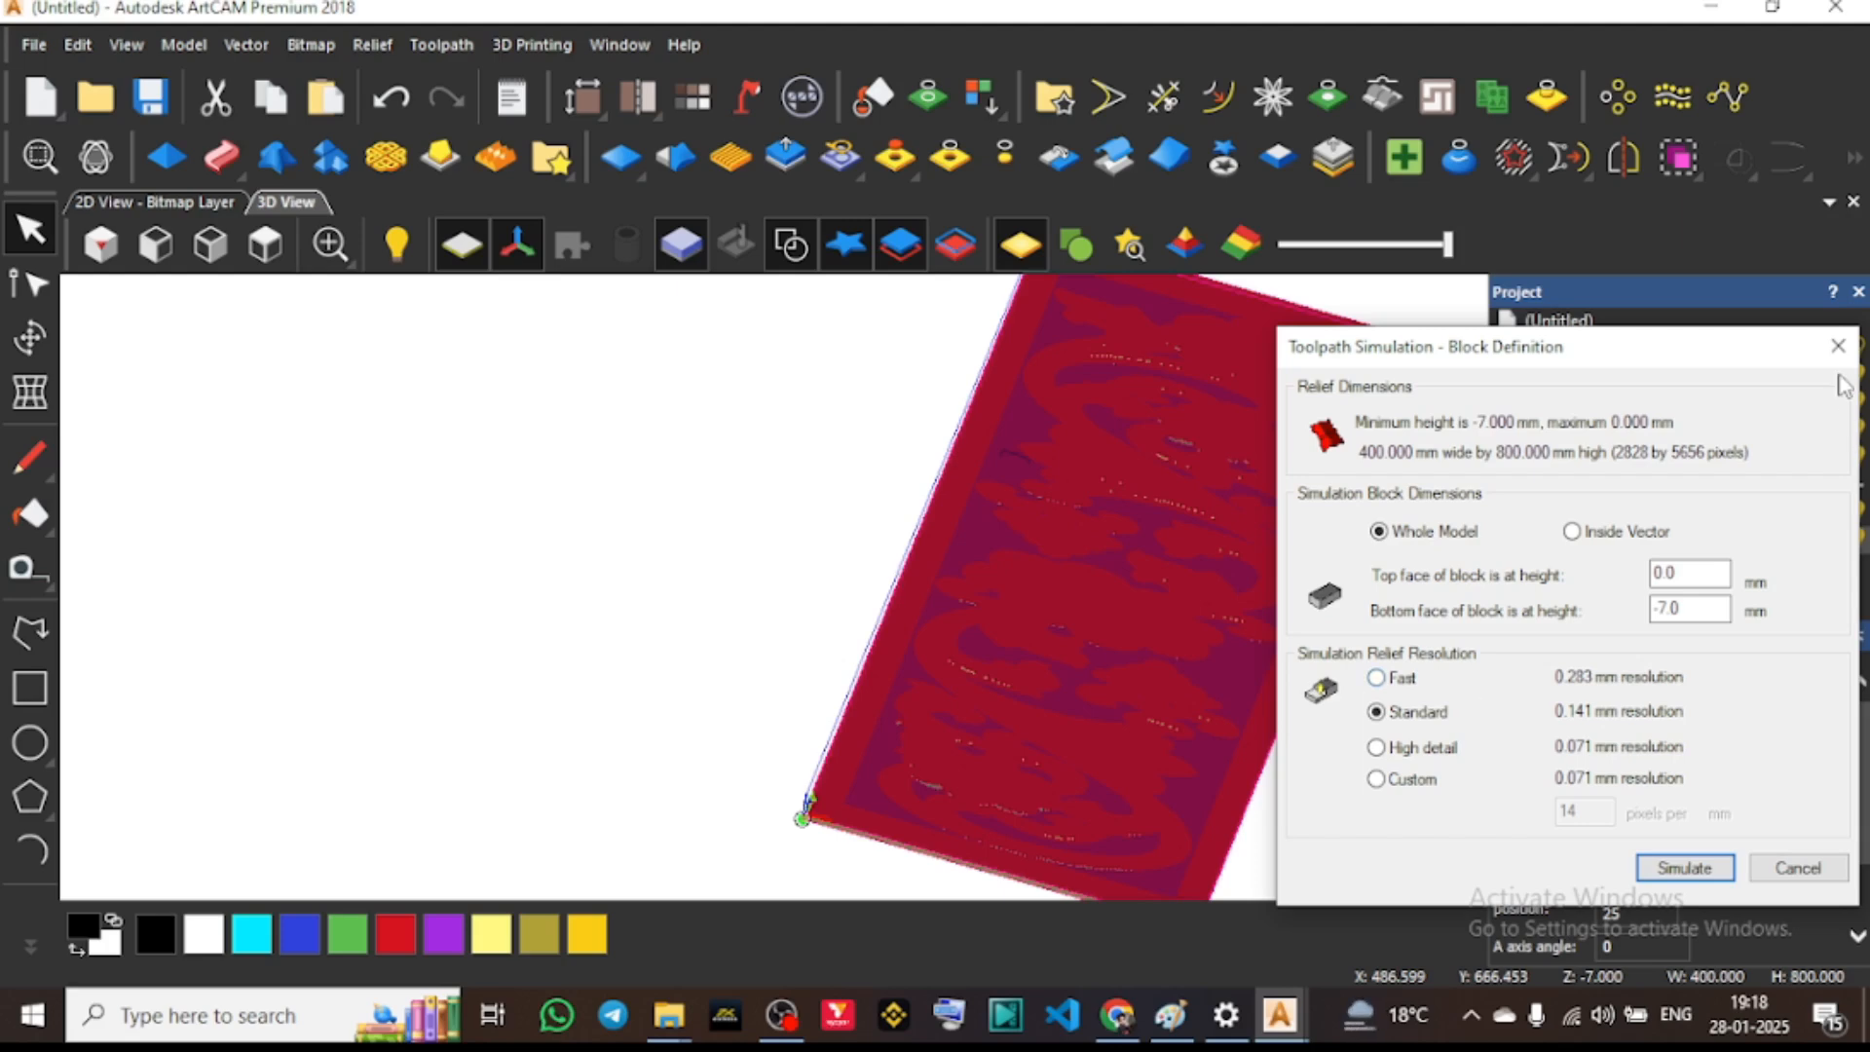
left_click(1686, 875)
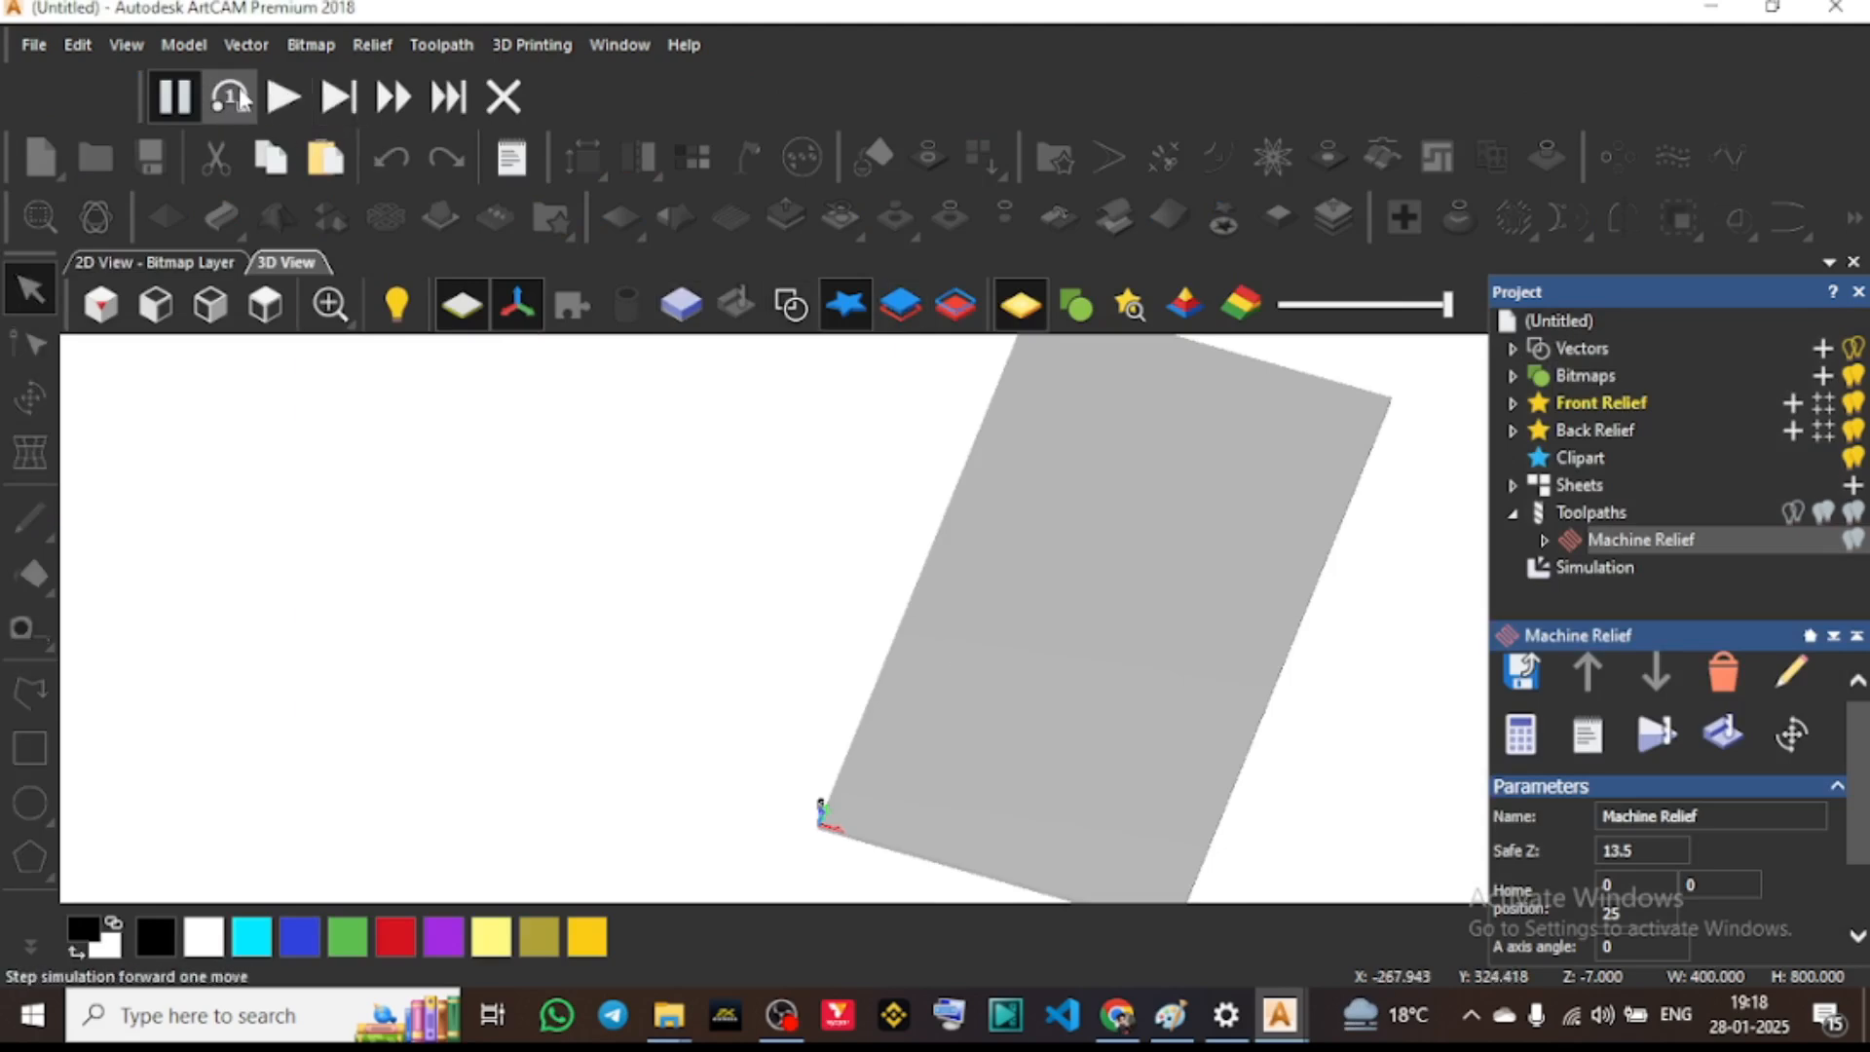
Run the Machine Relief simulation at fast playback speeds and abandon it
left_click(394, 96)
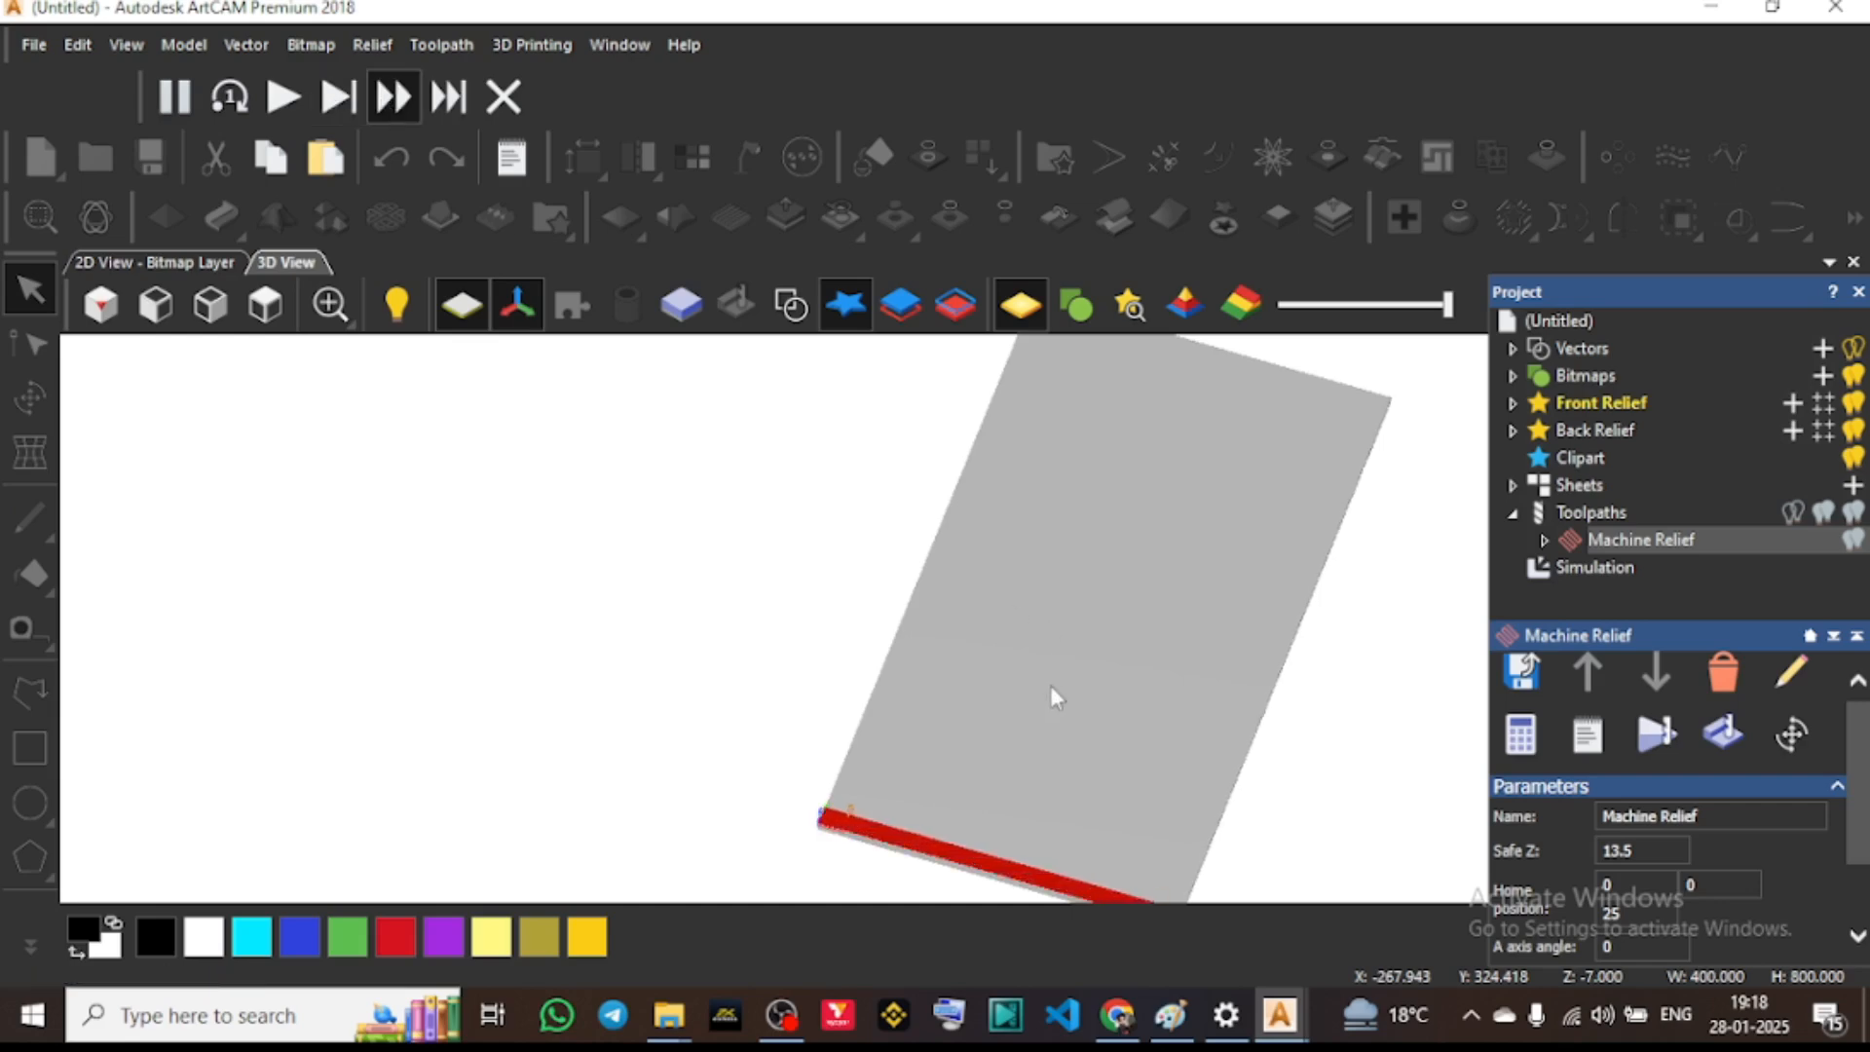
scroll(974, 882, "up", 4)
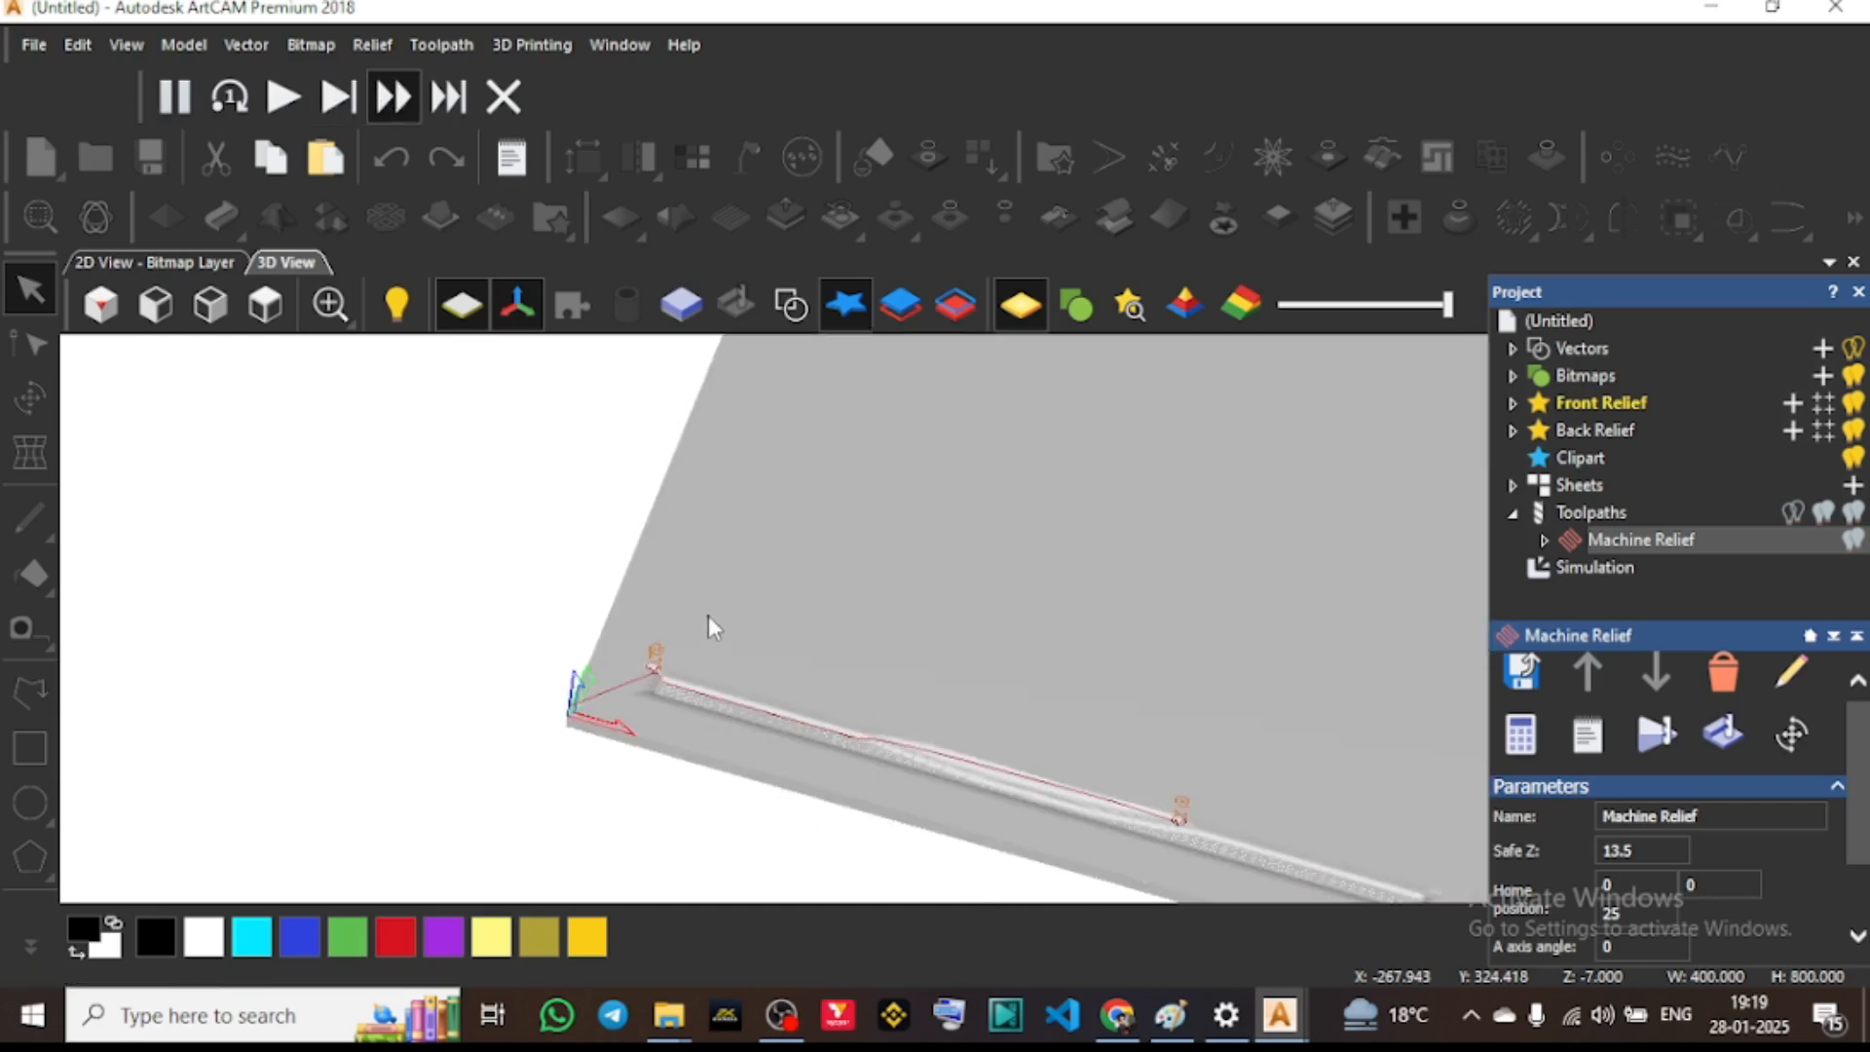
left_click(448, 97)
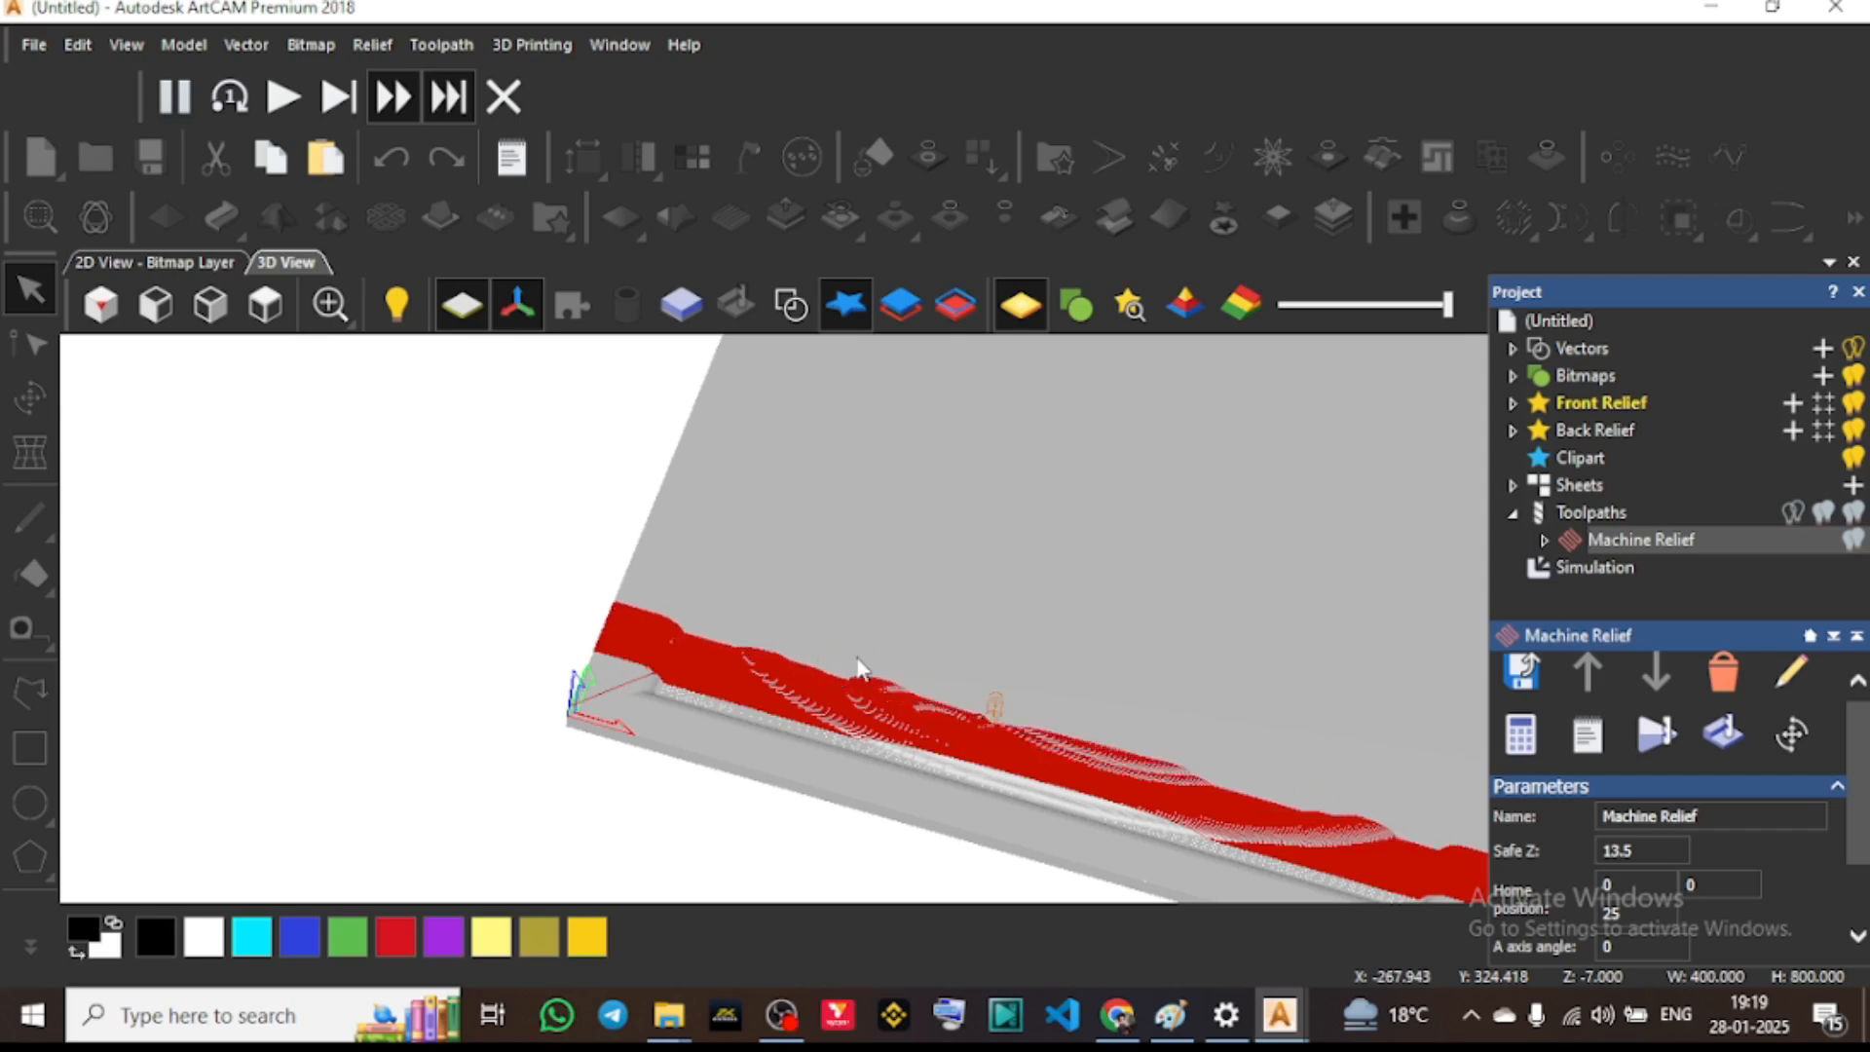
scroll(705, 729, "down", 5)
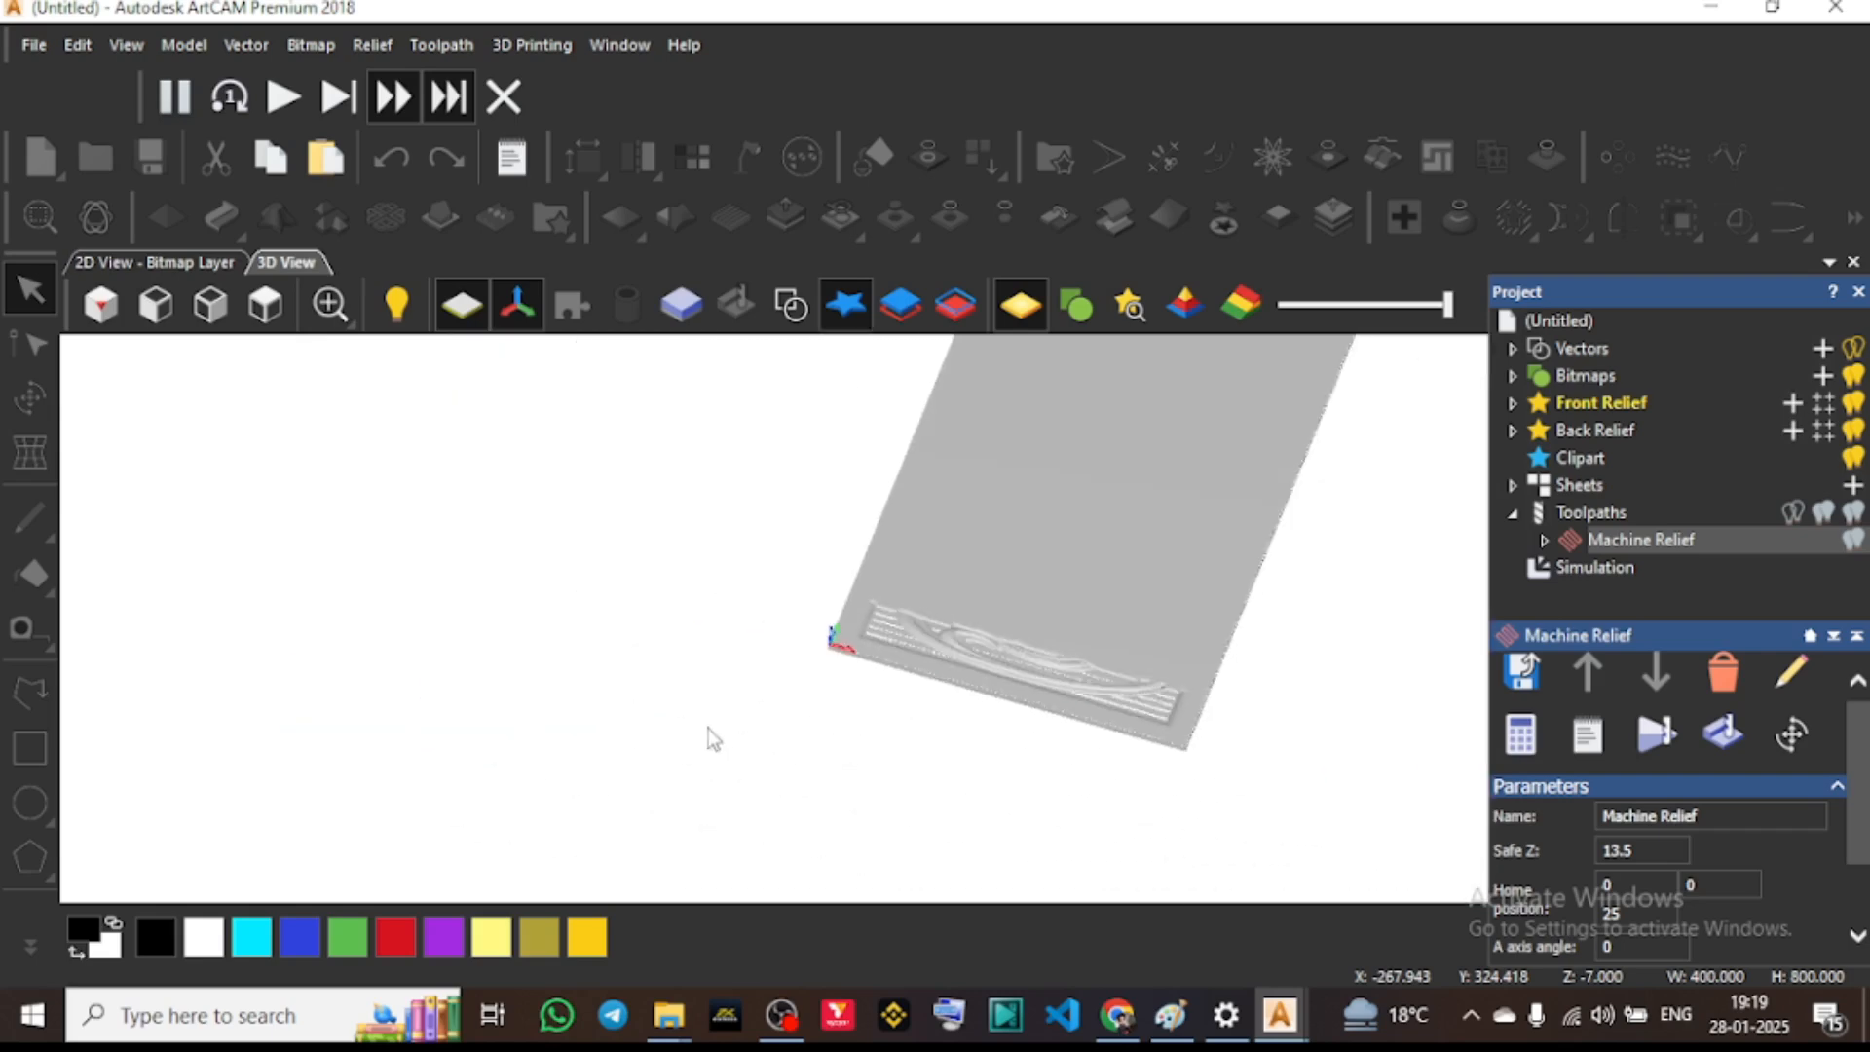
scroll(1061, 523, "up", 5)
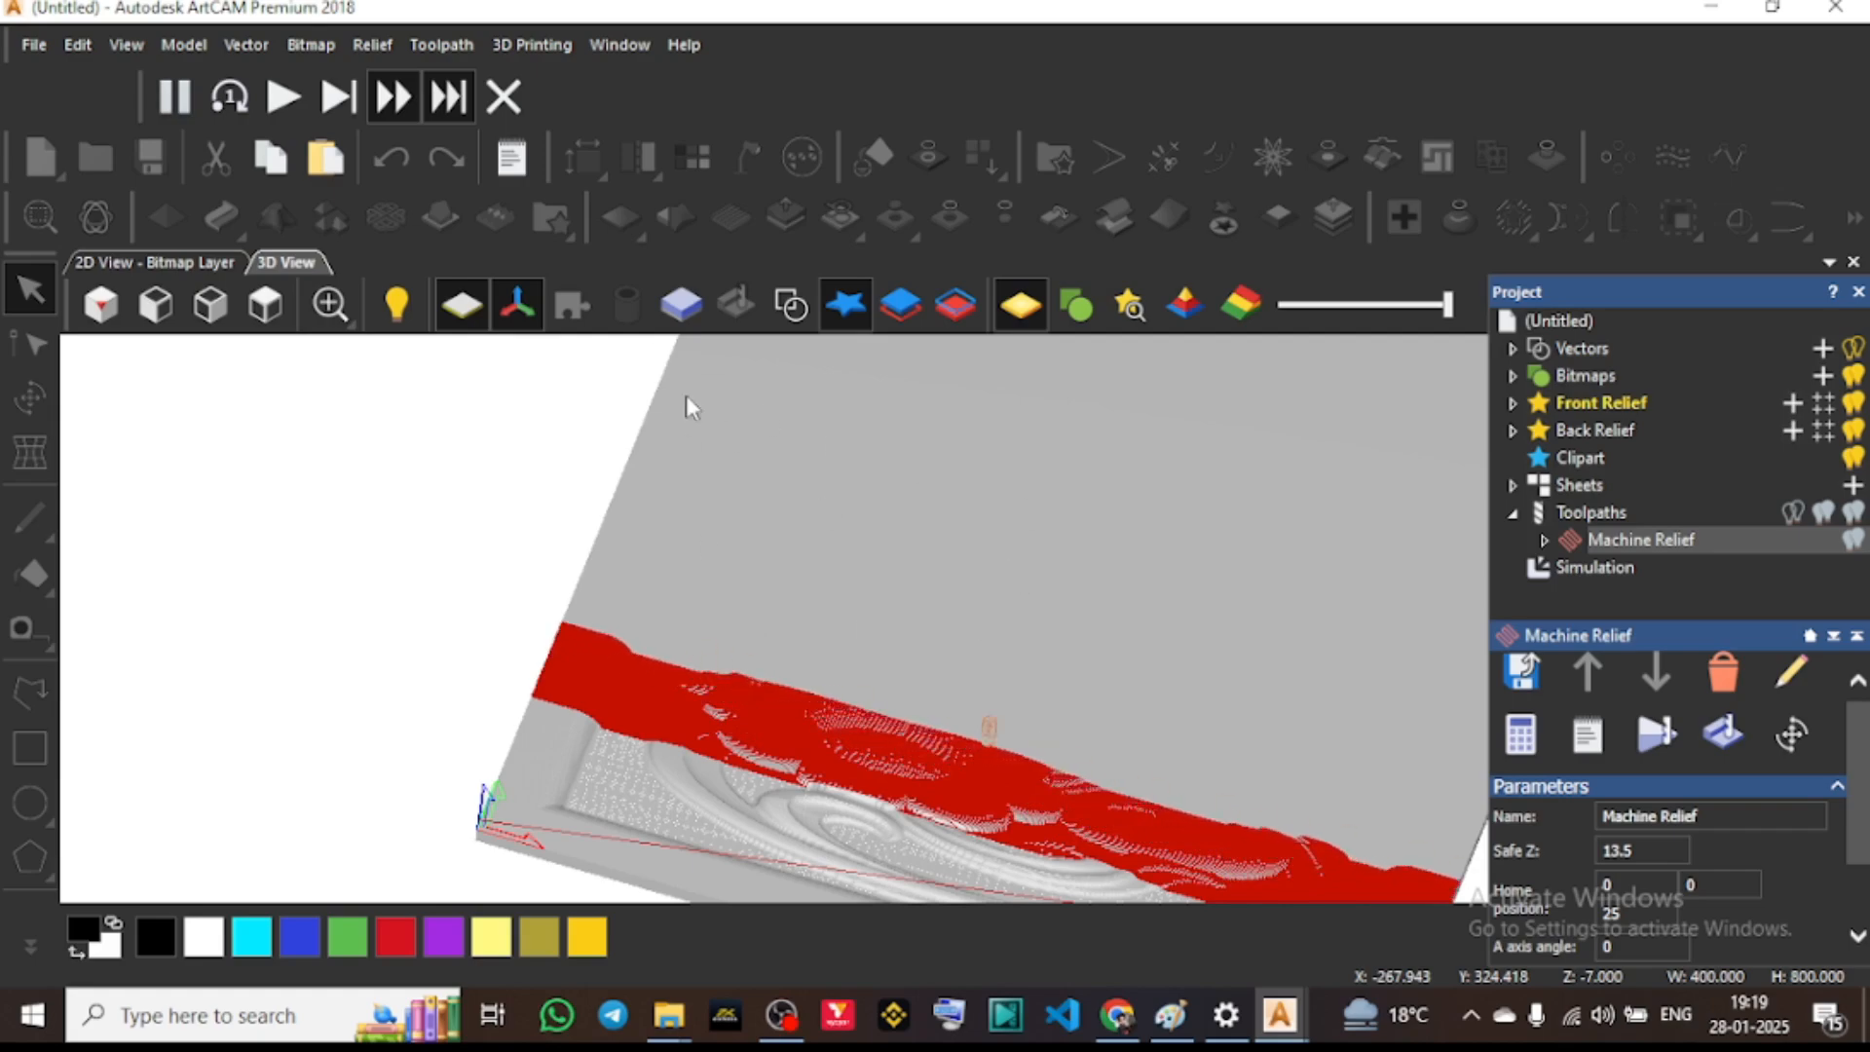
left_click(503, 97)
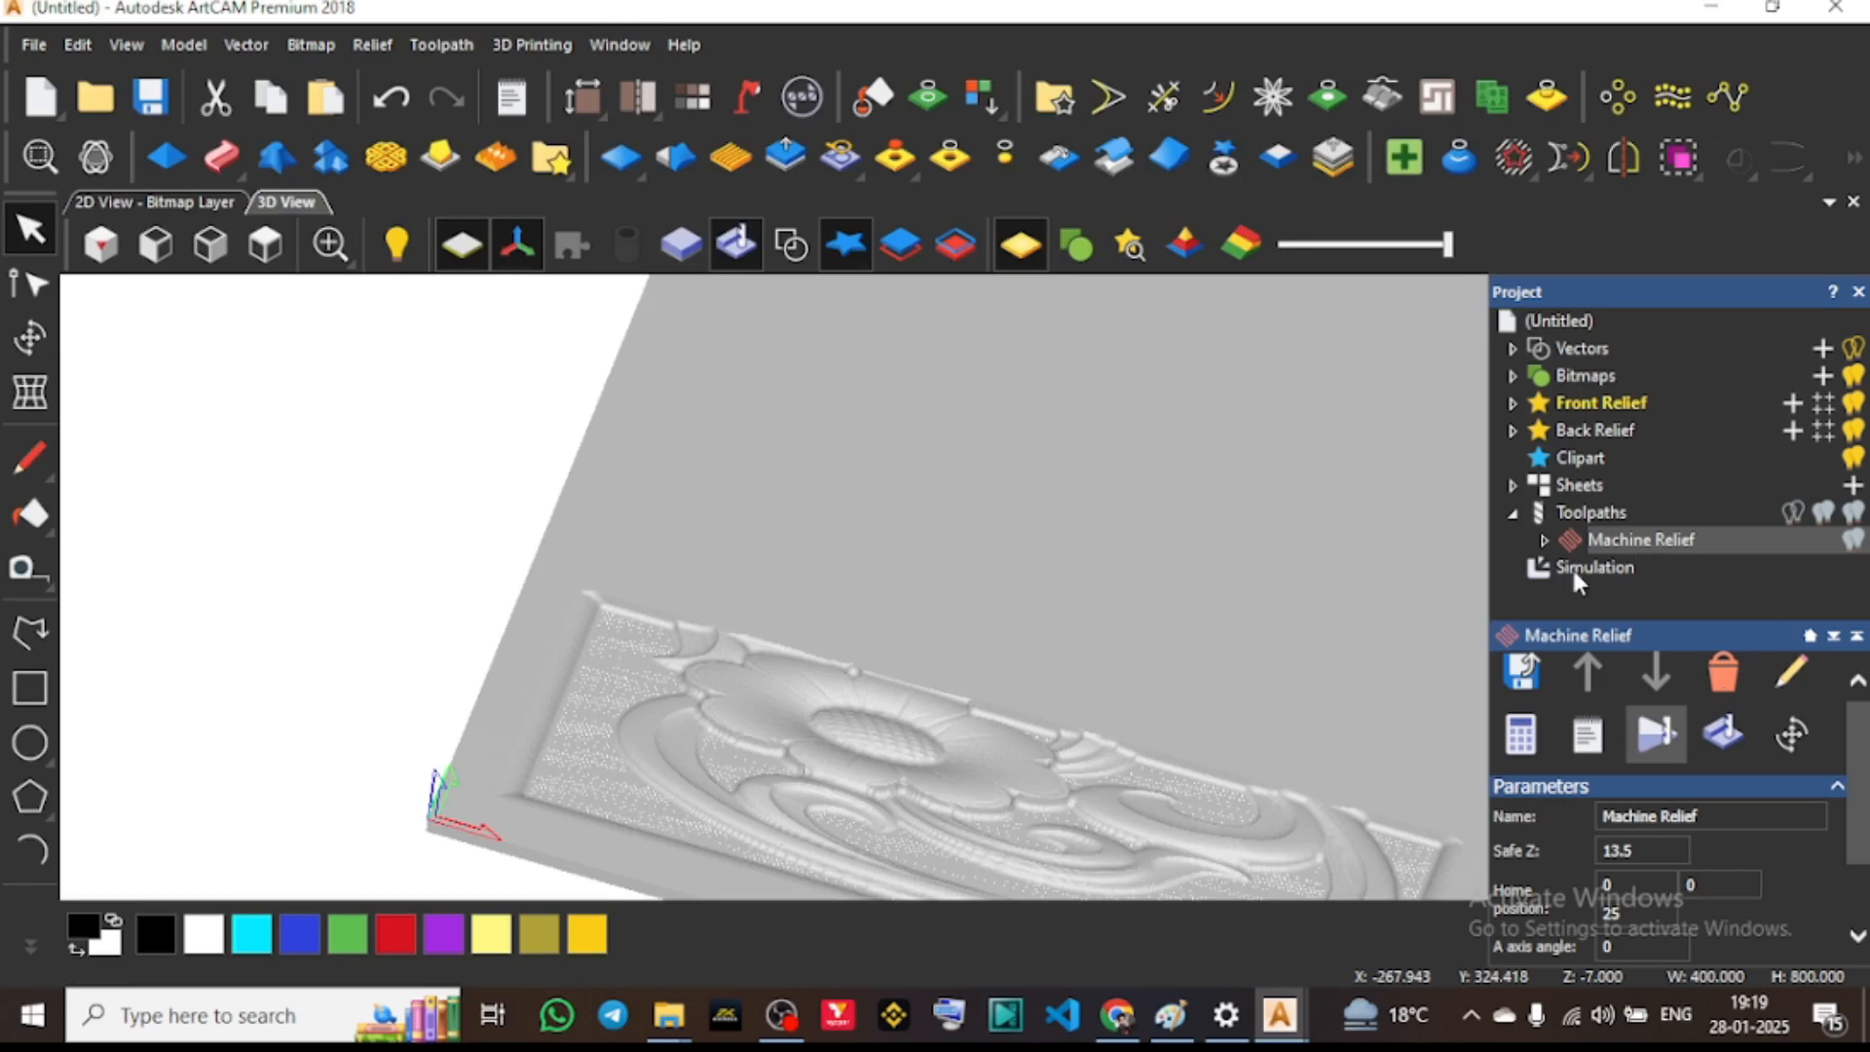
left_click(1647, 736)
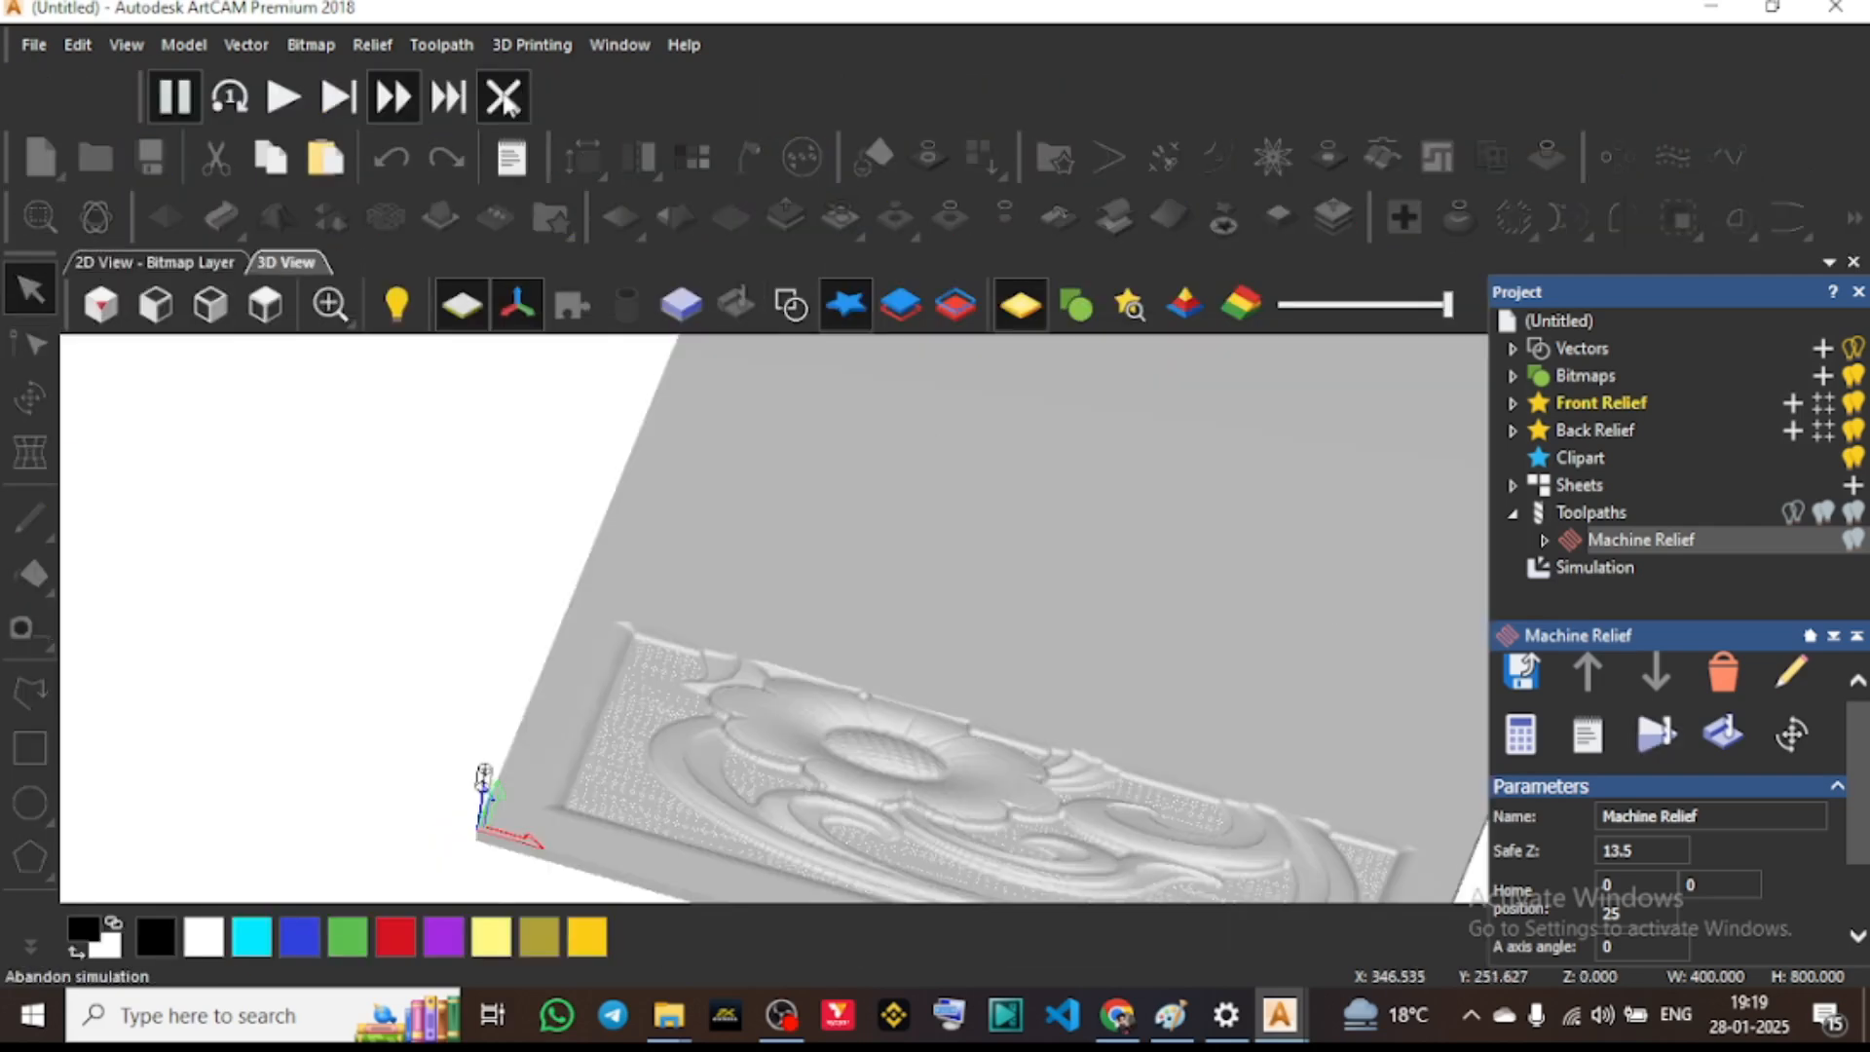
left_click(504, 96)
Simulate all toolpaths and inspect the carved floral panel in 3D
left_click(435, 46)
mouse_move(614, 690)
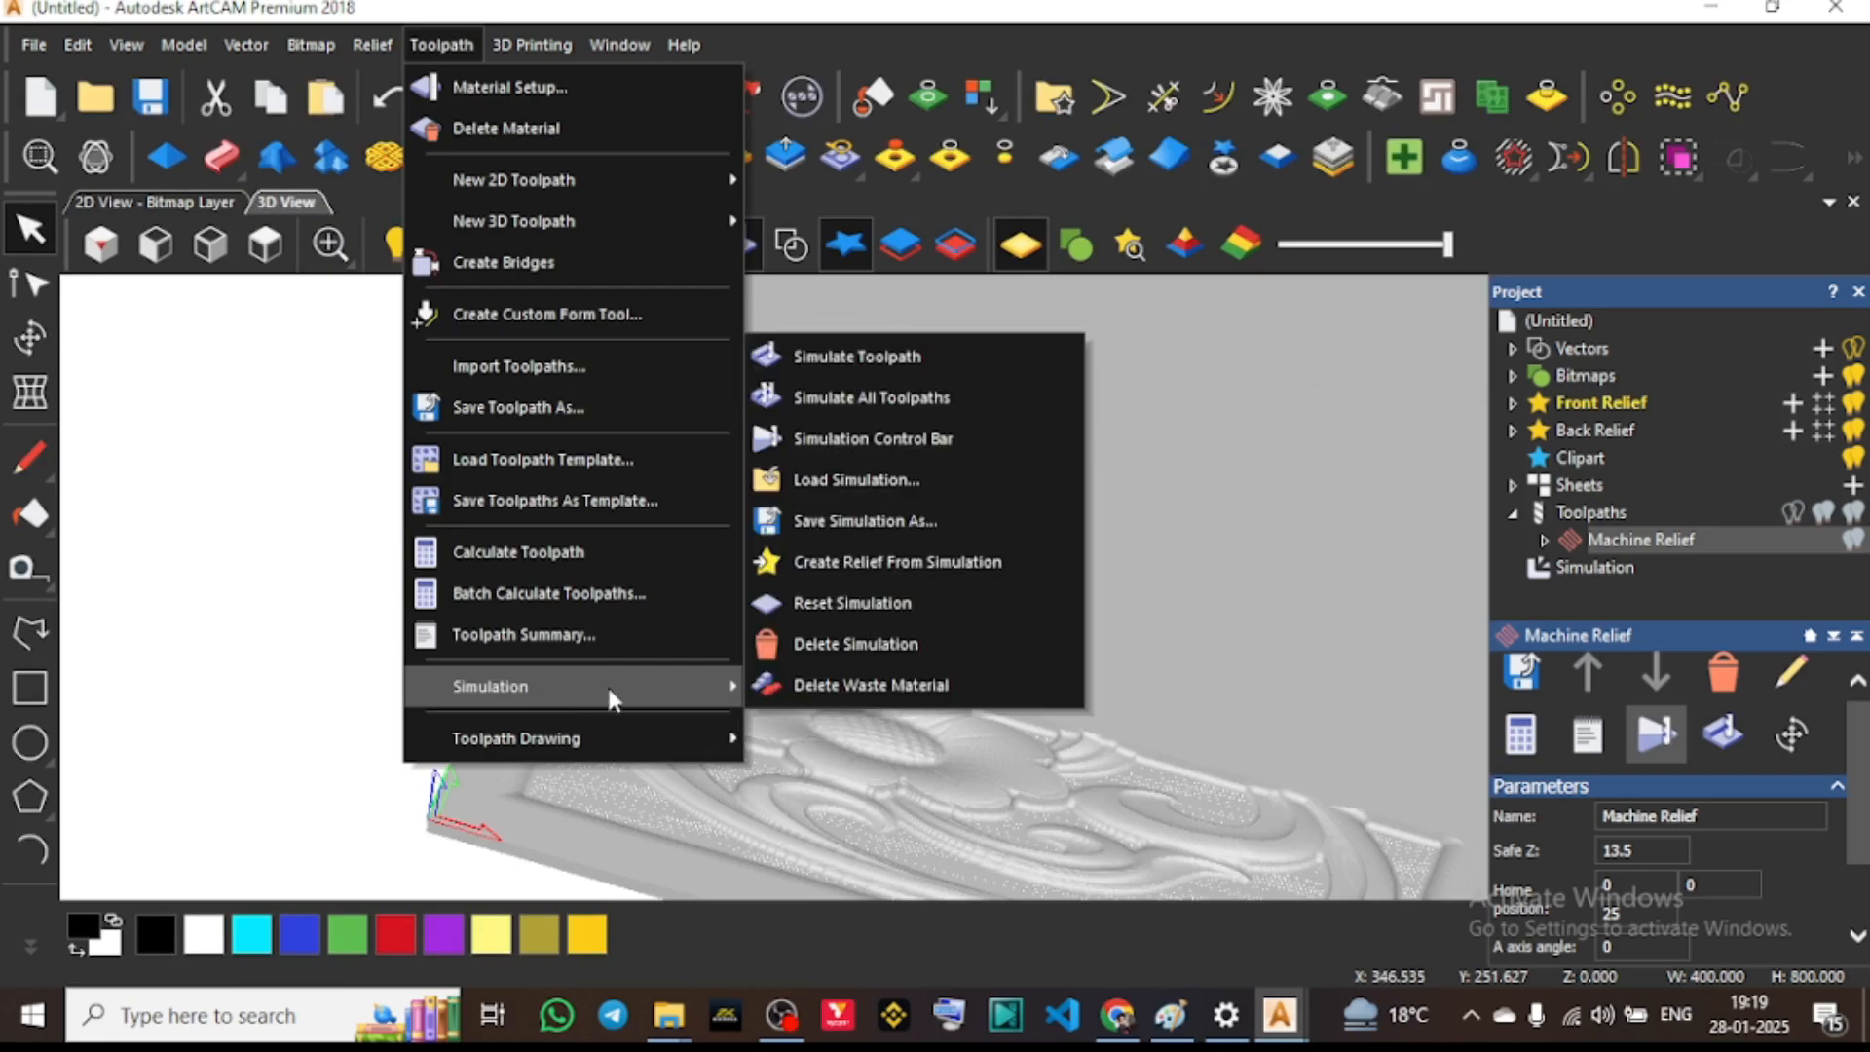
left_click(877, 397)
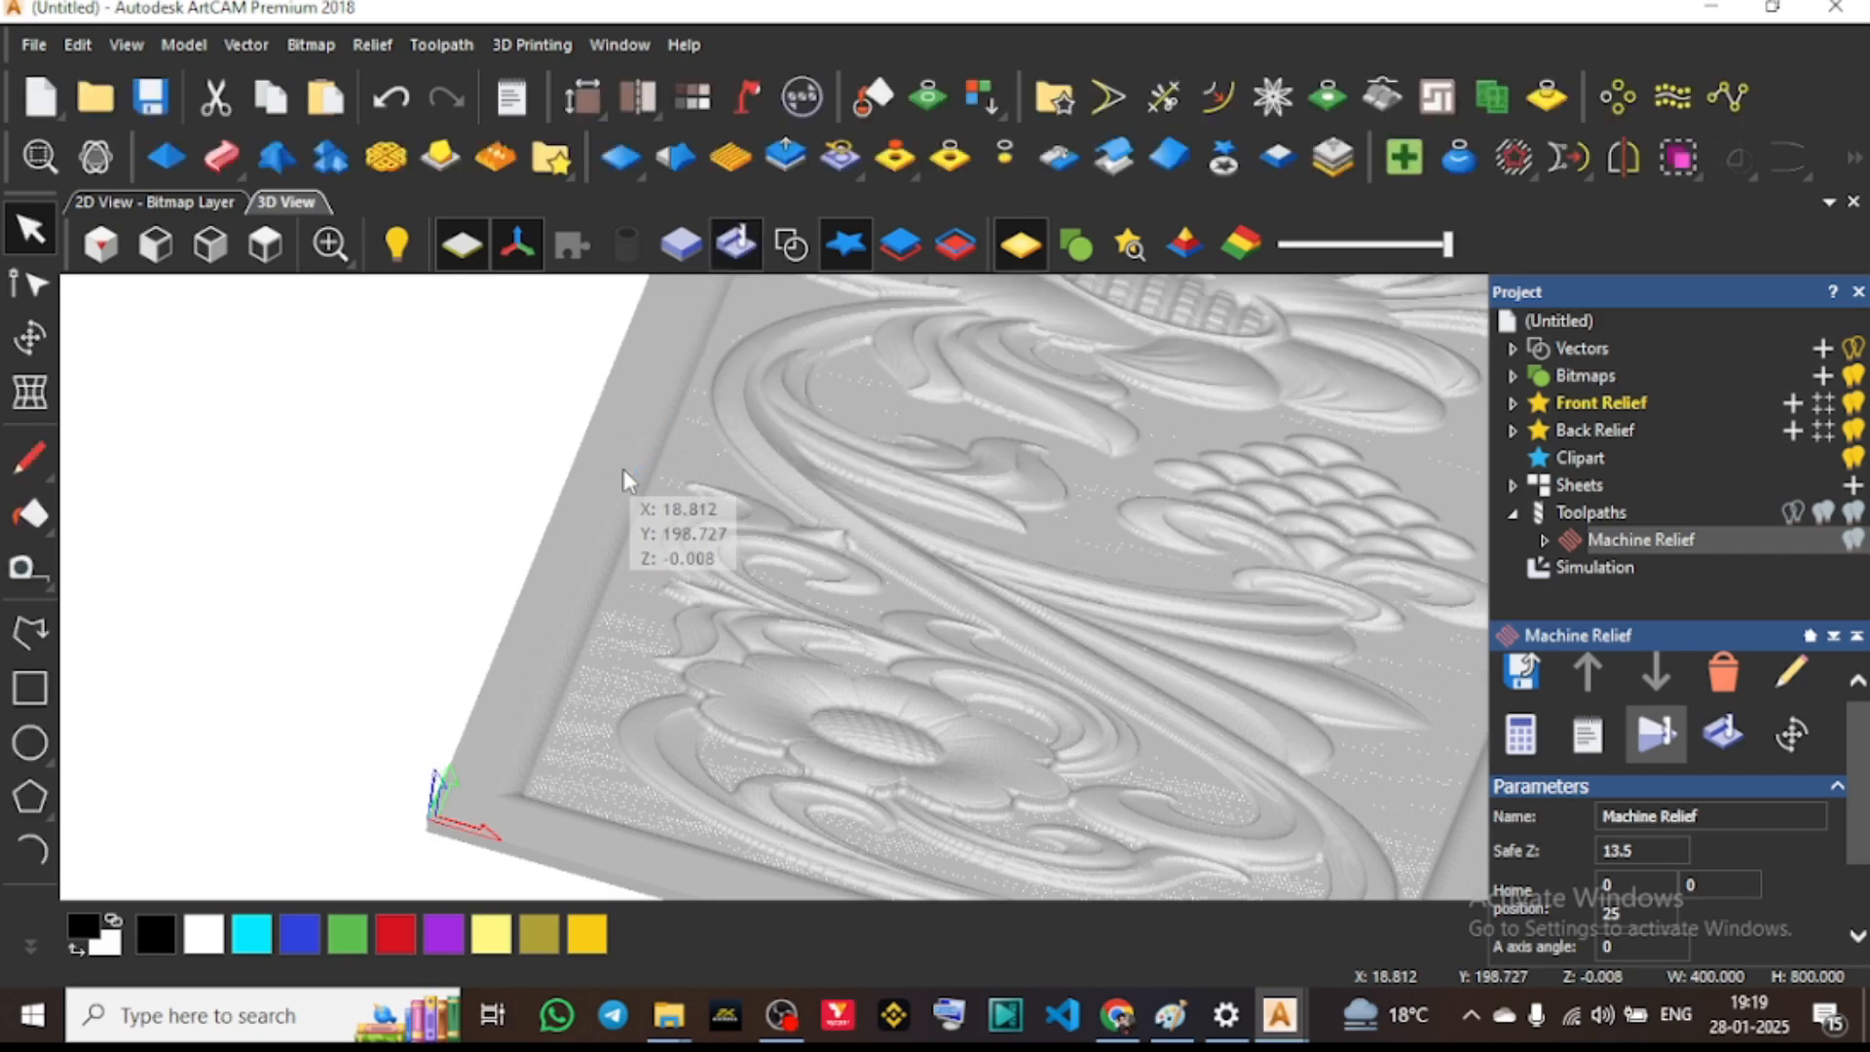
scroll(835, 647, "down", 4)
scroll(1145, 371, "up", 6)
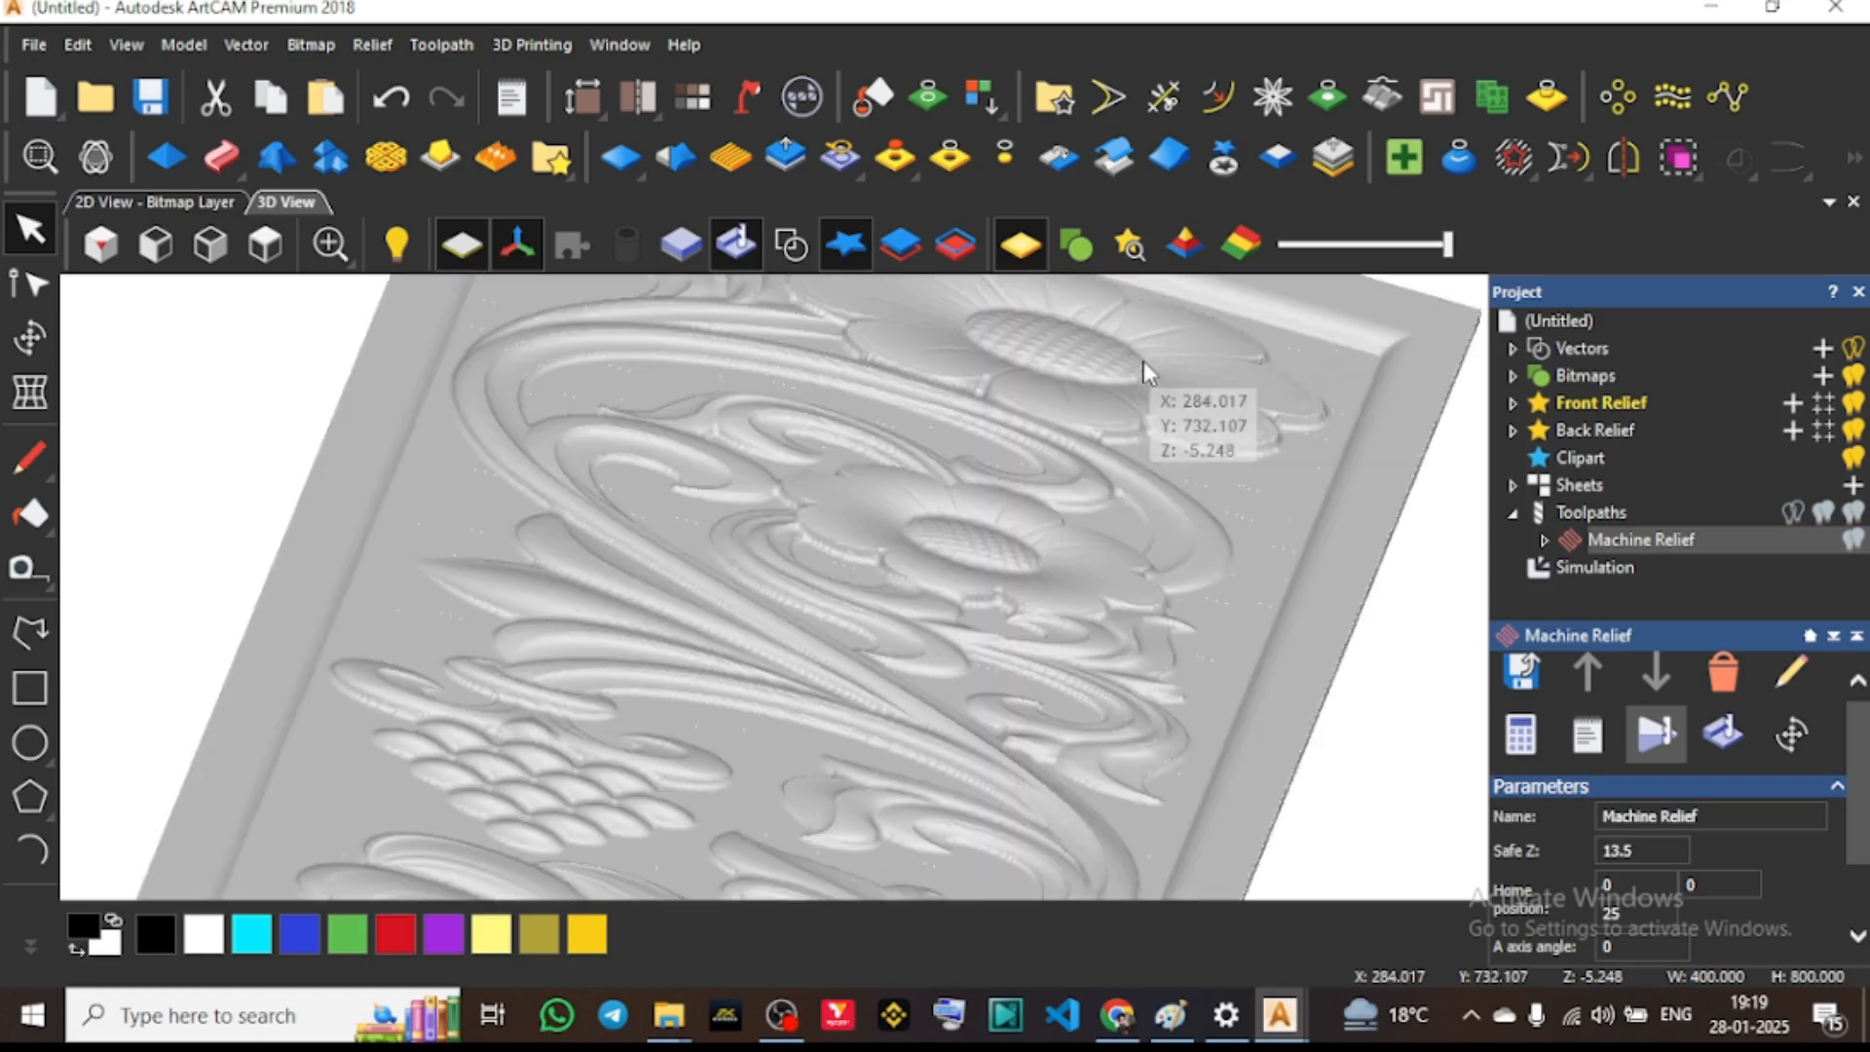
scroll(927, 342, "down", 3)
scroll(889, 405, "up", 3)
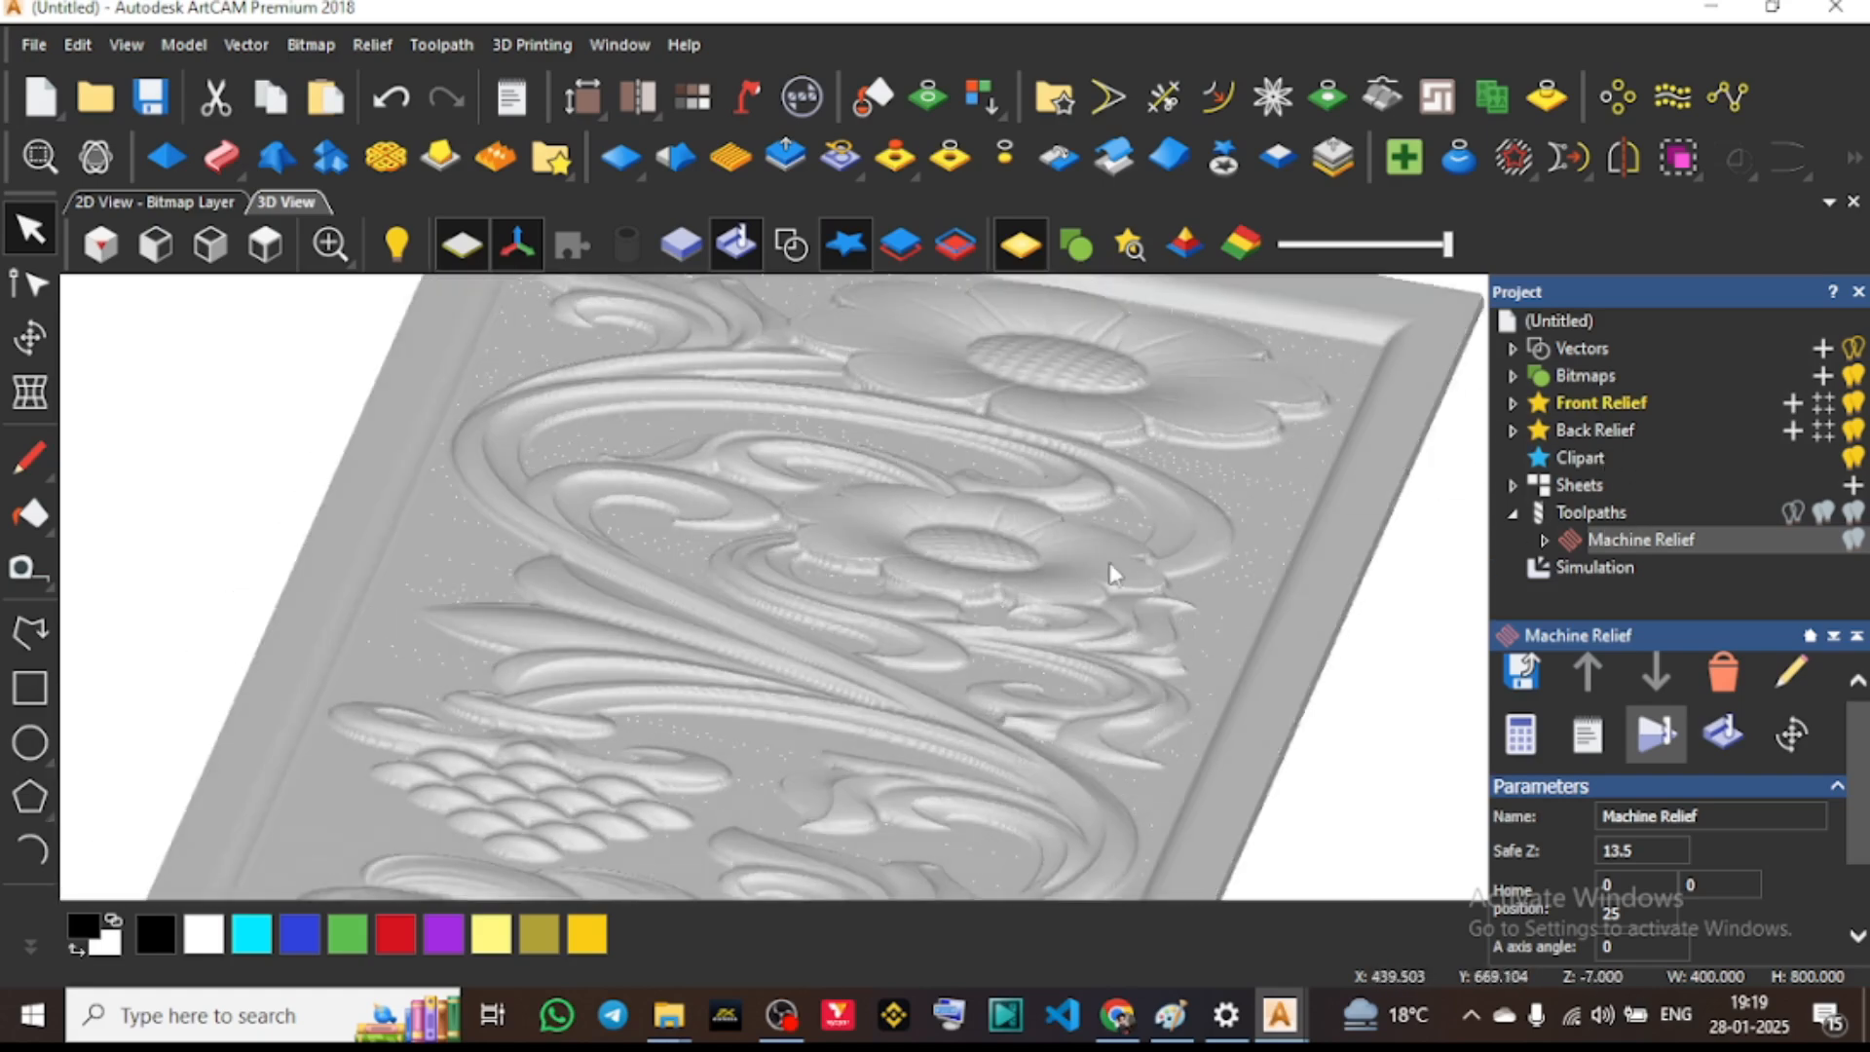
scroll(838, 453, "down", 2)
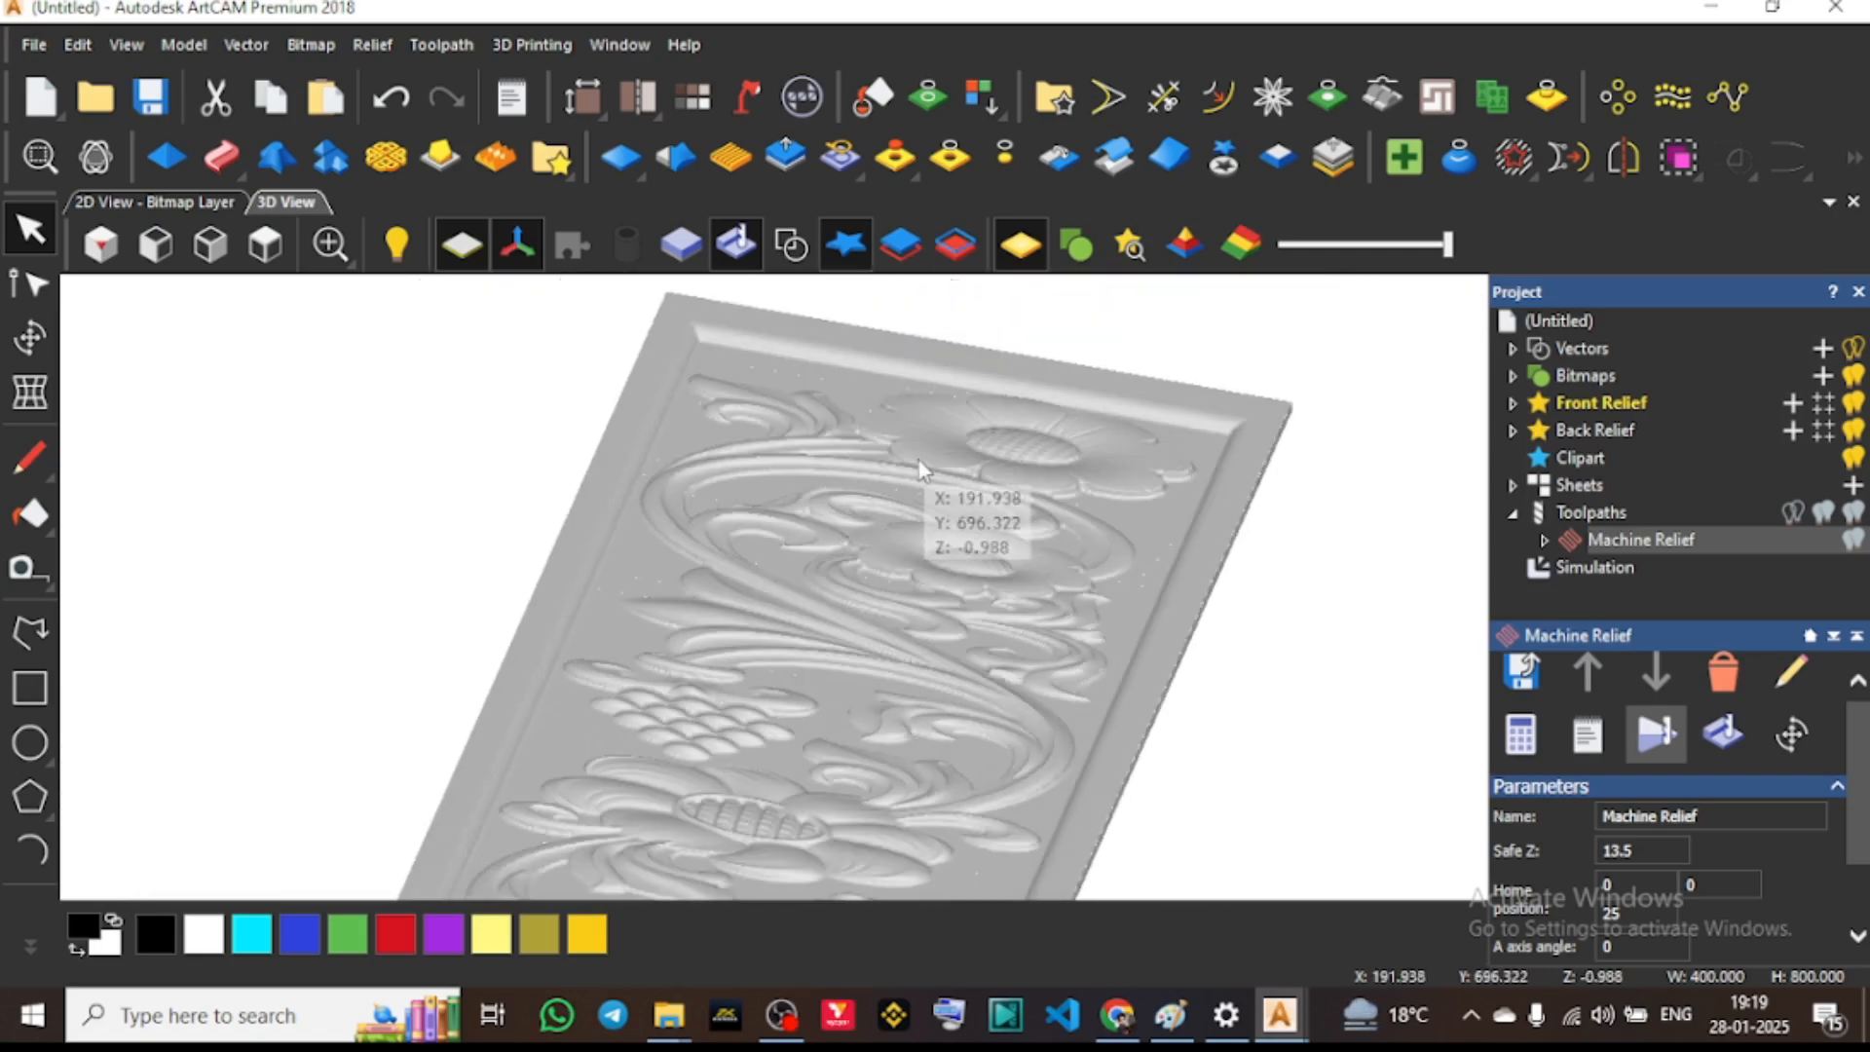
Create and calculate an Outside 2D profiling toolpath for the selected vectors using the Ball nose 6 mm tool
left_click(441, 45)
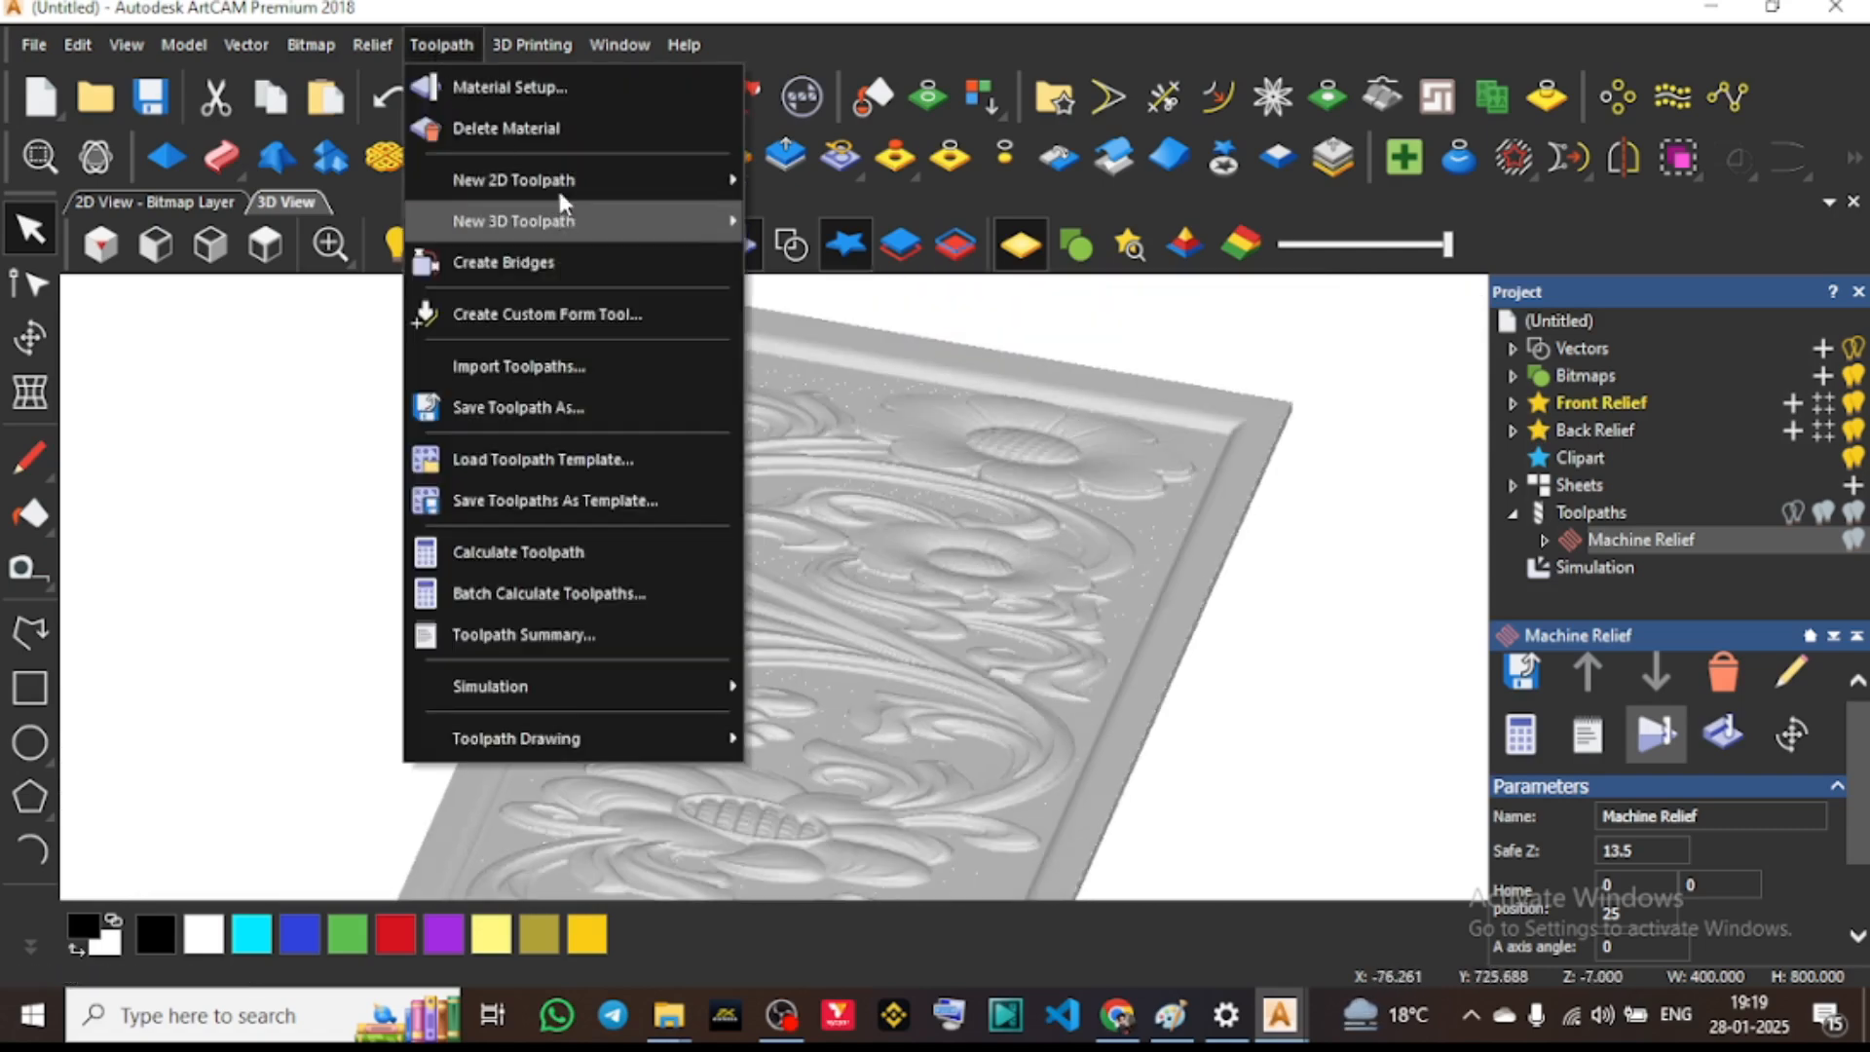
mouse_move(550, 180)
left_click(828, 179)
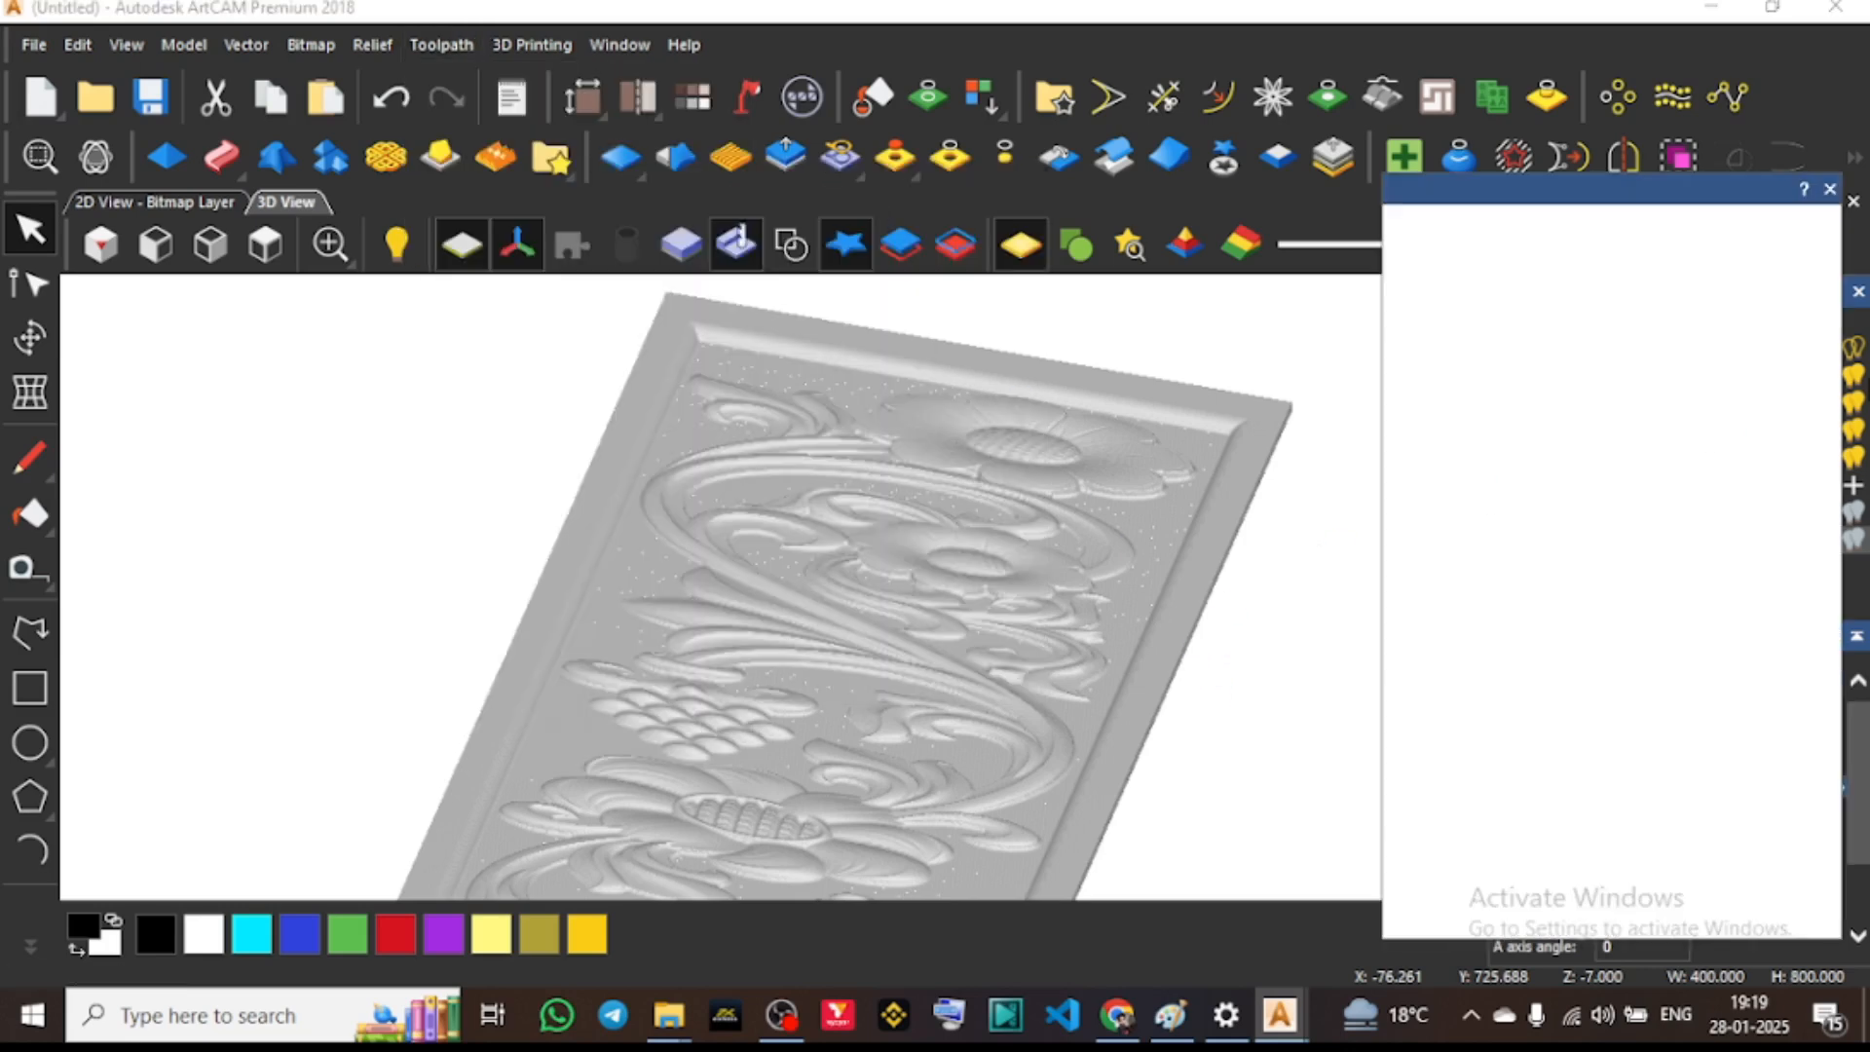
left_click(156, 202)
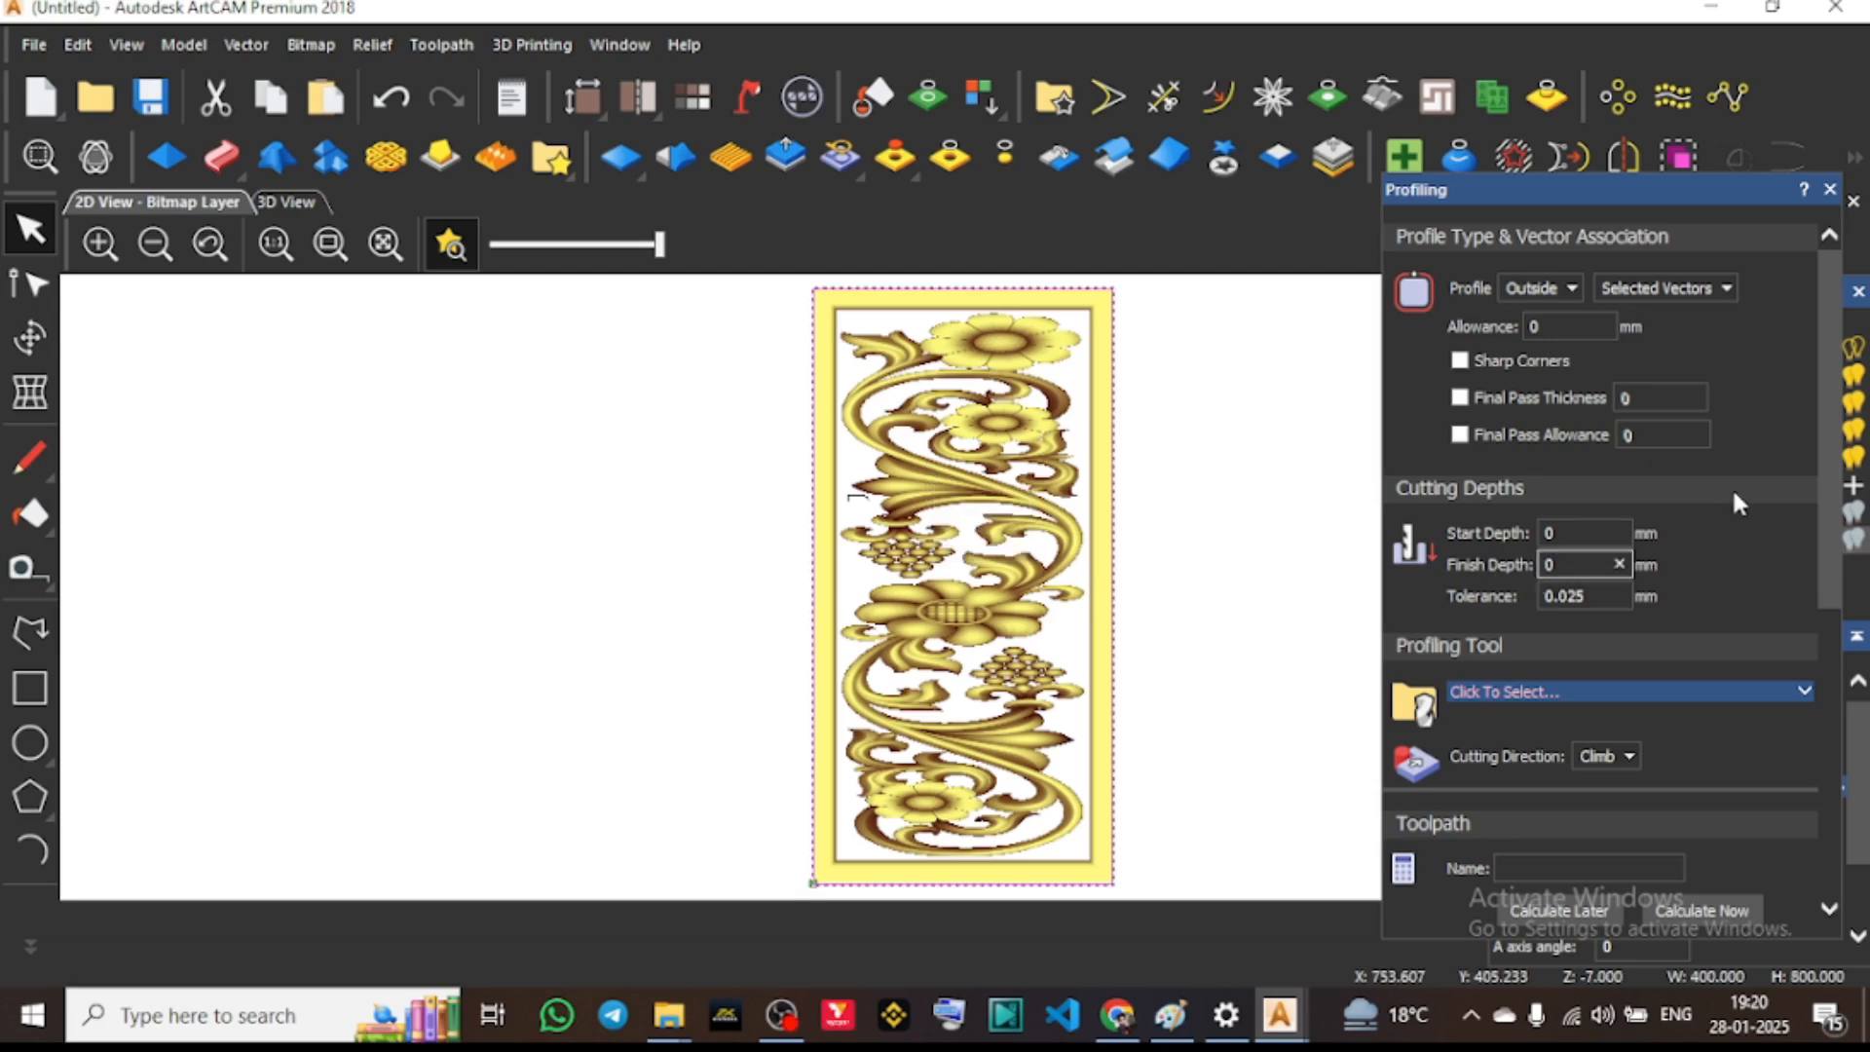
left_click(1582, 689)
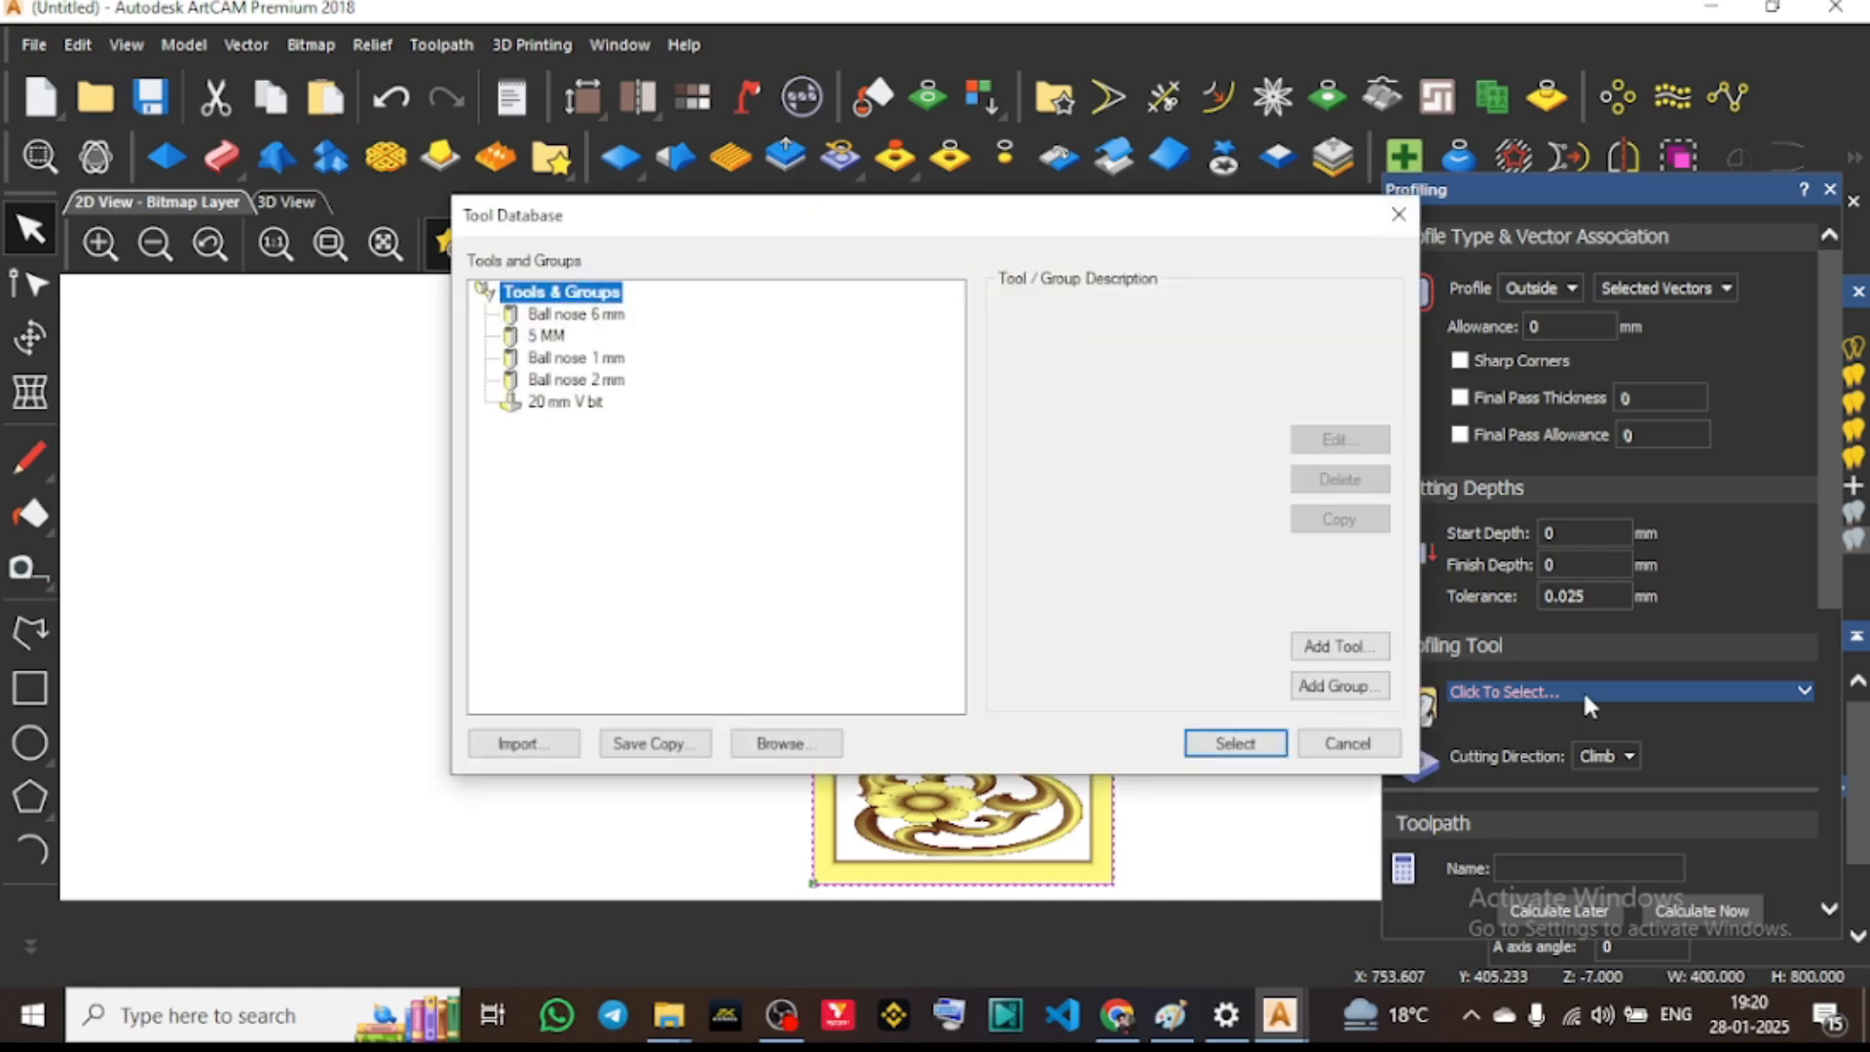
left_click(601, 317)
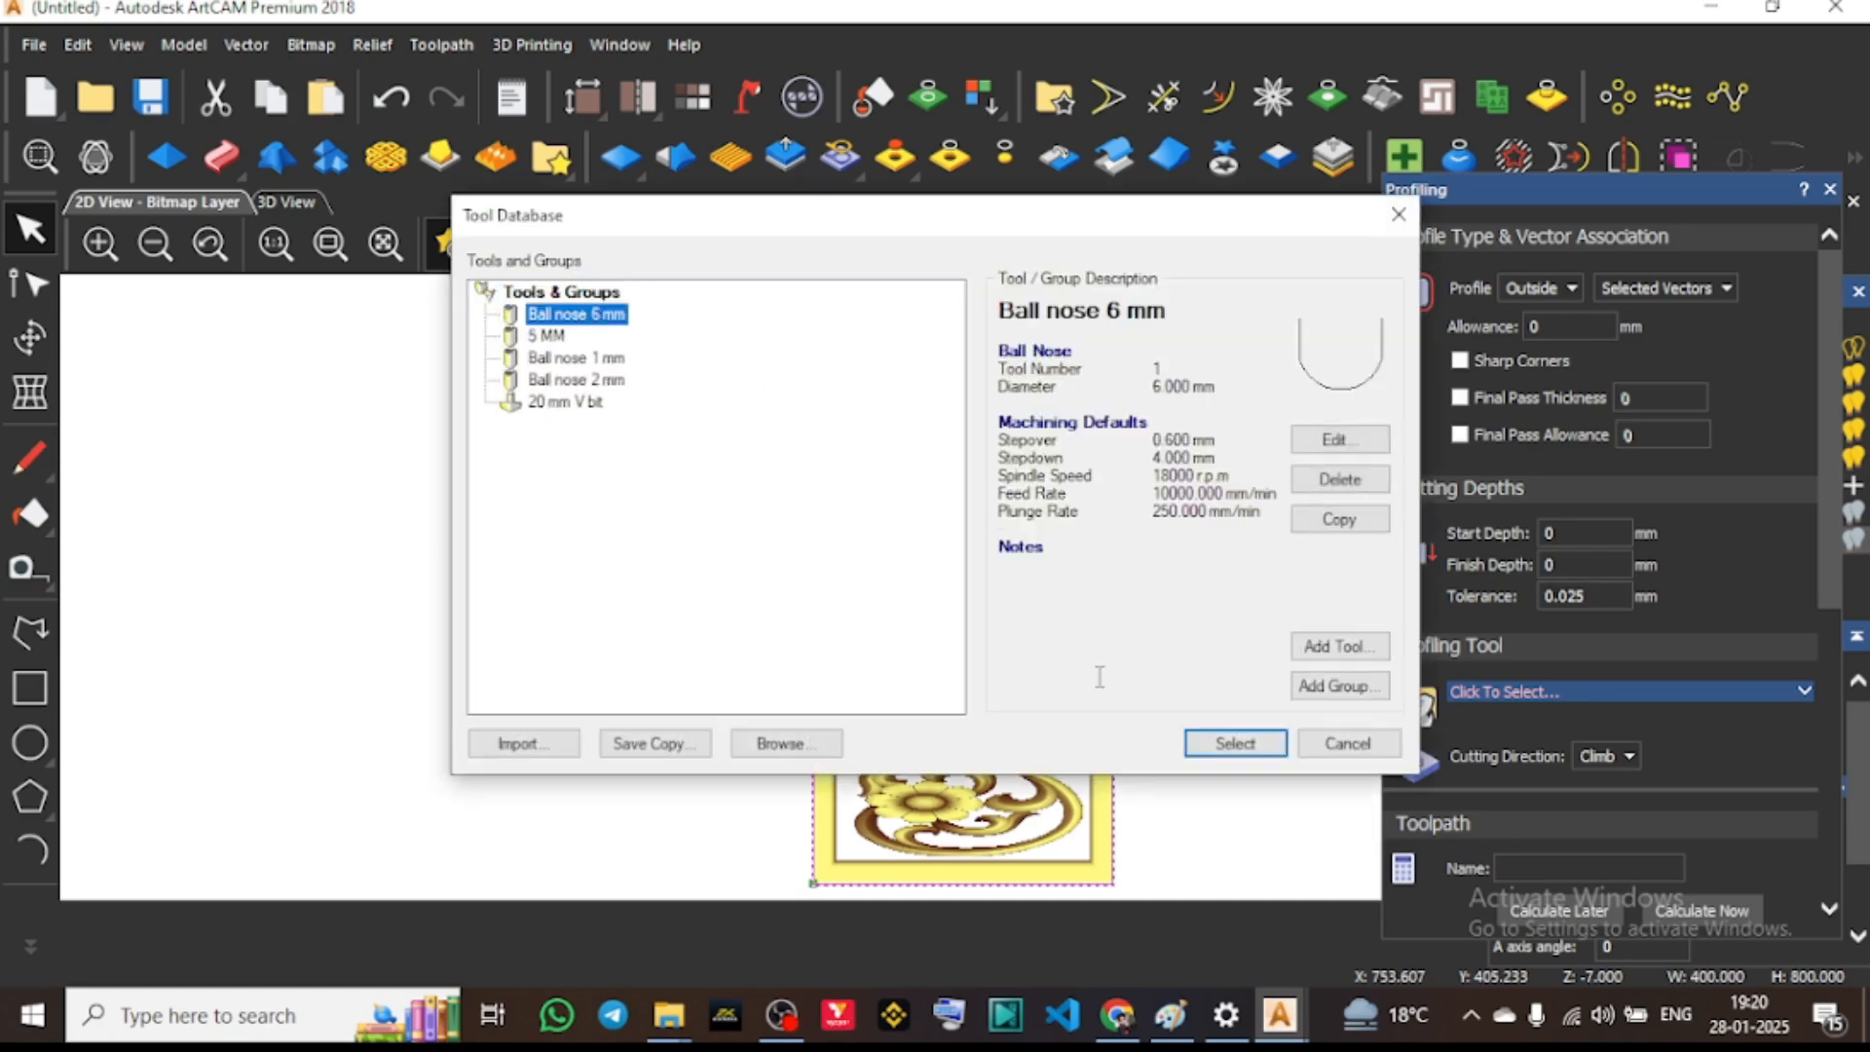
left_click(1204, 744)
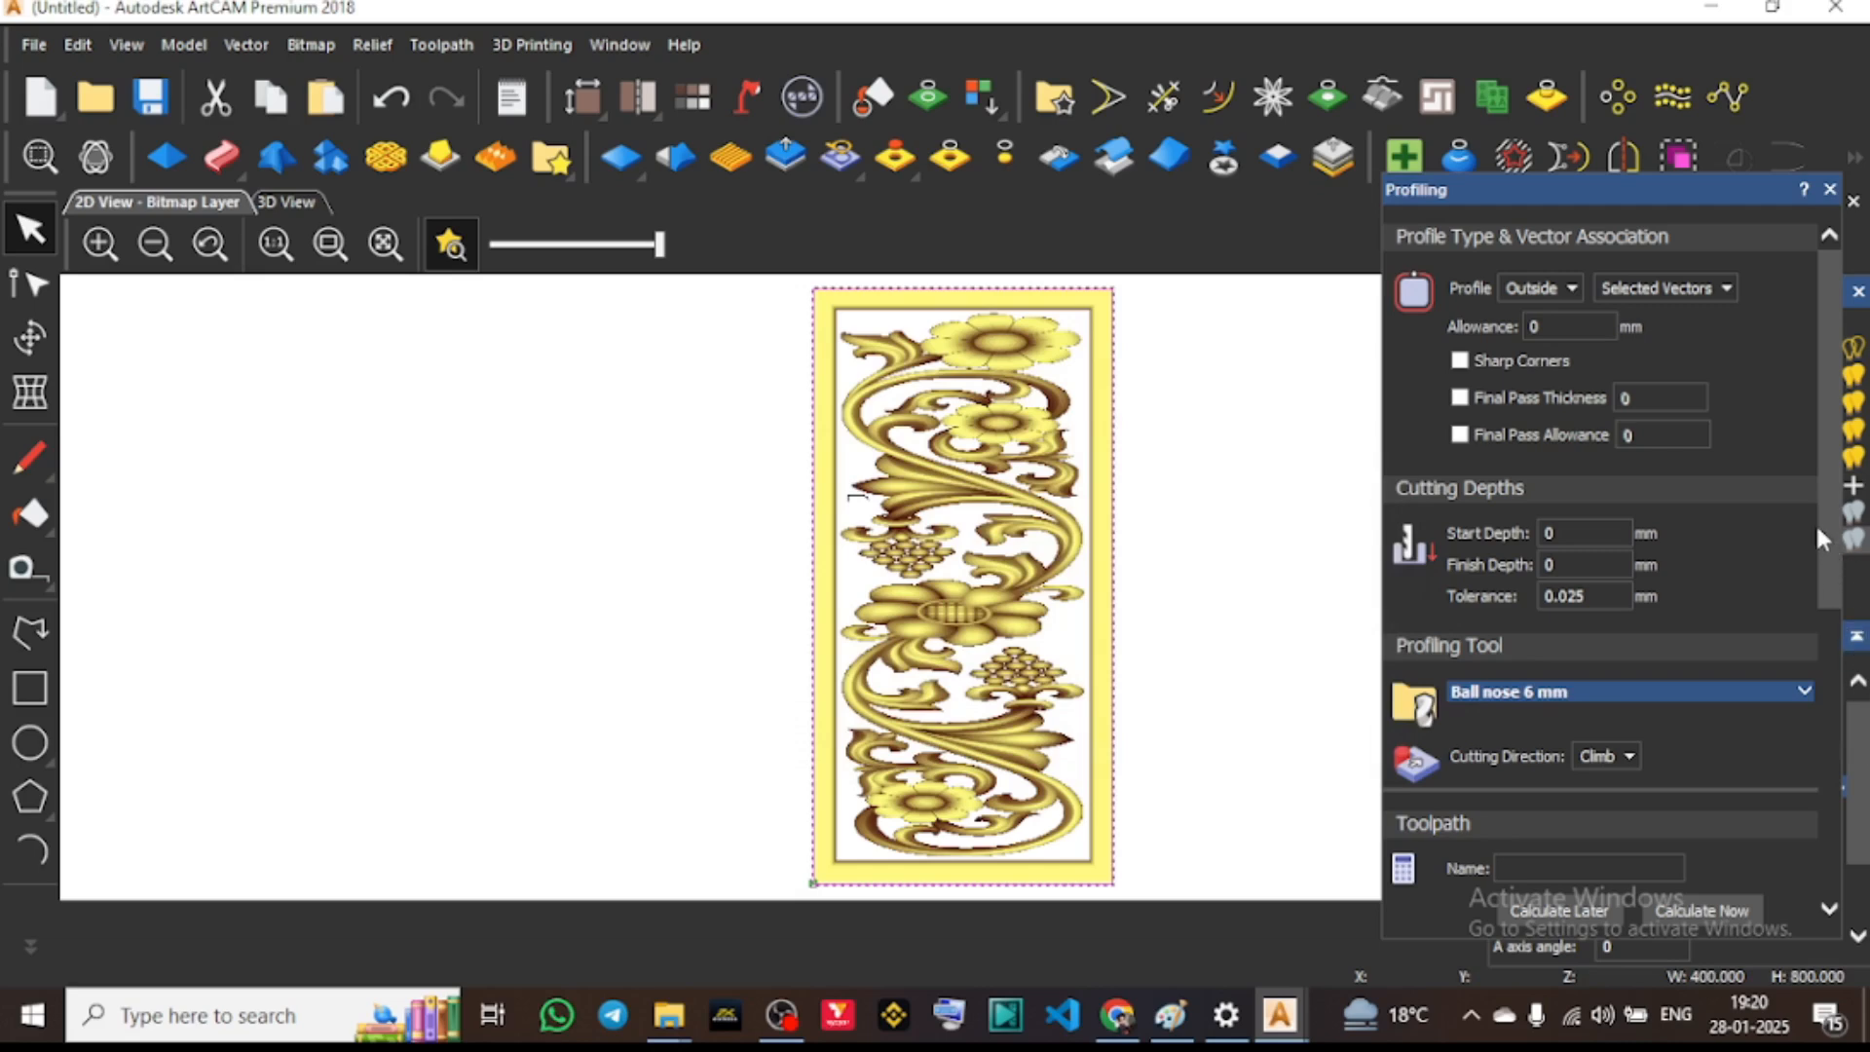
left_click_drag(1821, 516, 1826, 734)
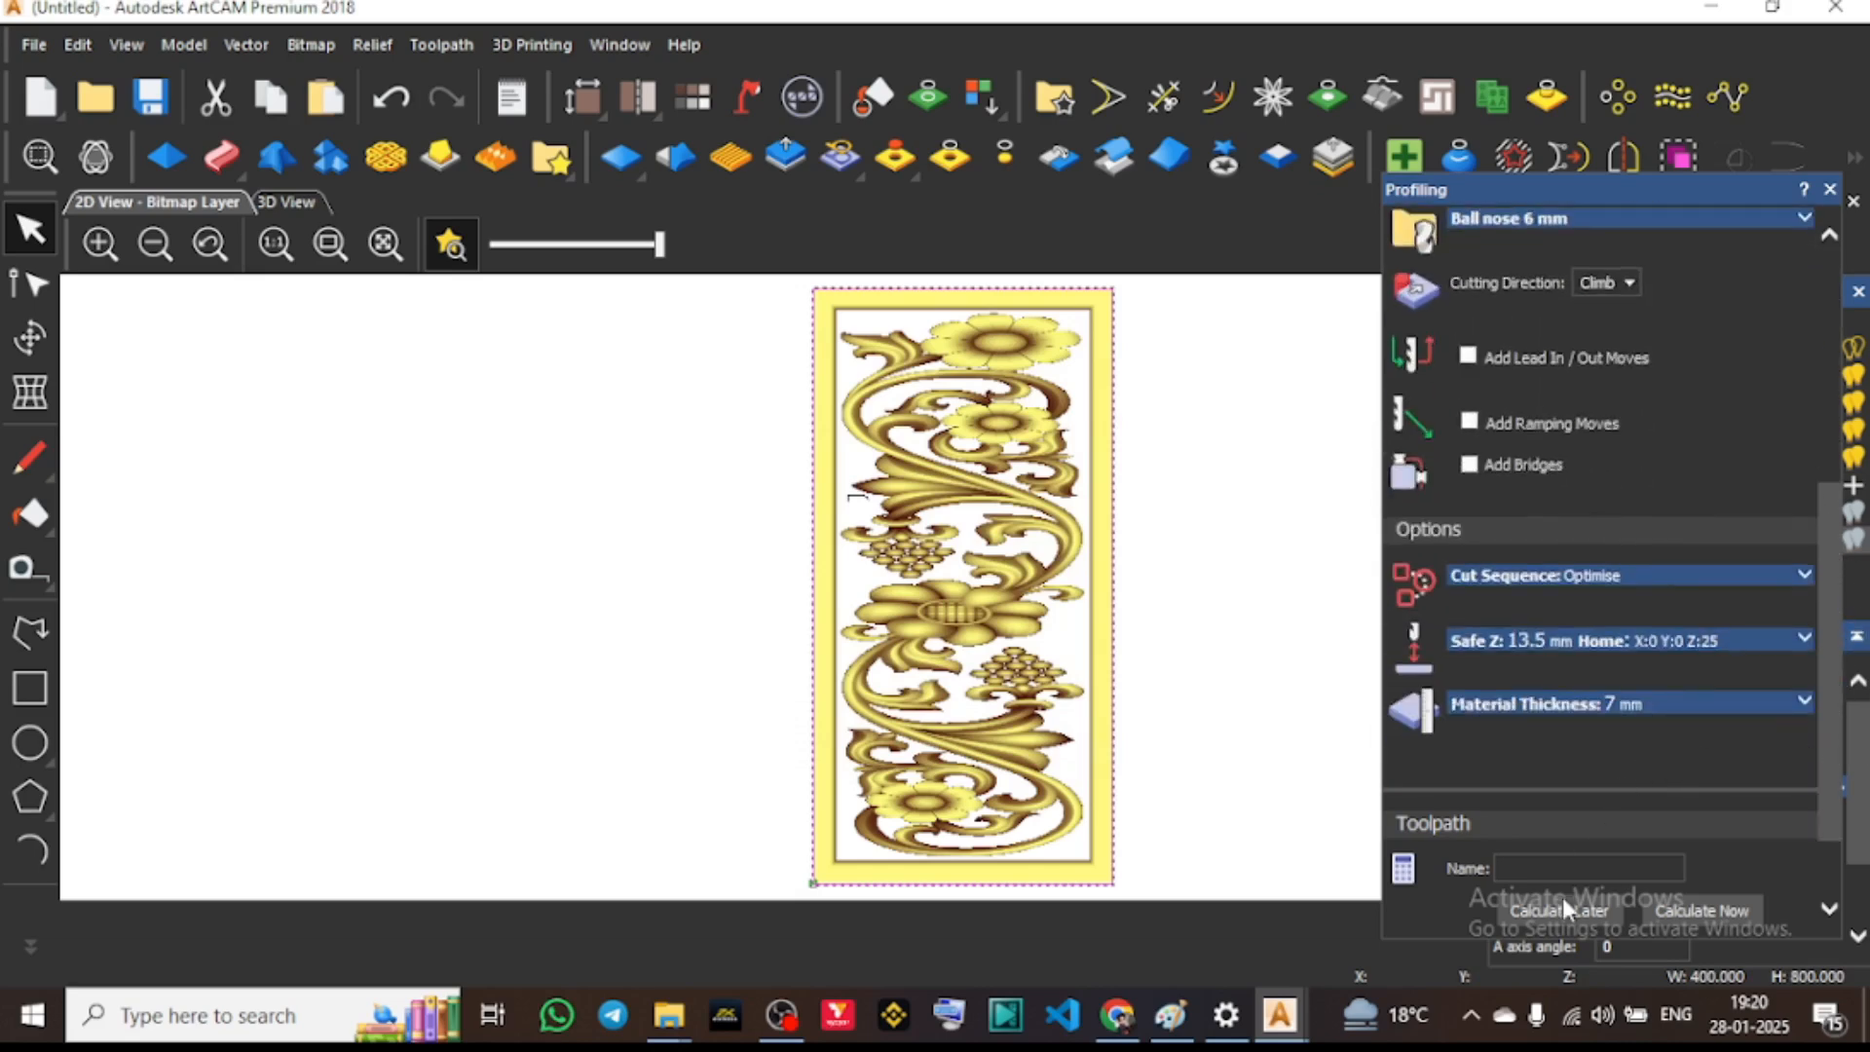
left_click(1697, 913)
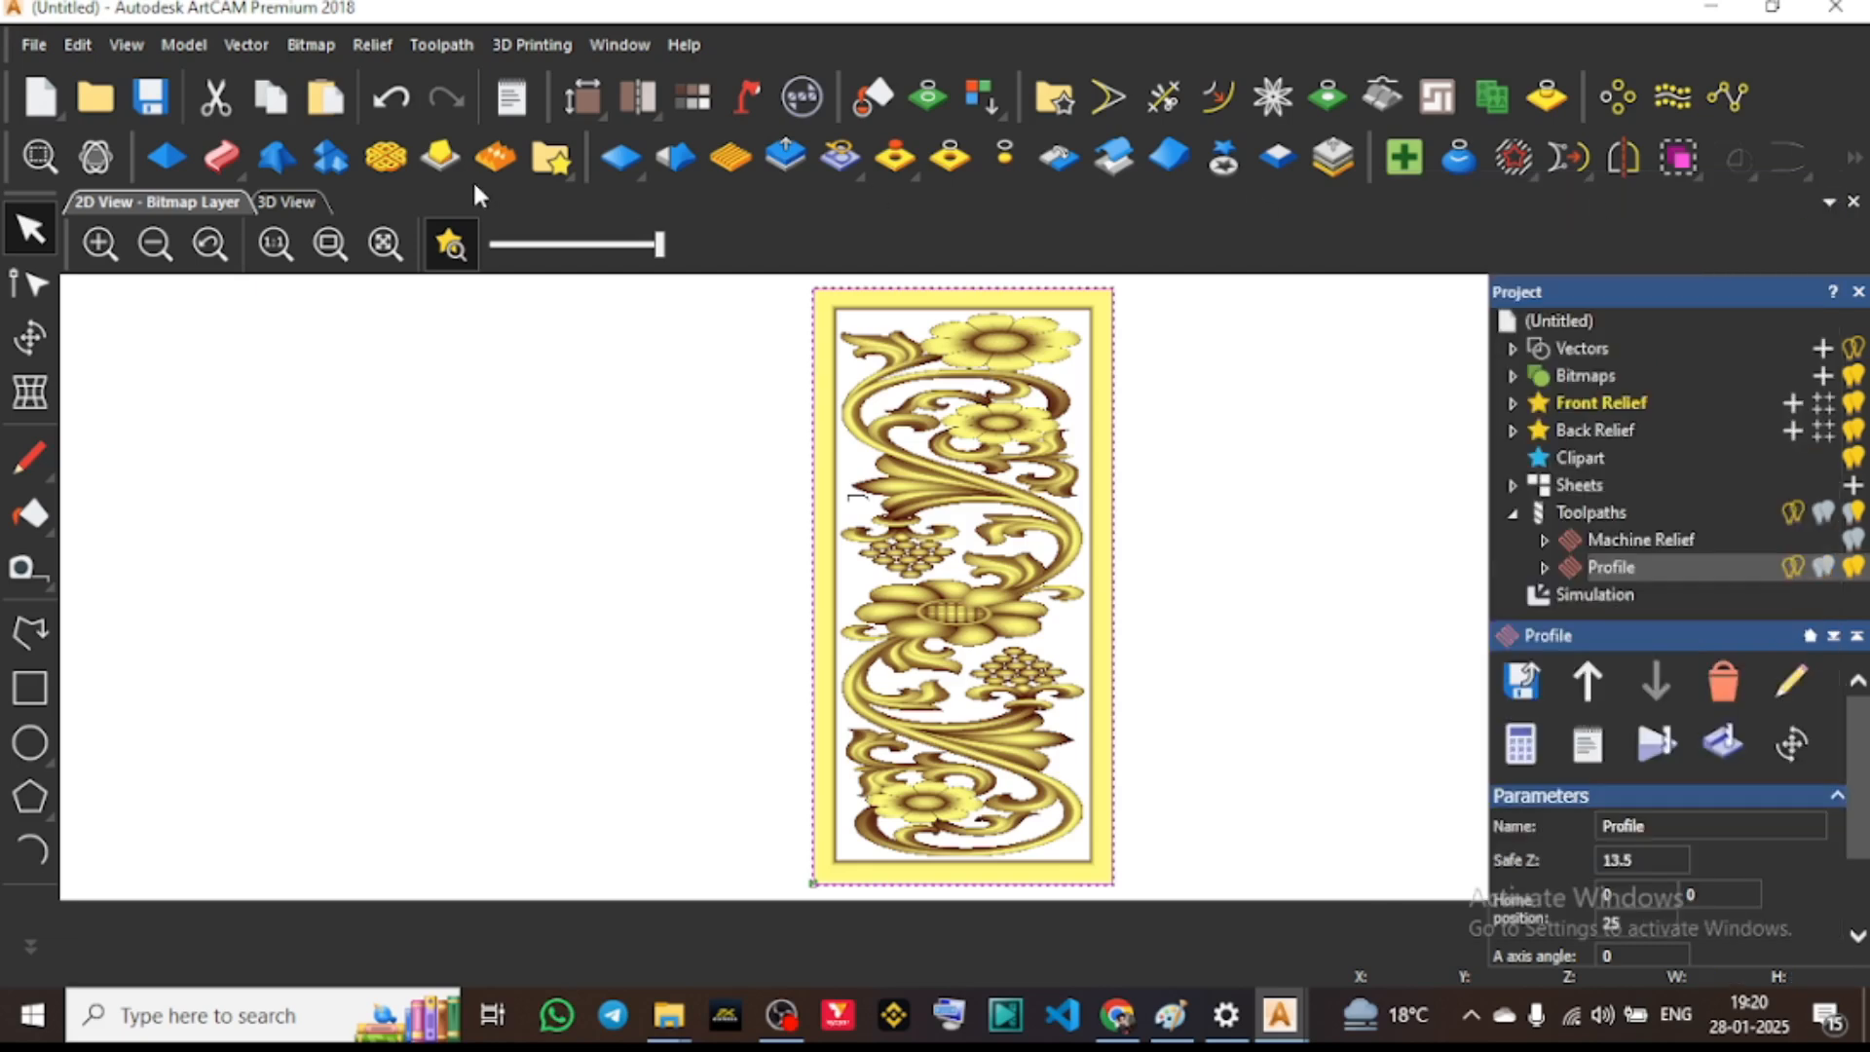
Start saving the toolpaths and leave only the Profile toolpath in the list of toolpaths to save
left_click(443, 44)
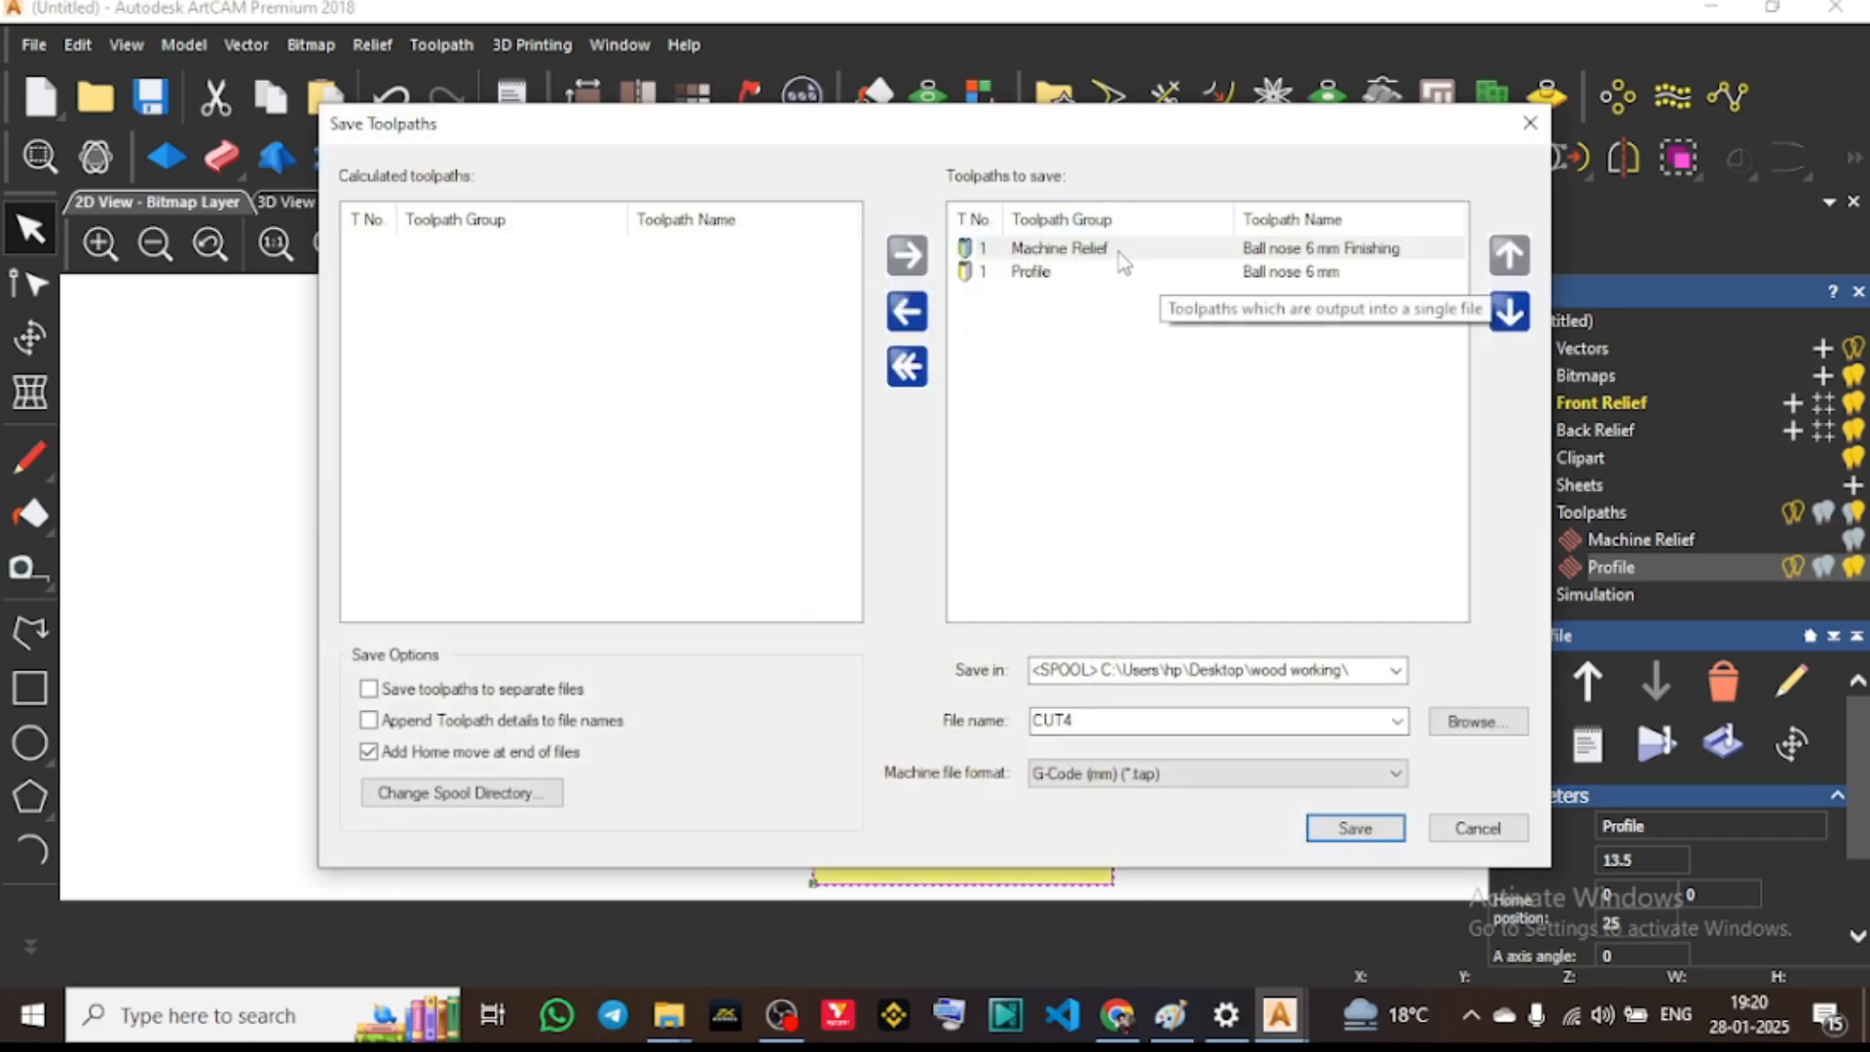
left_click(1074, 251)
left_click(924, 313)
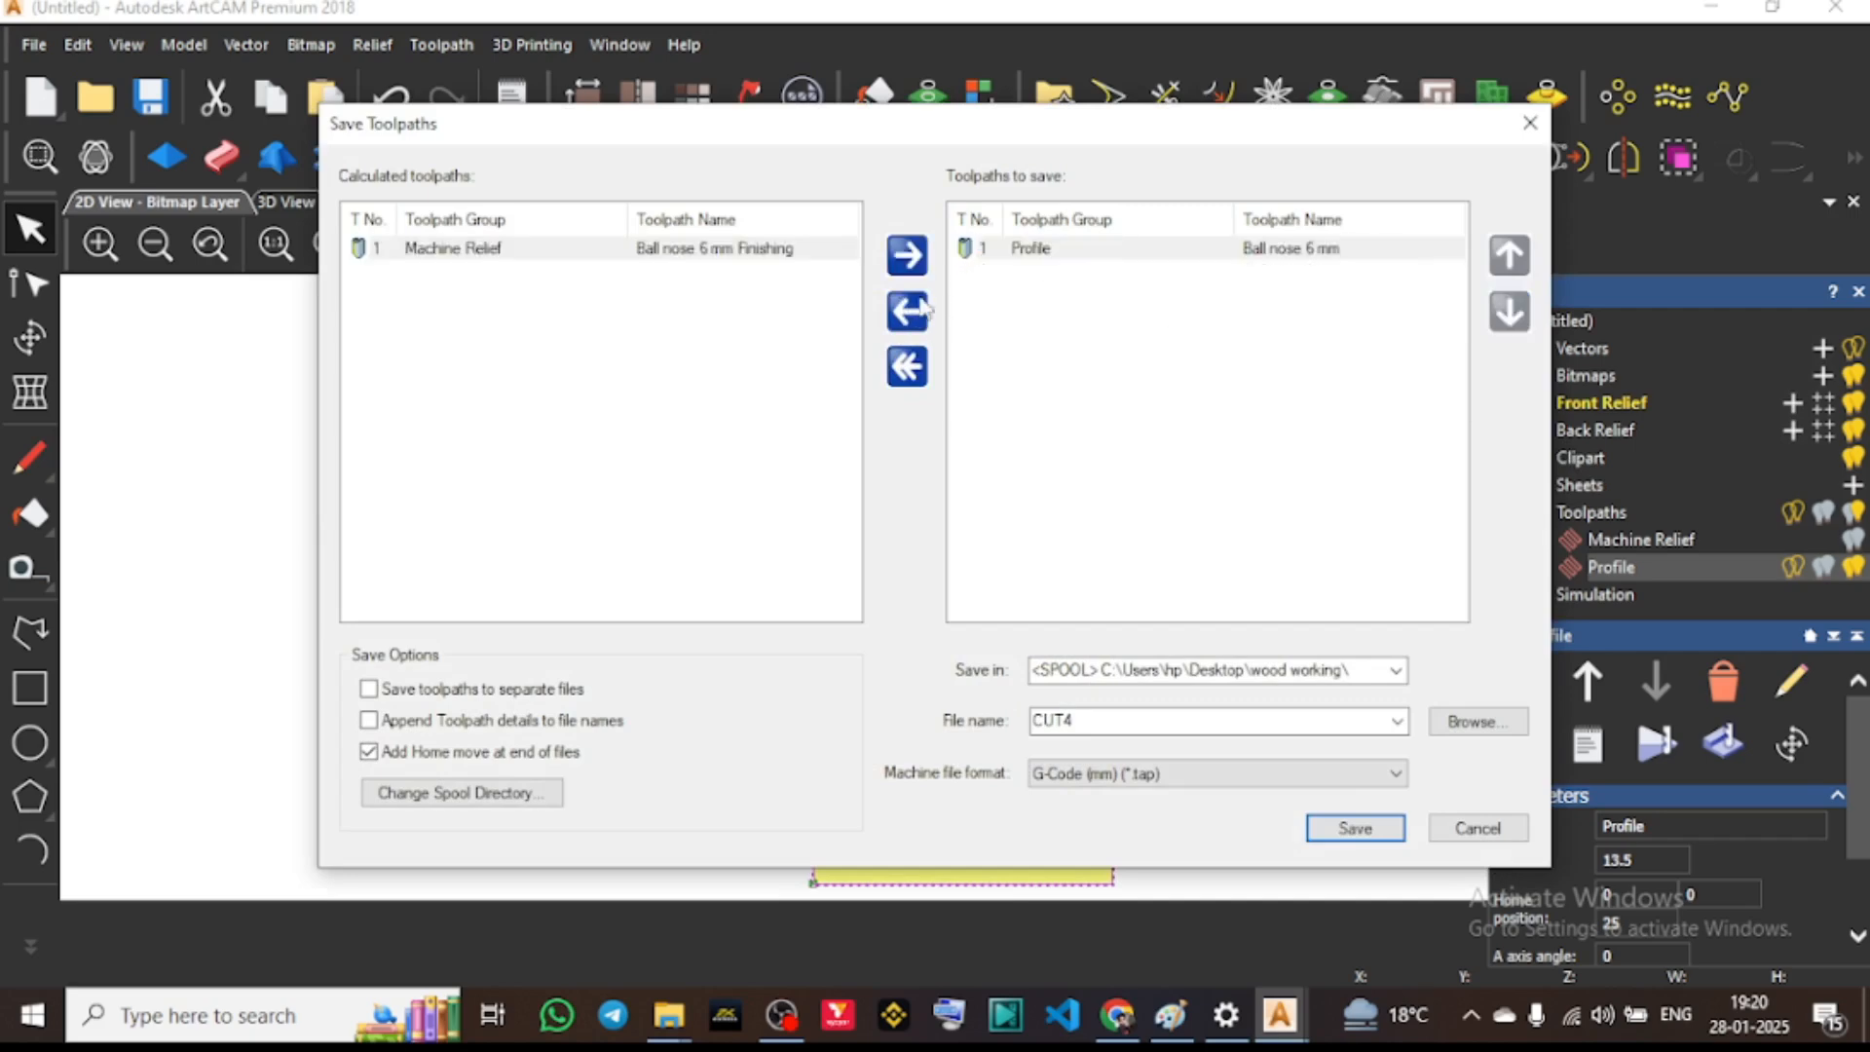
left_click(1023, 263)
left_click(900, 315)
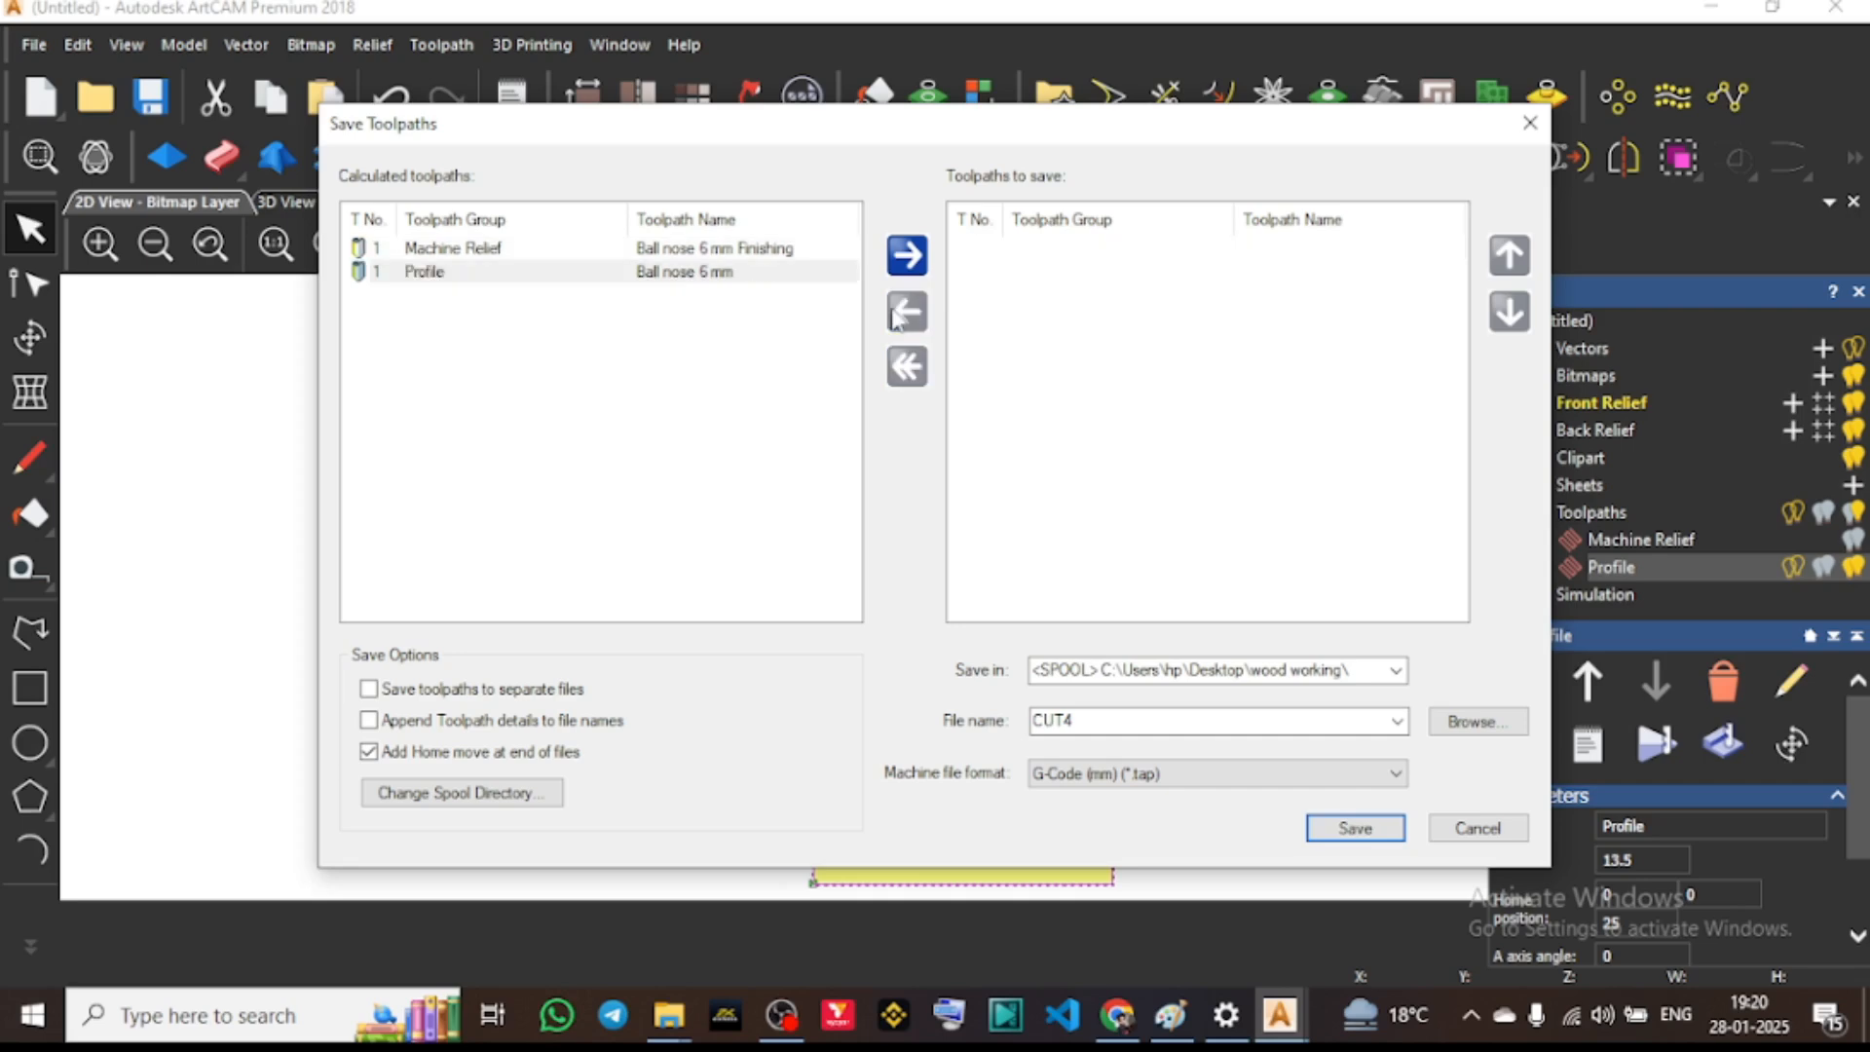
left_click(658, 275)
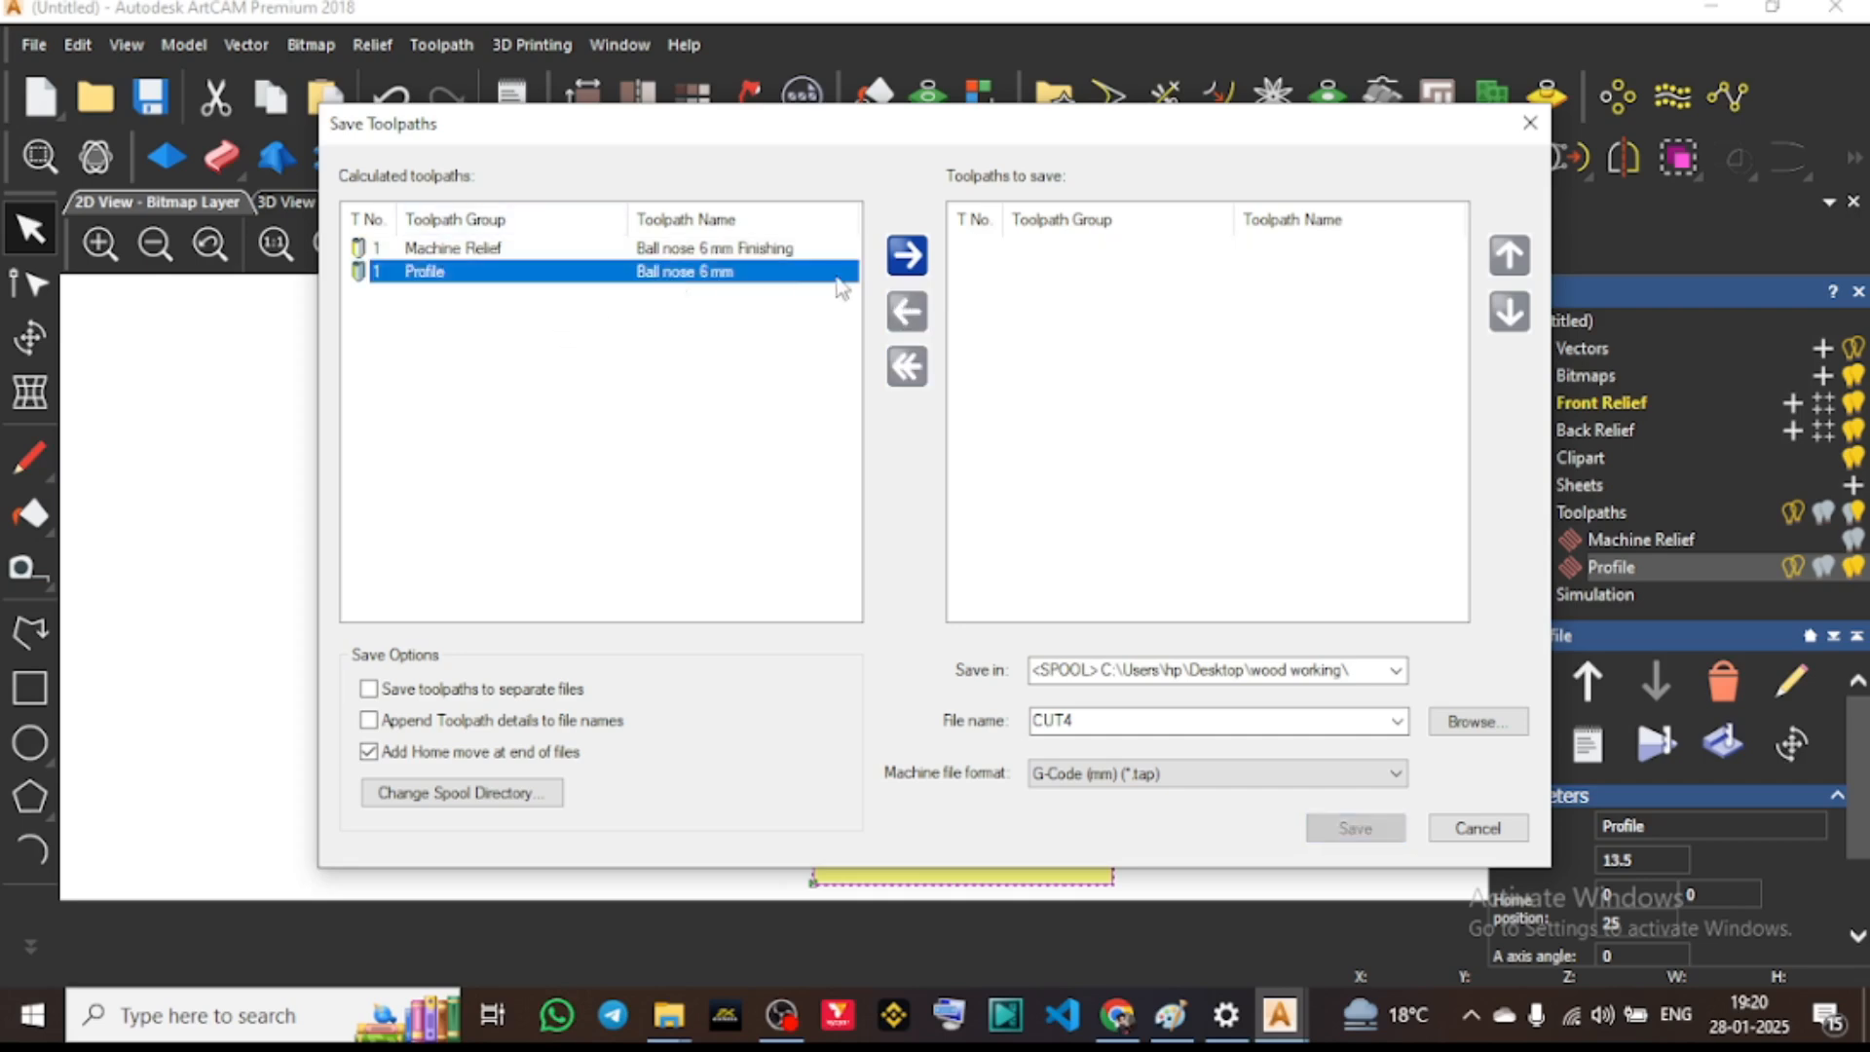
left_click(903, 257)
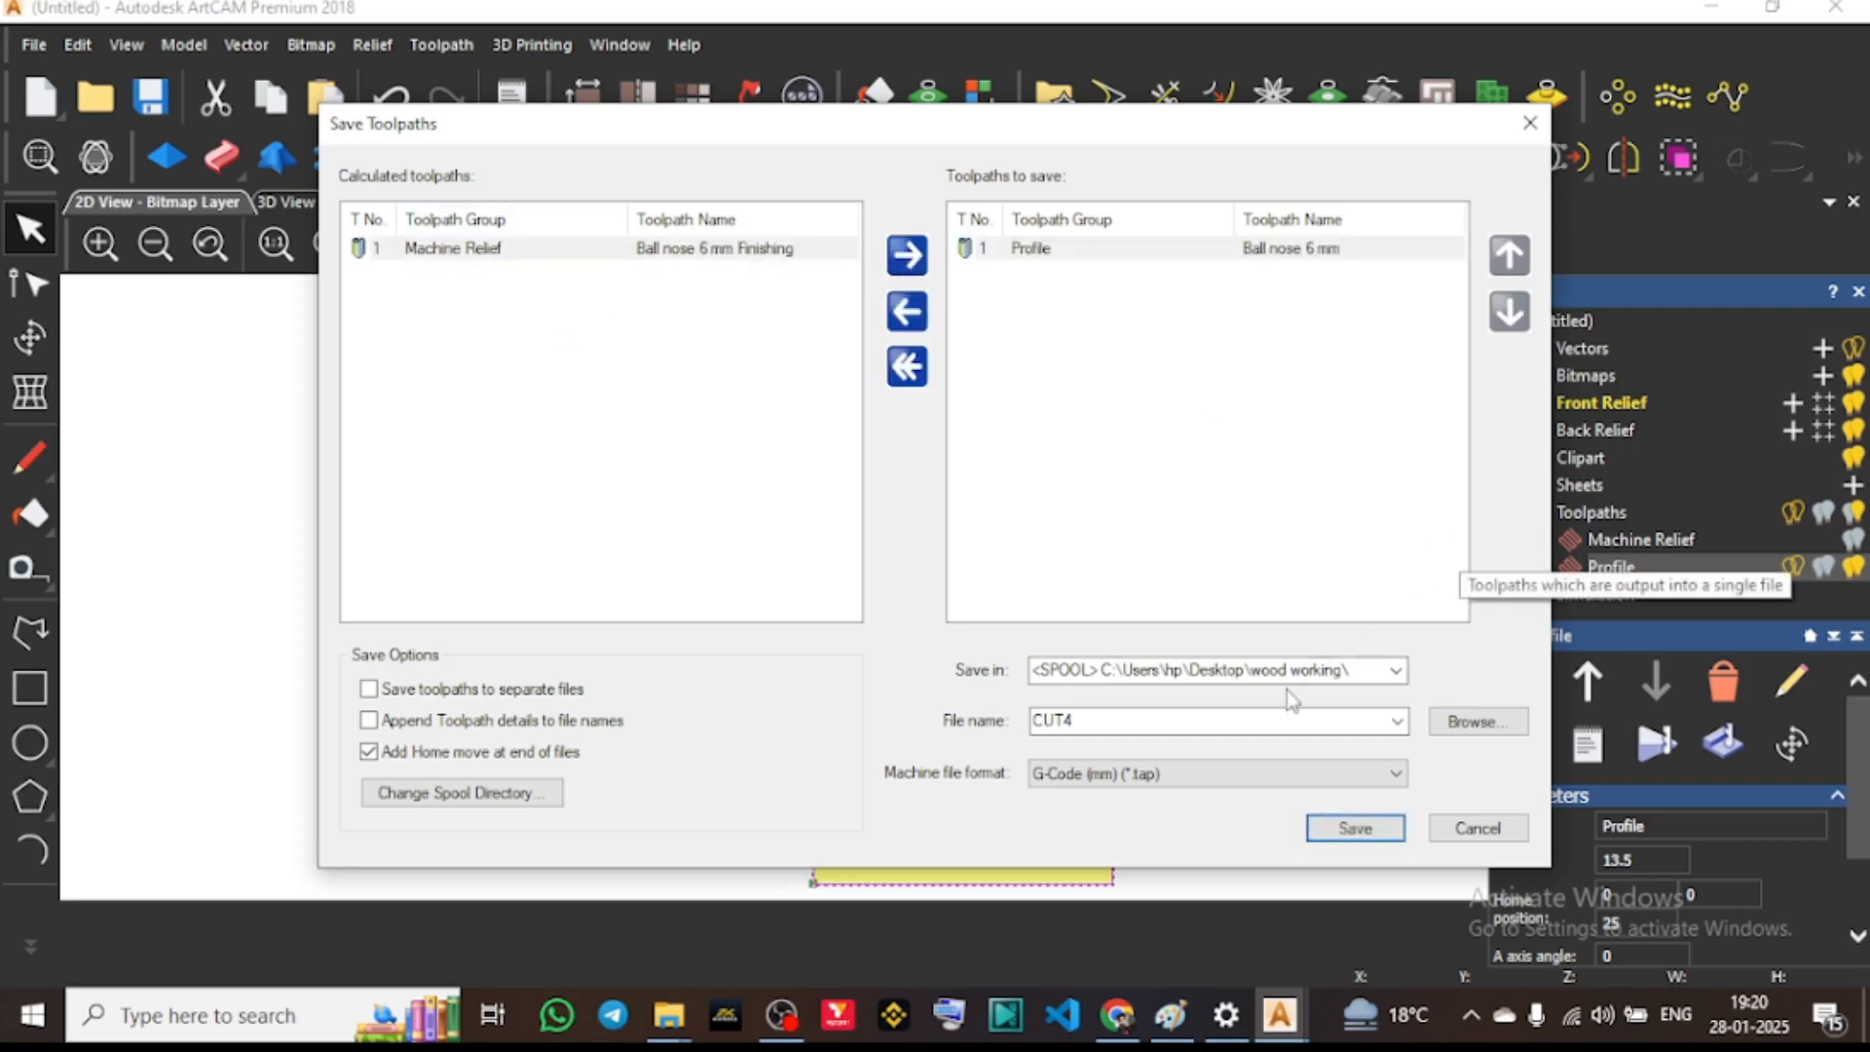
left_click(1079, 719)
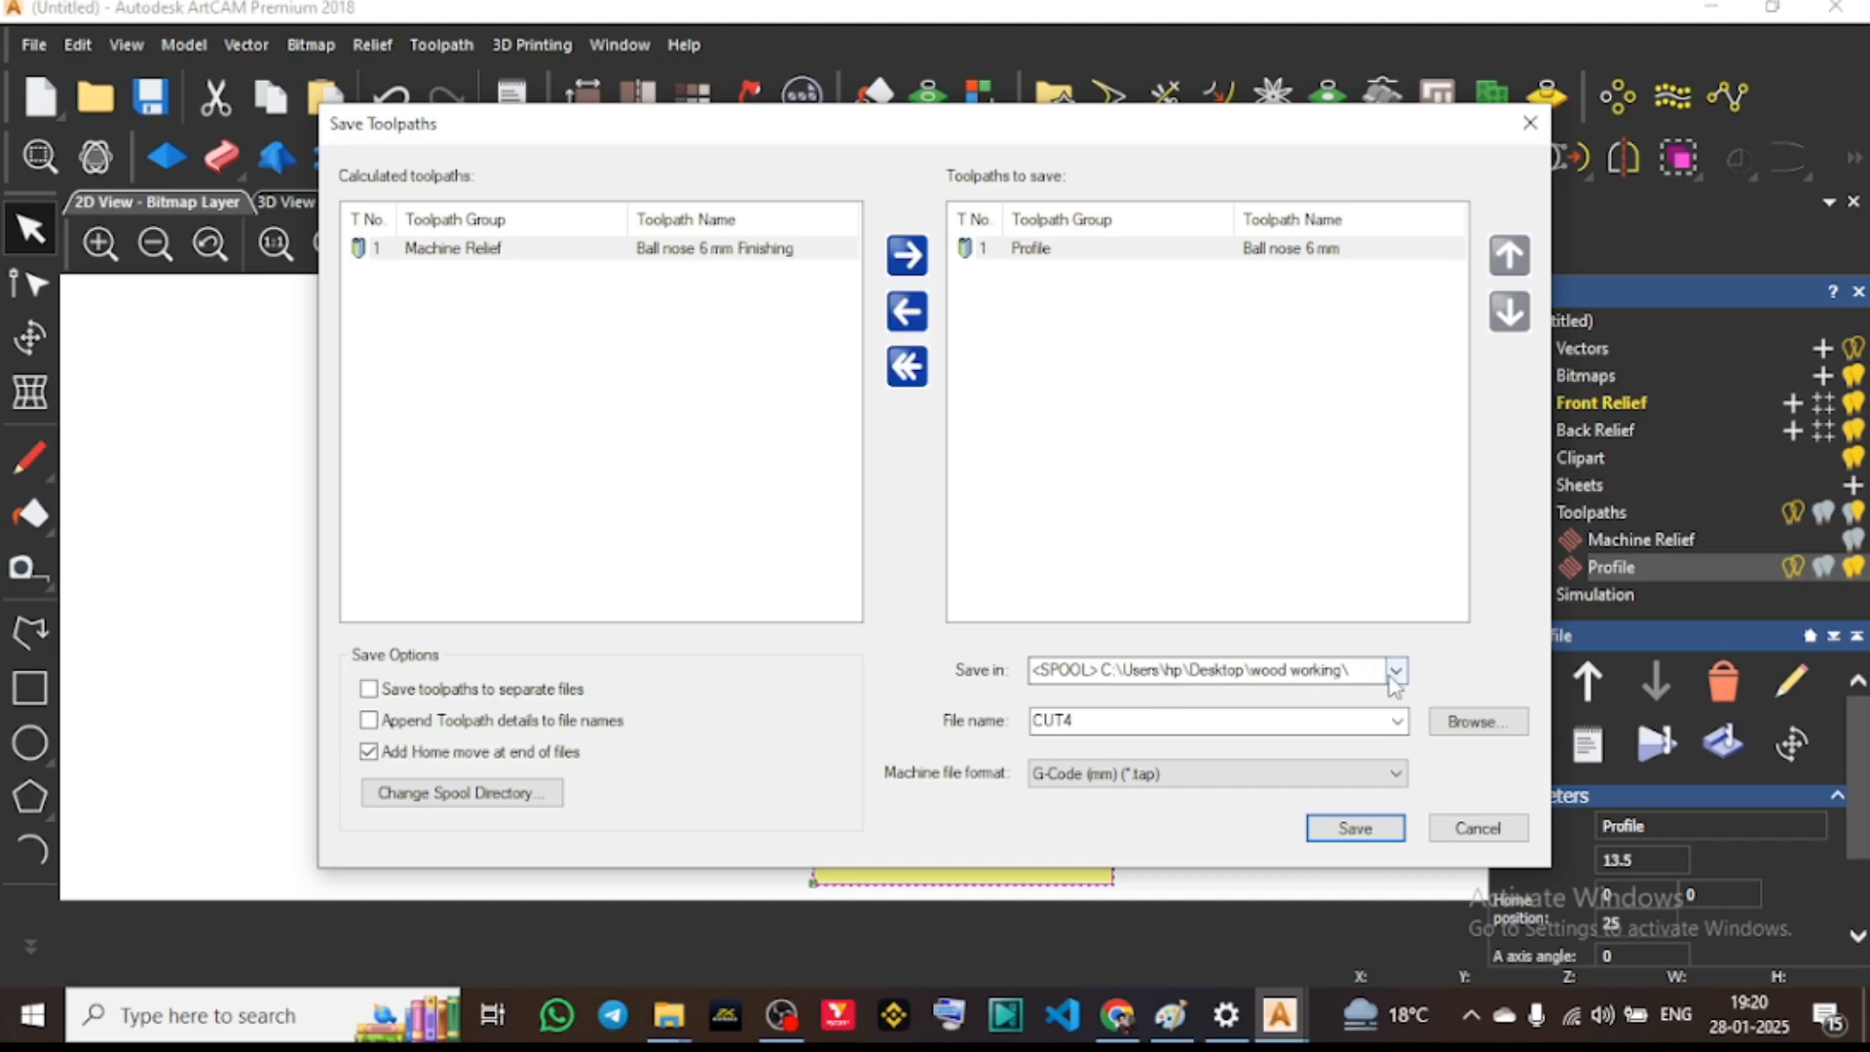
Browse for an output location and look through the contents of the wood working folder
left_click(1475, 726)
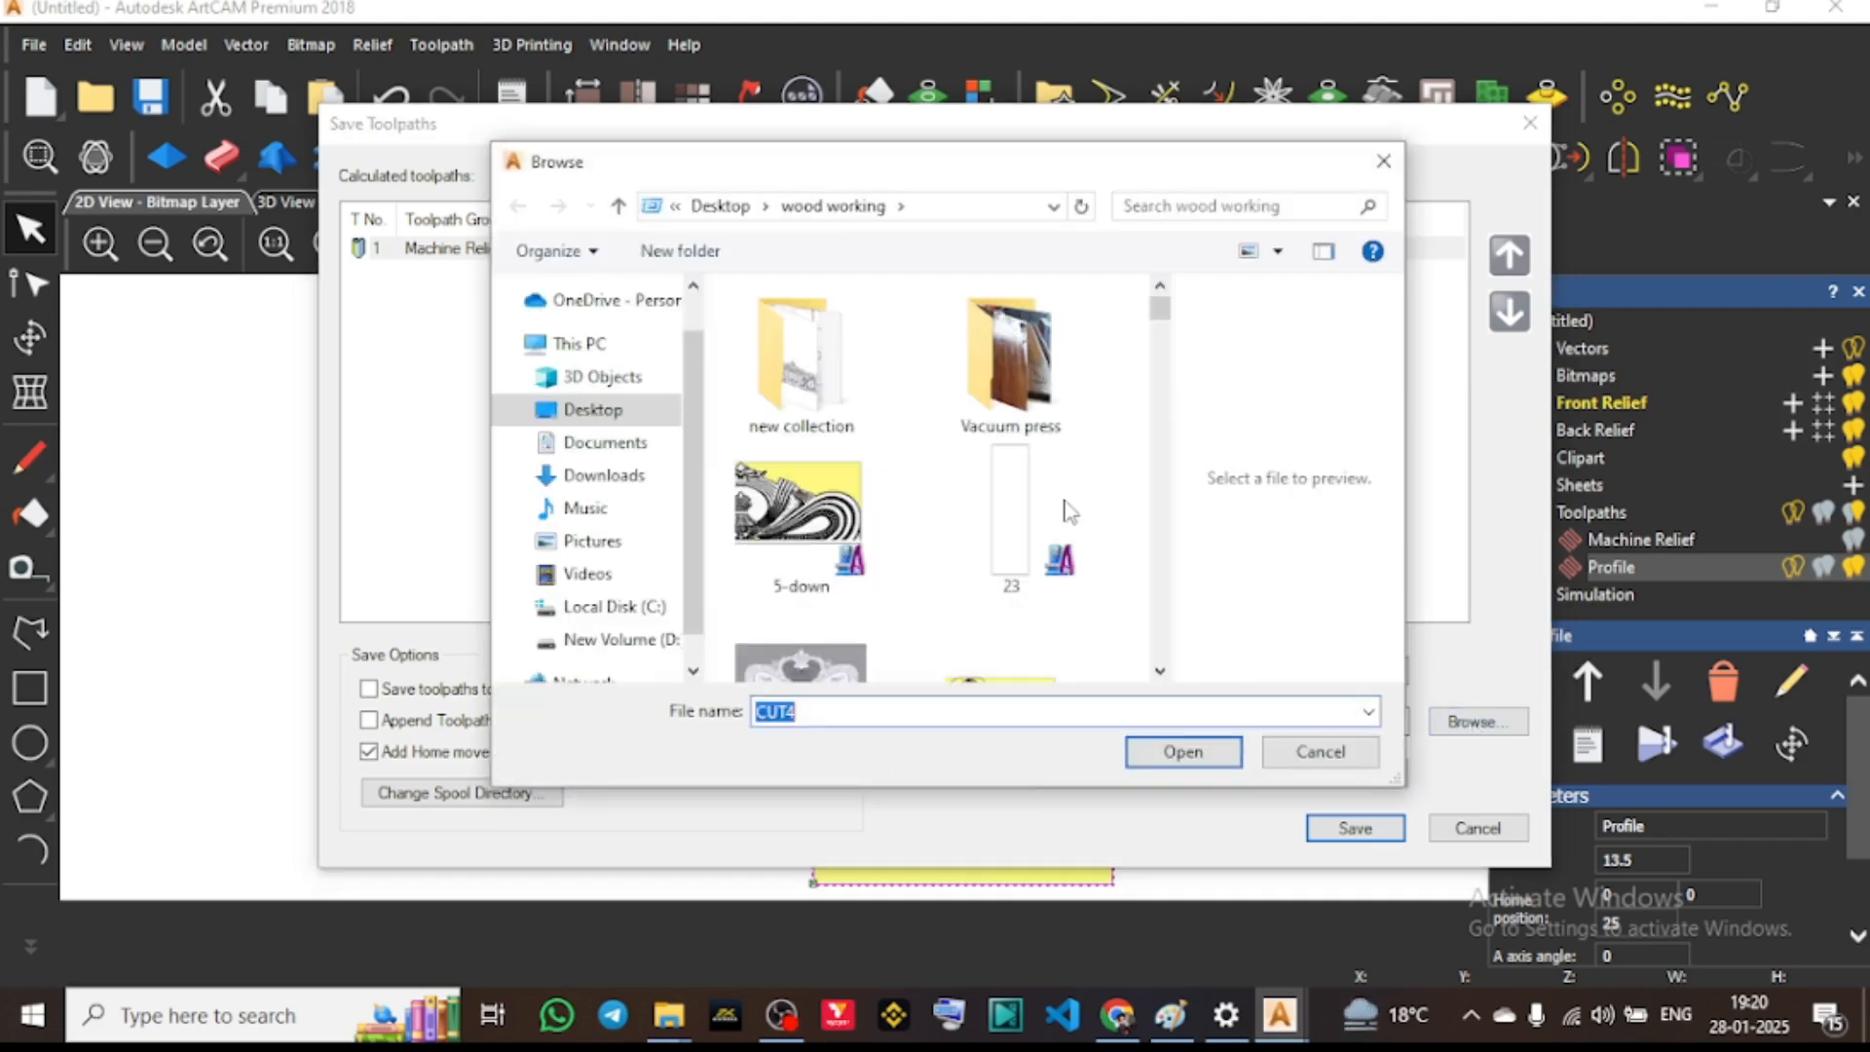
left_click(828, 414)
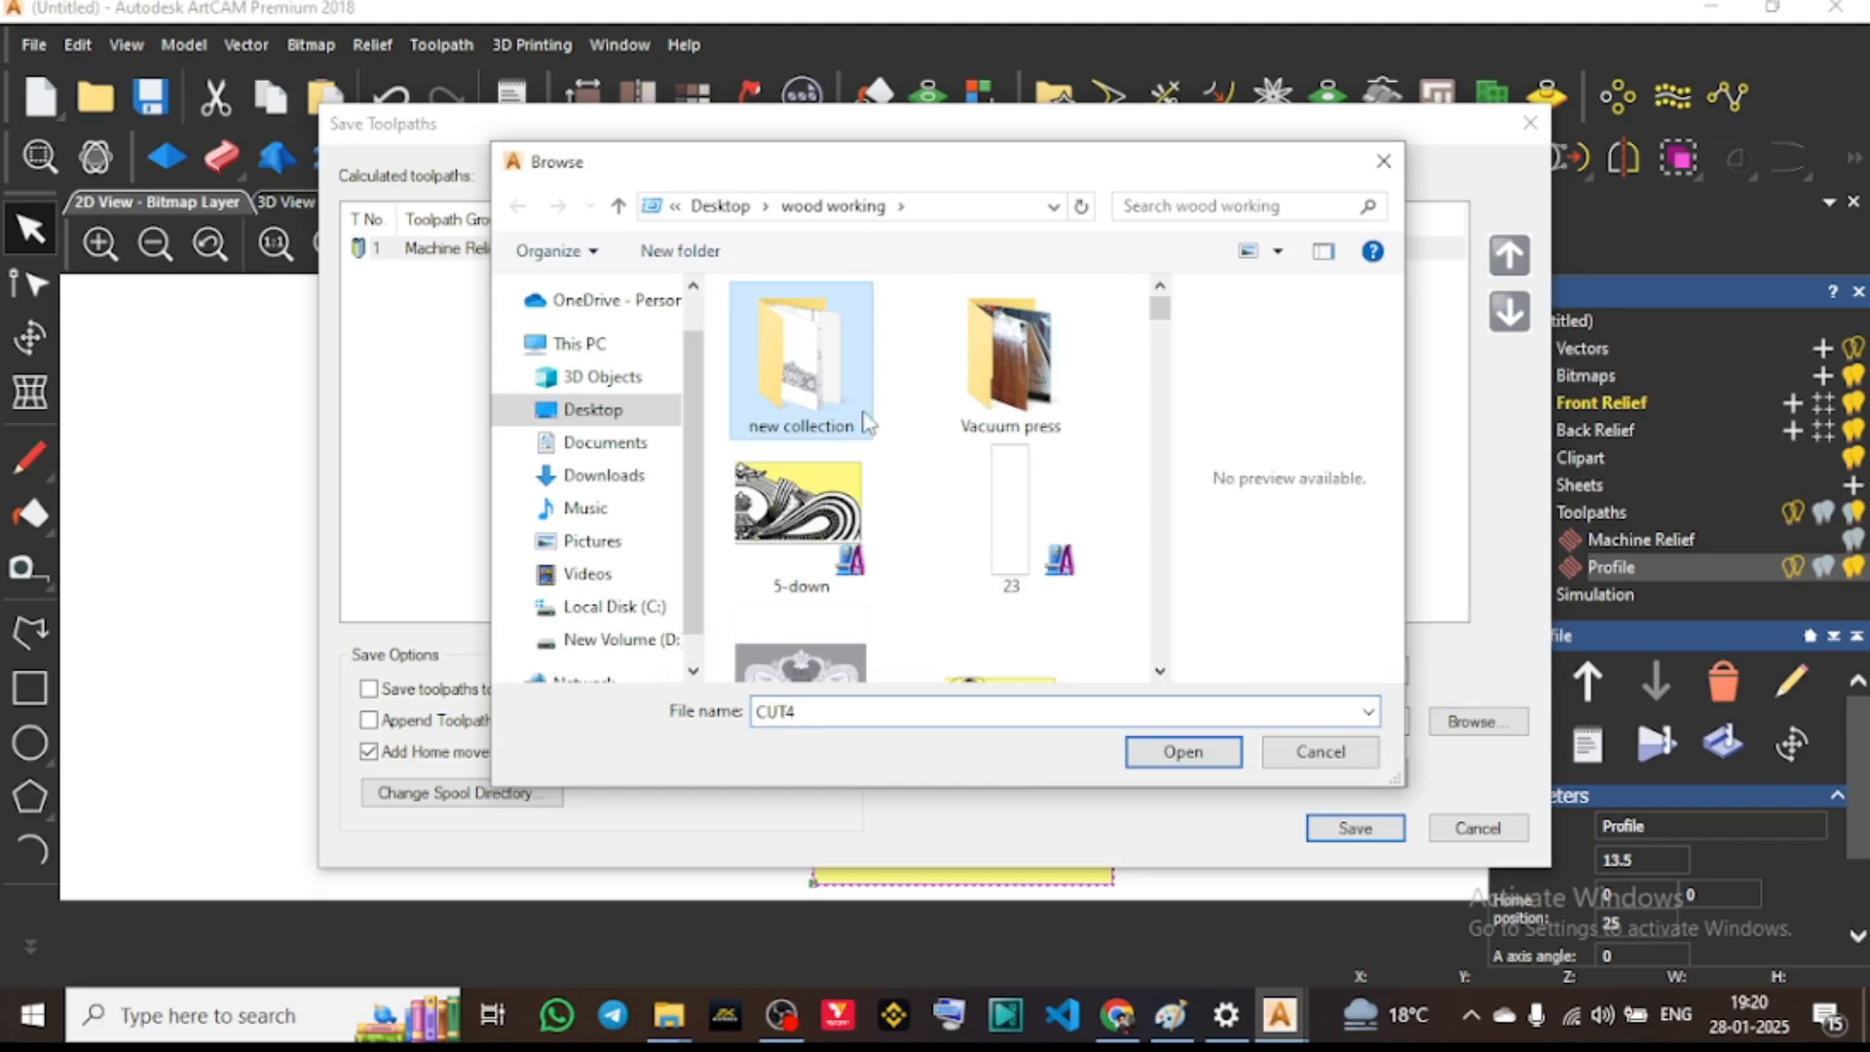
scroll(910, 545, "down", 3)
scroll(911, 540, "up", 3)
left_click(1382, 162)
left_click(1466, 733)
left_click(854, 365)
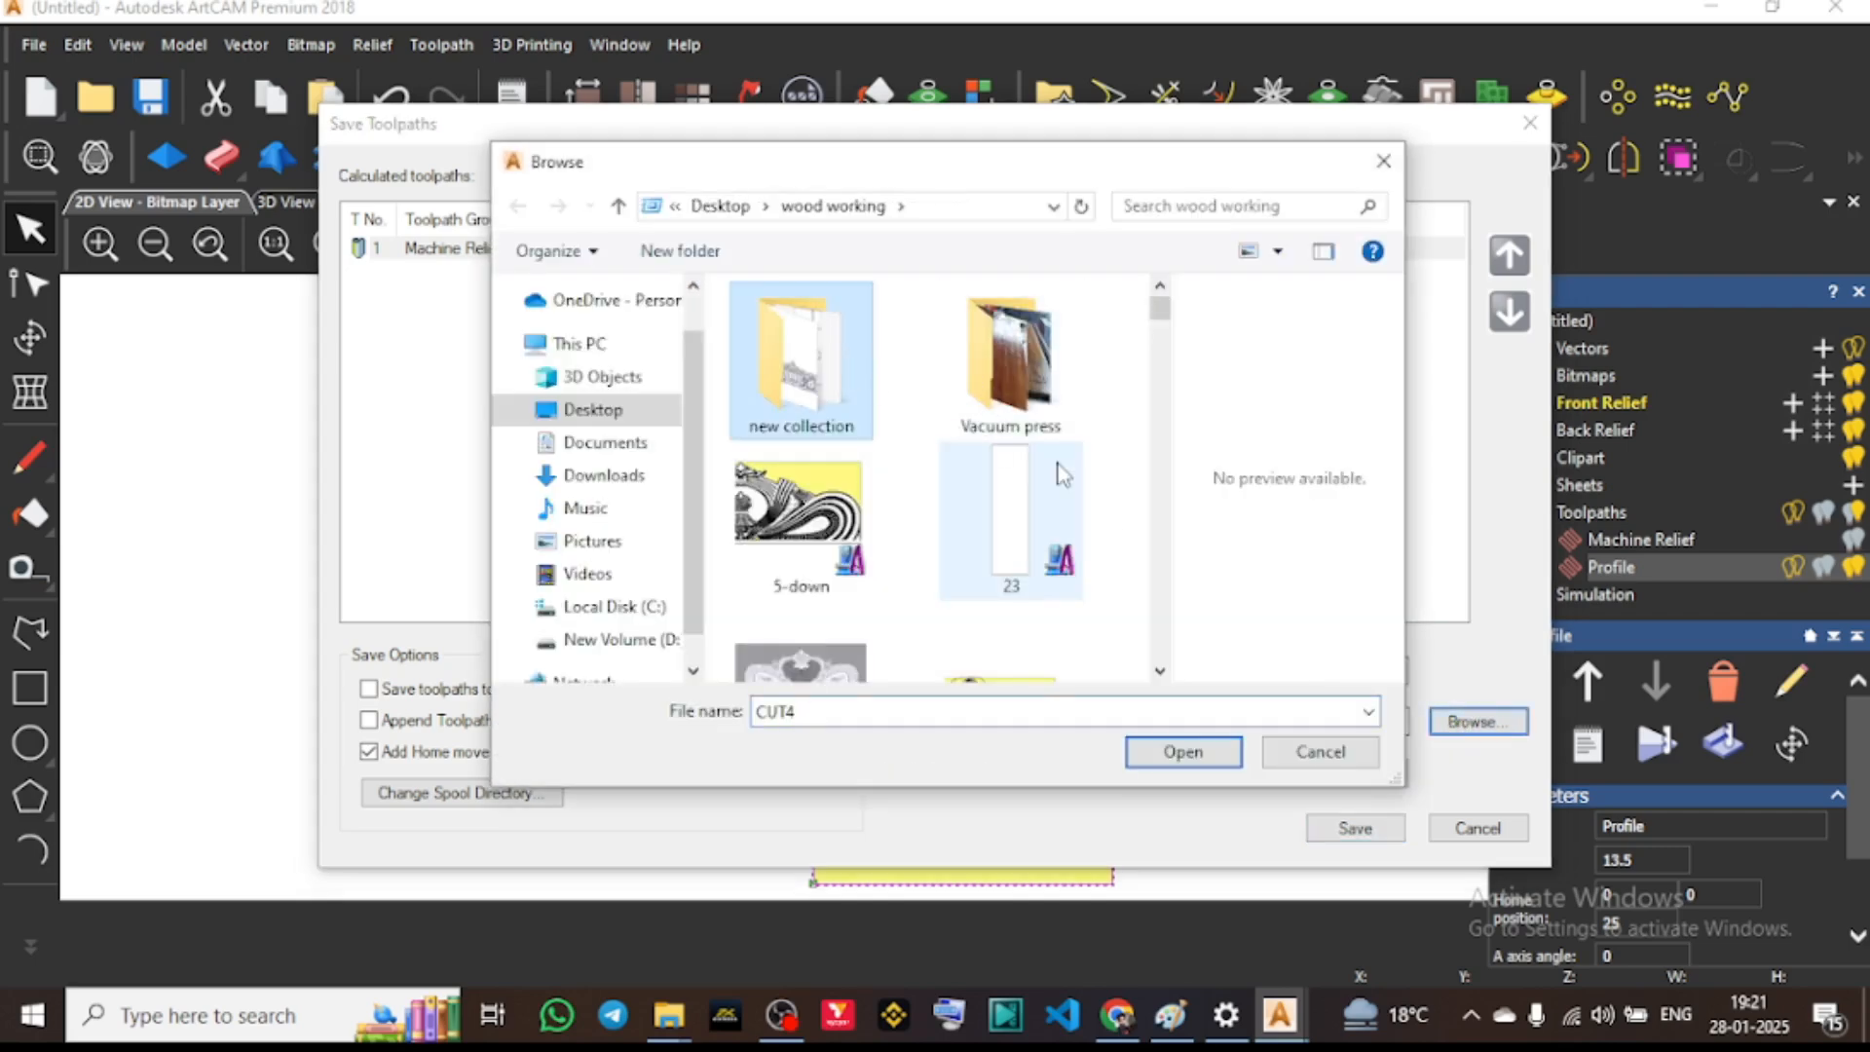
scroll(1064, 475, "down", 2)
scroll(994, 458, "up", 2)
scroll(801, 521, "down", 5)
scroll(802, 523, "down", 5)
scroll(814, 523, "up", 6)
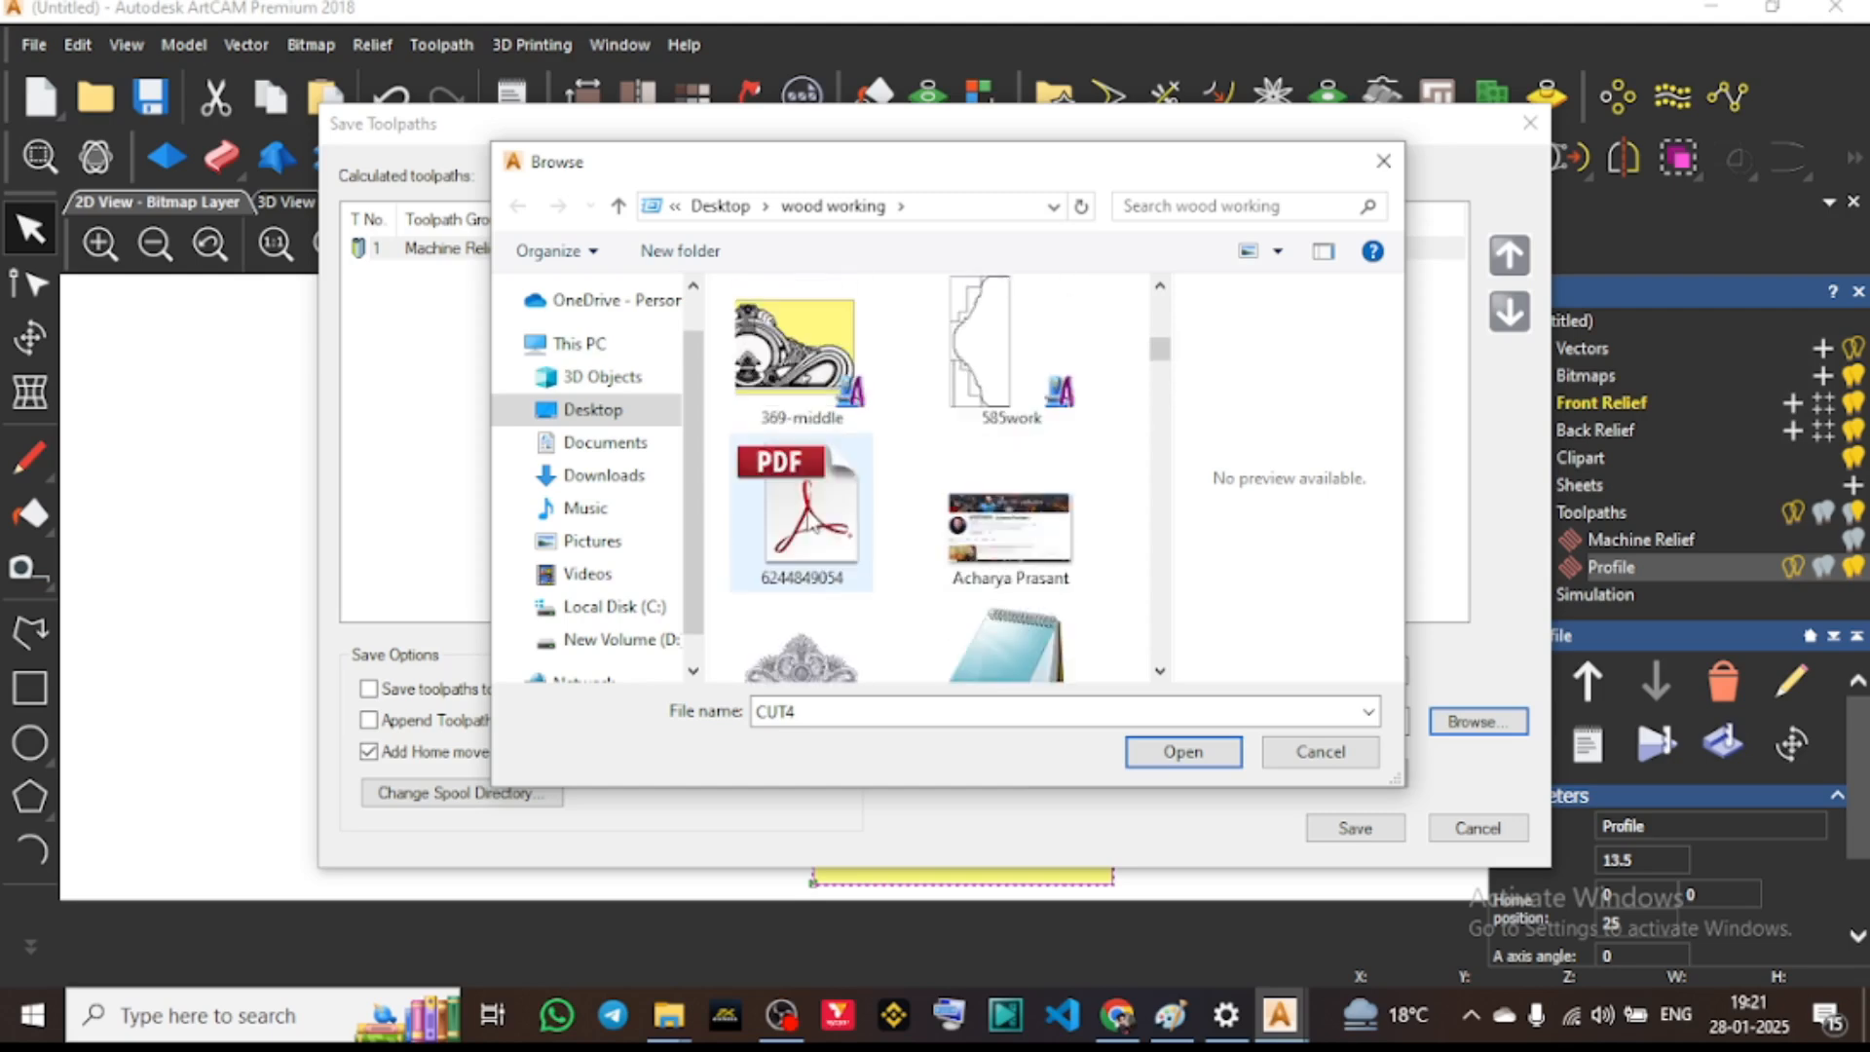
scroll(814, 523, "up", 5)
Set the save location to Desktop\Artcam learning by choosing the existing file 156 in that folder
left_click(720, 205)
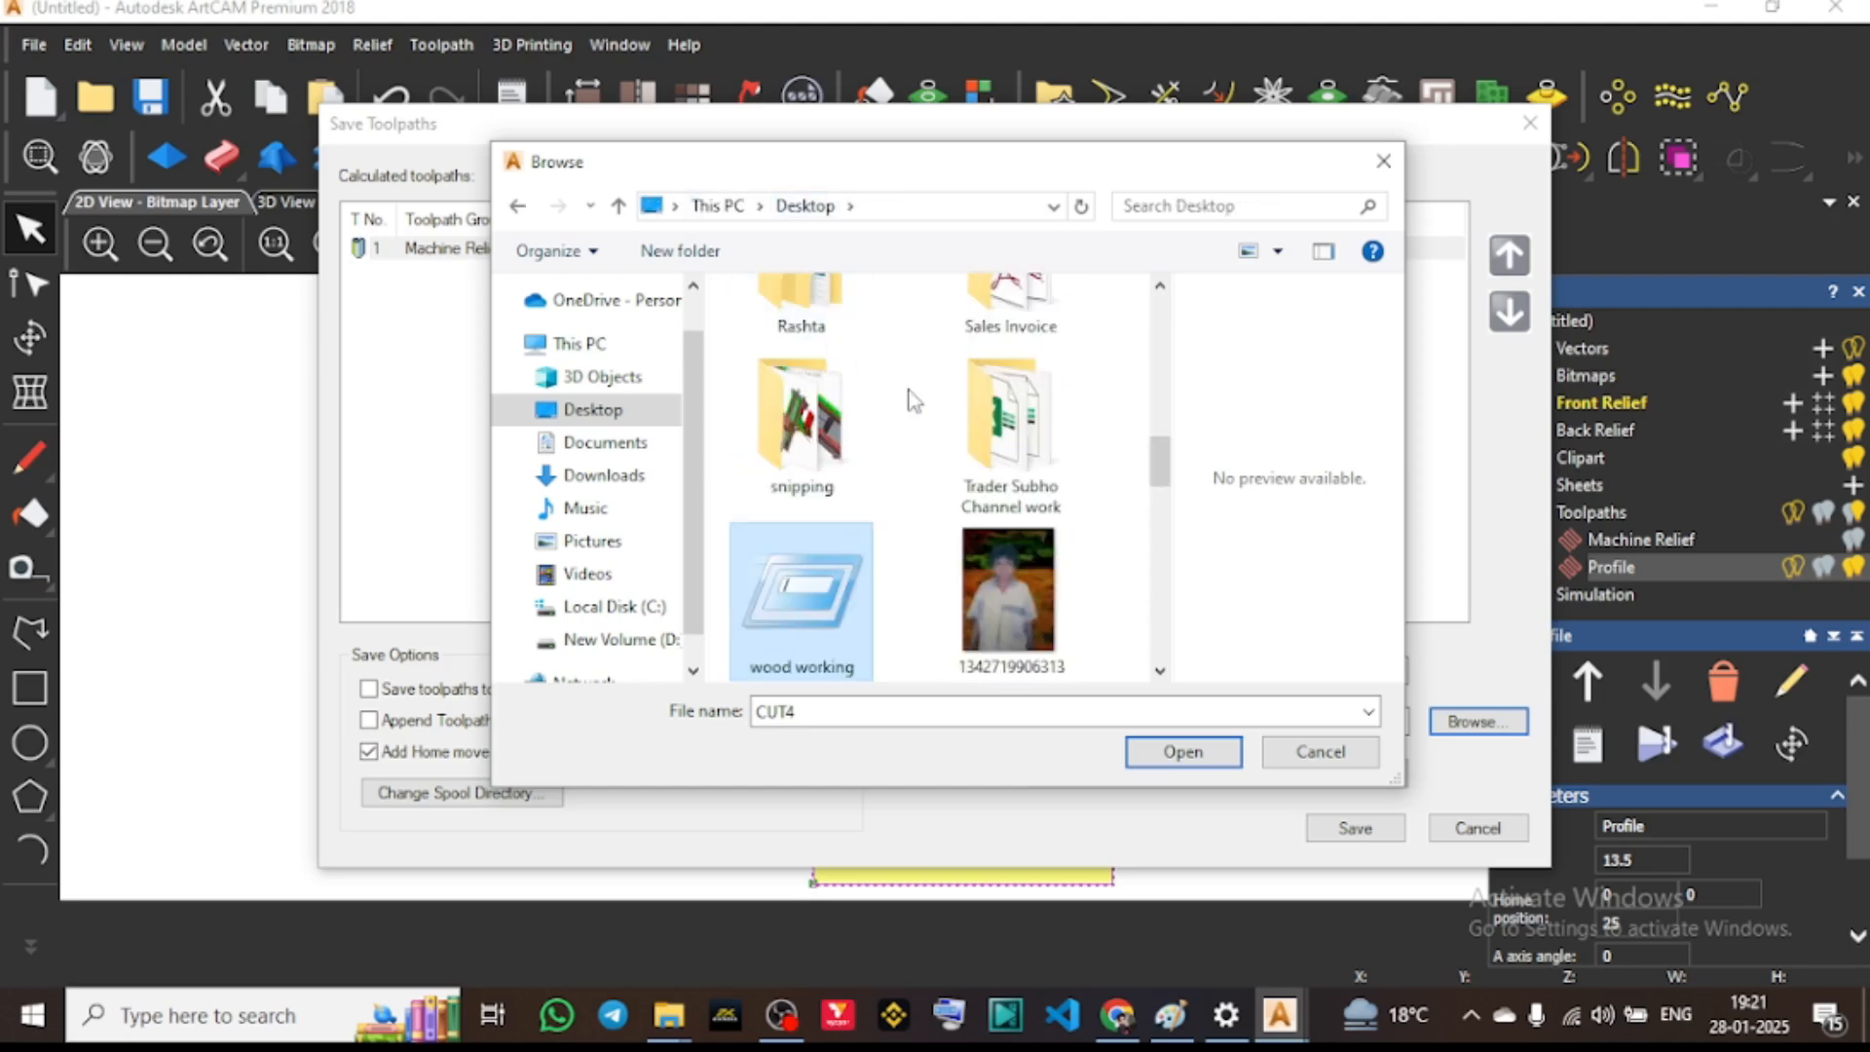
left_click(1003, 414)
scroll(922, 492, "up", 2)
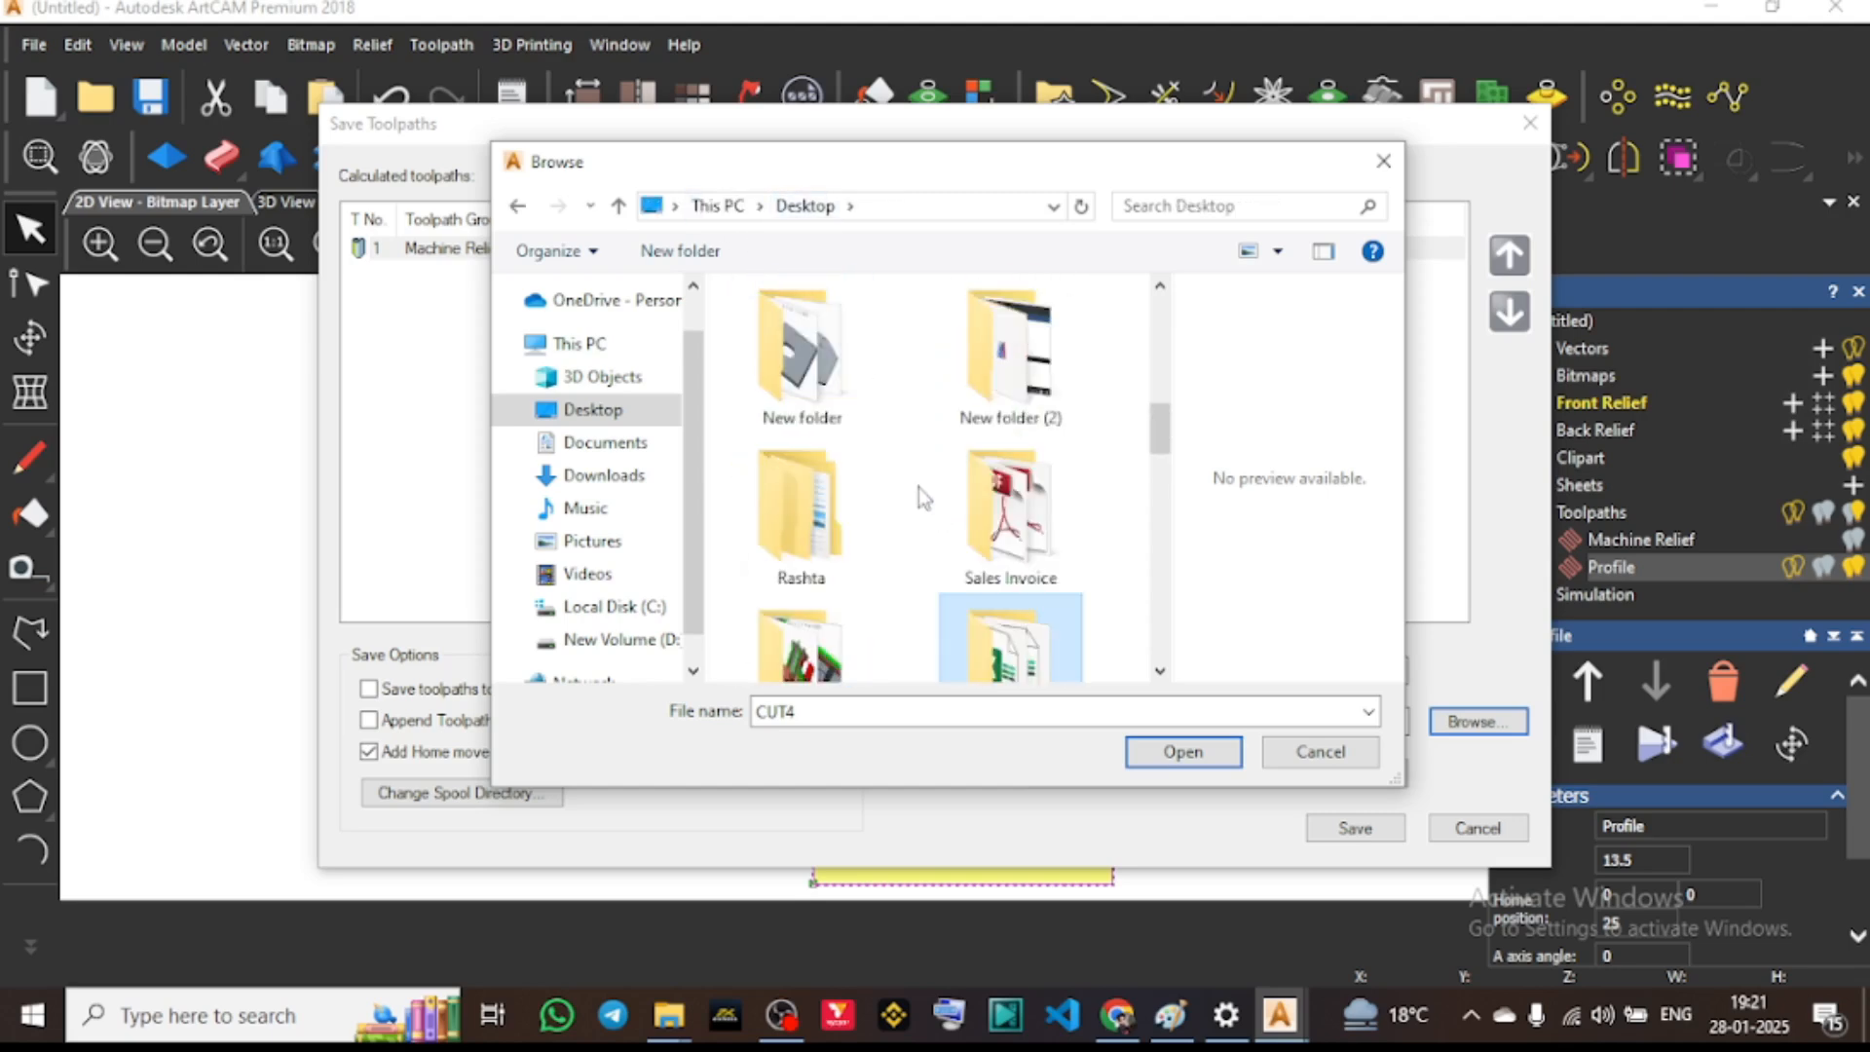
scroll(919, 487, "up", 2)
scroll(923, 485, "down", 3)
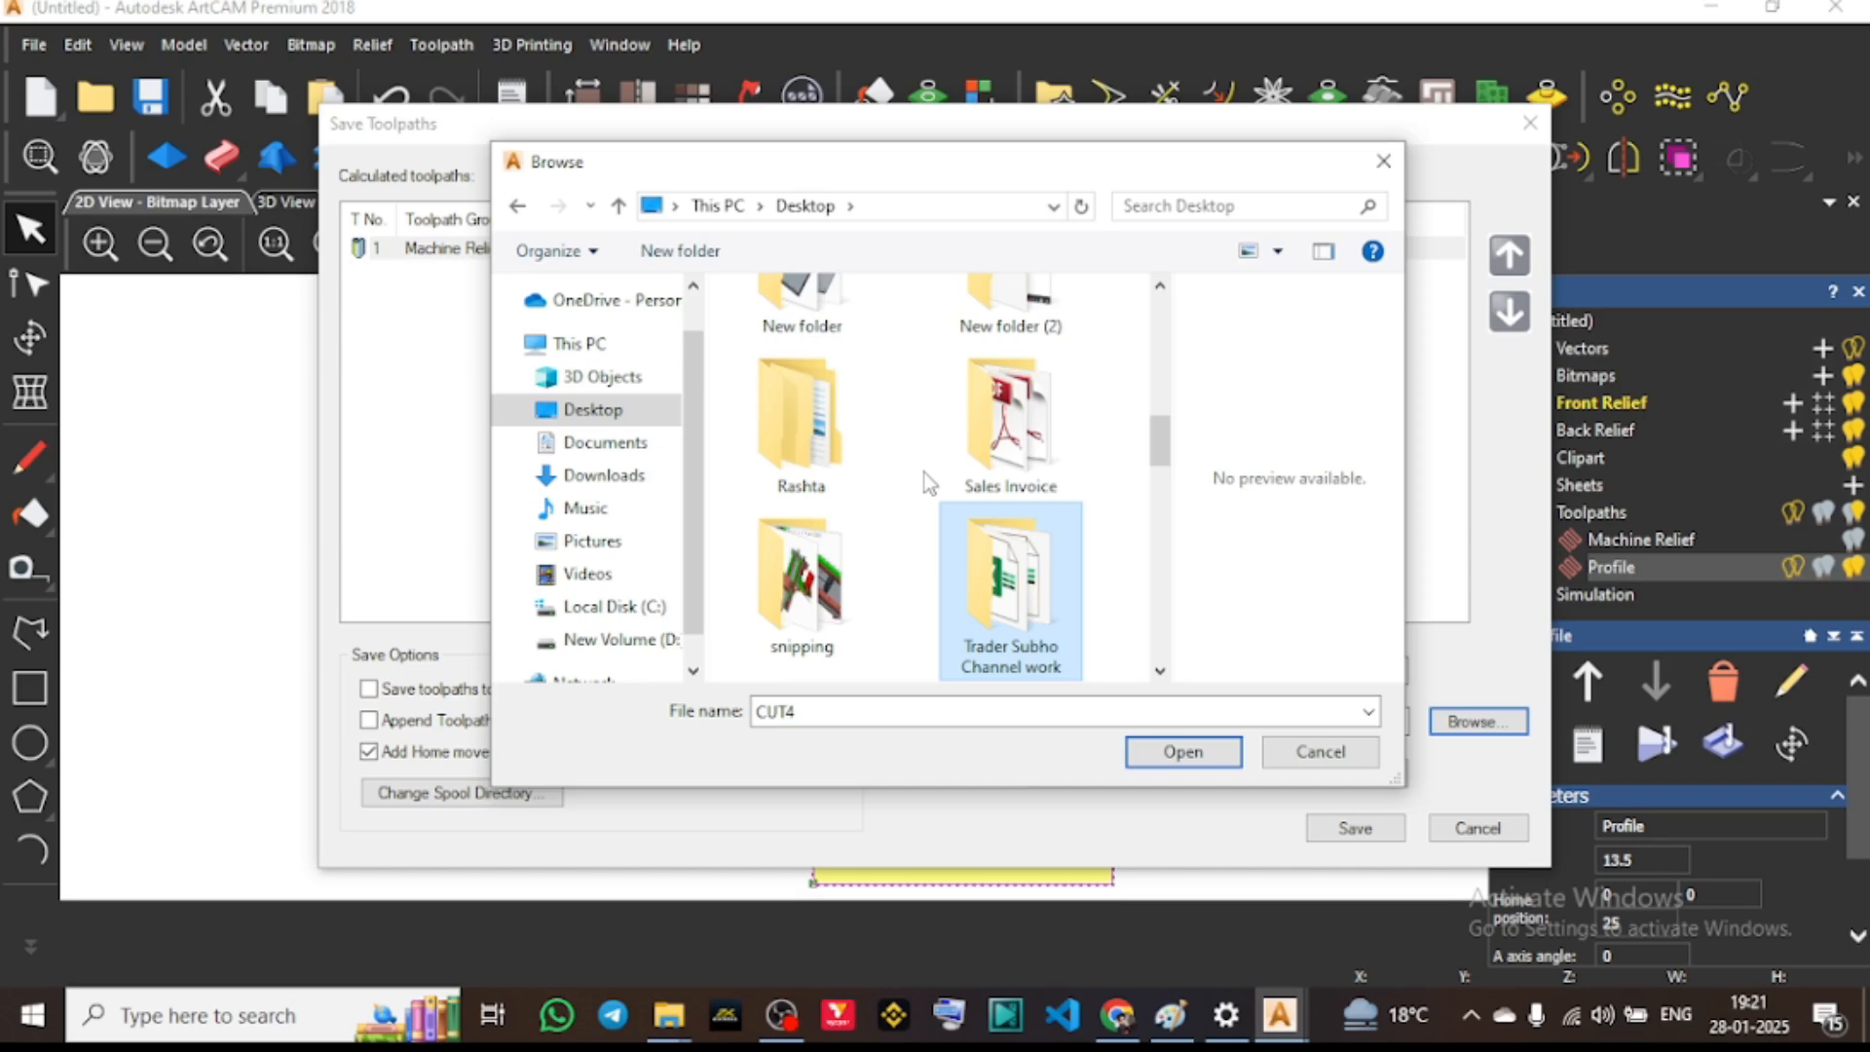
scroll(925, 471, "up", 5)
scroll(1038, 534, "down", 1)
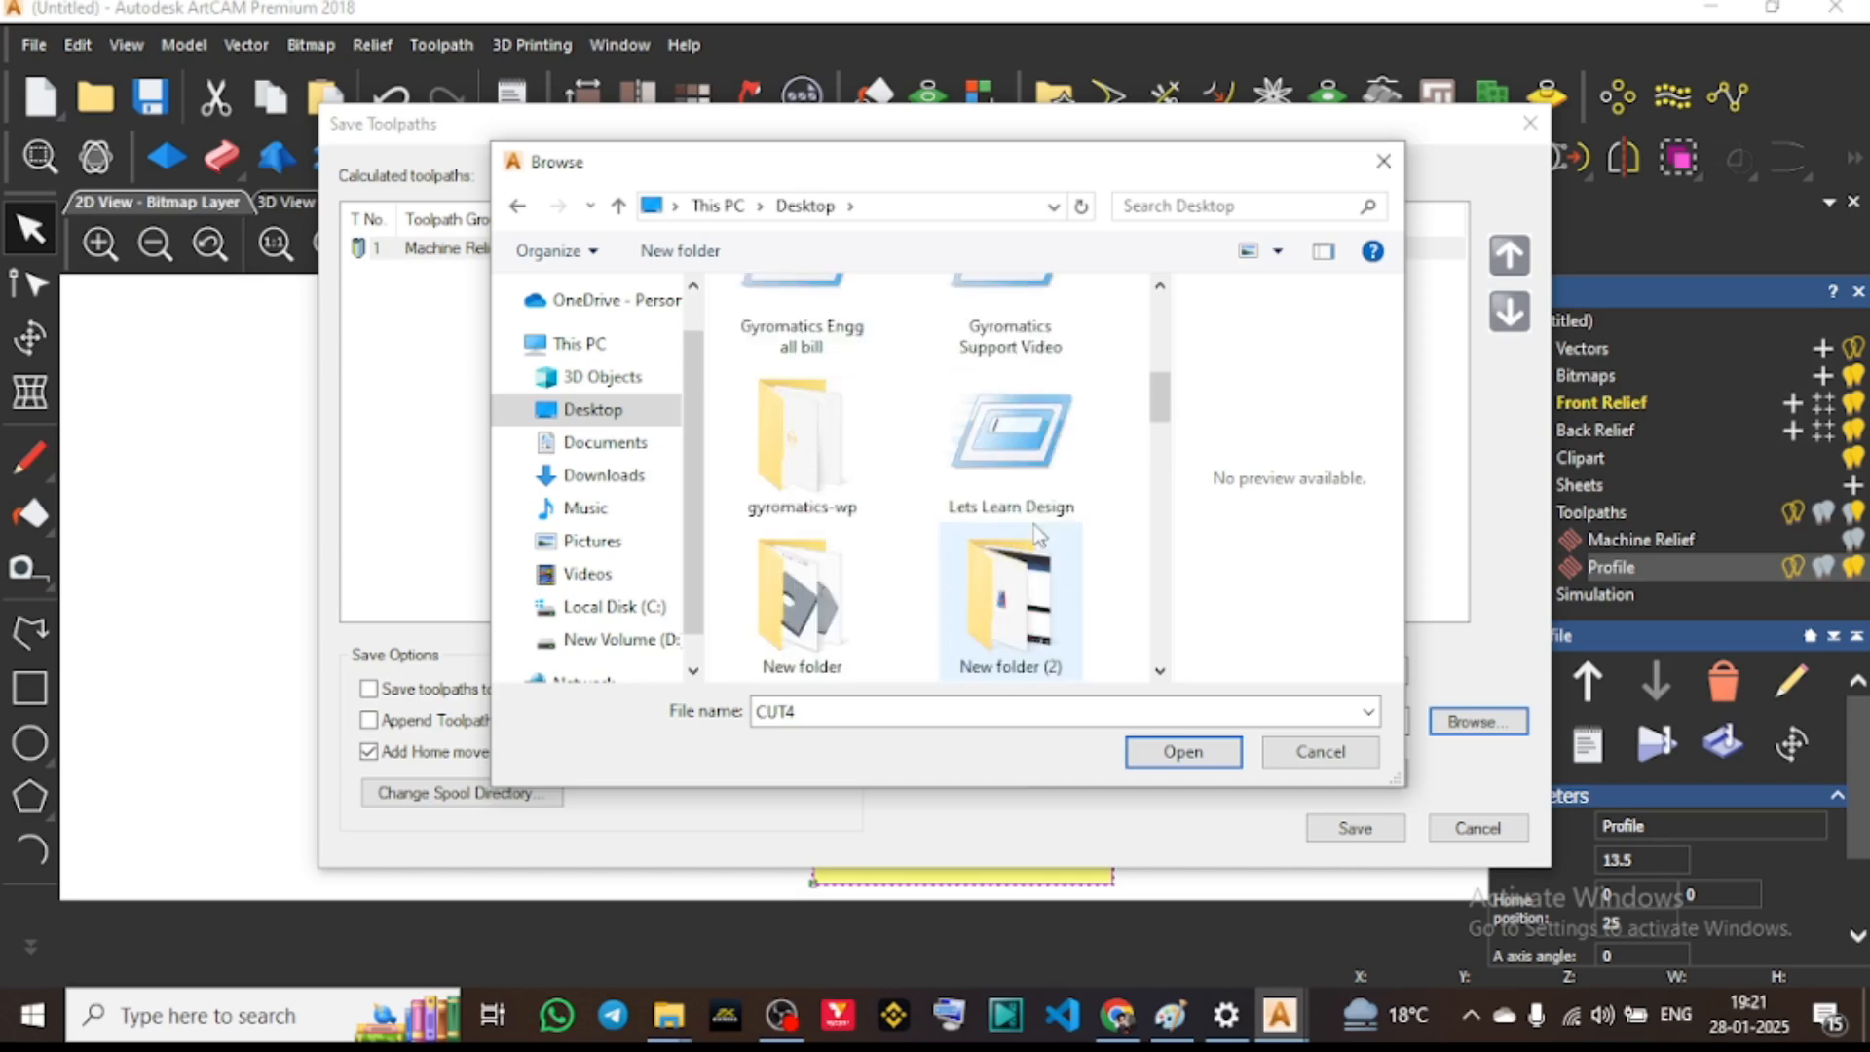
scroll(1037, 534, "up", 2)
scroll(880, 512, "down", 2)
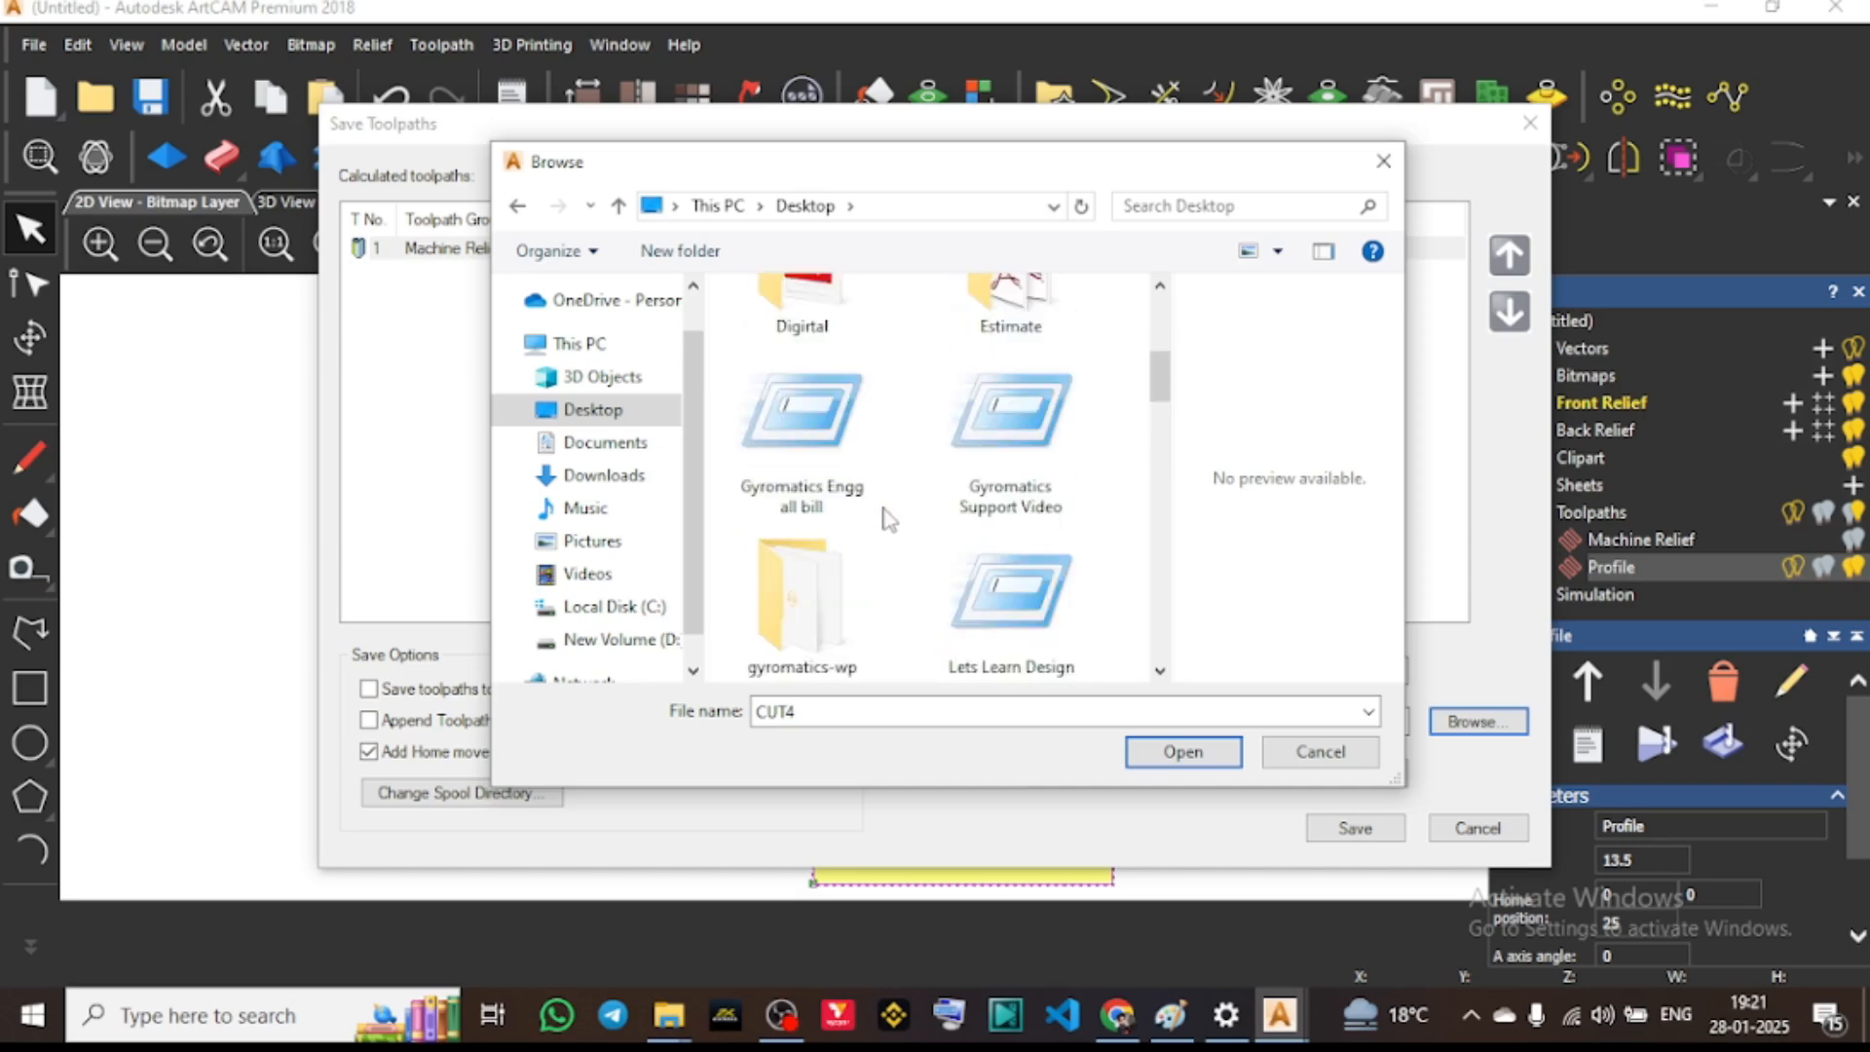
scroll(889, 510, "down", 3)
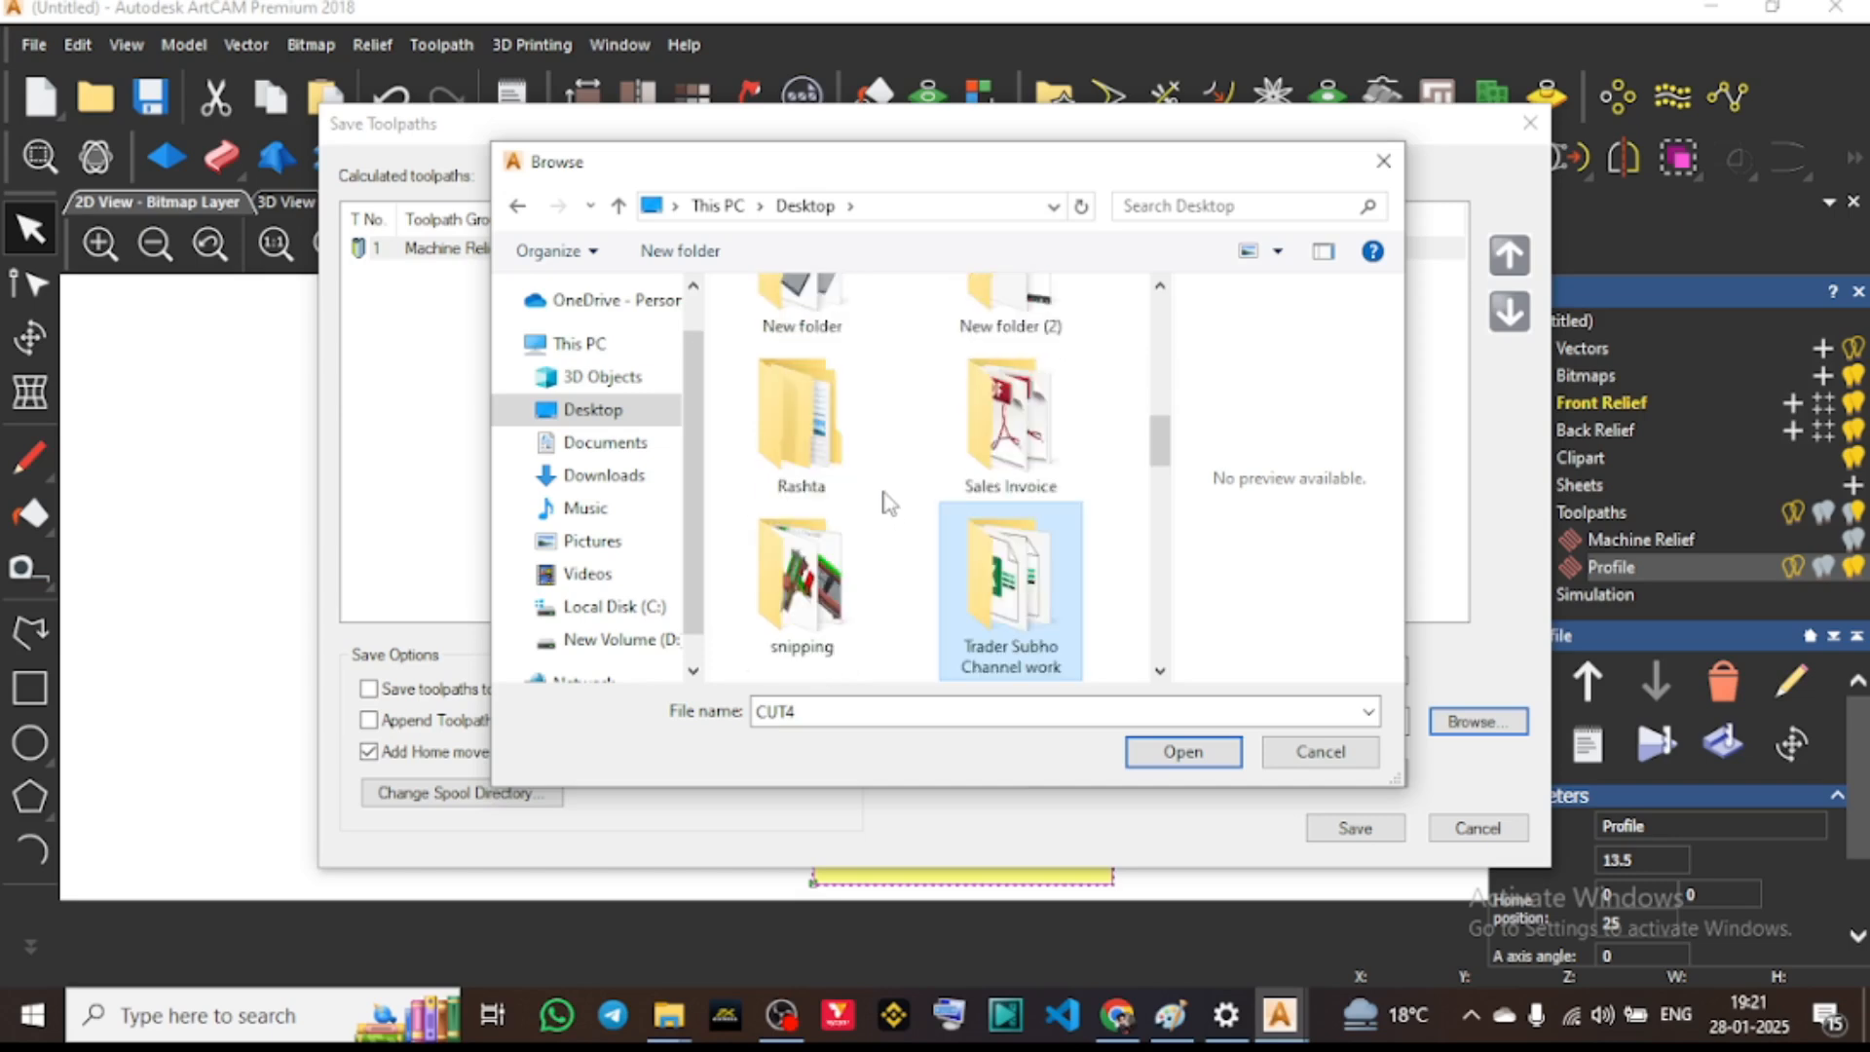
scroll(890, 502, "down", 1)
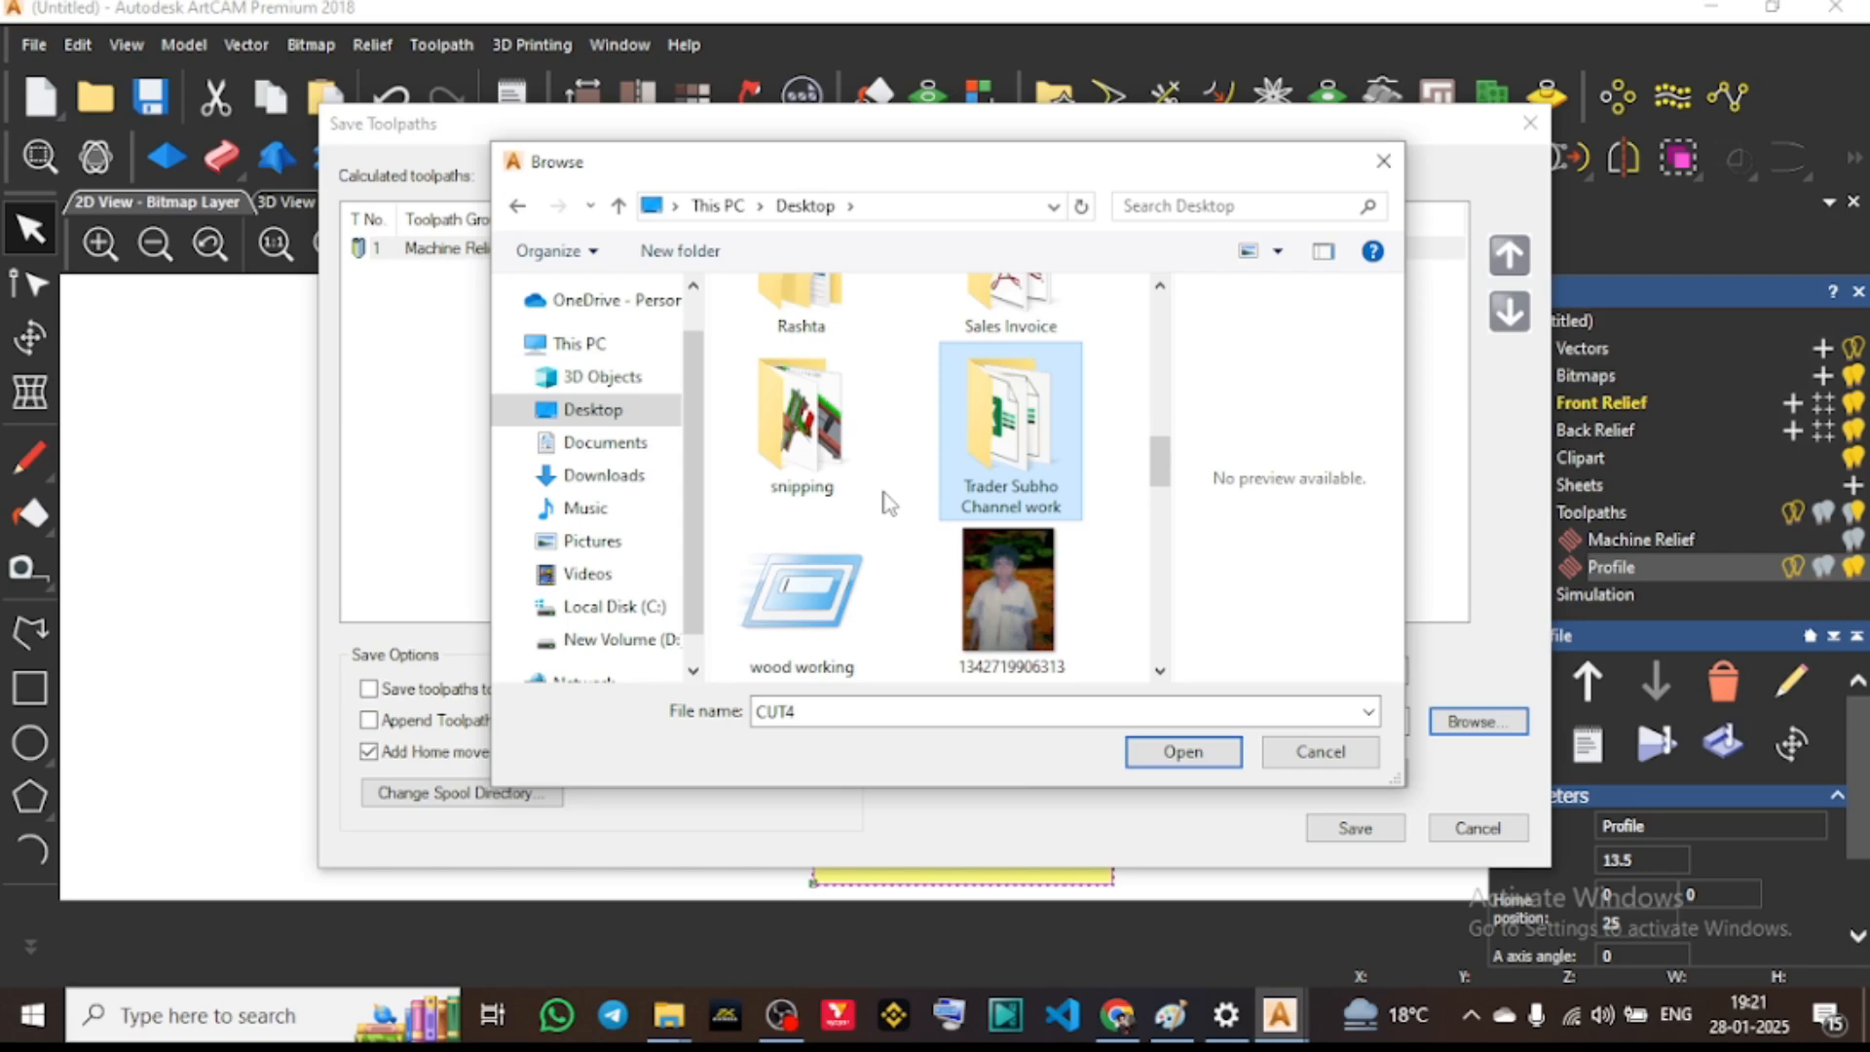
scroll(885, 493, "up", 10)
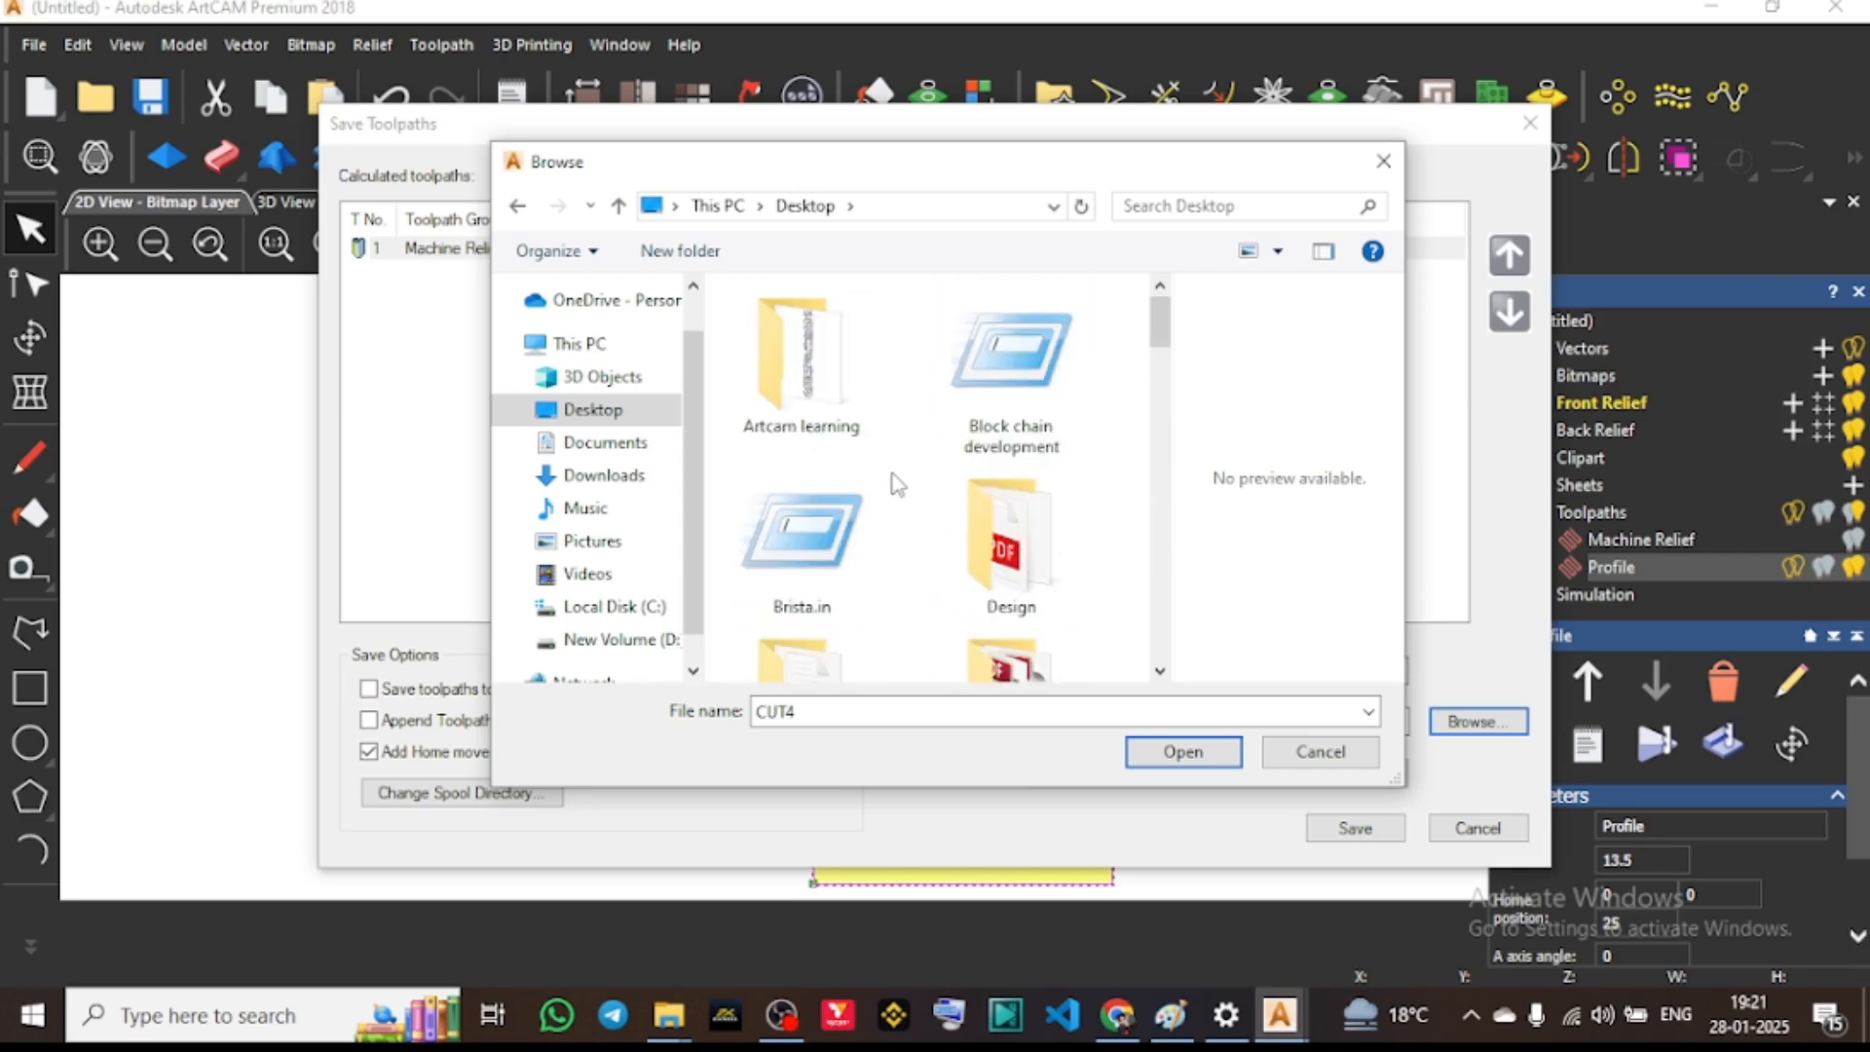
double_click(805, 399)
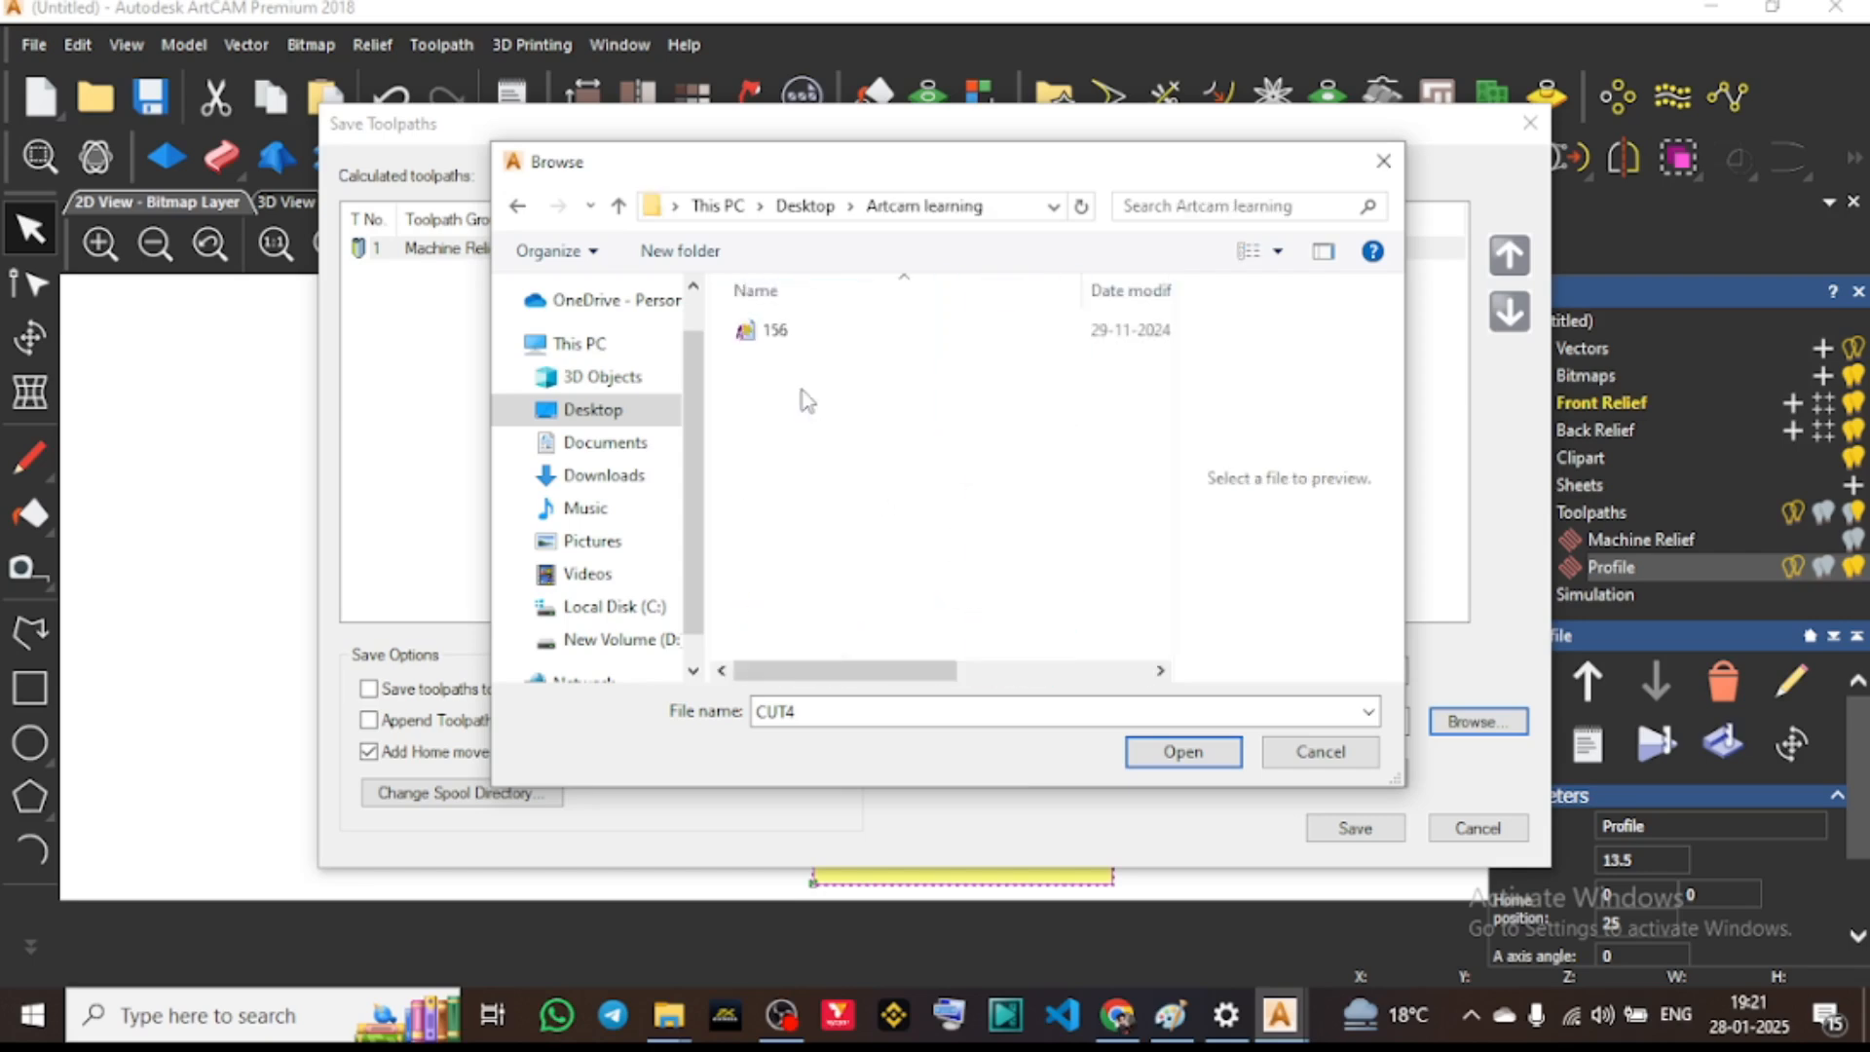
left_click(877, 330)
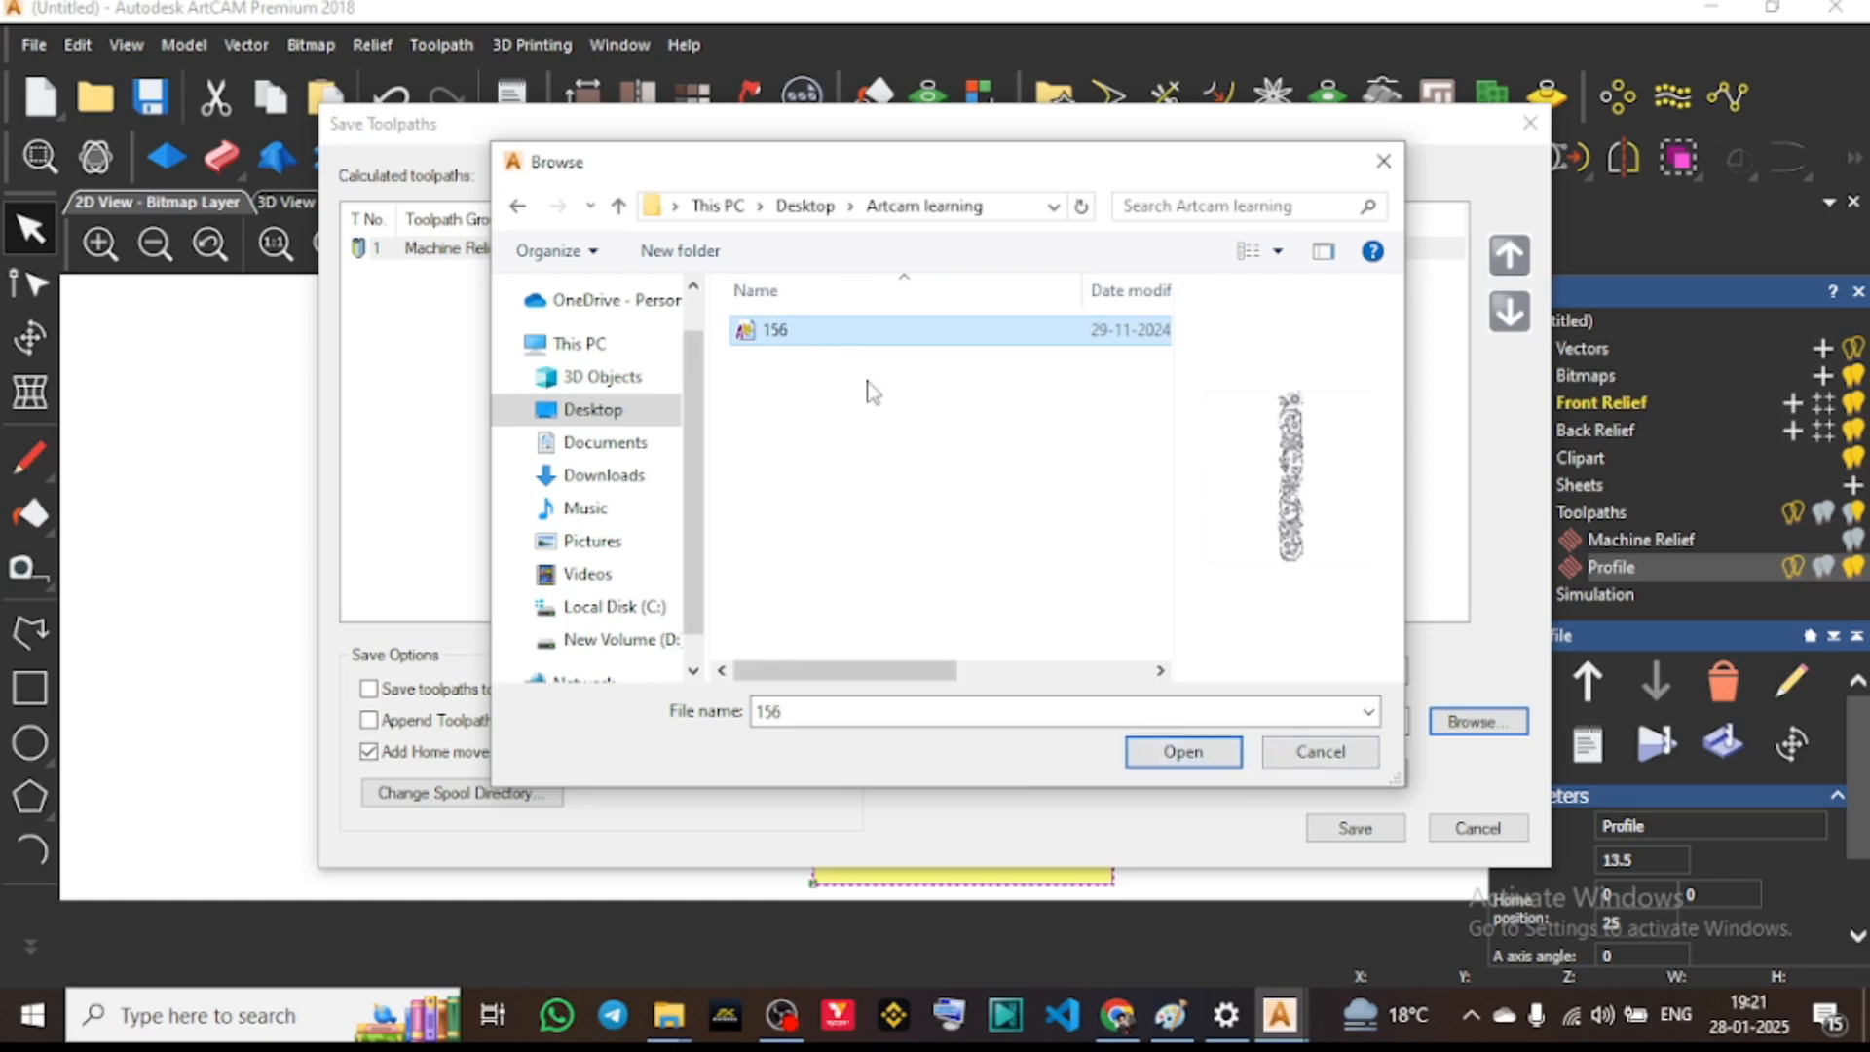
left_click(1184, 751)
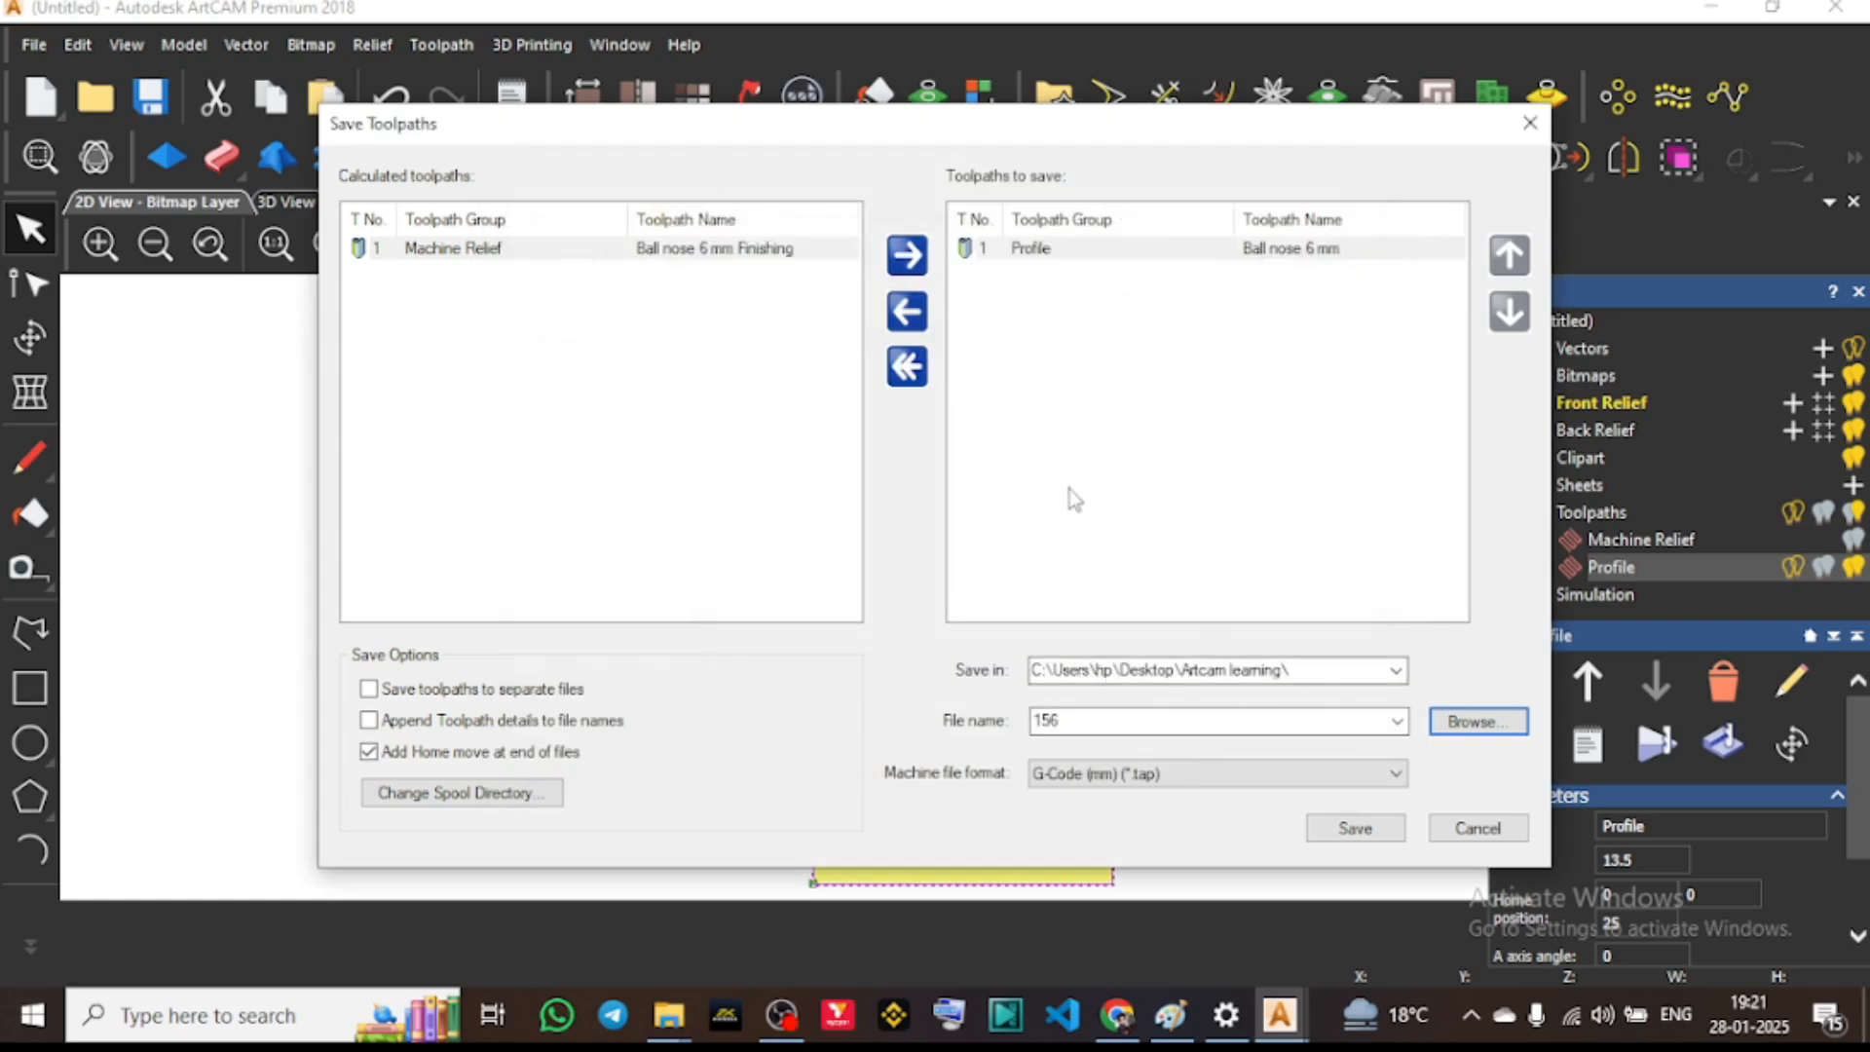
Set the Profile toolpath's output file name to p, using the G-Code (mm) (*.tap) machine format
left_click(1099, 719)
type("p")
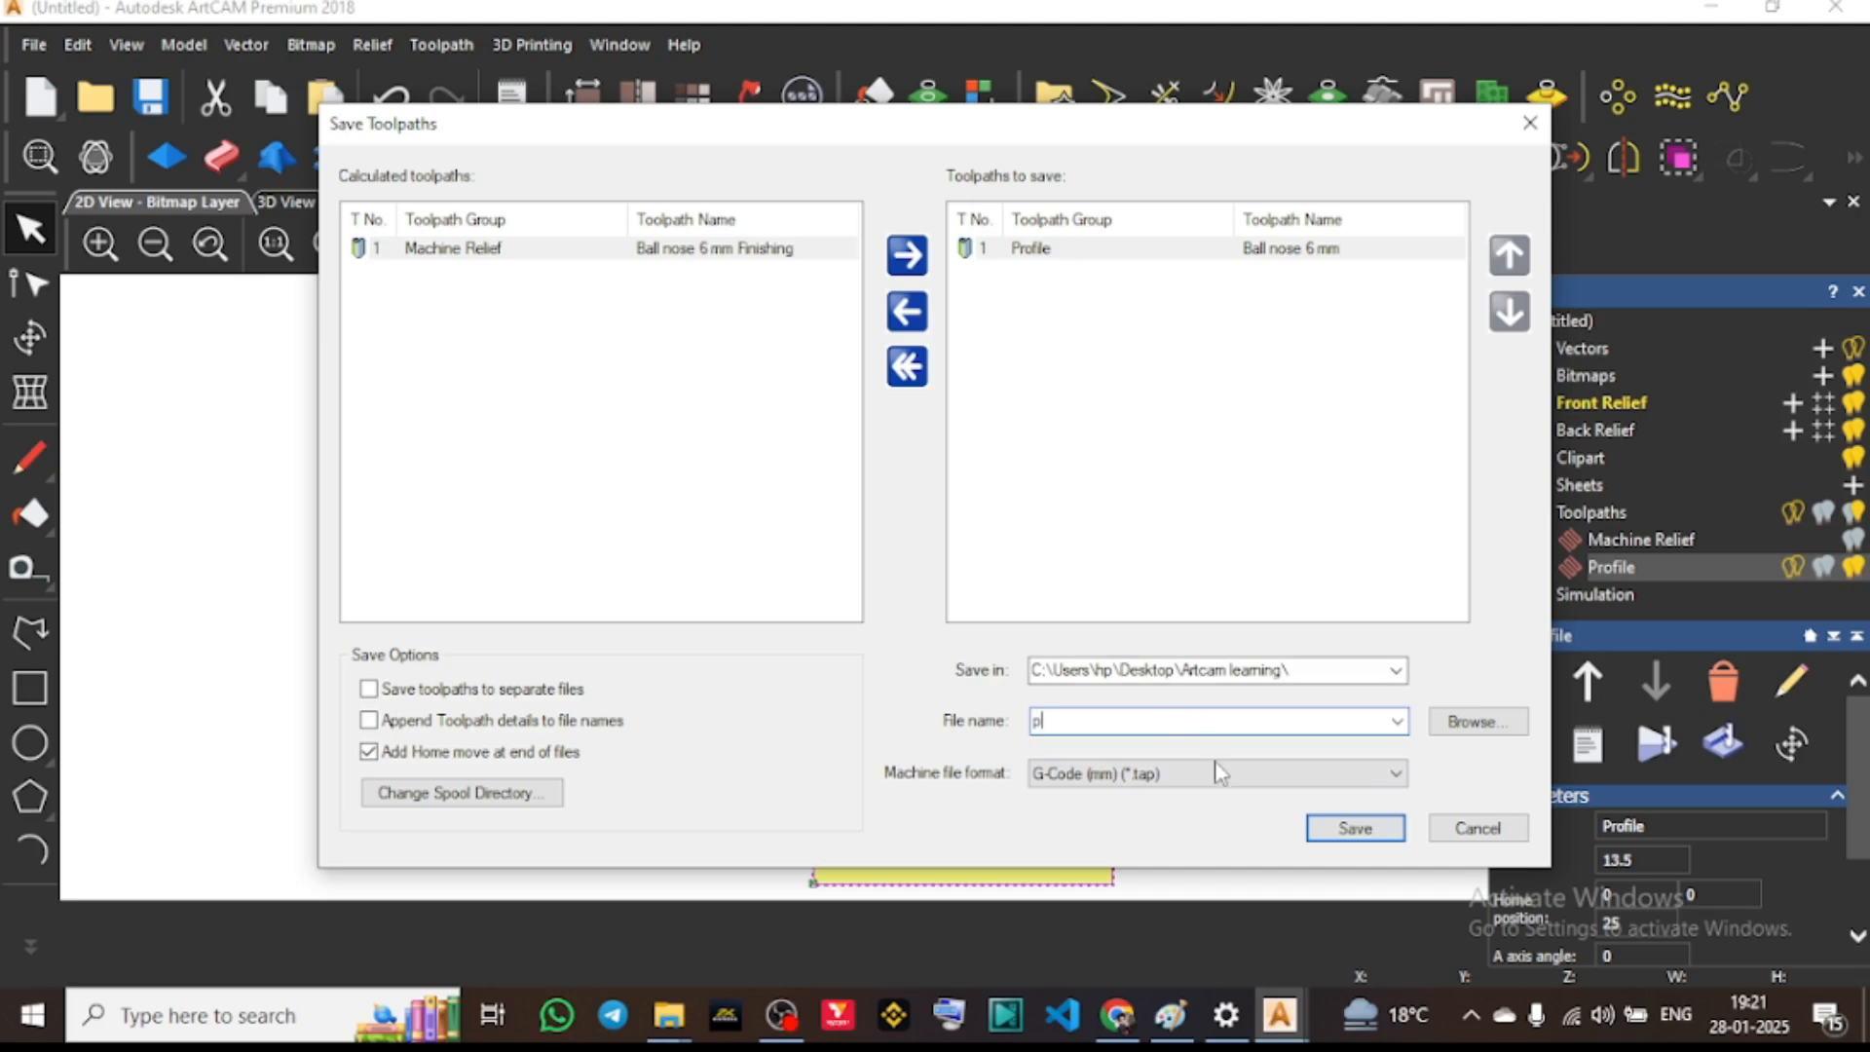
left_click(1276, 776)
left_click(1276, 775)
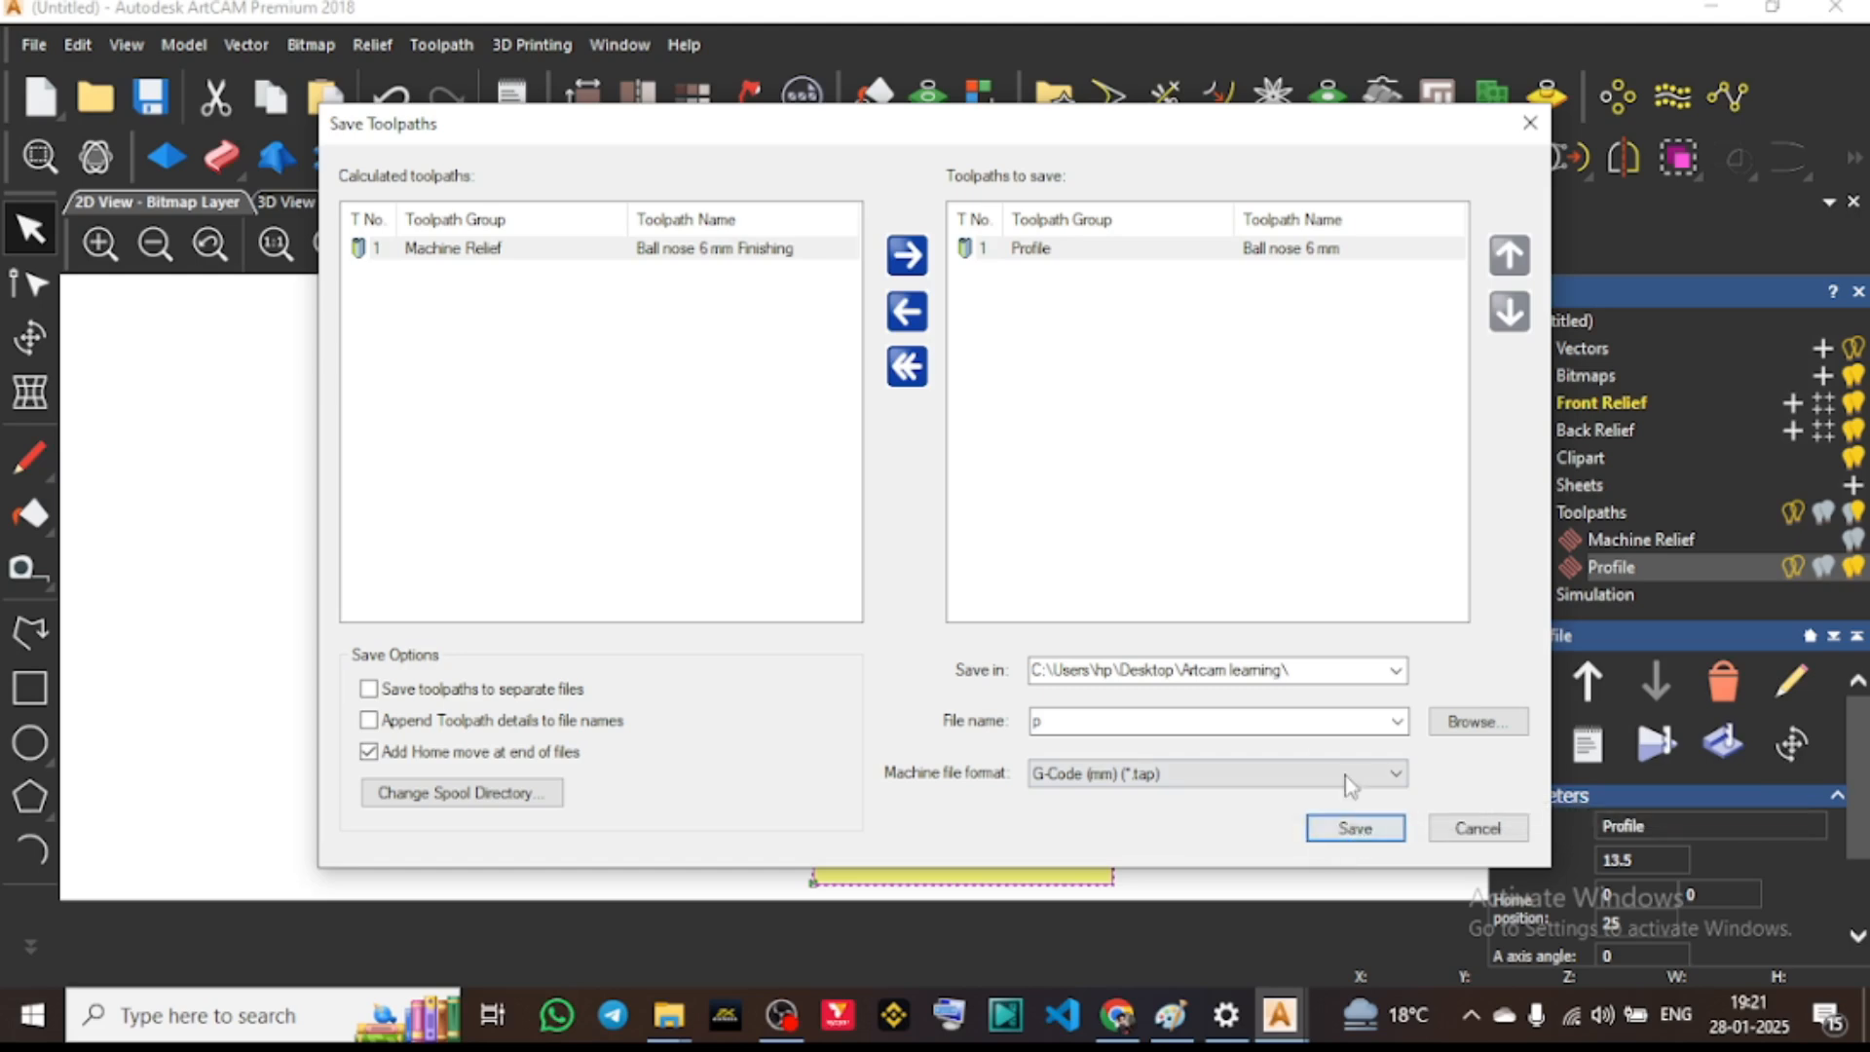
Replace Profile with Machine Relief in the list to save, and save it as mr in G-Code (mm) (*.tap) format
left_click(907, 311)
left_click(683, 252)
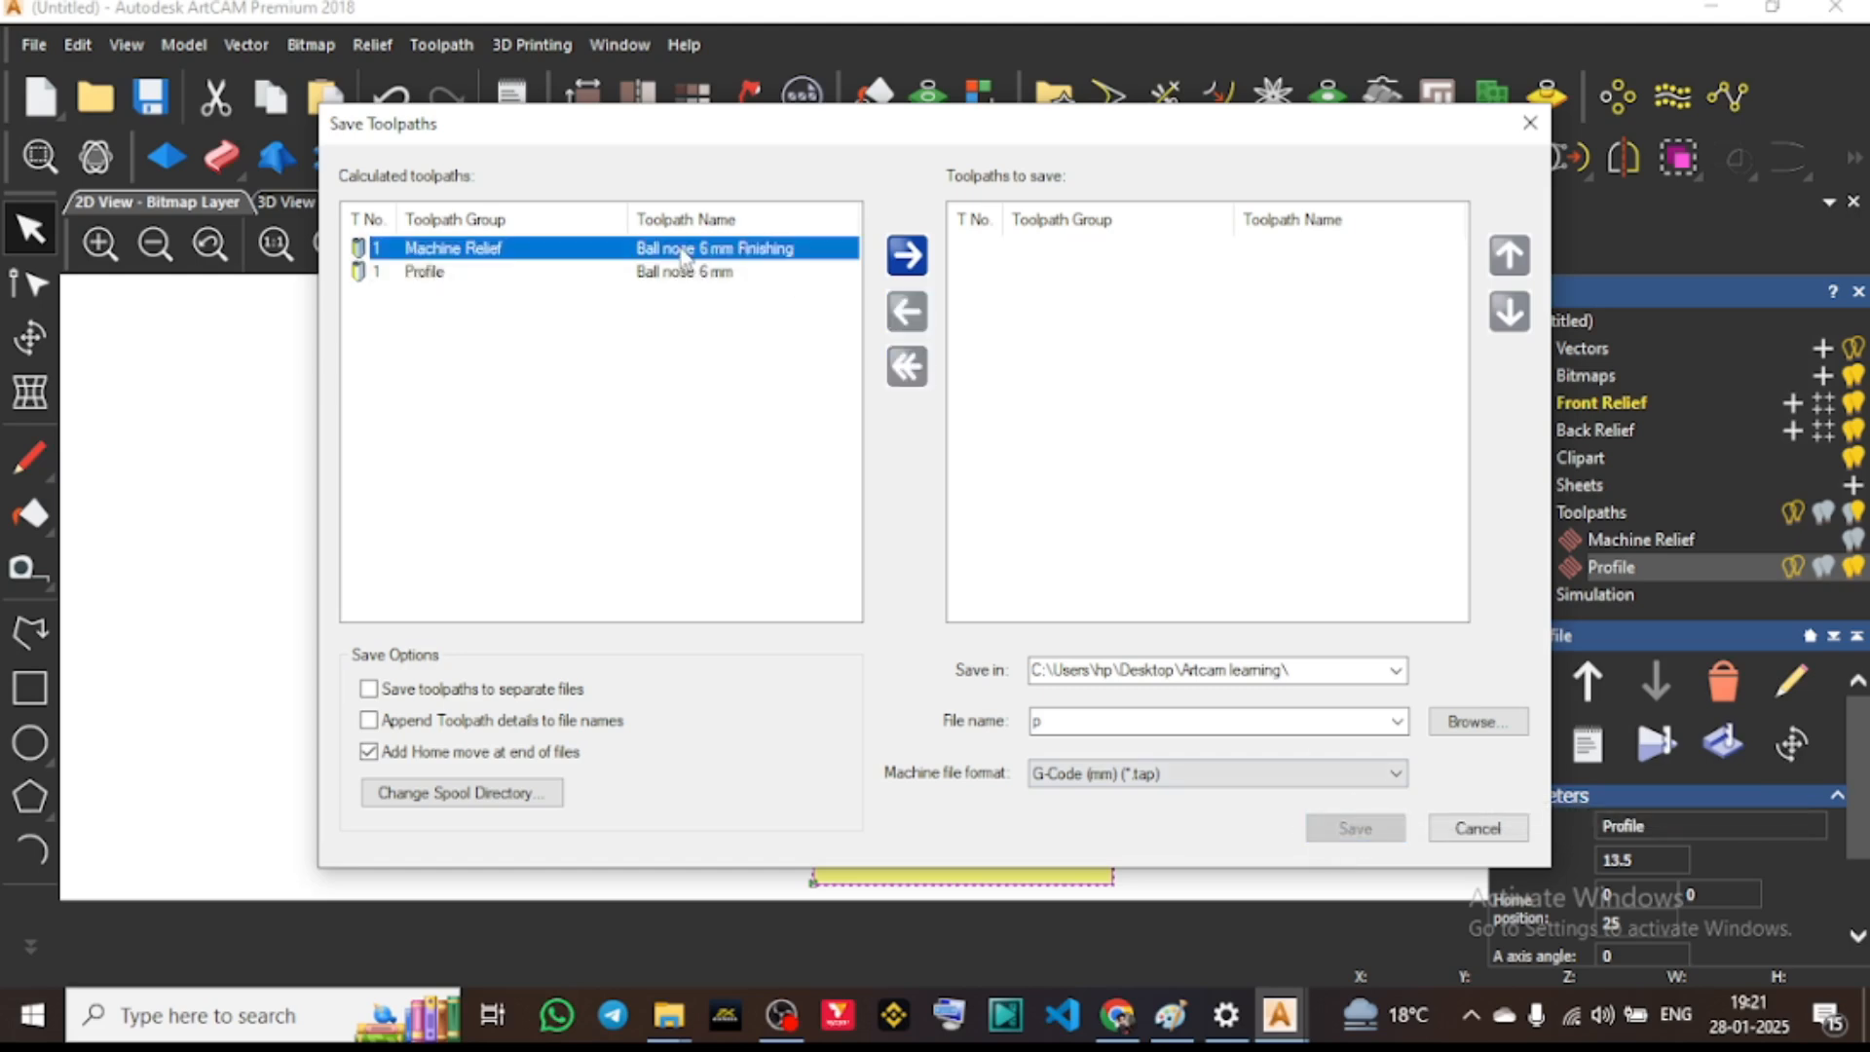
left_click(909, 259)
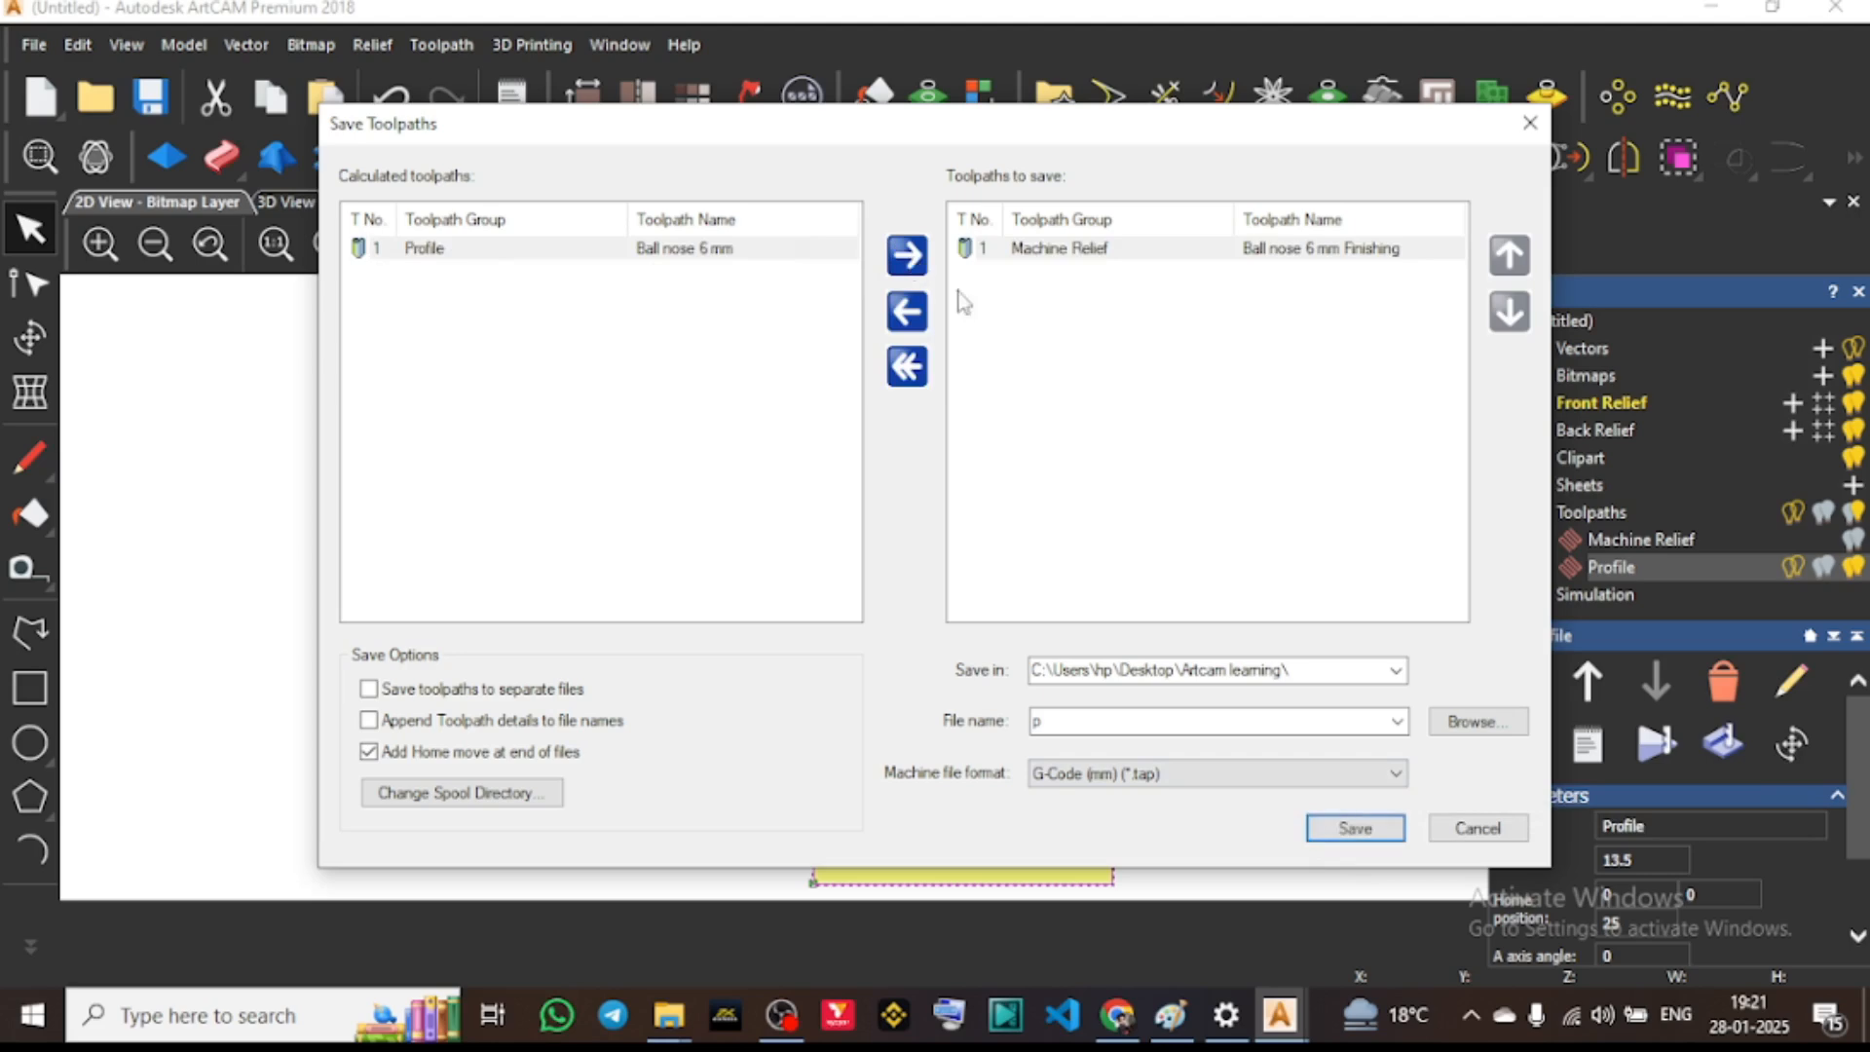
left_click(1101, 717)
type("mr")
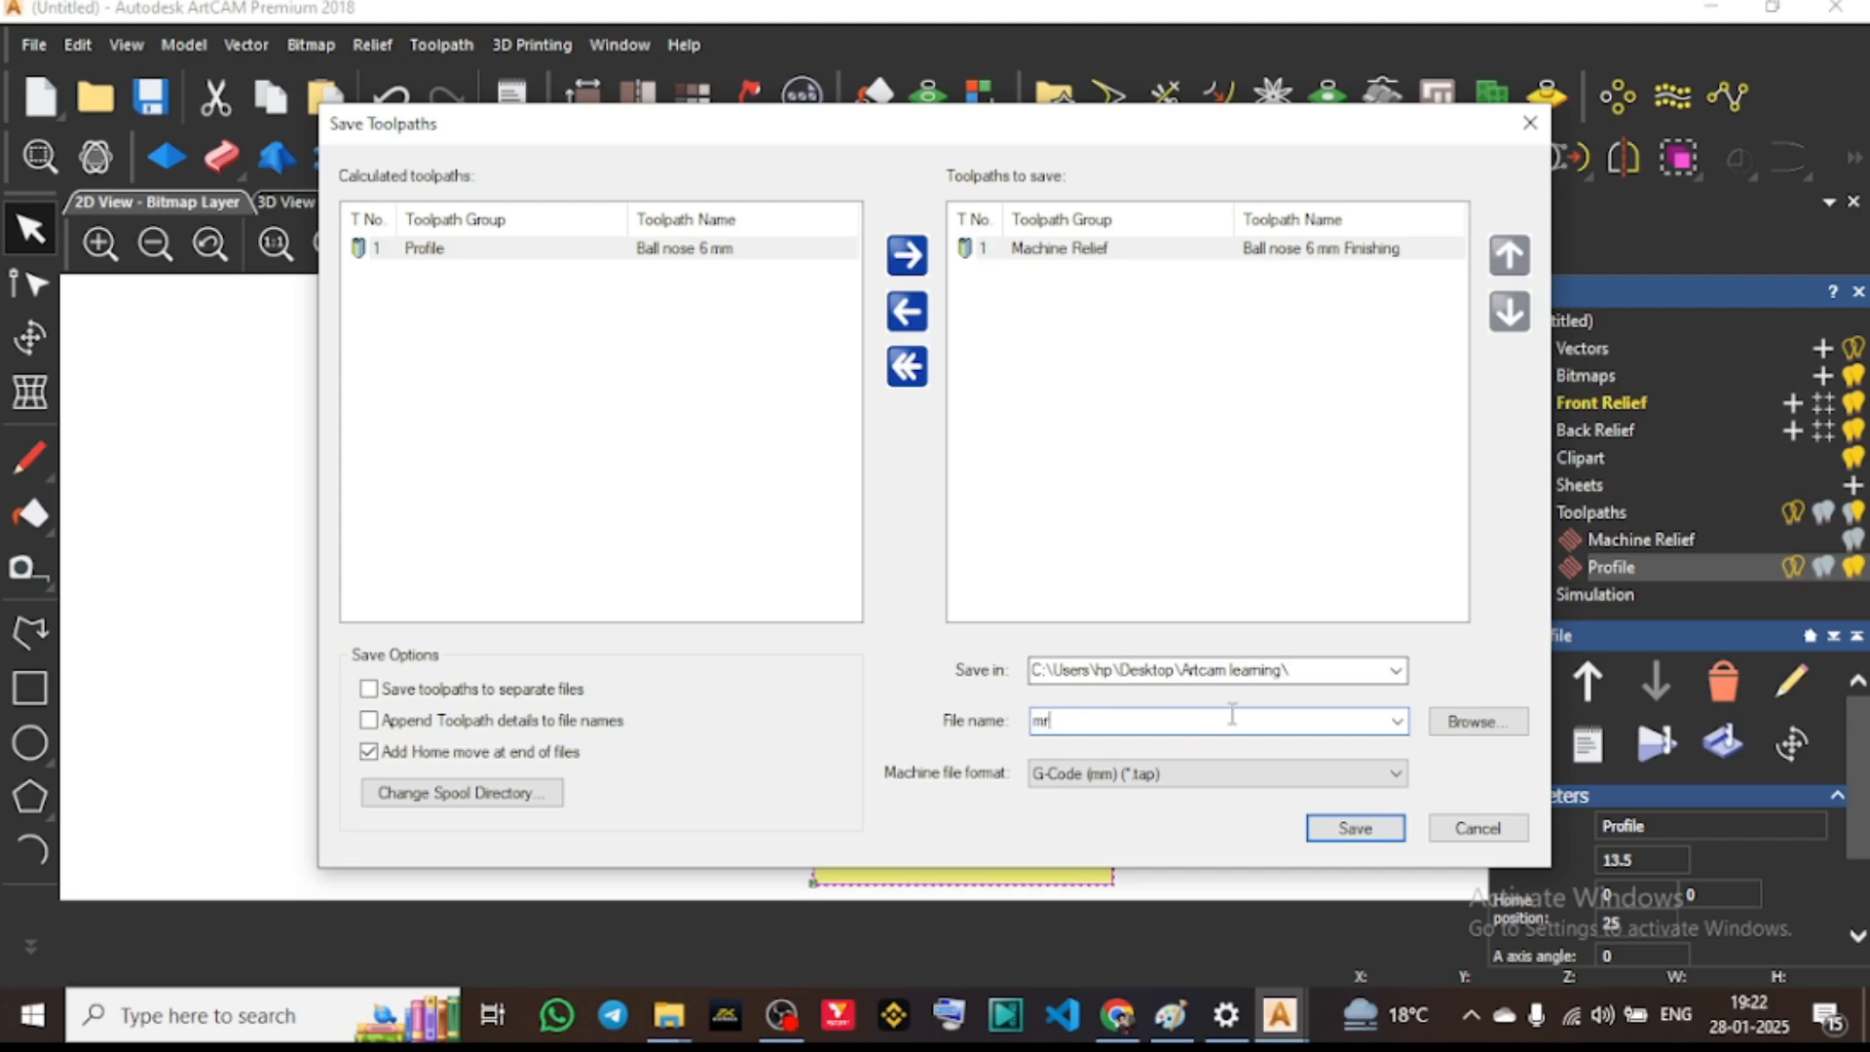
left_click(1354, 830)
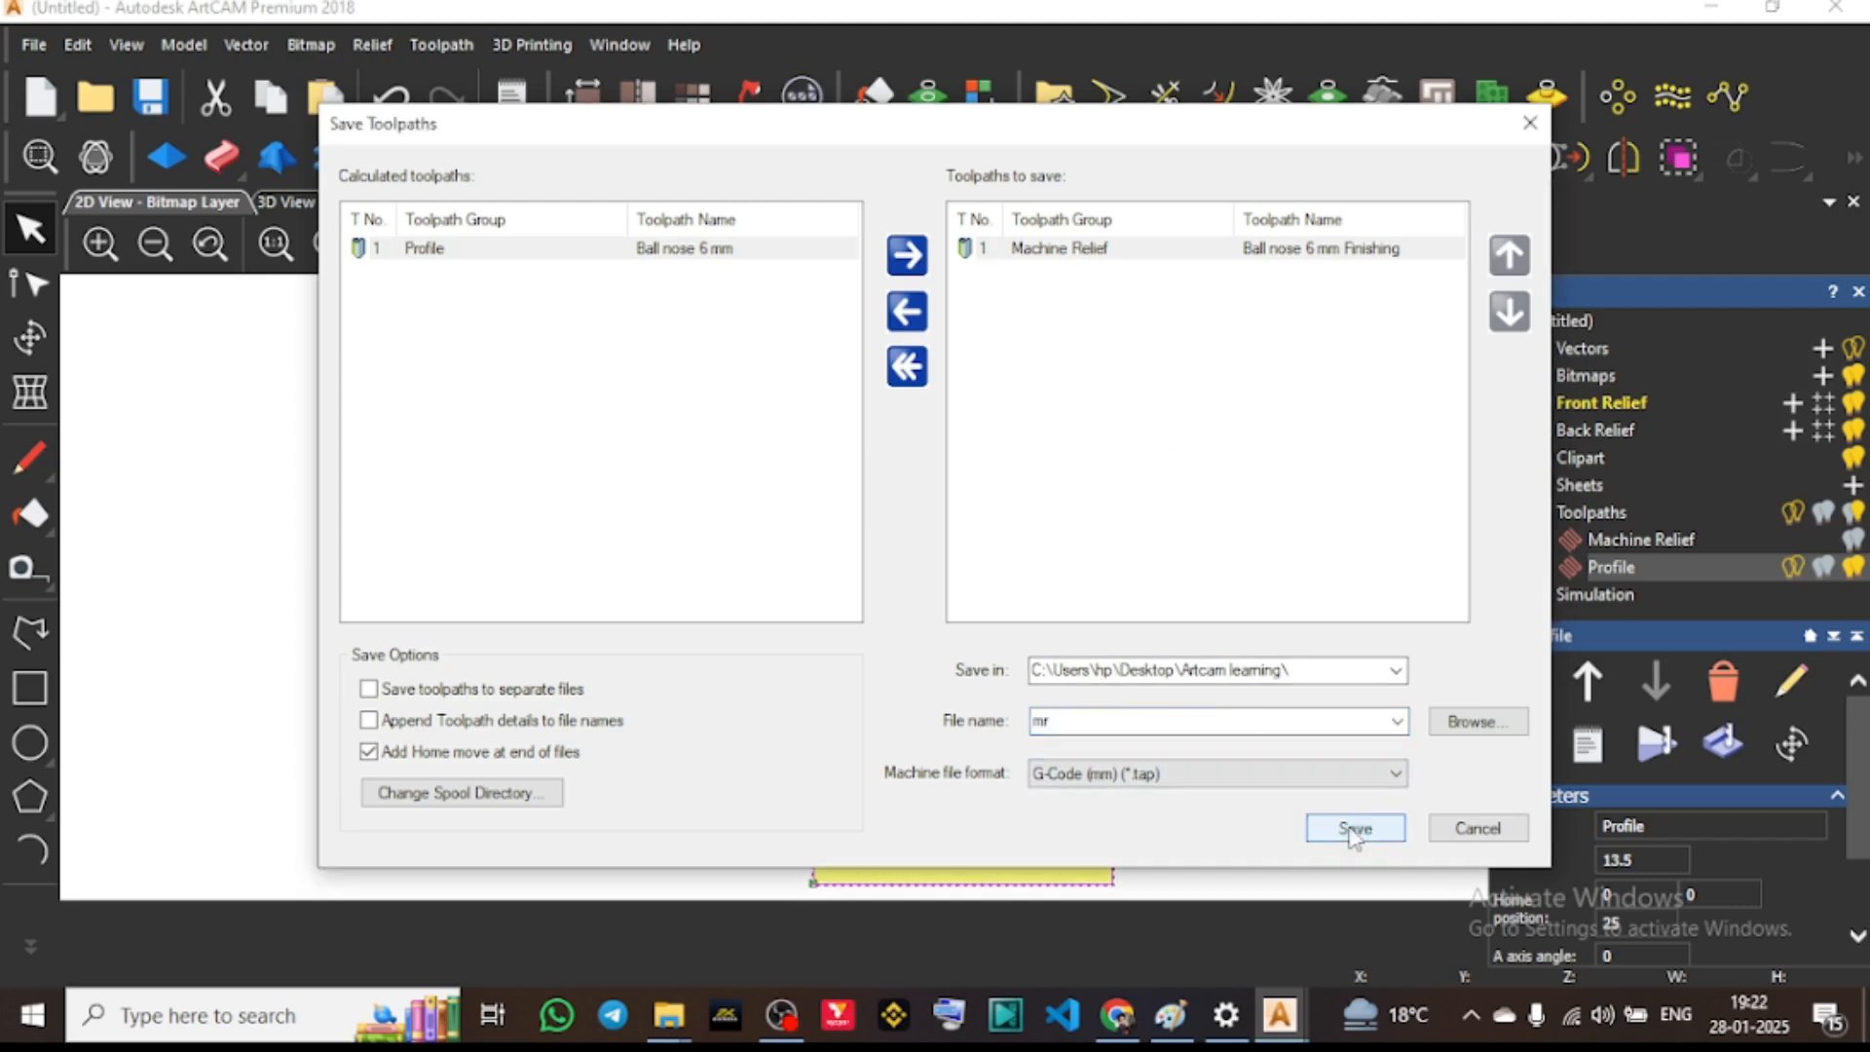
left_click(1466, 828)
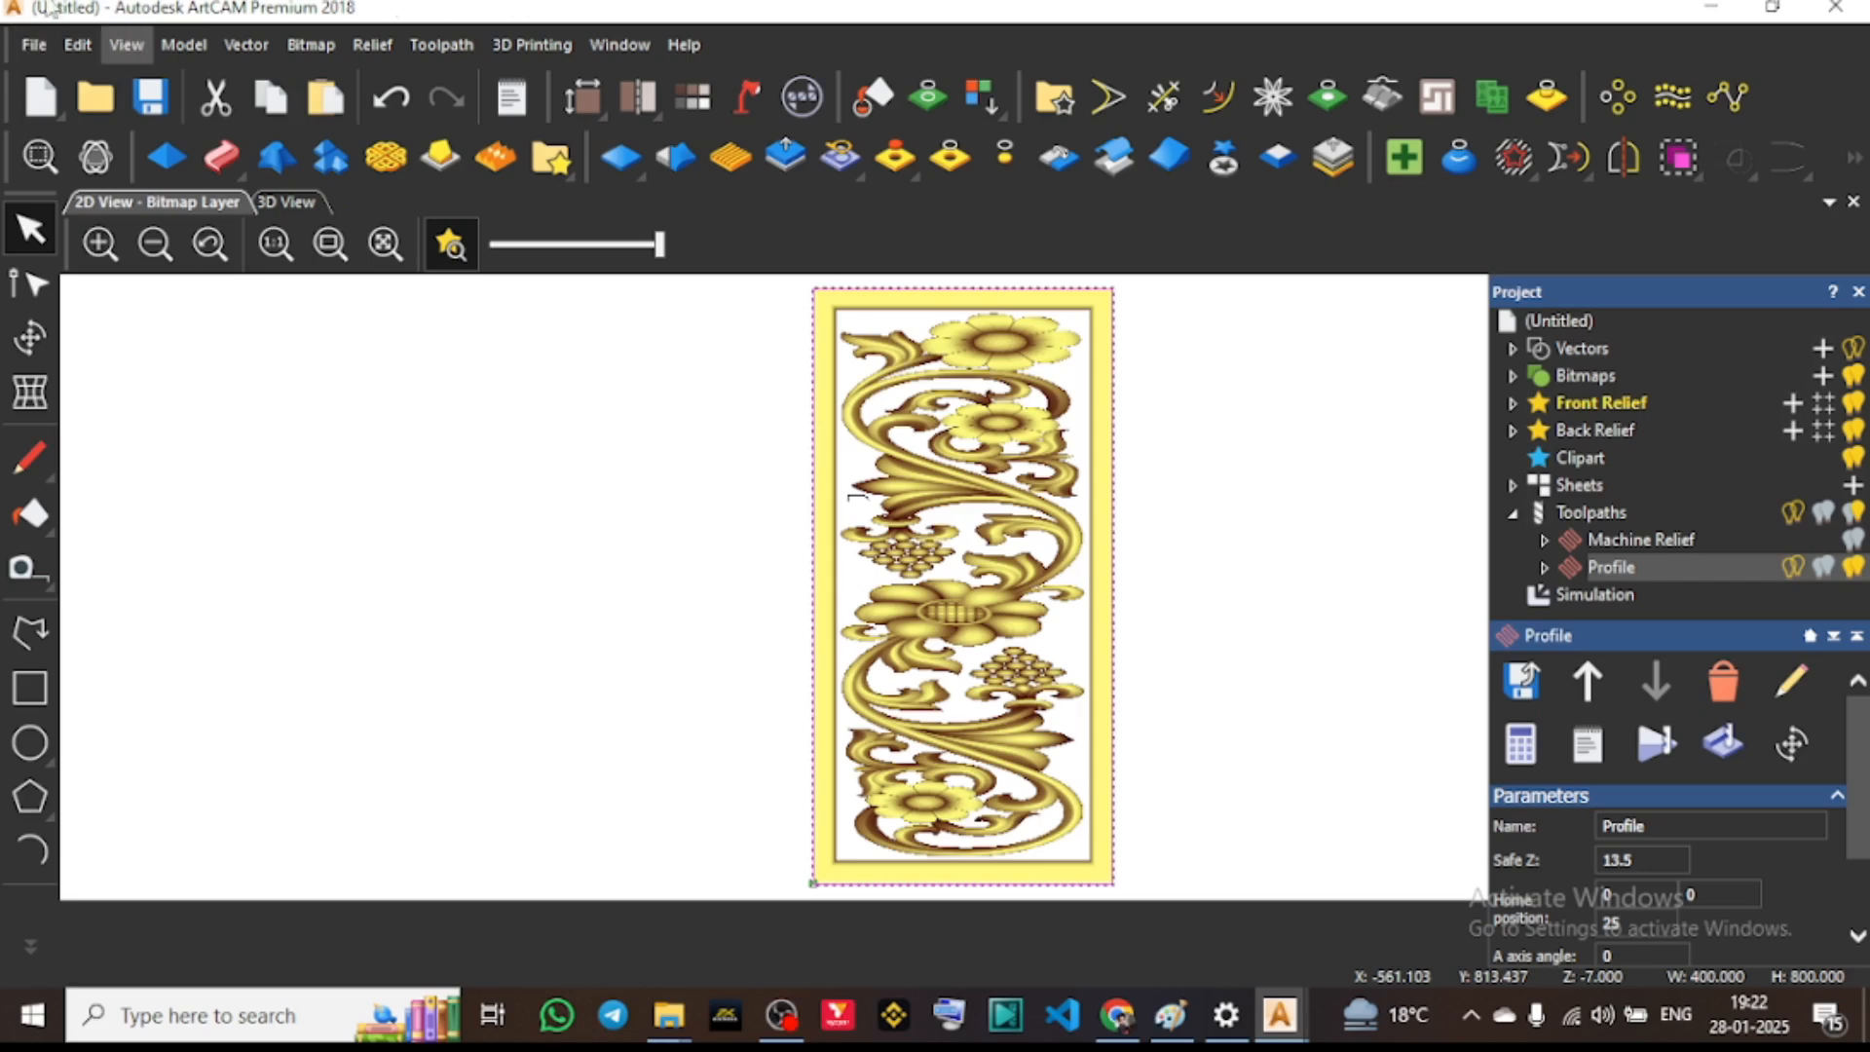
Save the model as an Autodesk ArtCAM Model named working in the Desktop\Artcam learning folder
left_click(34, 43)
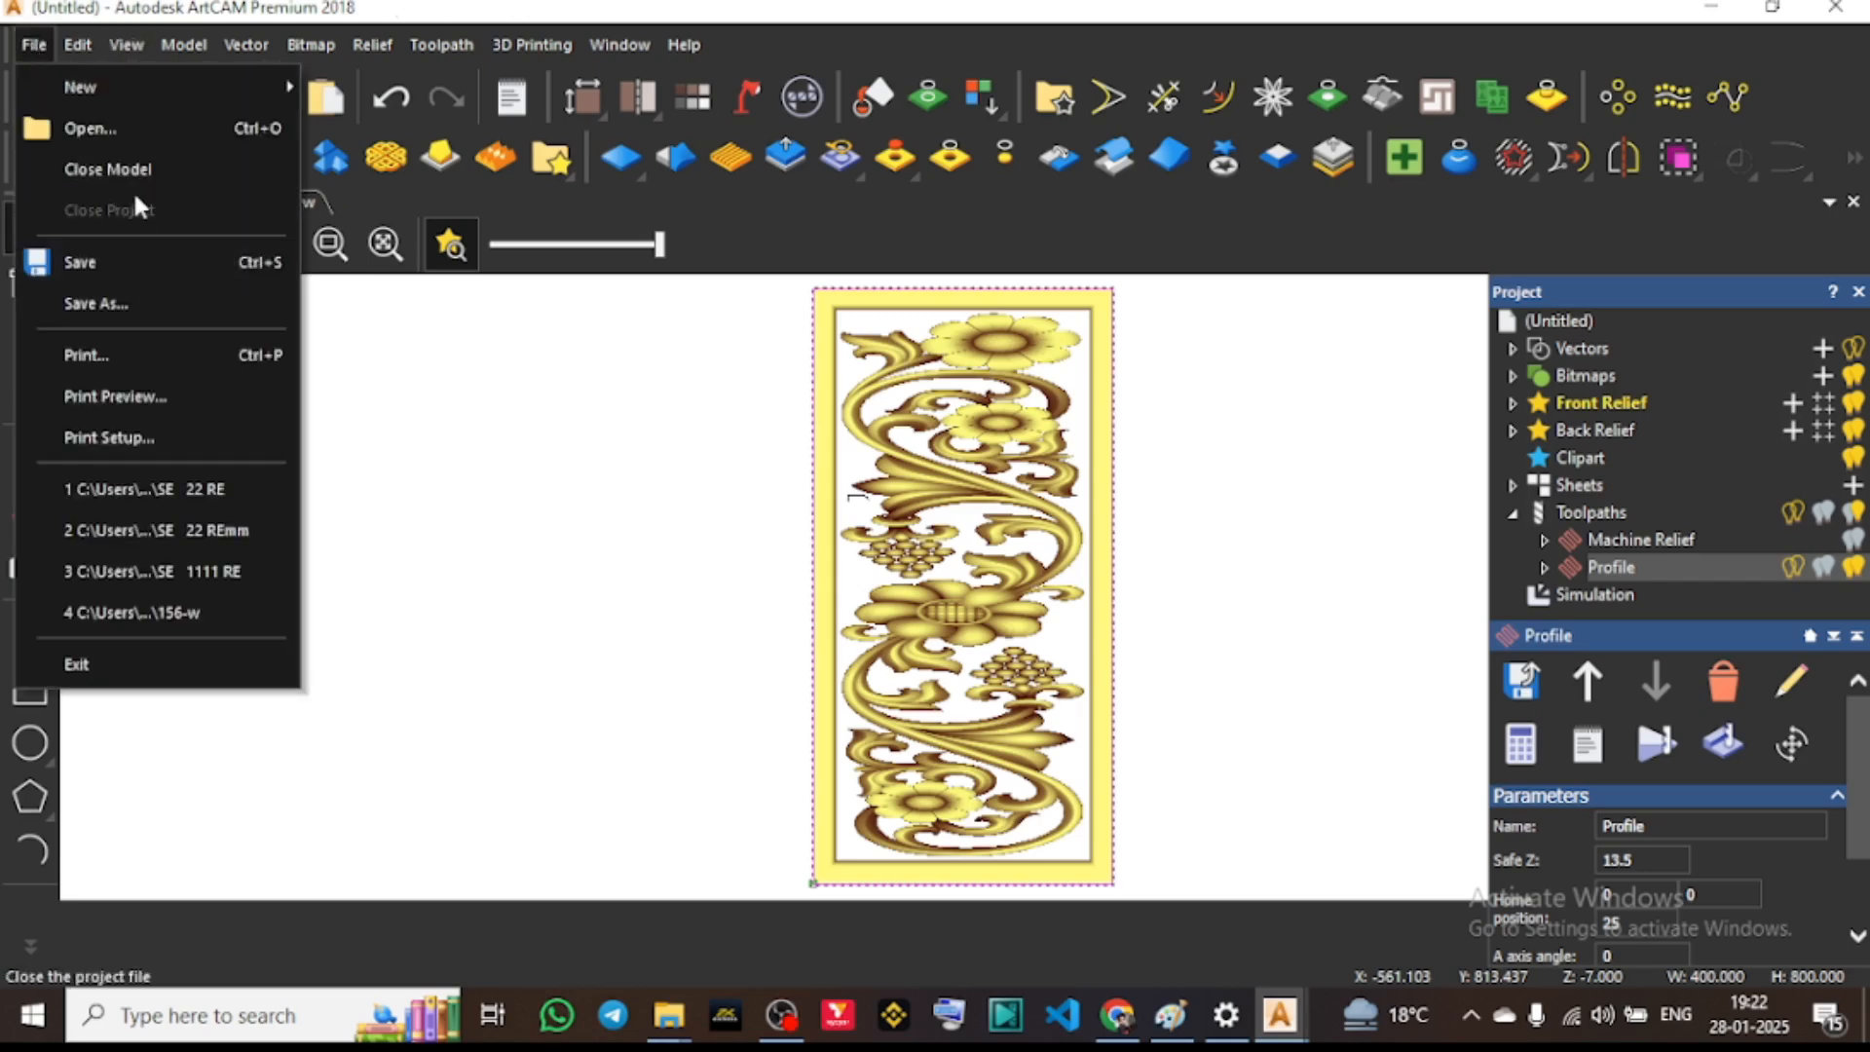
left_click(137, 303)
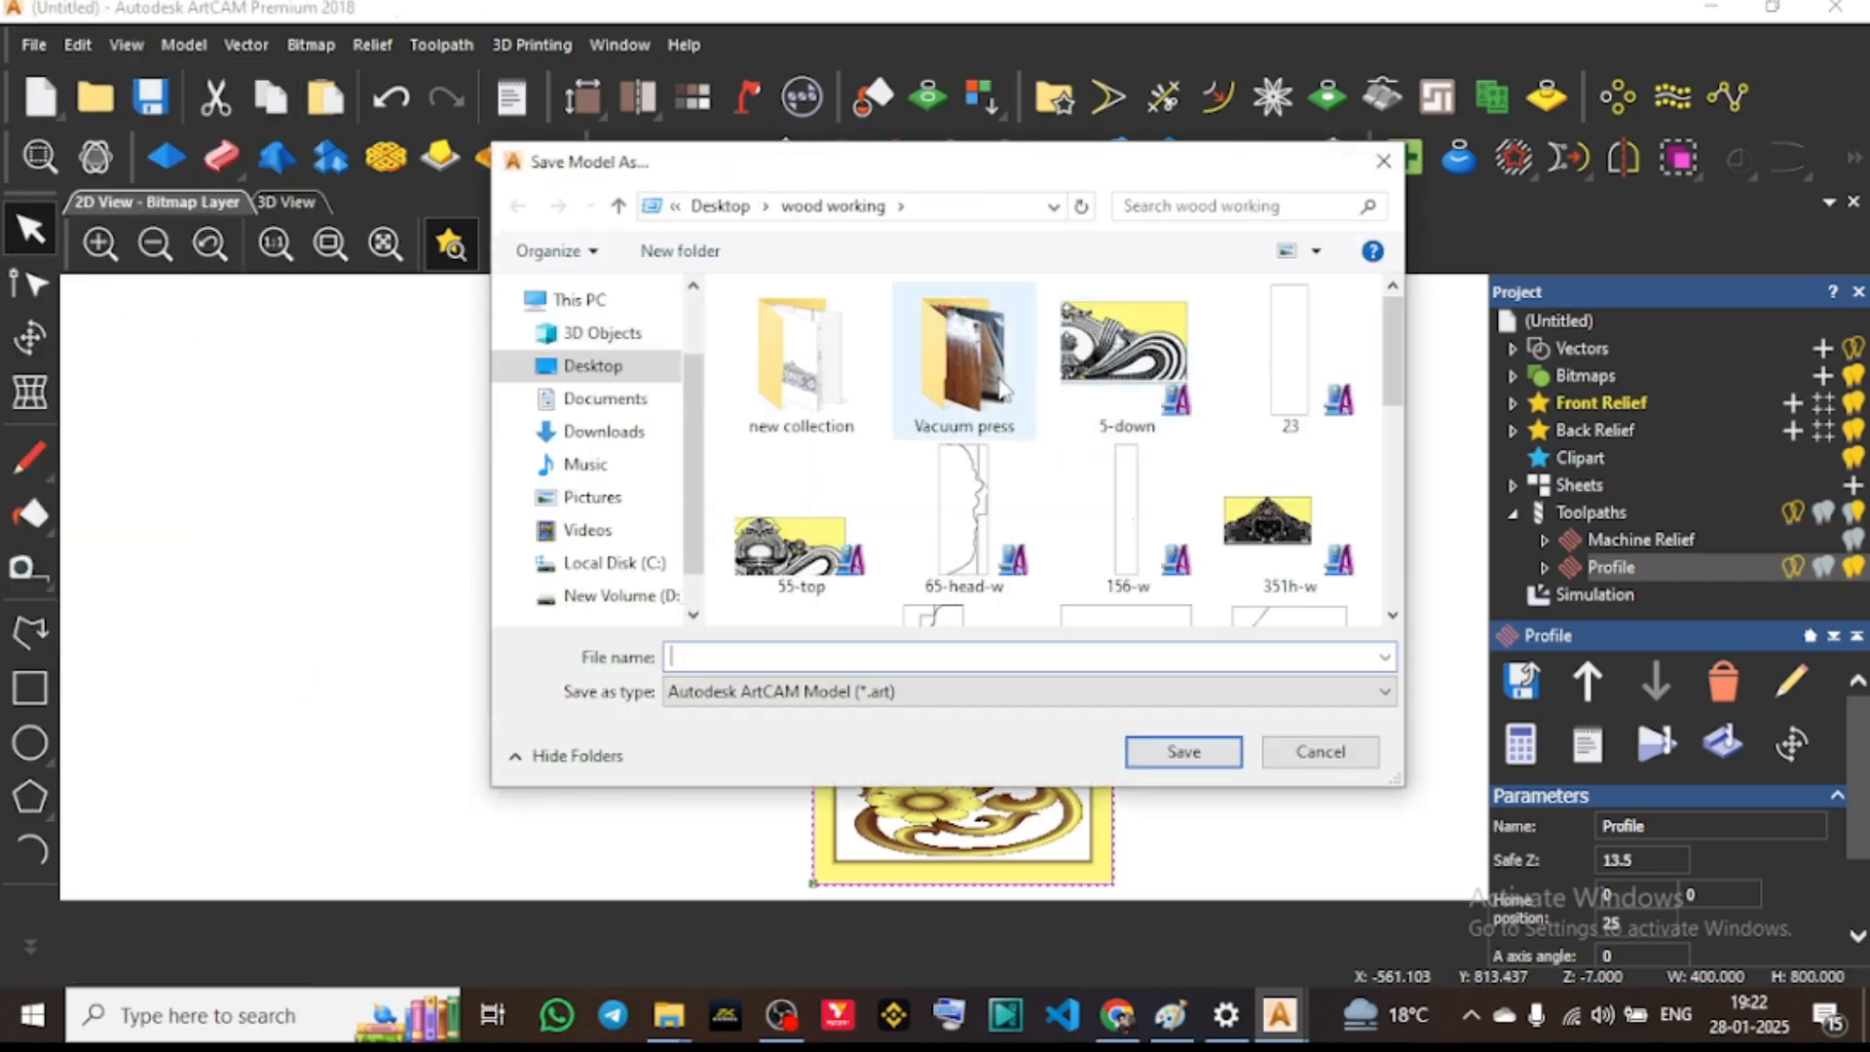
left_click(797, 206)
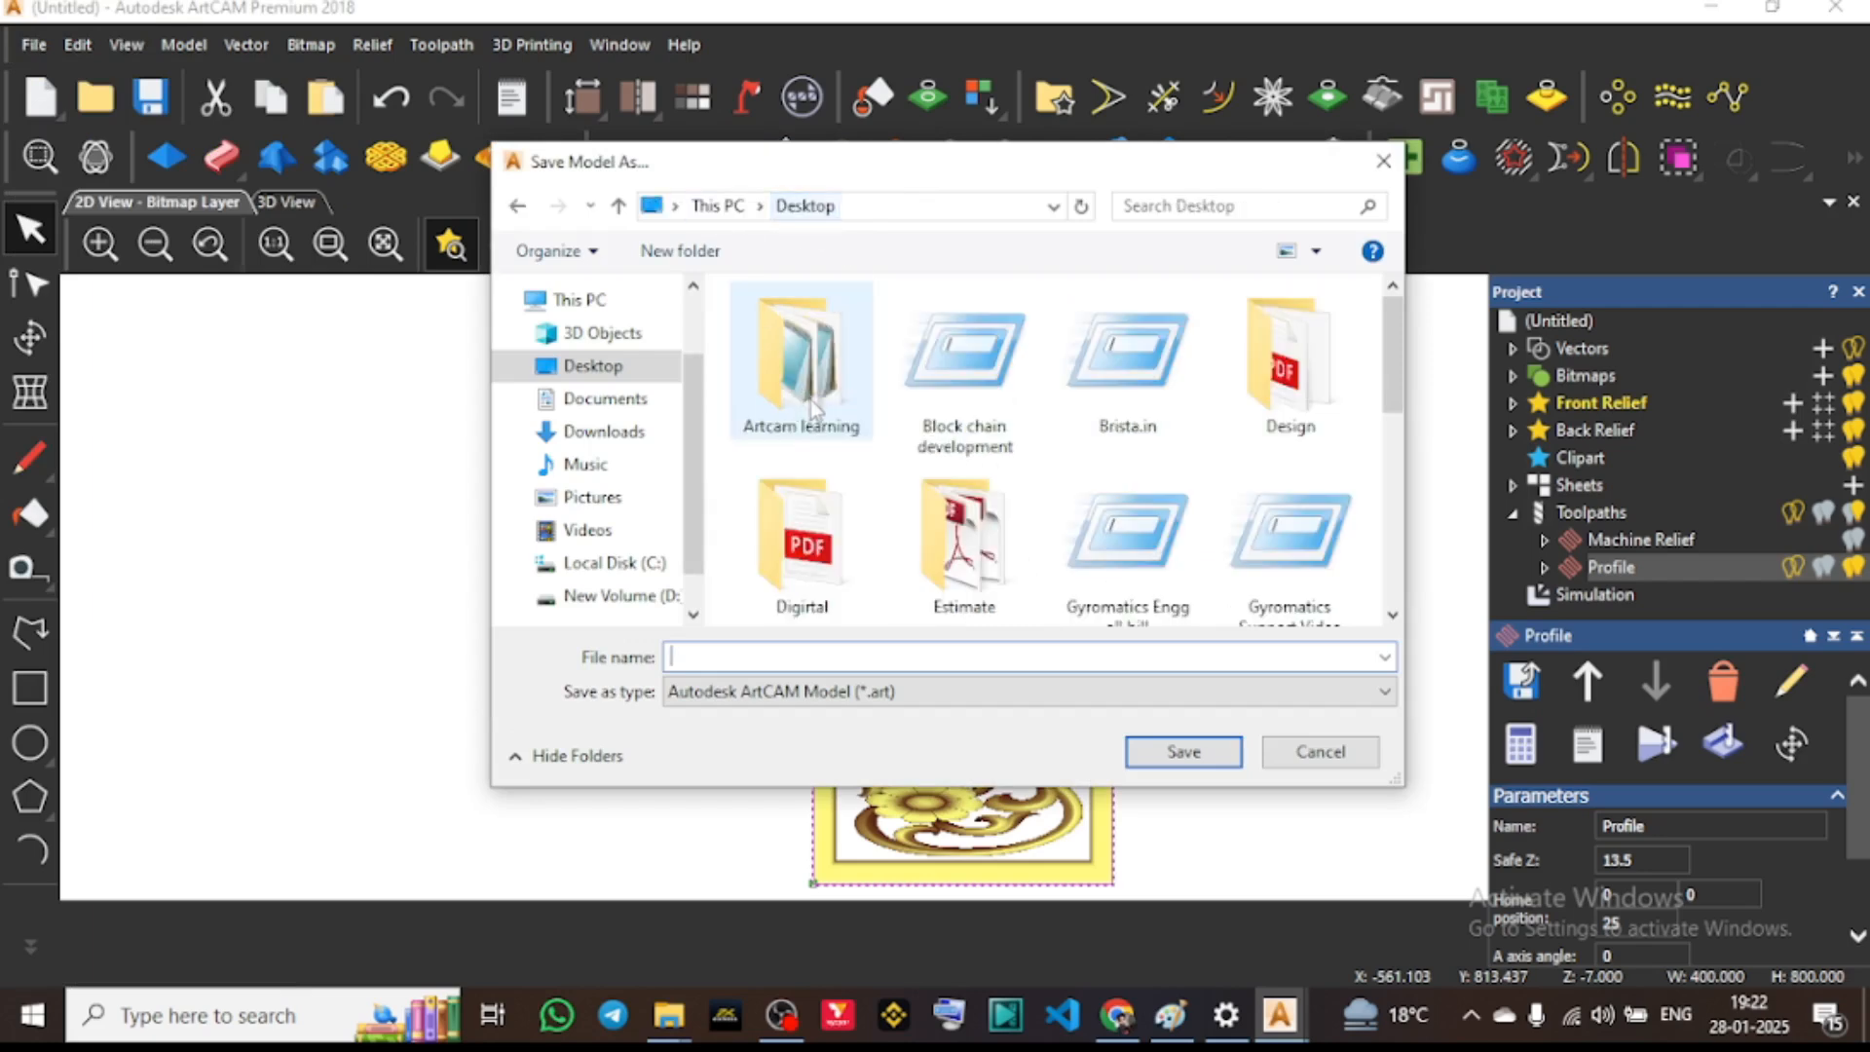
double_click(812, 402)
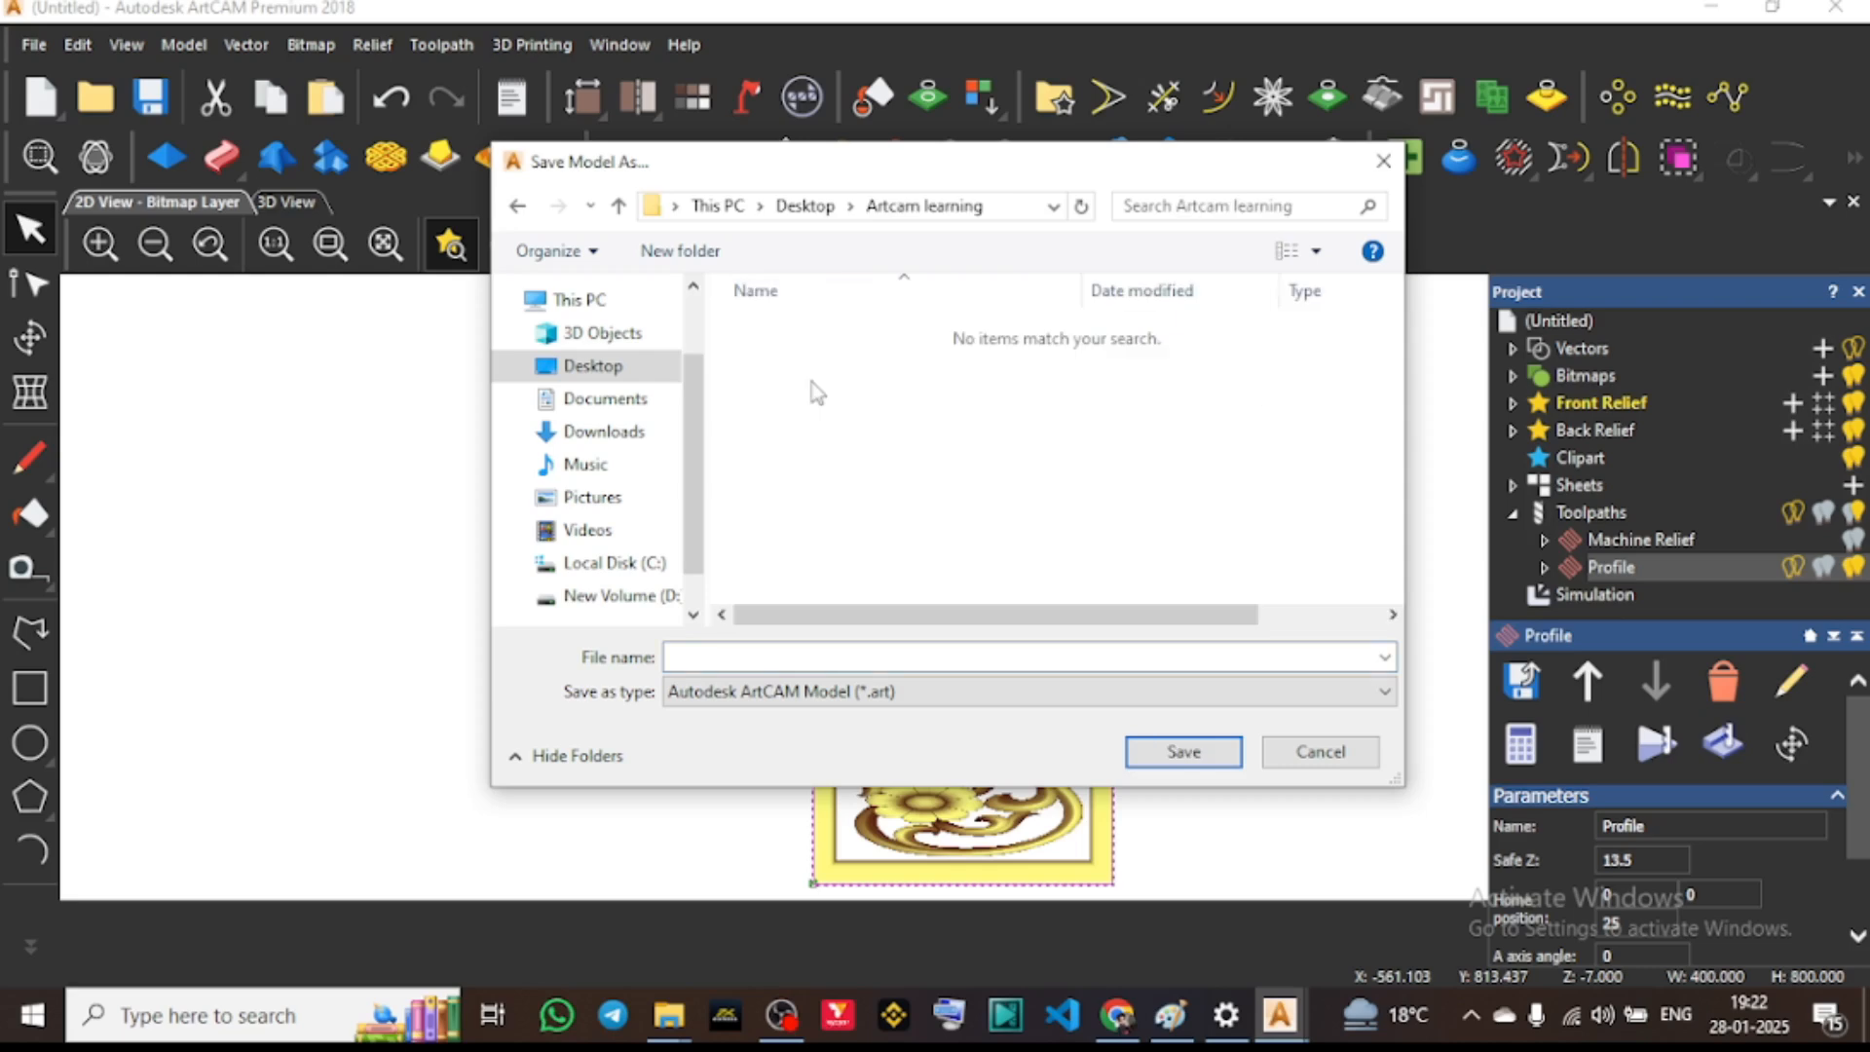
left_click(773, 652)
type("working")
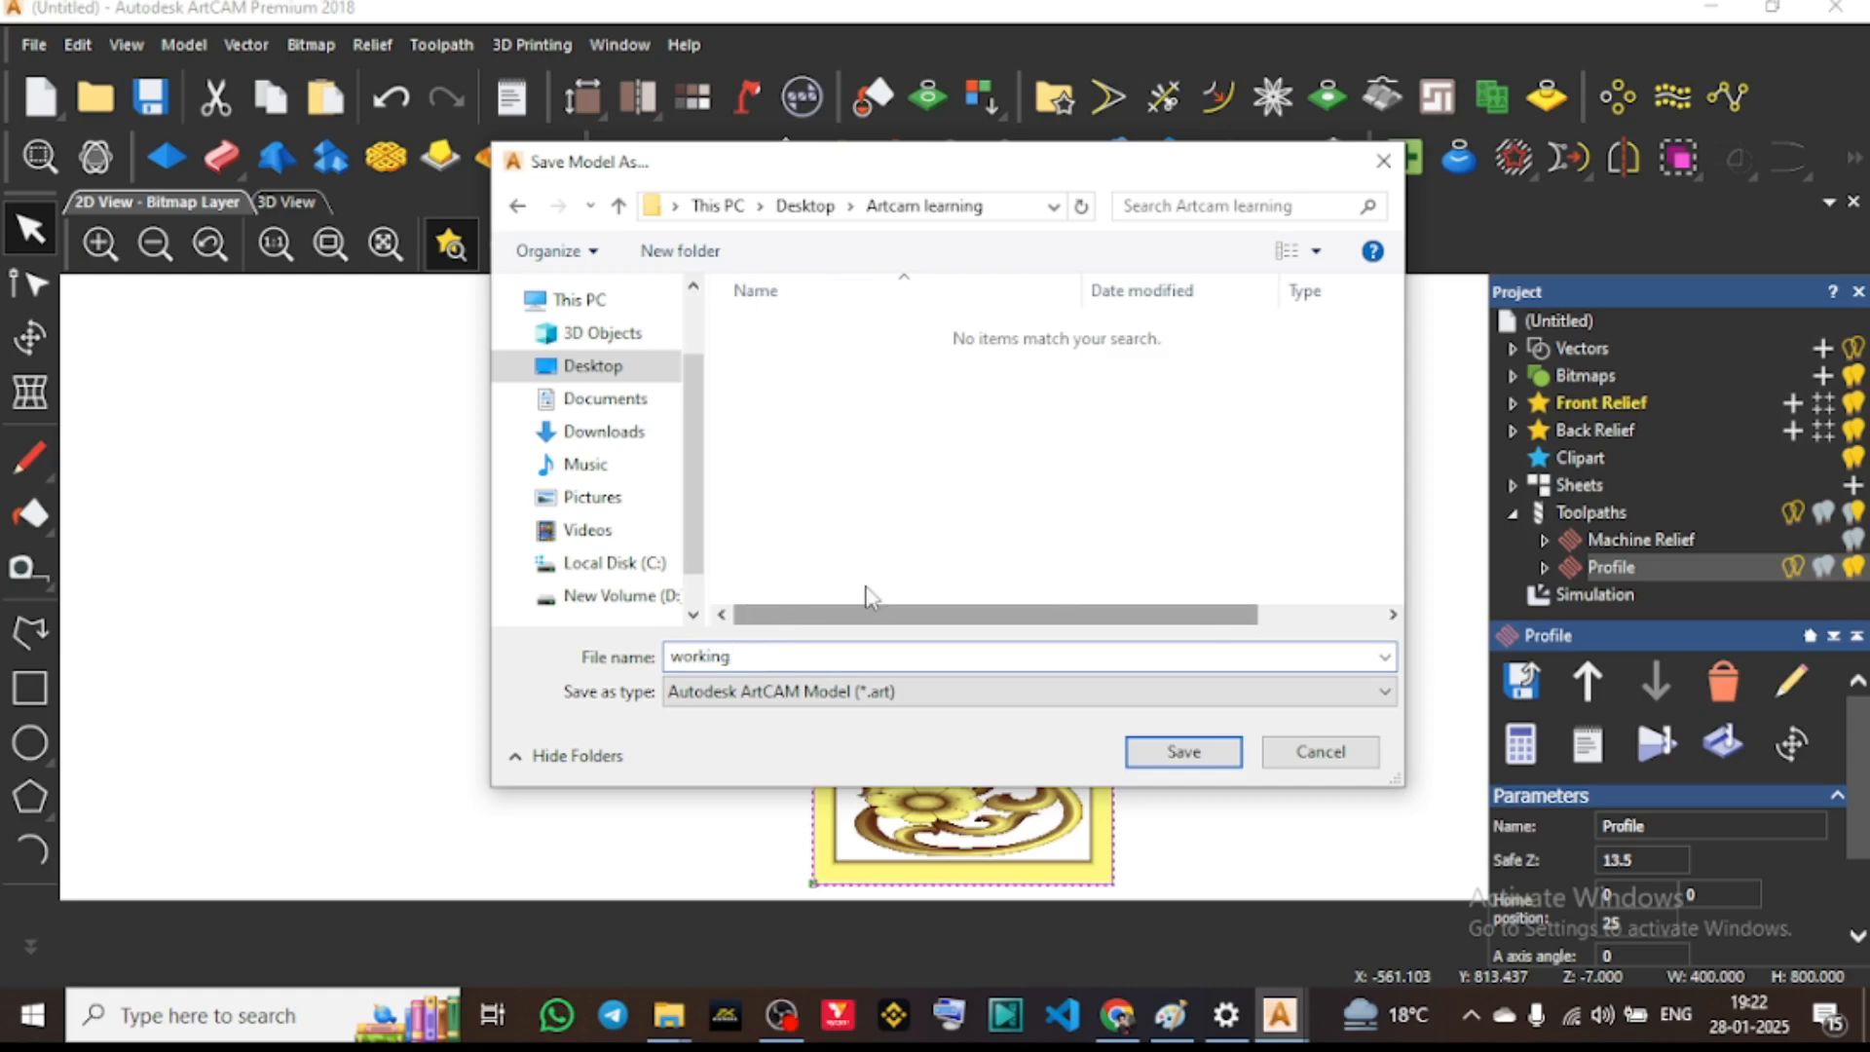
left_click(1186, 752)
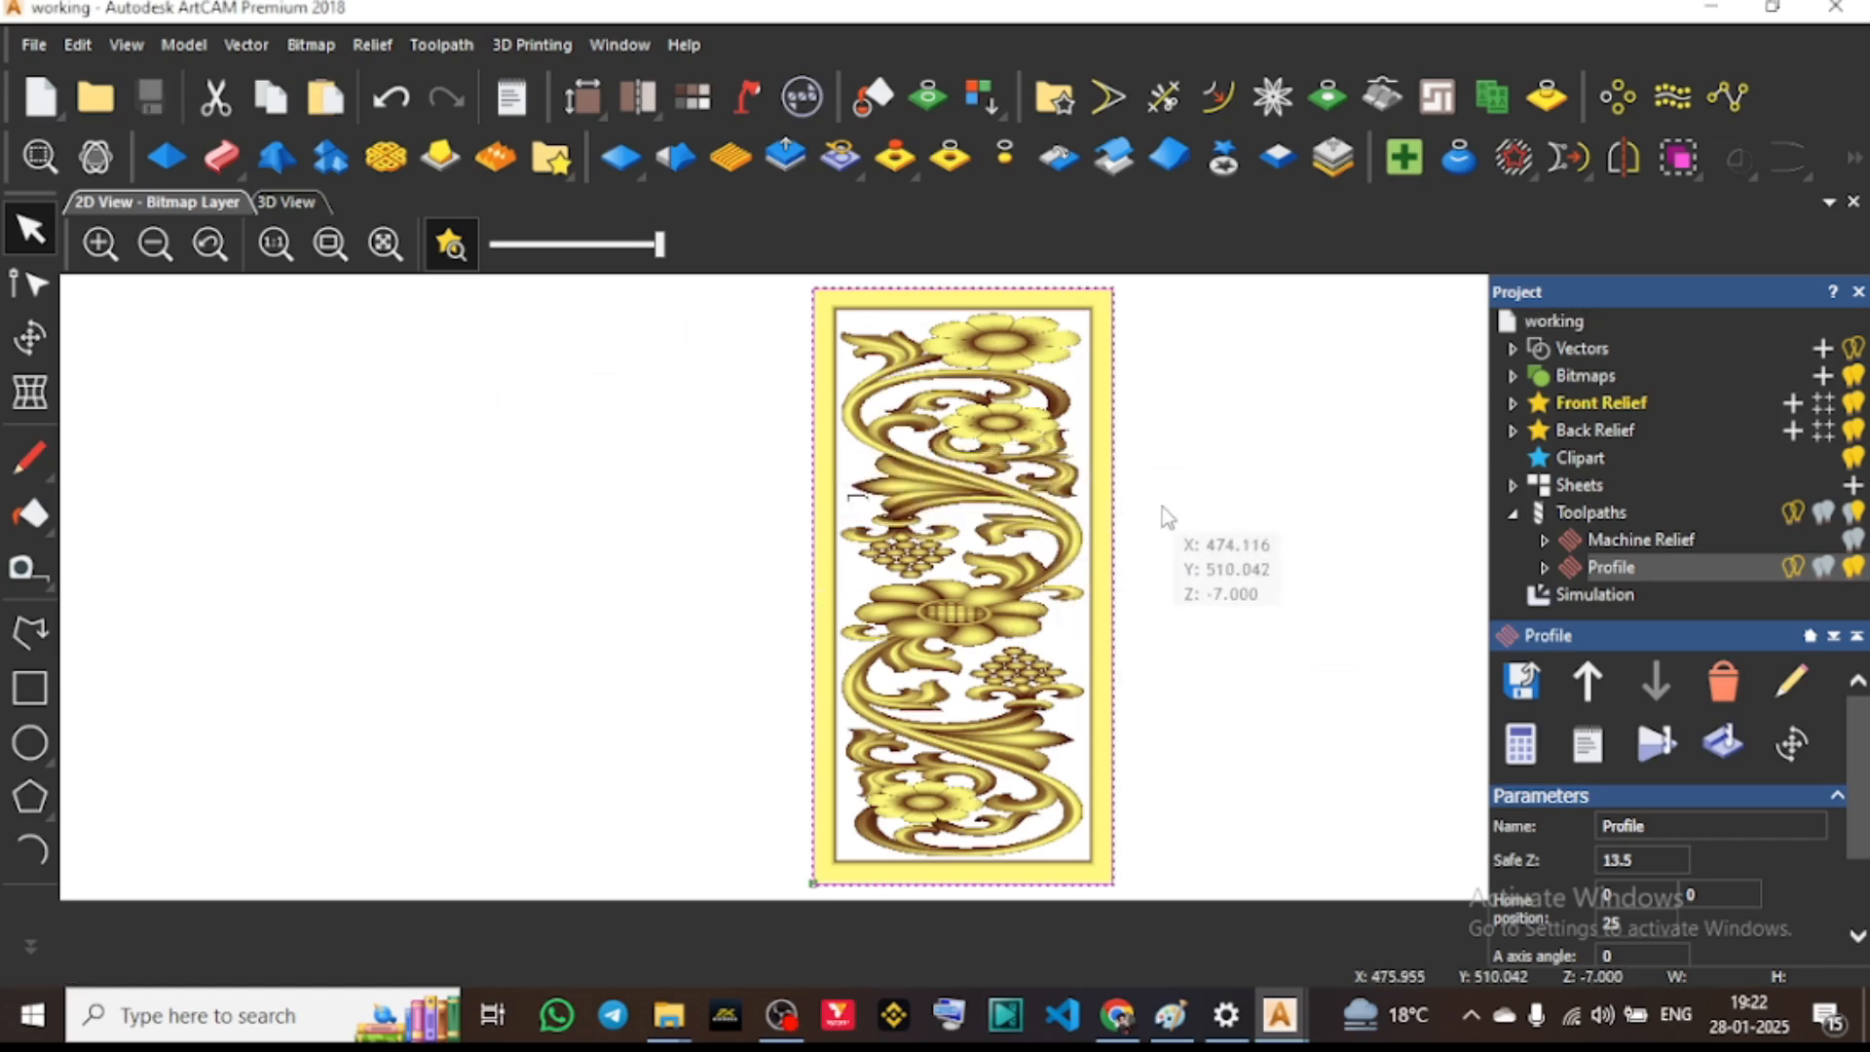
Close the working model and minimize the ArtCAM window to reveal the desktop
left_click(35, 47)
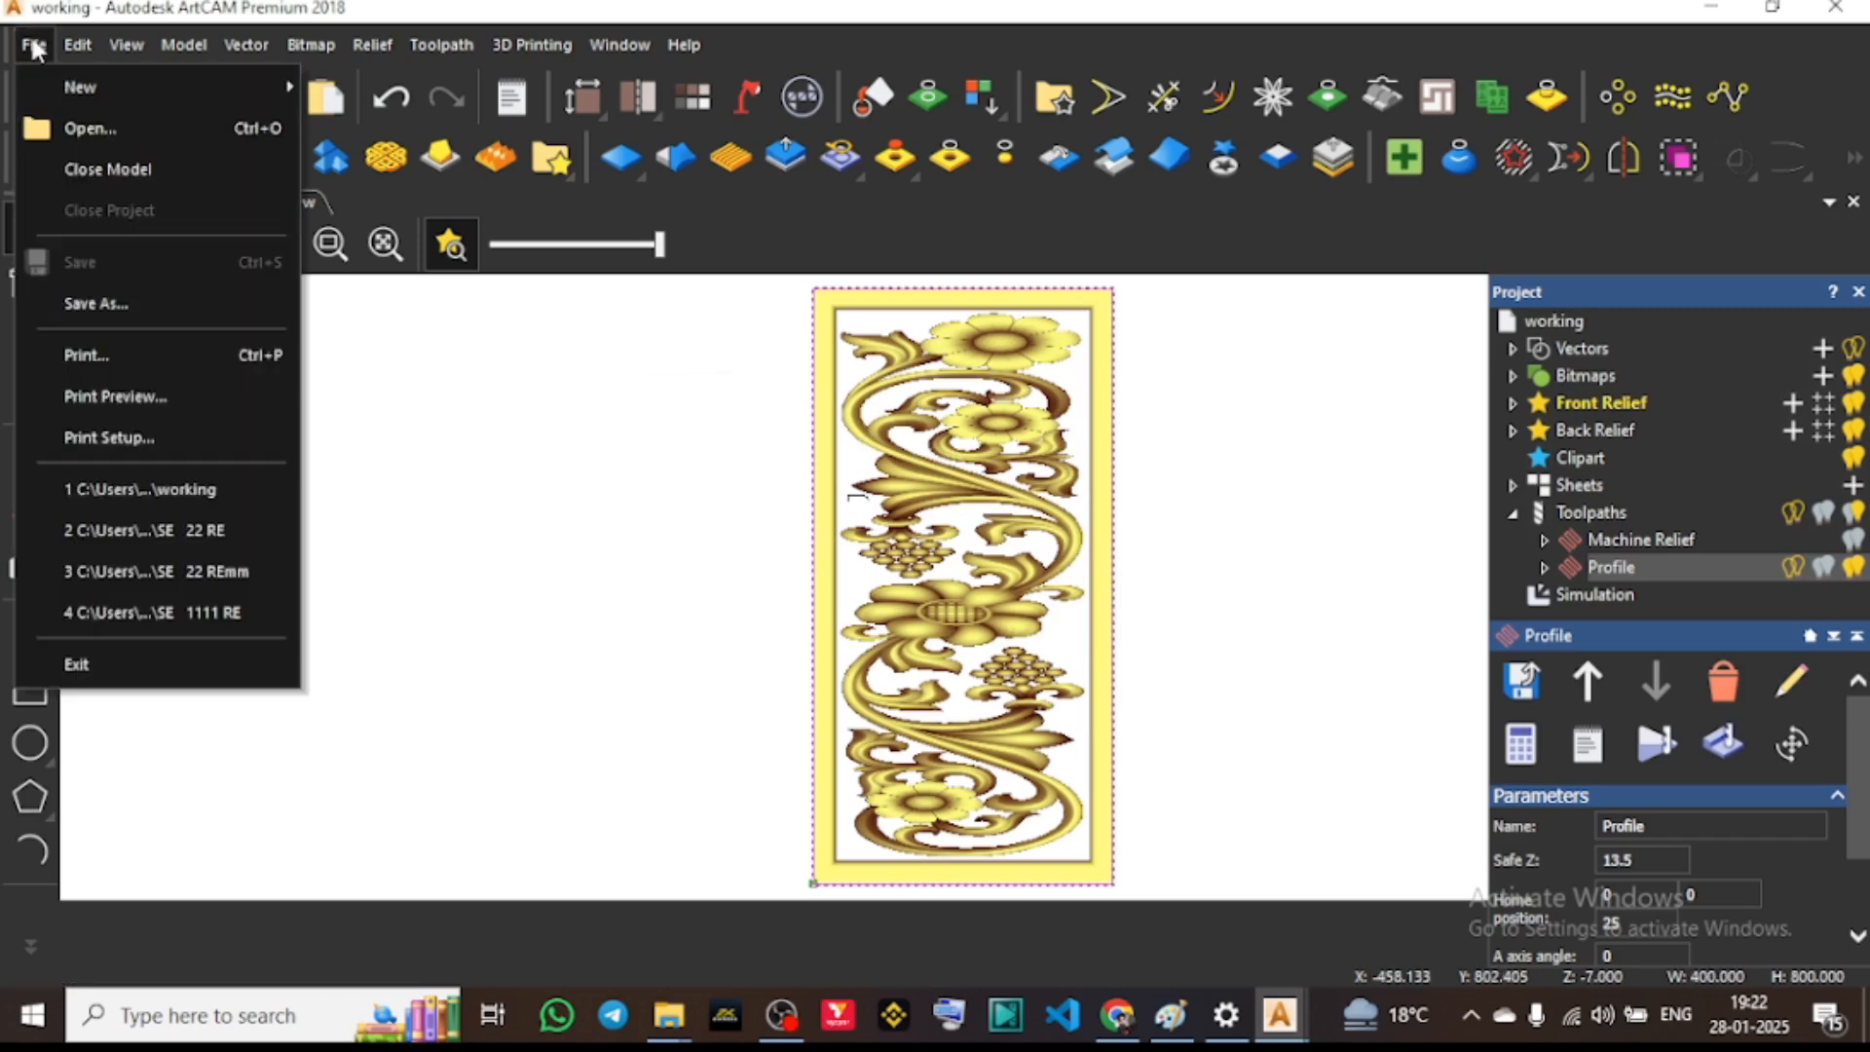
left_click(148, 172)
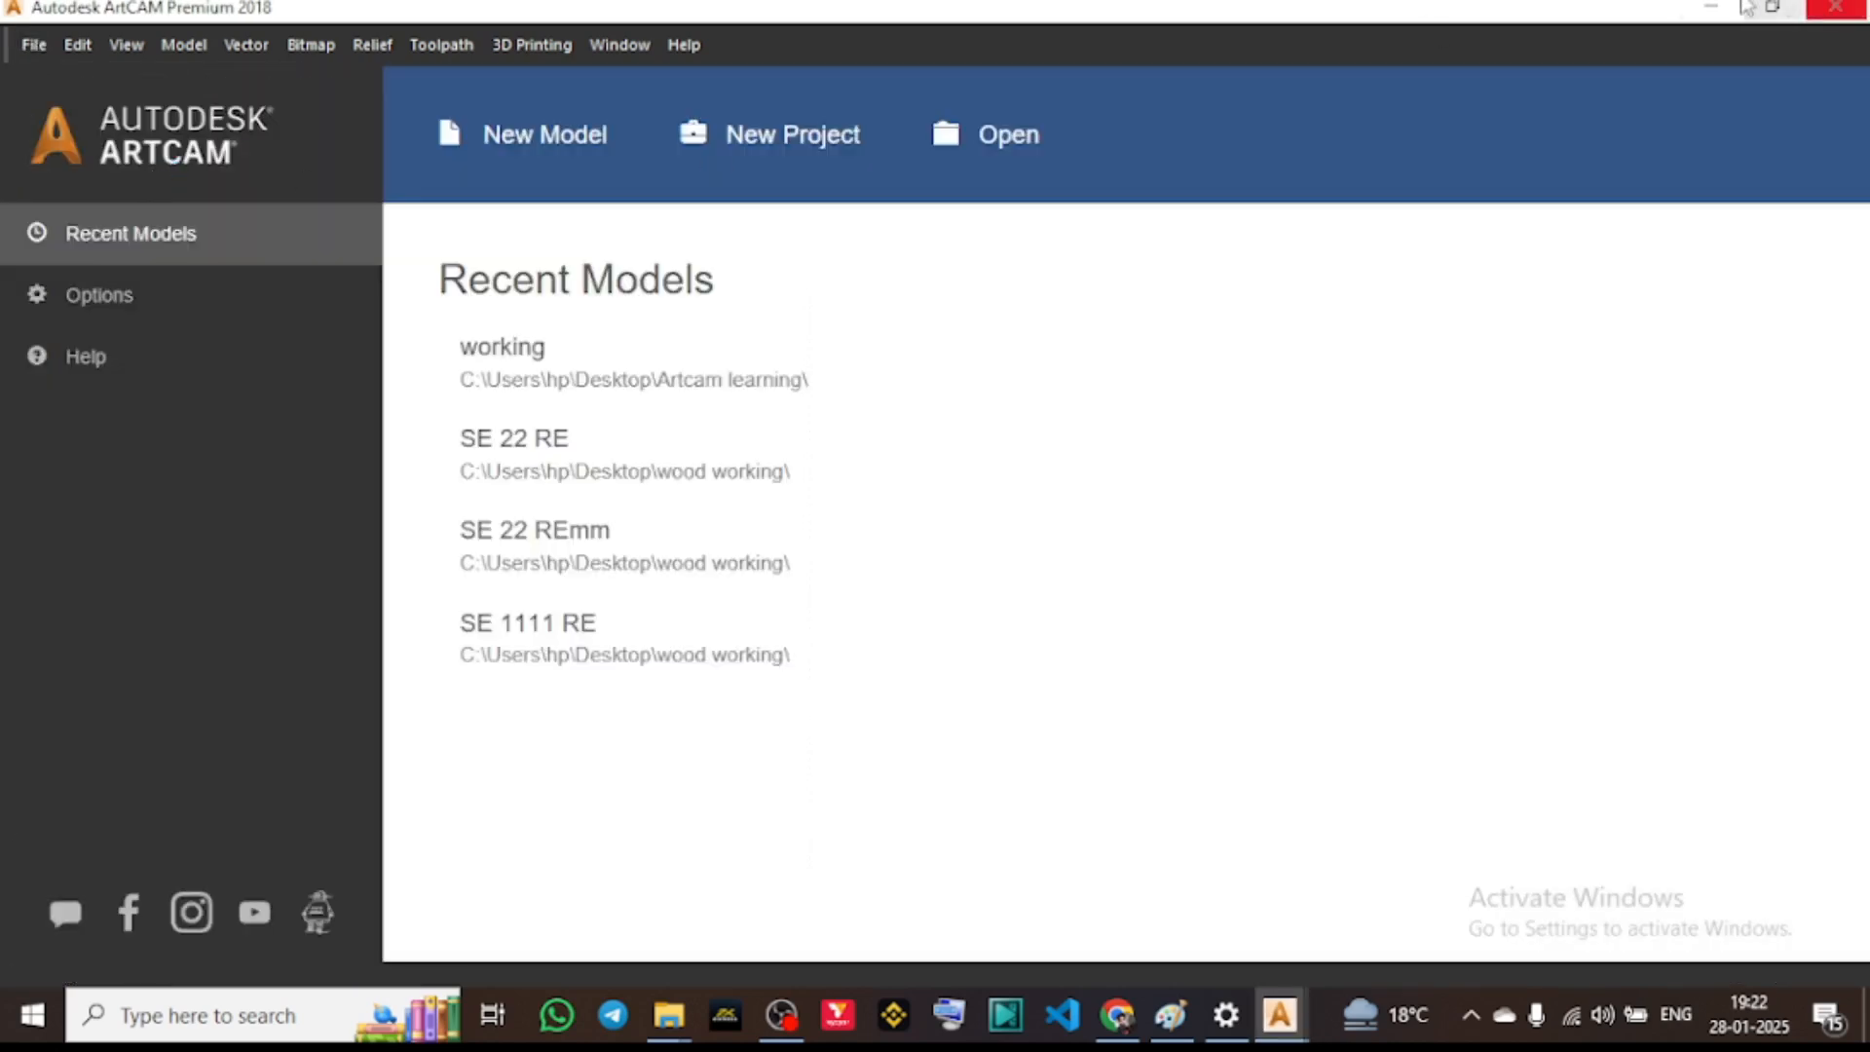
left_click(1711, 8)
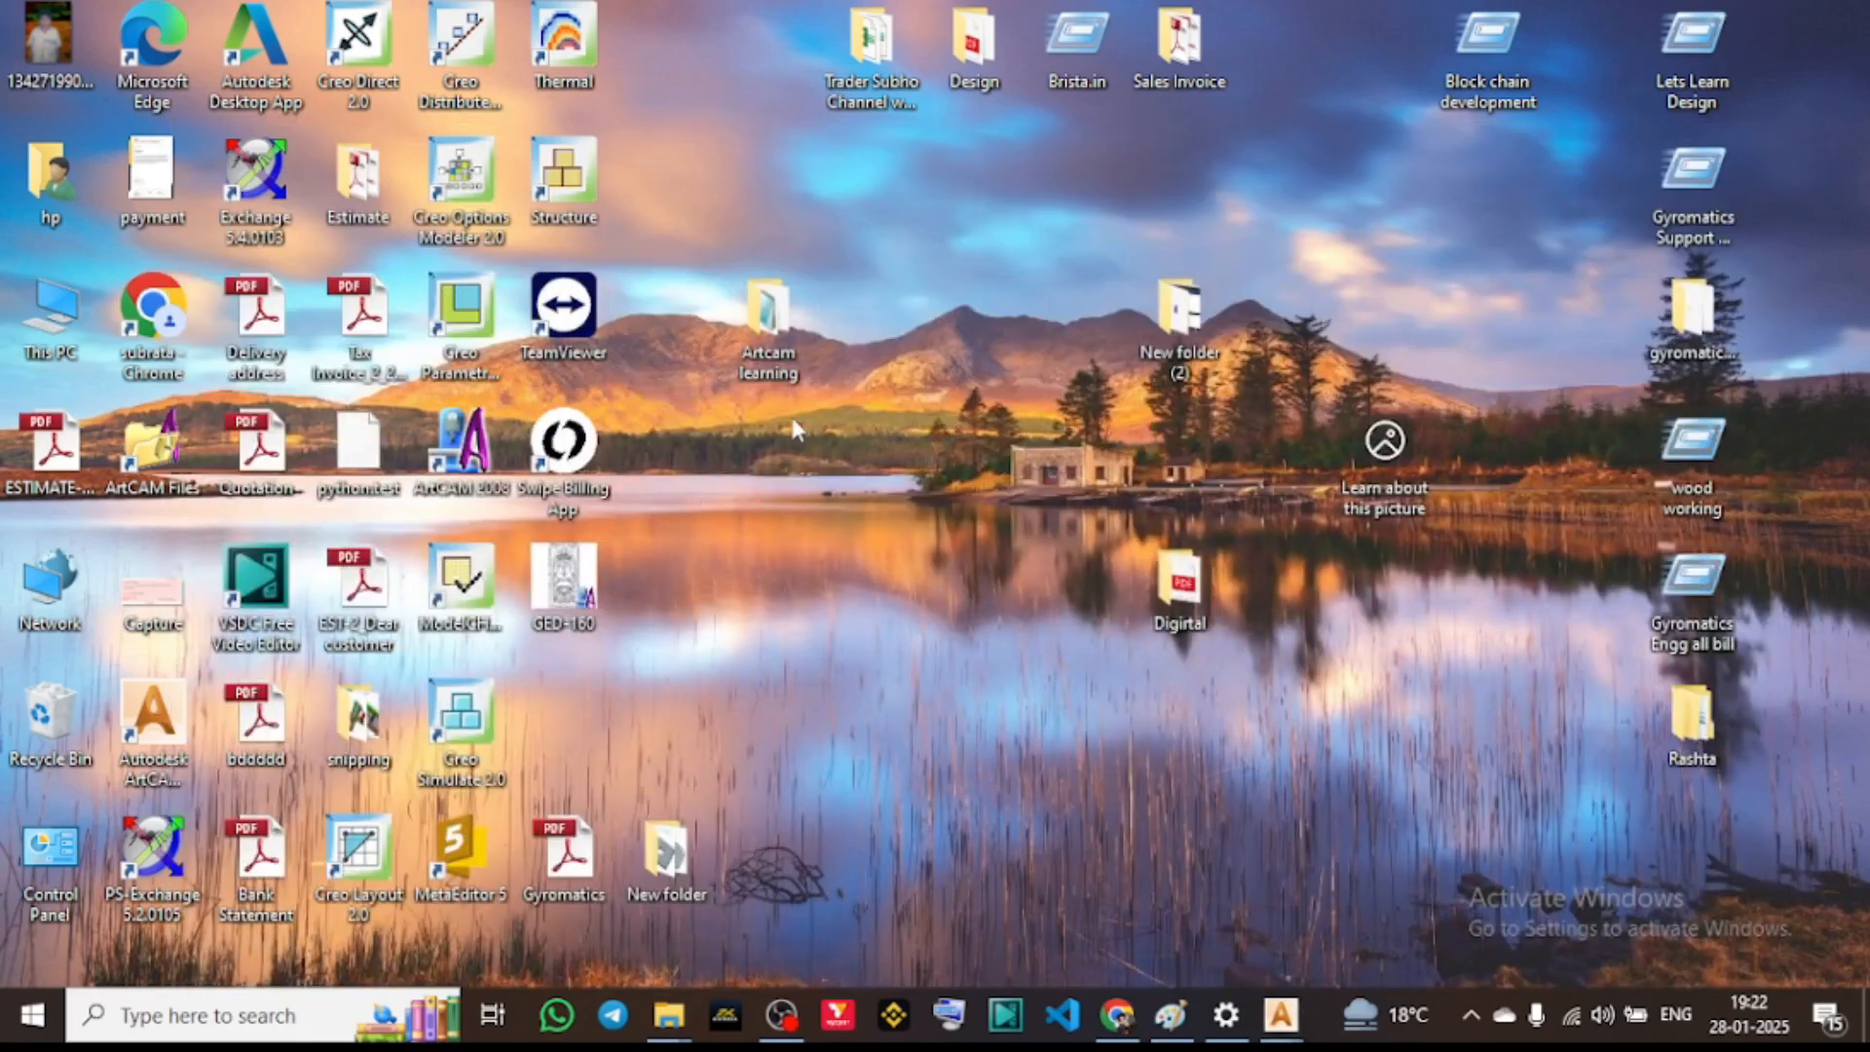
Switch to File Explorer with the desktop's Artcam learning folder maximized, and check the saved toolpath files mr and p
double_click(785, 335)
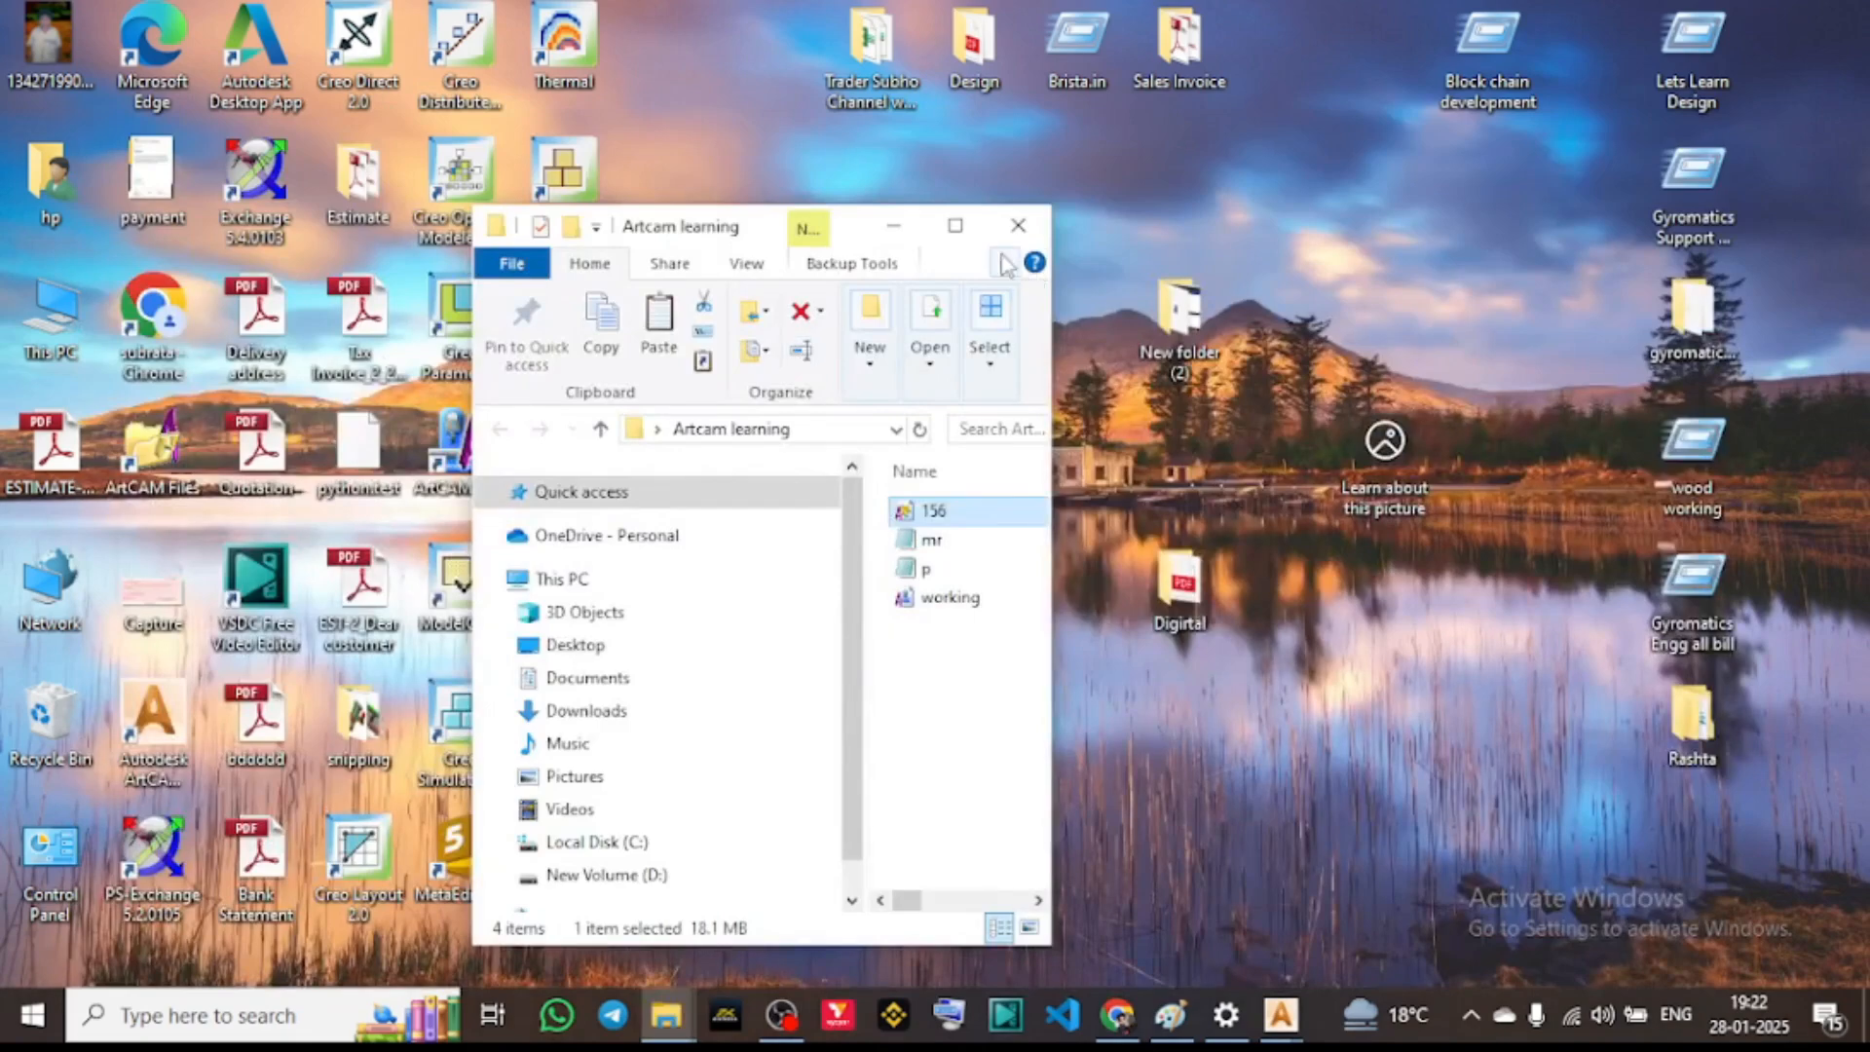
left_click(955, 225)
left_click(560, 317)
left_click(563, 347)
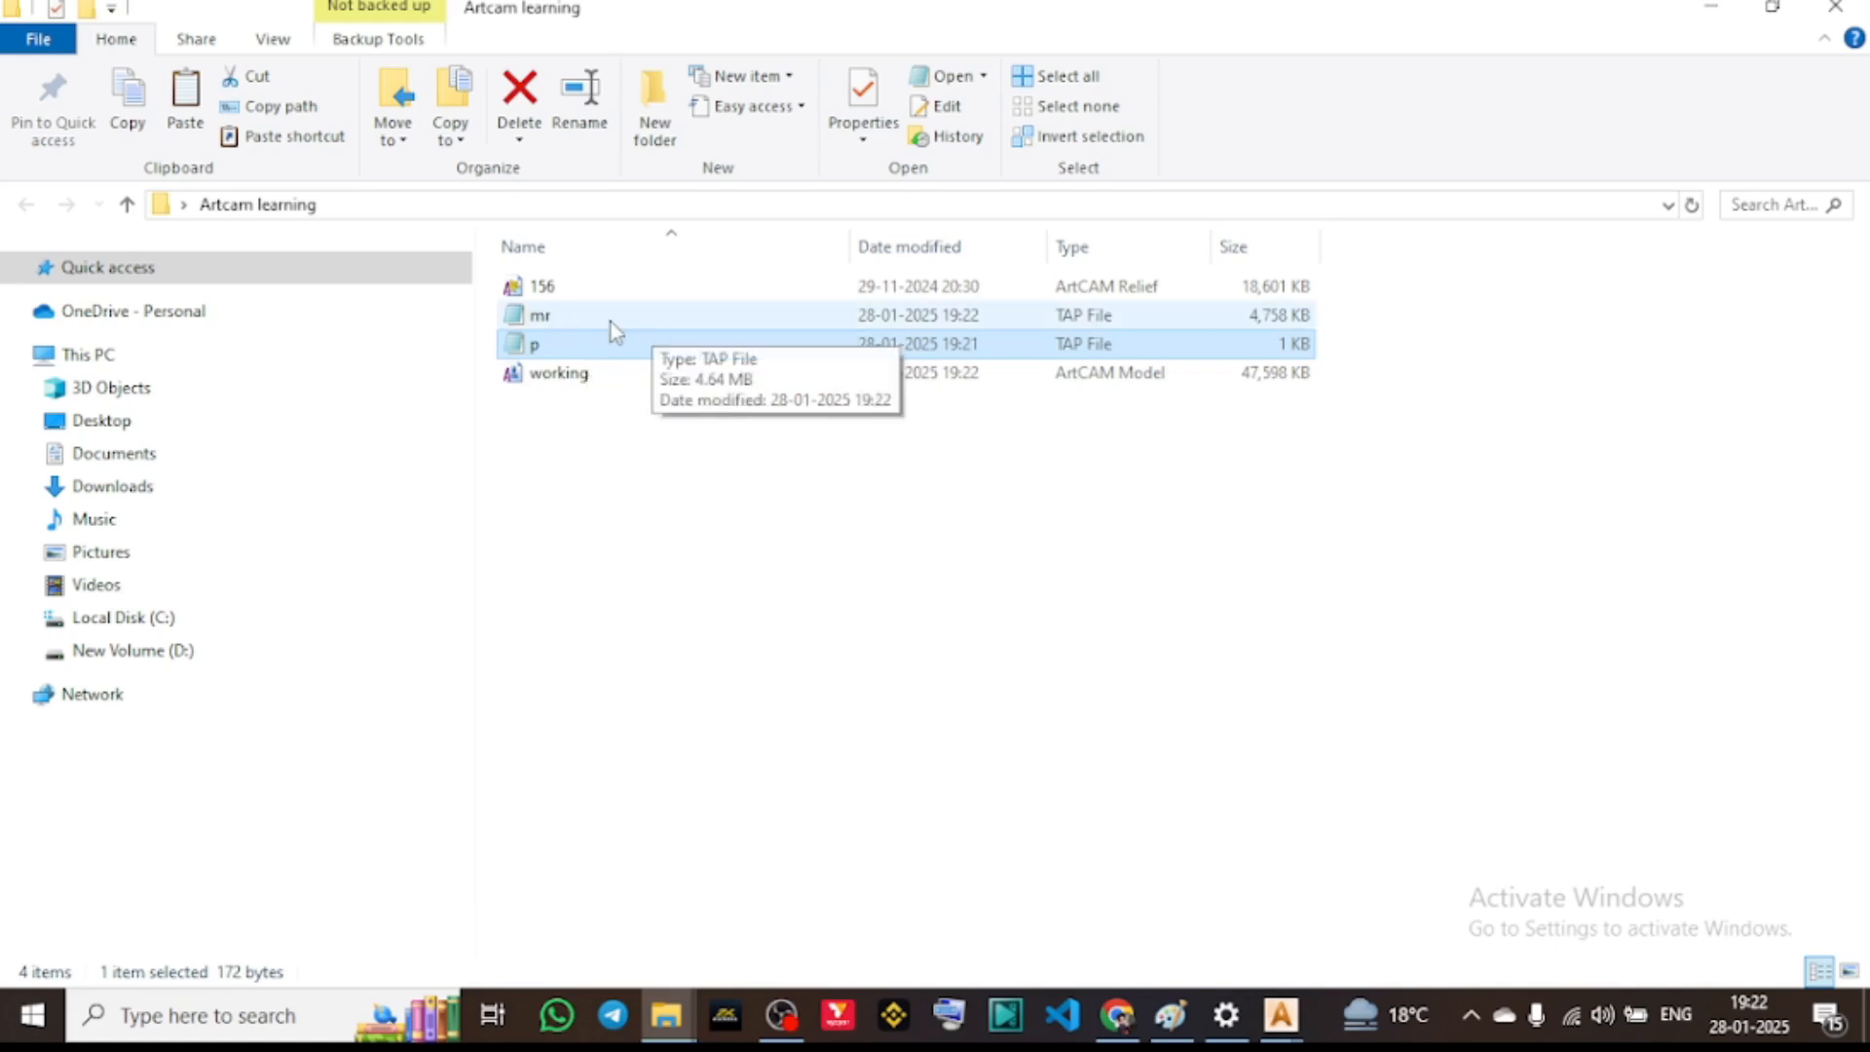
Open the mr TAP file in Notepad, examine the tool number and spindle speed codes in its opening lines, and close it
double_click(572, 318)
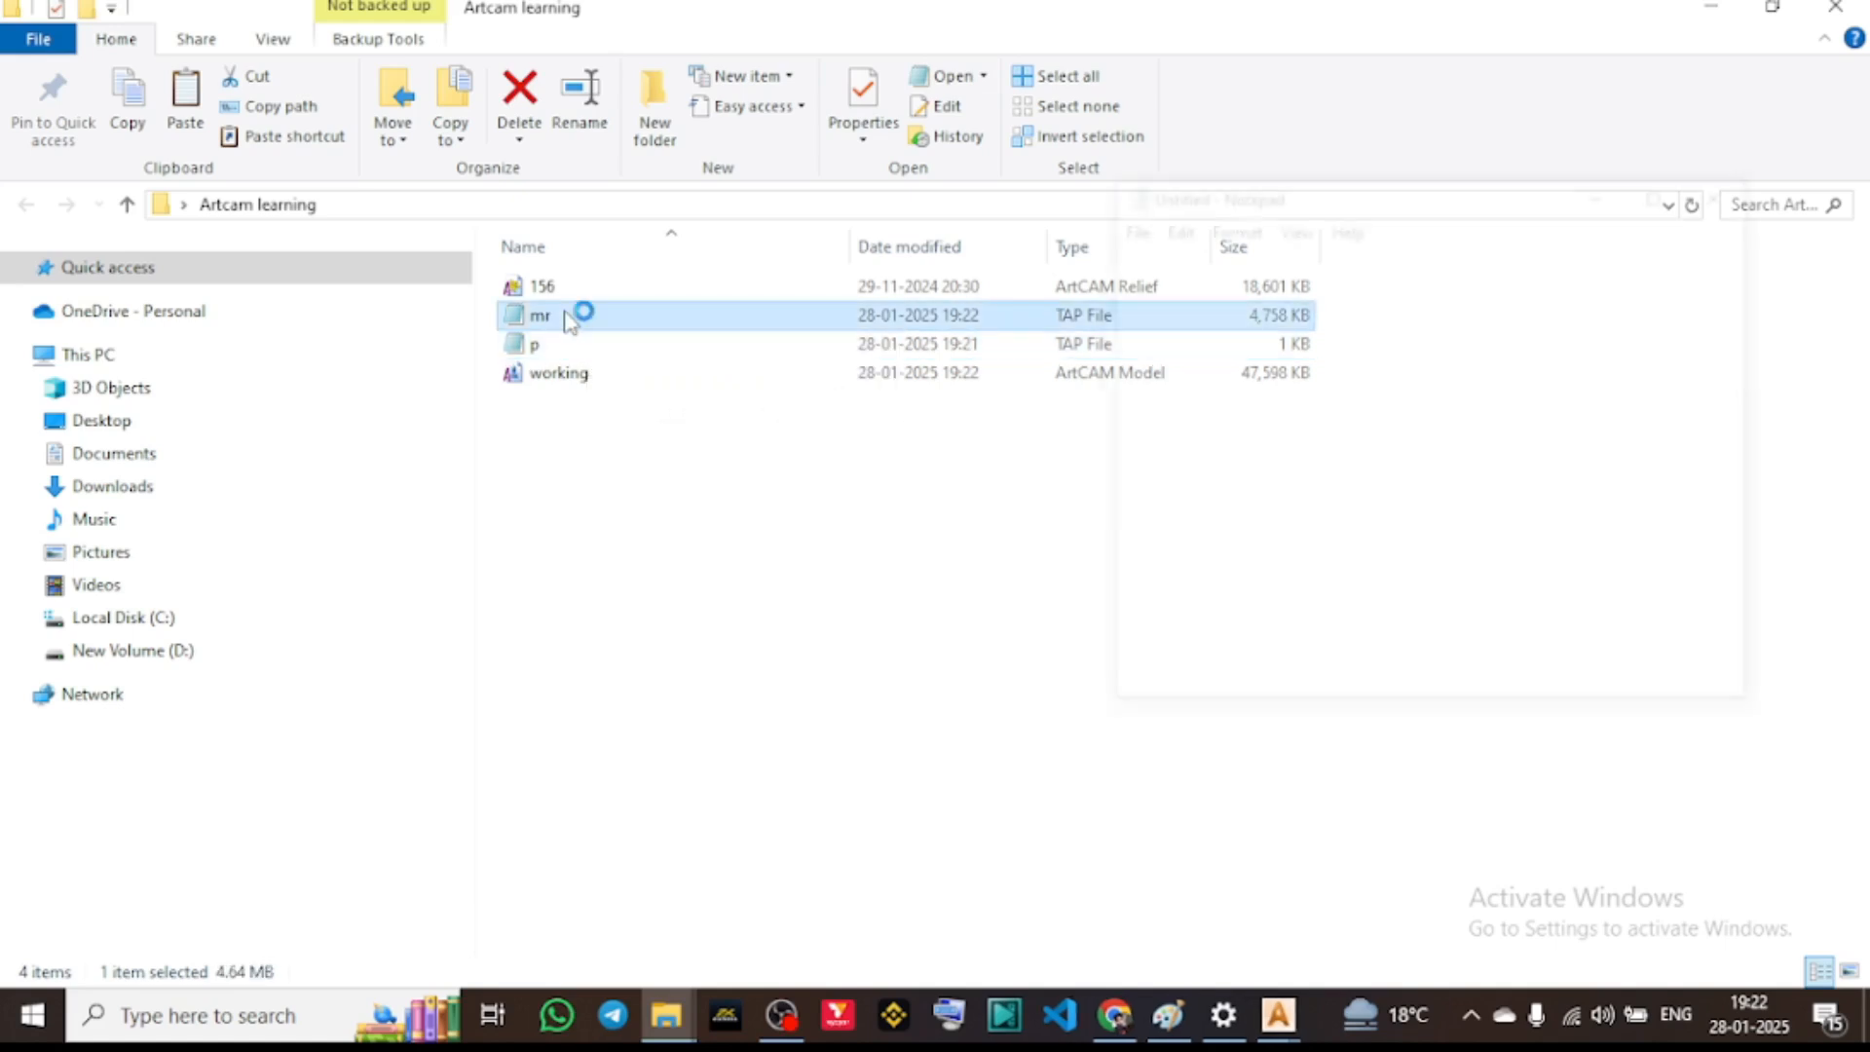
left_click(1668, 191)
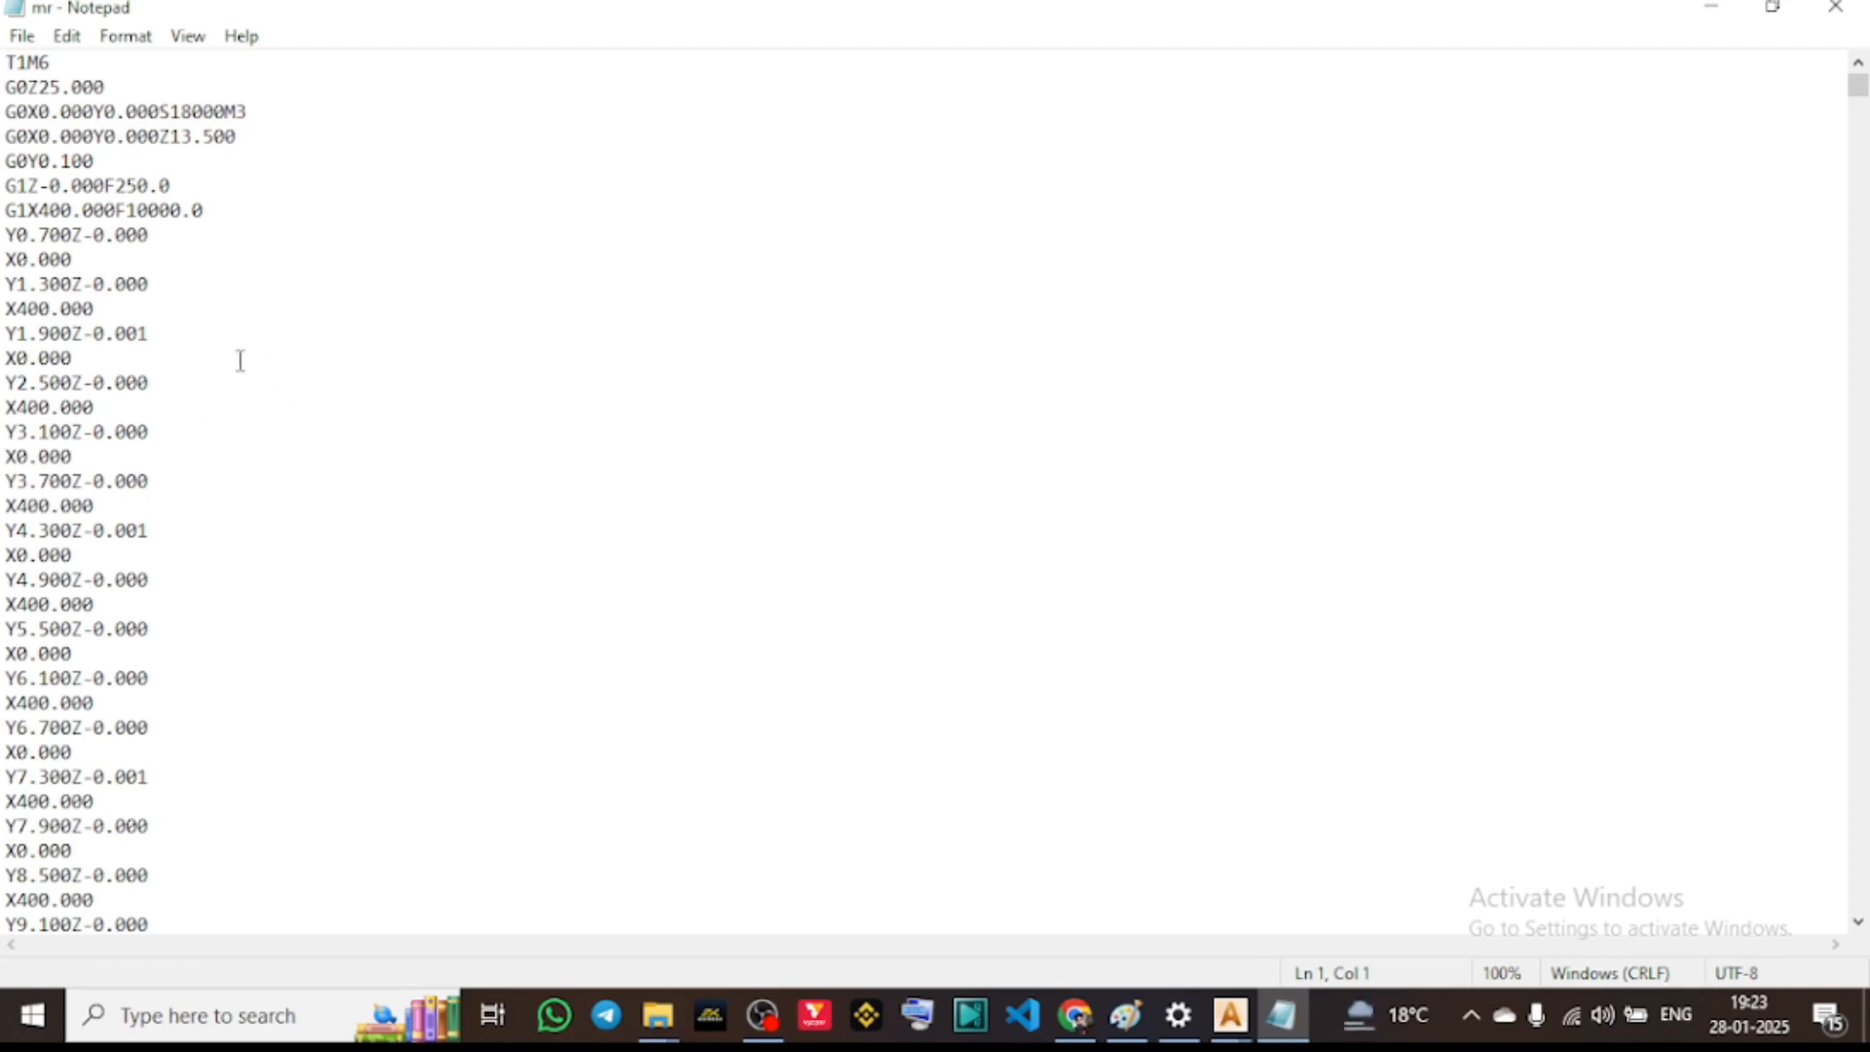
left_click_drag(32, 95, 106, 93)
mouse_move(5, 62)
left_mouse_down()
mouse_move(44, 64)
mouse_move(5, 63)
left_mouse_up()
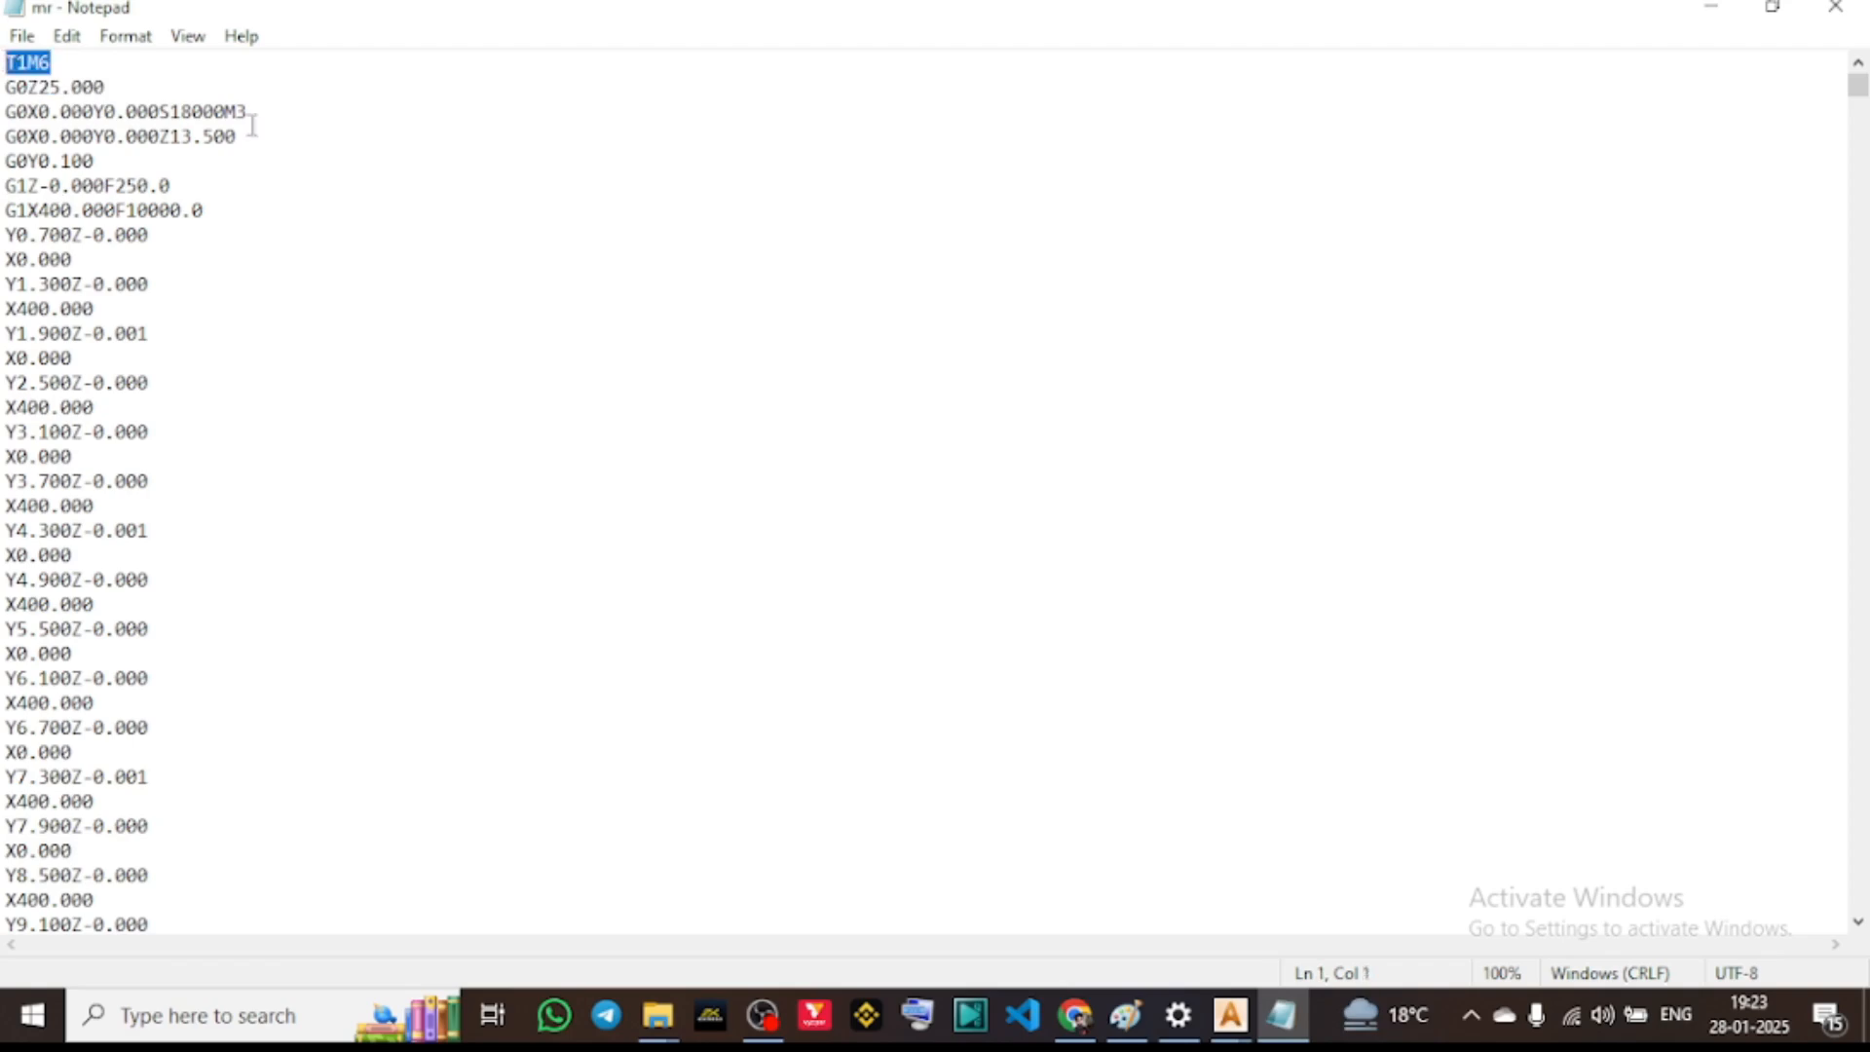
mouse_move(203, 111)
left_mouse_down()
mouse_move(261, 111)
mouse_move(150, 111)
mouse_move(237, 113)
left_mouse_up()
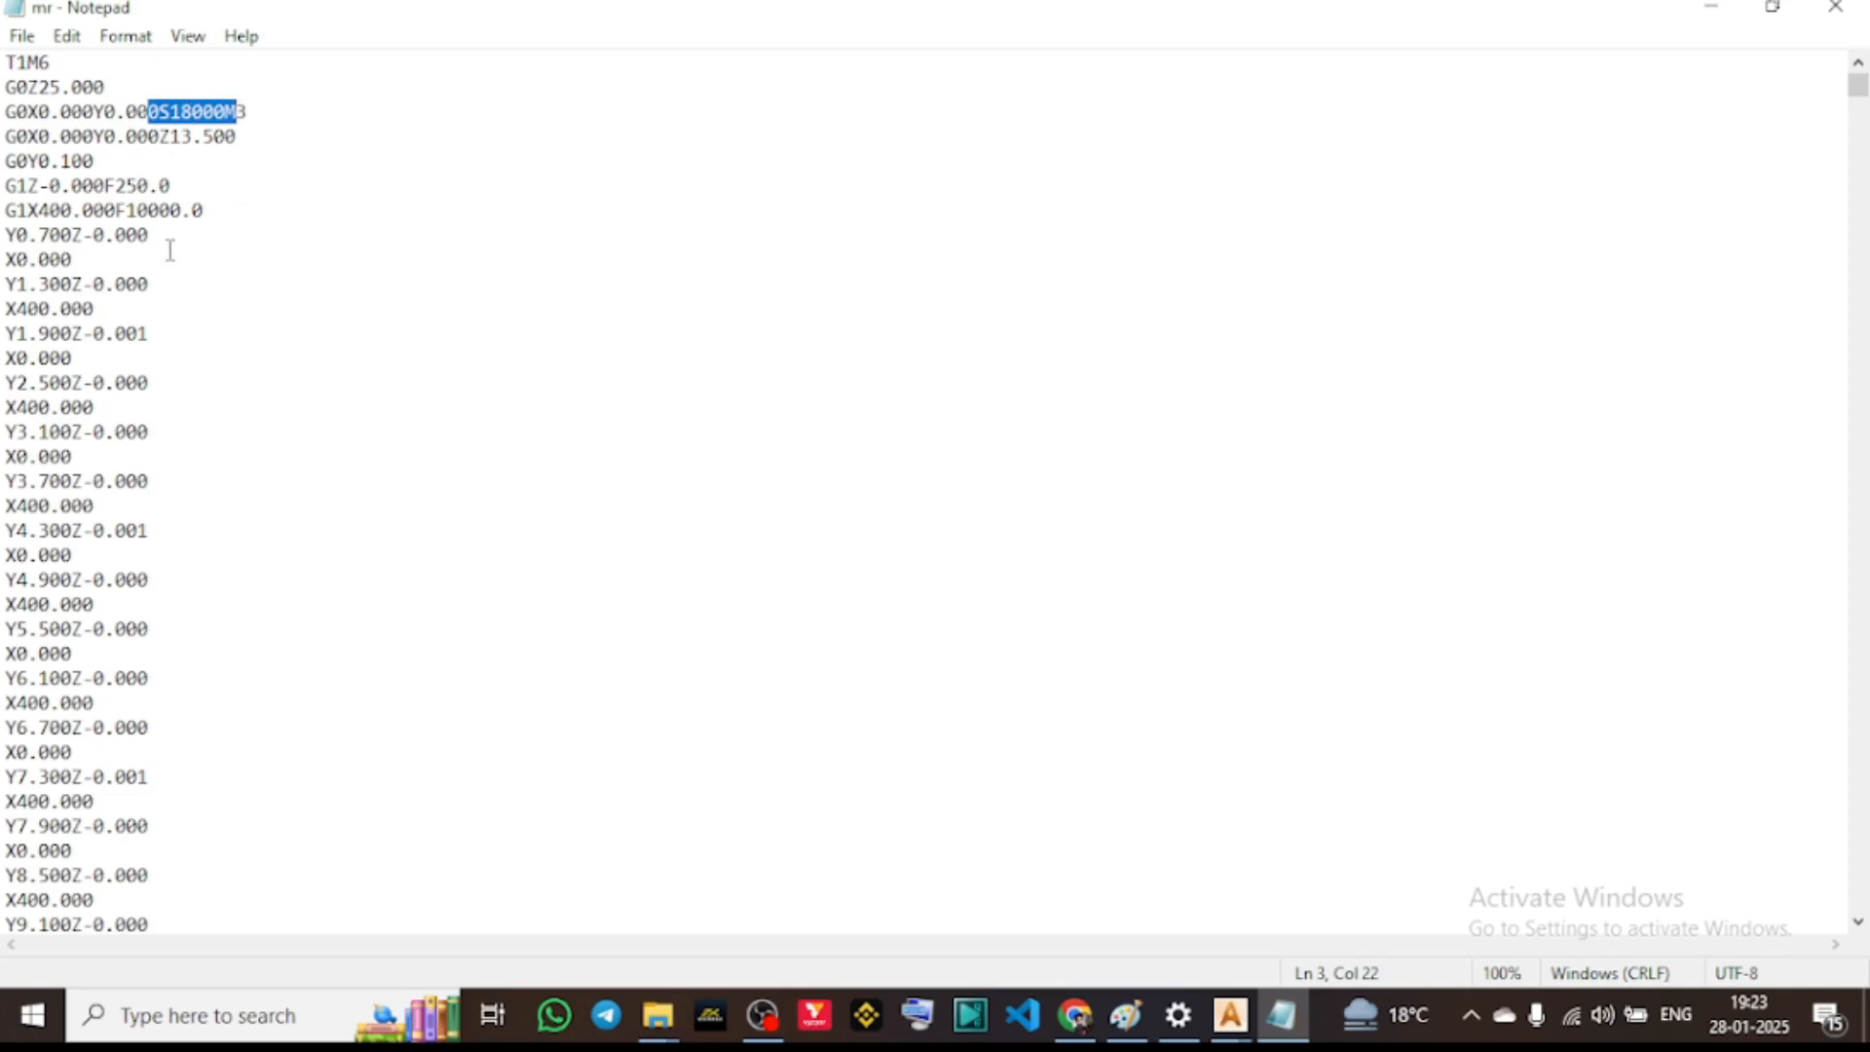
left_click(1836, 7)
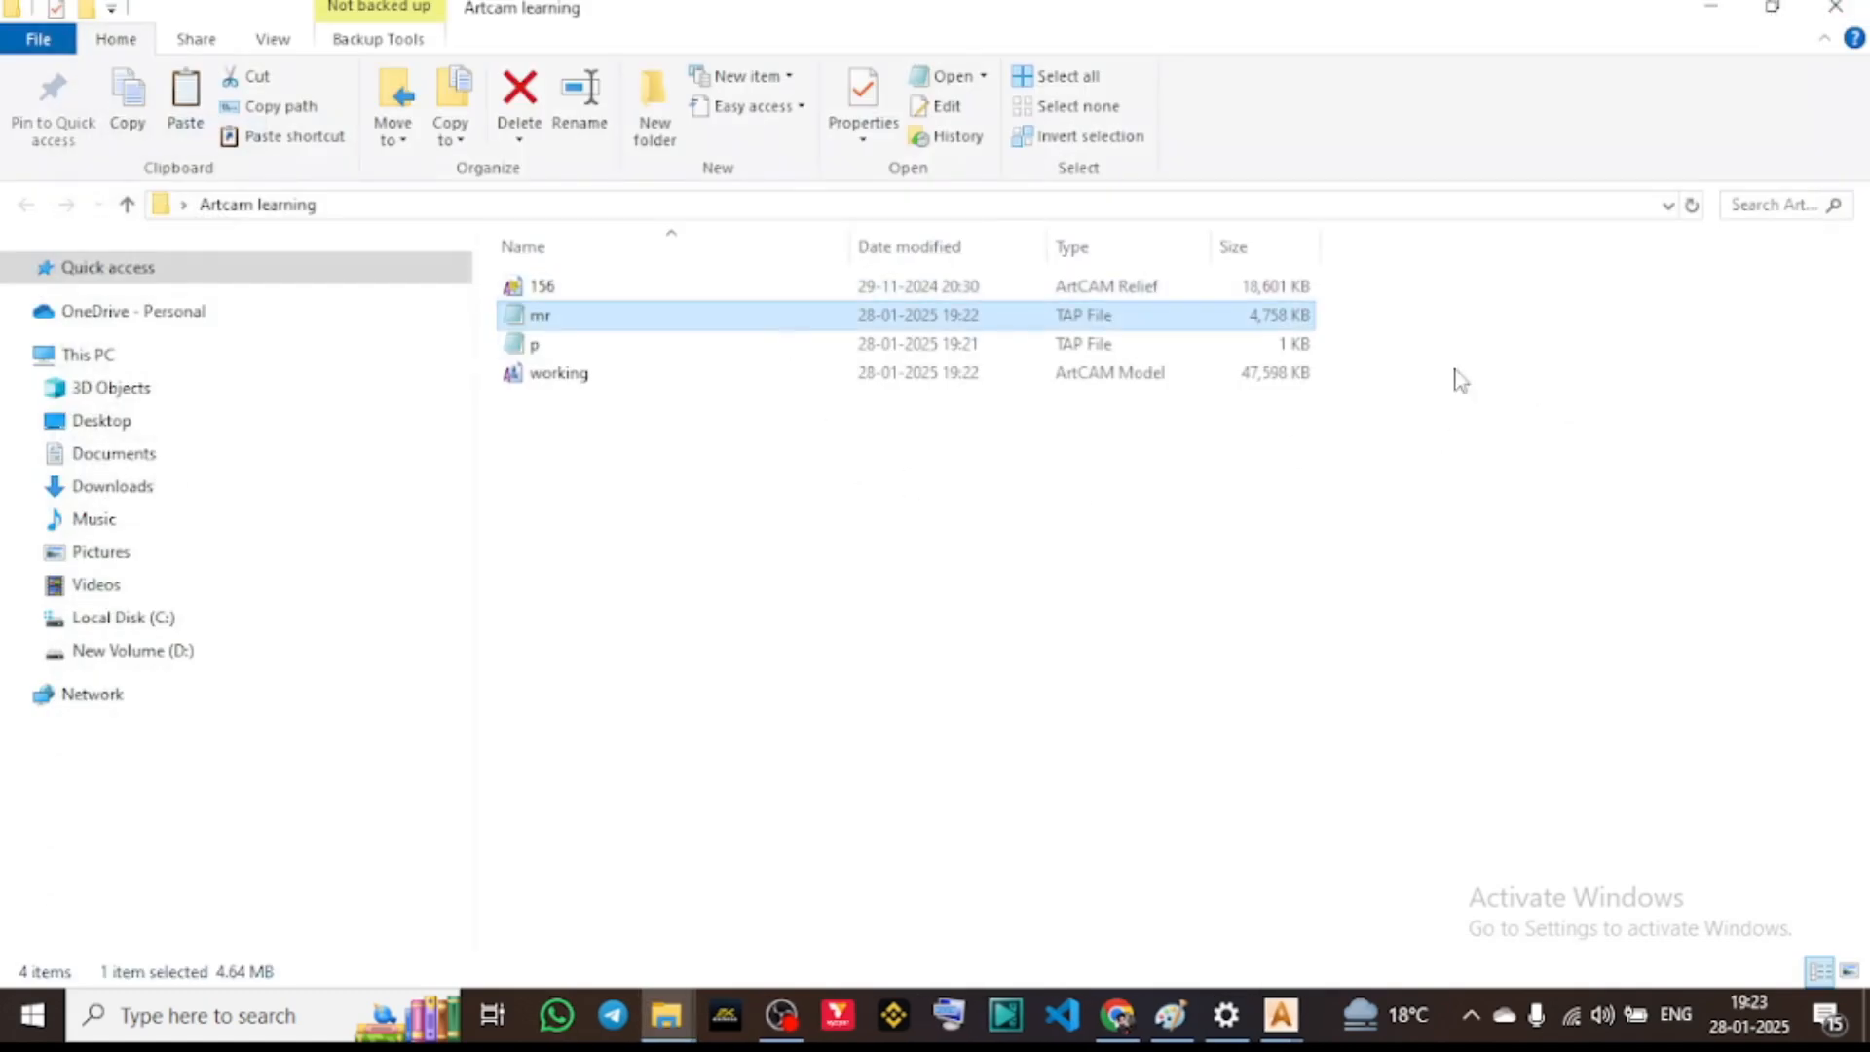